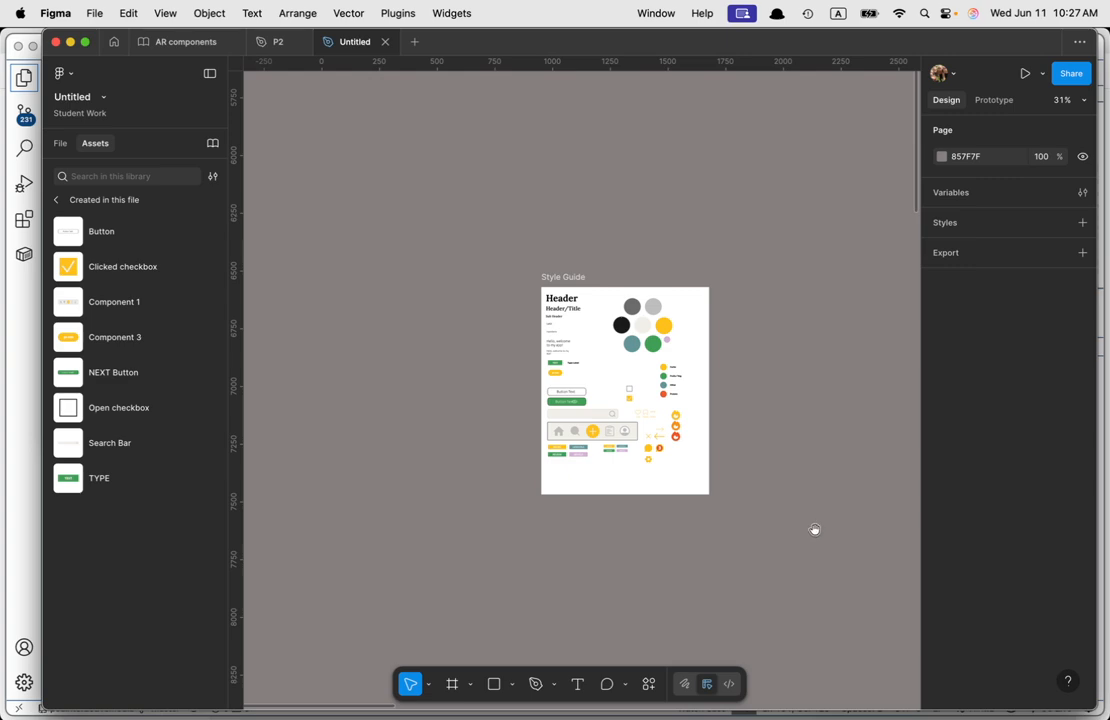
Step: Examine the Dietary Restrictions checkbox groups in Frame 26 and Frame 28, selecting each group in turn
scroll(626, 402, down, 4)
drag(800, 505, 404, 191)
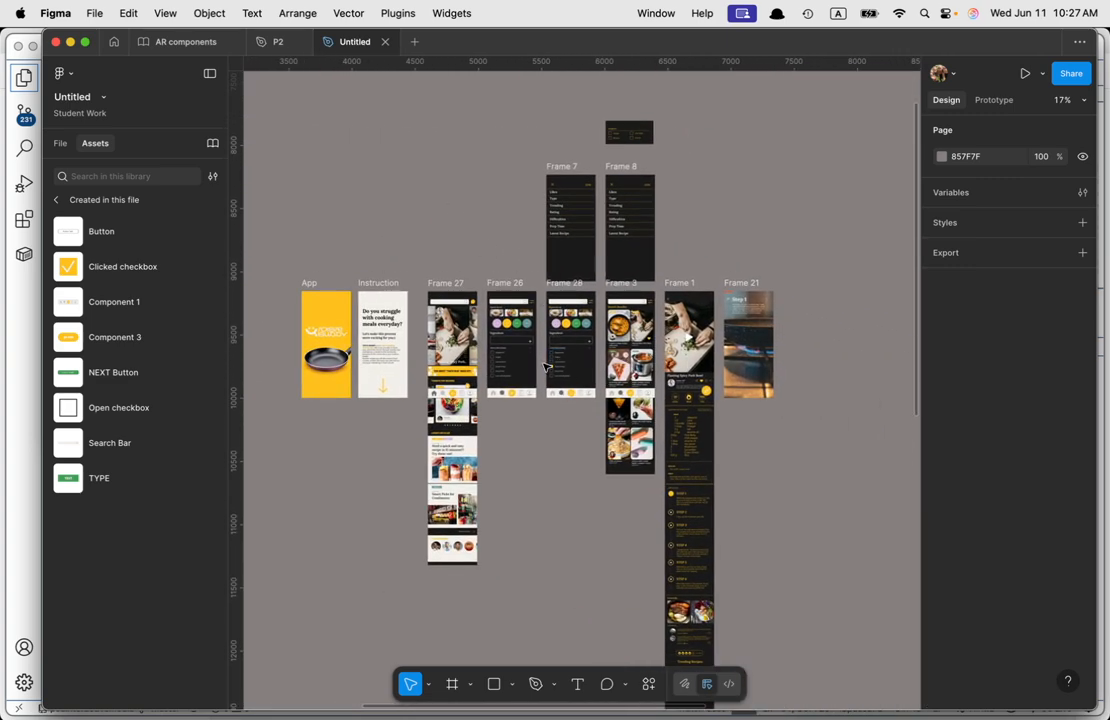
scroll(545, 350, up, 5)
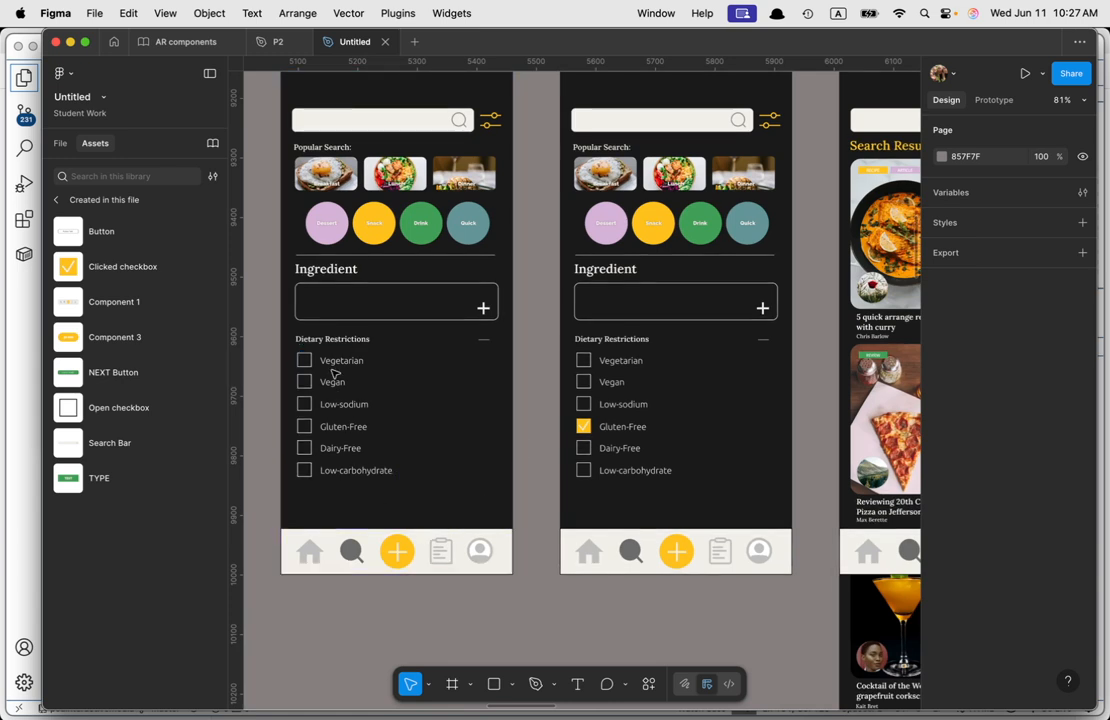
click(310, 390)
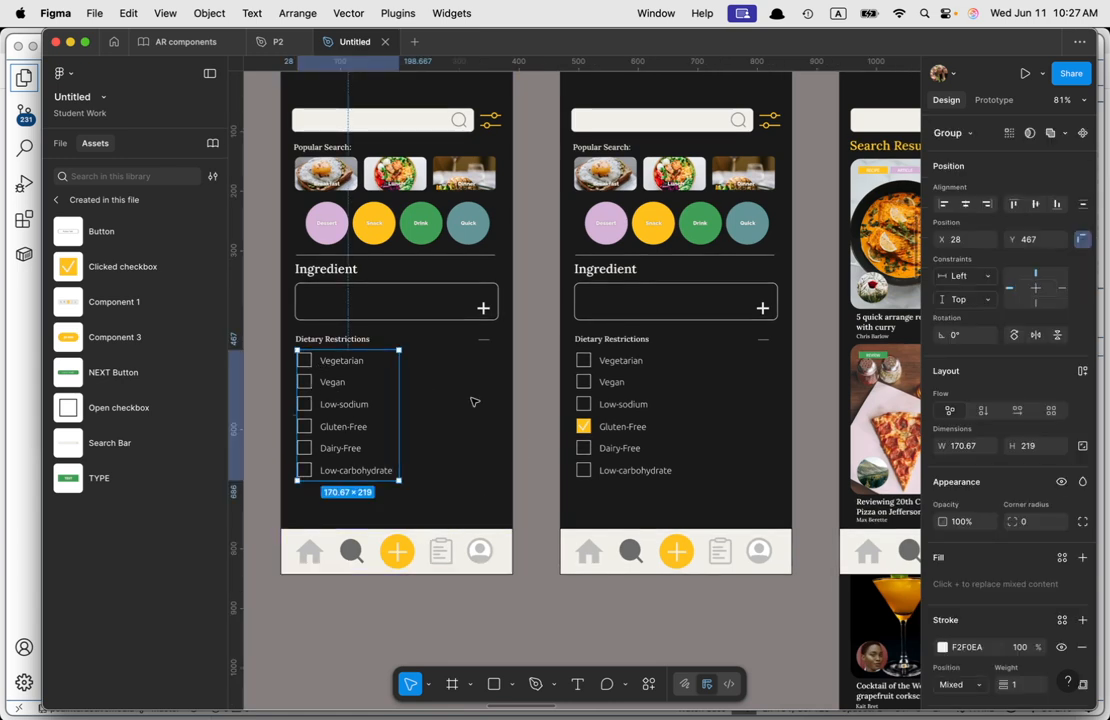
click(588, 410)
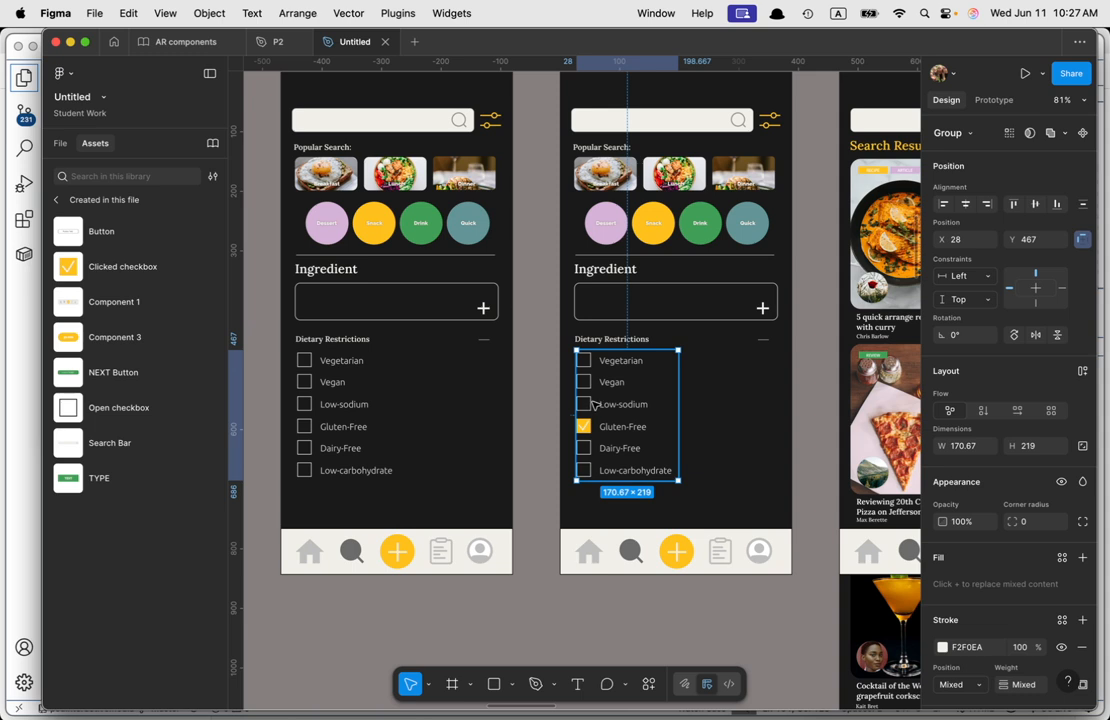
scroll(486, 428, up, 2)
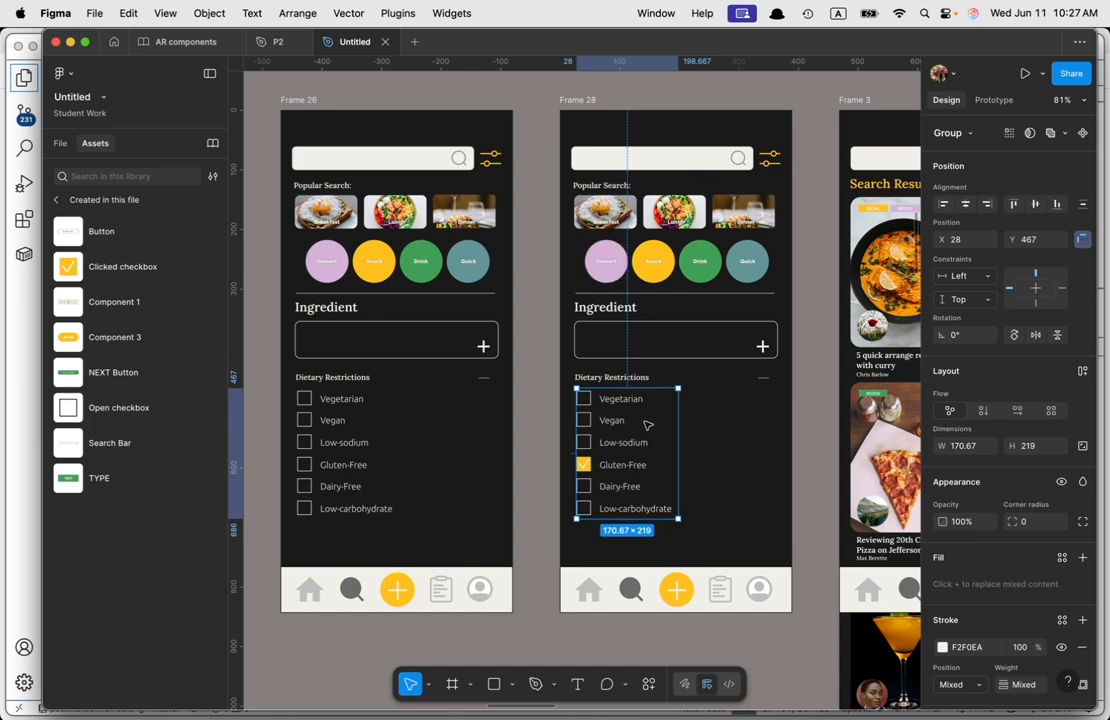
Step: Examine the filter screens in Frame 7 and Frame 8 and select the filter icon beside Frame 28's search bar
ctrl+scroll(634, 424, down, 10)
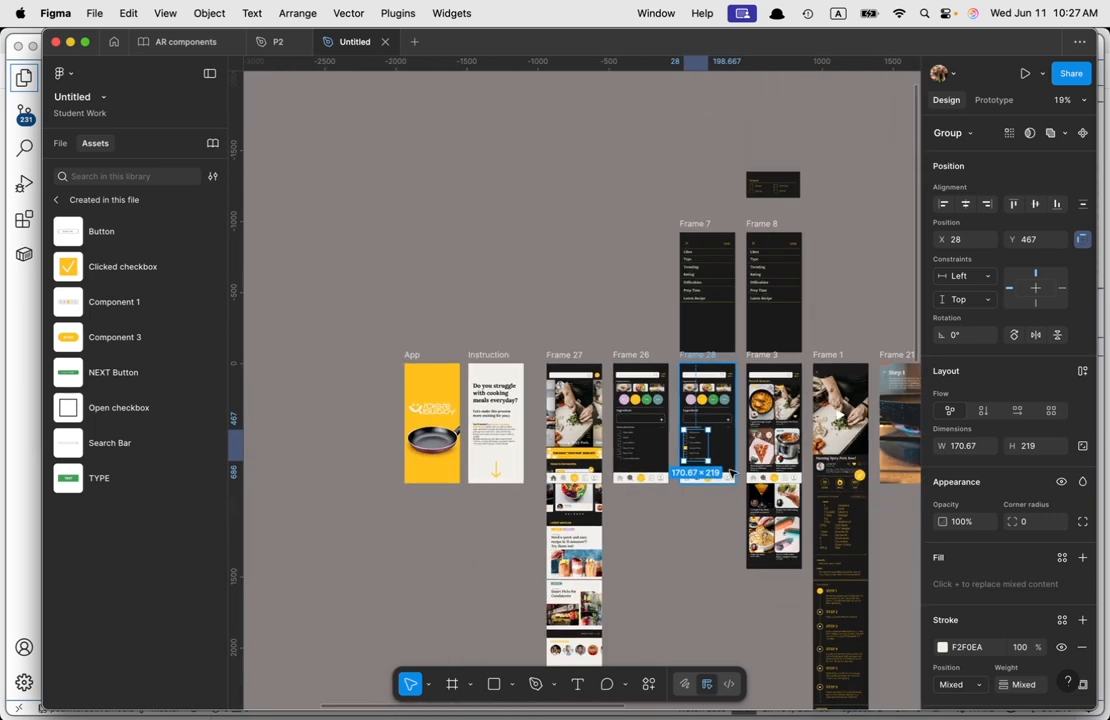
ctrl+scroll(773, 300, up, 6)
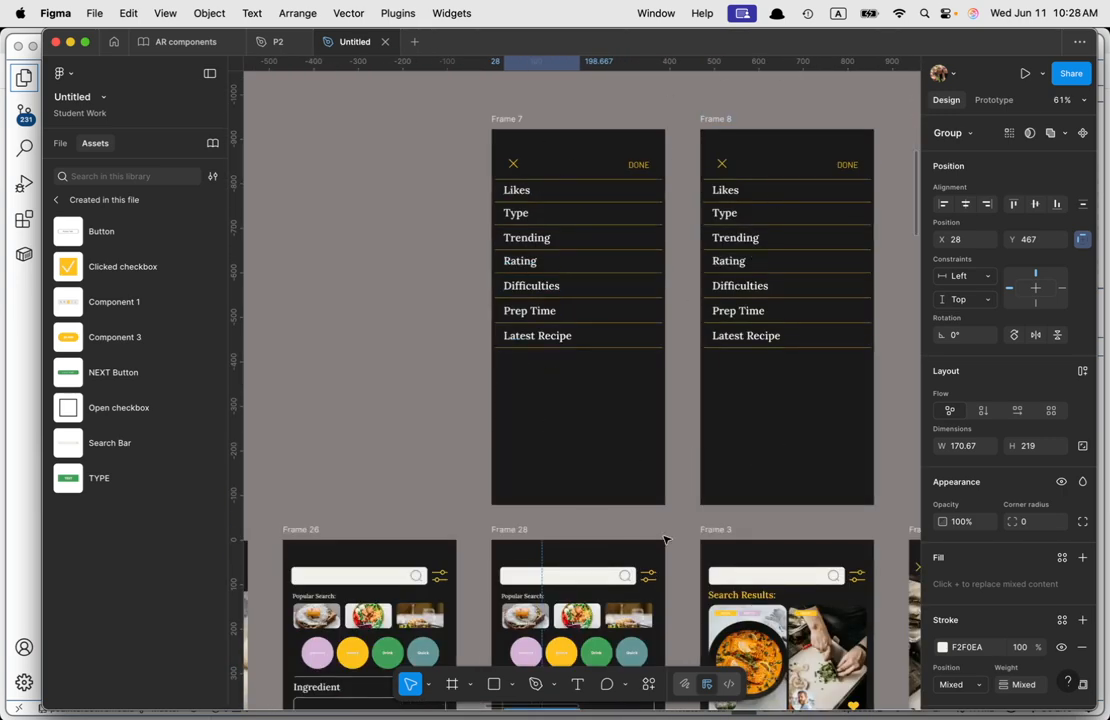
click(649, 580)
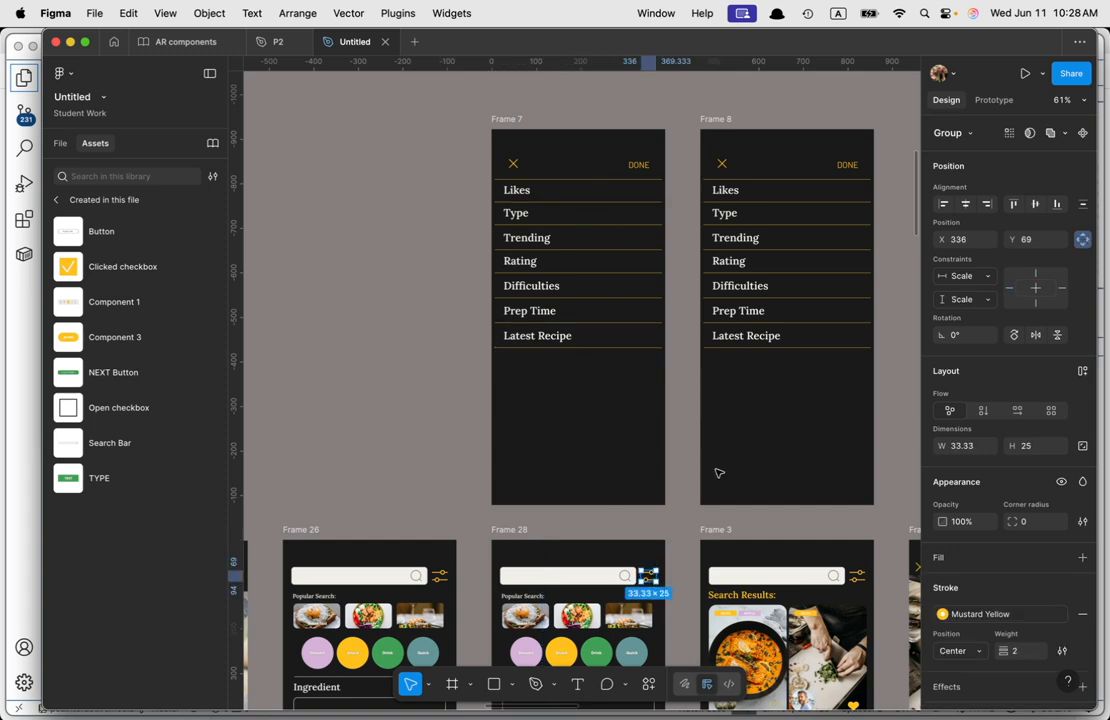
scroll(672, 404, down, 5)
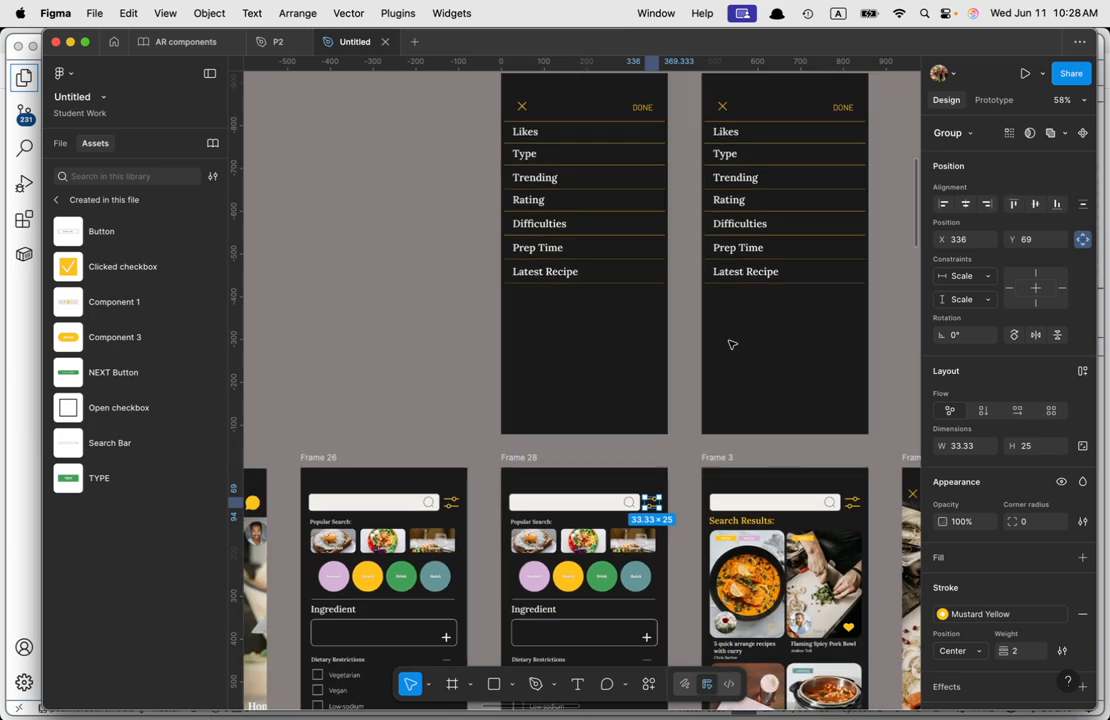
Step: Examine the Ingredients Used checkboxes on the recipe-step screens in Frame 13 and Frame 14
scroll(732, 344, down, 10)
drag(858, 348, 567, 203)
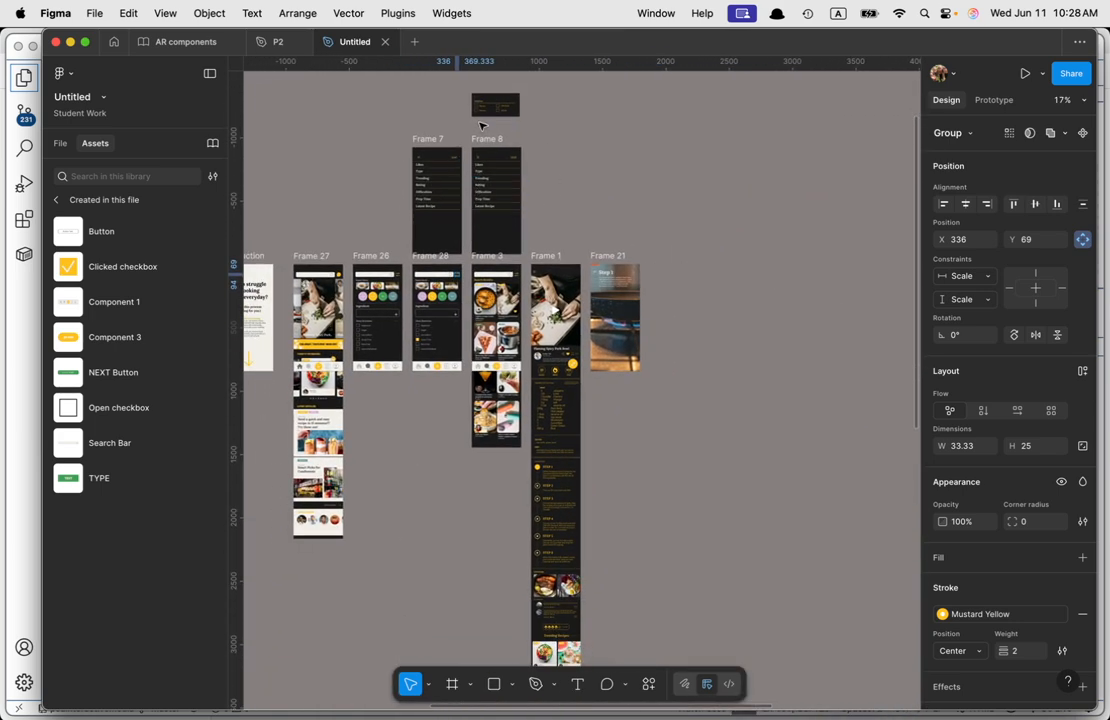
scroll(533, 158, down, 3)
scroll(605, 434, down, 8)
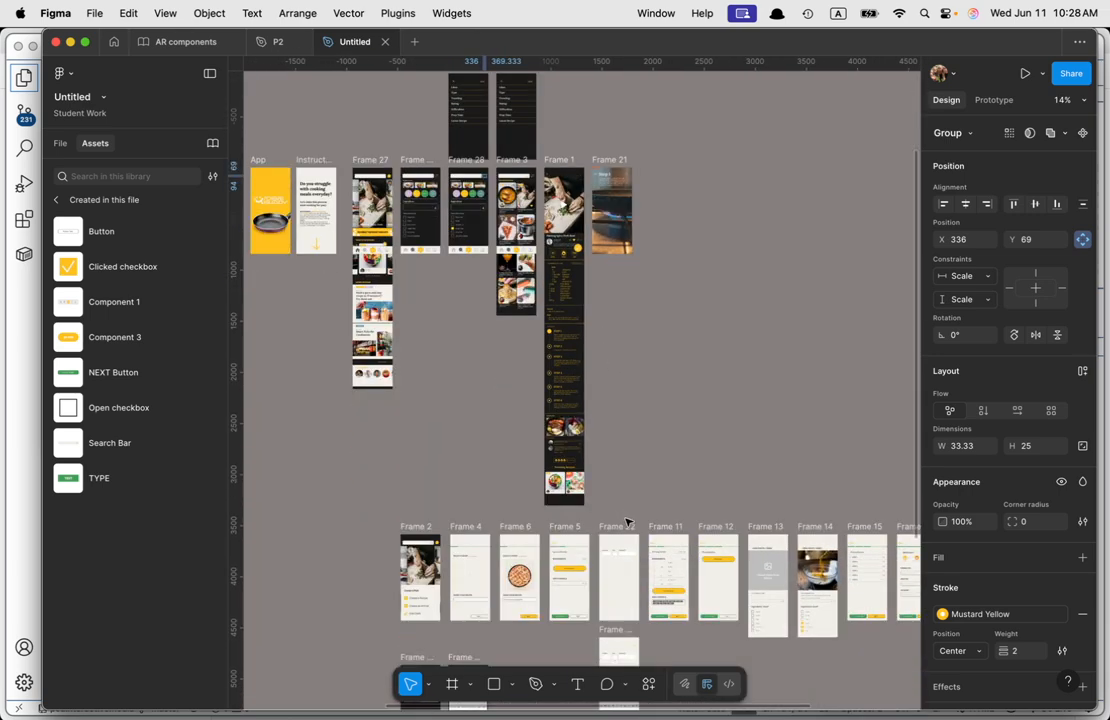
scroll(785, 556, down, 3)
scroll(690, 563, down, 1)
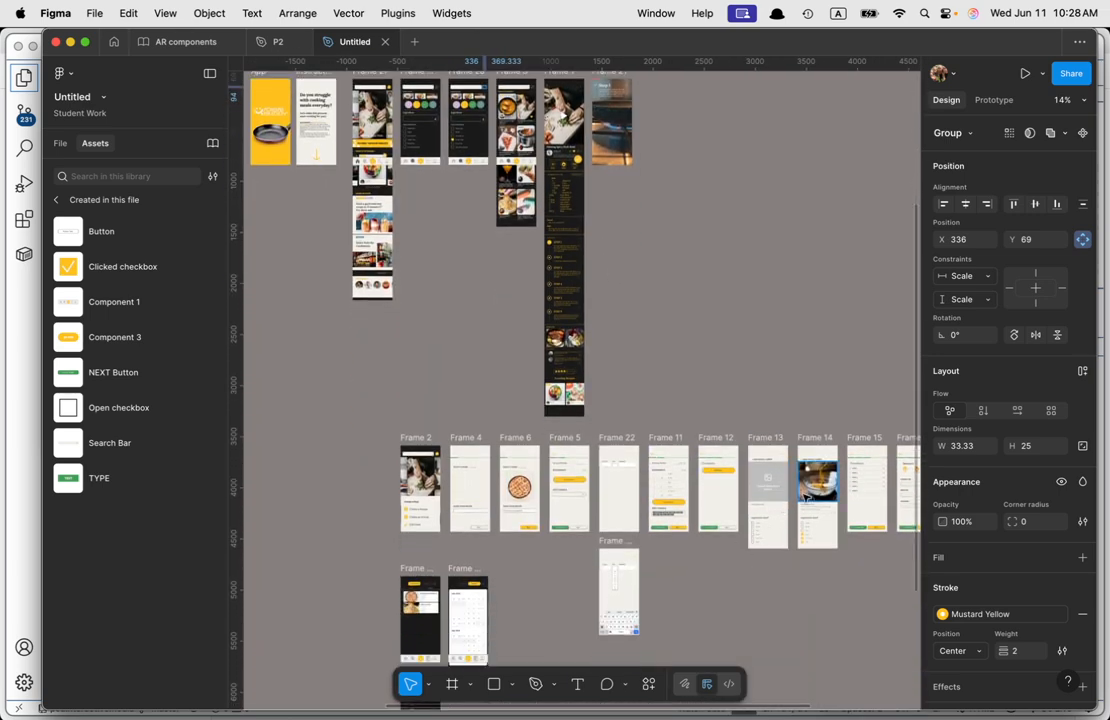
click(884, 608)
super+scroll(802, 519, up, 6)
super+scroll(802, 519, up, 3)
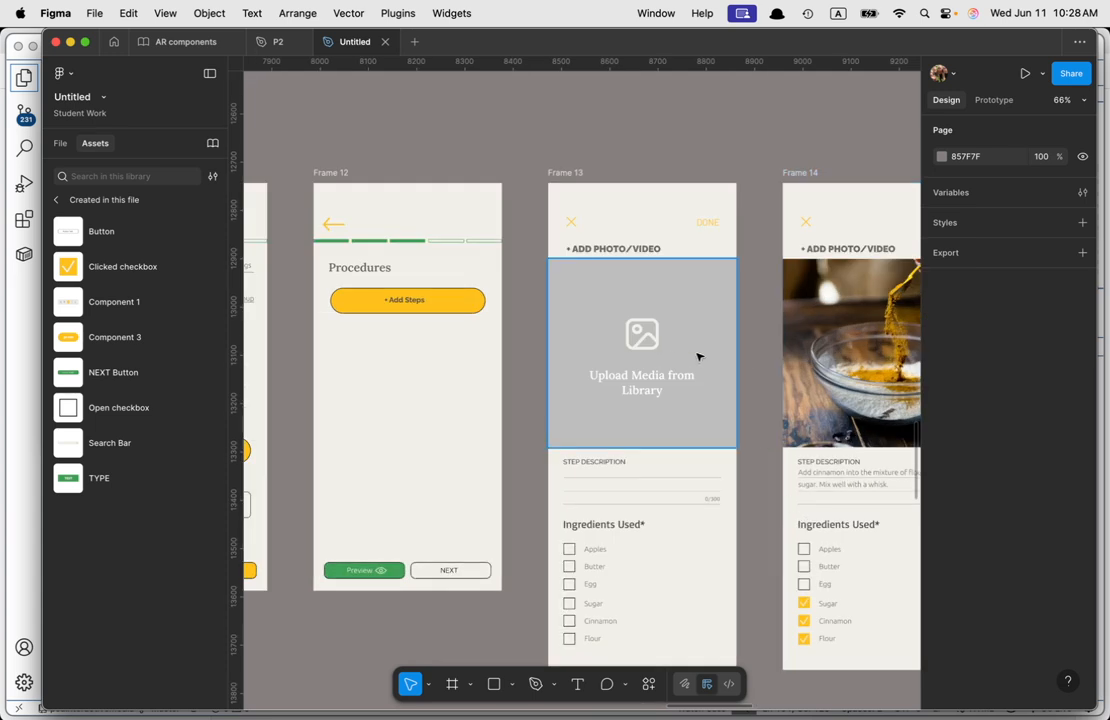
scroll(728, 482, right, 1)
scroll(728, 482, right, 3)
scroll(728, 482, down, 1)
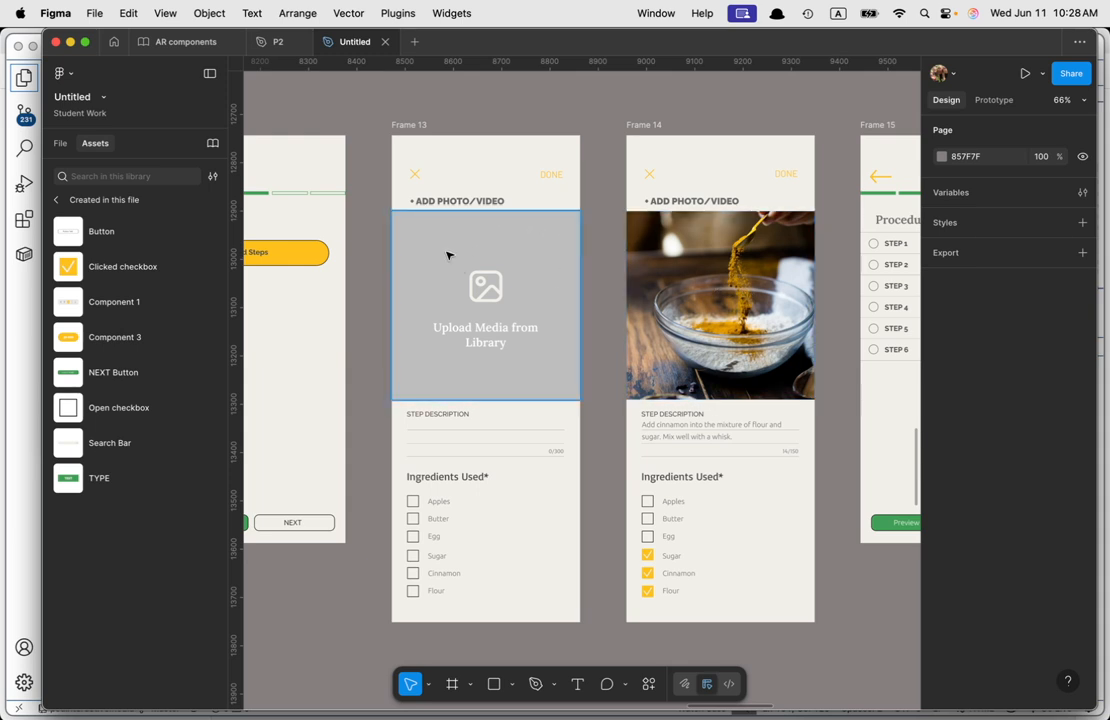
scroll(693, 385, down, 10)
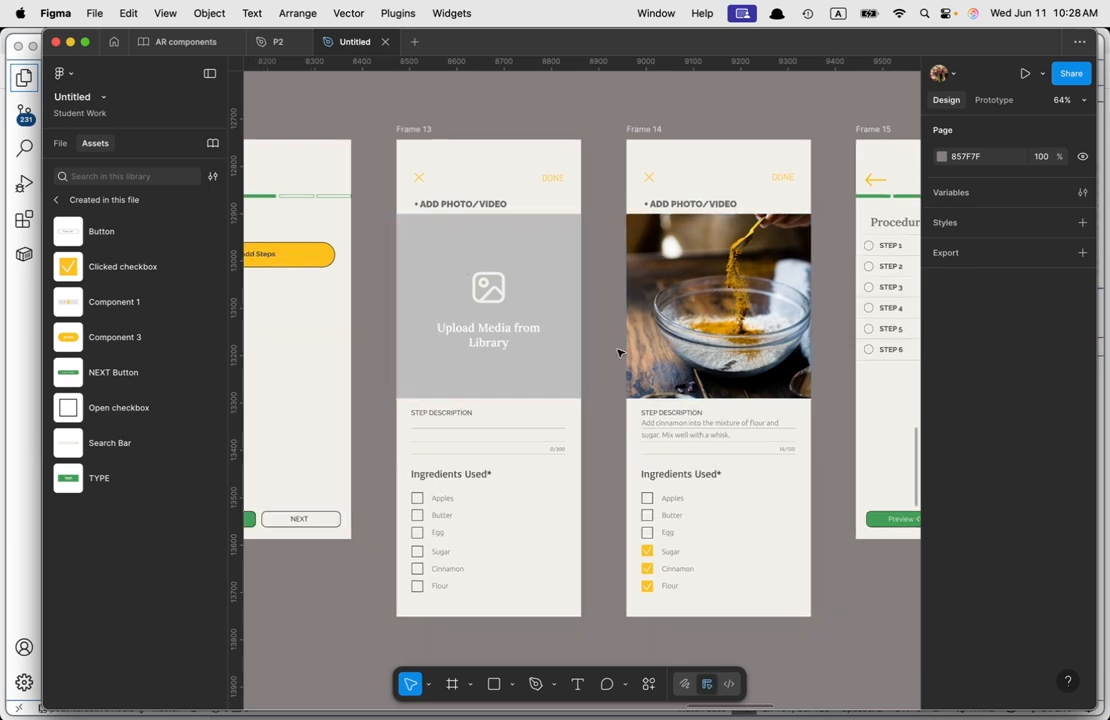
Step: Review the recipe-creation screens around Frame 5, Frame 22 and Frame 11, including the ingredient entry fields
scroll(760, 450, left, 3)
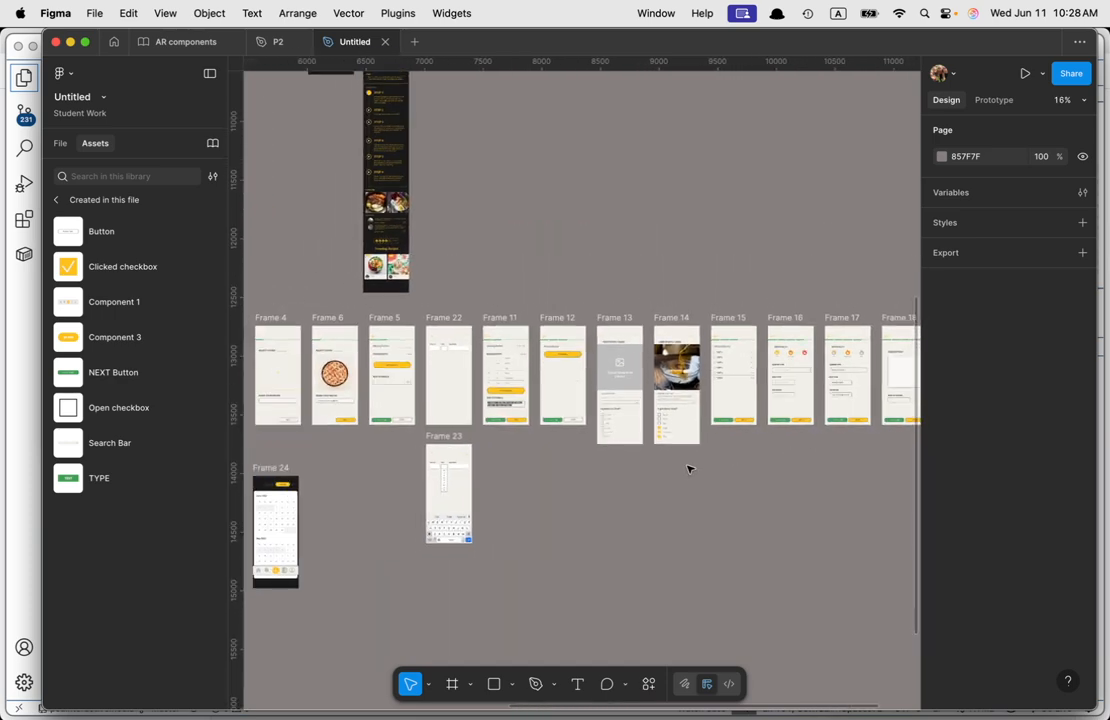
scroll(420, 335, up, 5)
scroll(408, 333, up, 3)
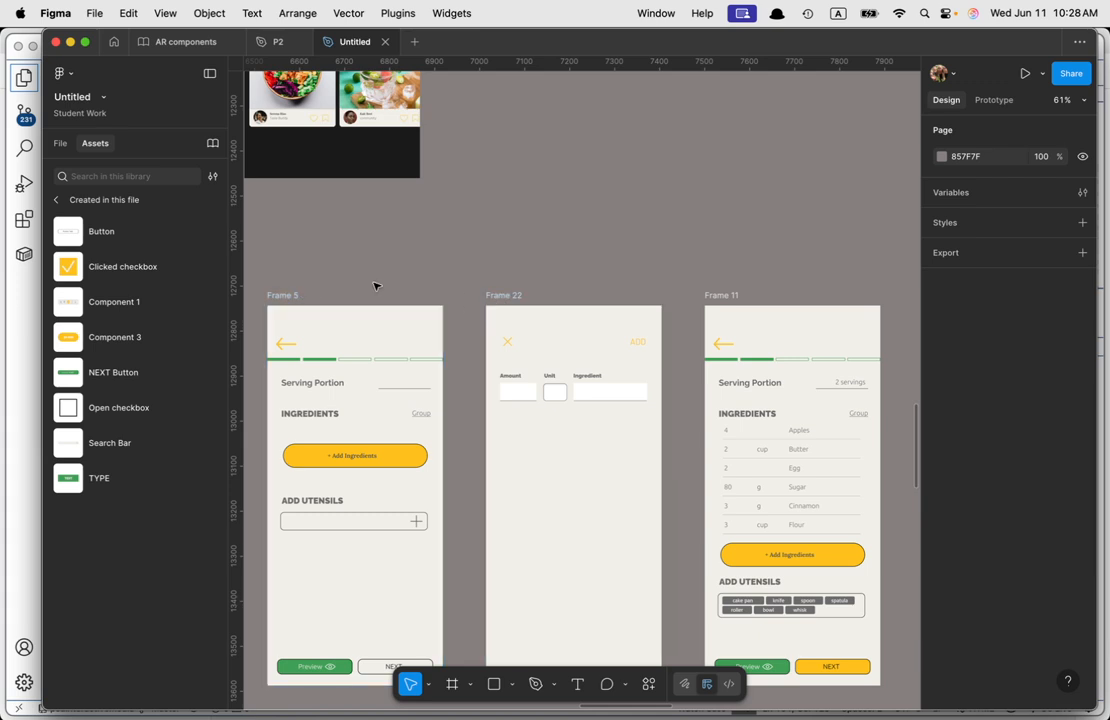
scroll(570, 353, down, 3)
scroll(570, 353, down, 2)
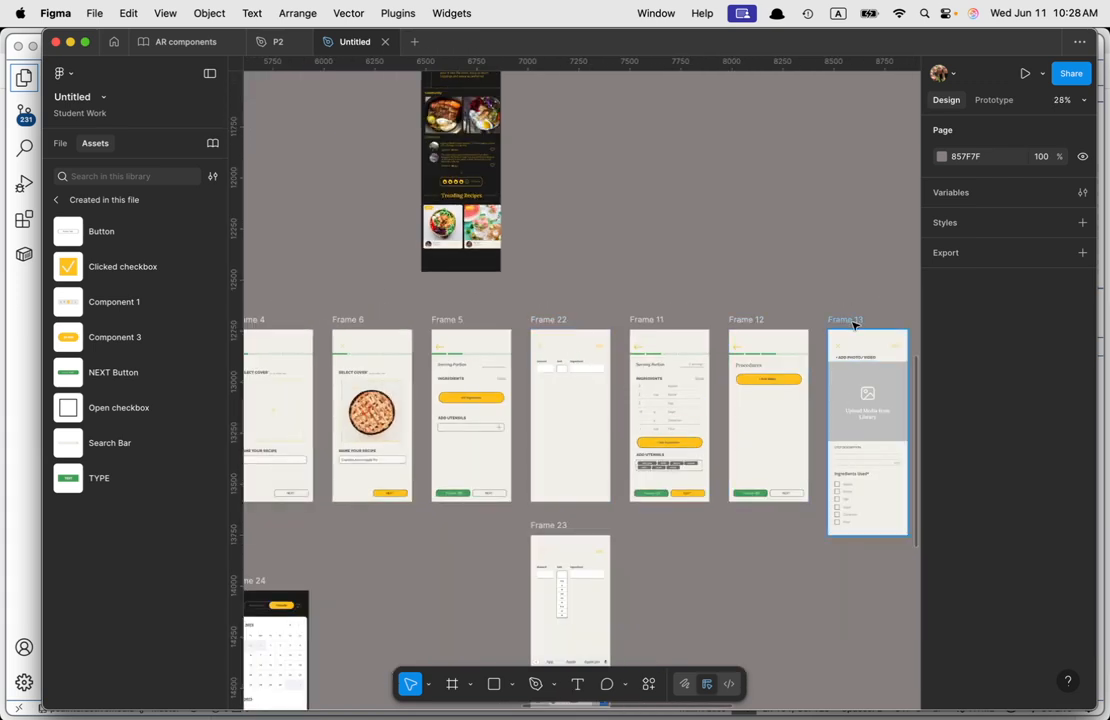
scroll(517, 347, down, 2)
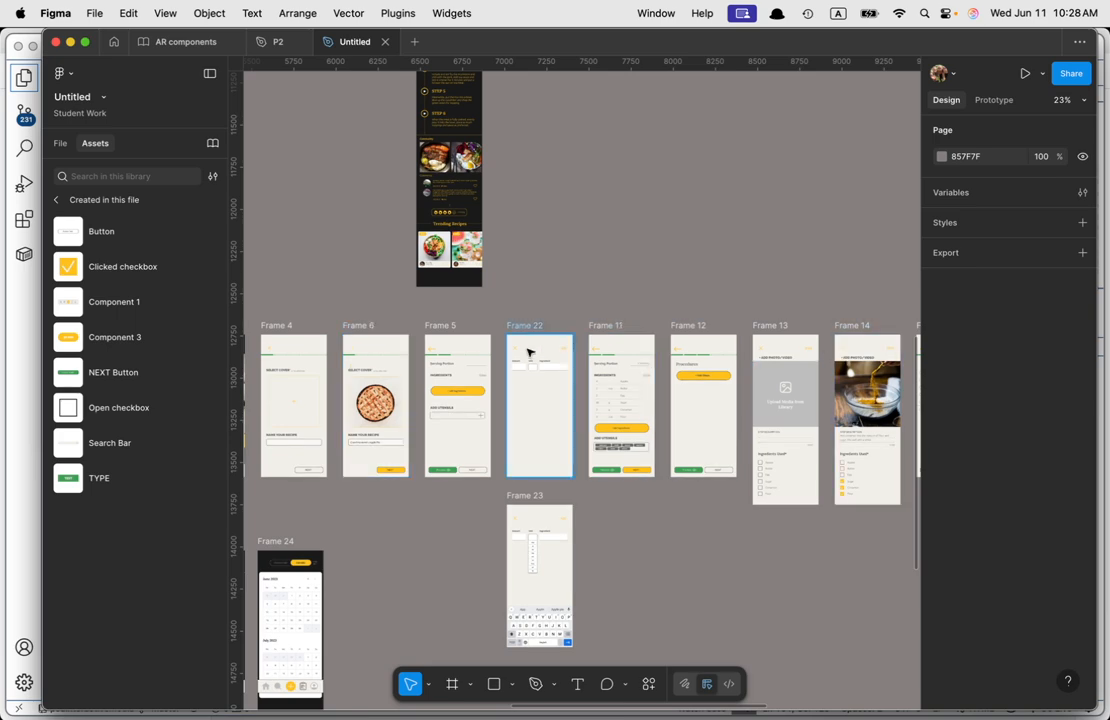
scroll(421, 356, up, 4)
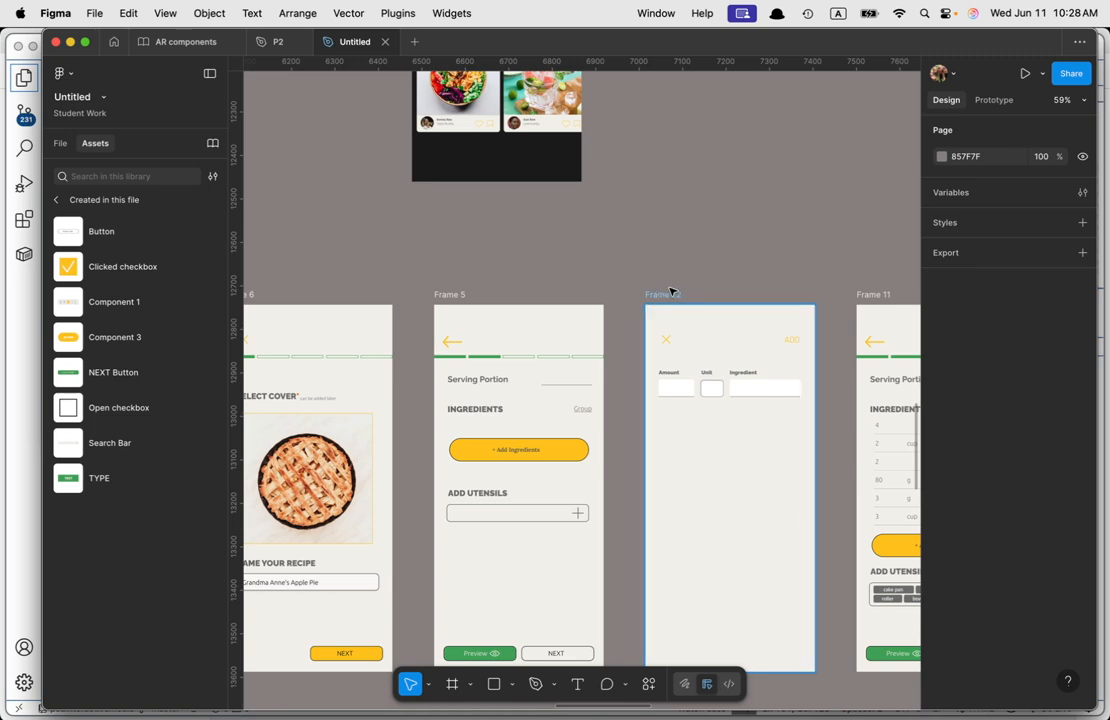
scroll(670, 365, down, 2)
scroll(585, 431, down, 5)
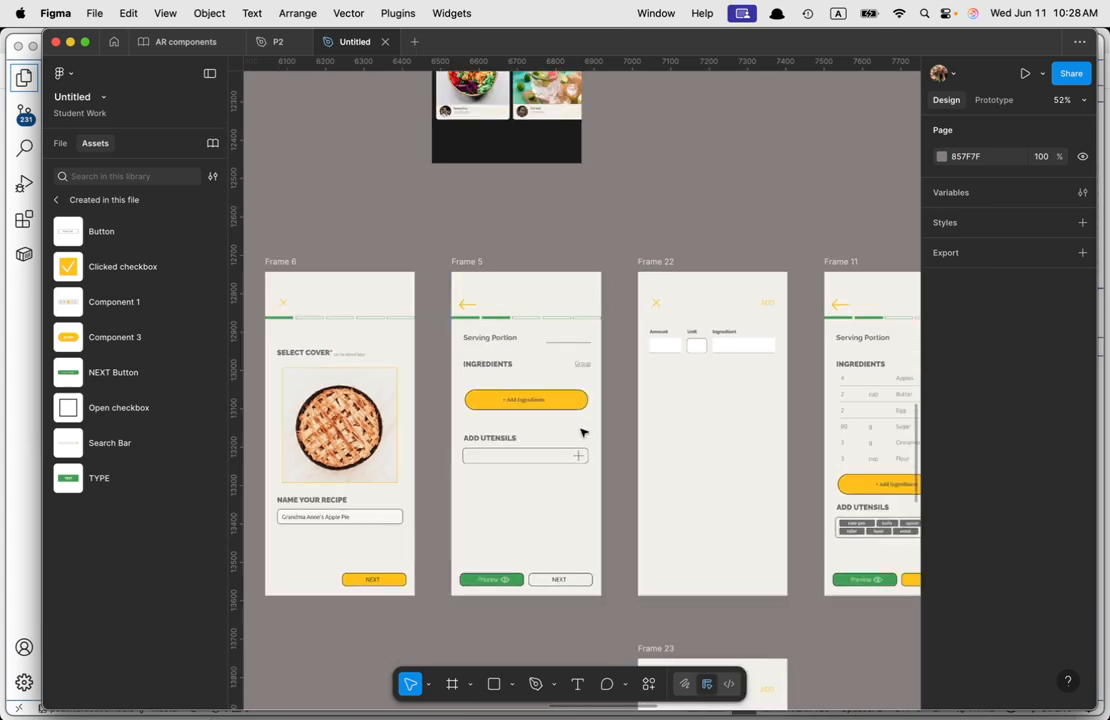
scroll(383, 178, up, 2)
scroll(385, 178, up, 1)
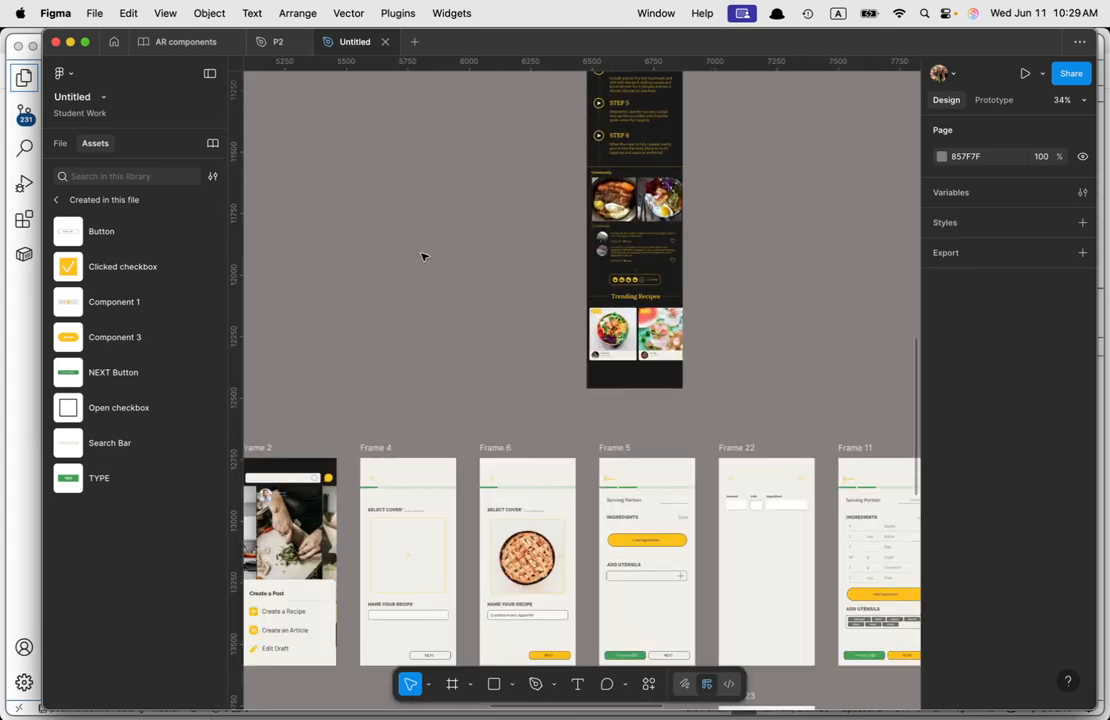
Step: Return to the Style Guide frame and inspect its open and clicked checkboxes, selecting the clicked one
drag(377, 190, 764, 717)
scroll(719, 624, left, 2)
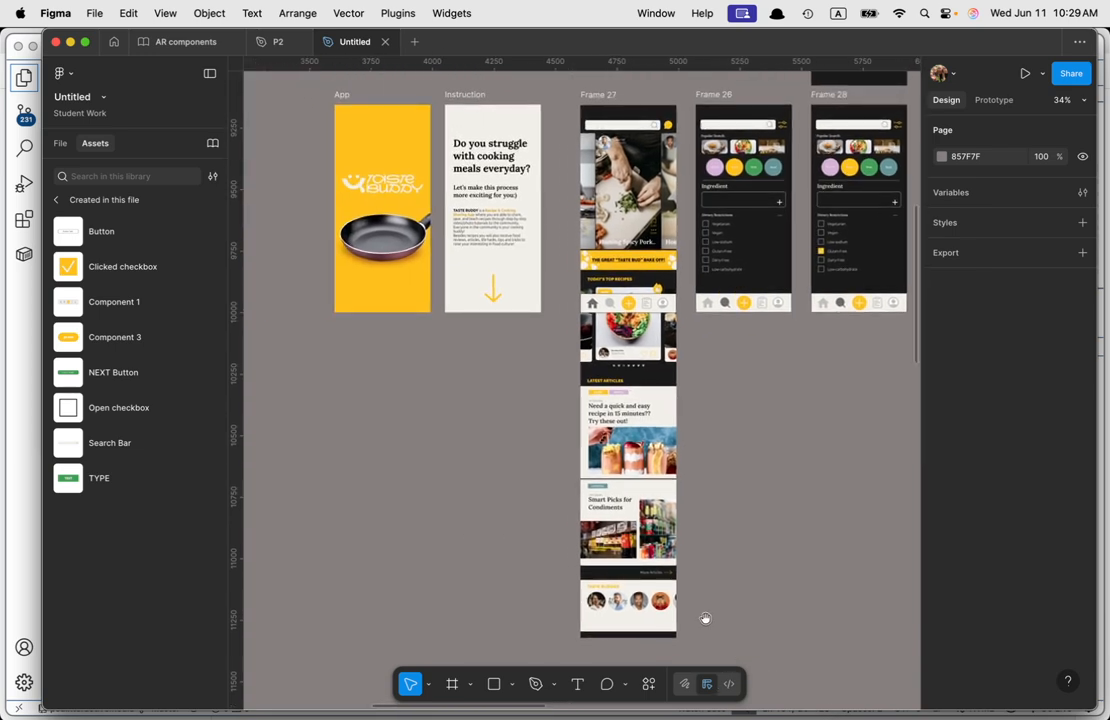
scroll(413, 282, down, 4)
scroll(431, 129, down, 2)
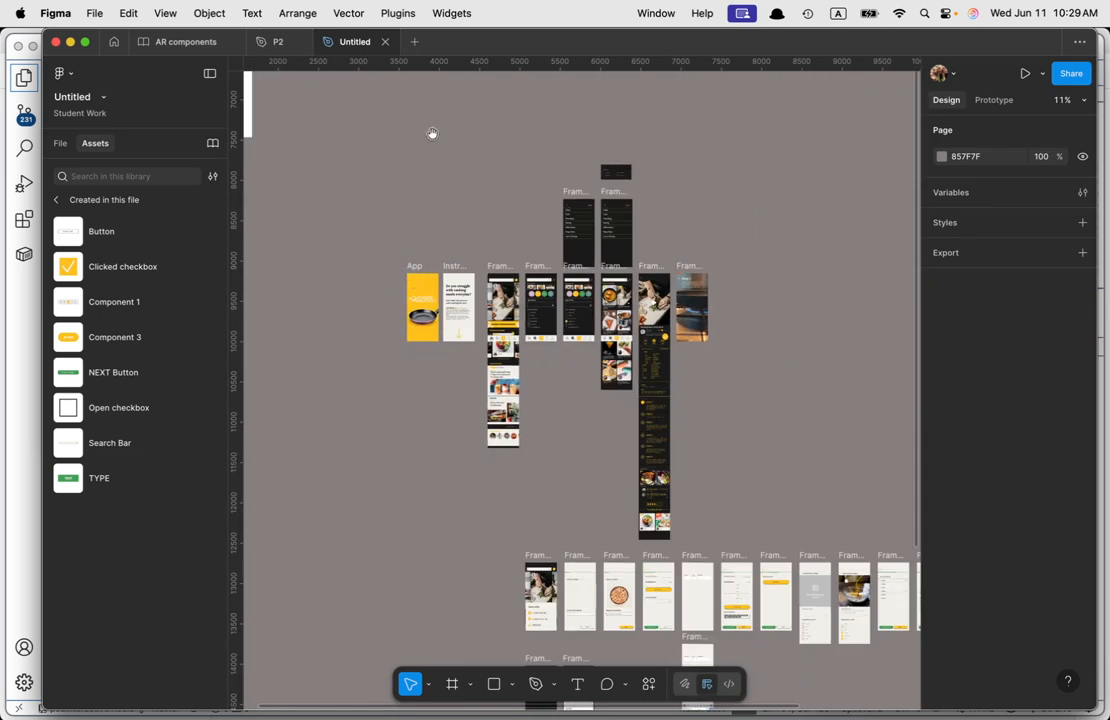
scroll(783, 471, up, 5)
scroll(783, 471, left, 5)
scroll(657, 394, up, 5)
scroll(657, 394, down, 5)
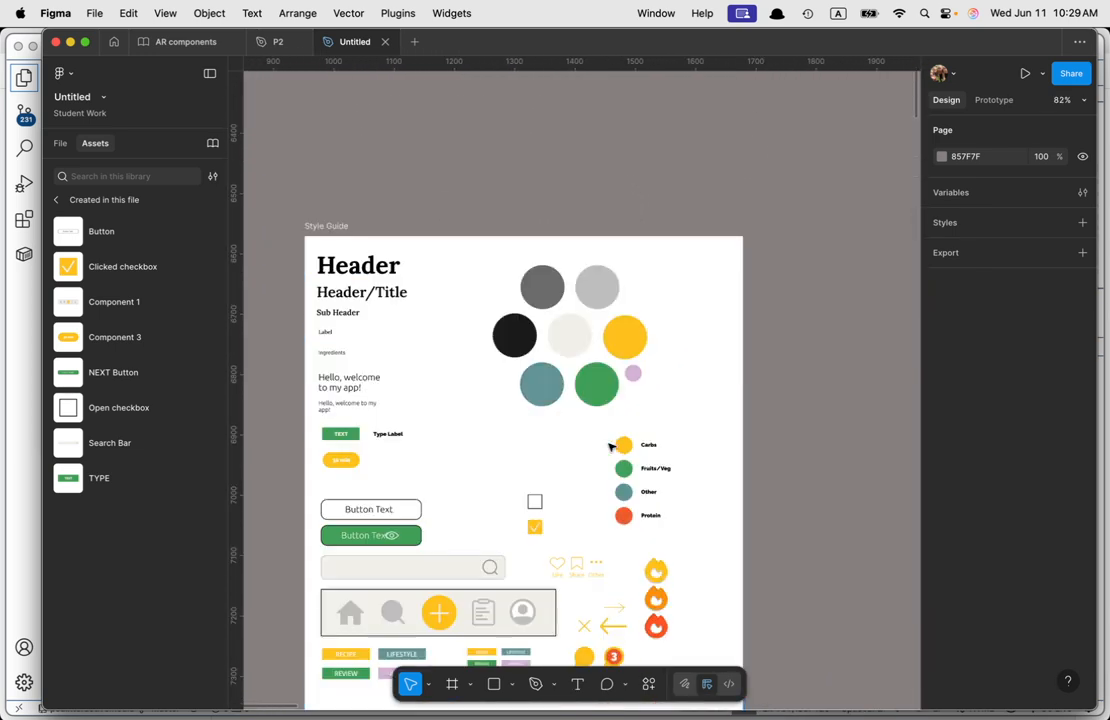
scroll(560, 421, up, 10)
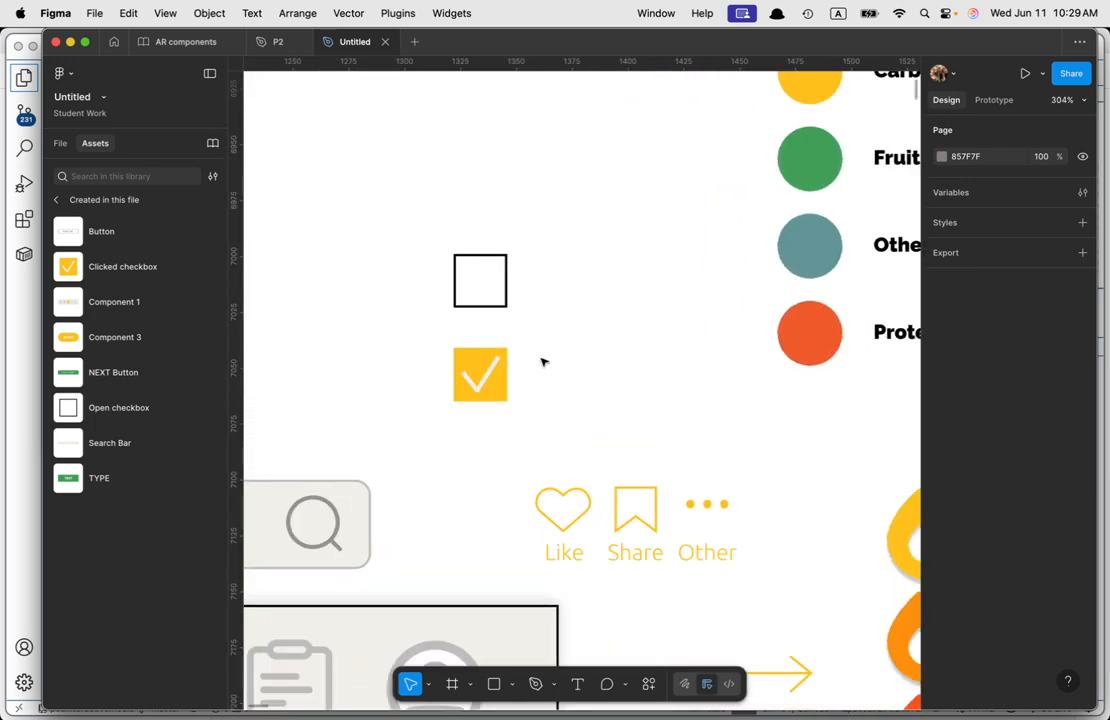
click(487, 368)
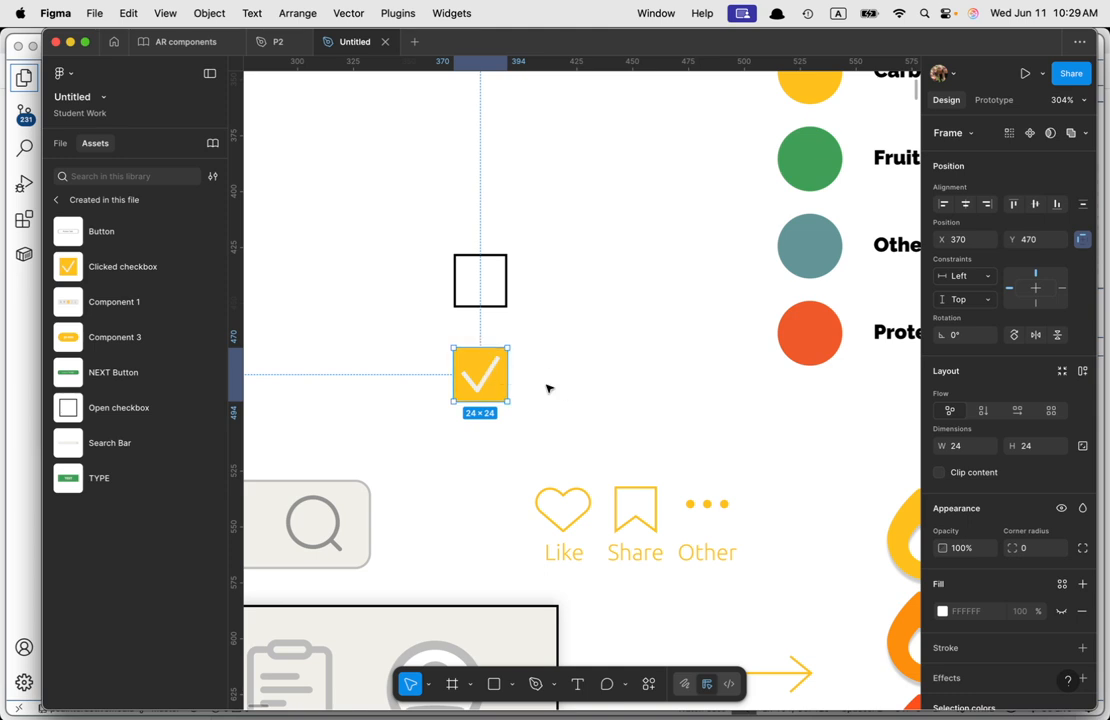
Step: Select both Style Guide checkboxes together, inspect their entries in the file's layer structure, and clear the selection
click(404, 233)
drag(408, 198, 543, 434)
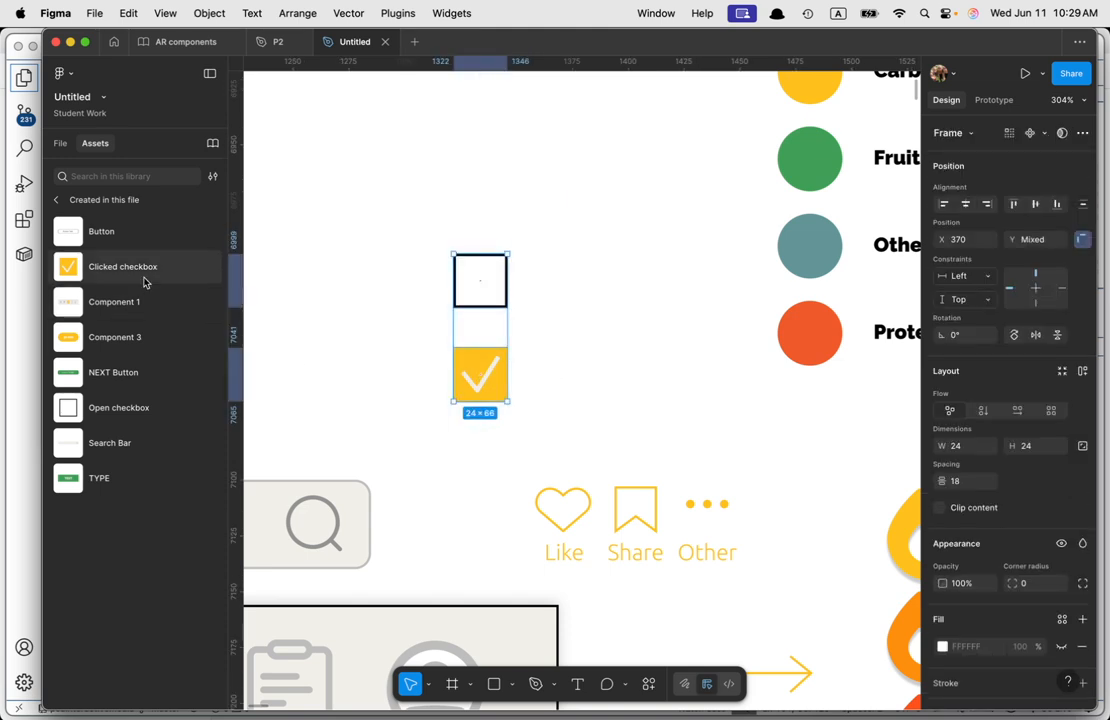
click(60, 143)
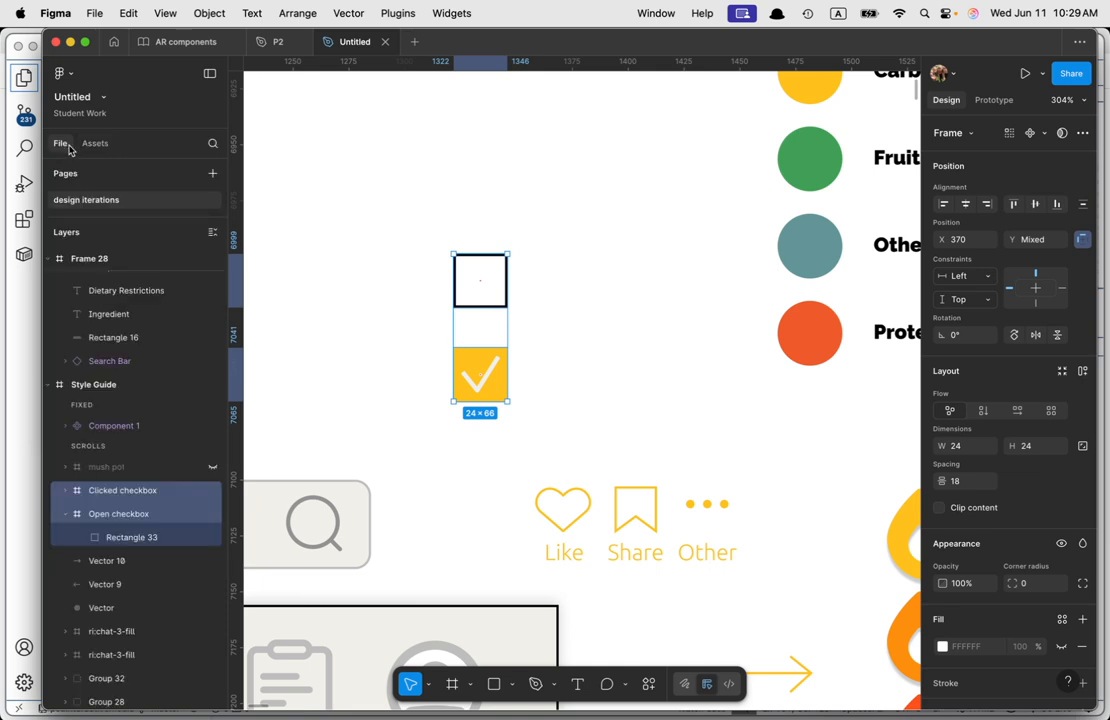
click(382, 404)
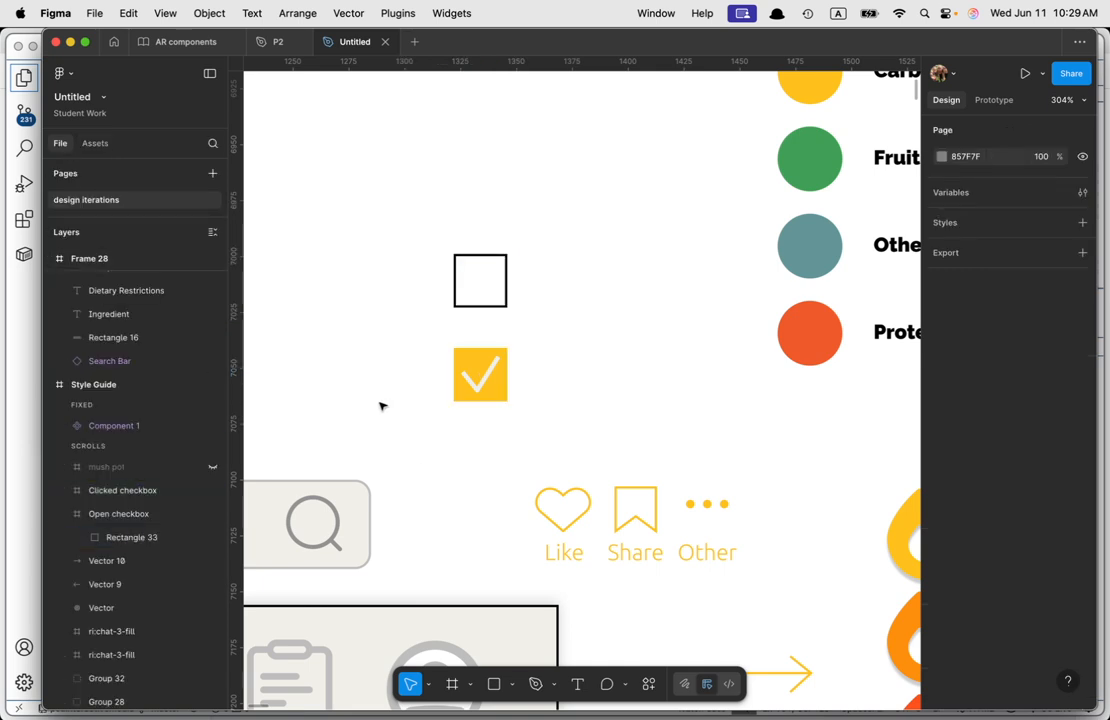
Step: Duplicate the Clicked checkbox frame to about X 426, Y 335 in the Style Guide and reselect the original
click(466, 364)
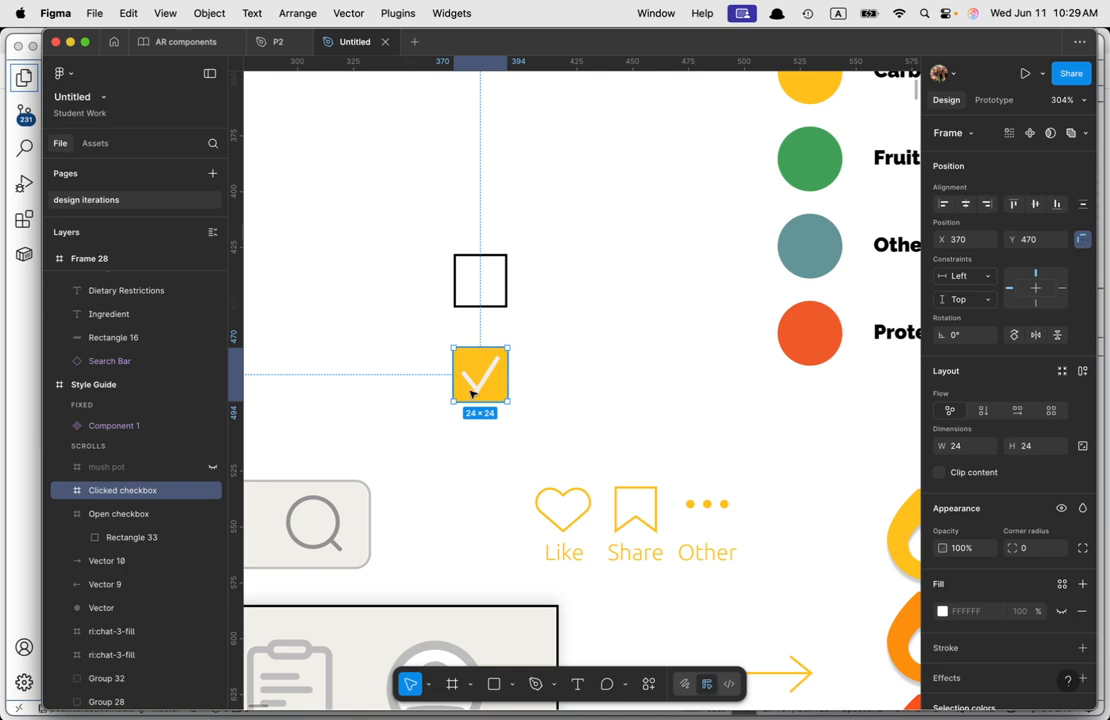
scroll(436, 335, up, 3)
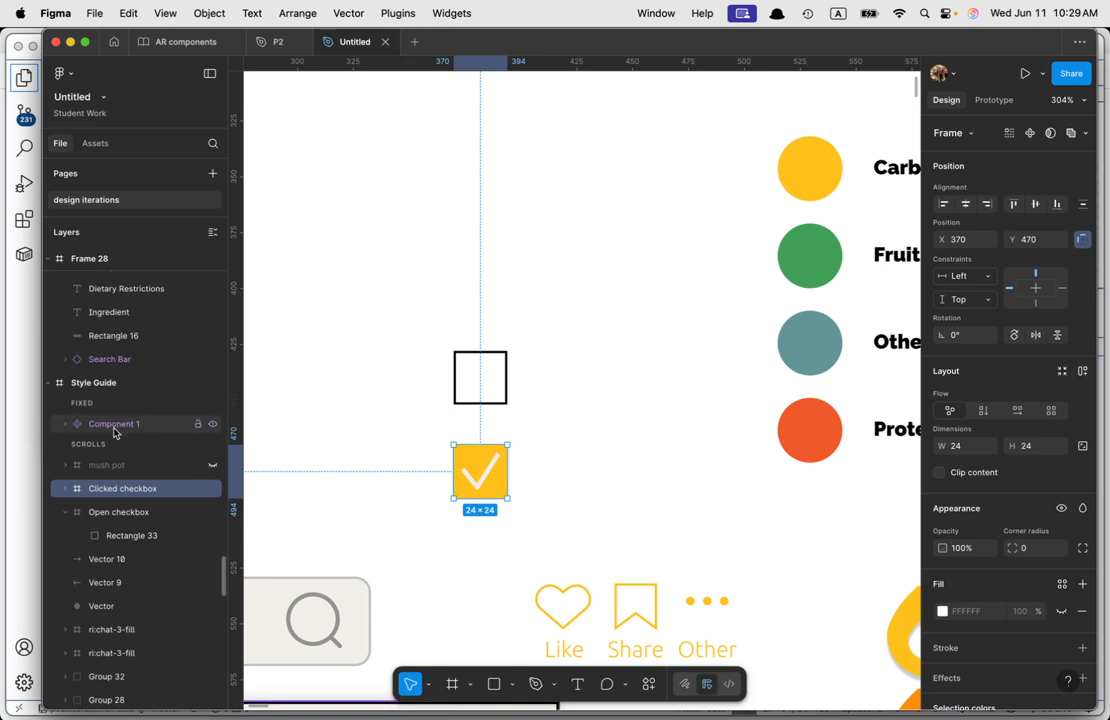
scroll(115, 432, down, 1)
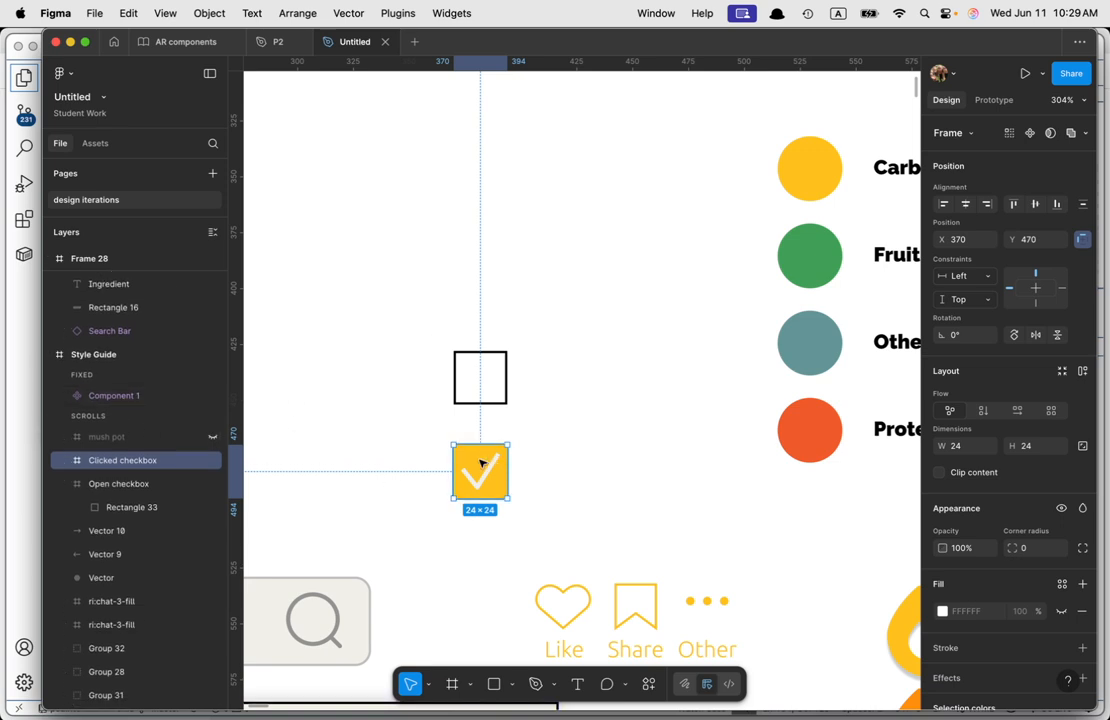
drag(481, 463, 605, 160)
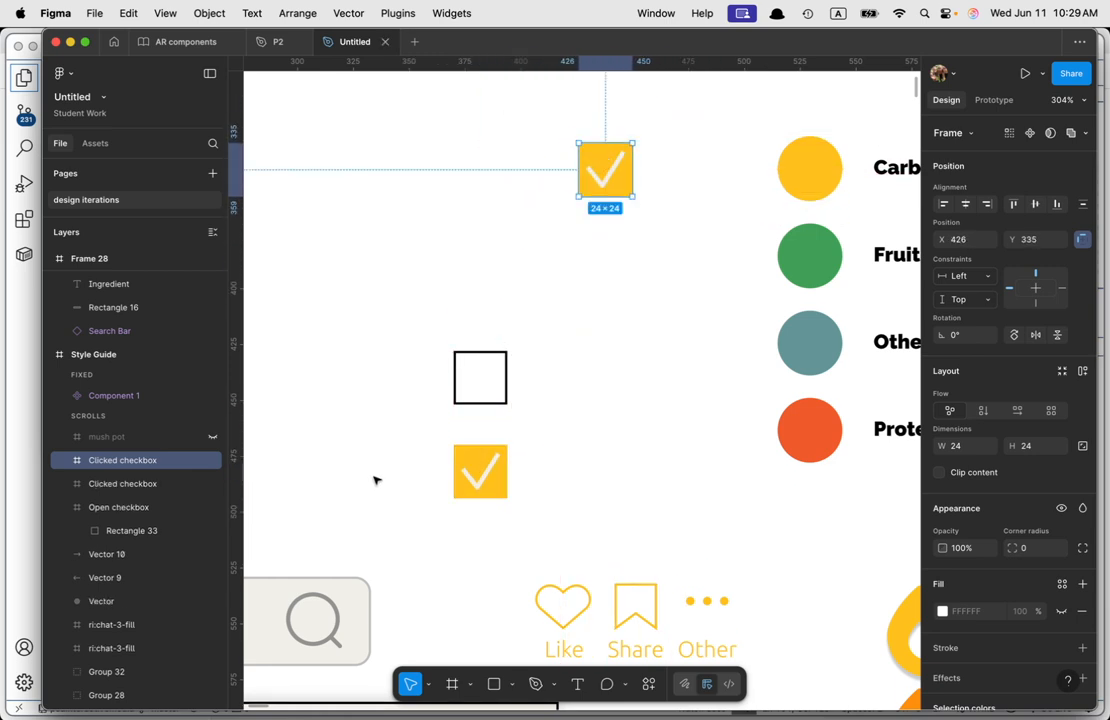
click(471, 461)
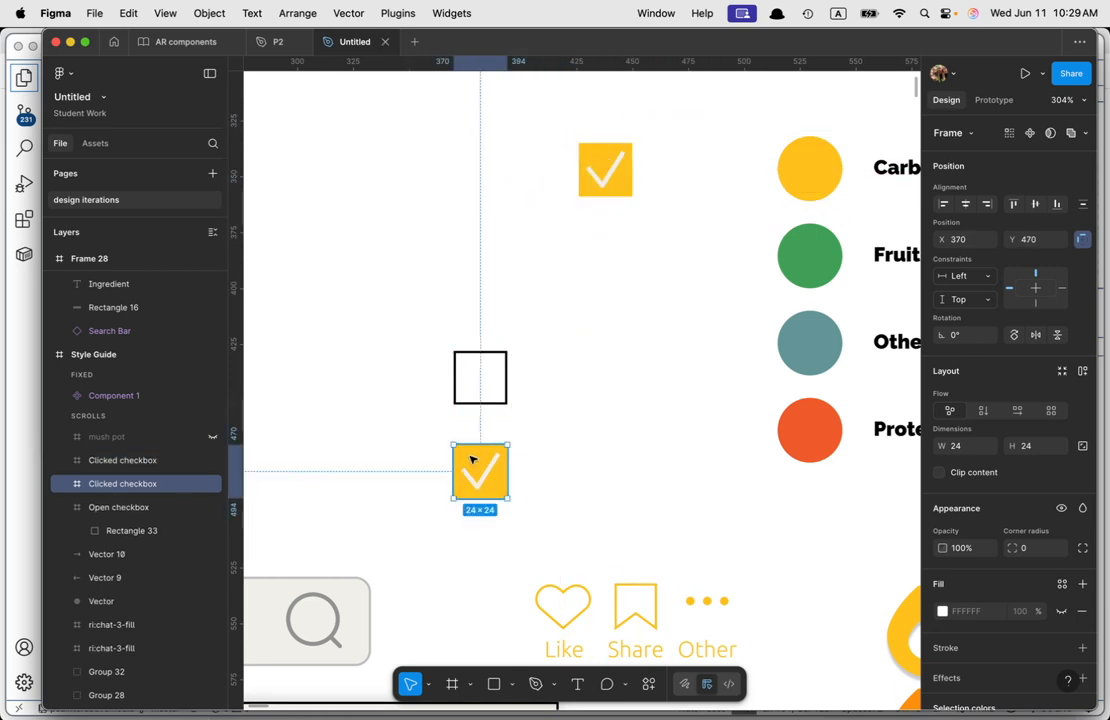
Step: Rename the original Clicked checkbox frame as "old Clicked checkbox"
double_click(97, 487)
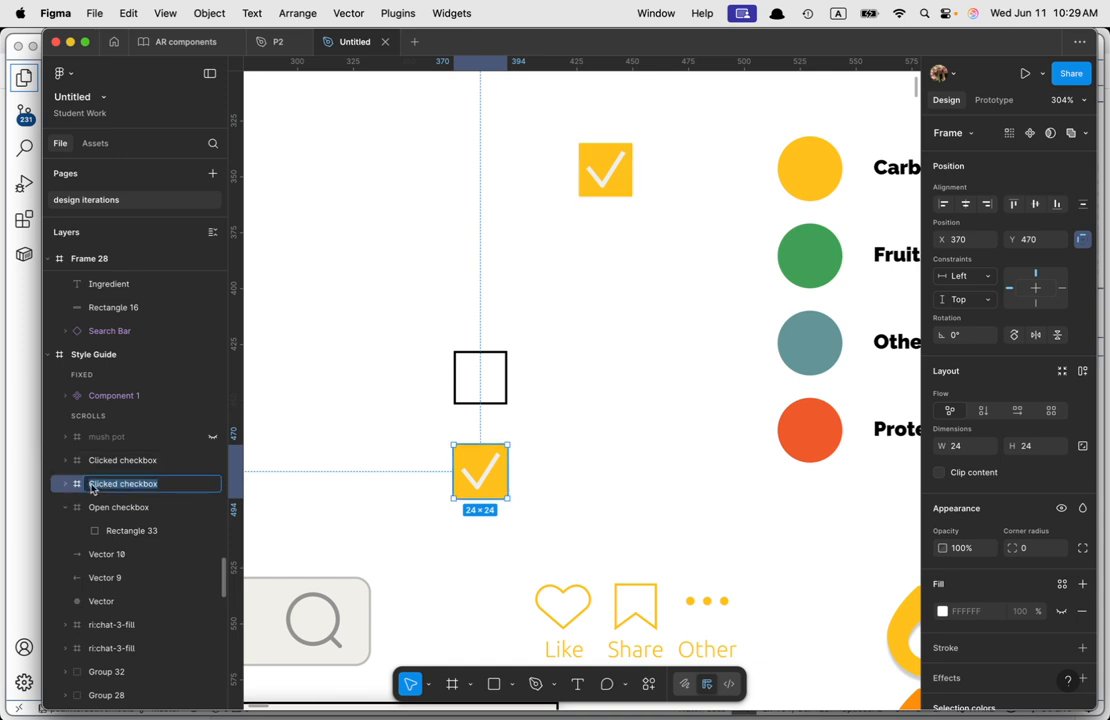
click(96, 486)
text(old)
key(Return)
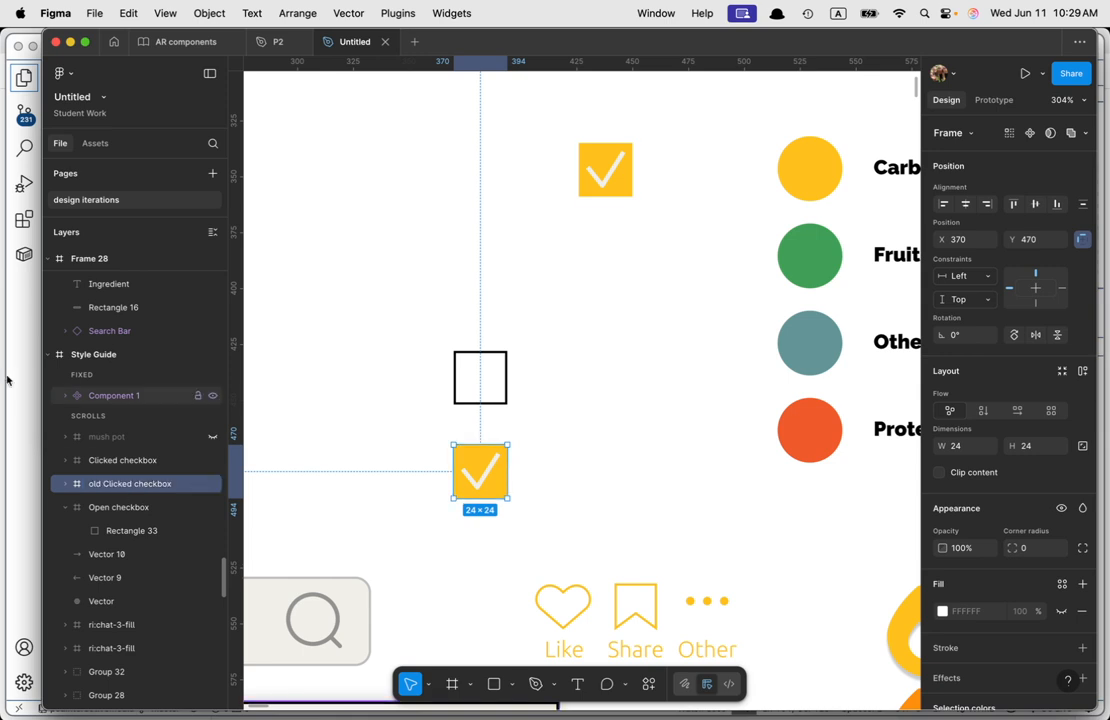
Step: Rename the Open checkbox frame as "old Open checkbox" and clear the selection
click(468, 400)
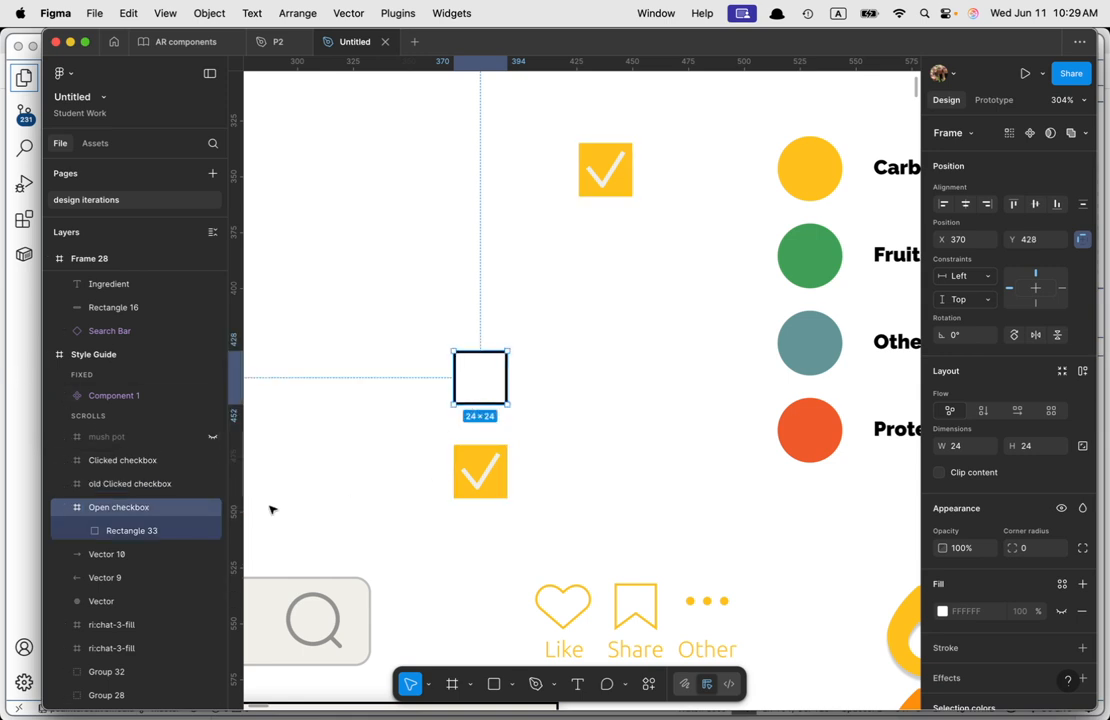
click(130, 484)
double_click(131, 510)
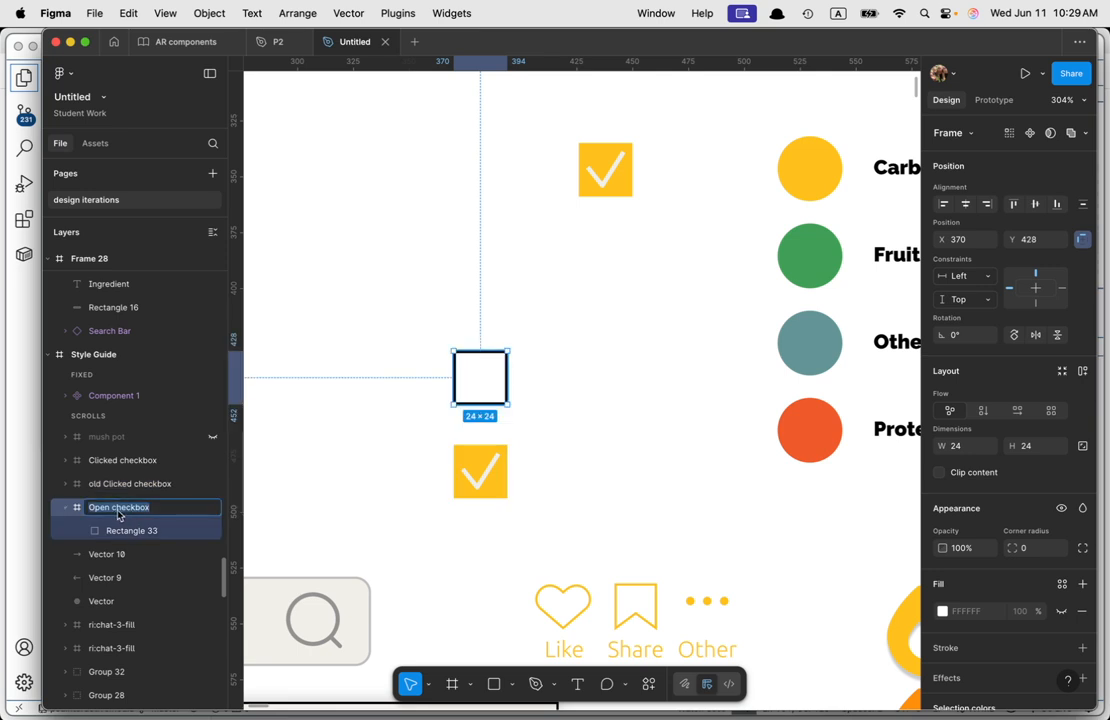
click(88, 509)
text(old)
key(Return)
click(636, 281)
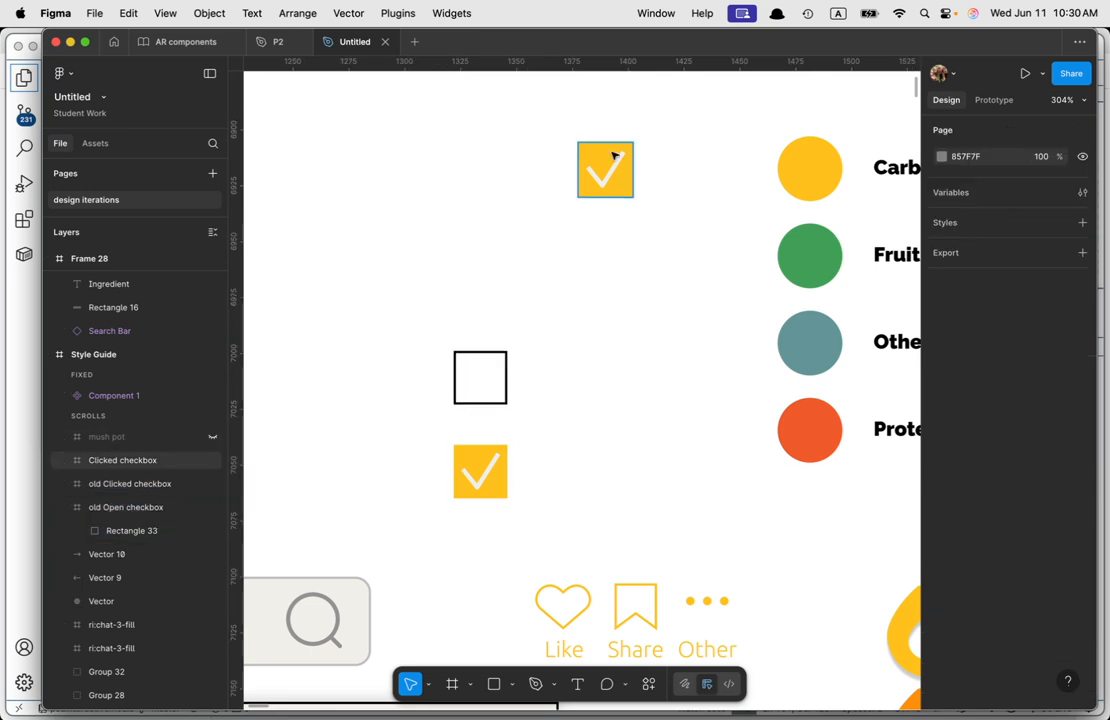
Step: Expand the duplicated Clicked checkbox frame, check its two inner layers, and rename the frame as "checkbox new"
click(612, 154)
scroll(112, 468, up, 1)
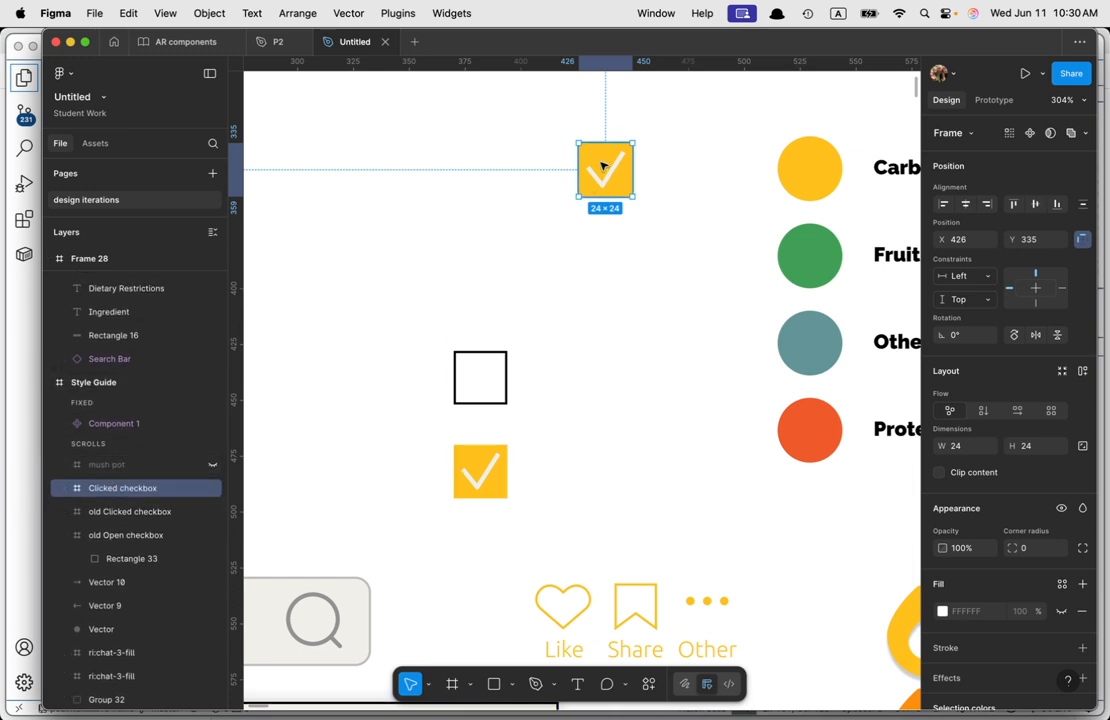
click(66, 488)
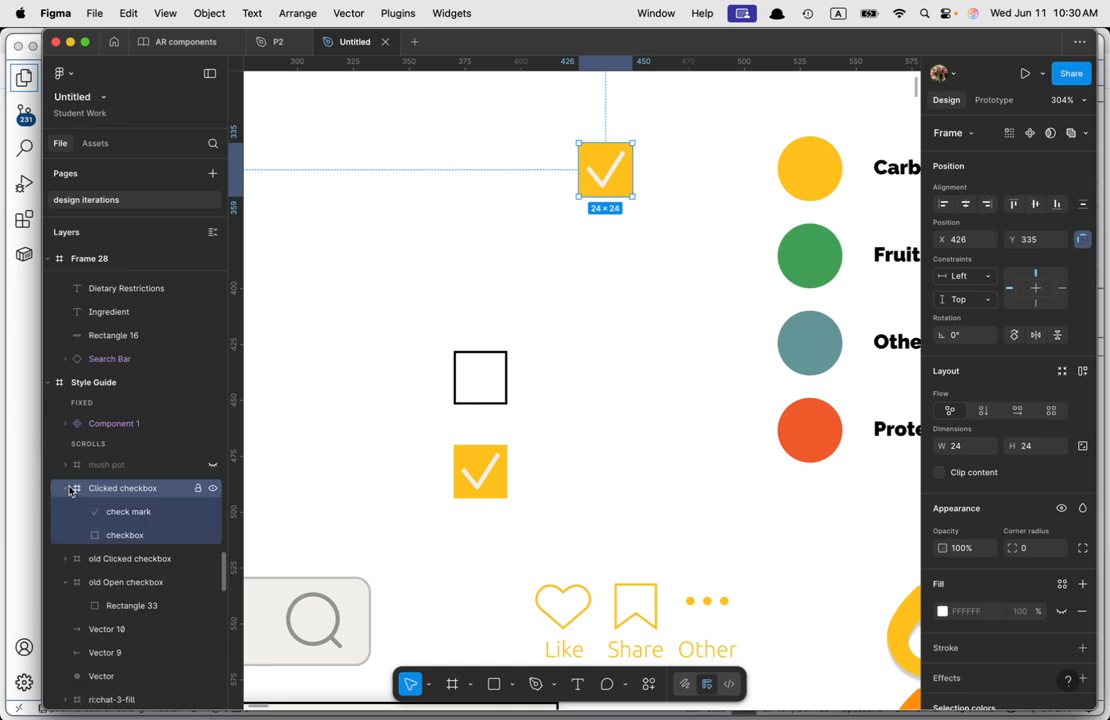
click(134, 516)
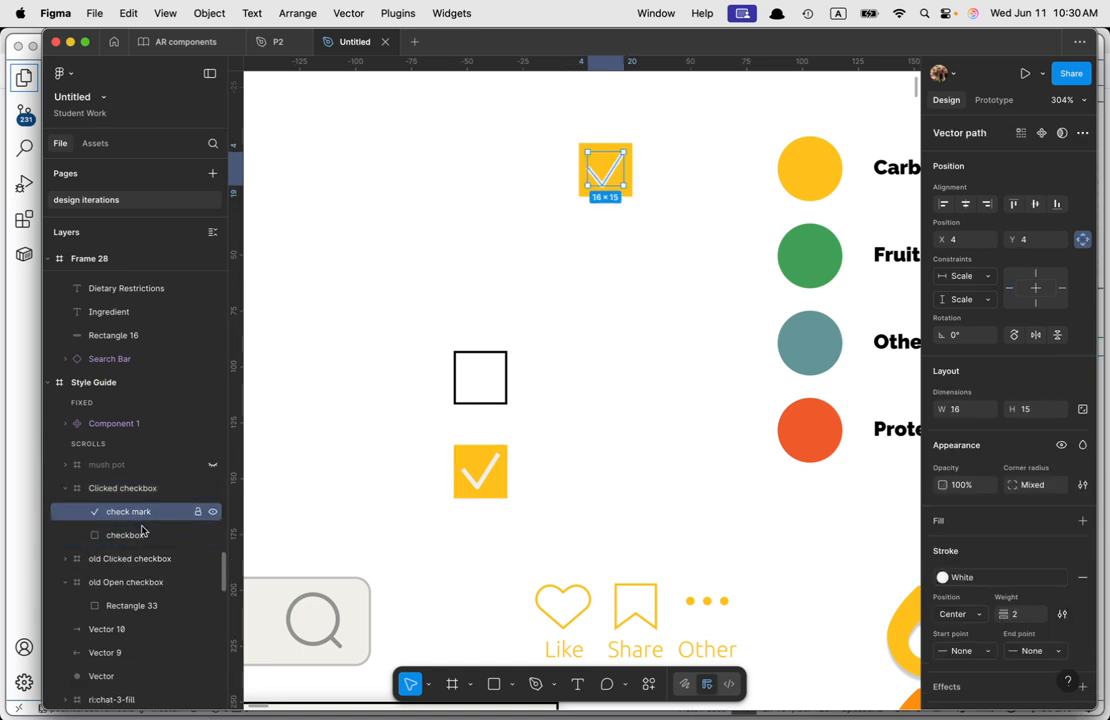
click(131, 537)
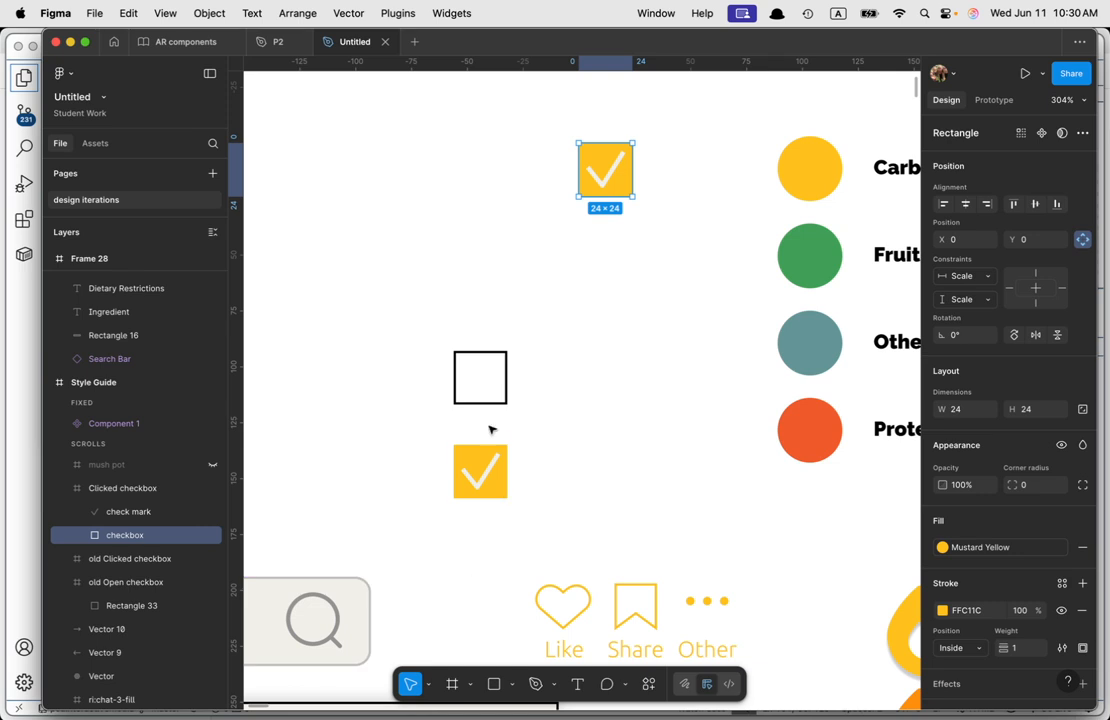
double_click(115, 489)
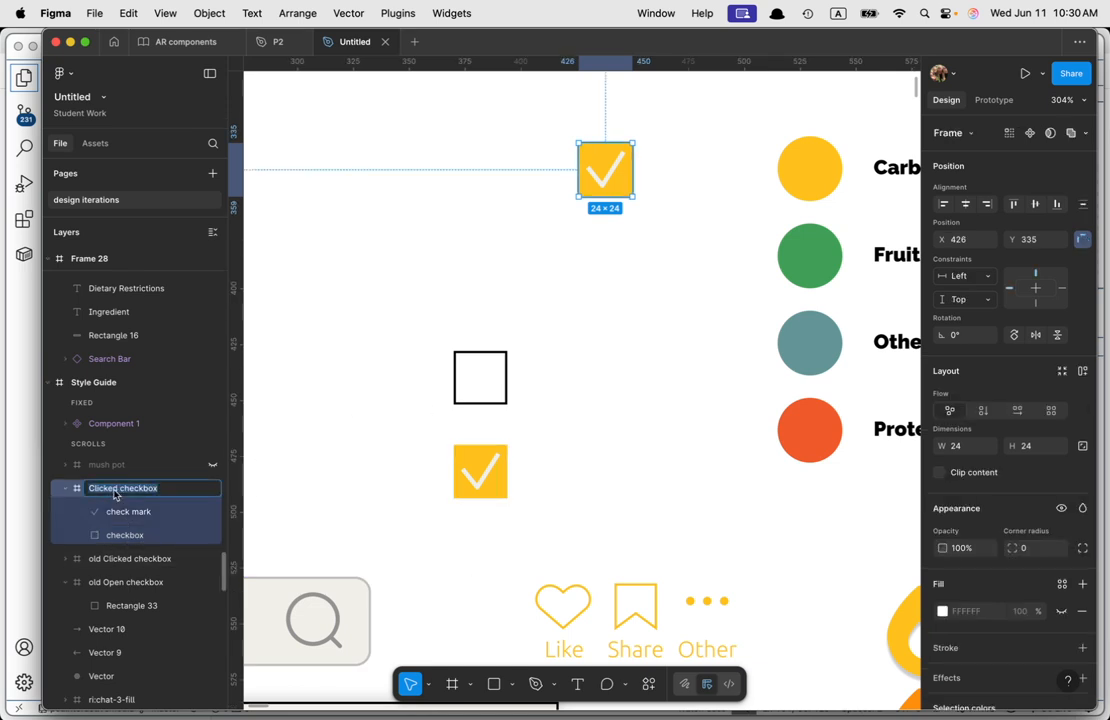
text(checkbo)
key(Return)
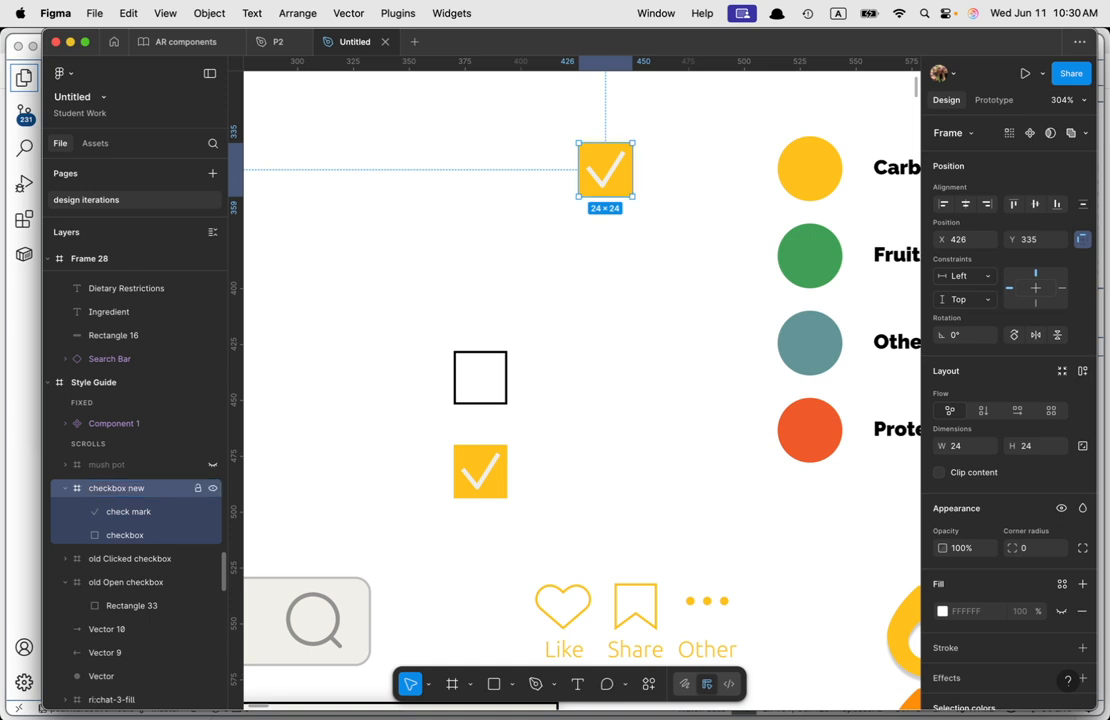
Step: Inspect the fill and stroke settings of the check mark and checkbox layers inside the checkbox new frame
click(131, 516)
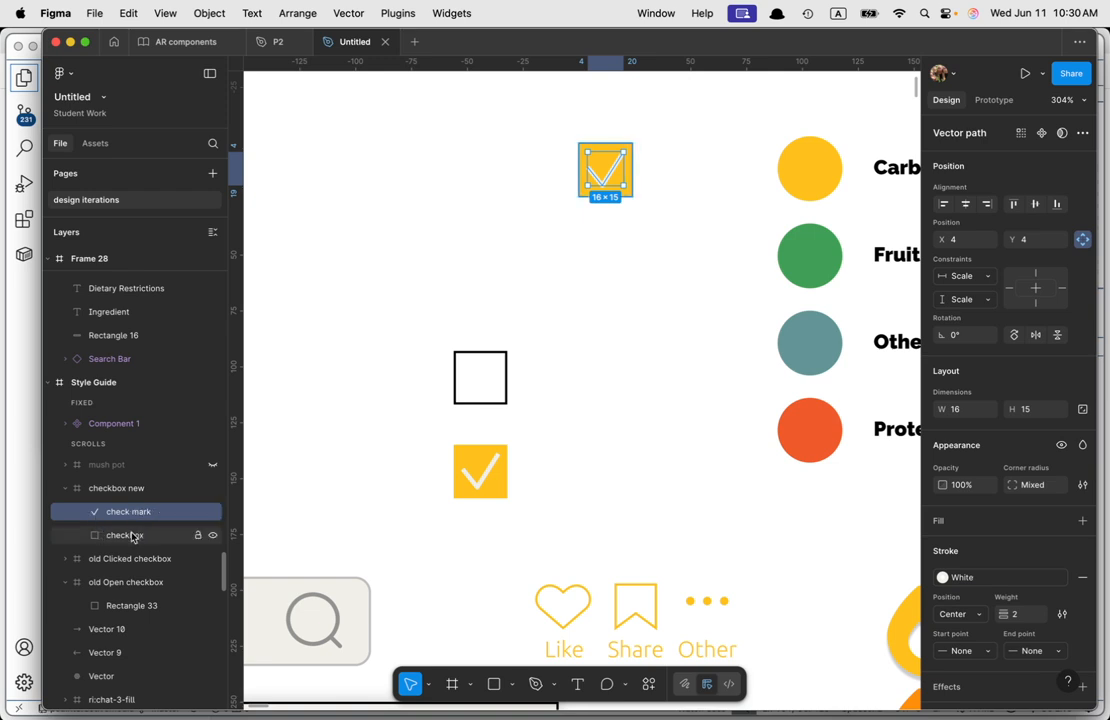
click(132, 536)
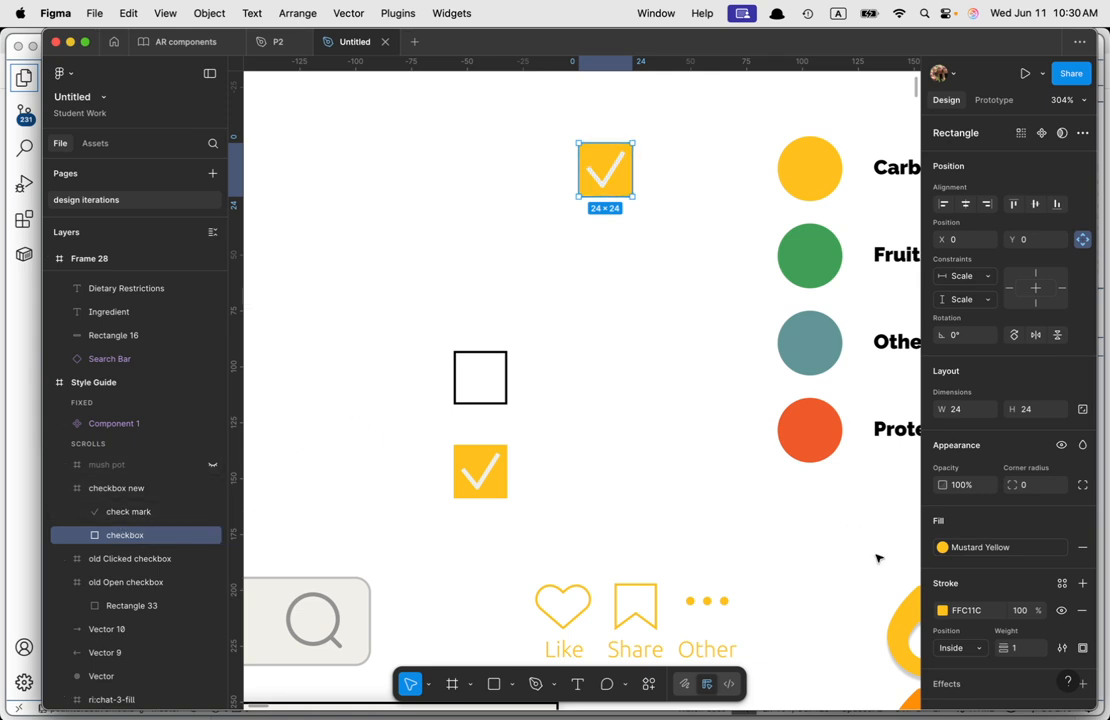
scroll(962, 595, down, 1)
scroll(965, 580, down, 1)
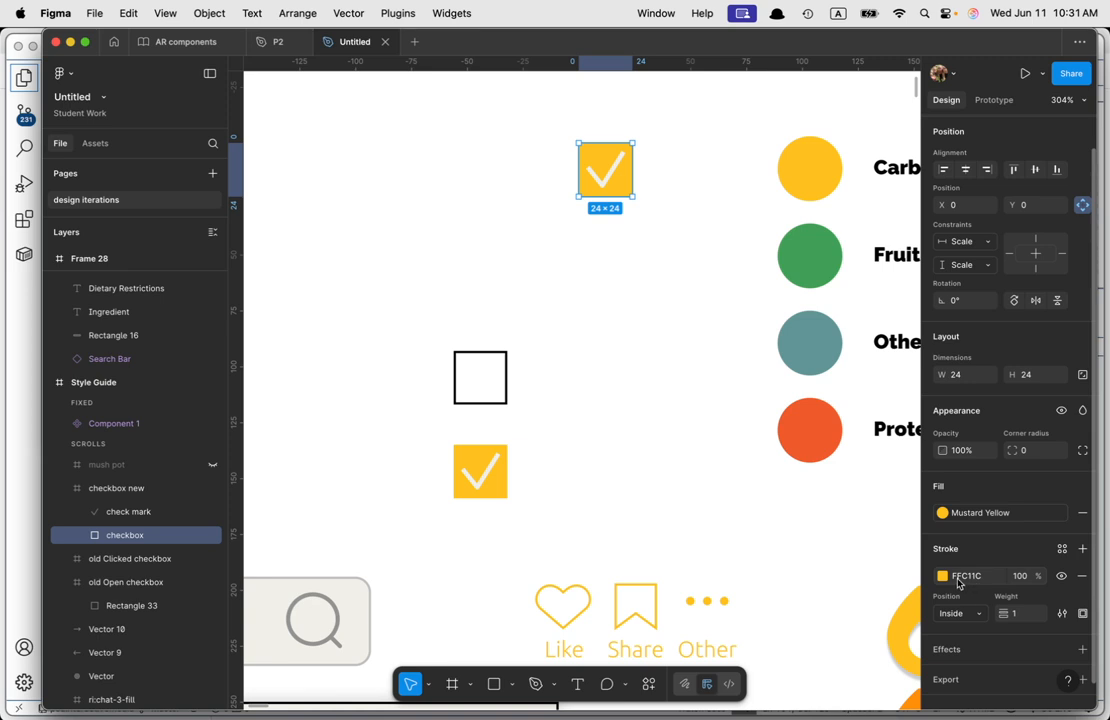
scroll(612, 200, up, 3)
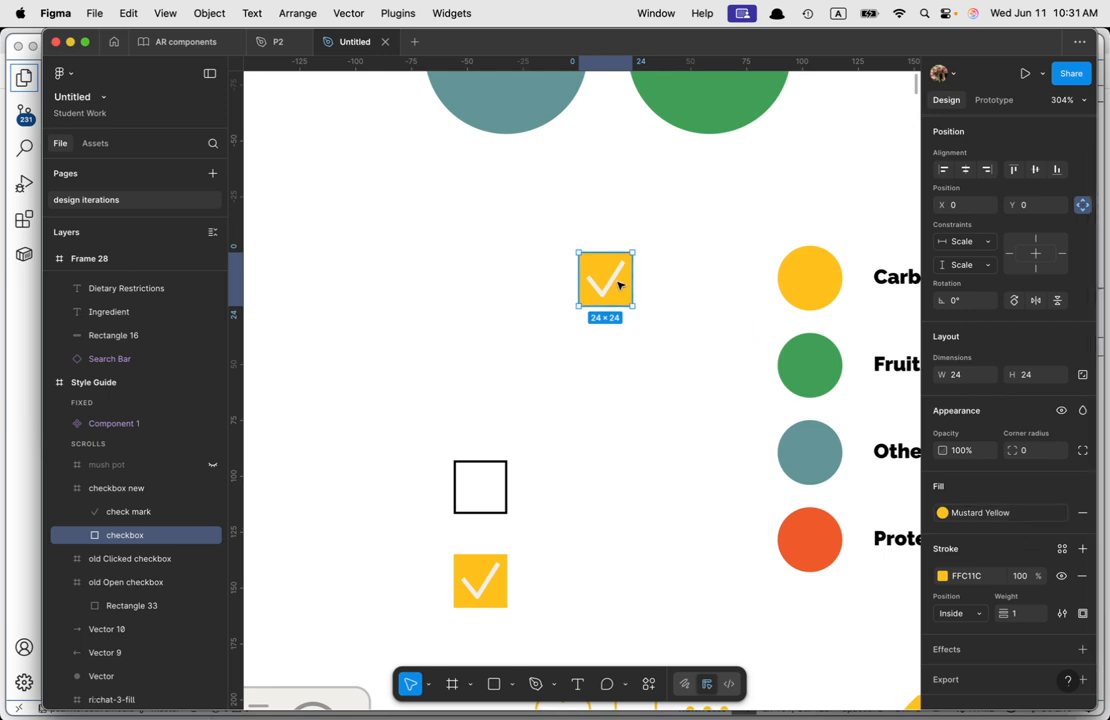
scroll(622, 310, up, 1)
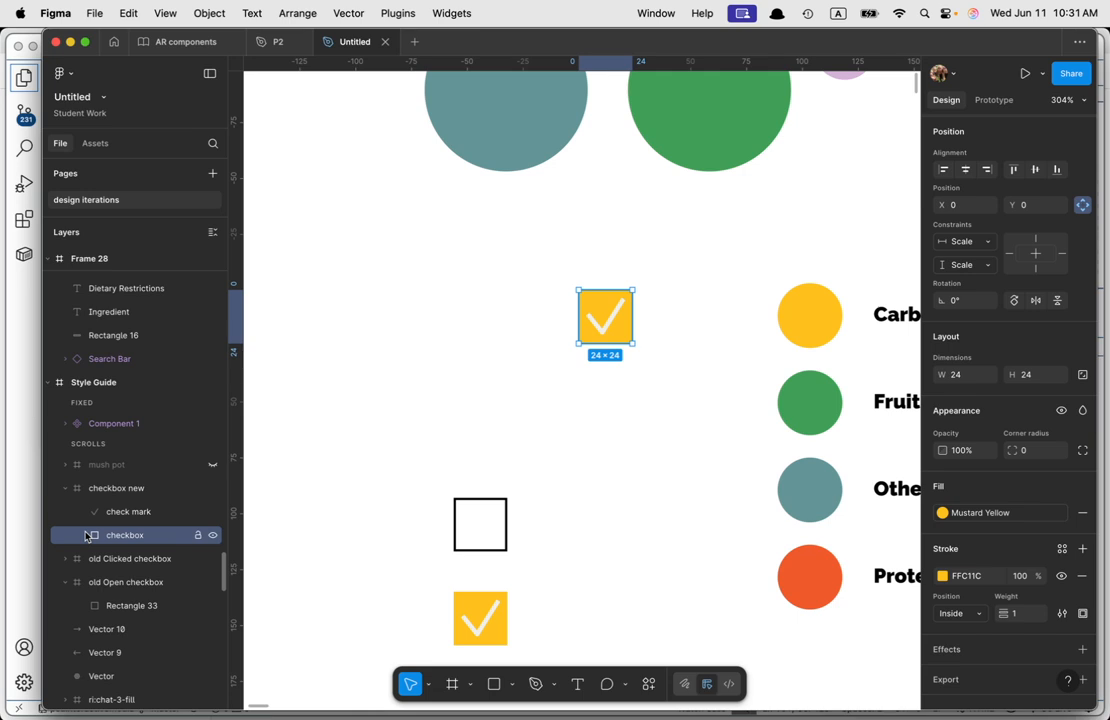
Step: Turn the whole checkbox new frame into a component
click(105, 490)
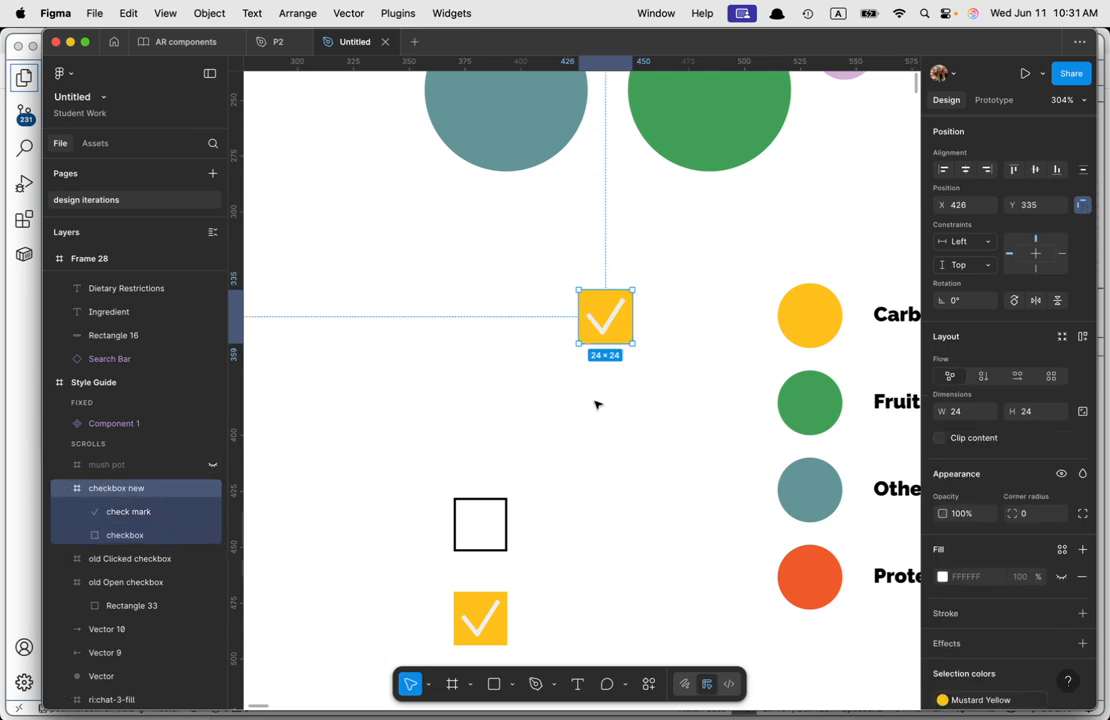
key(alt)
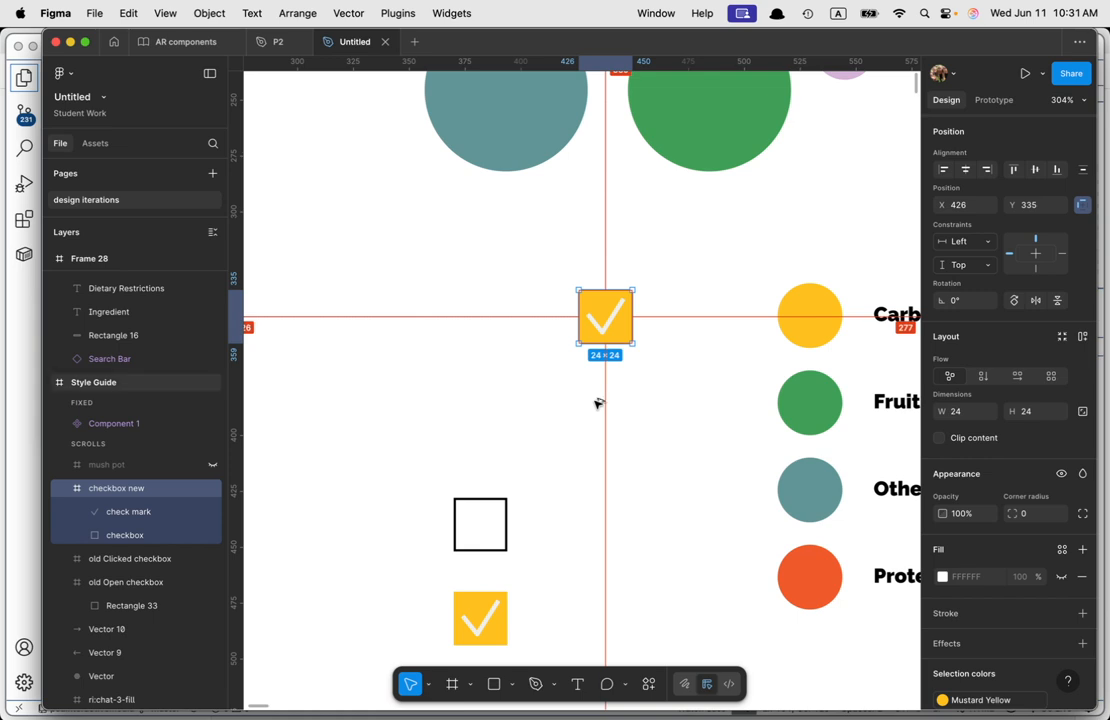
key(super+alt+k)
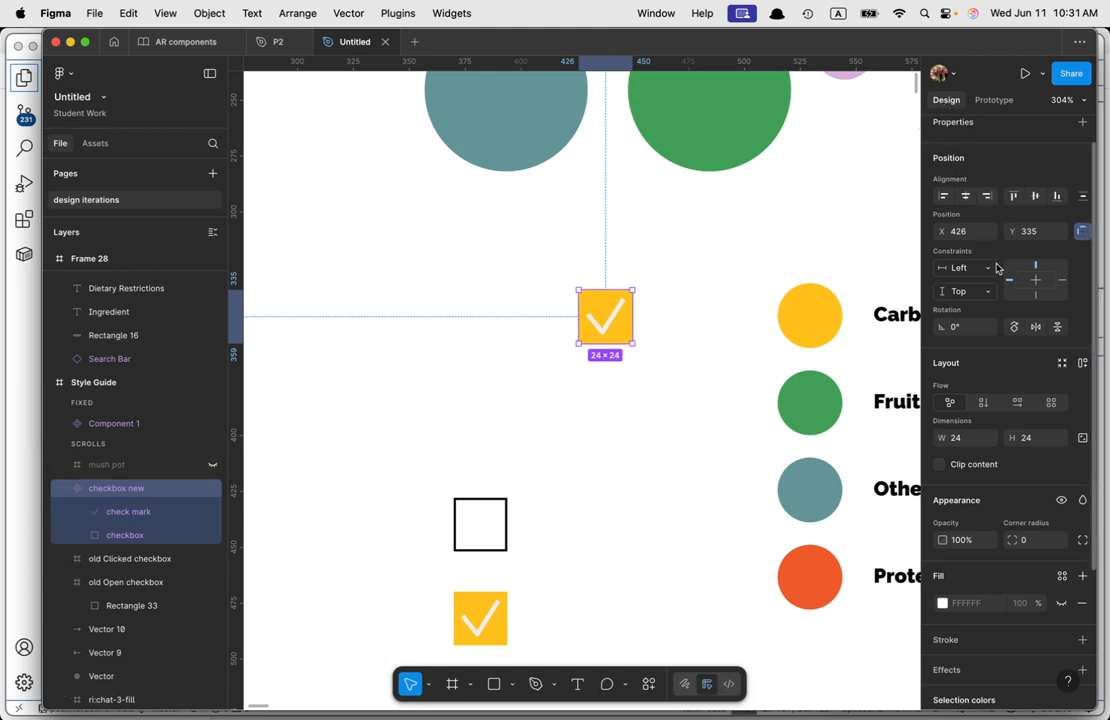
Step: Add a second variant to the checkbox new component and clear the selection
scroll(1010, 240, up, 1)
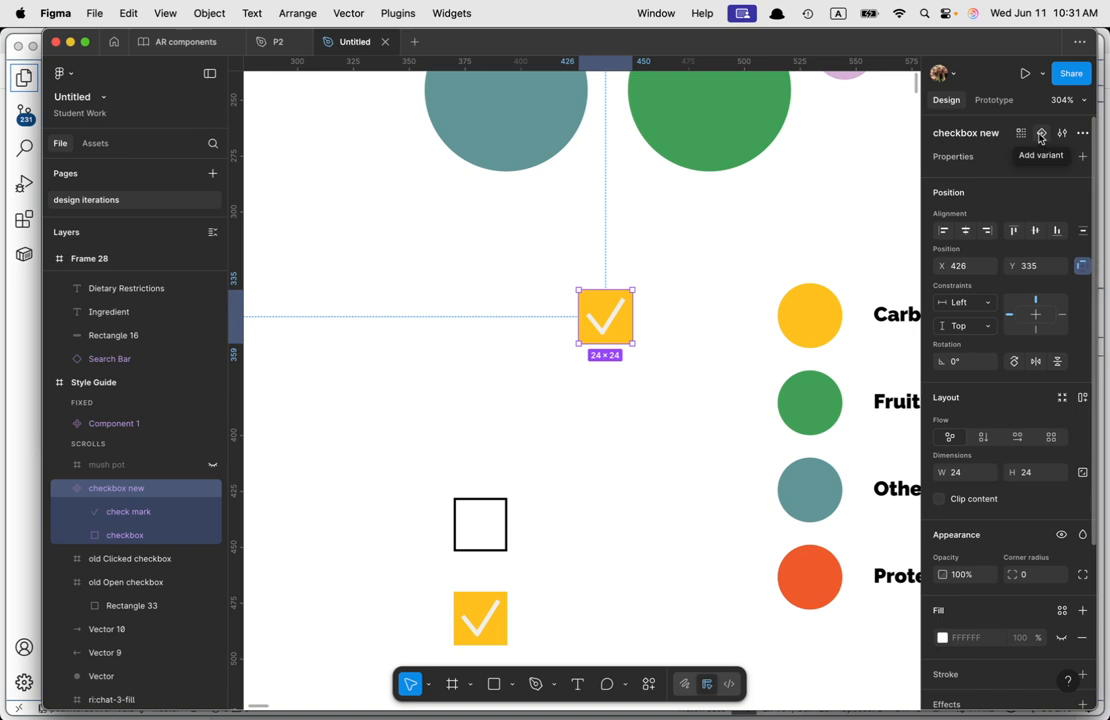
right_click(606, 308)
mouse_move(664, 516)
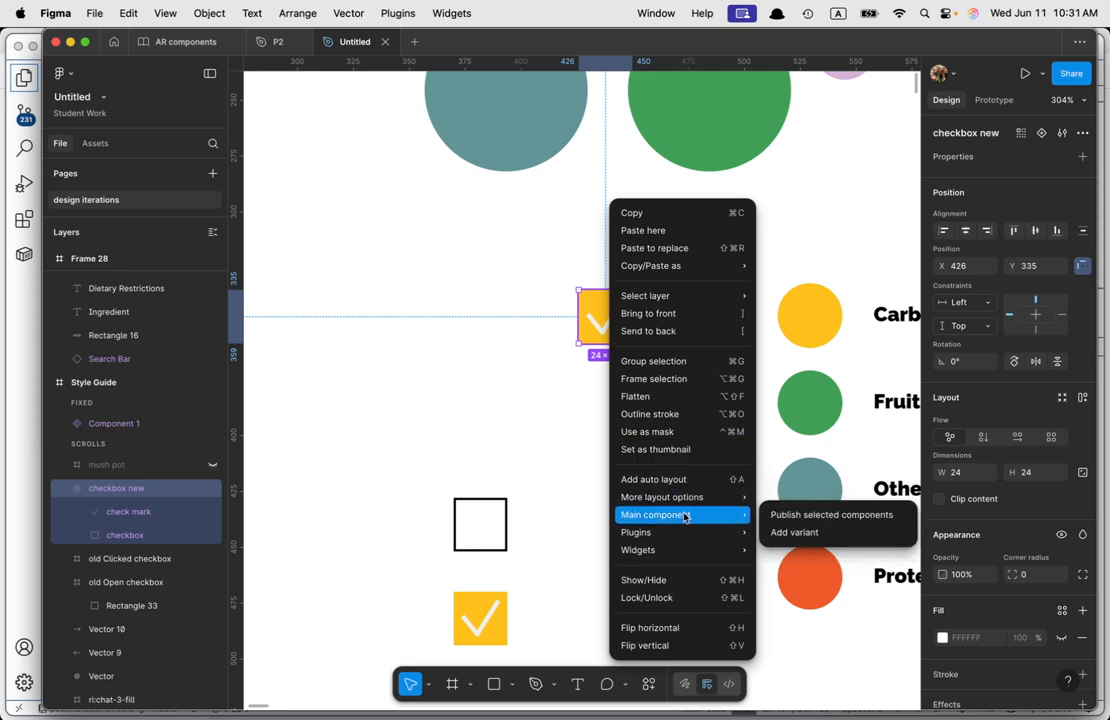
click(806, 533)
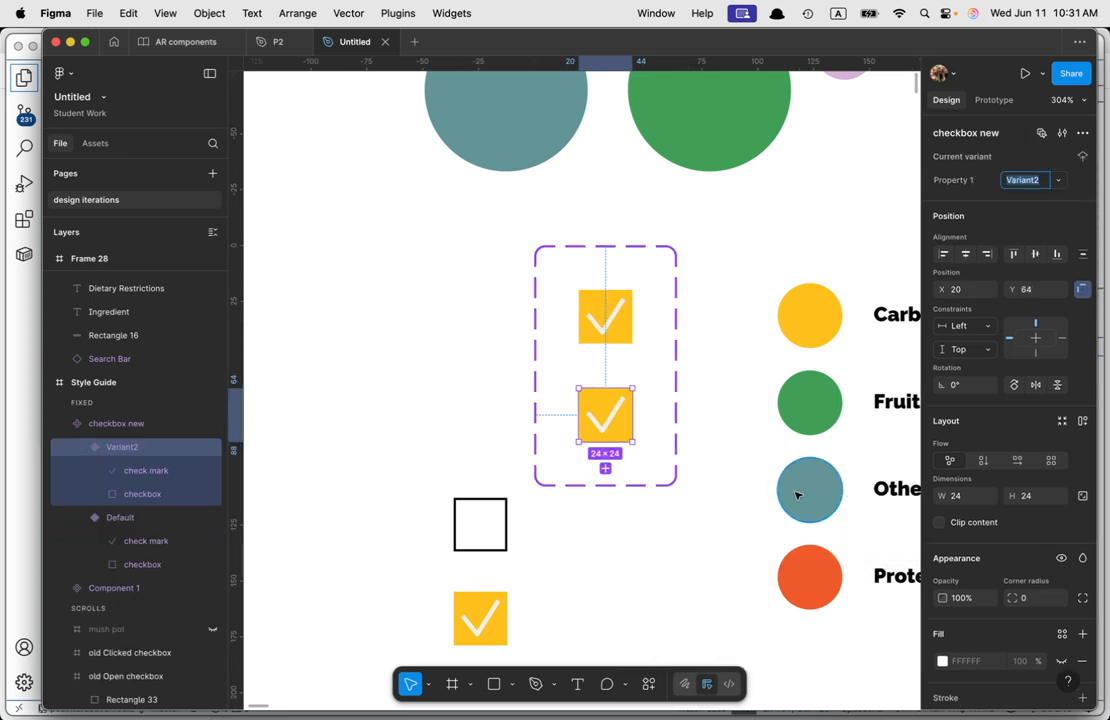
click(706, 374)
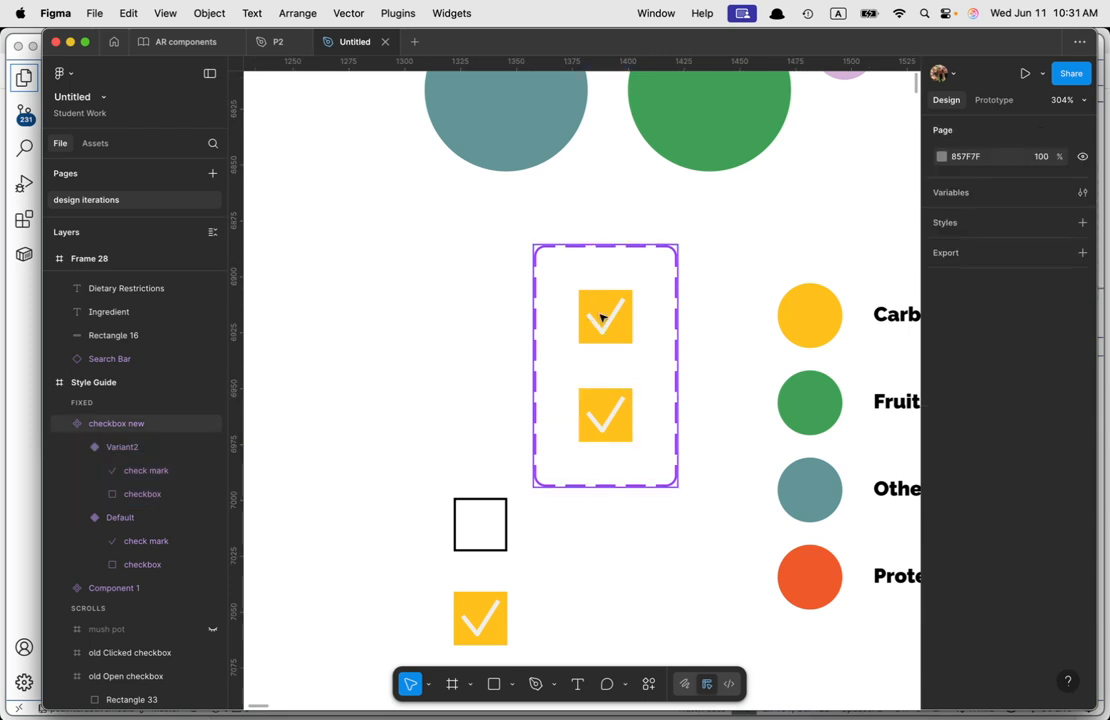
Step: Set the check mark's horizontal and vertical constraints to Center in both Variant2 and Default
click(602, 318)
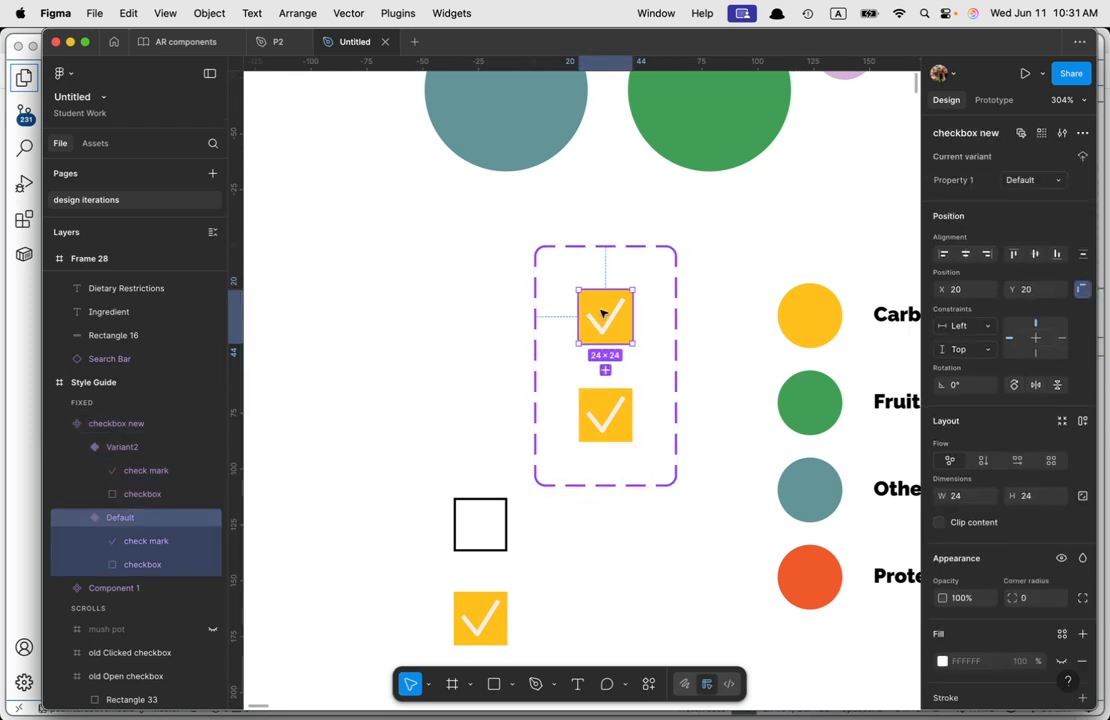
click(603, 314)
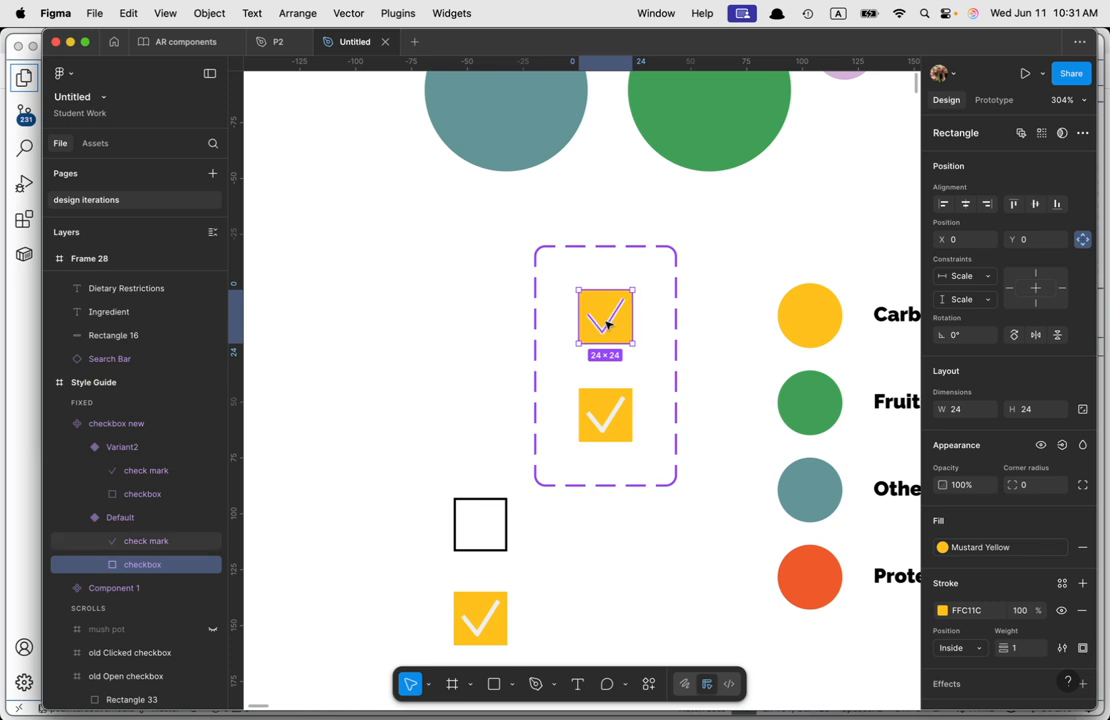
click(612, 422)
click(612, 422)
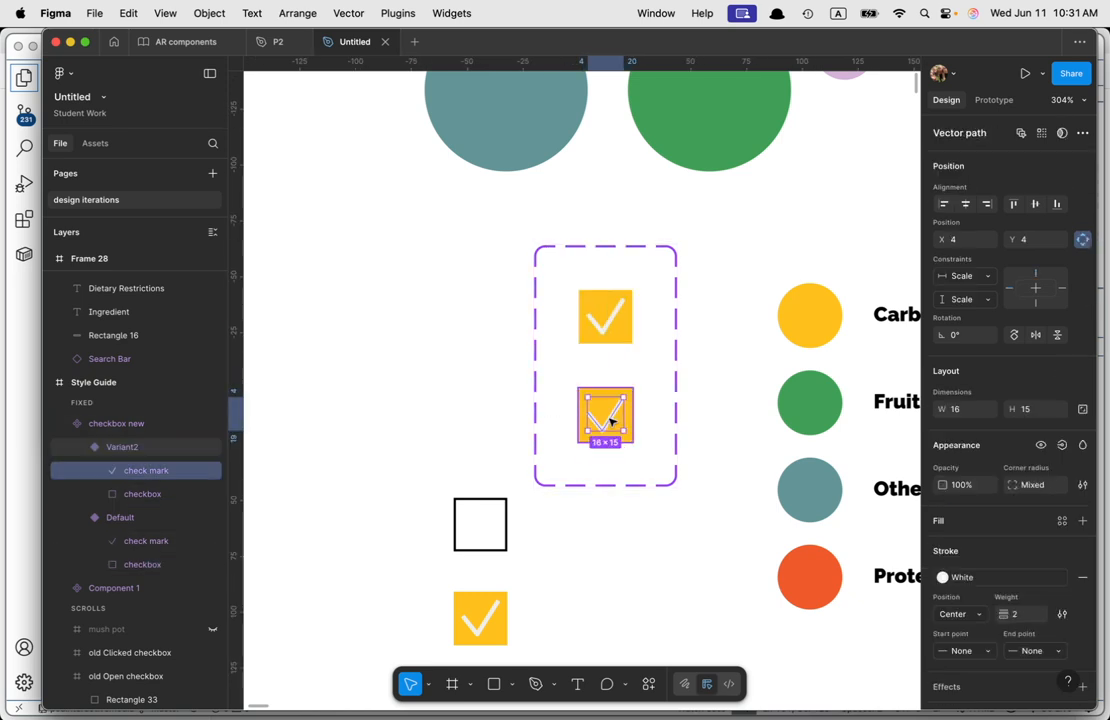
click(1035, 290)
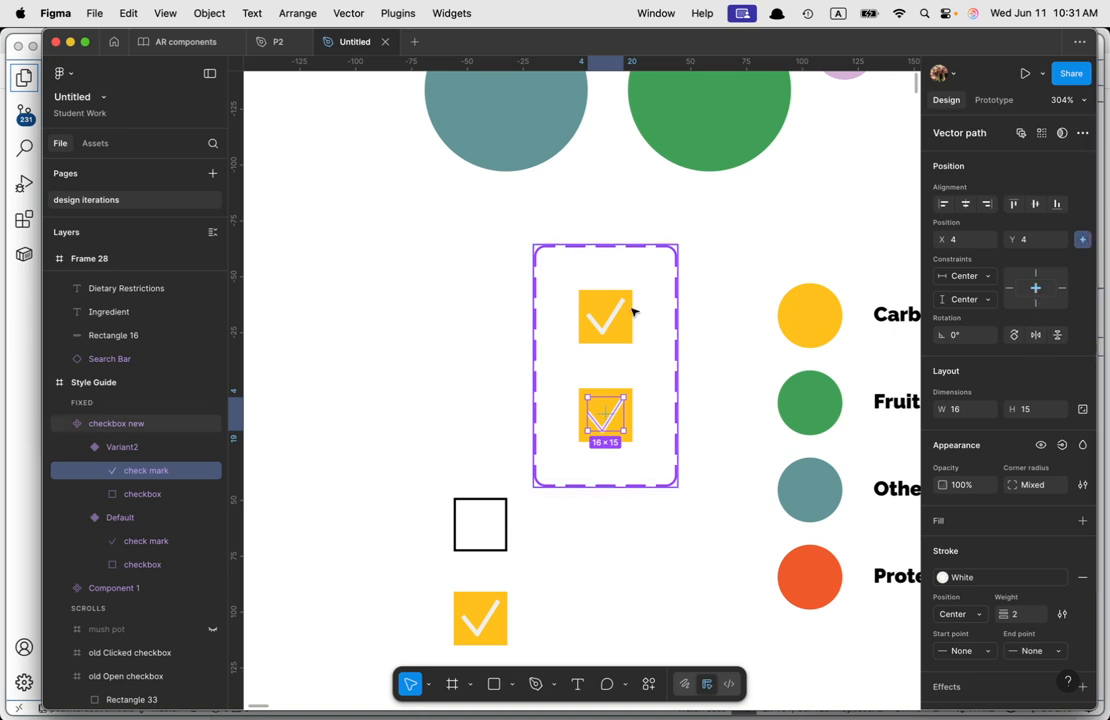
click(604, 317)
click(612, 318)
click(1035, 294)
click(1040, 292)
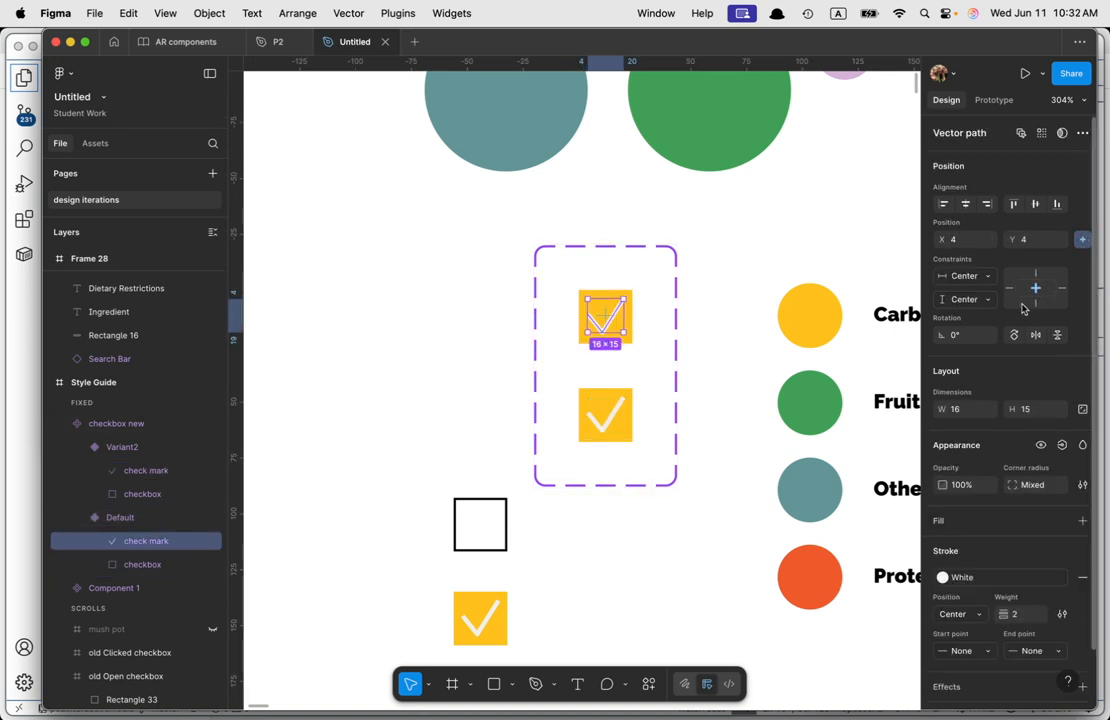
Step: Replace the Mustard Yellow color in the Default checkbox variant with white, FFFFFF
click(619, 236)
click(612, 406)
click(612, 309)
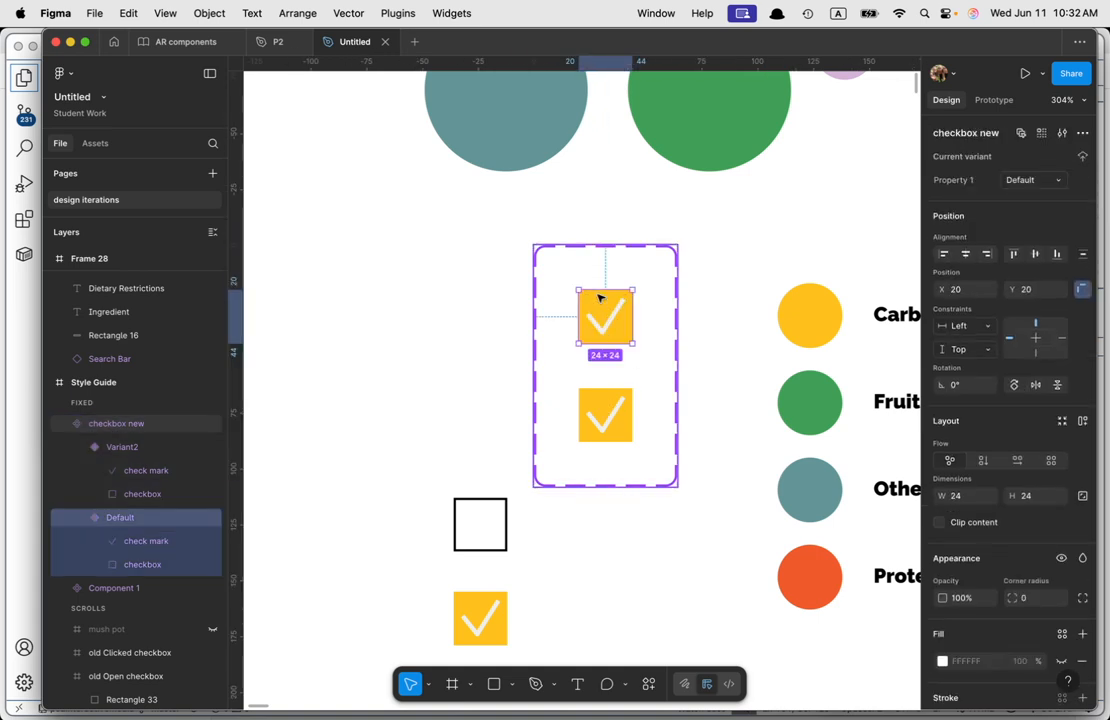
scroll(1027, 593, down, 5)
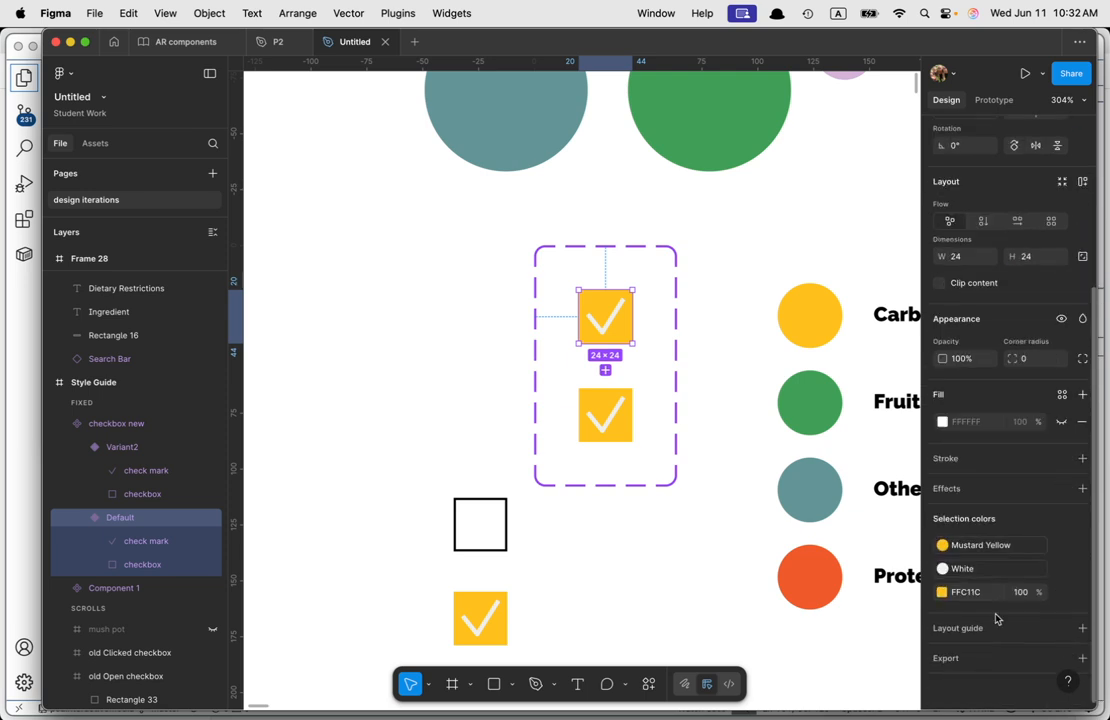
click(943, 547)
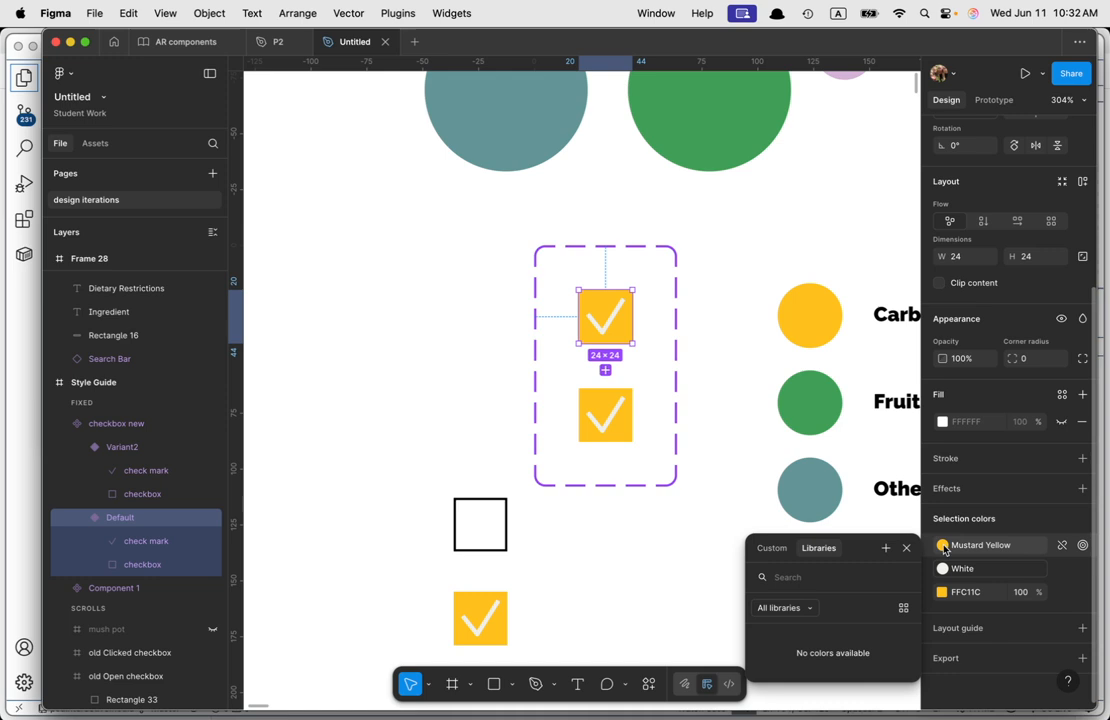
click(774, 549)
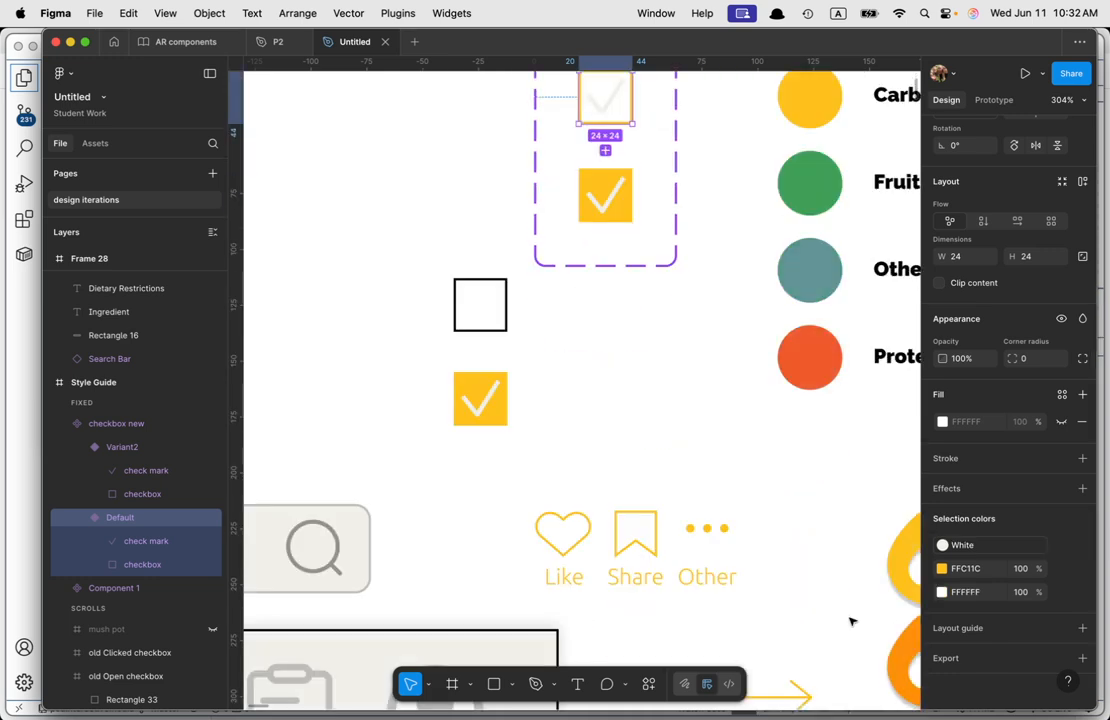
Step: Change the FFC11C outline color of the Default checkbox variant to black, 000000
scroll(851, 620, up, 5)
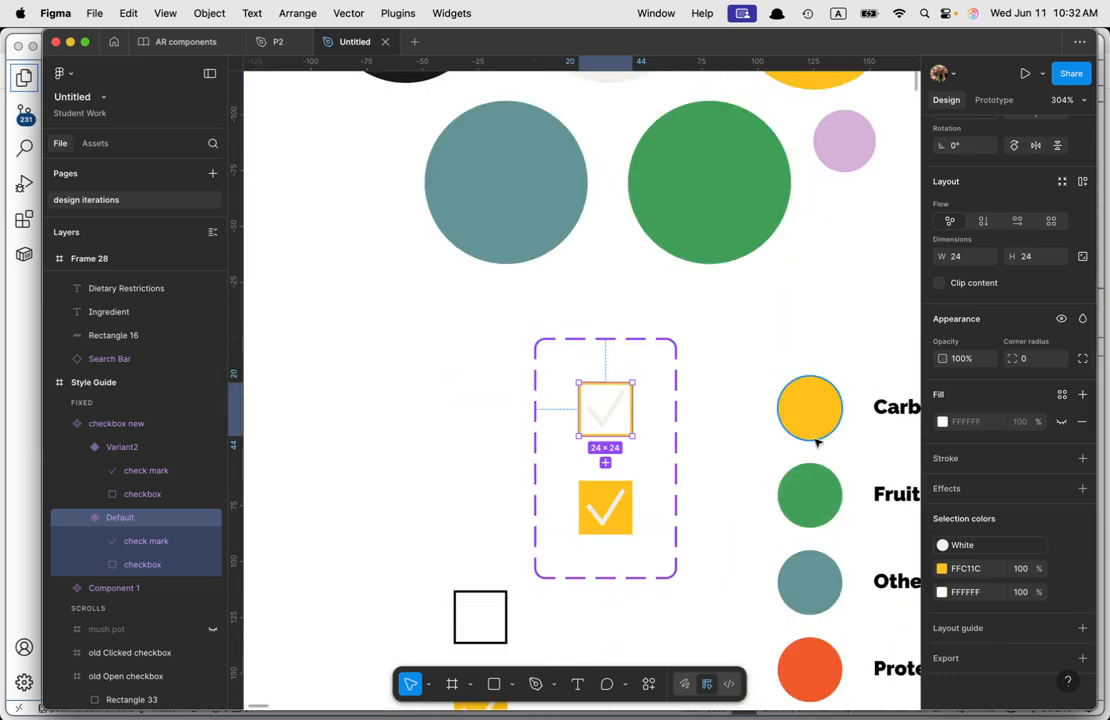
scroll(726, 471, up, 3)
scroll(800, 515, down, 3)
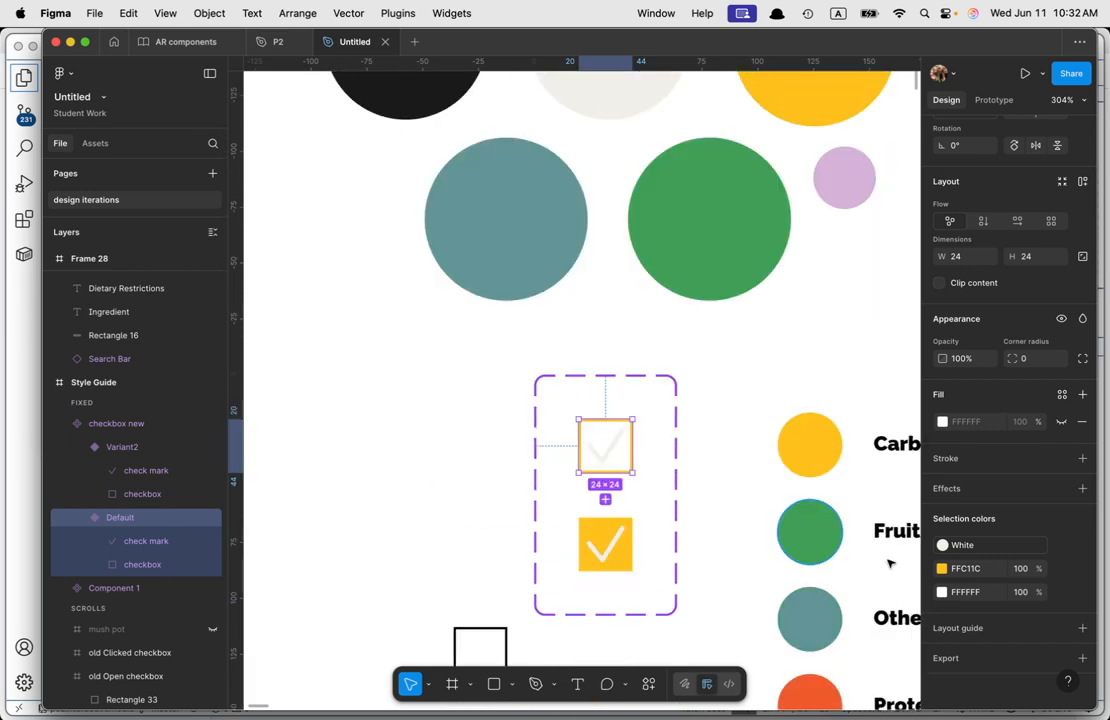
click(941, 571)
drag(774, 510, 723, 549)
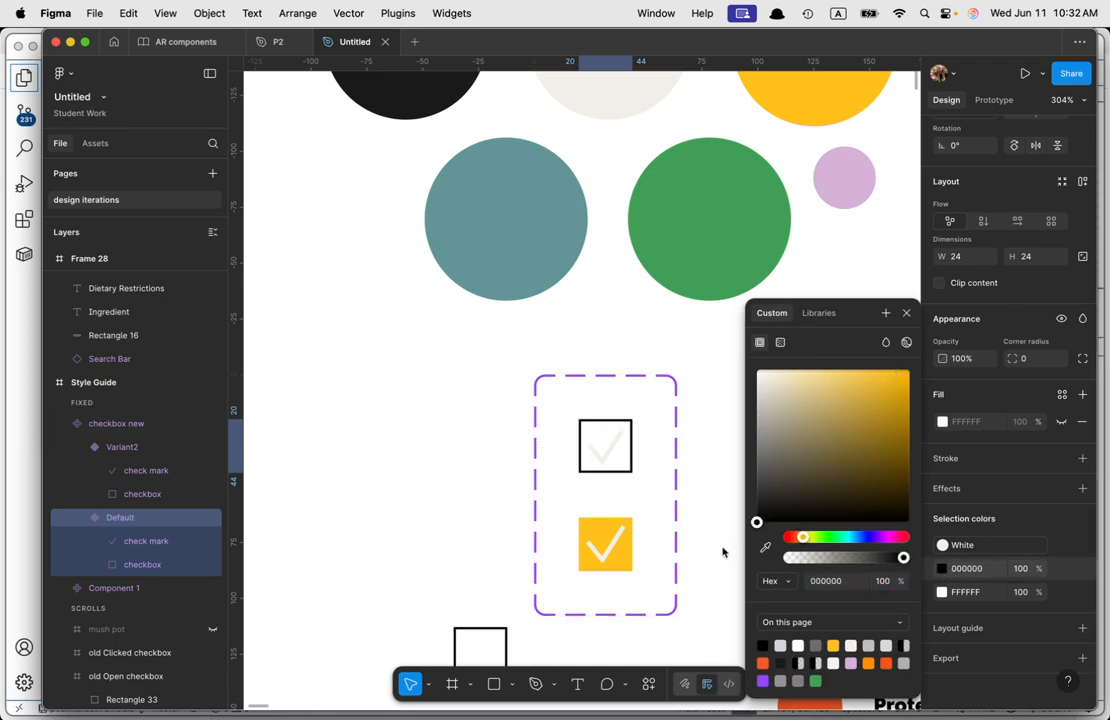
Step: Change the stroke color of the Default variant's check mark to FFFFFF by sampling the white inside the checkbox
click(907, 318)
scroll(614, 446, up, 5)
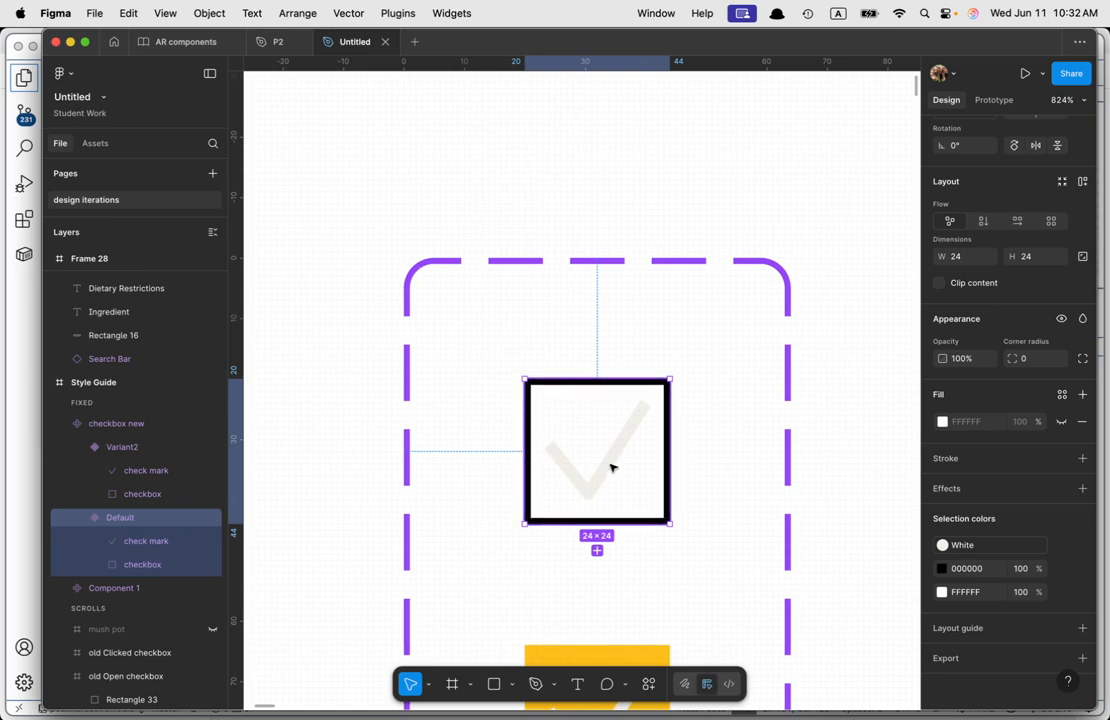
double_click(610, 468)
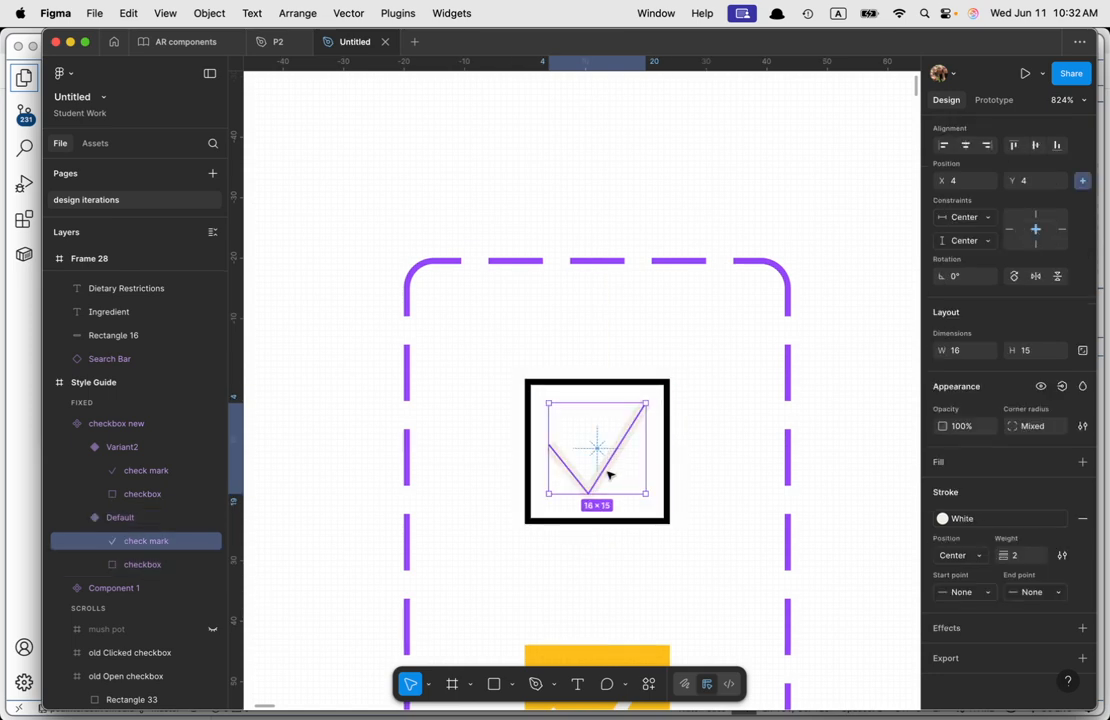
scroll(604, 470, up, 5)
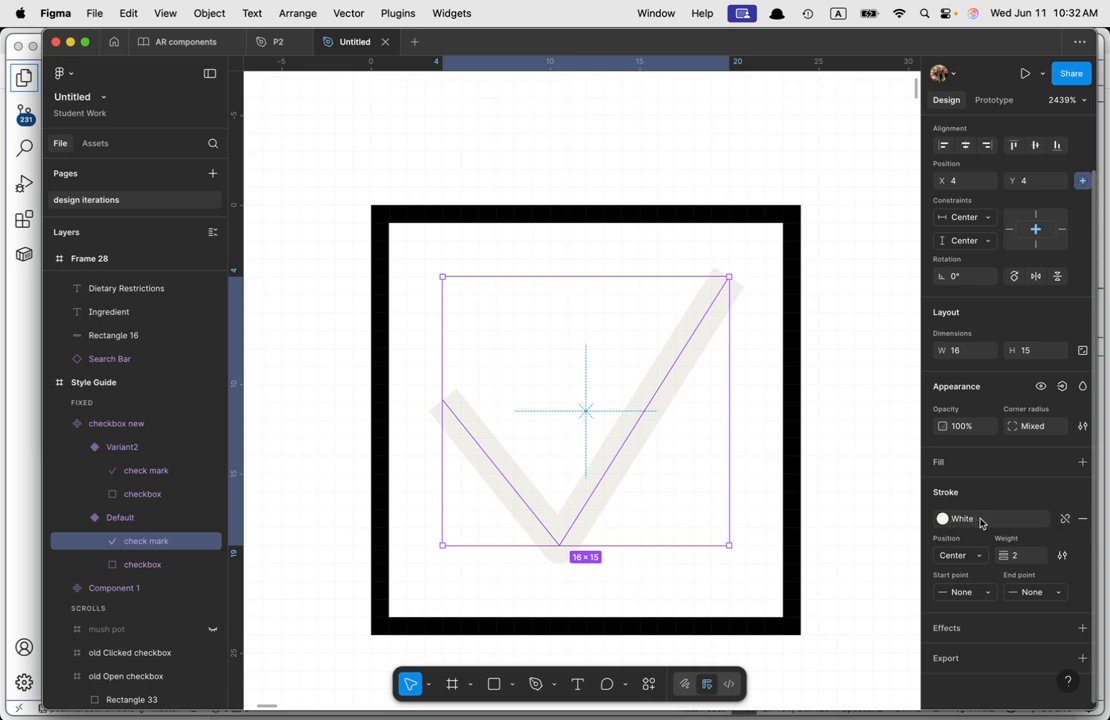
click(942, 518)
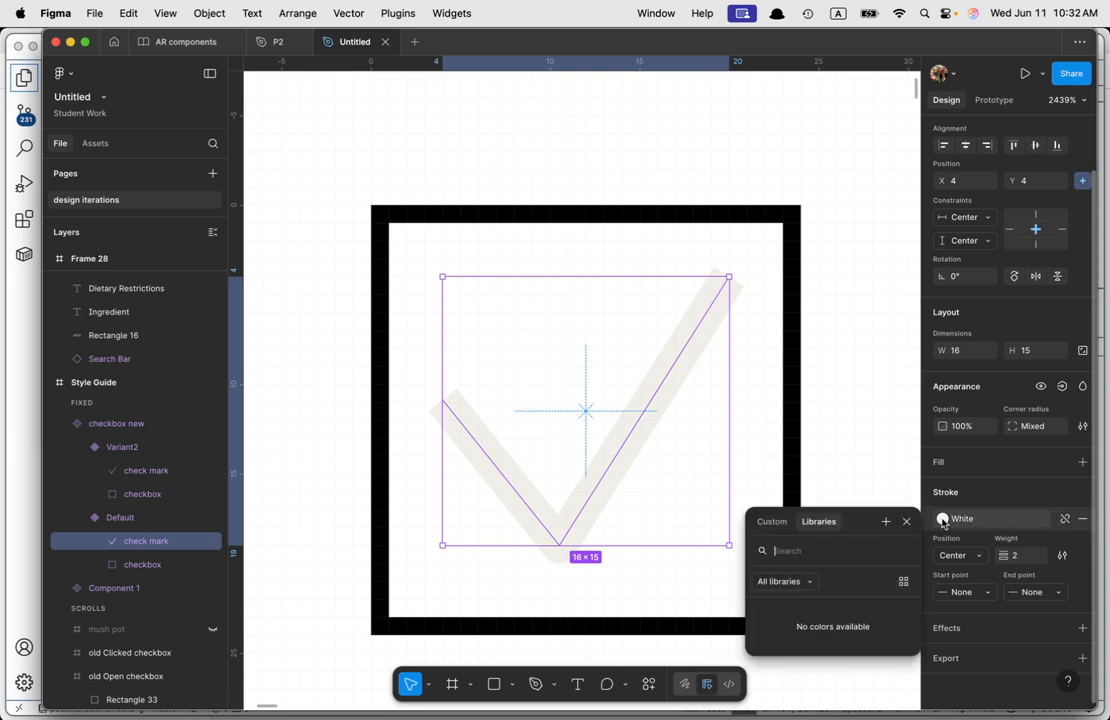
click(775, 523)
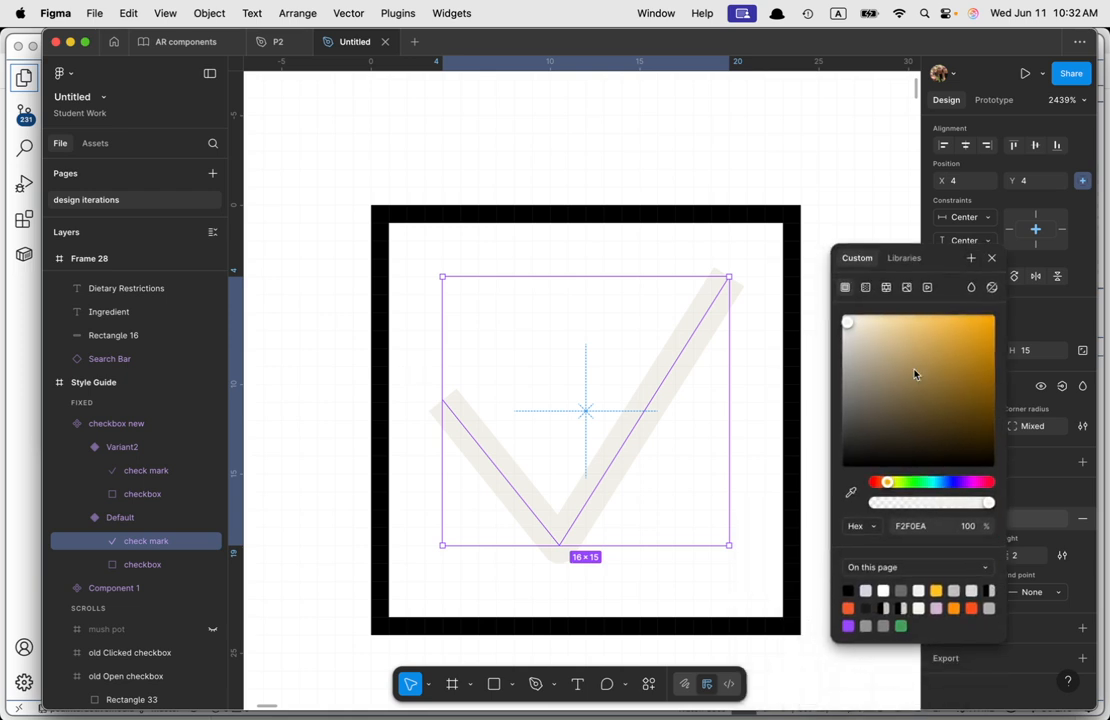
click(850, 489)
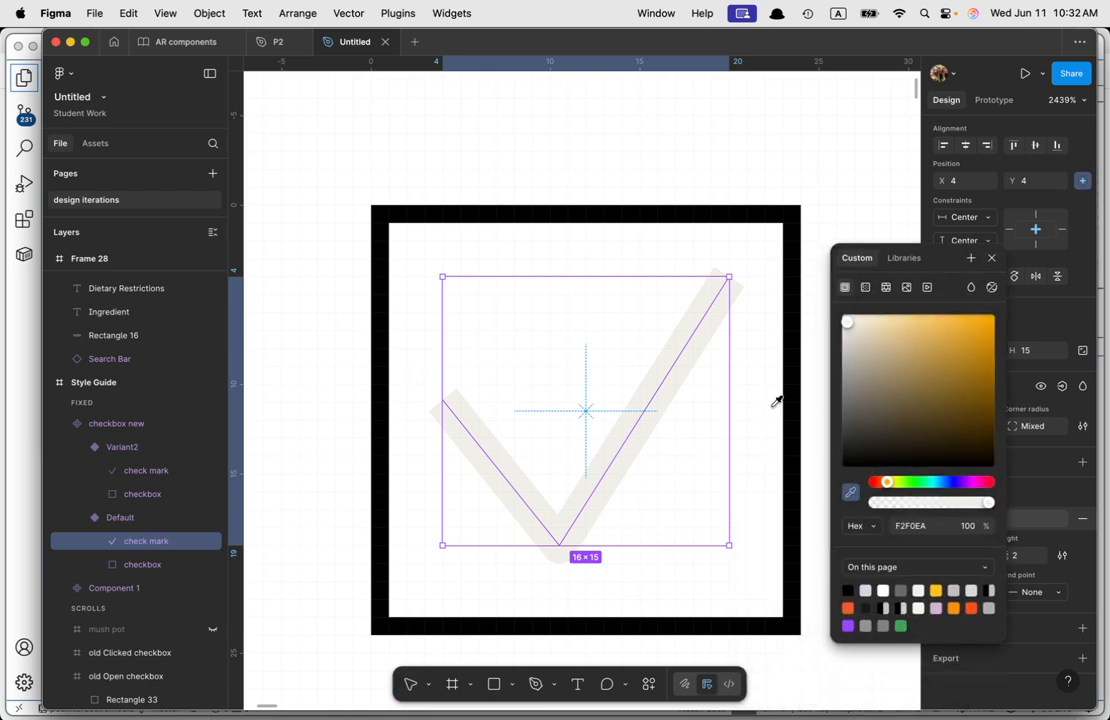
click(576, 315)
click(968, 527)
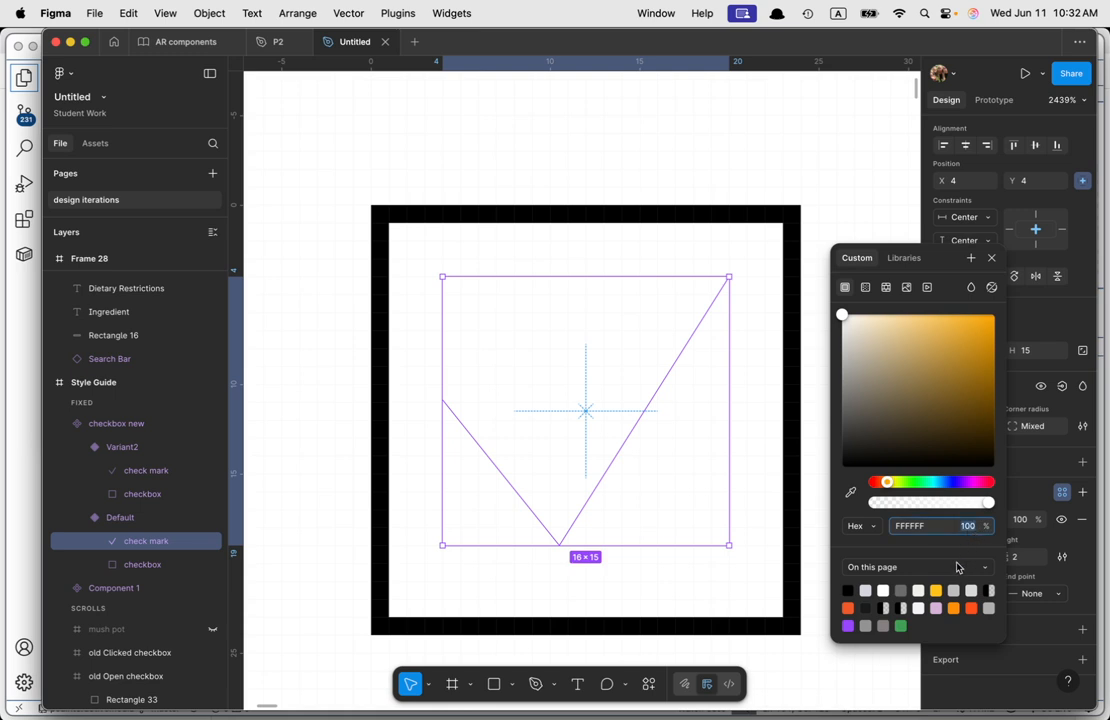
click(992, 259)
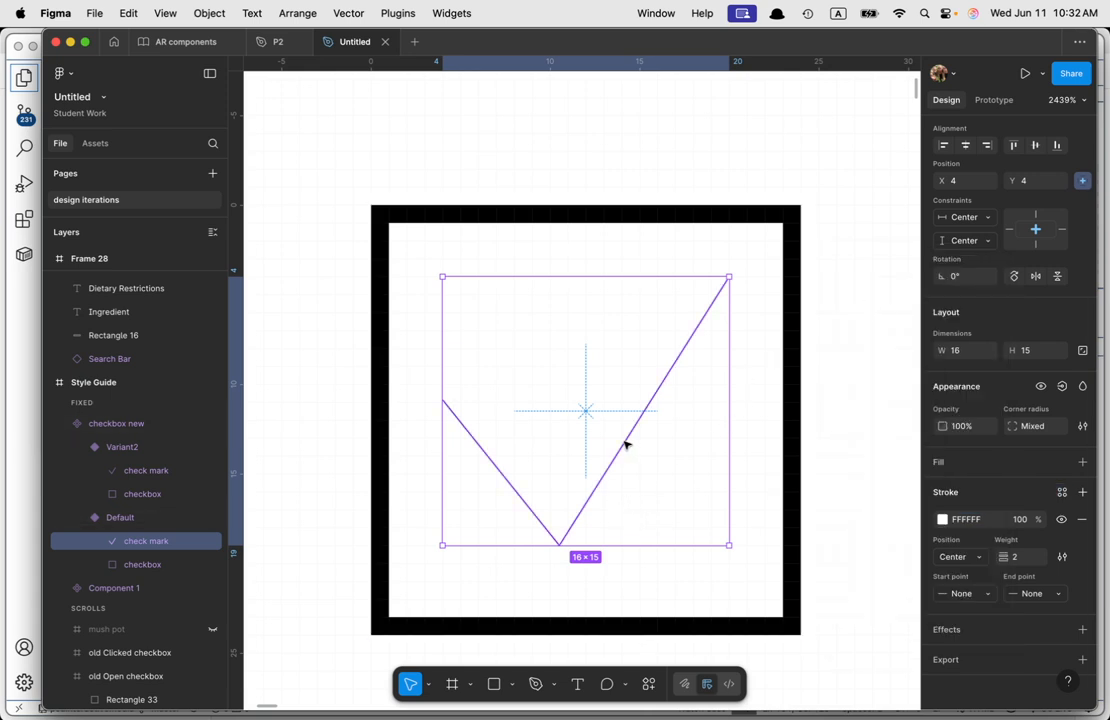
Step: Shrink the Default variant's check mark to a width of 1 and a height of 1
click(954, 351)
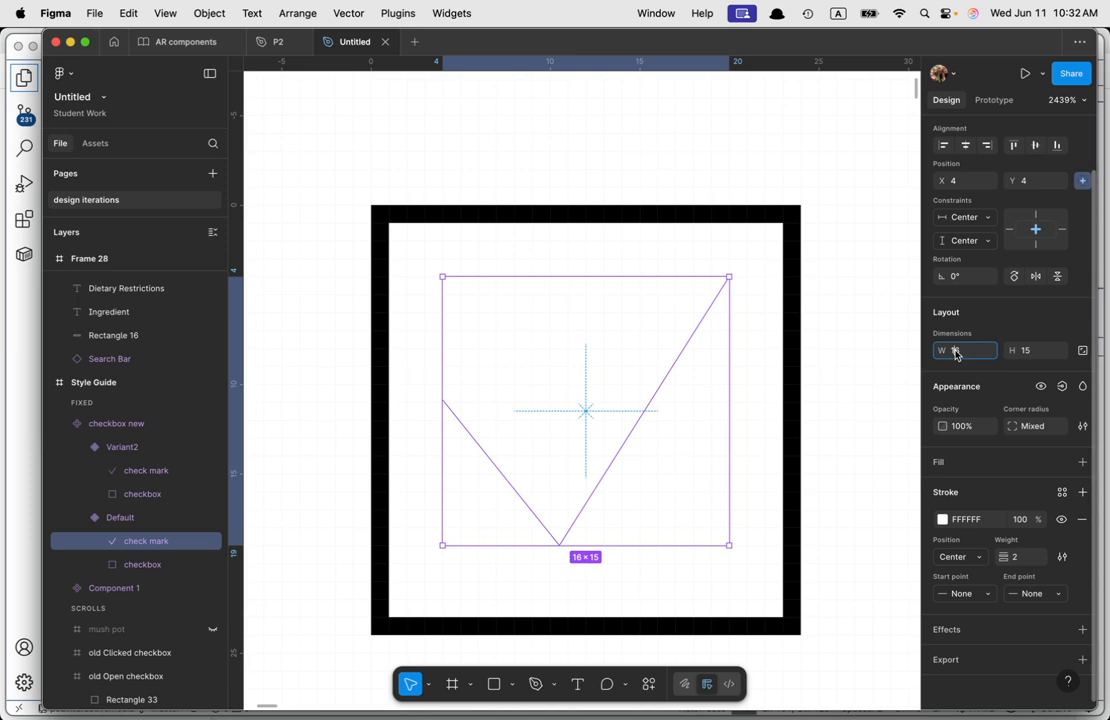
text(1)
key(Tab)
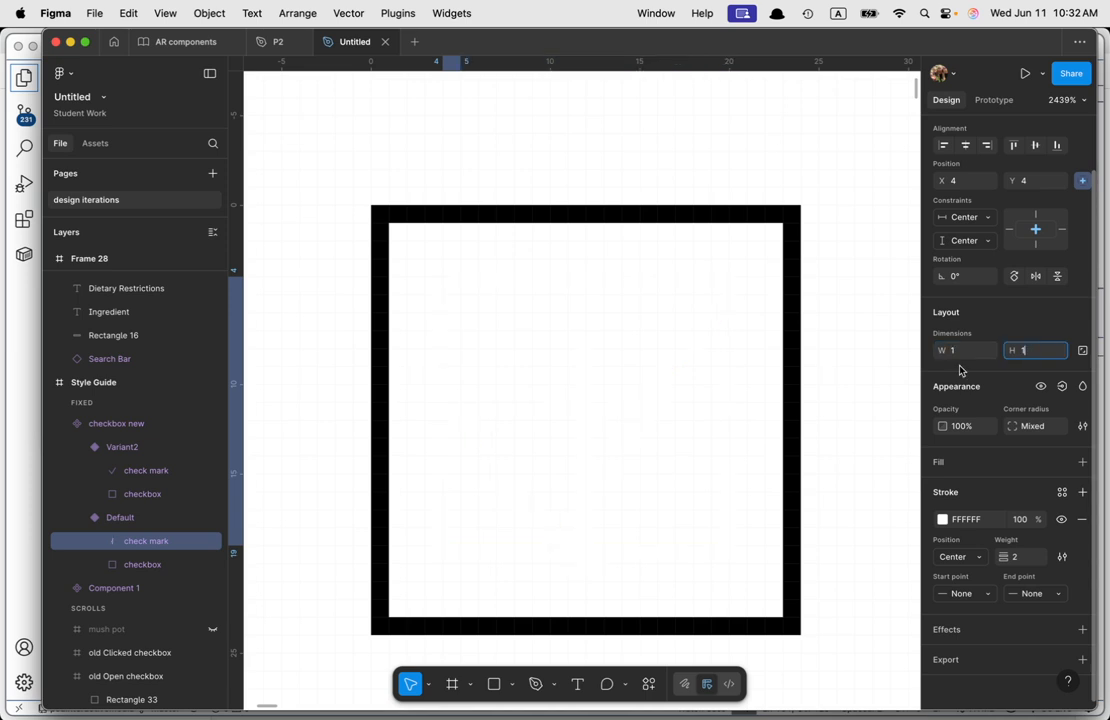
key(Return)
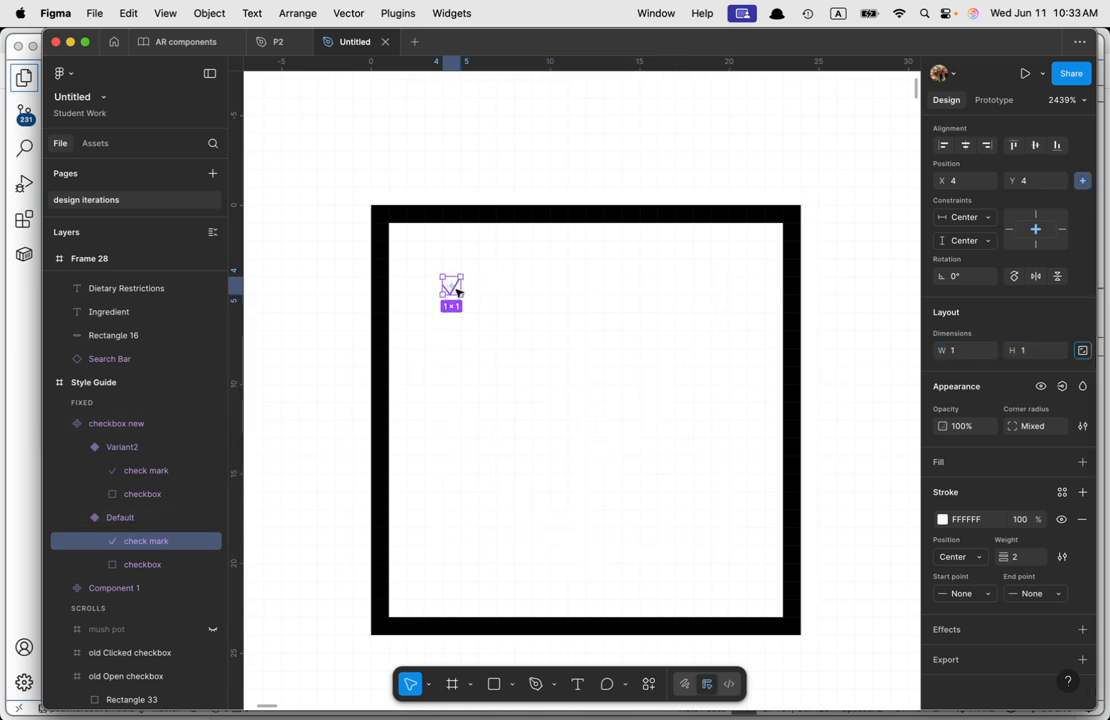
Step: Move the tiny check mark to the middle of the Default checkbox, at about X 11, Y 11
drag(456, 290, 469, 298)
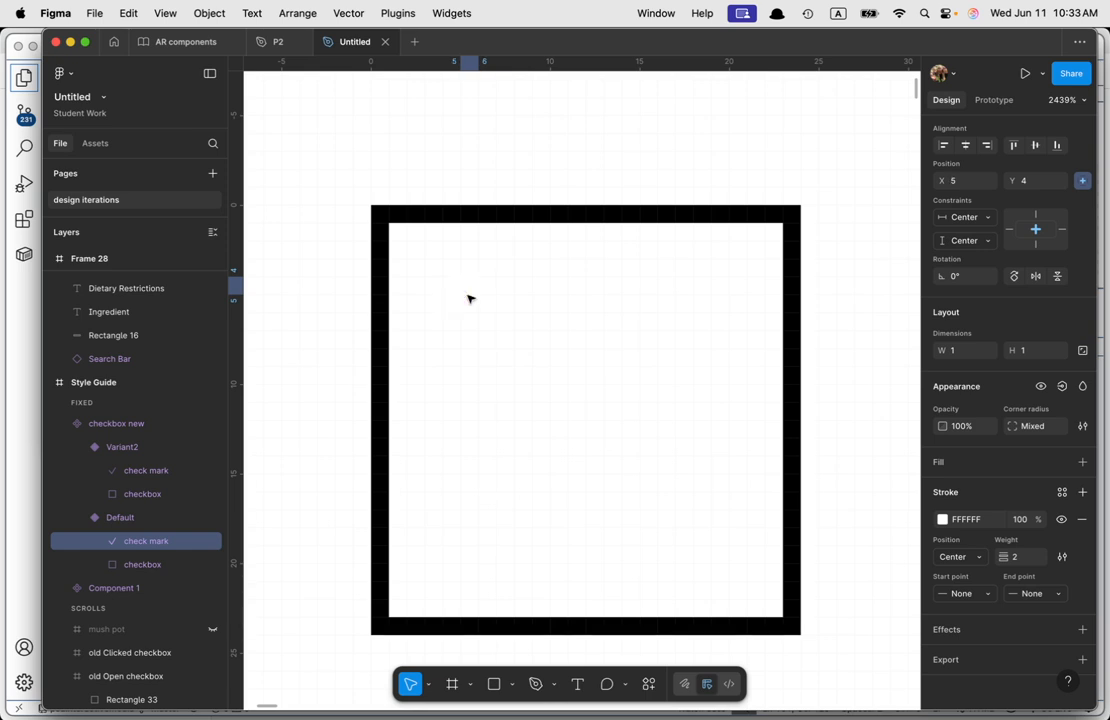
click(573, 378)
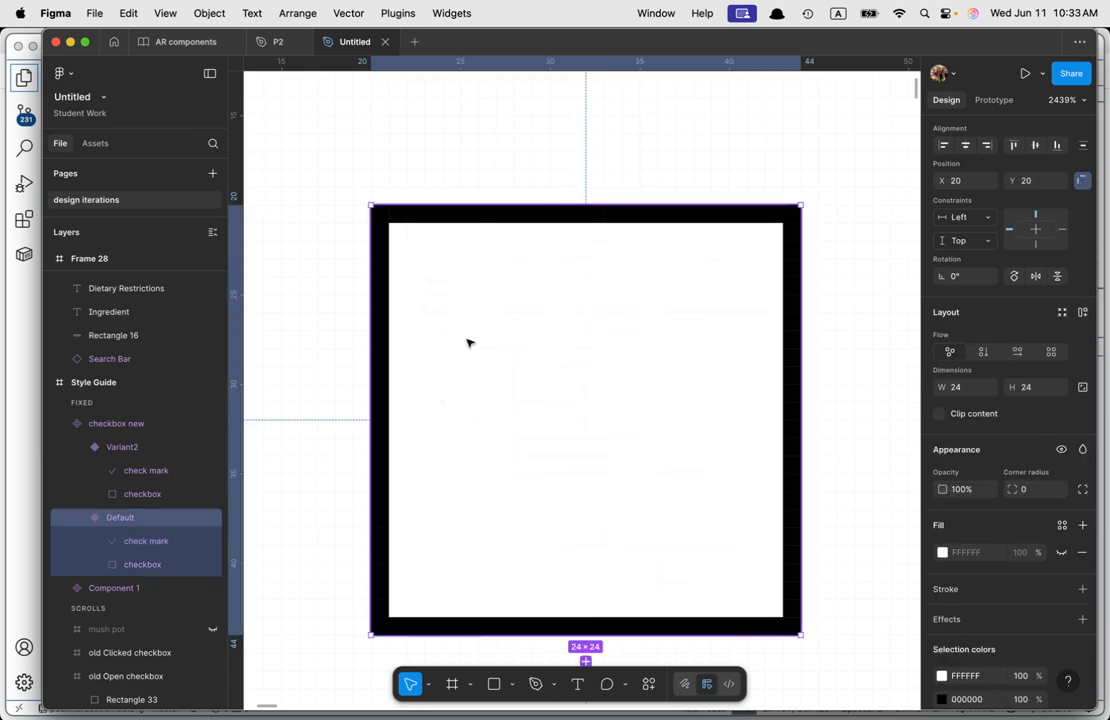
click(153, 541)
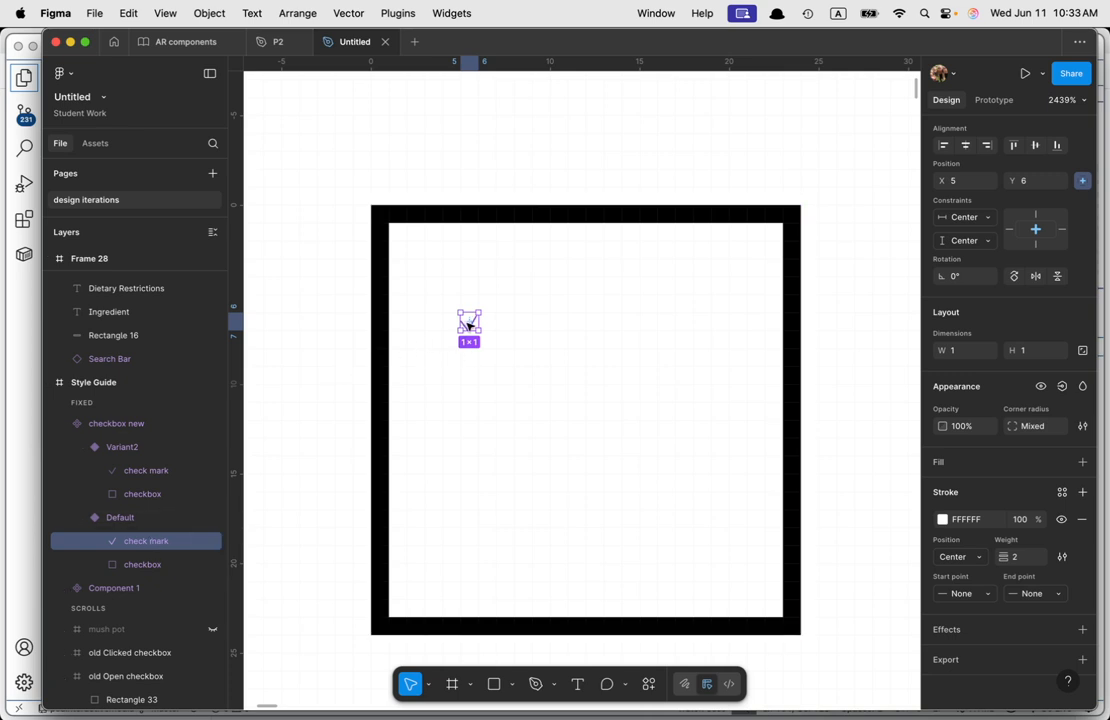
drag(469, 326, 581, 414)
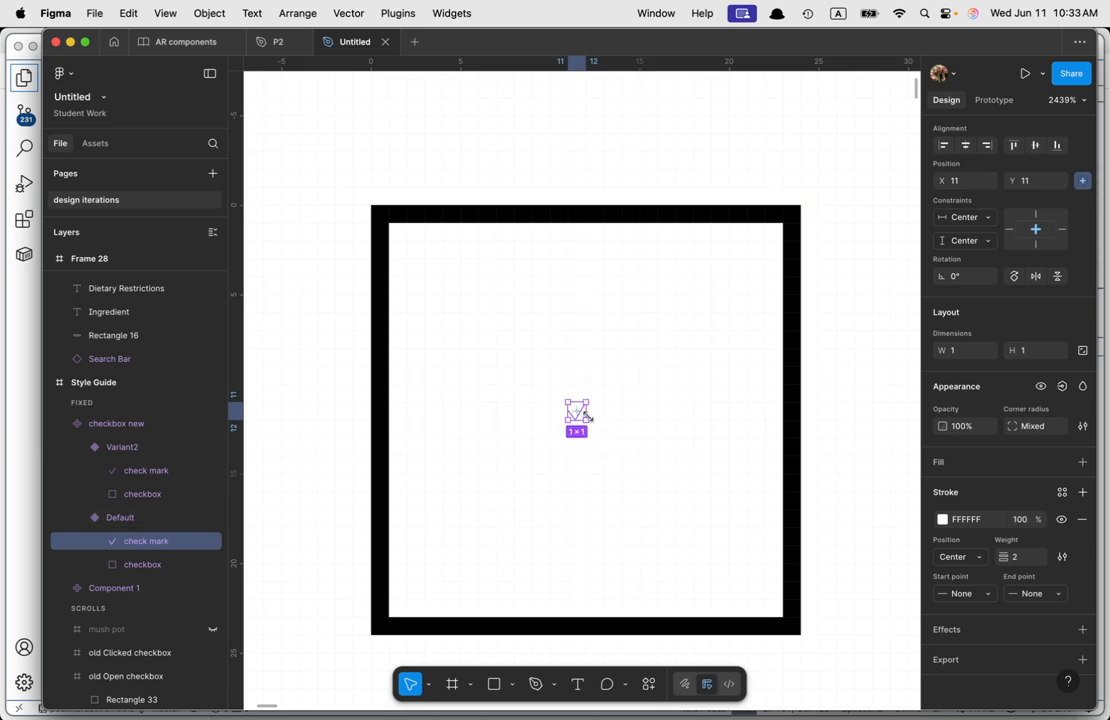
Step: Rename the checkbox new component set's variant property from Property 1 to checkbox-variants
scroll(600, 424, down, 4)
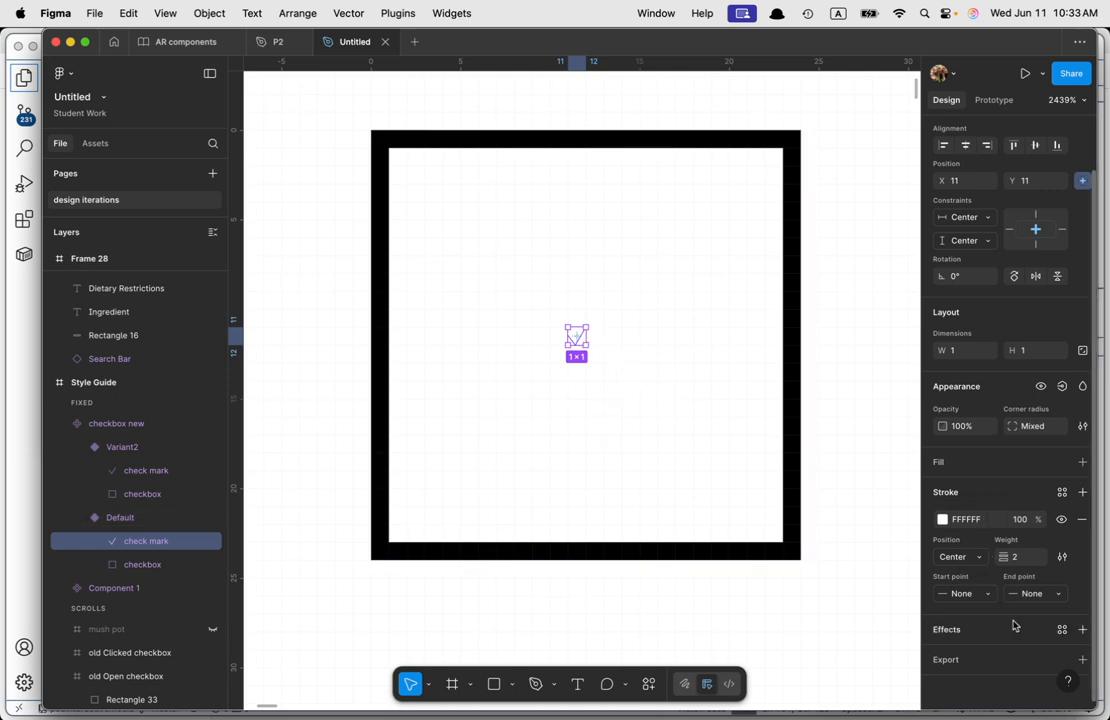
scroll(1014, 627, down, 1)
scroll(562, 344, up, 3)
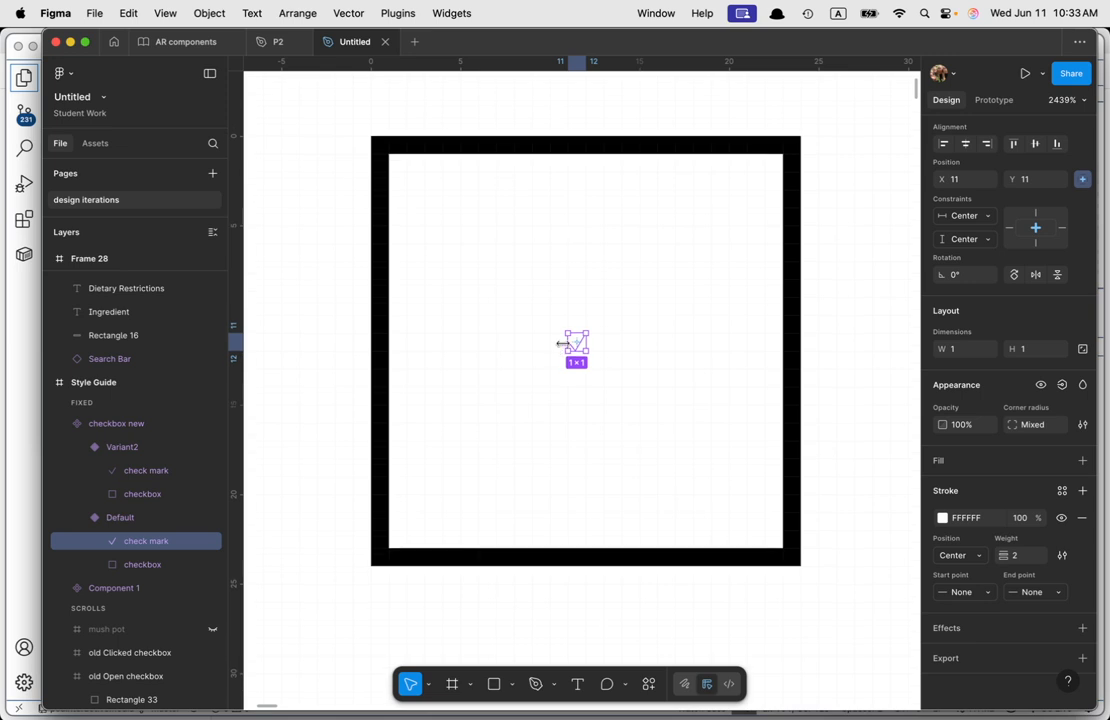
scroll(540, 256, down, 10)
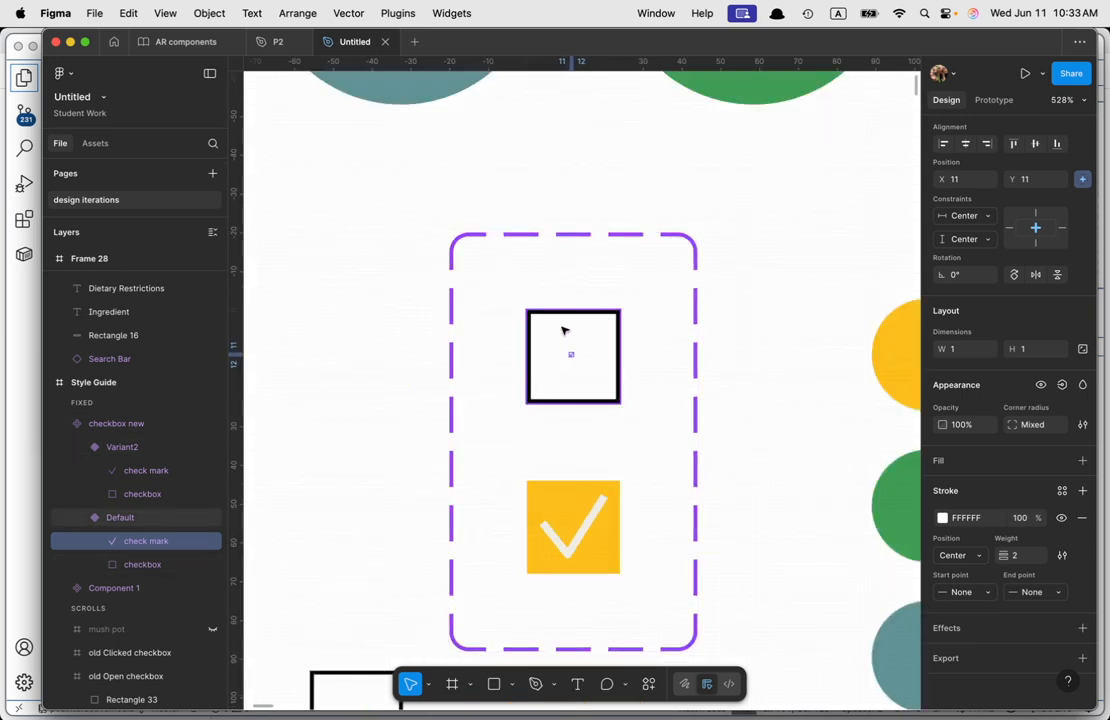
click(487, 238)
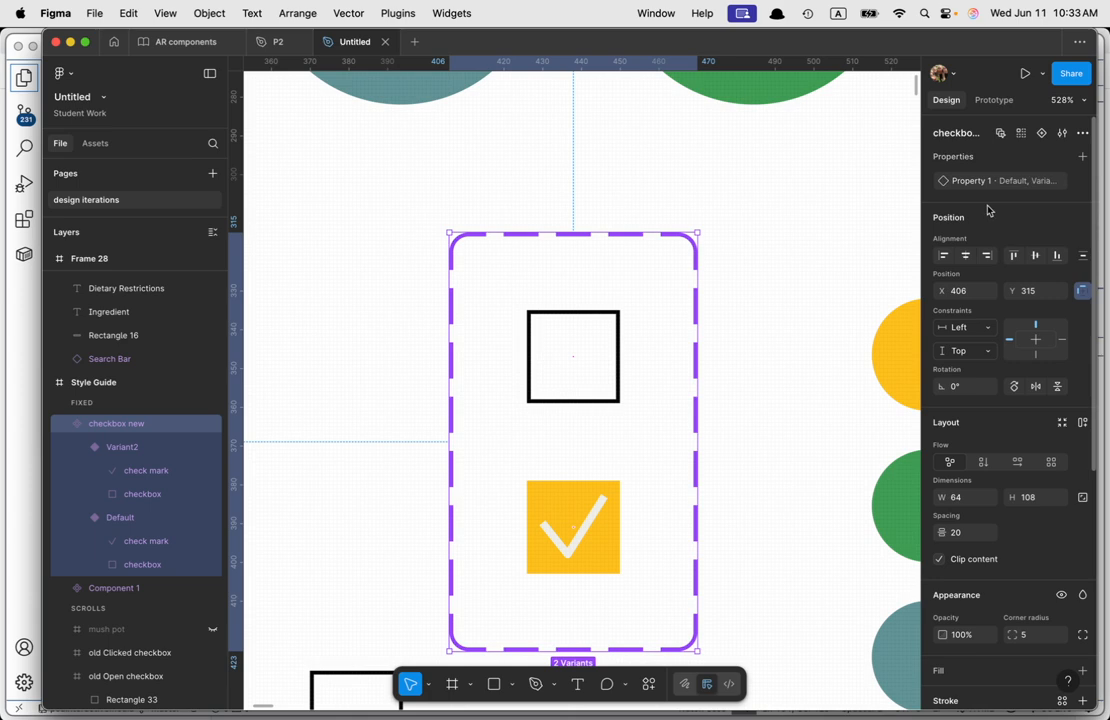
double_click(970, 181)
text(checkbox-variants)
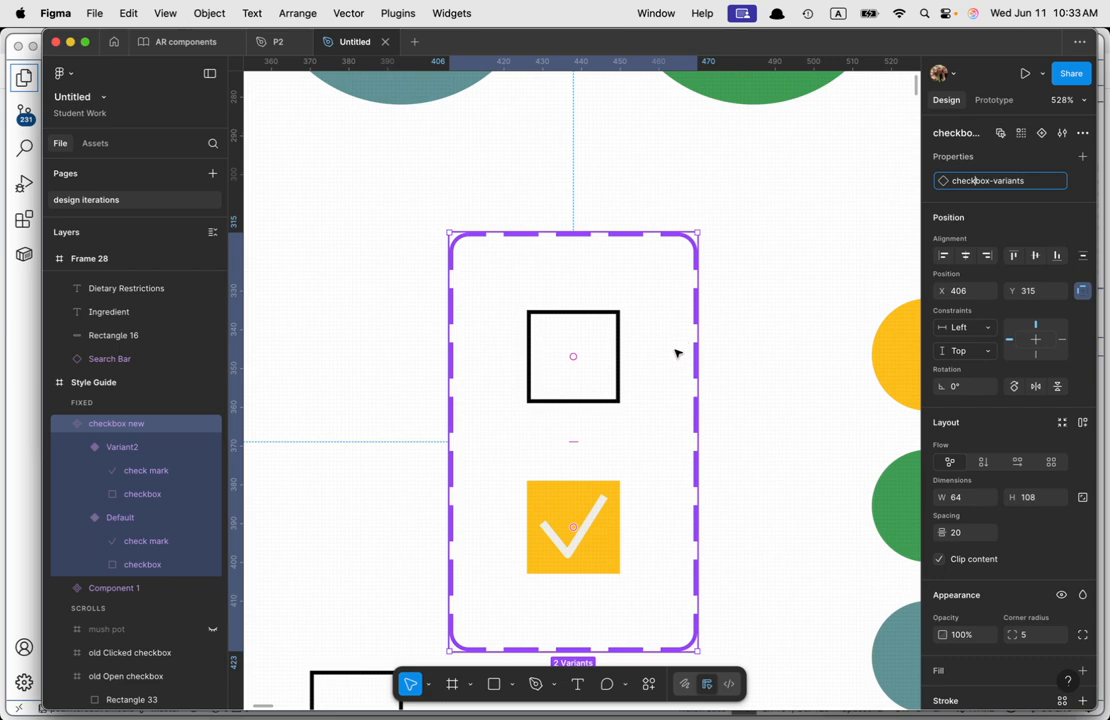
click(1069, 211)
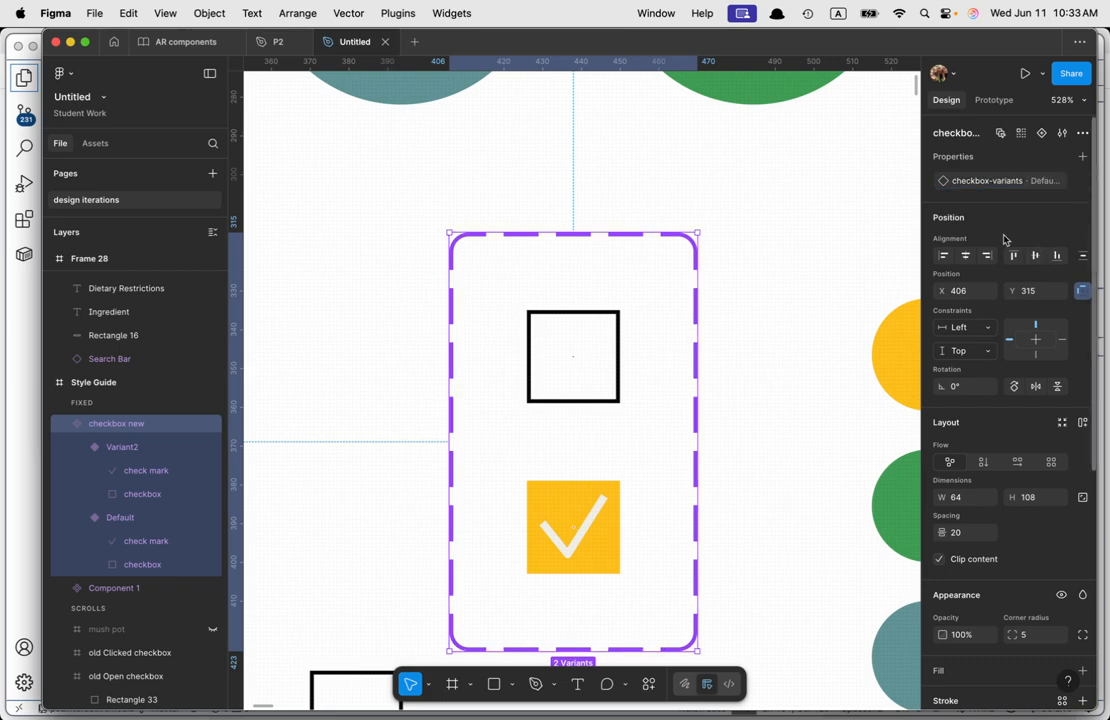
Step: Rename the checkbox-variants property values Default to off and Variant2 to on, and clear the selection
click(1061, 180)
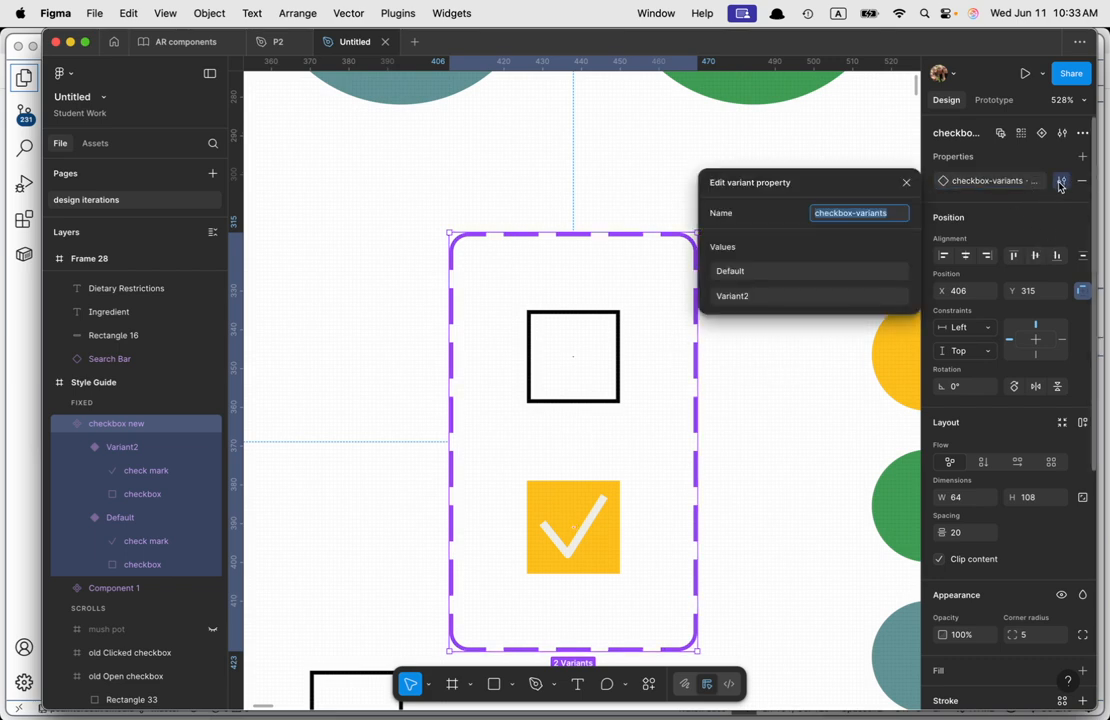
click(763, 272)
double_click(762, 272)
text(off)
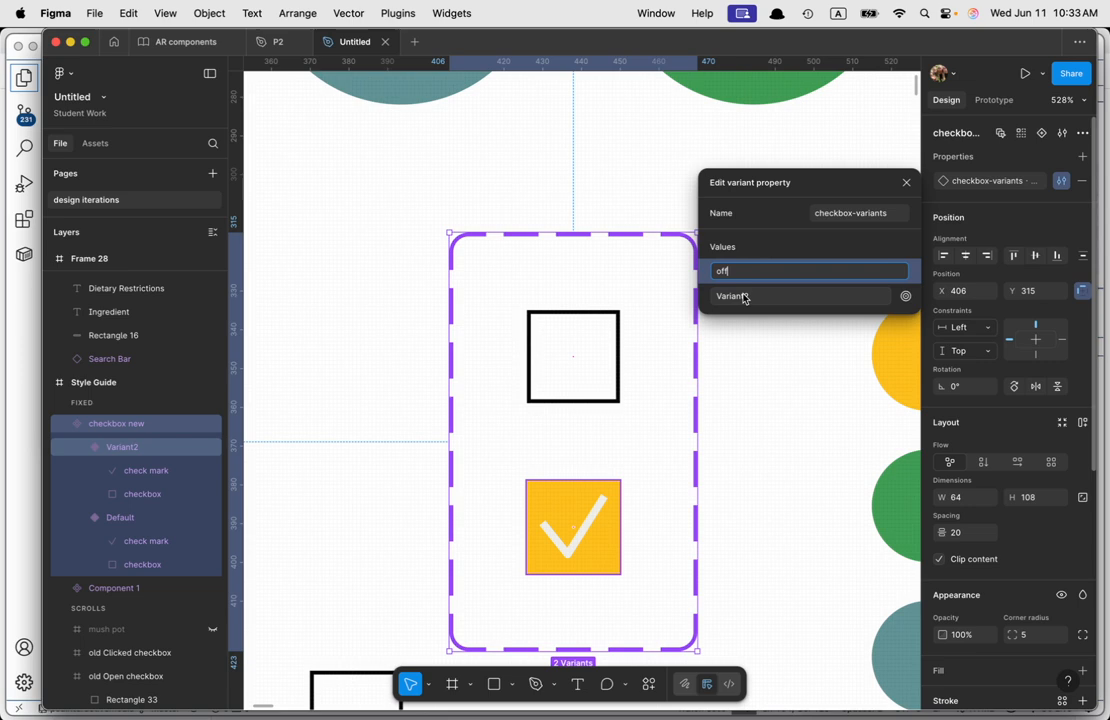
double_click(743, 296)
text(on)
key(Return)
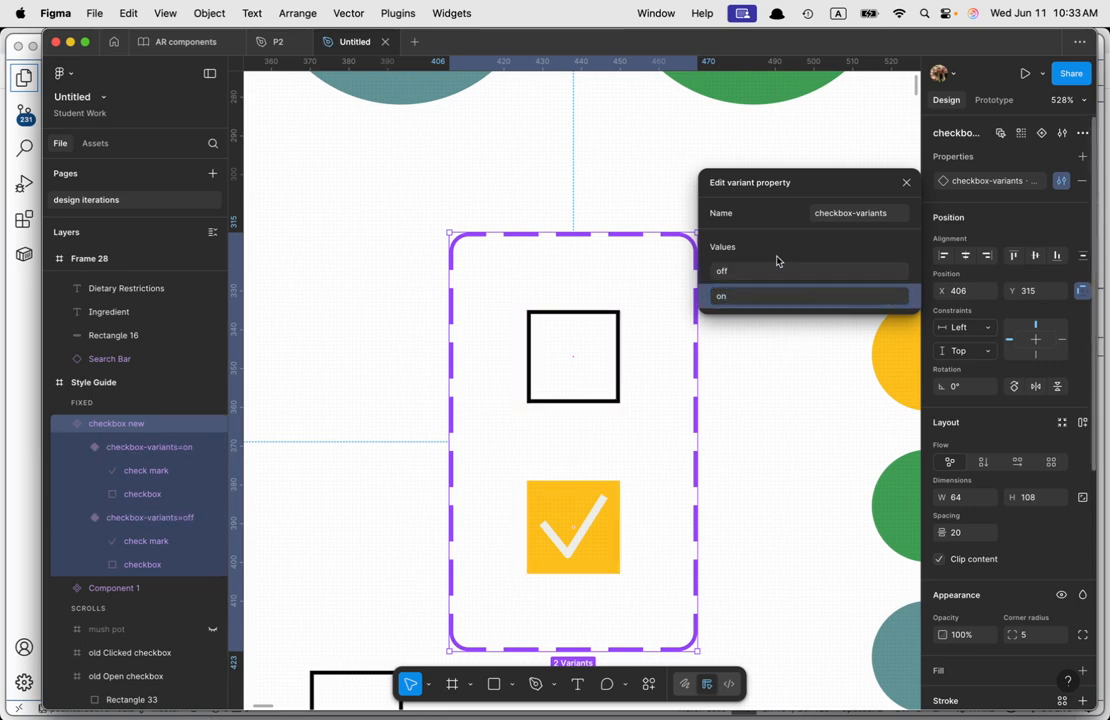
click(770, 347)
Step: Draw a new frame about 183 × 152 on the empty gray canvas beside the Style Guide
scroll(726, 367, down, 5)
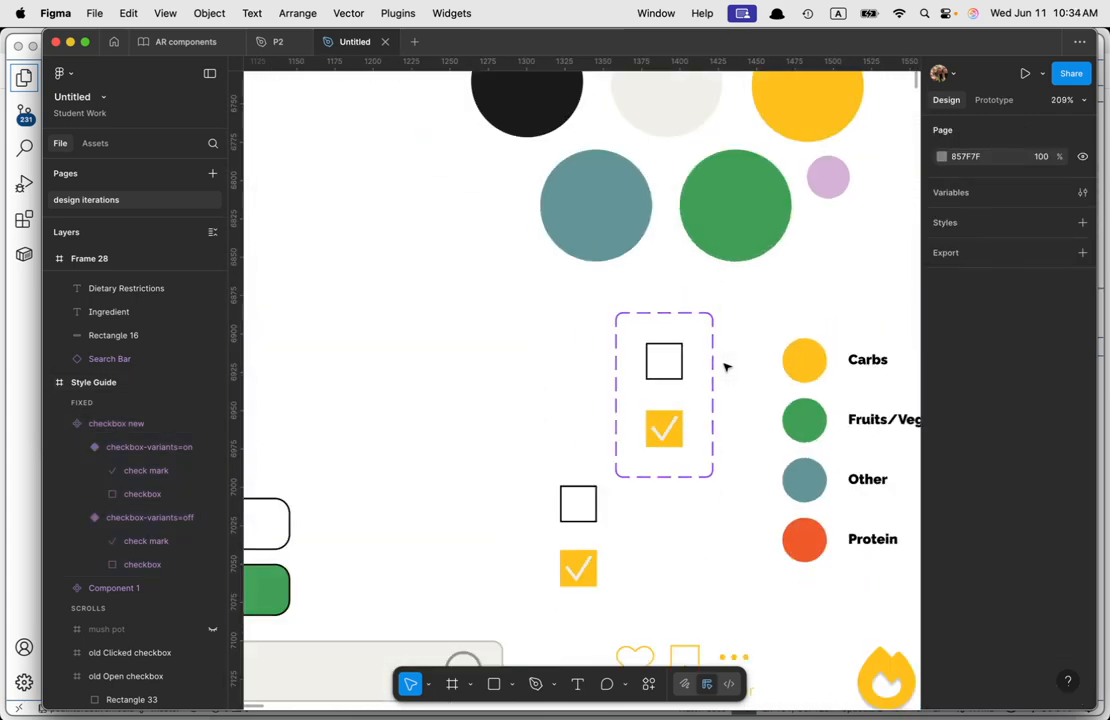
scroll(726, 367, down, 3)
drag(884, 445, 525, 423)
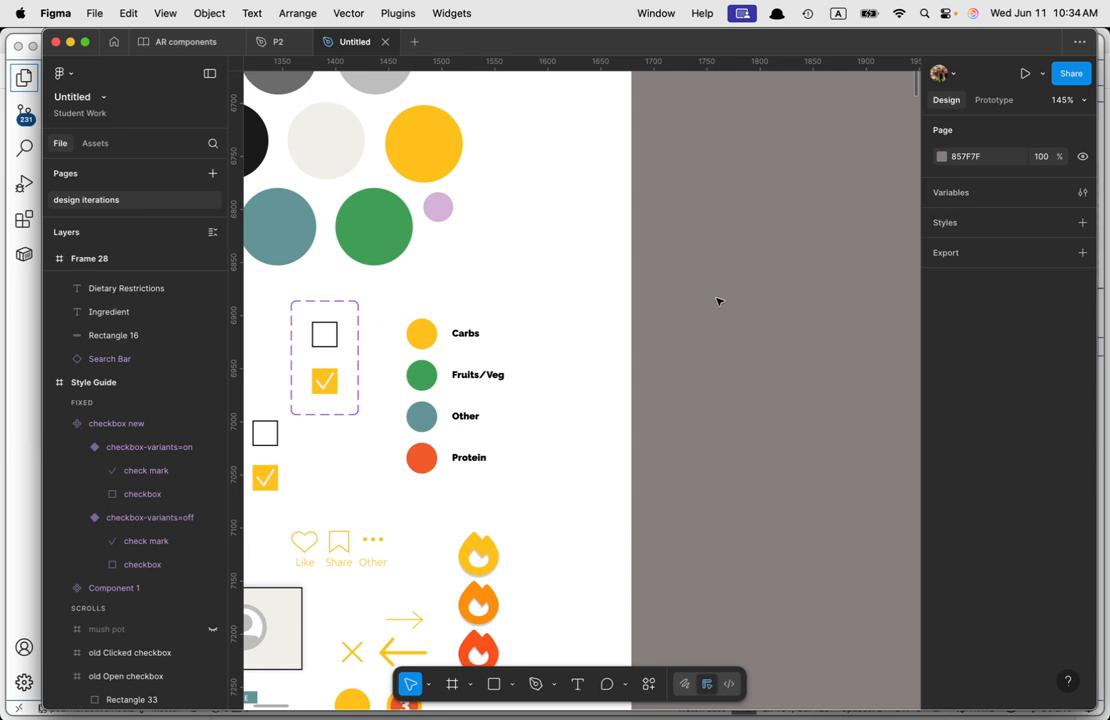
key(f)
drag(683, 254, 878, 414)
Step: Insert an instance of checkbox new from this file's components into the new frame, enlarged to about 116 × 116
click(335, 350)
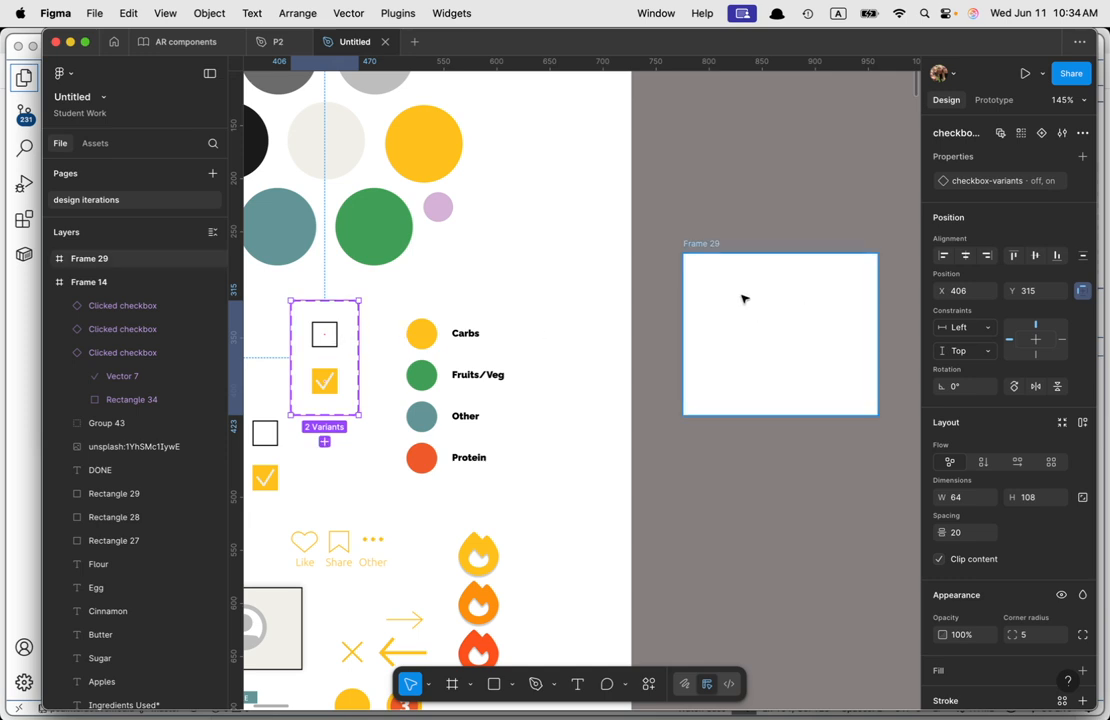
click(100, 145)
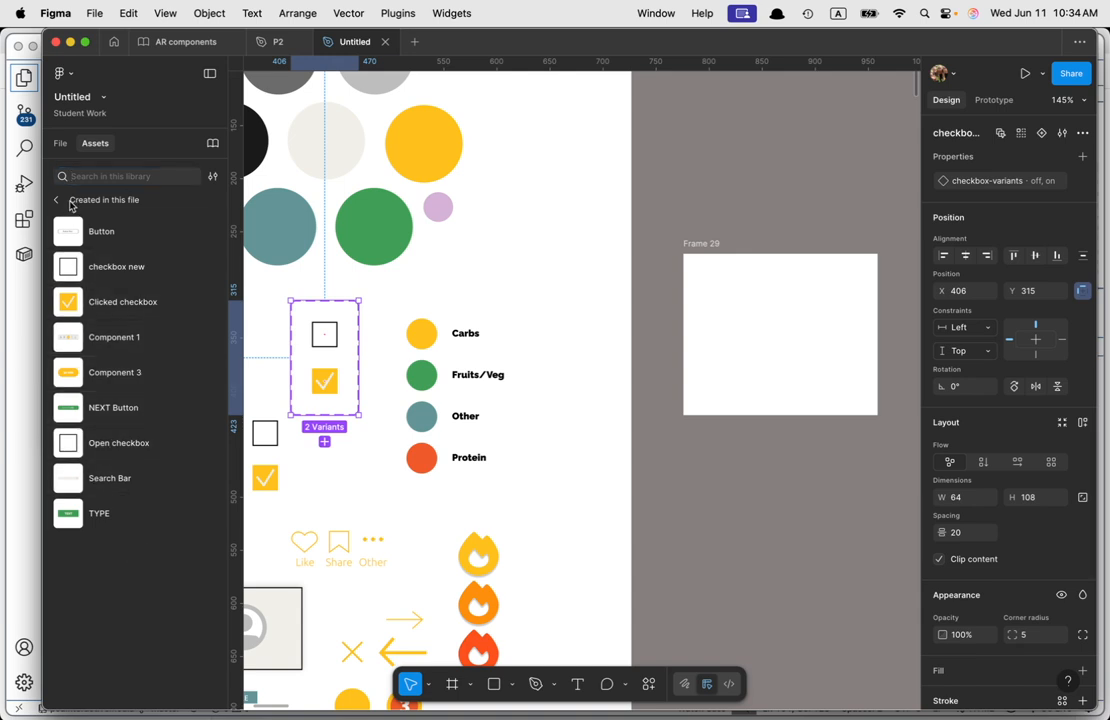
click(57, 200)
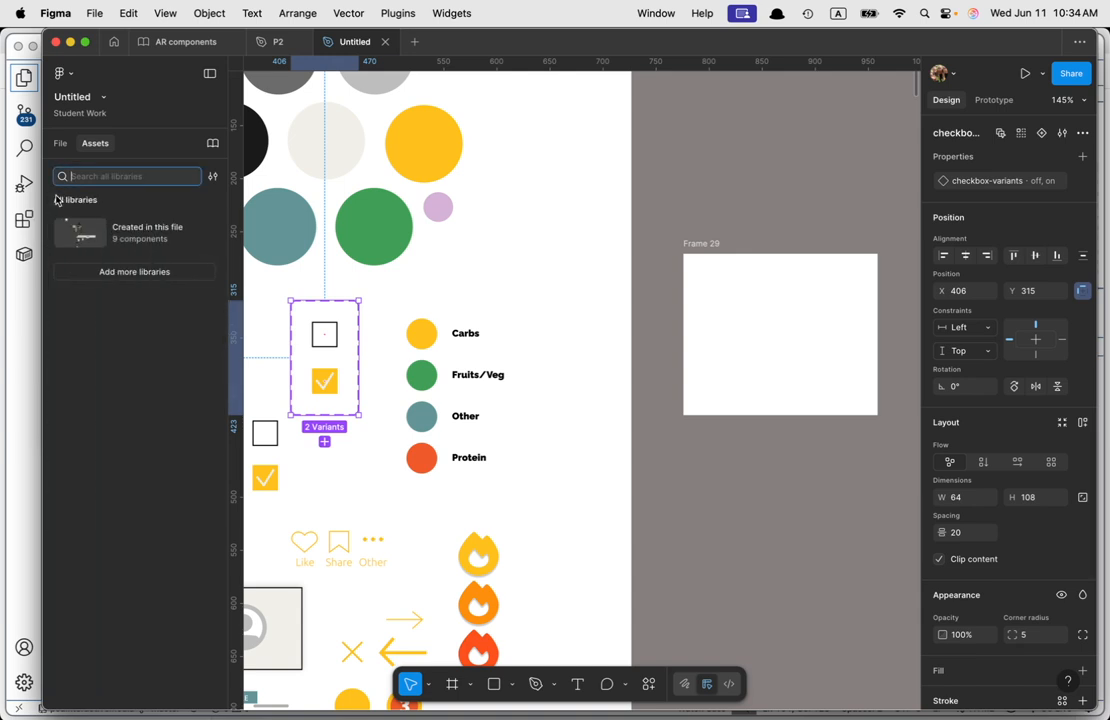
click(145, 227)
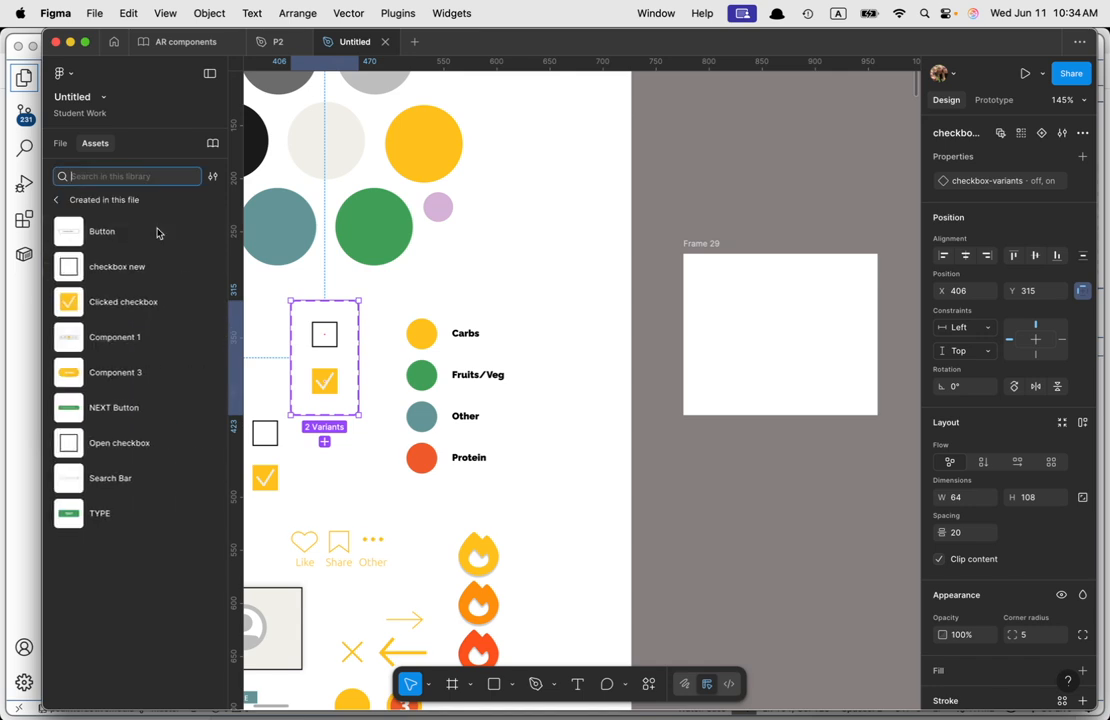
click(126, 268)
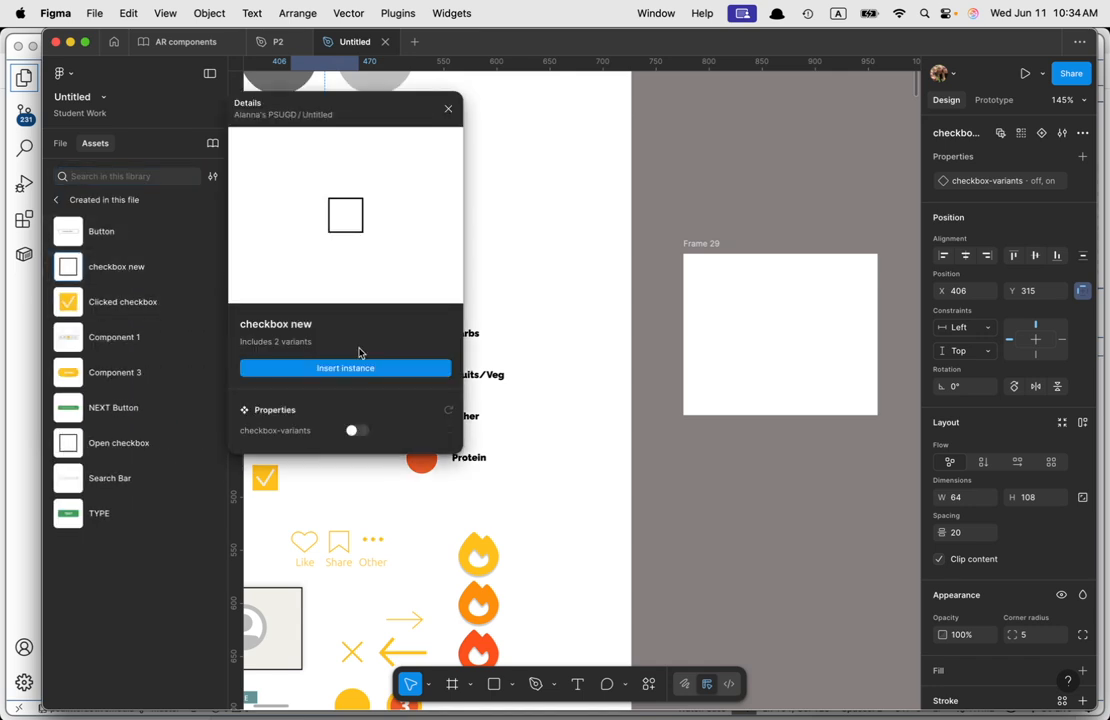
click(358, 370)
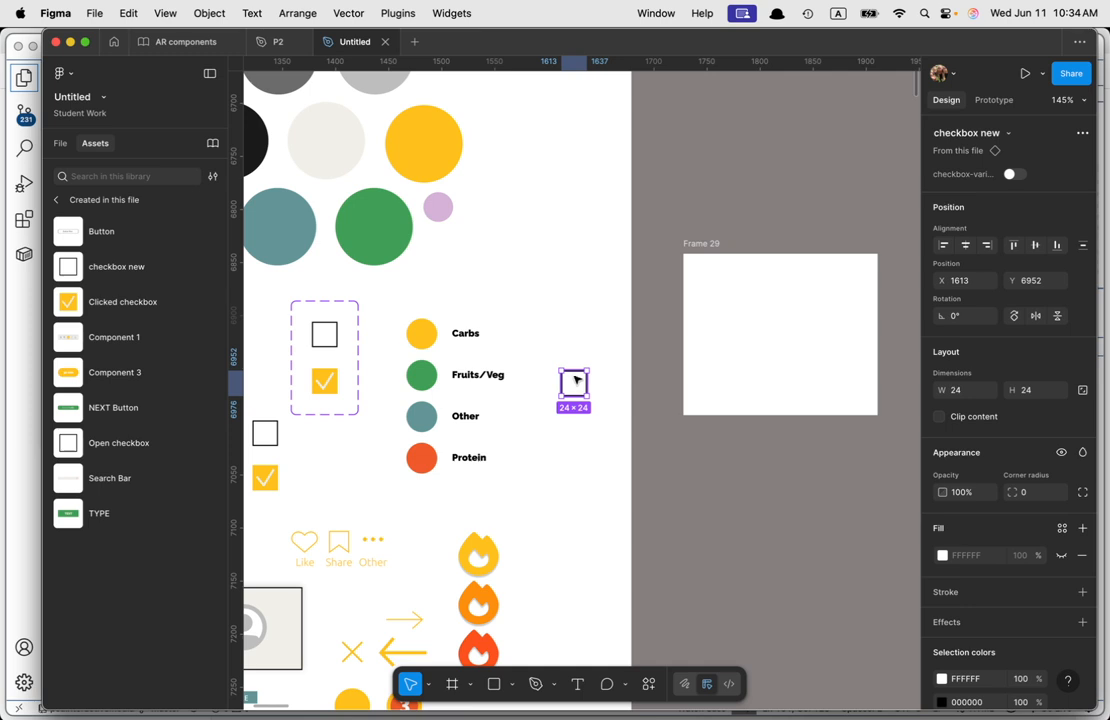
drag(575, 383, 830, 305)
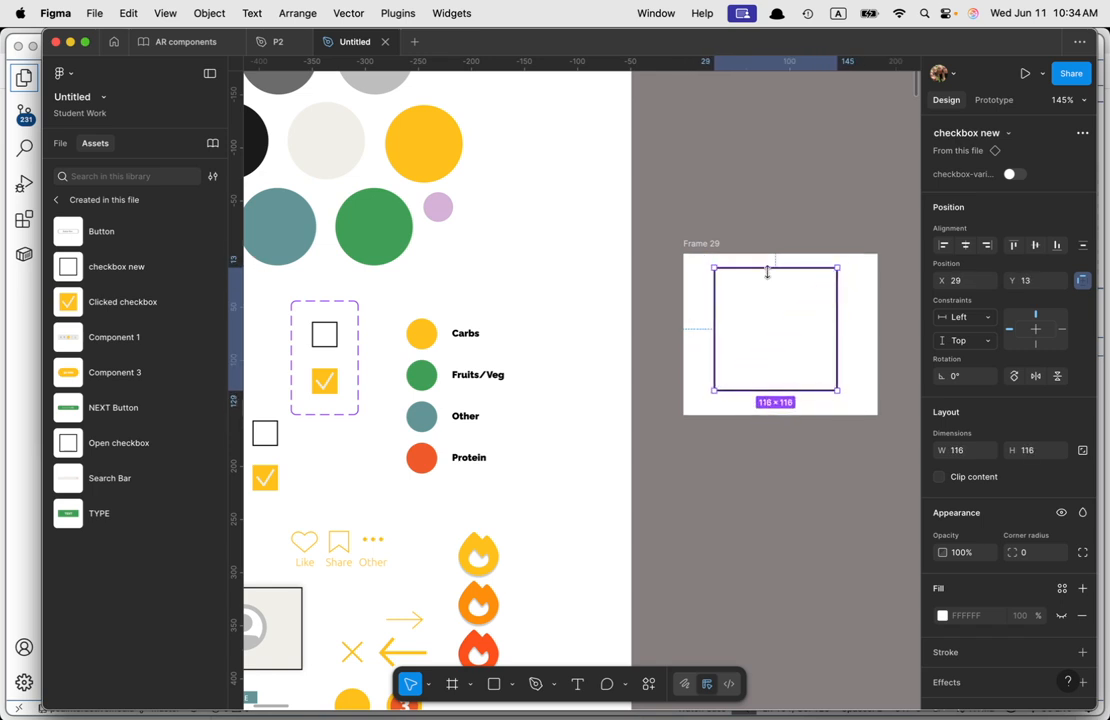
Step: Preview the new frame containing the checkbox instance
click(700, 244)
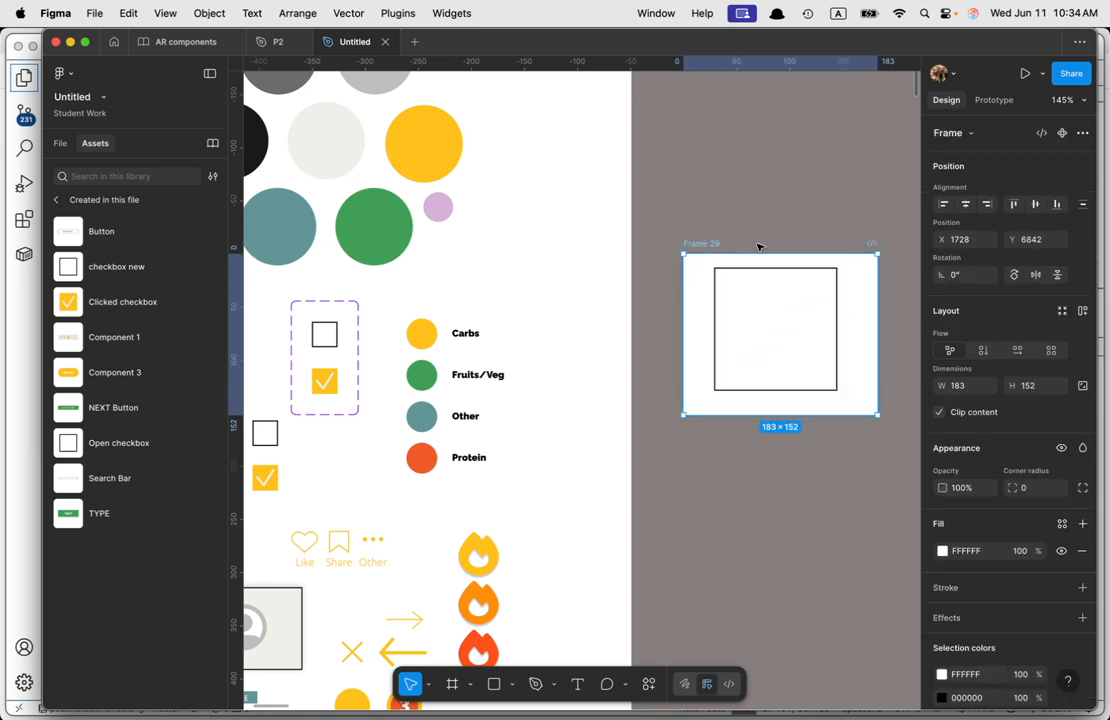
key(shift+space)
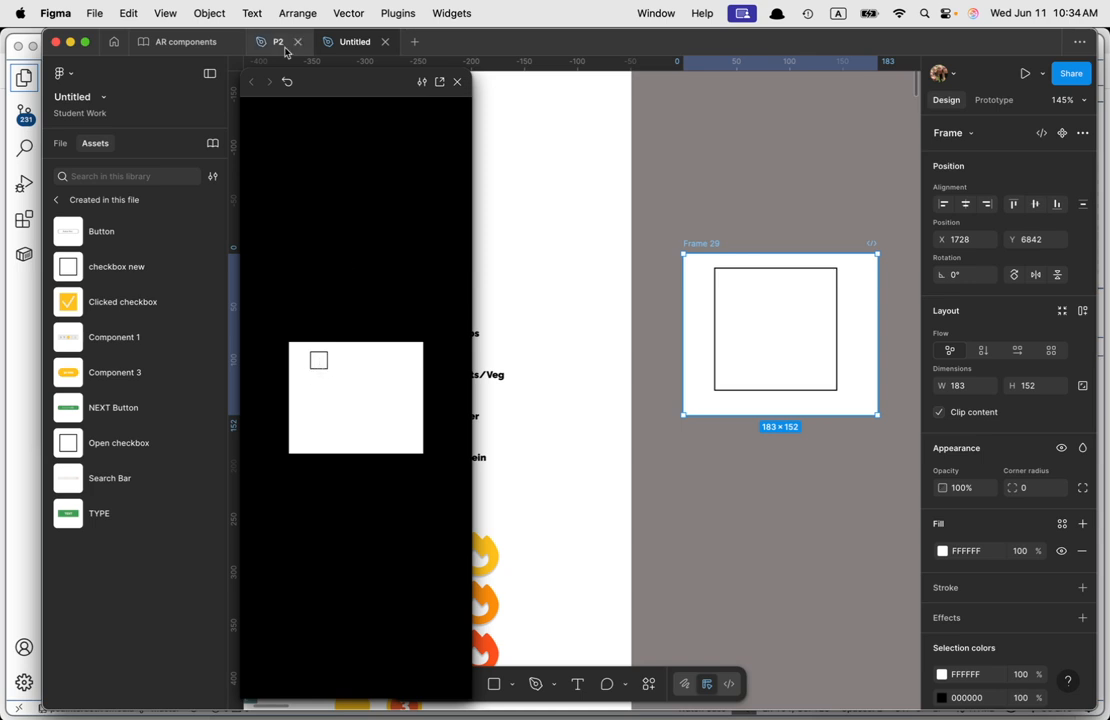
Step: Close the preview and give the off variant an on-click interaction that changes checkbox-variants to on
click(286, 84)
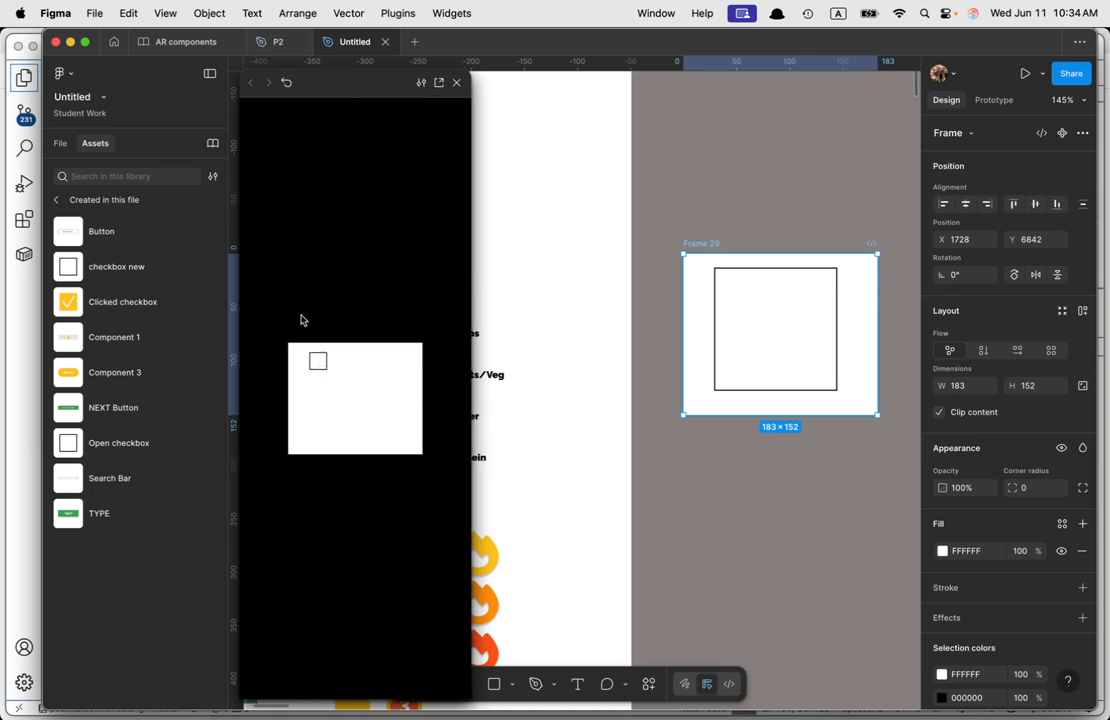
click(460, 80)
click(325, 337)
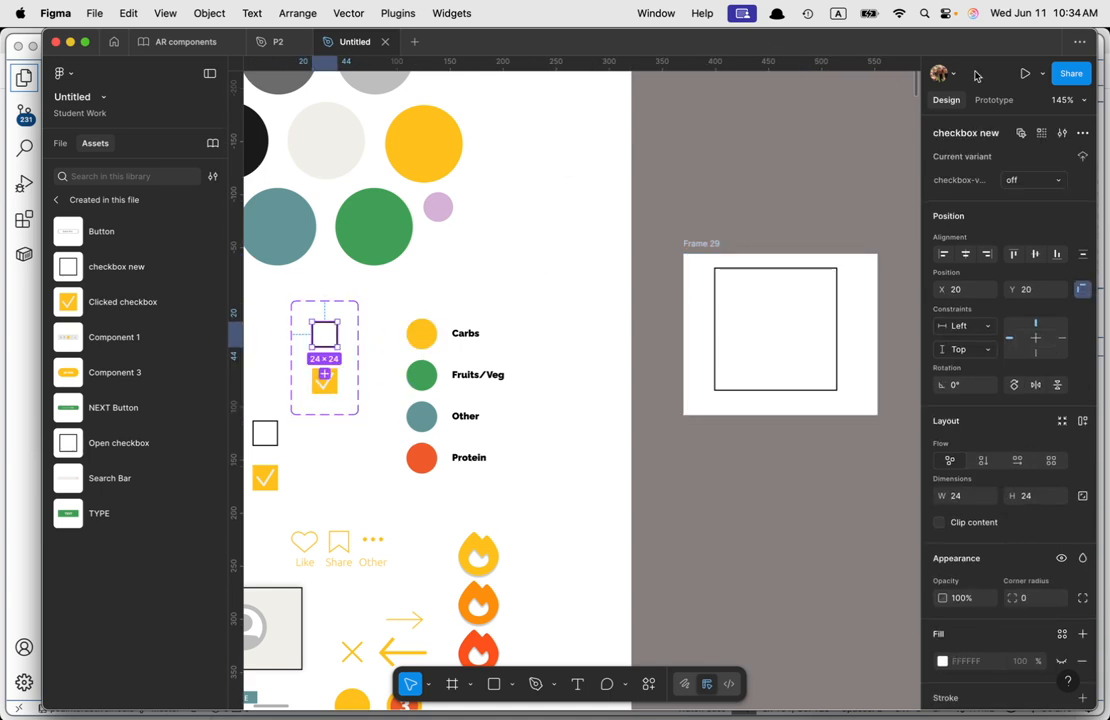
click(995, 102)
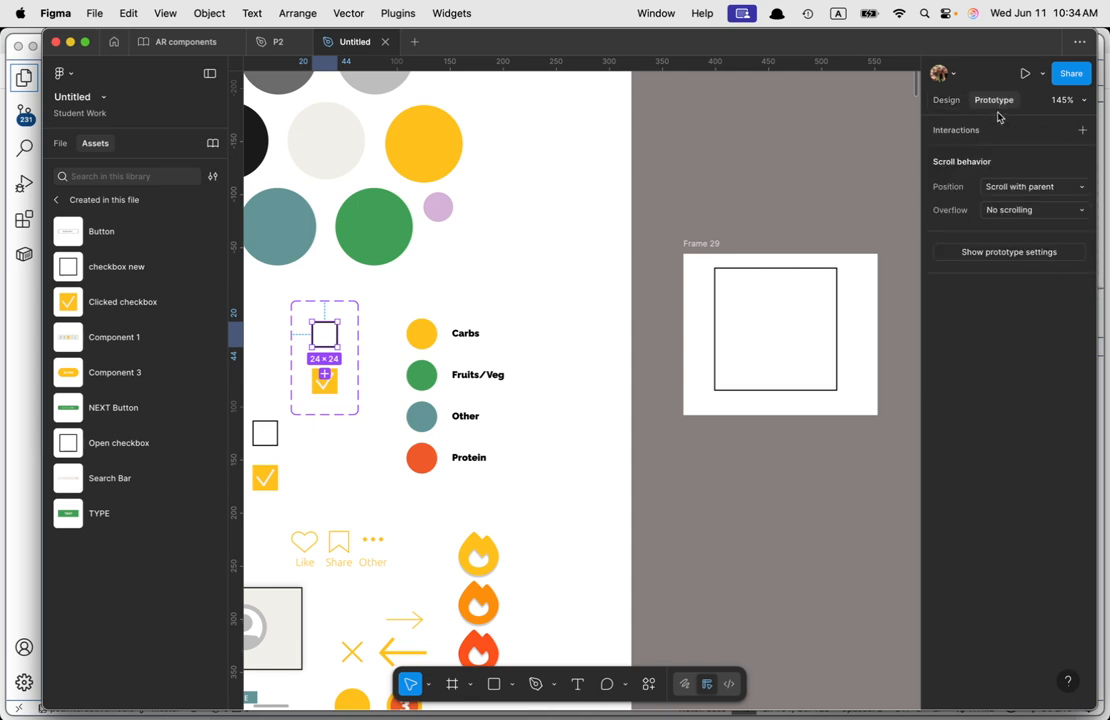
click(1083, 131)
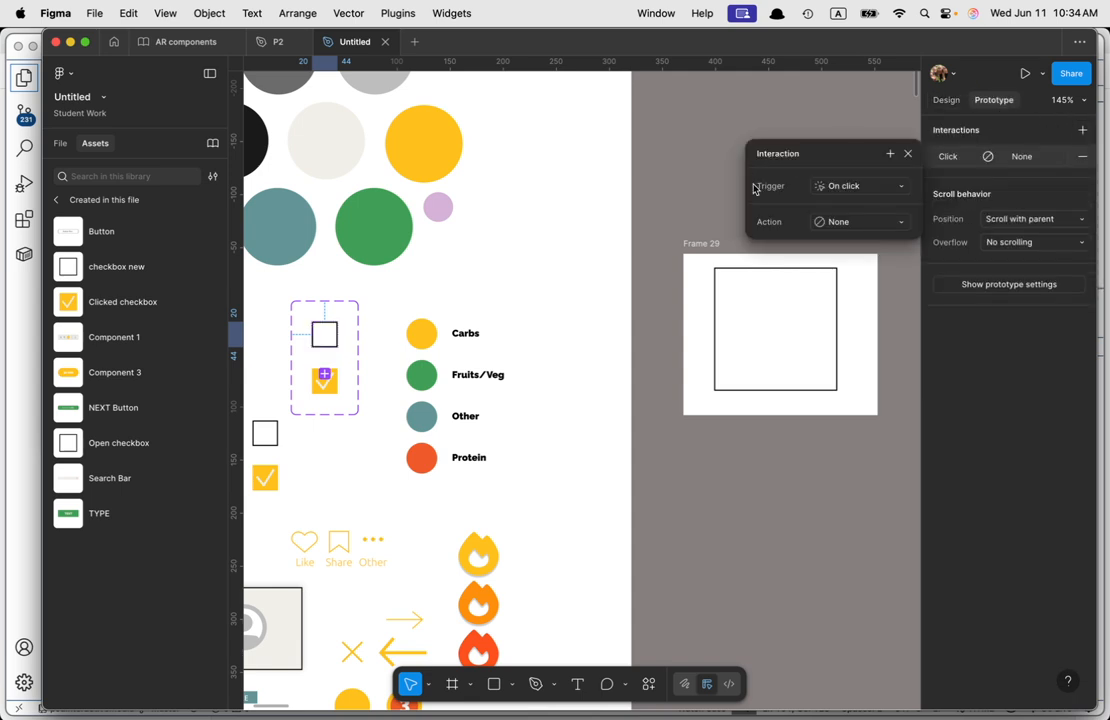
click(853, 222)
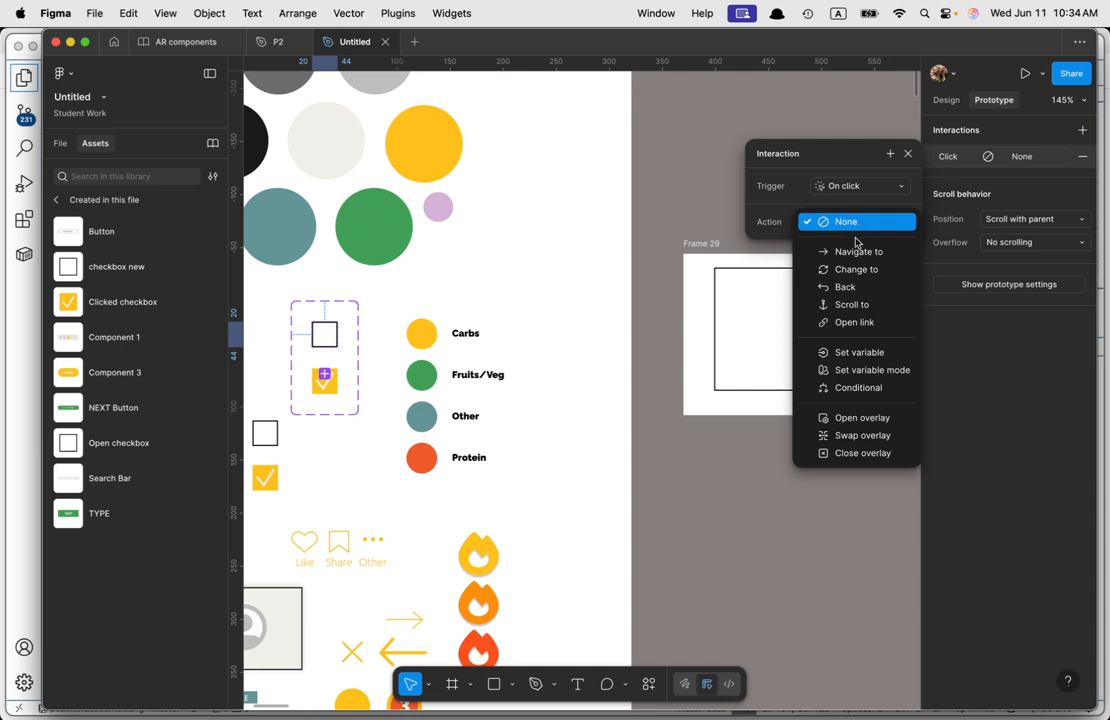
click(857, 270)
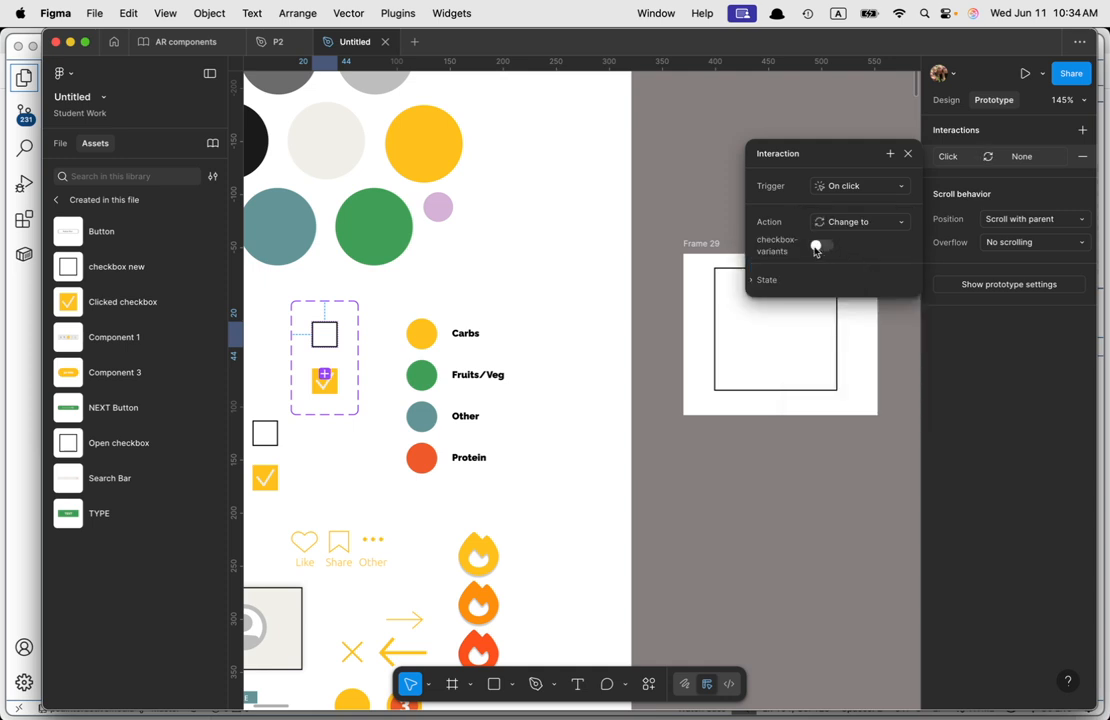
click(822, 247)
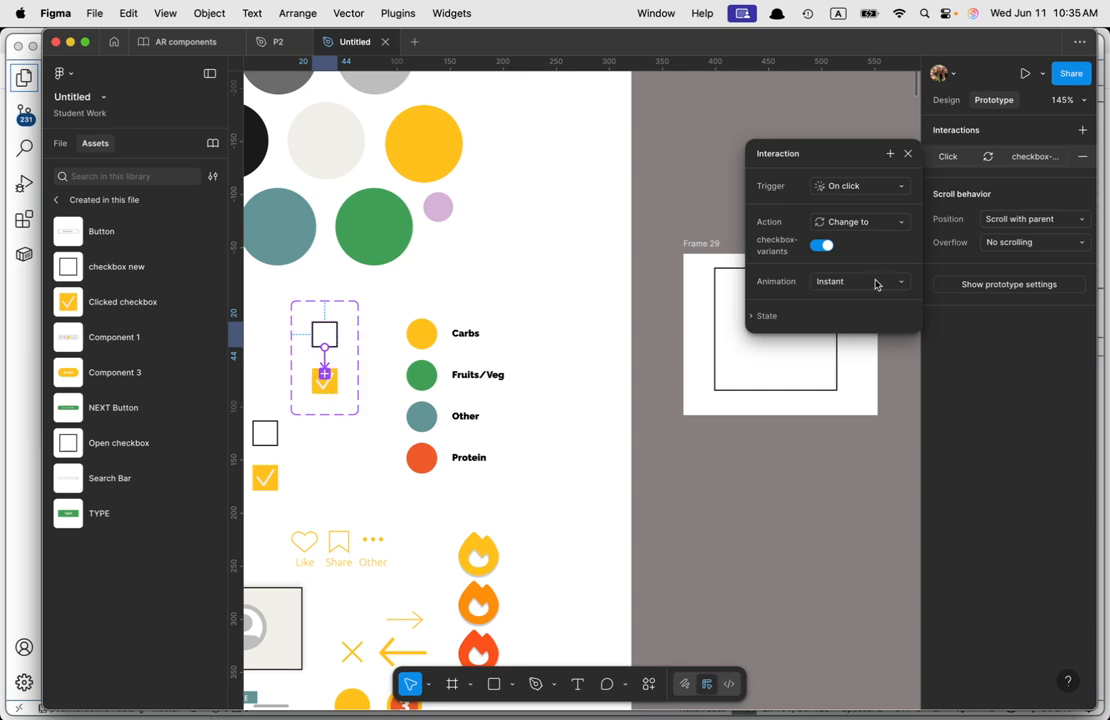
Step: Set the interaction's animation to Smart animate with the Ease in and out back curve
click(818, 281)
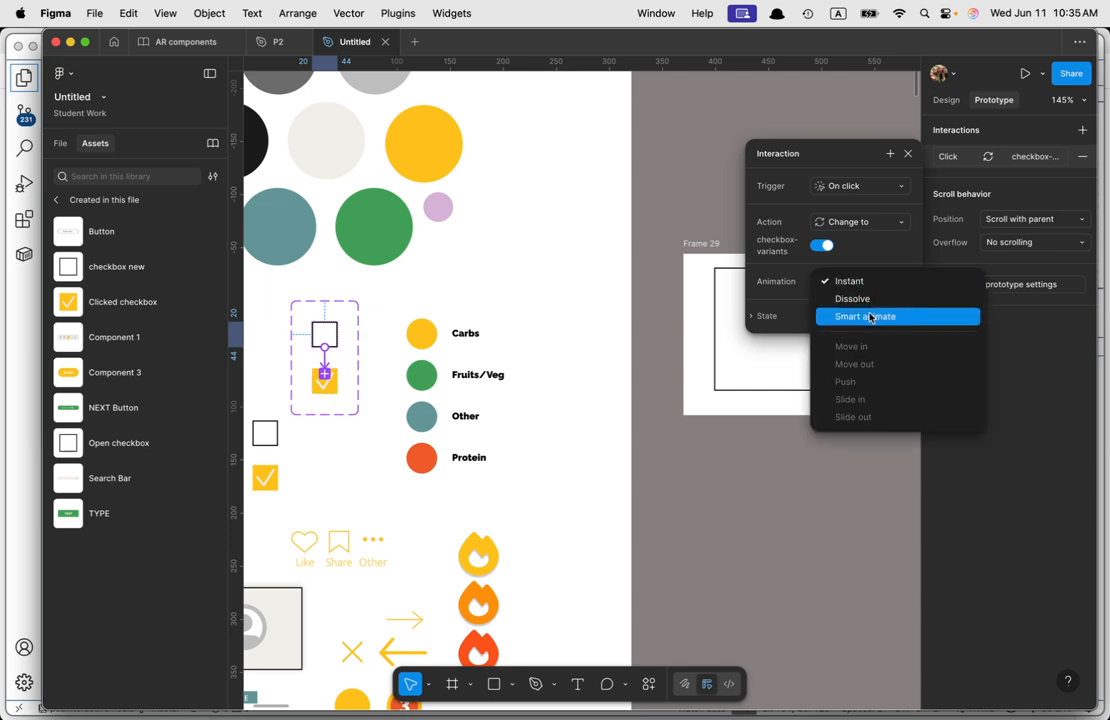
click(870, 317)
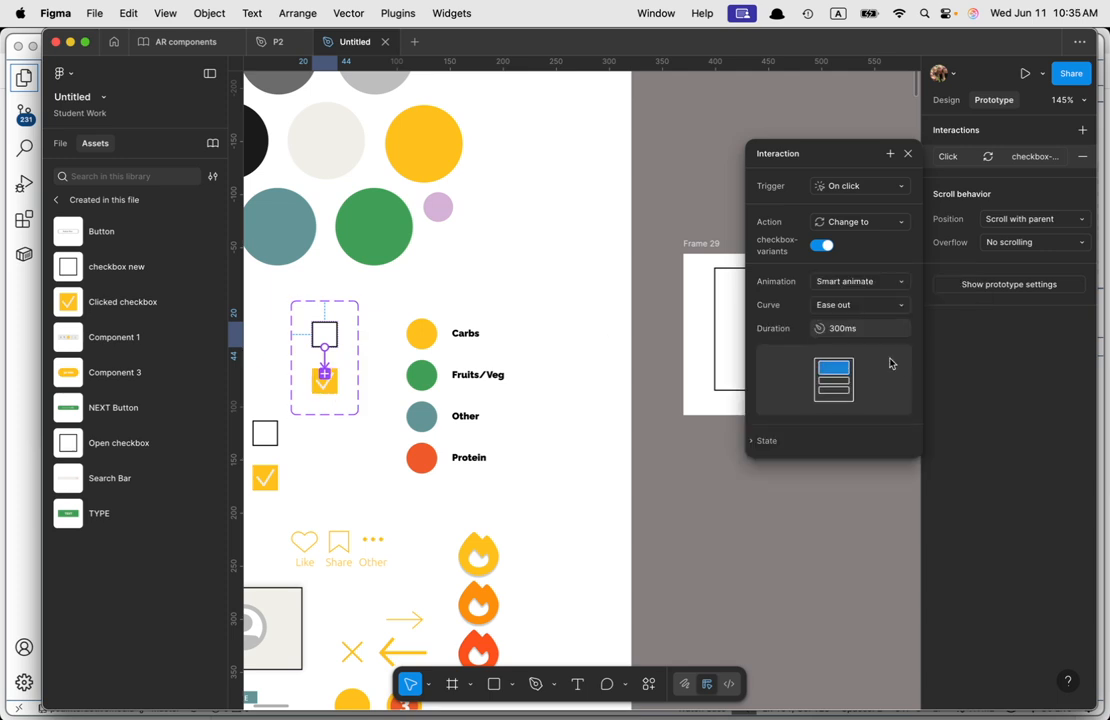
click(858, 305)
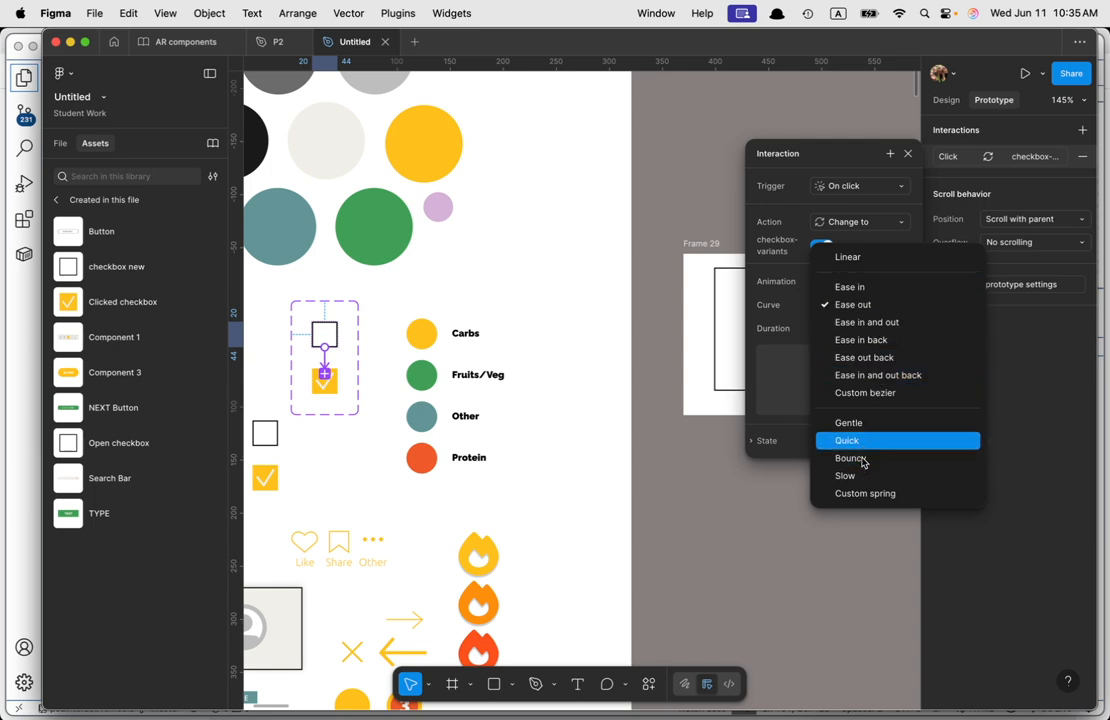
click(897, 383)
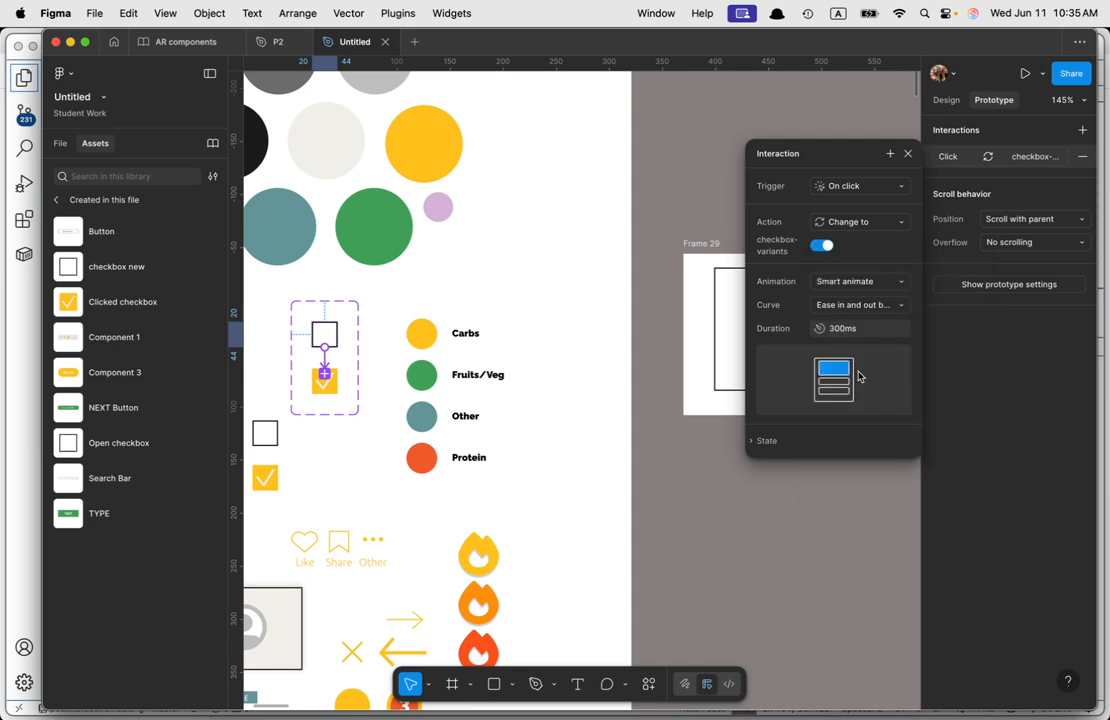
click(910, 155)
Step: Preview the test frame, try toggling its checkbox, and delete the frame from the canvas
click(710, 245)
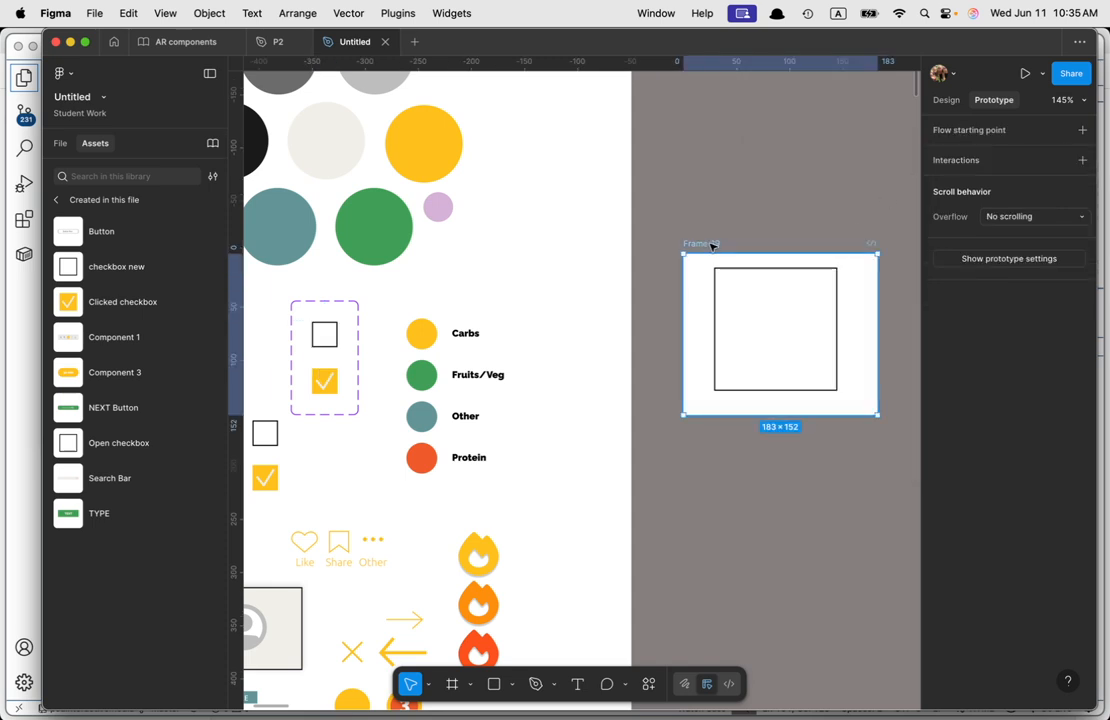
key(shift+space)
click(356, 389)
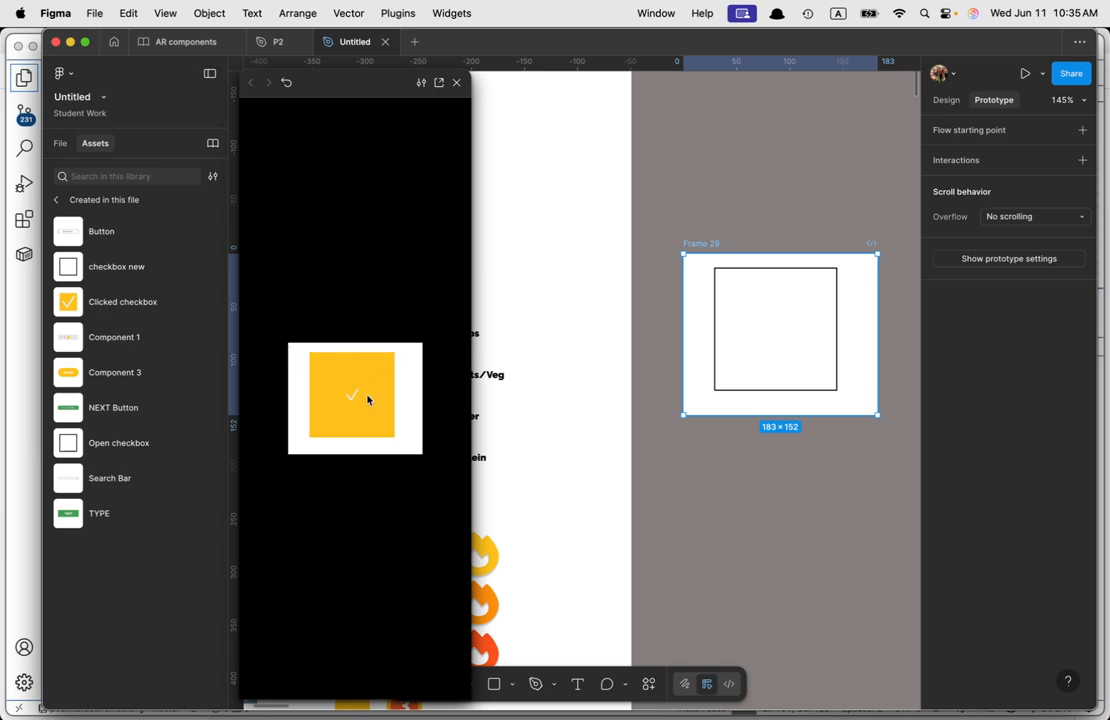
click(456, 82)
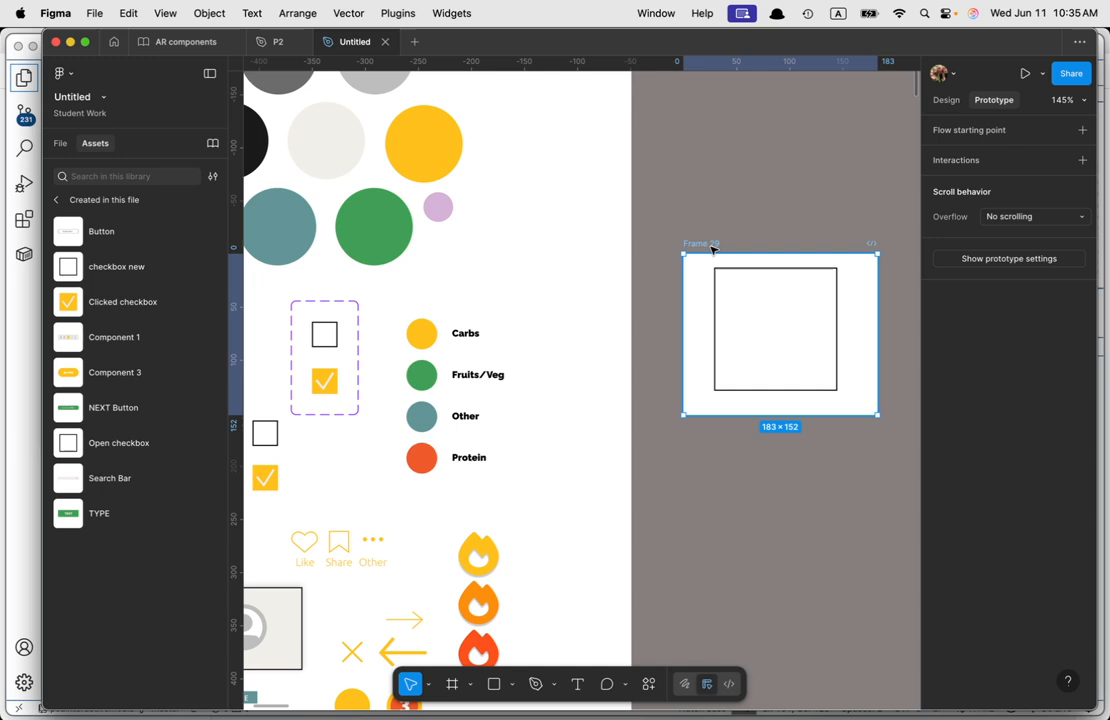
key(Delete)
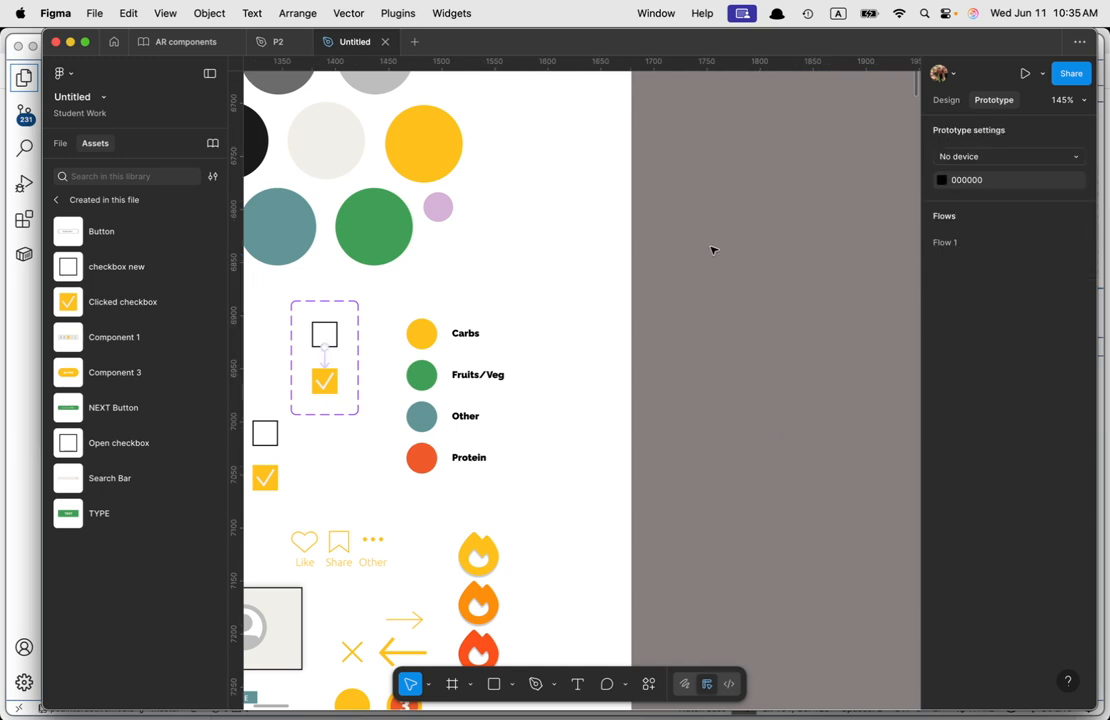
Step: Inspect the design properties of the check mark vector in the on variant, including its constraints and dimensions
click(333, 385)
double_click(330, 381)
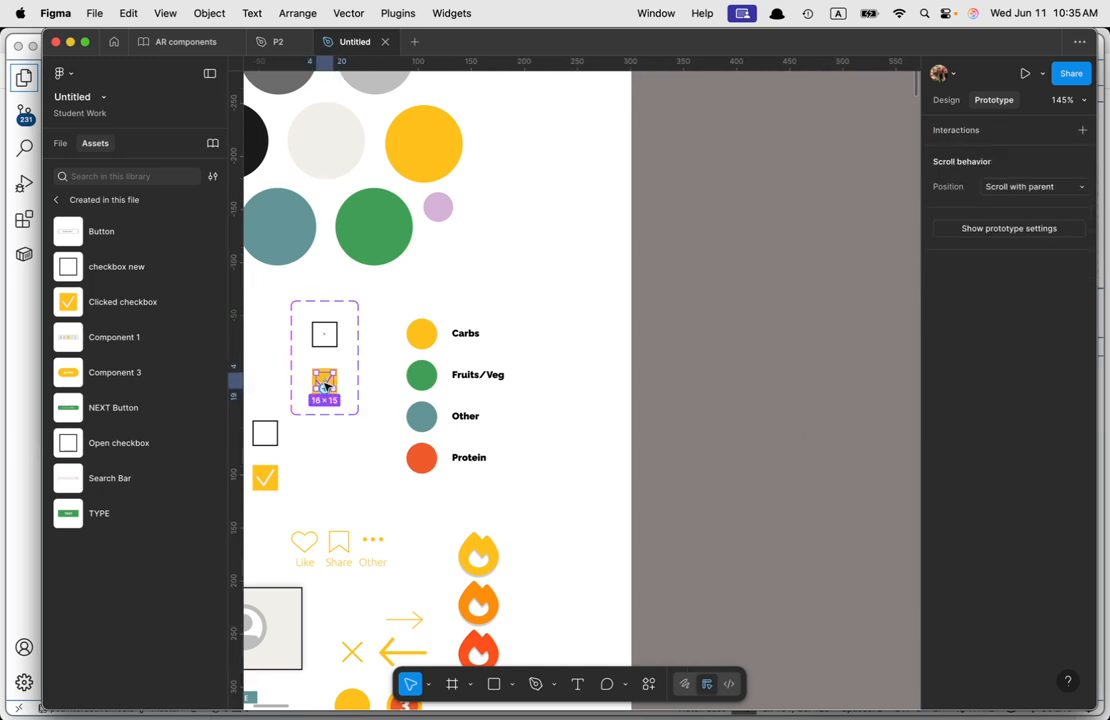
click(955, 100)
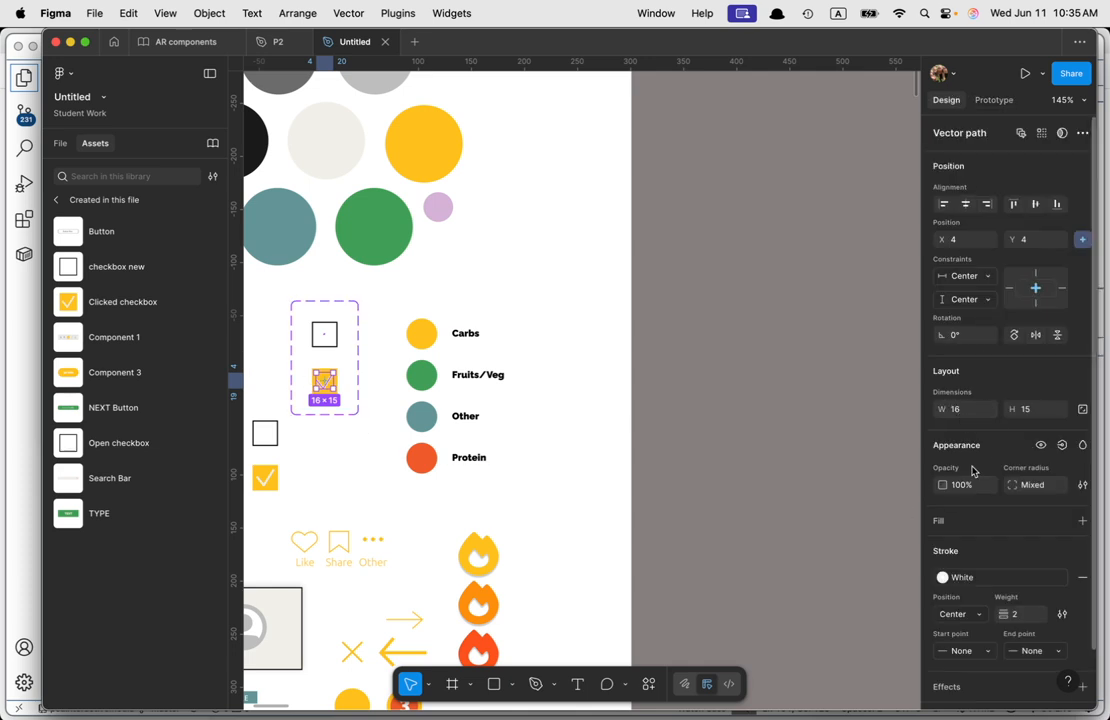
scroll(965, 440, down, 1)
click(956, 396)
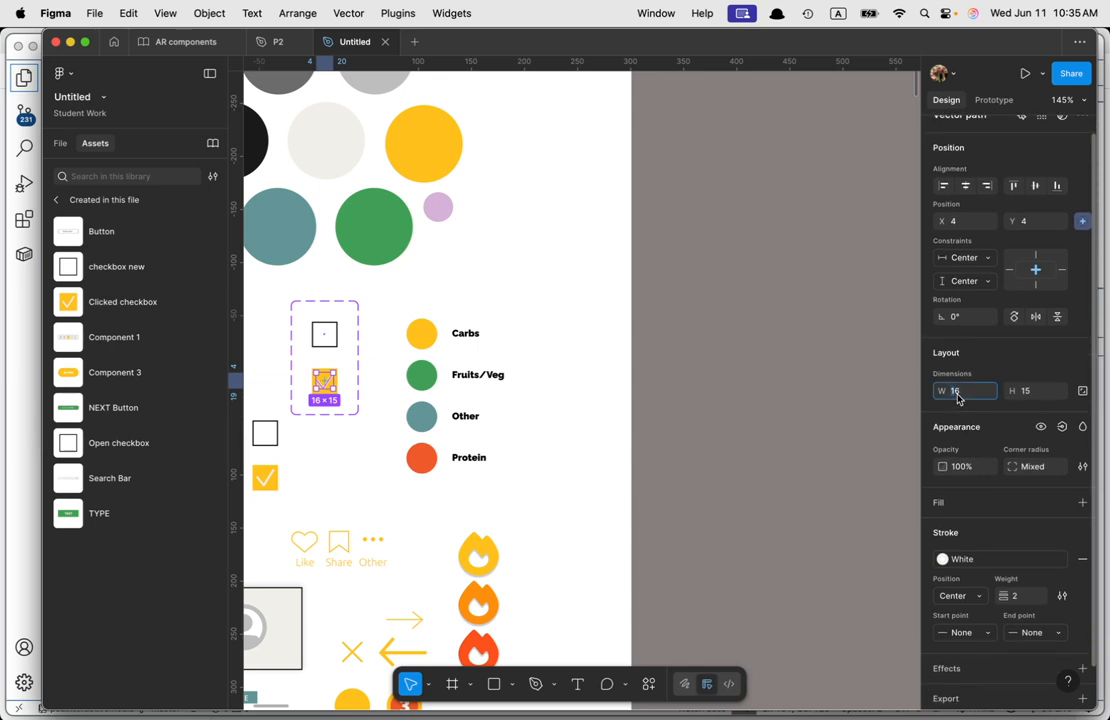
click(709, 394)
Step: Look over the Style Guide's checkboxes and locate the Add Photo/Video screens containing the Ingredients Used checklists
scroll(455, 367, down, 5)
scroll(455, 366, down, 2)
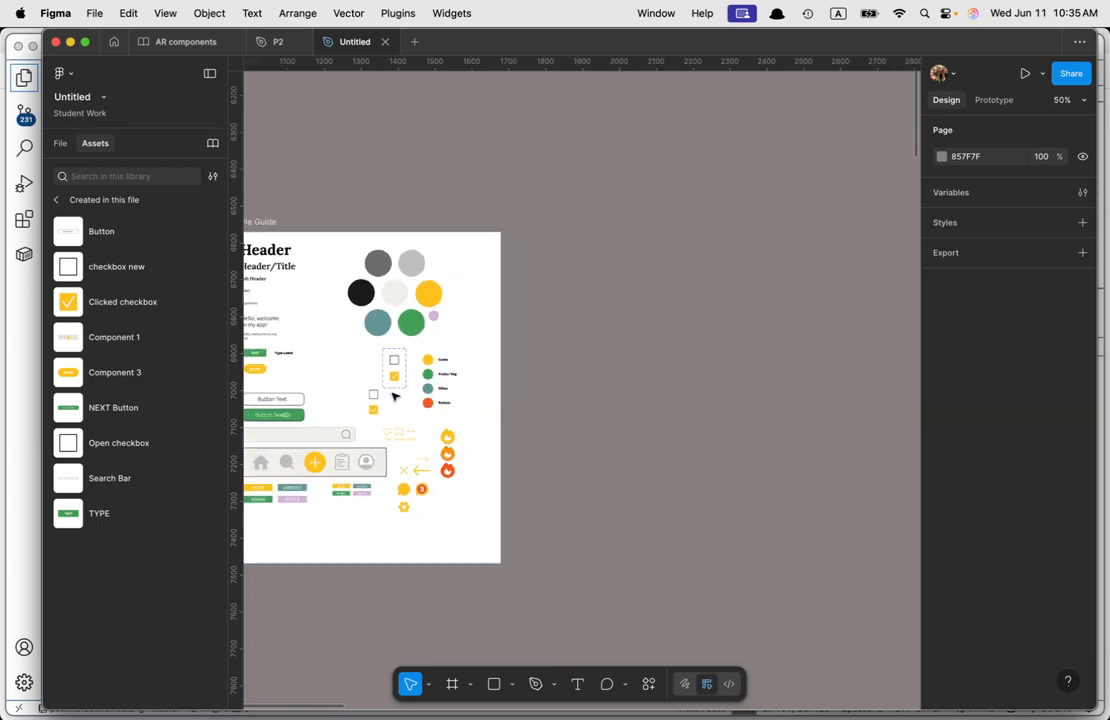
scroll(390, 399, up, 8)
scroll(390, 399, up, 3)
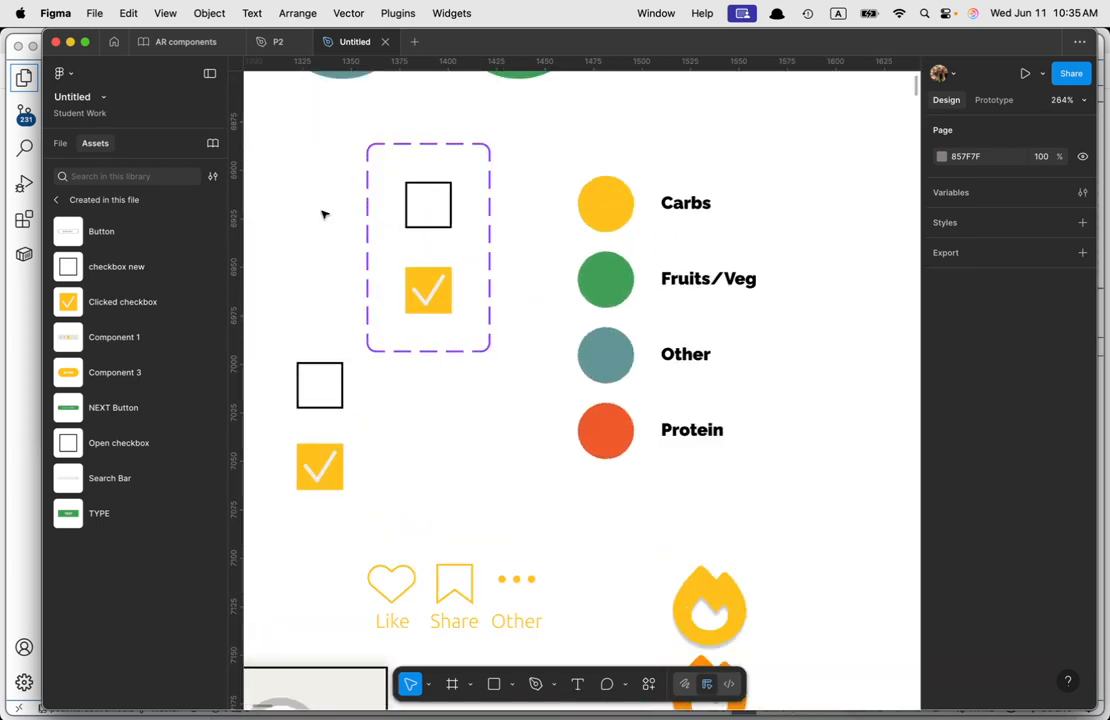
scroll(600, 330, down, 10)
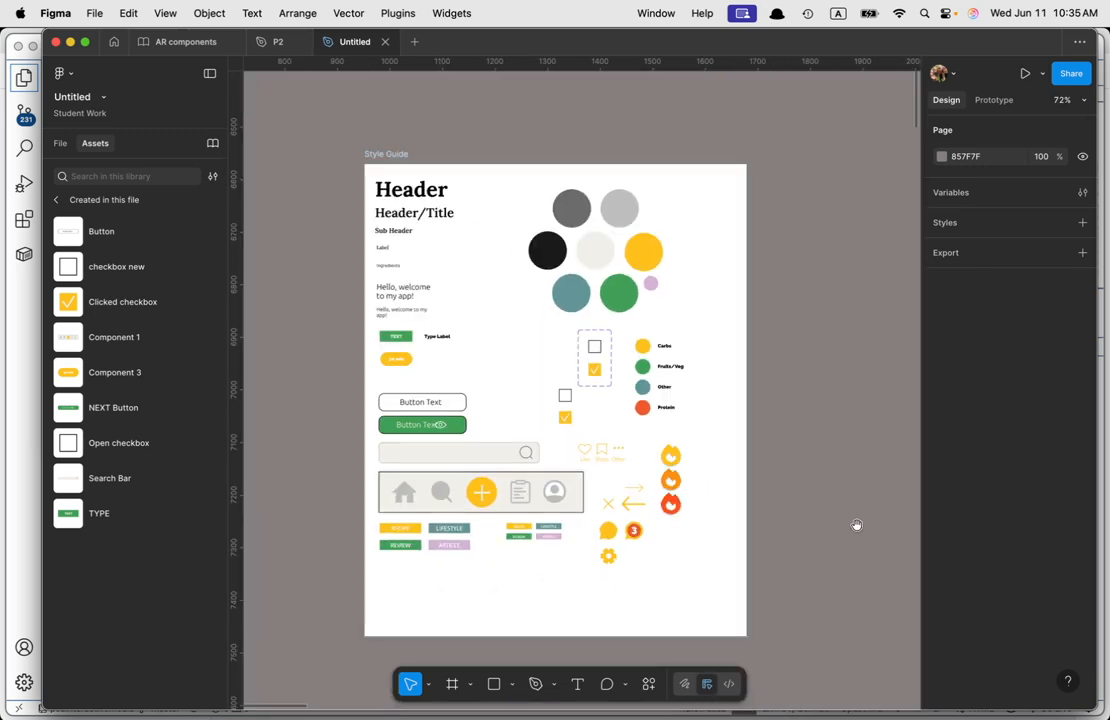
scroll(416, 355, down, 10)
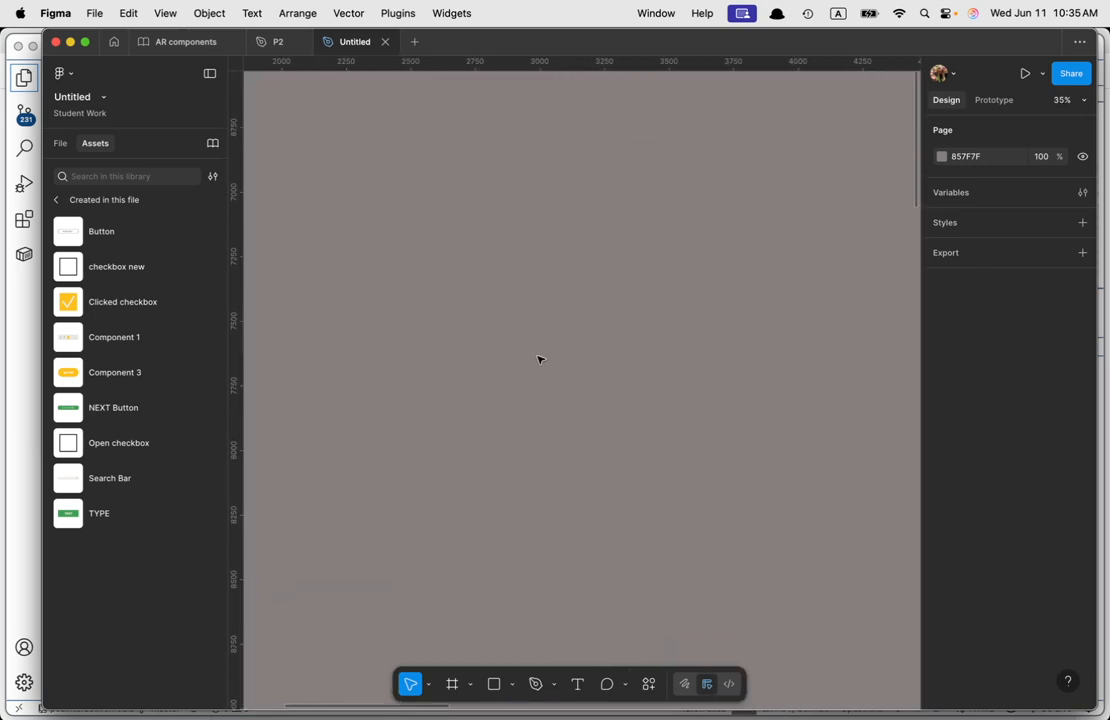
scroll(736, 587, up, 2)
scroll(780, 547, down, 6)
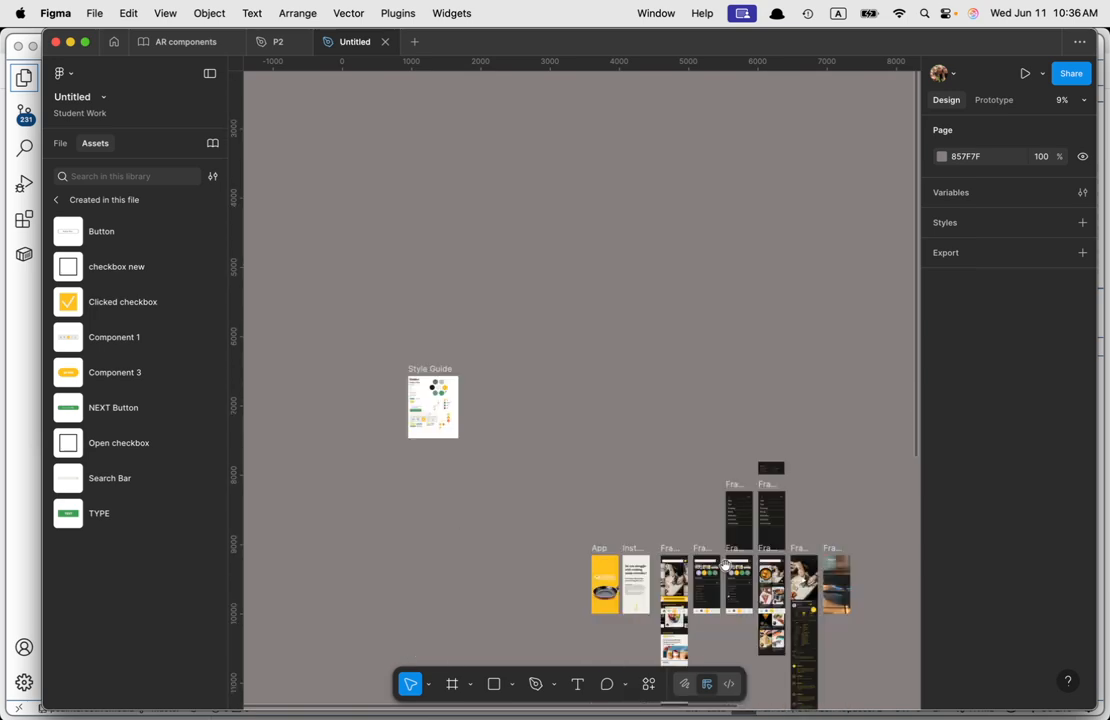
scroll(780, 547, down, 3)
scroll(797, 427, up, 8)
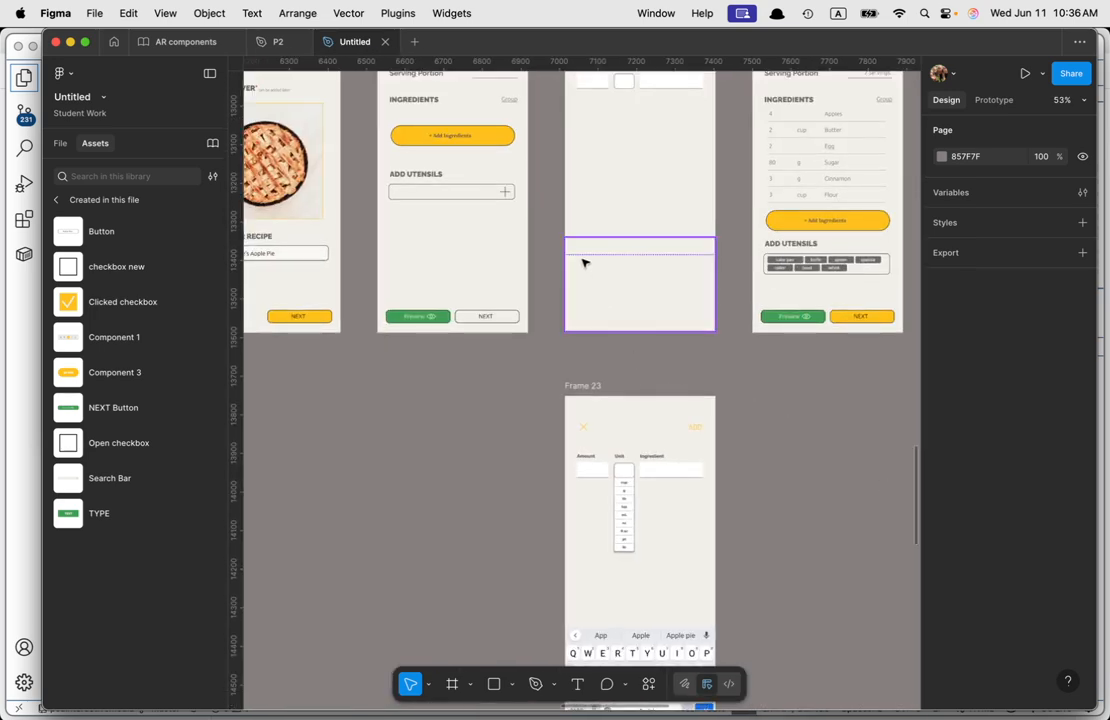
scroll(632, 302, down, 2)
scroll(630, 304, down, 5)
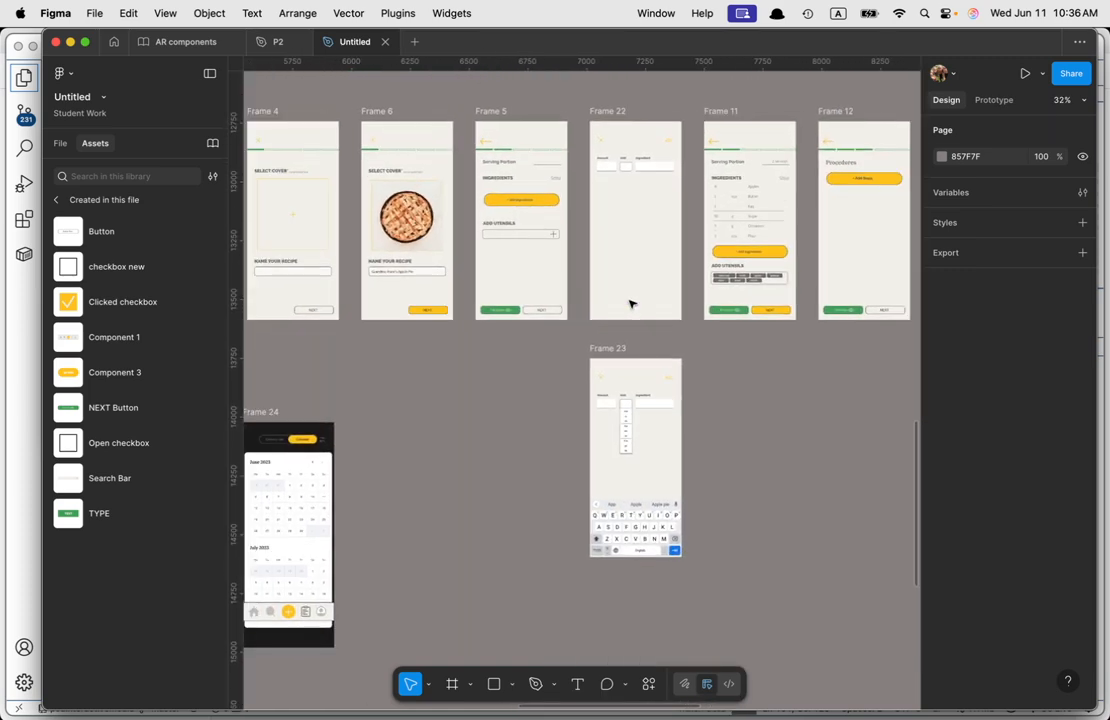
scroll(630, 304, down, 3)
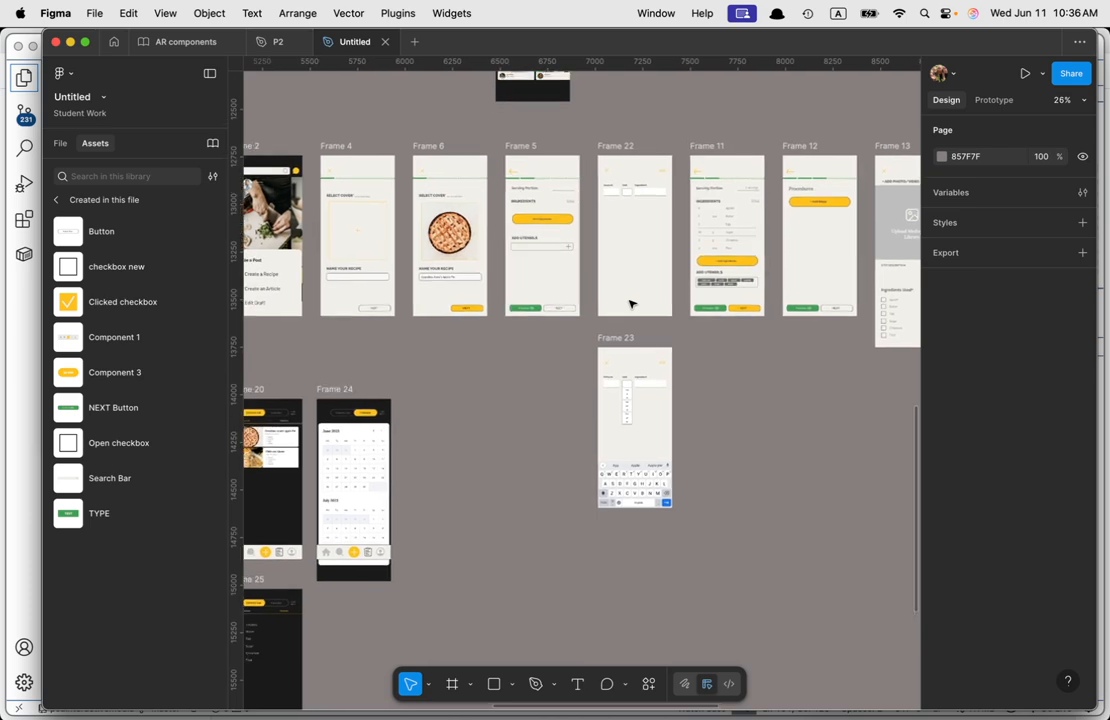
scroll(632, 304, up, 5)
drag(832, 426, 328, 564)
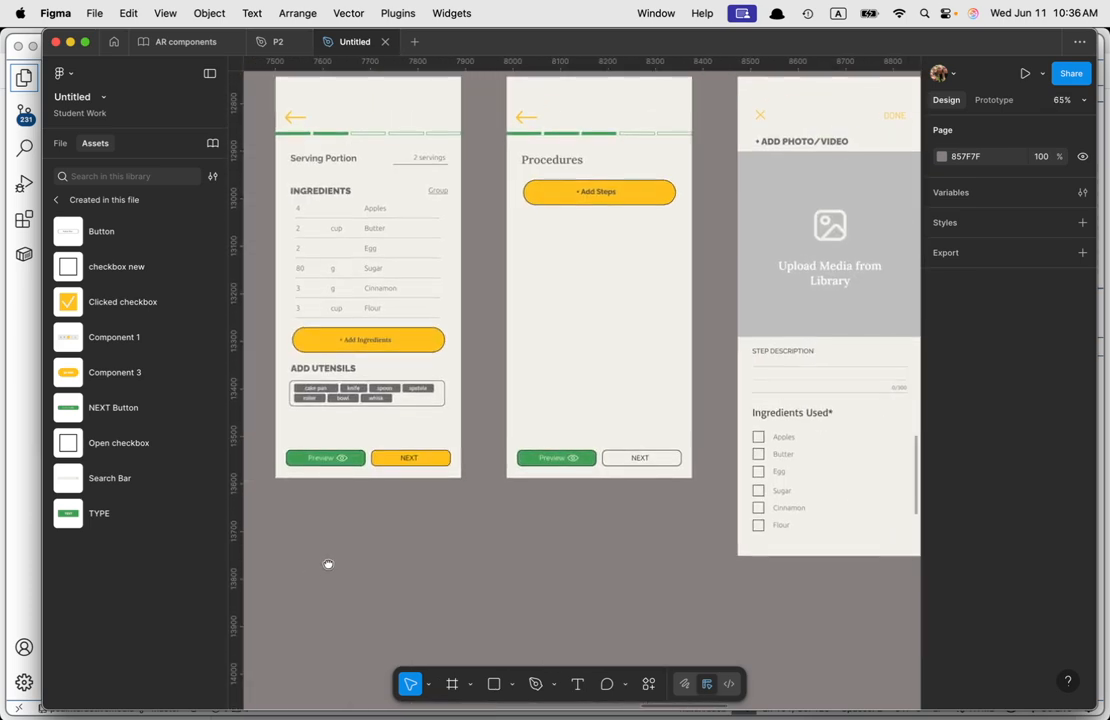
drag(659, 534, 295, 506)
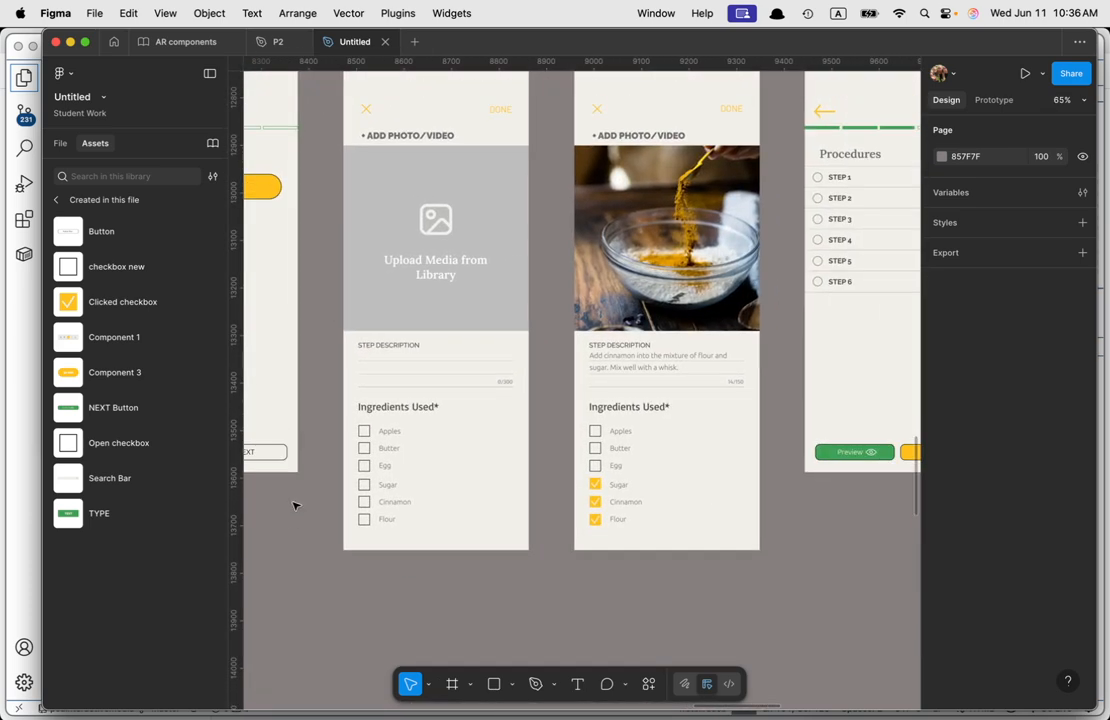
Step: Replace the Apples checkbox rectangle on the Add Photo/Video screen without a photo with the copied checkbox
click(364, 433)
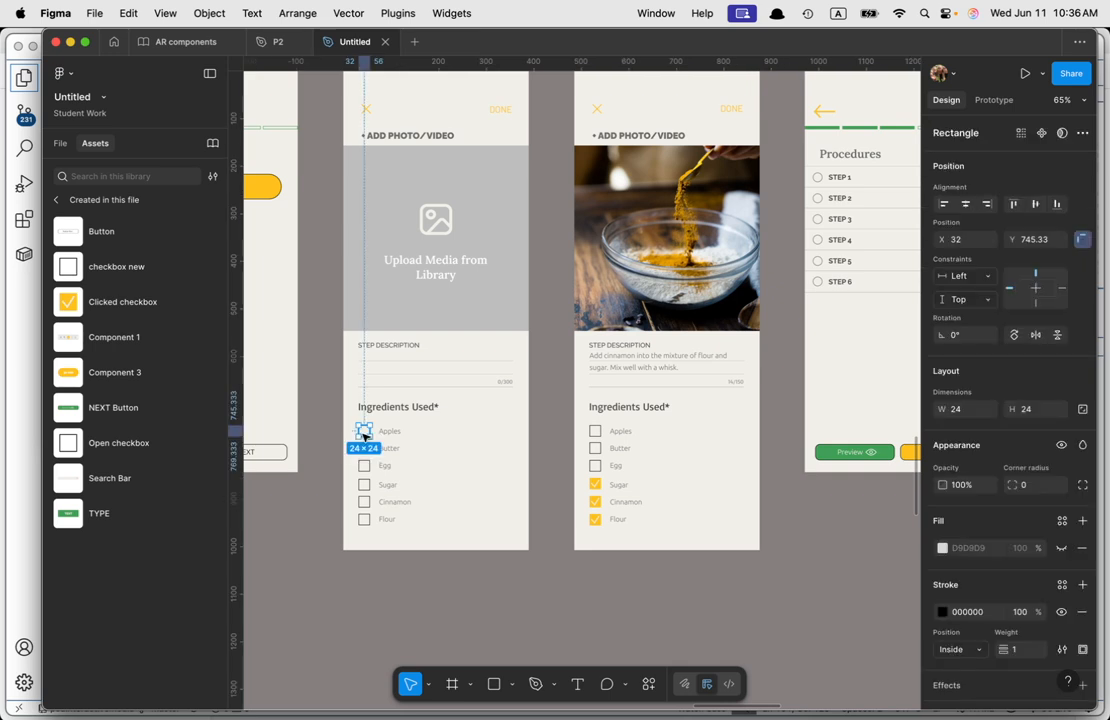
right_click(364, 436)
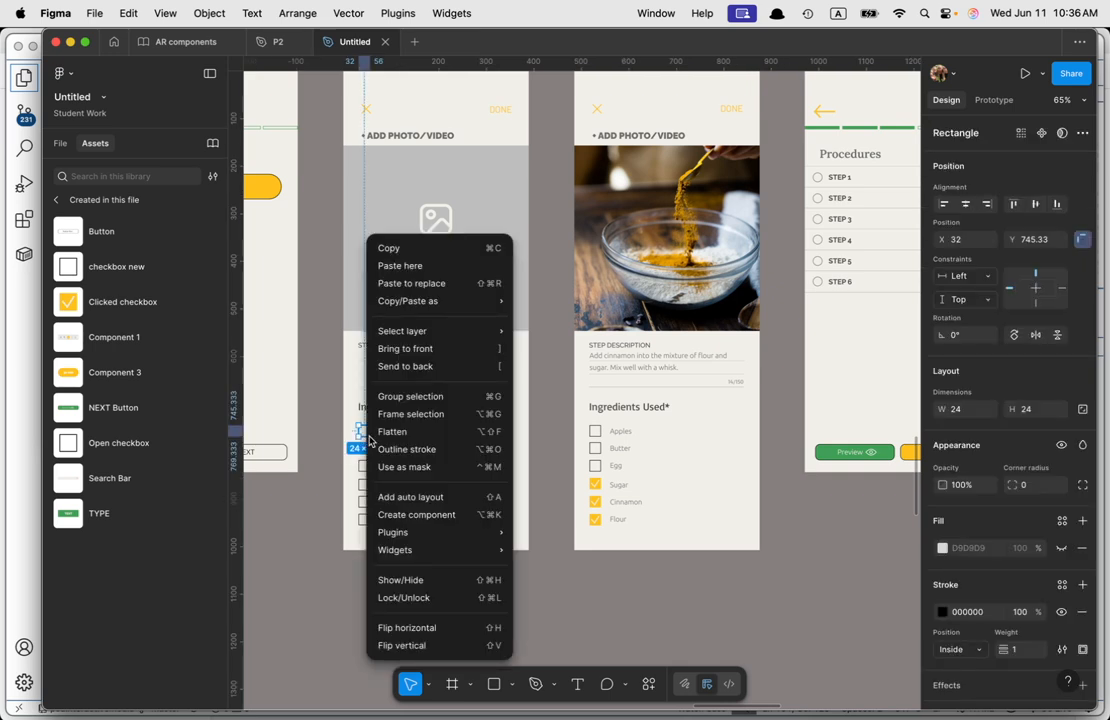
key(Escape)
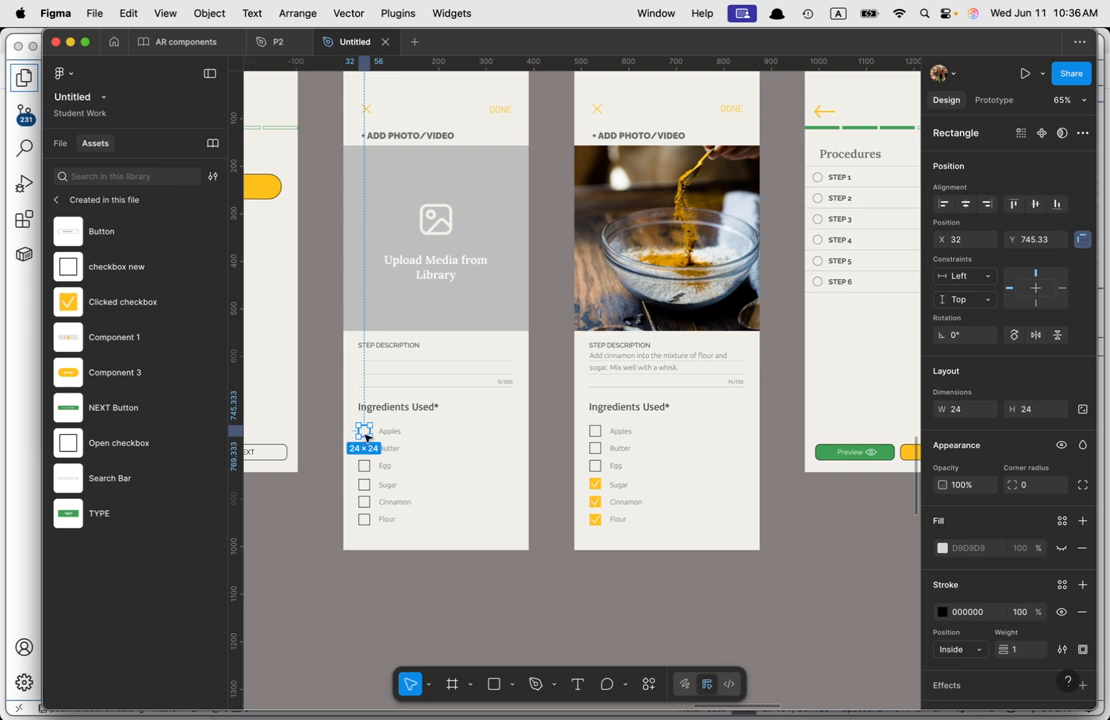
right_click(366, 436)
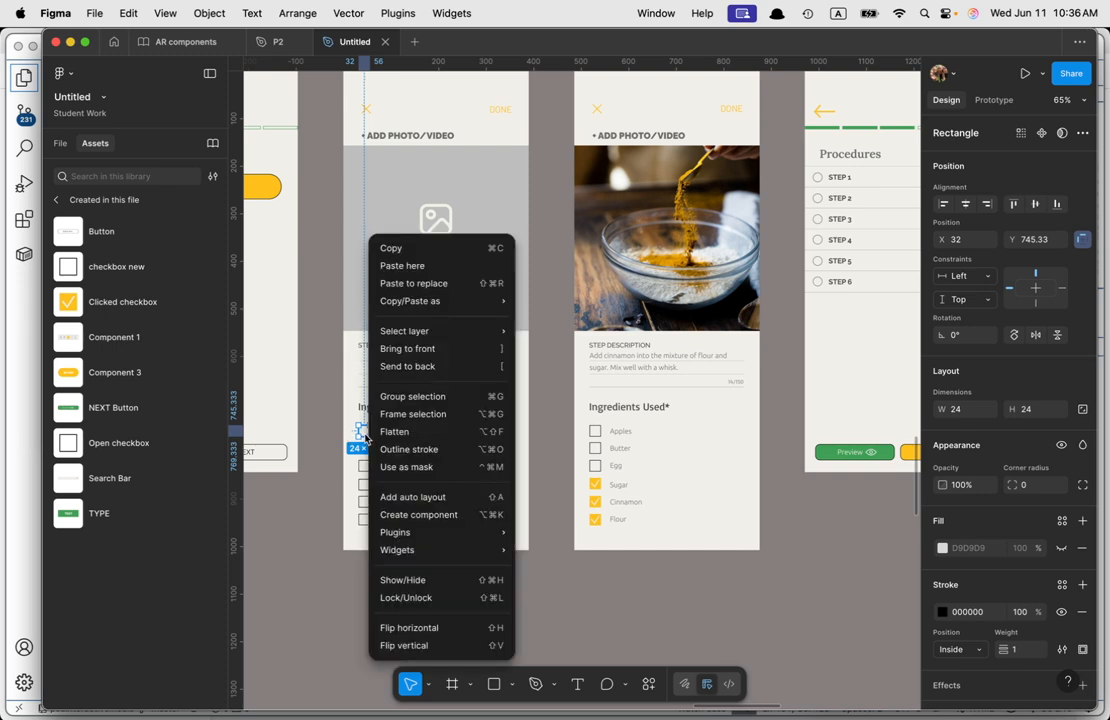
click(438, 283)
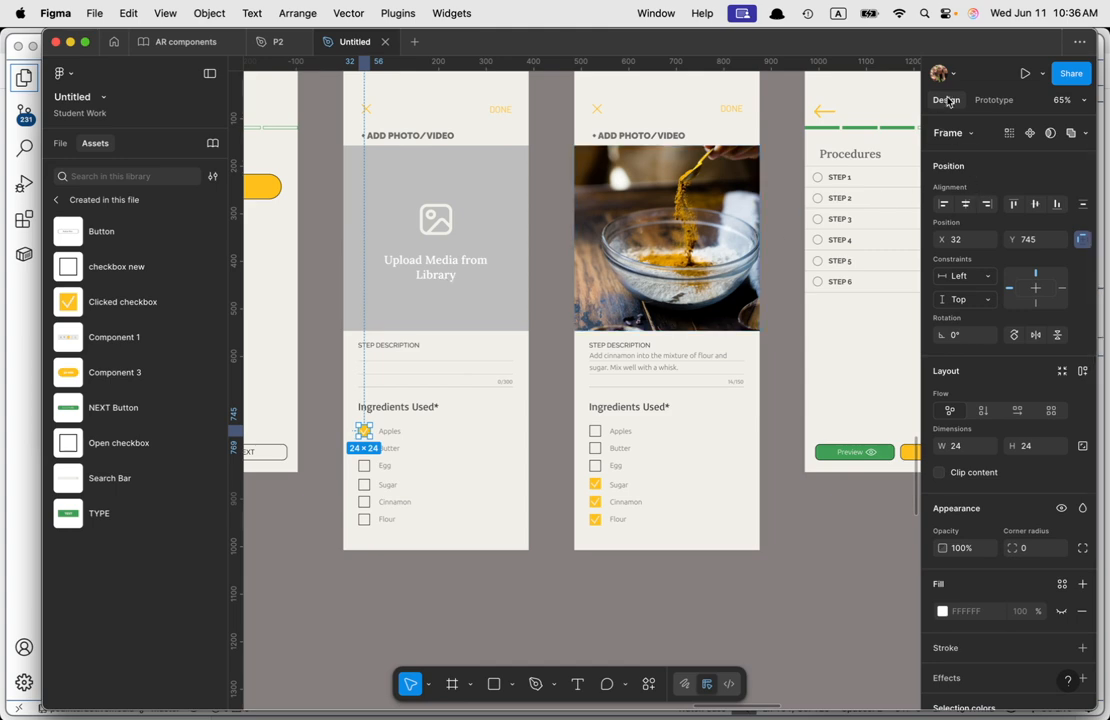
Step: Examine the pasted Apples checkbox's frame properties and its nested layers on the Add Photo/Video screen without a photo
scroll(327, 526, up, 5)
scroll(365, 420, down, 5)
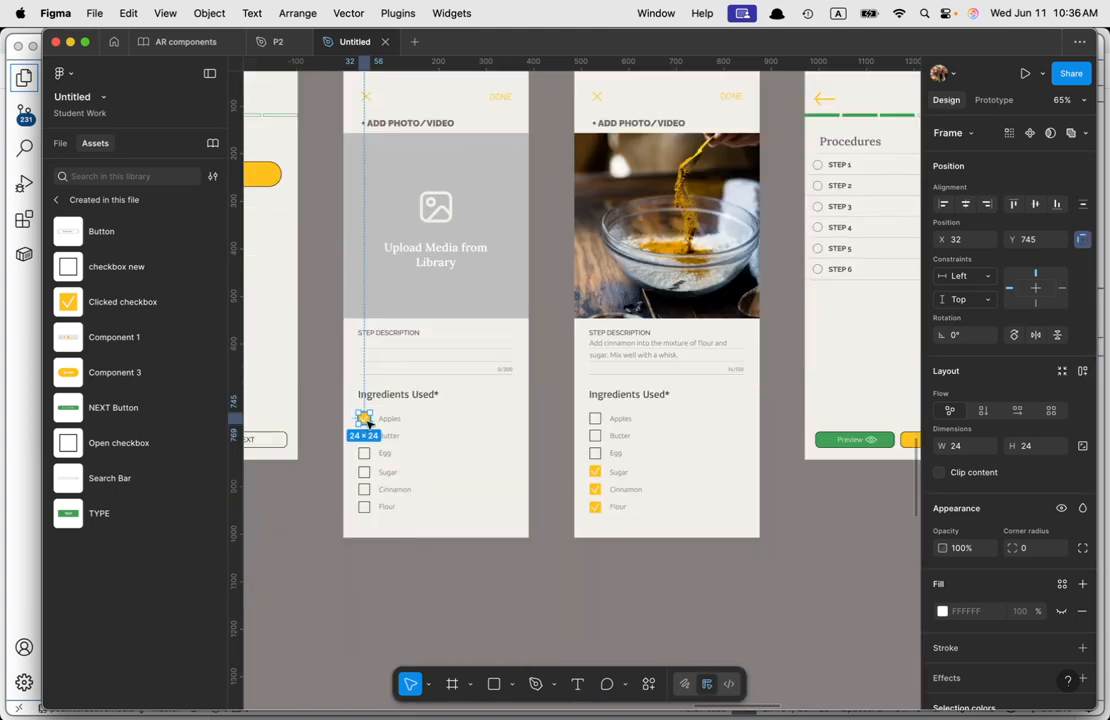
click(969, 139)
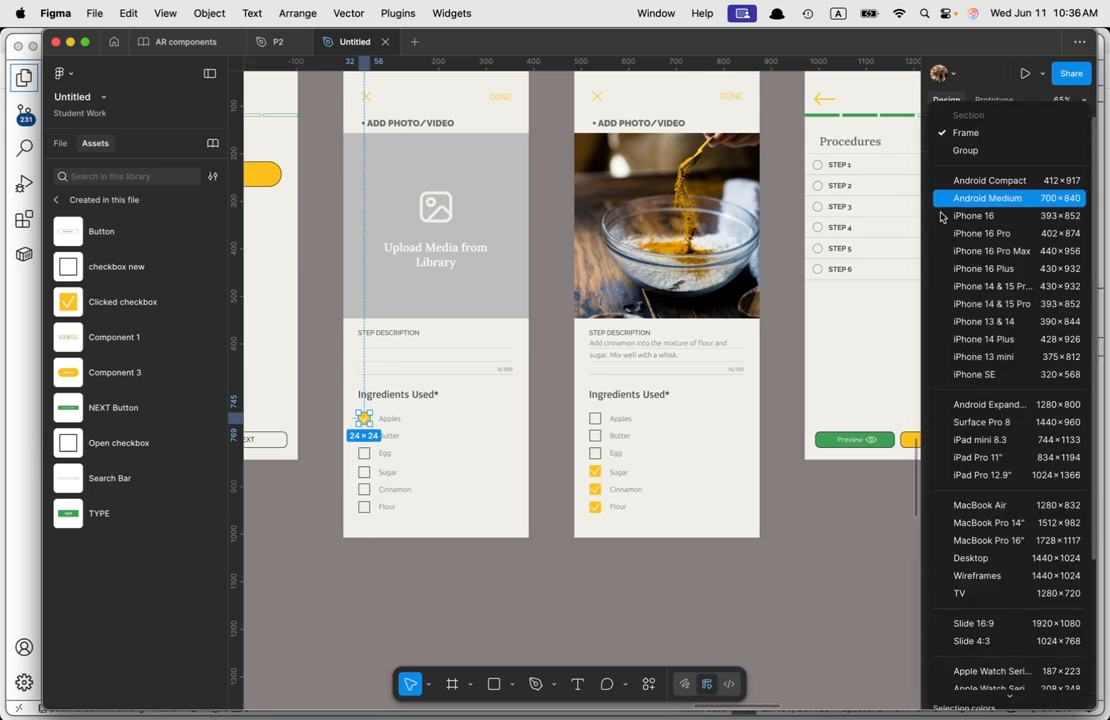
click(515, 578)
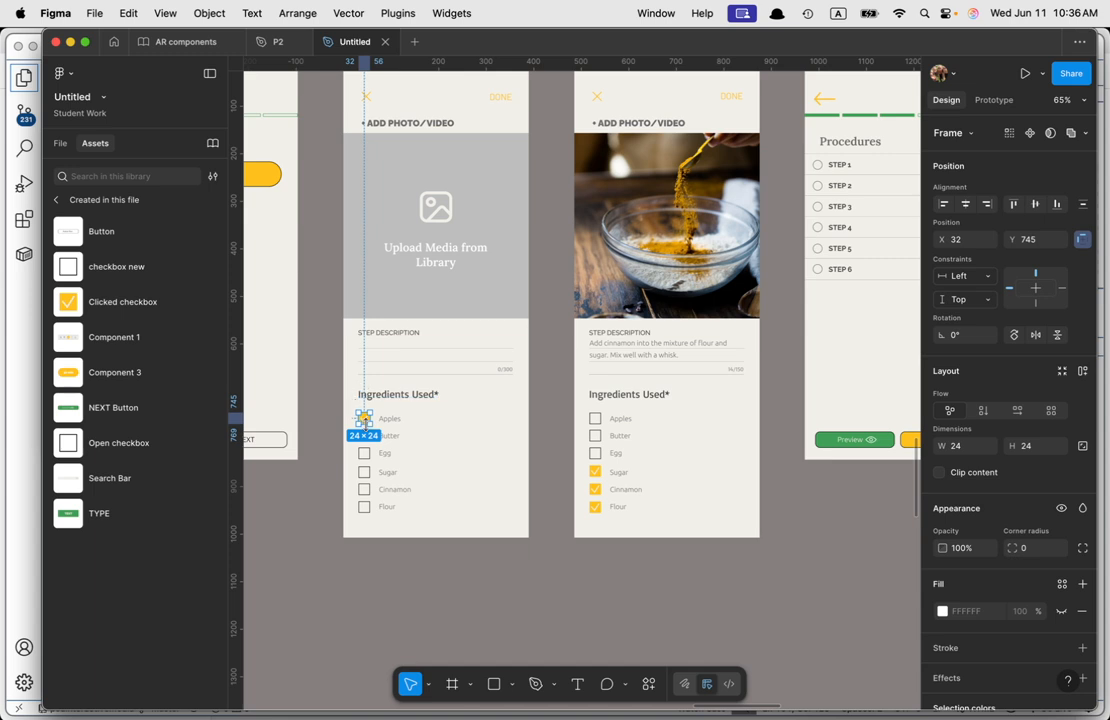
click(60, 143)
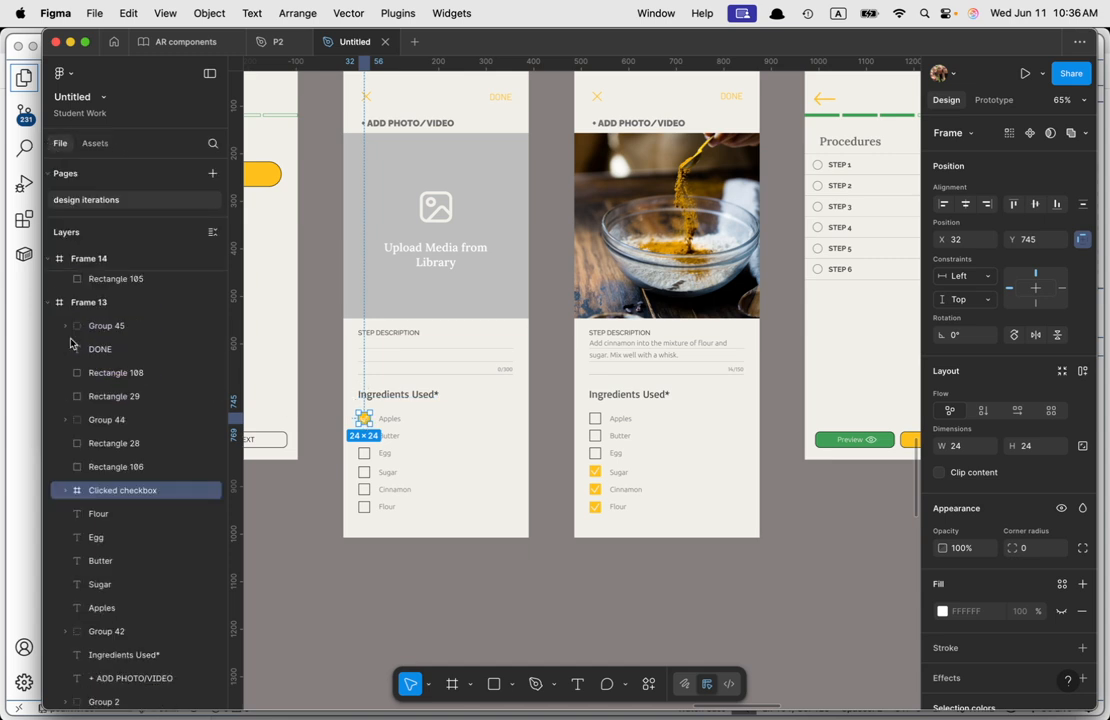
click(63, 491)
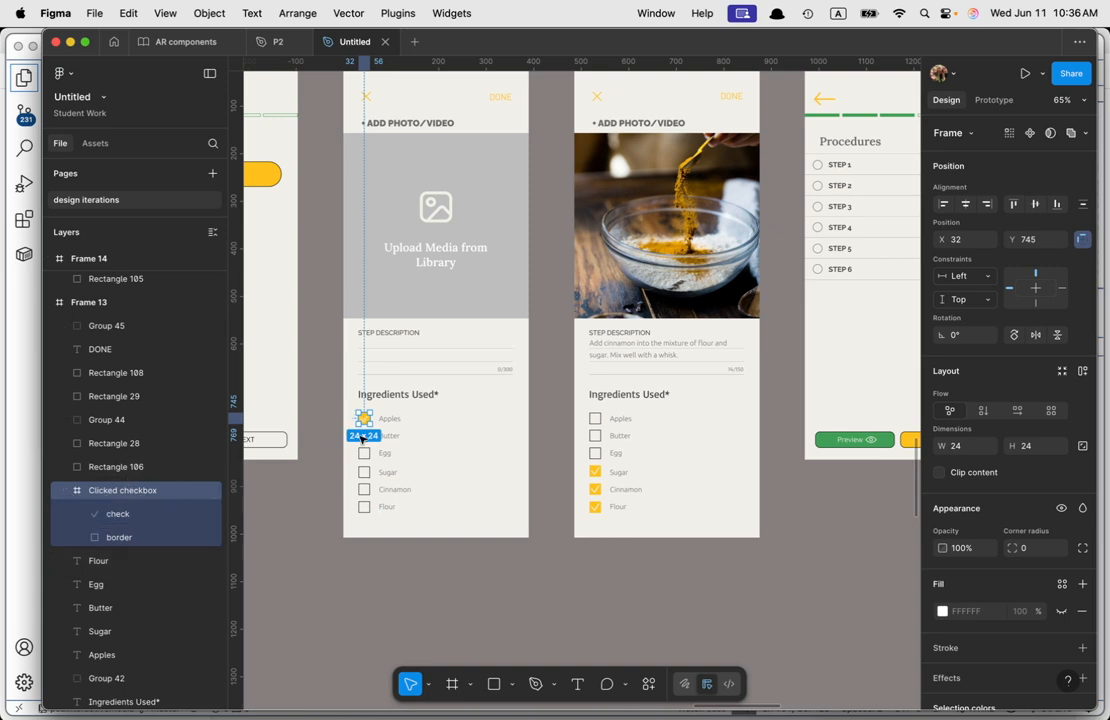
Step: Undo the replacement of the Apples checkbox rectangle on the Add Photo/Video screen without a photo
key(super+z)
key(super+z)
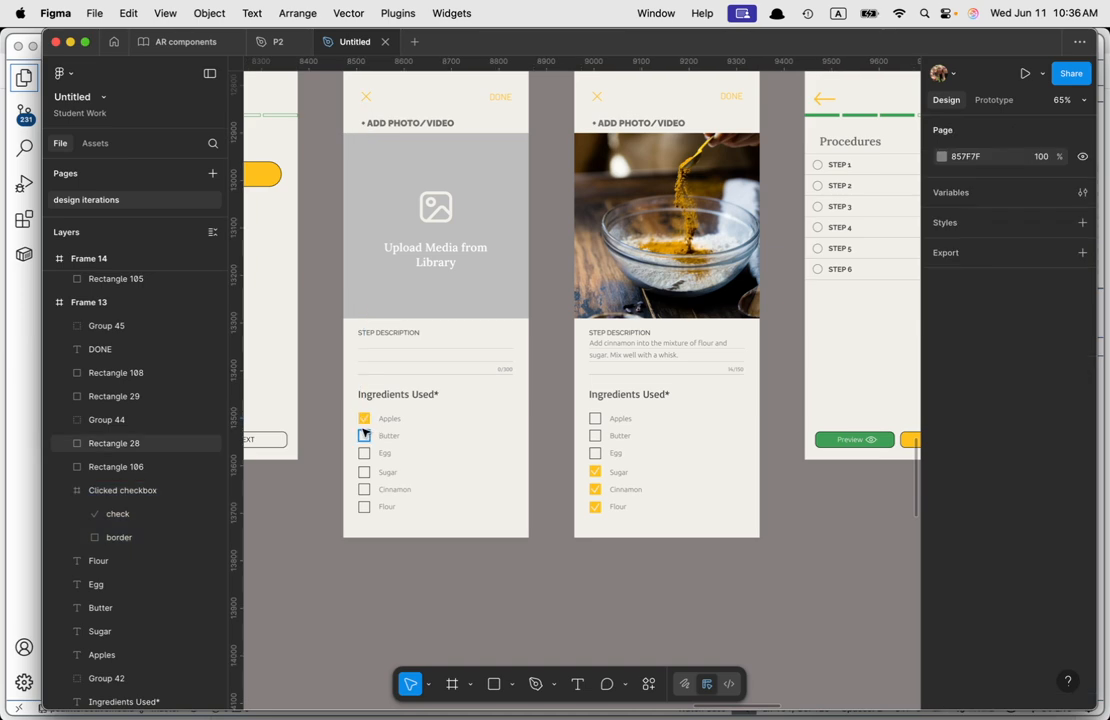
scroll(361, 424, up, 4)
scroll(359, 424, up, 5)
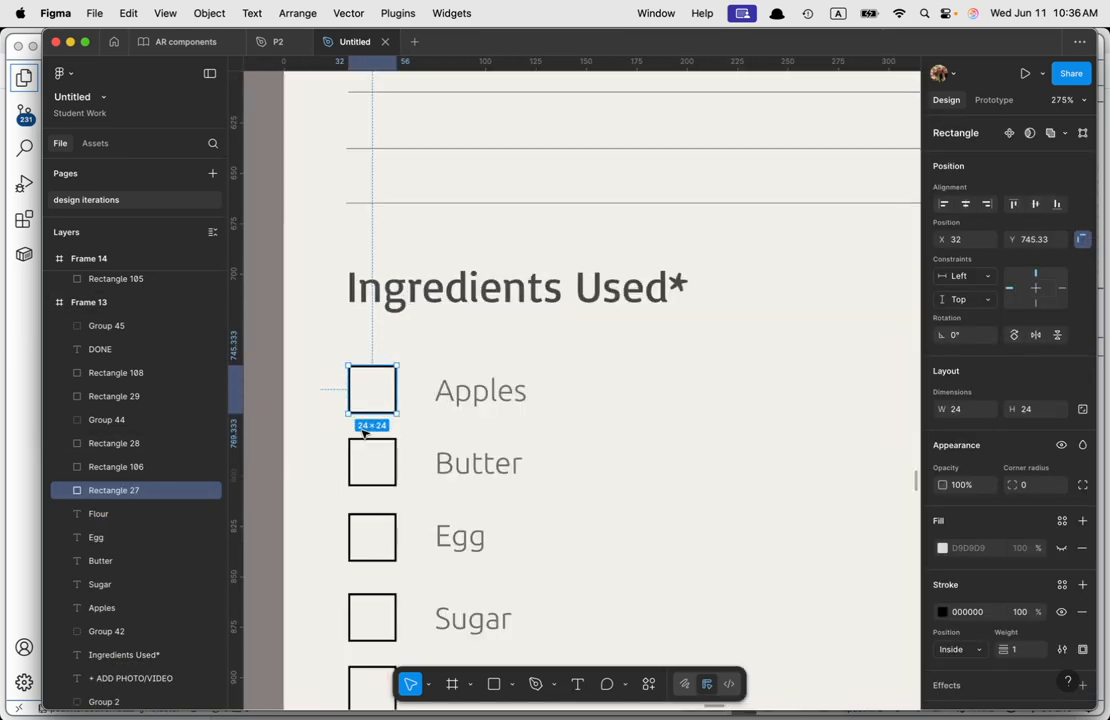
Step: Insert an instance of the checkbox new component and cut it from the canvas for reuse
right_click(372, 400)
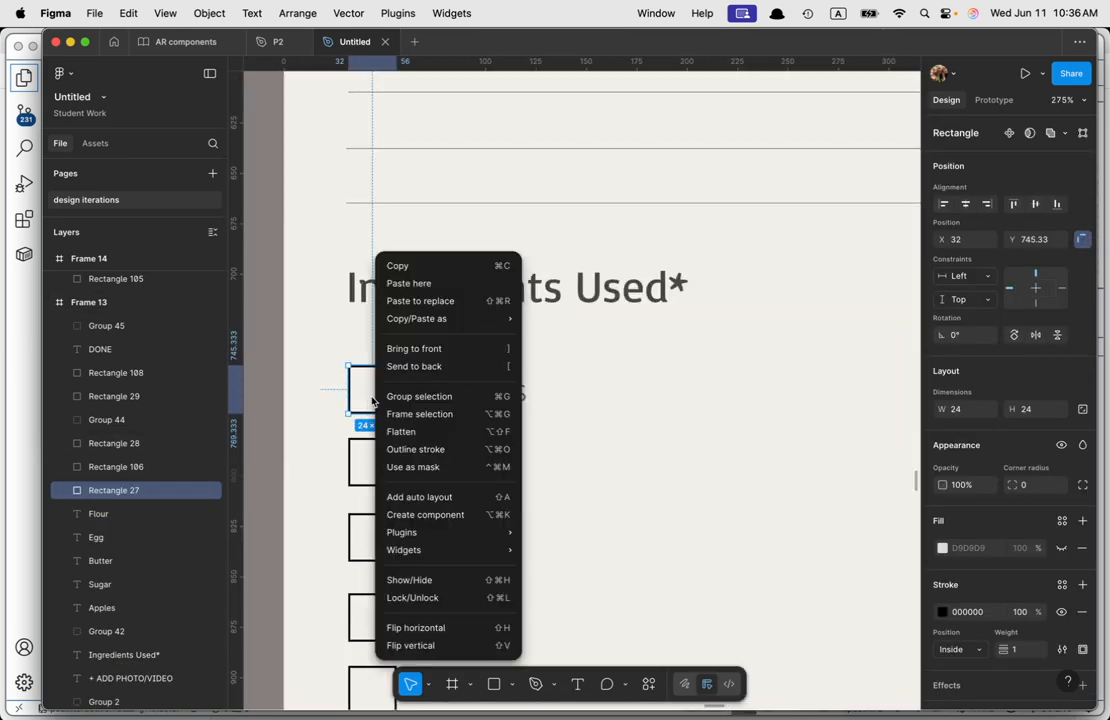
click(99, 147)
click(99, 147)
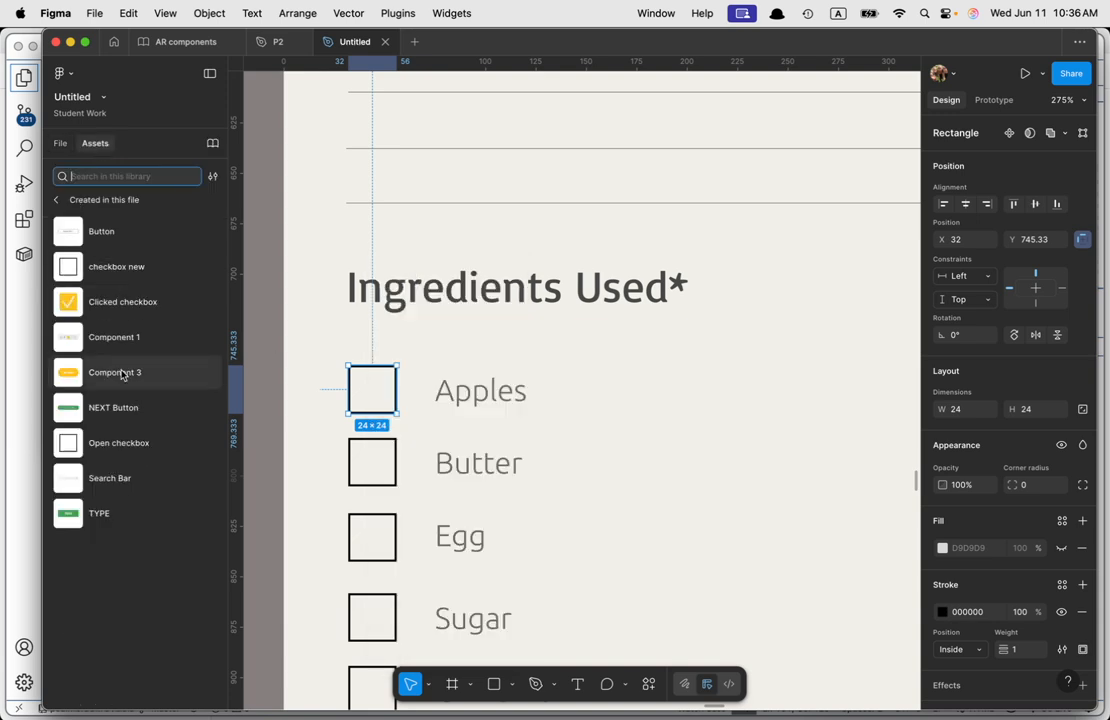
click(115, 306)
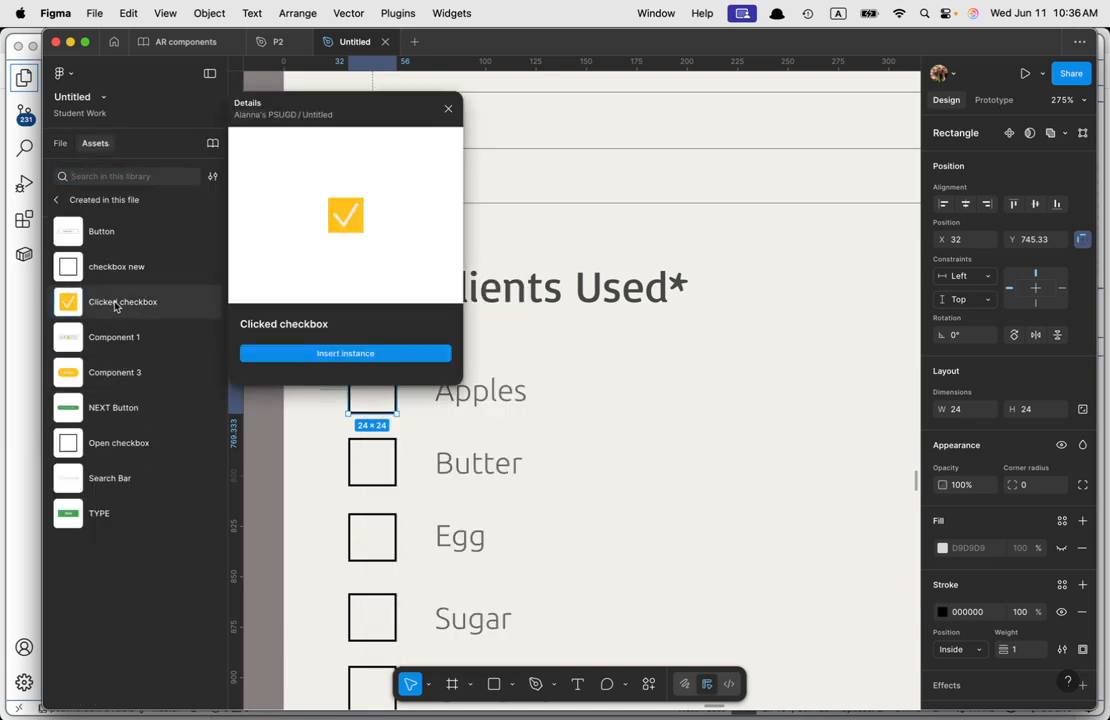
click(448, 109)
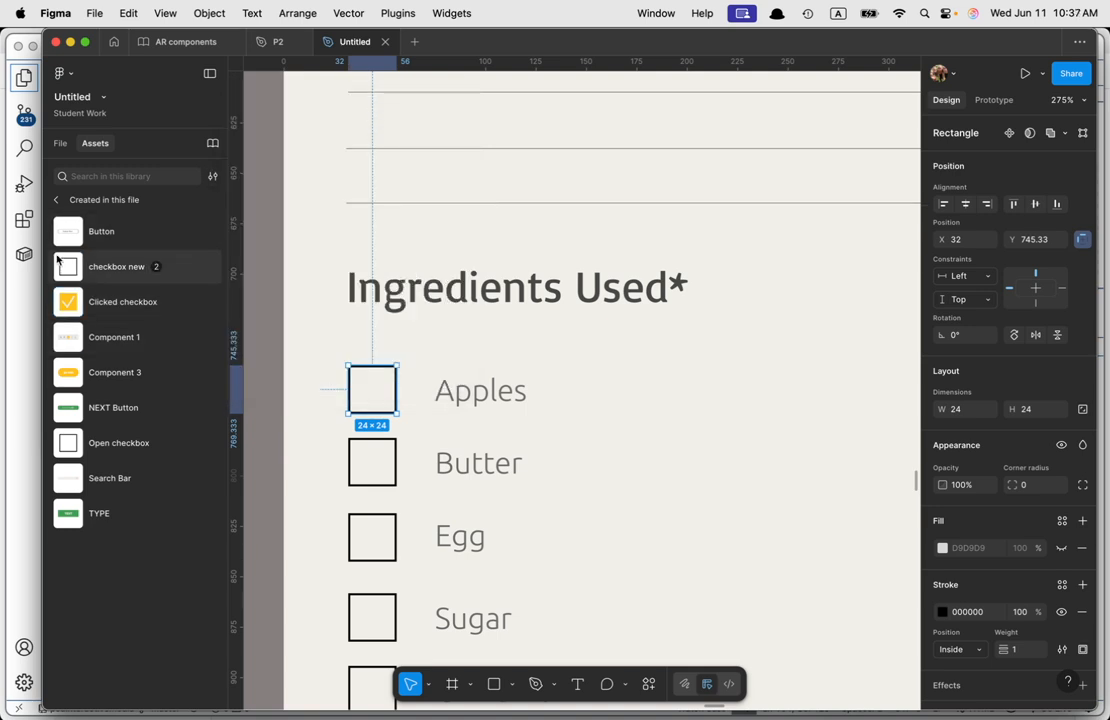
click(115, 271)
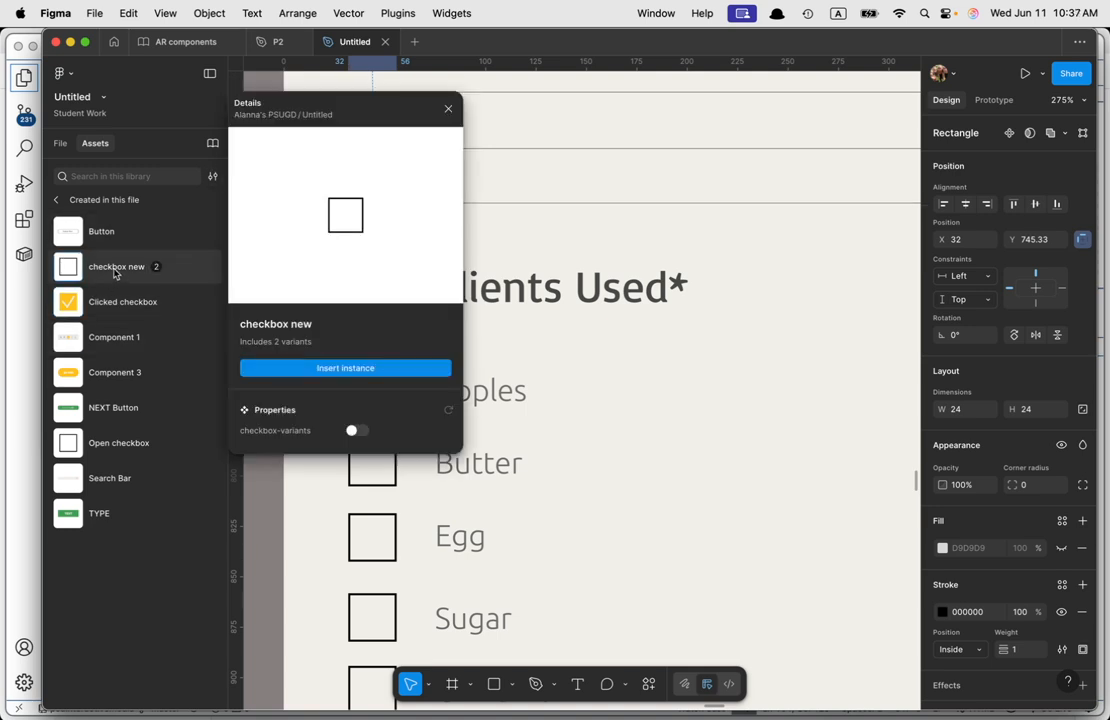
click(350, 368)
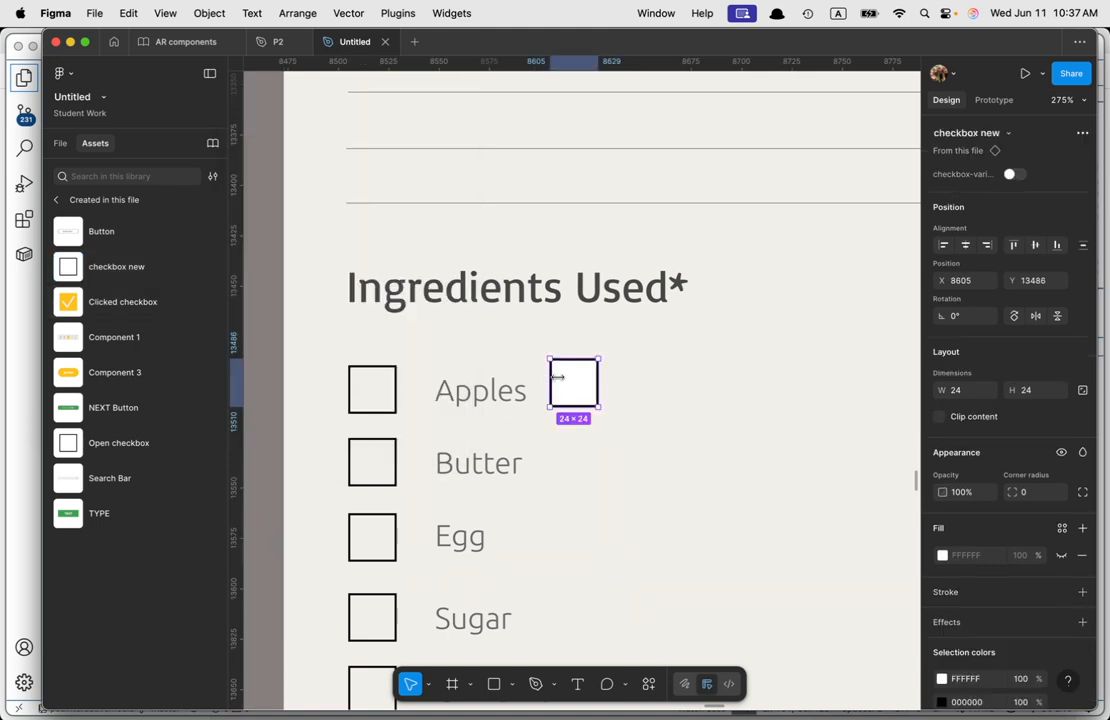
key(Delete)
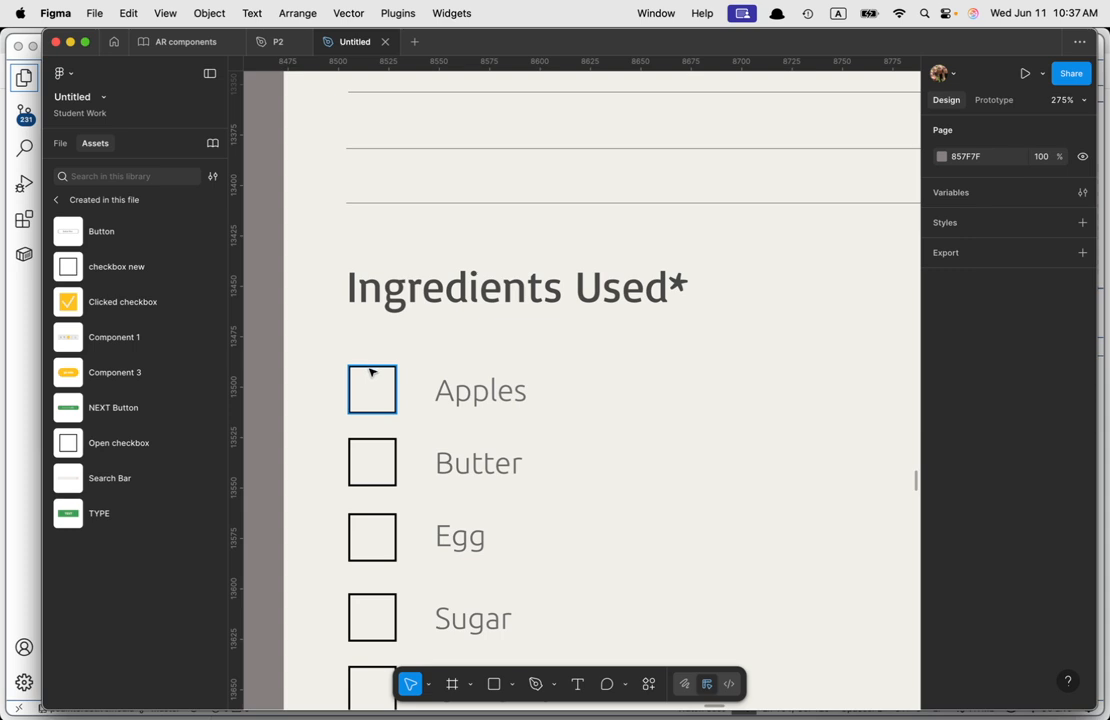
Step: Replace the Apples and Butter checkbox rectangles with the cut checkbox new instance
click(369, 374)
right_click(370, 373)
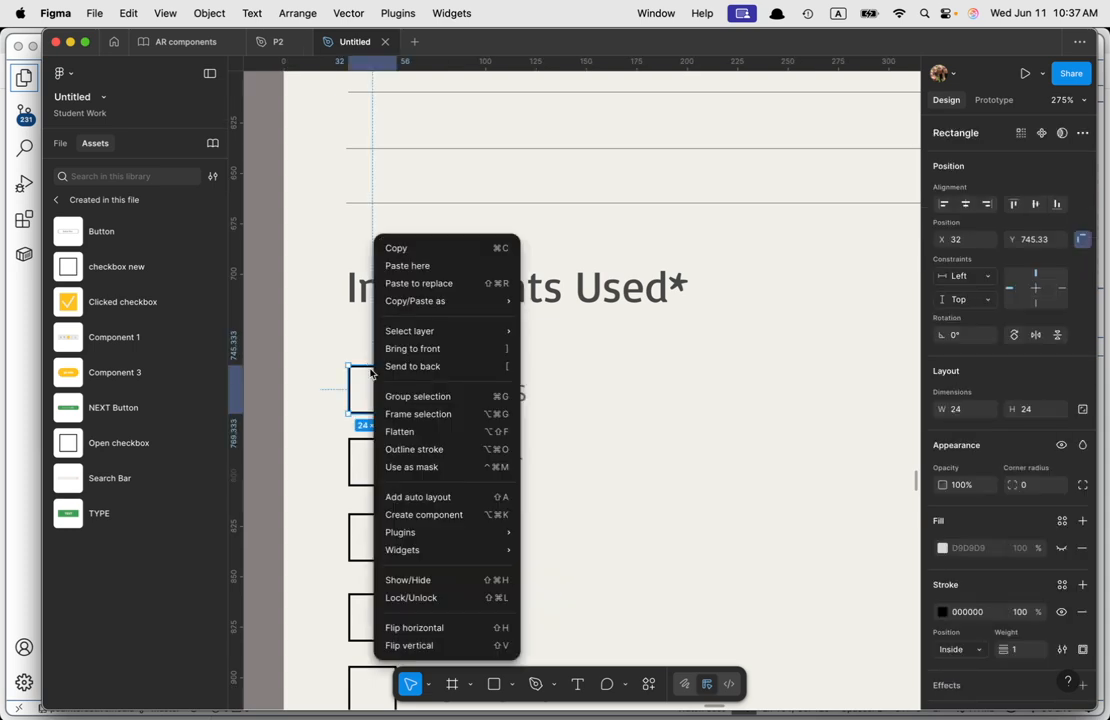
click(425, 284)
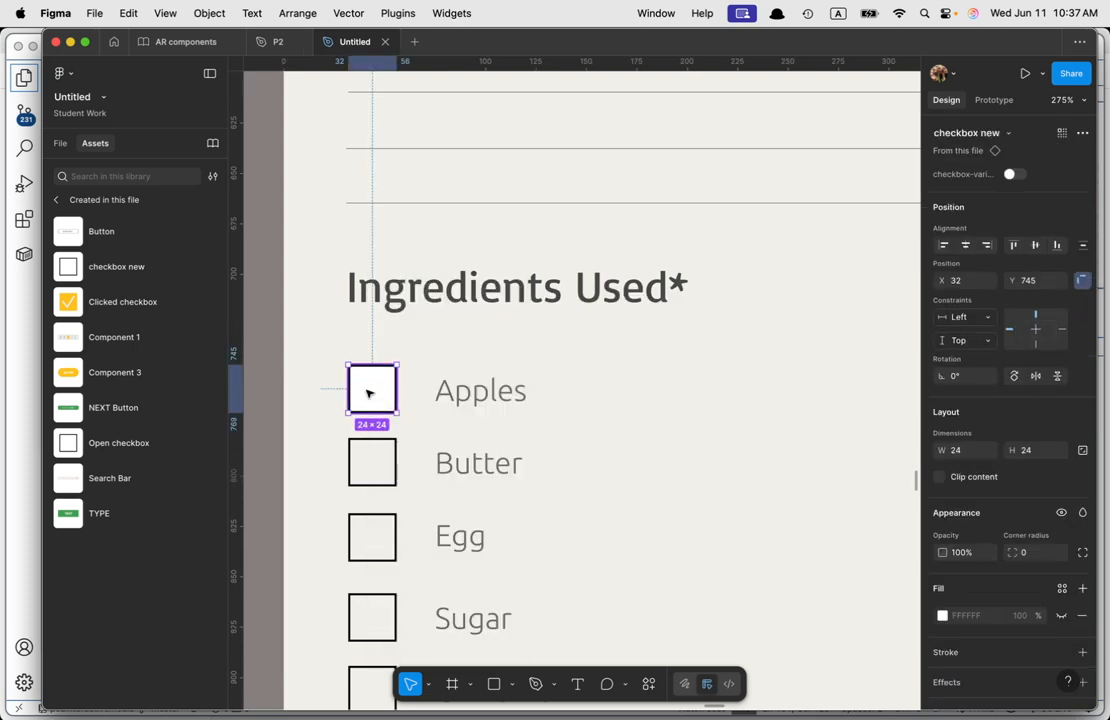
click(379, 442)
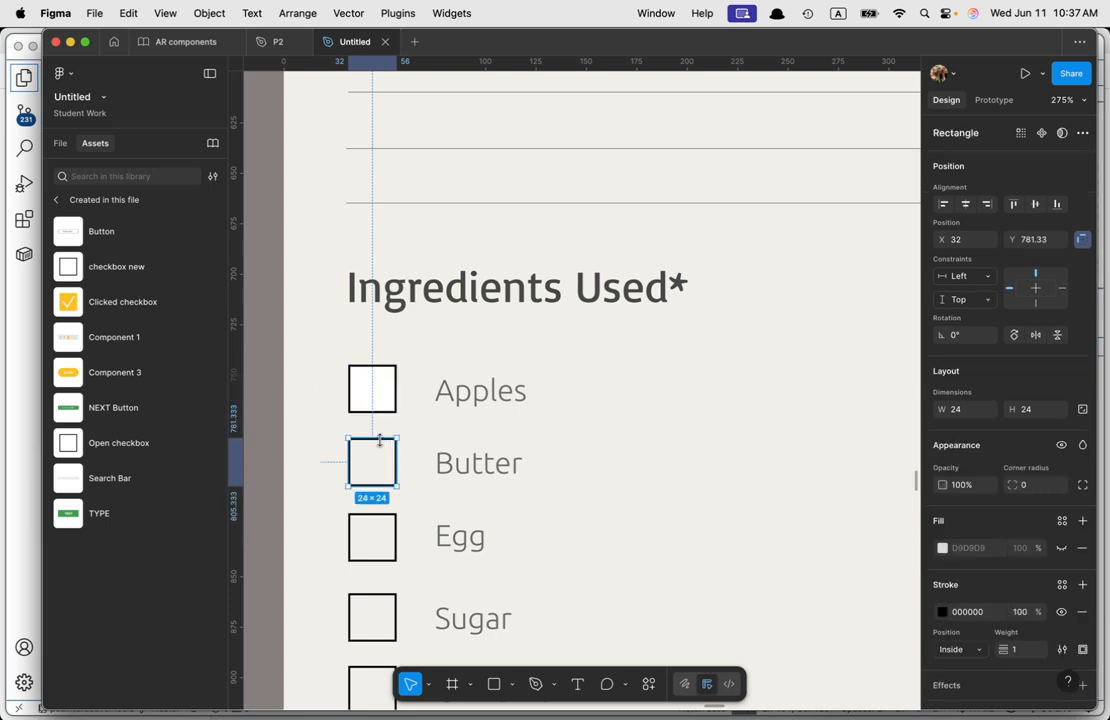
right_click(385, 453)
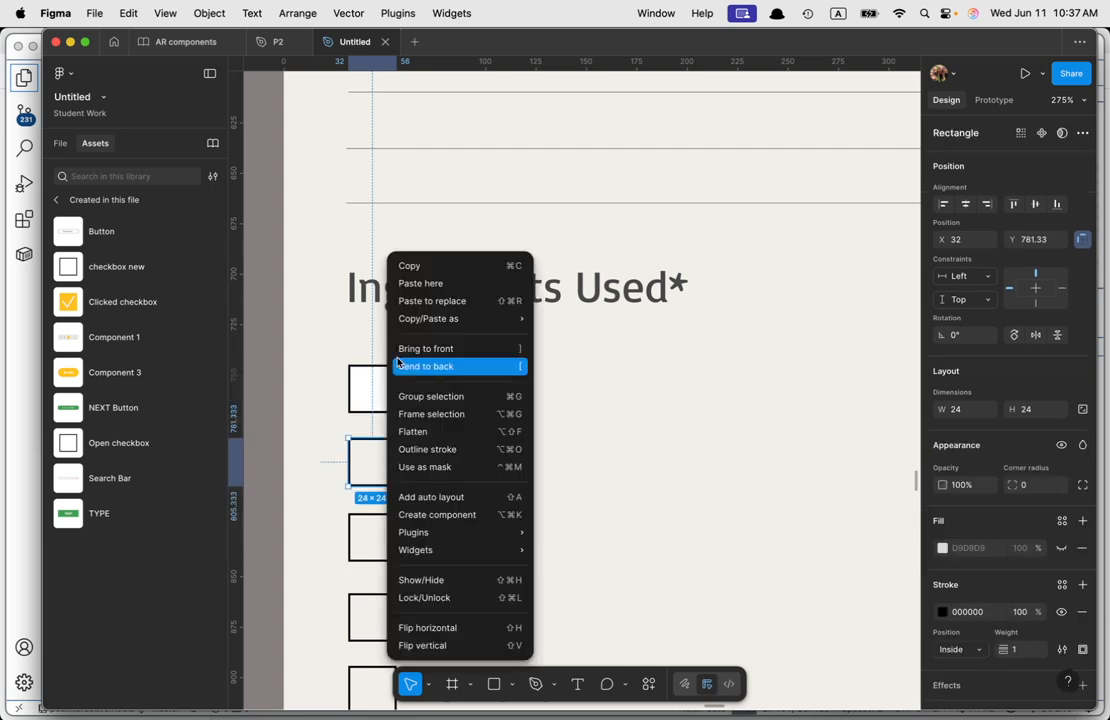
click(414, 304)
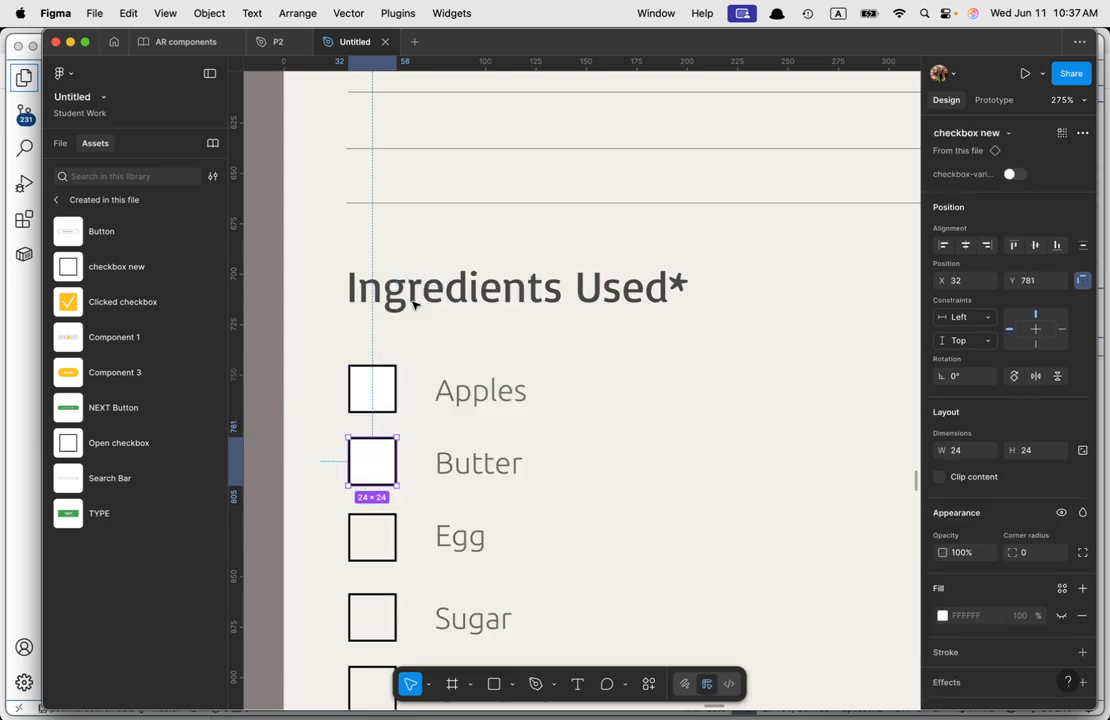
Step: Replace the Egg checkbox rectangle with the checkbox new instance and clear the selection
click(383, 543)
click(388, 518)
right_click(387, 519)
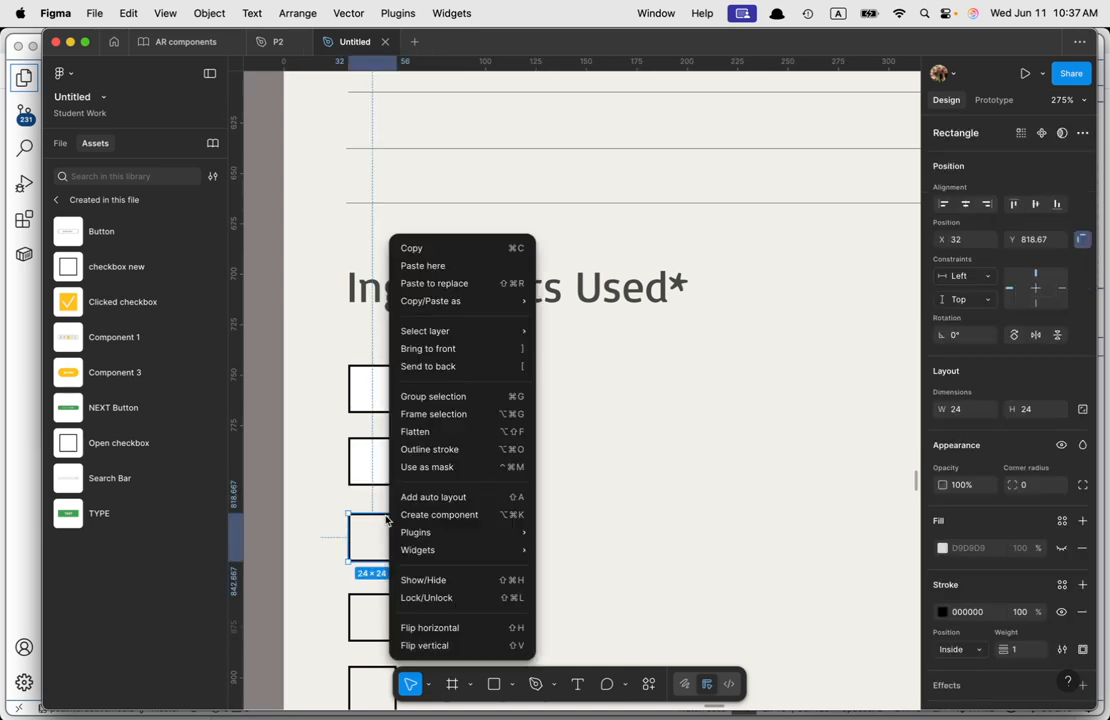
click(421, 284)
scroll(478, 473, down, 1)
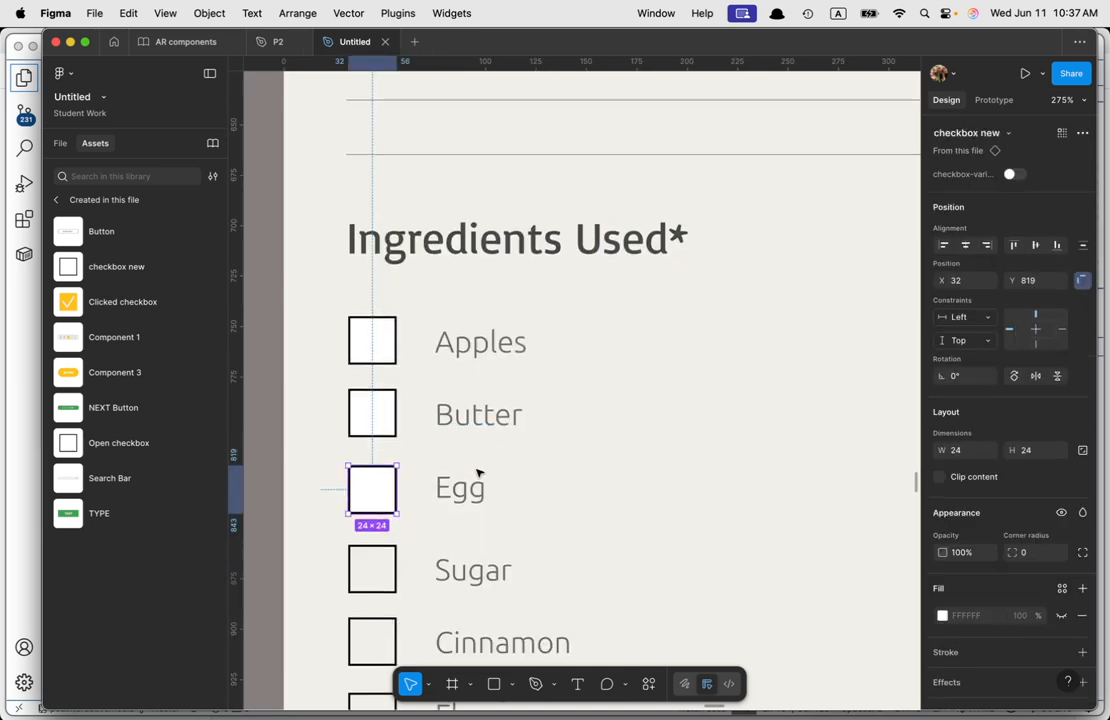
click(610, 492)
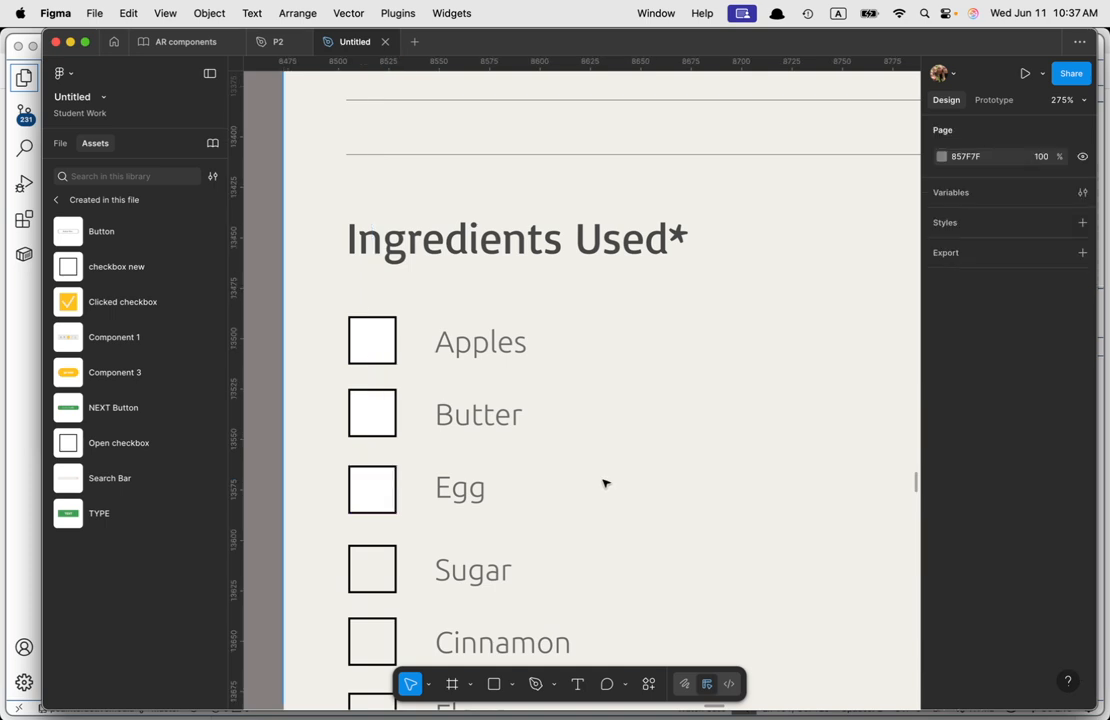
Step: Show the prototype connections and inspect the interaction linking the Cinnamon row to Frame 14
scroll(605, 483, up, 3)
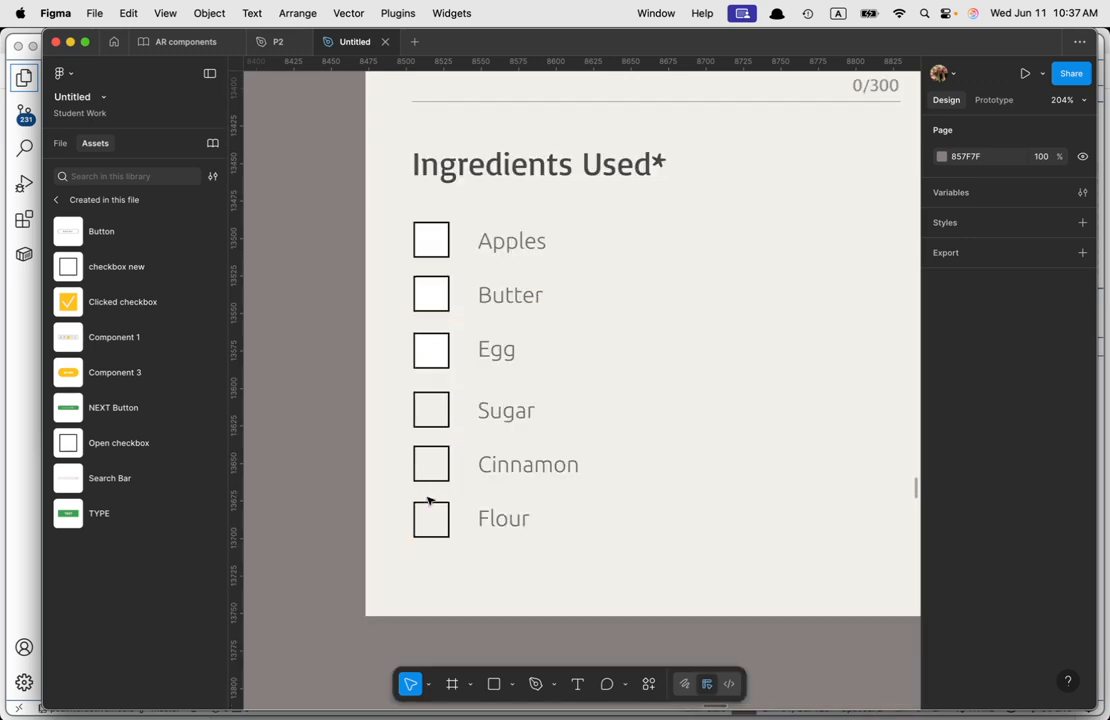
scroll(430, 500, up, 3)
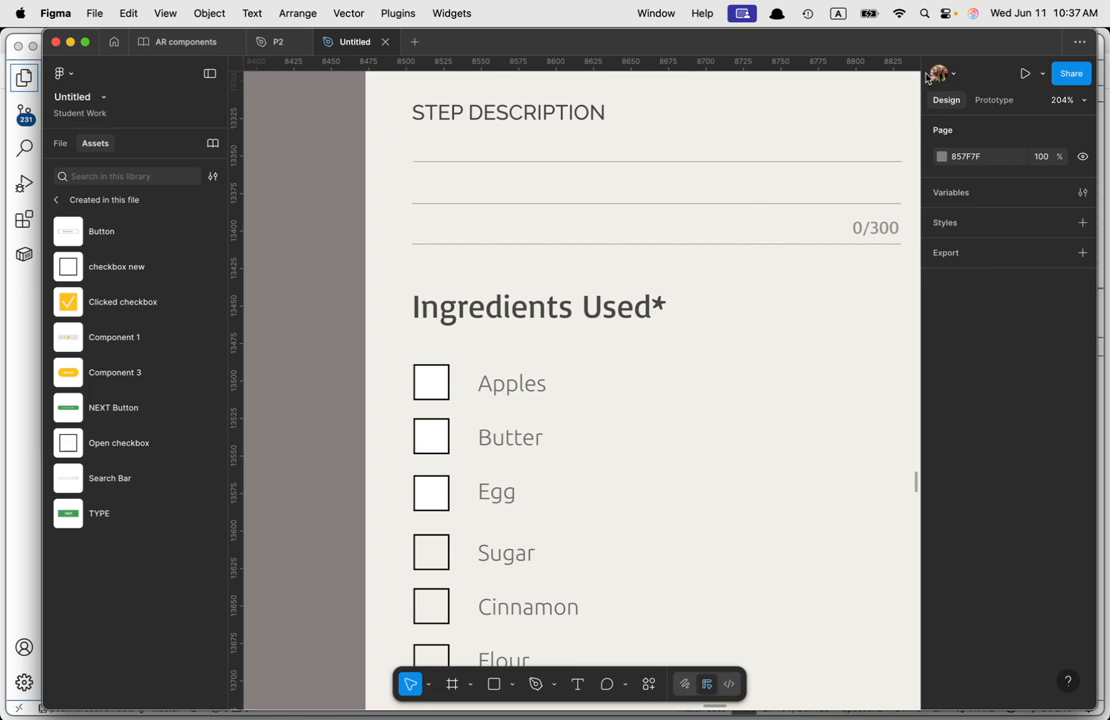
click(993, 103)
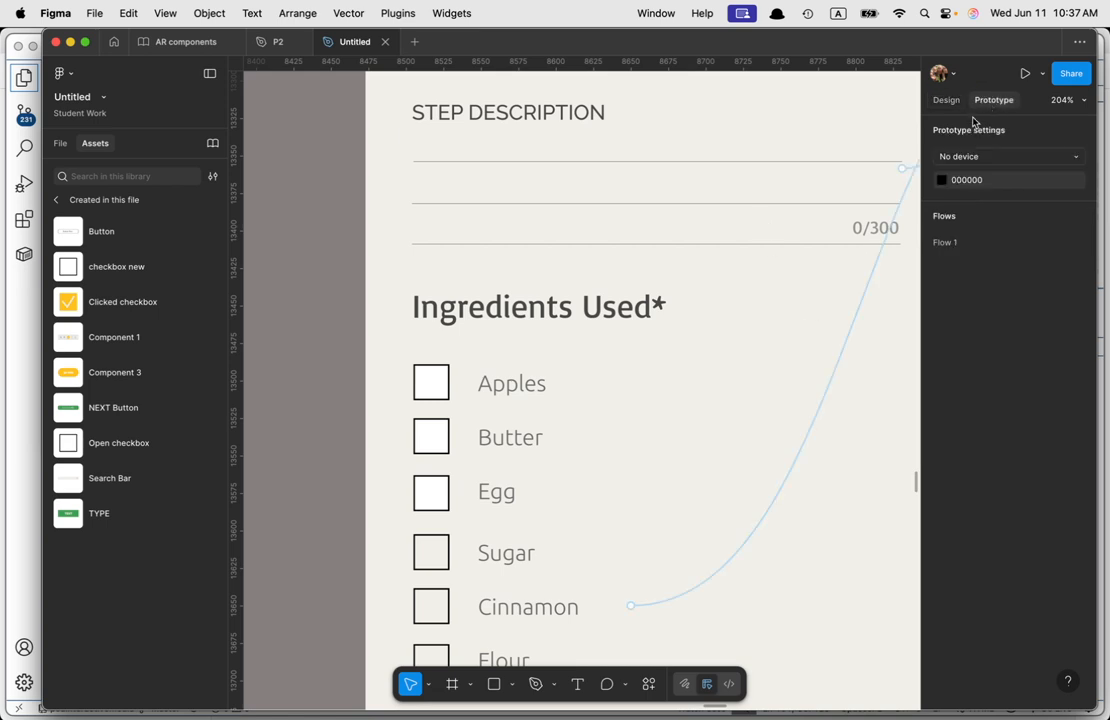
scroll(858, 279, down, 3)
scroll(840, 391, down, 5)
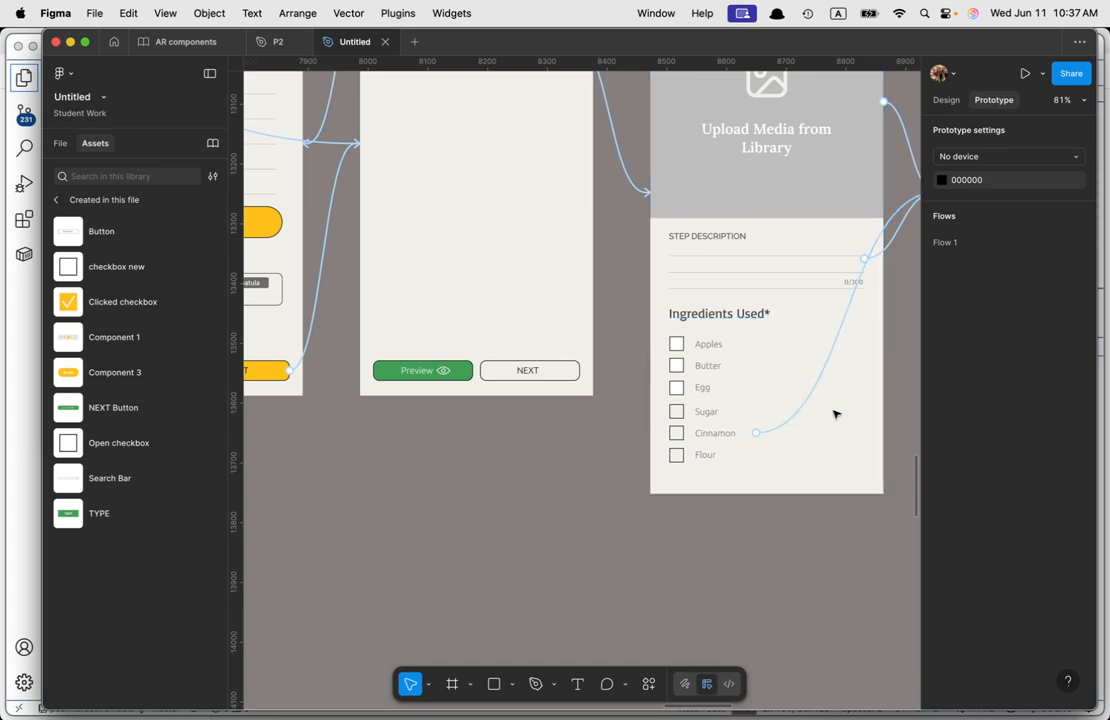
drag(912, 385, 757, 401)
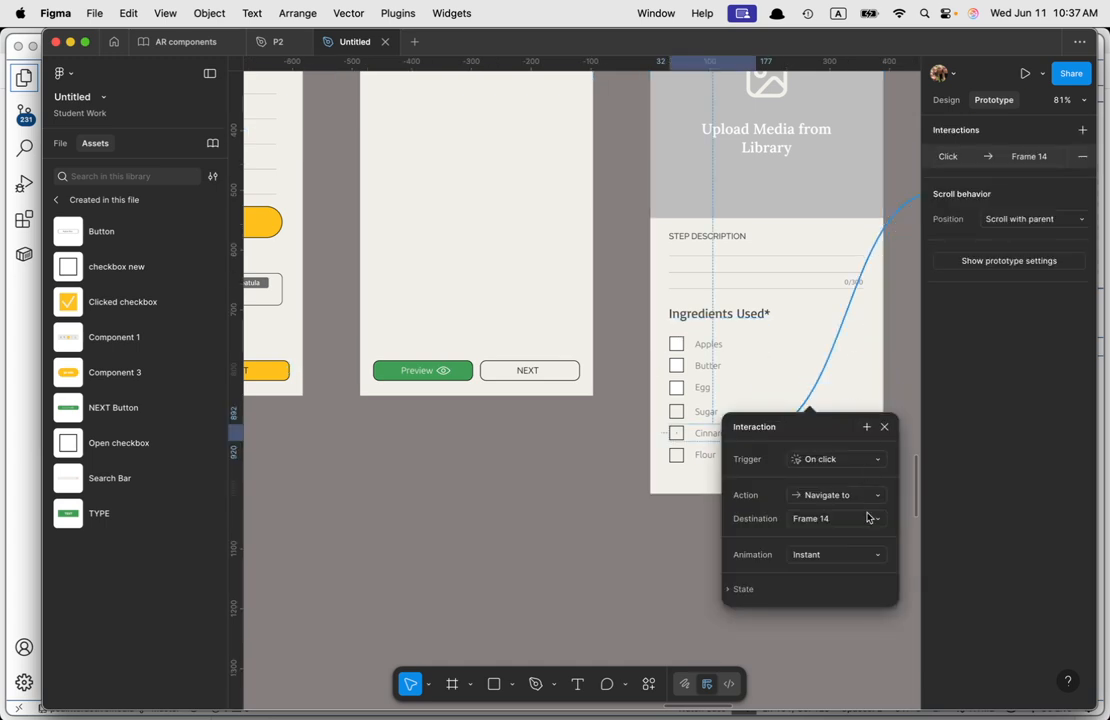
click(884, 427)
Step: Delete the Cinnamon row's connection to Frame 14 and the row itself from the screen without a photo
drag(860, 567, 486, 628)
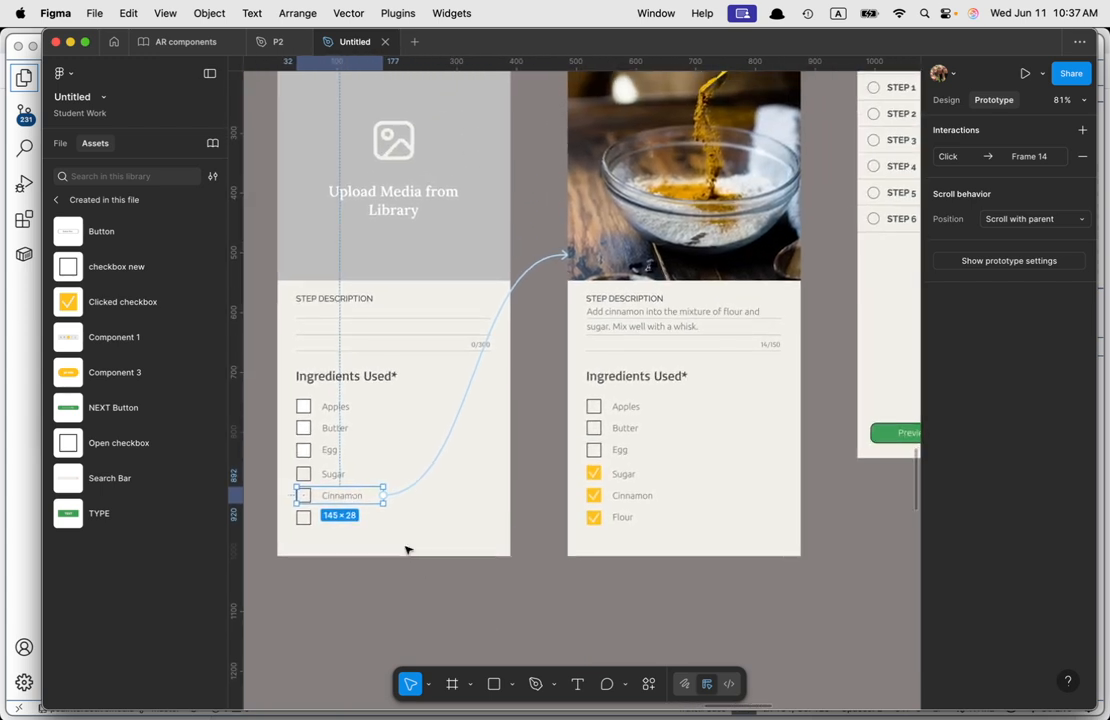
click(421, 480)
key(BackSpace)
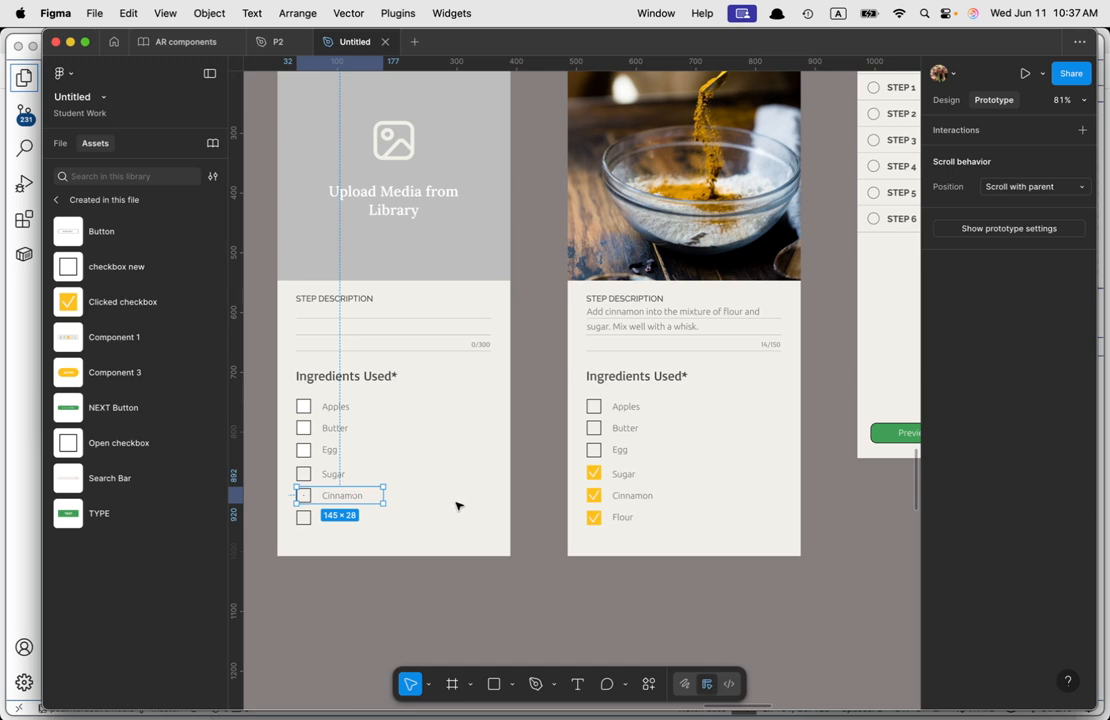
key(BackSpace)
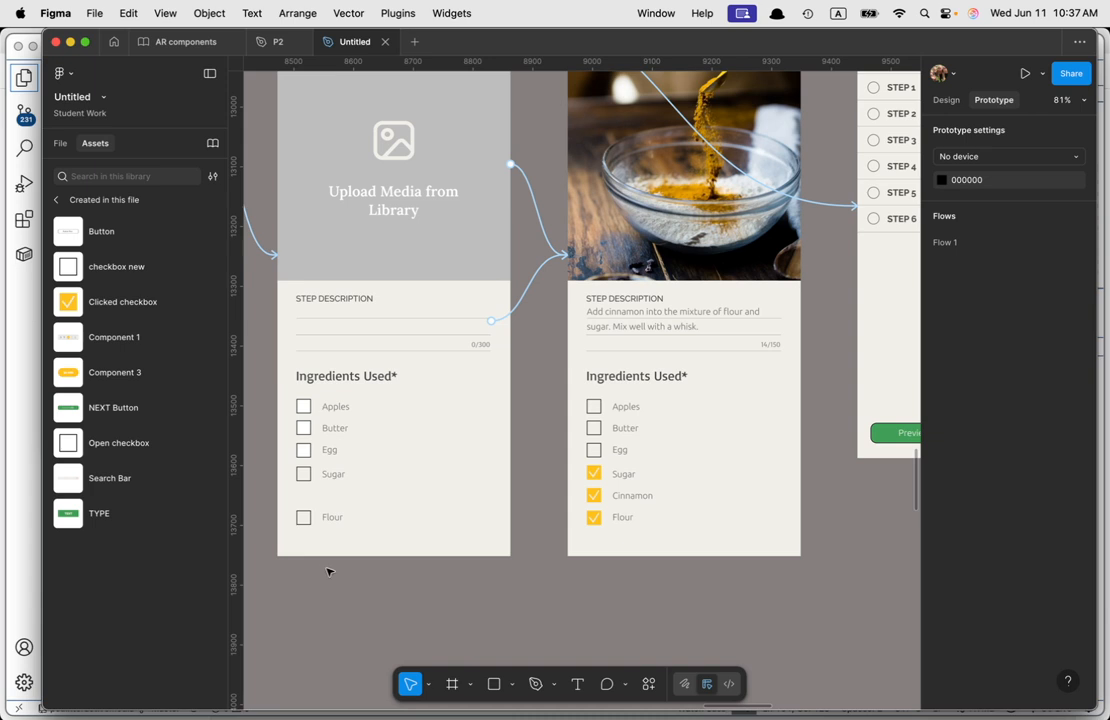
Step: Preview Frame 13 and test its Apples, Butter and Egg checkboxes by switching each one on
scroll(562, 622, left, 5)
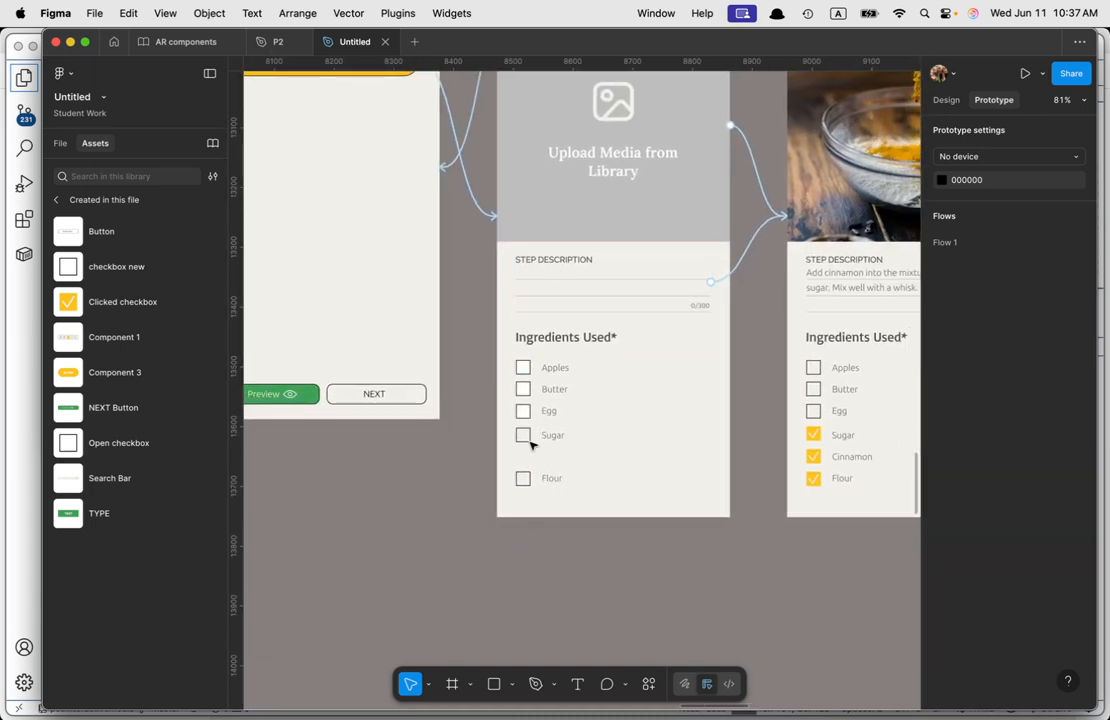
click(523, 367)
scroll(600, 400, up, 3)
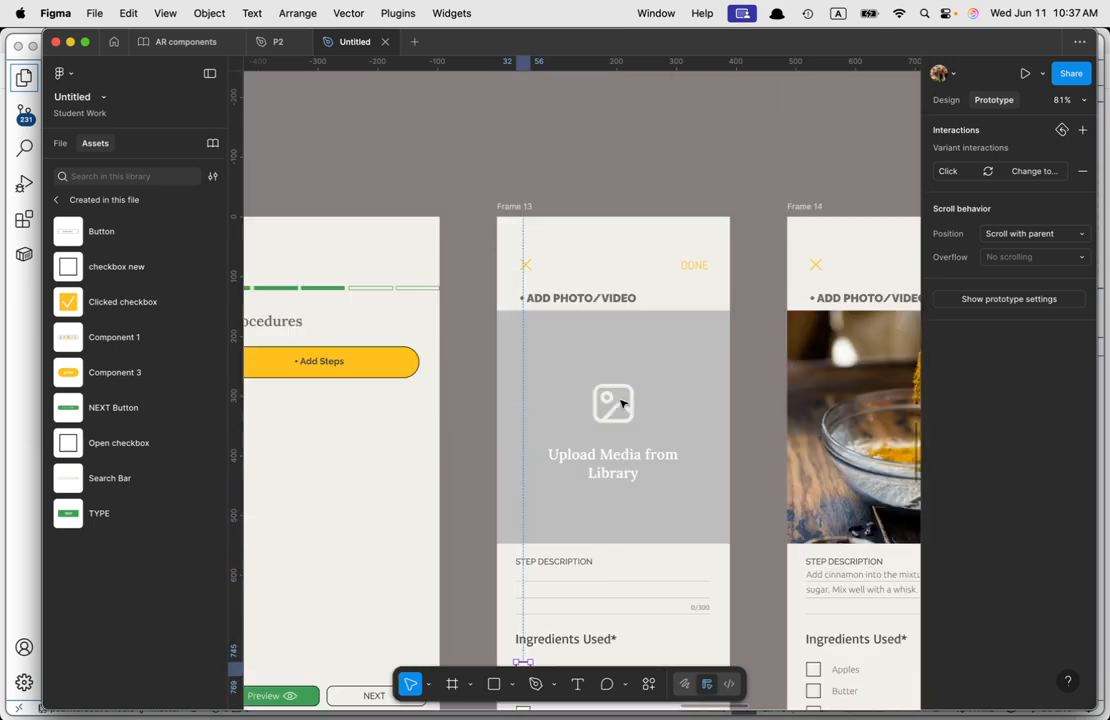
click(506, 206)
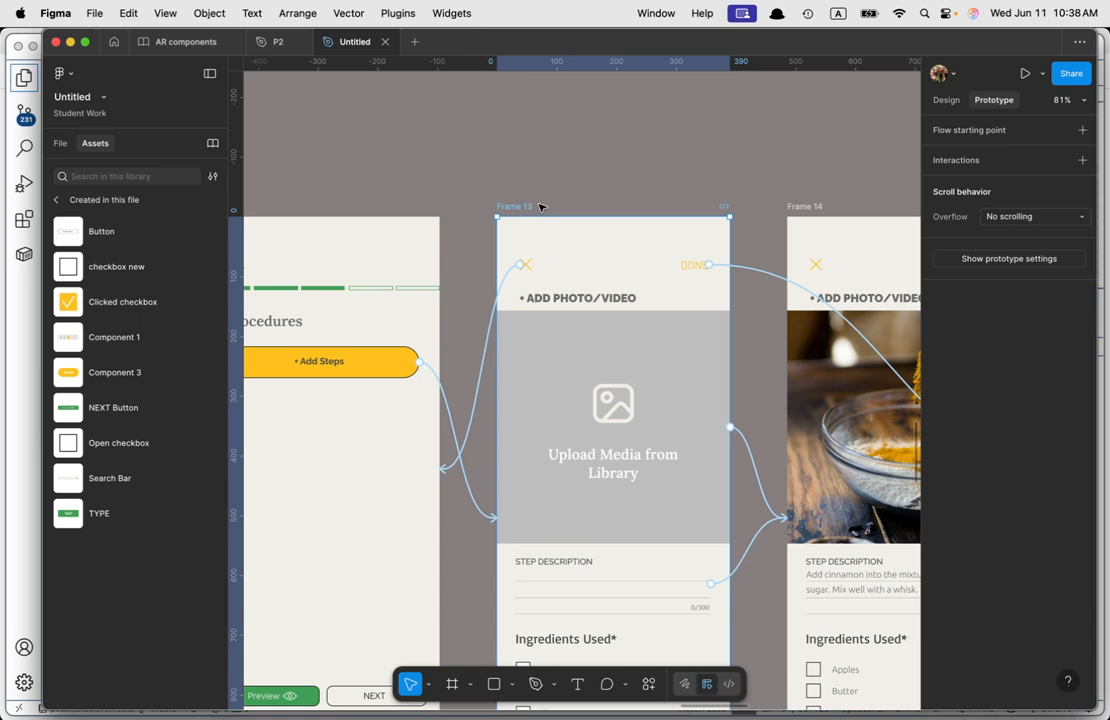
key(shift+space)
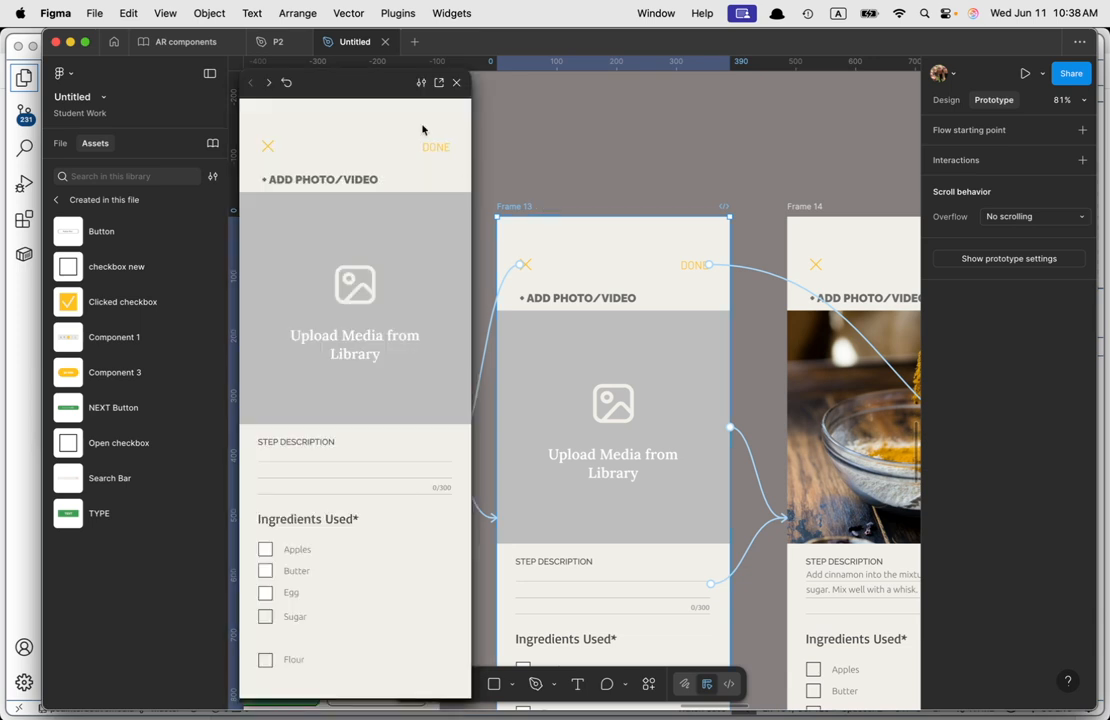
click(265, 551)
click(266, 572)
click(265, 594)
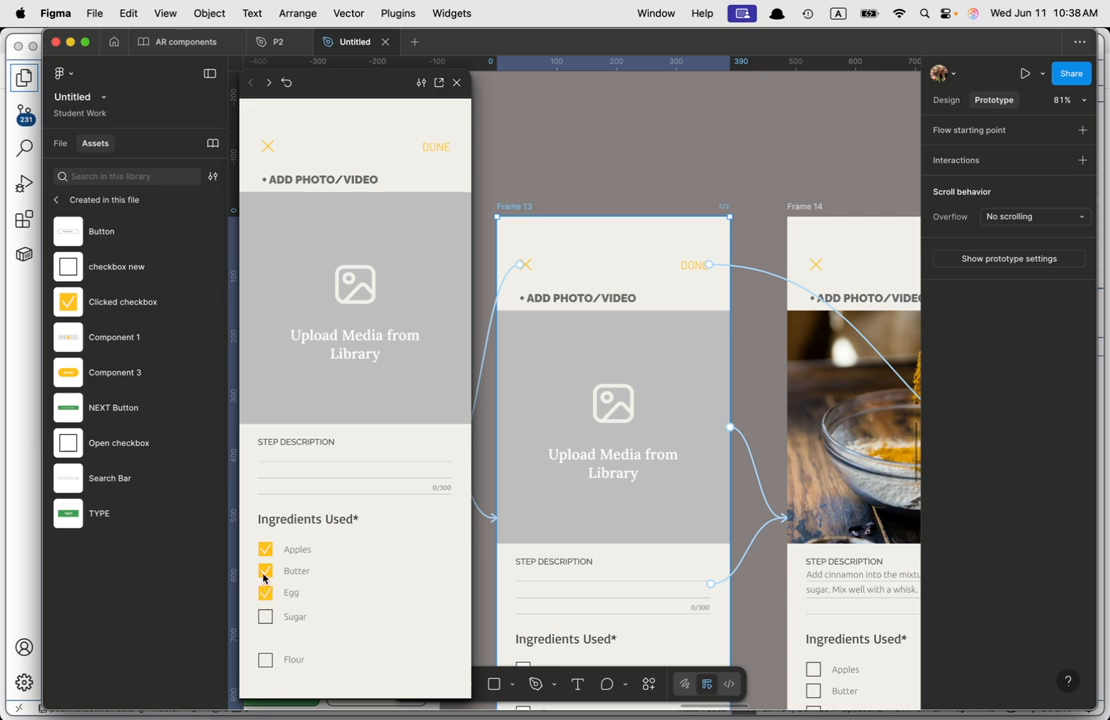
Step: Test switching the Apples, Butter and Egg checkboxes off again in the preview, and close the preview
click(266, 553)
click(267, 573)
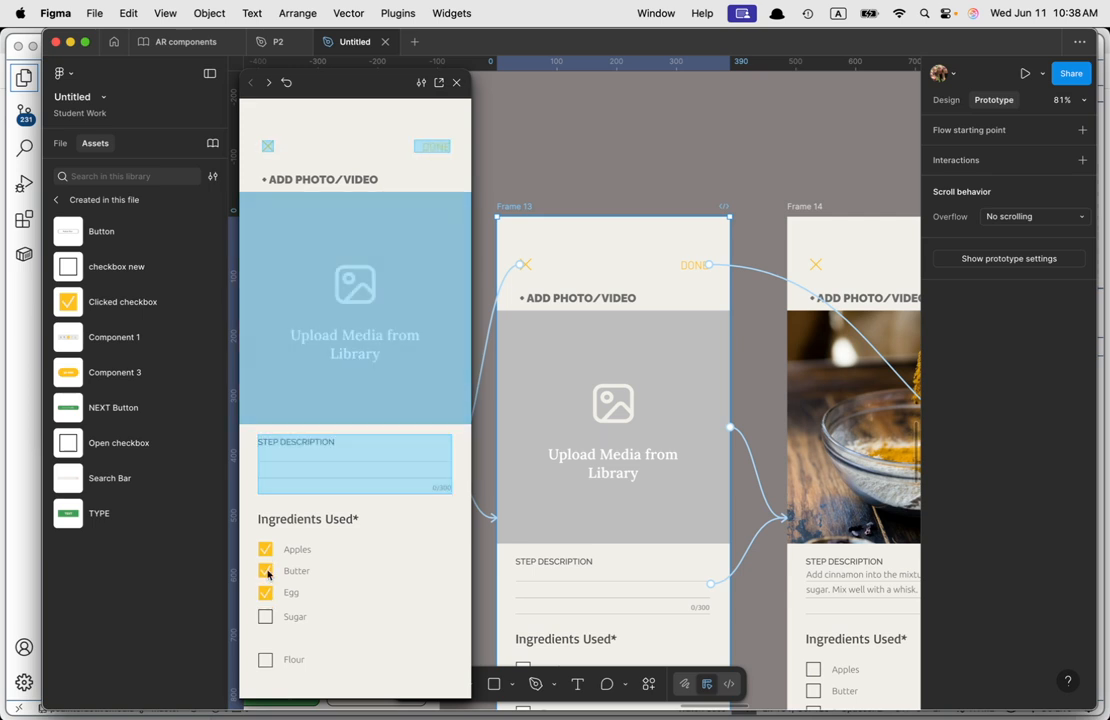
click(268, 589)
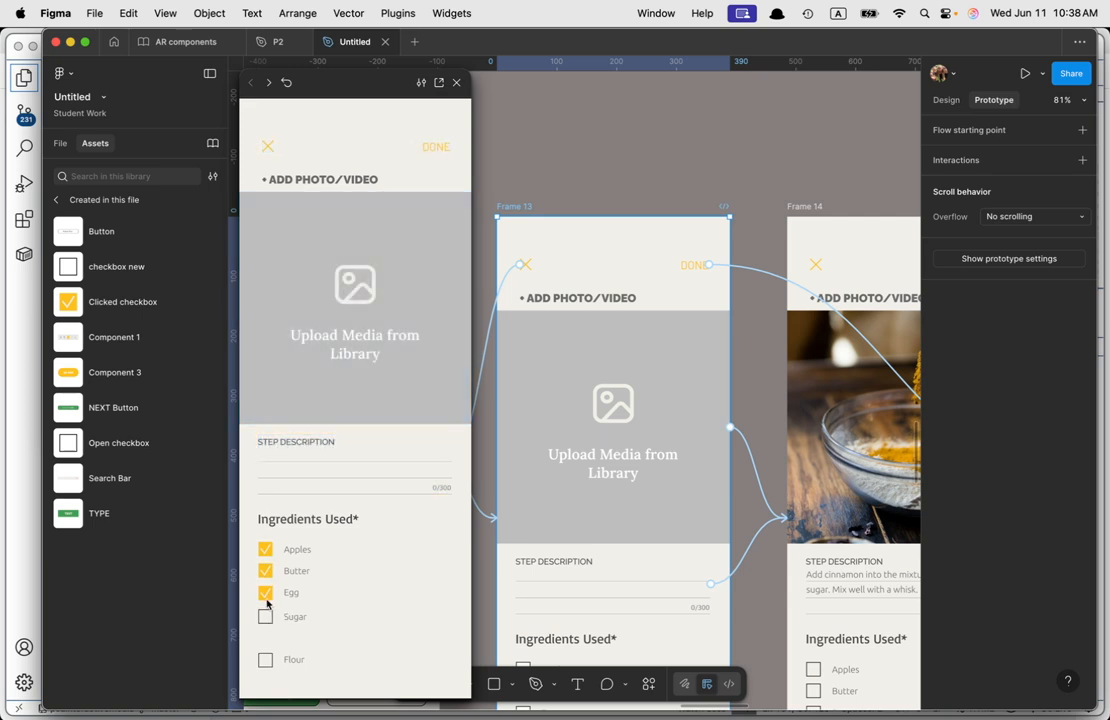
scroll(850, 622, down, 3)
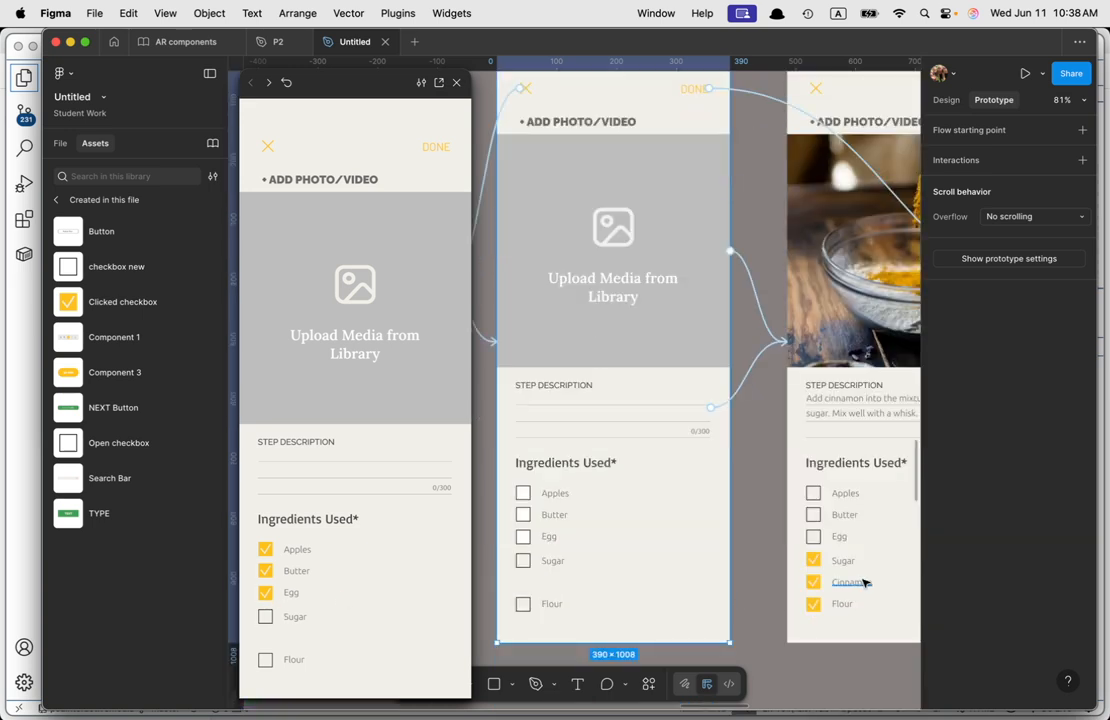
click(266, 569)
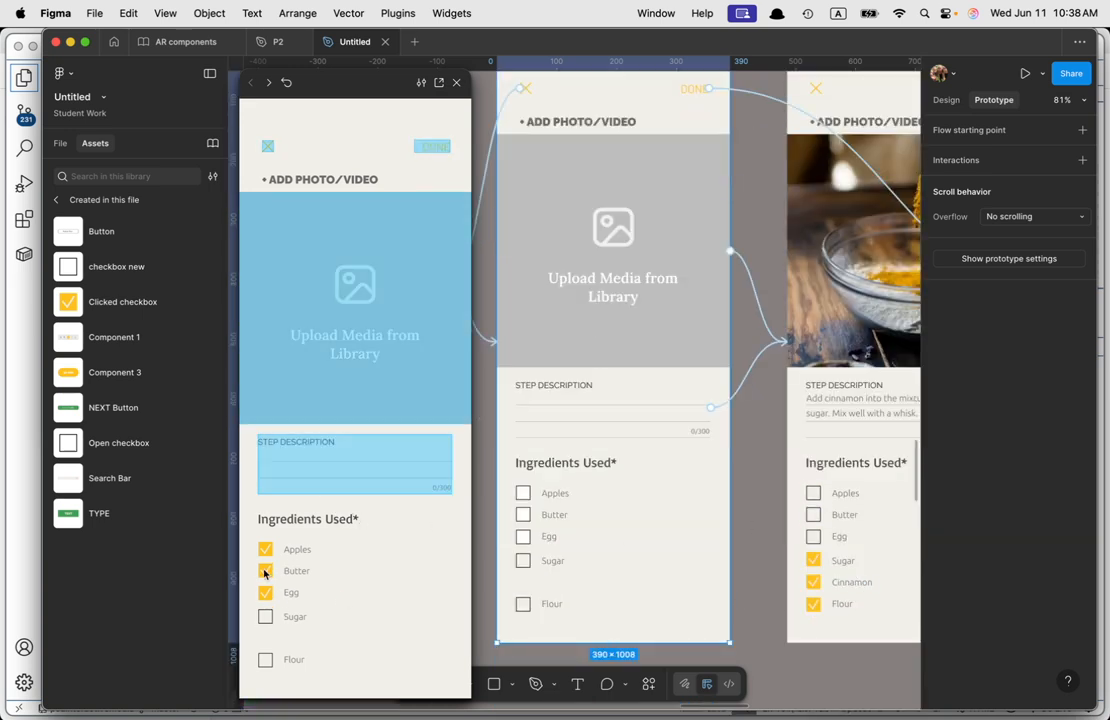
click(458, 84)
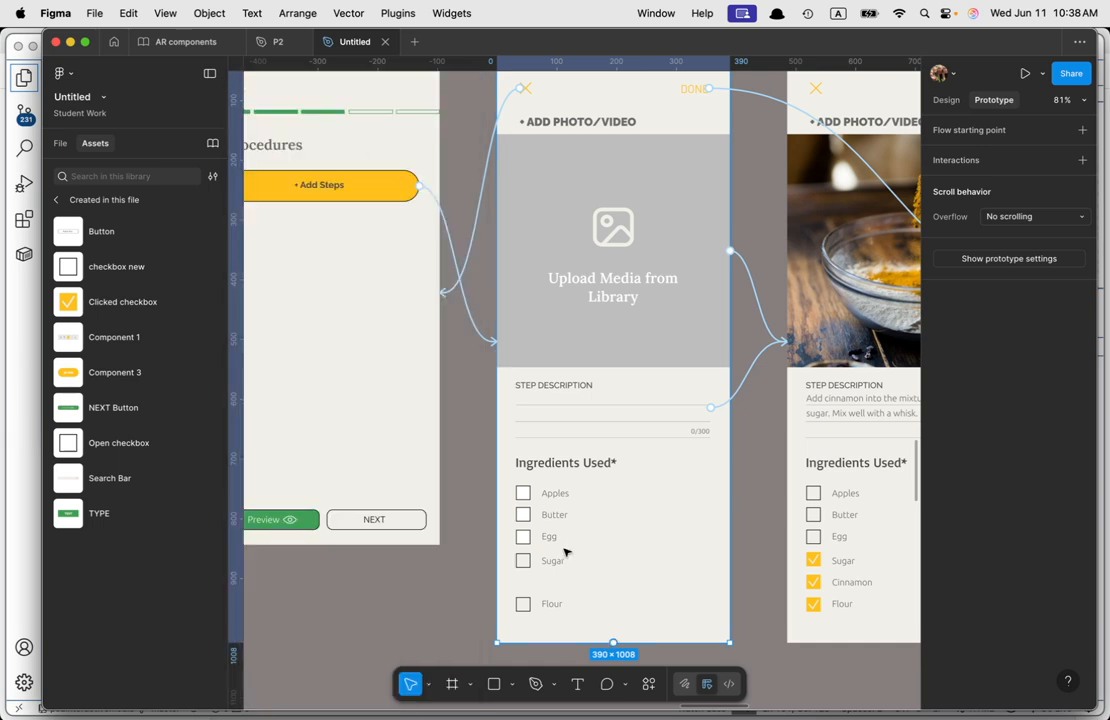
Step: Preview Frame 13 again, switch on its Butter, Egg and Apples checkboxes, and close the preview
scroll(520, 141, up, 2)
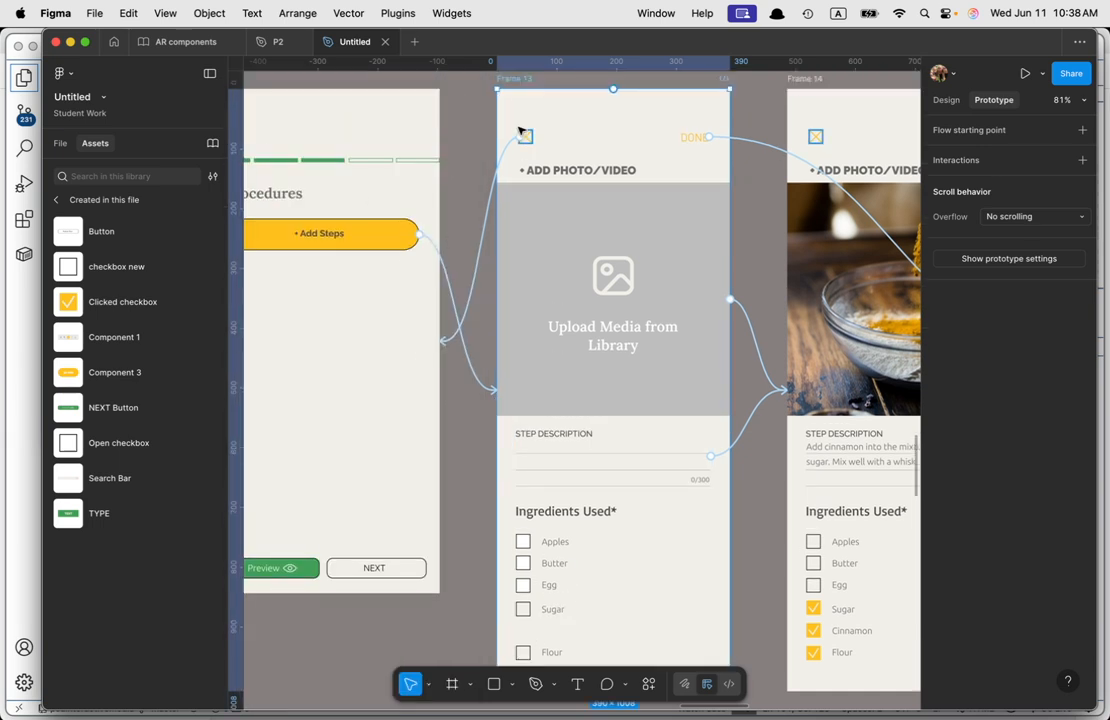
key(shift+space)
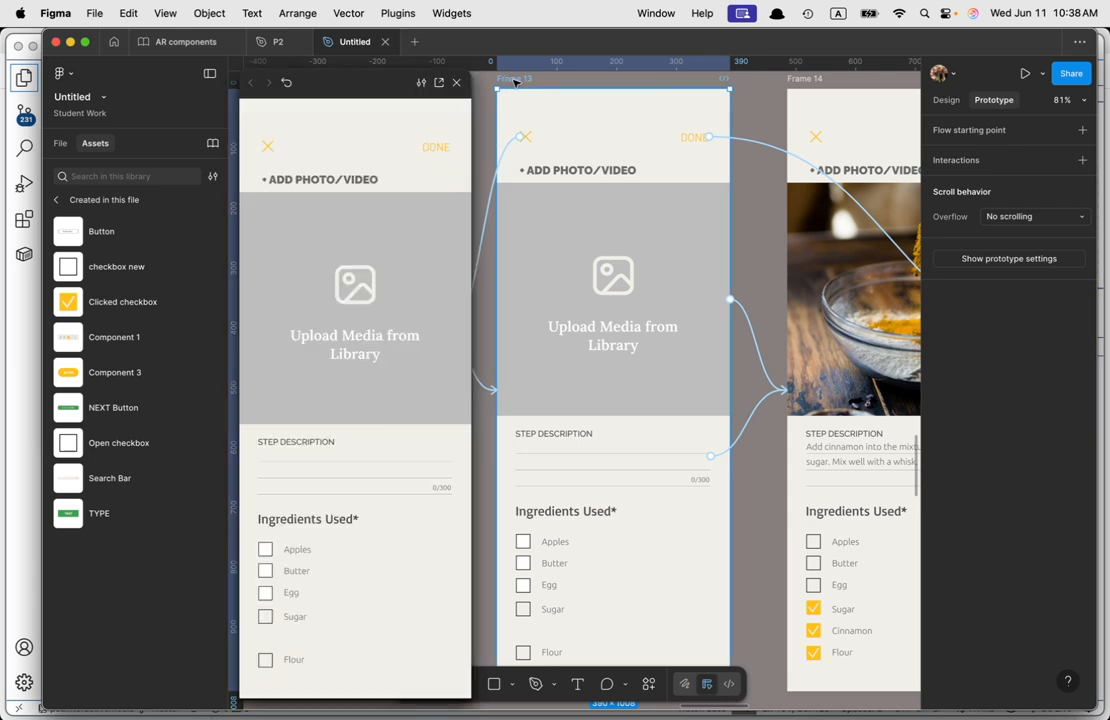
click(281, 588)
click(265, 571)
click(265, 592)
click(265, 552)
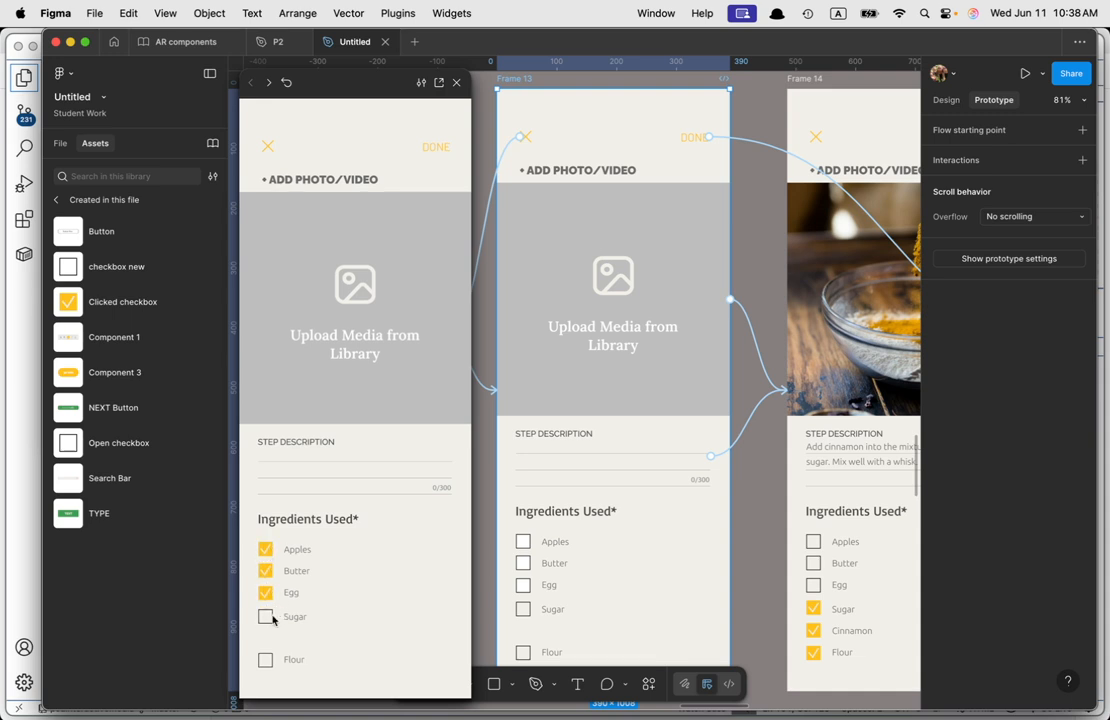
click(456, 84)
Step: Duplicate Frame 13's Egg checkbox and label into the gap between the Sugar and Flour rows
scroll(577, 550, down, 5)
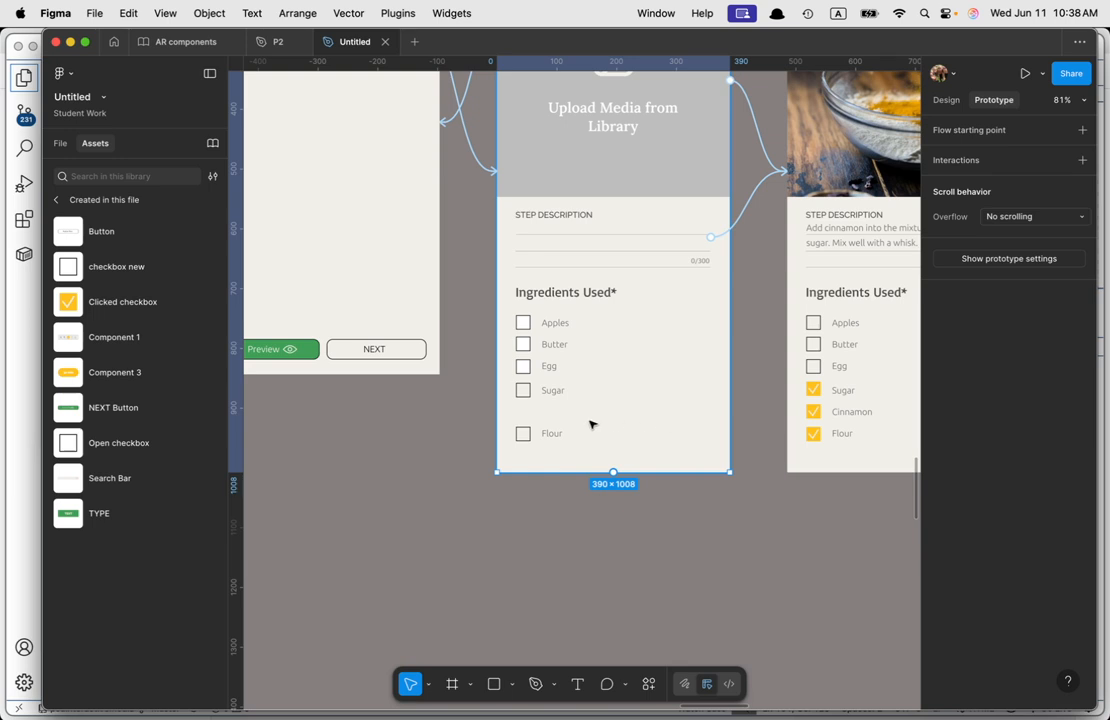
key(super+z)
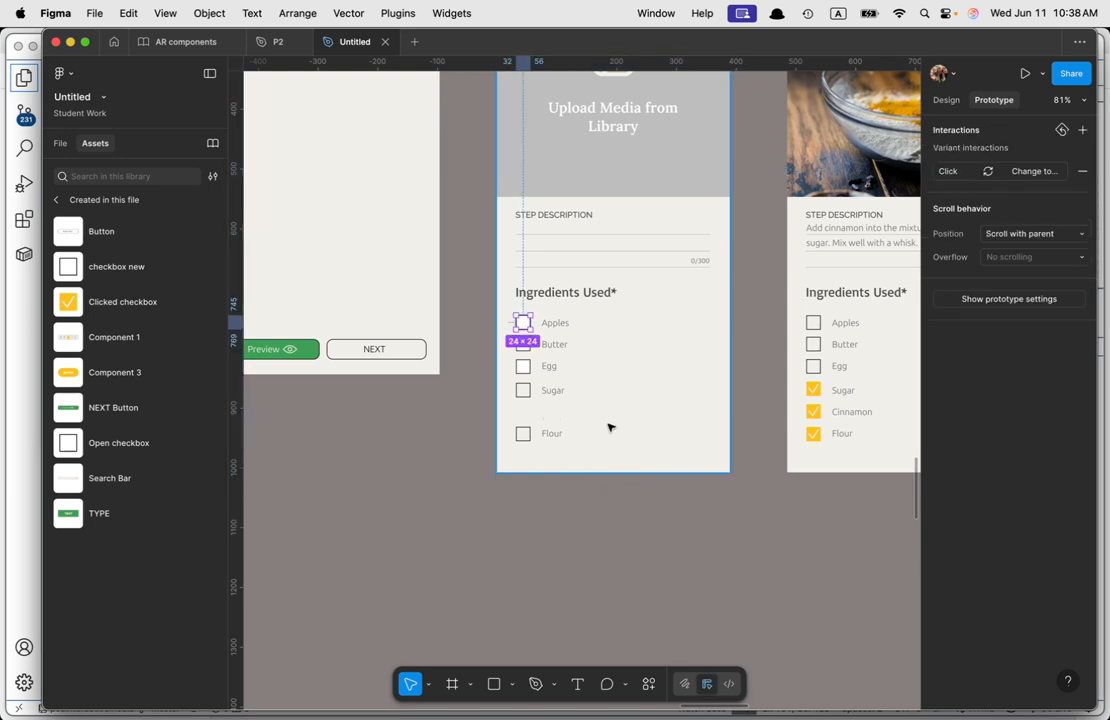
click(529, 392)
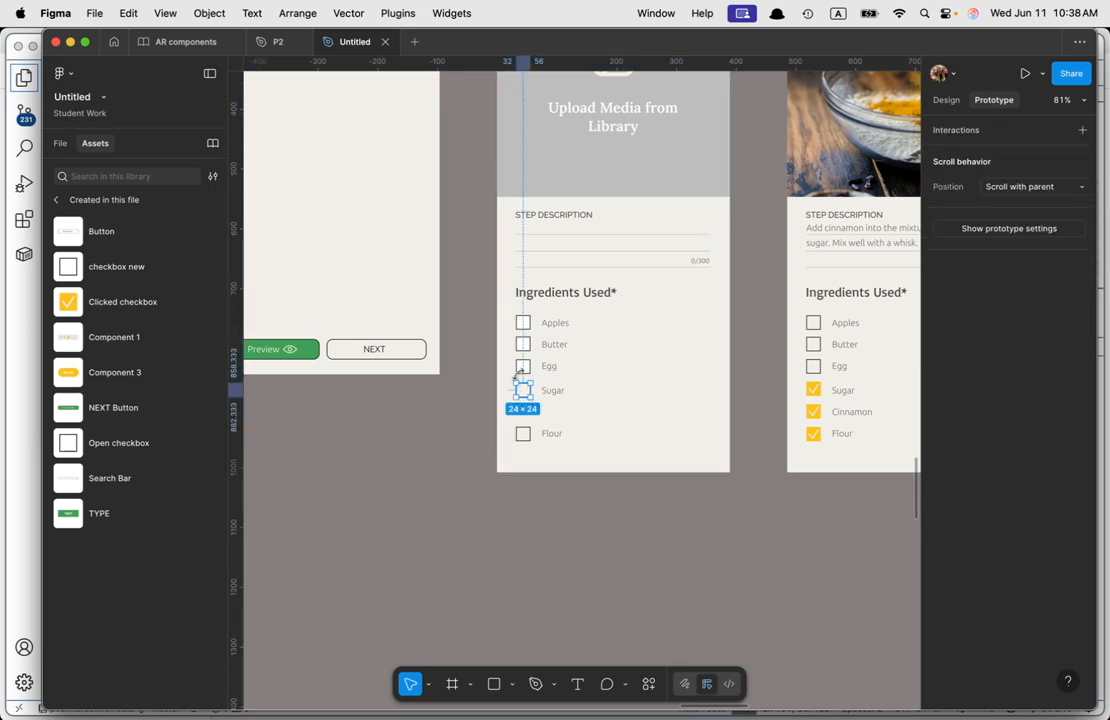
click(525, 368)
shift+click(549, 371)
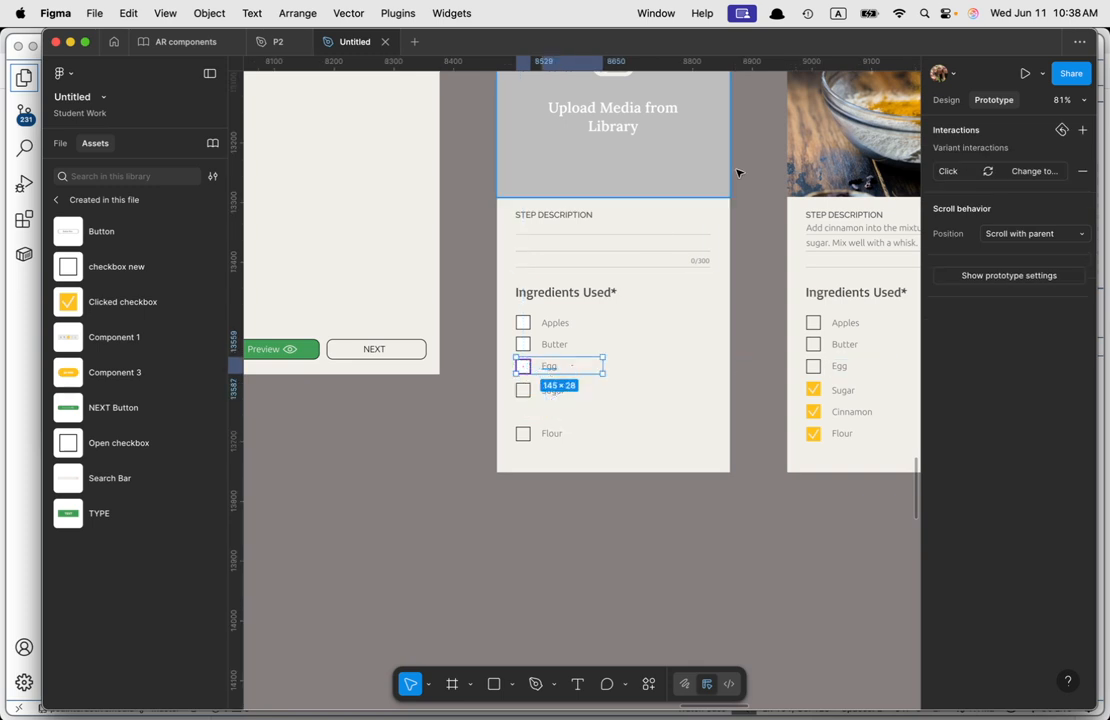
click(937, 102)
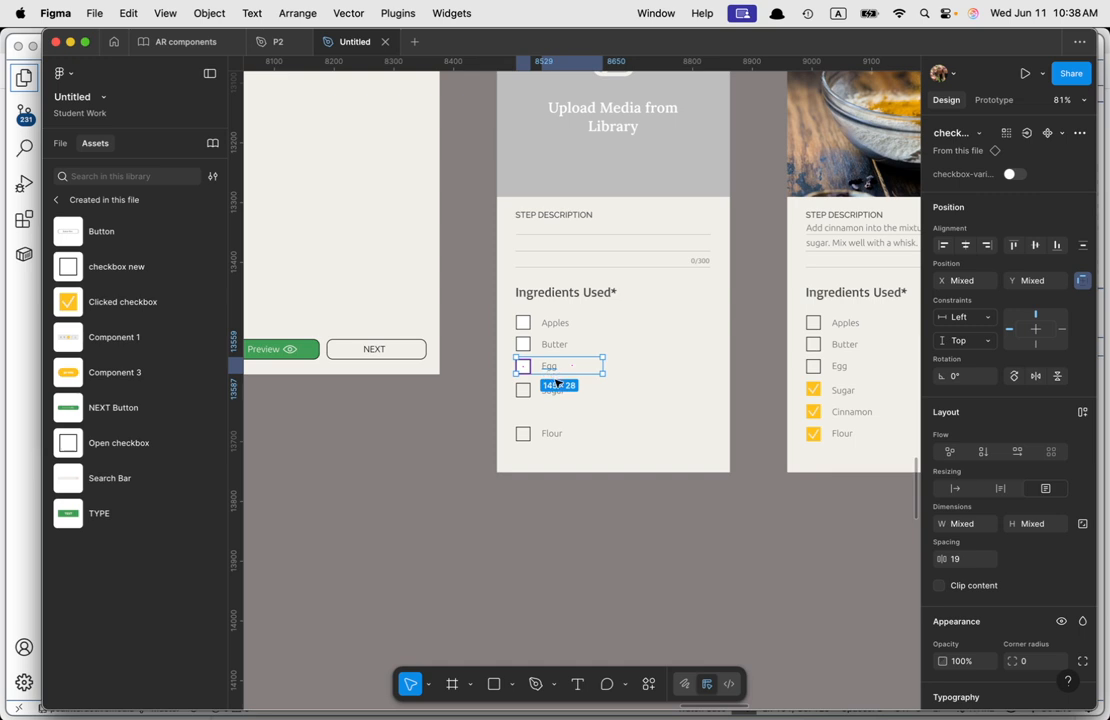
drag(555, 371, 560, 420)
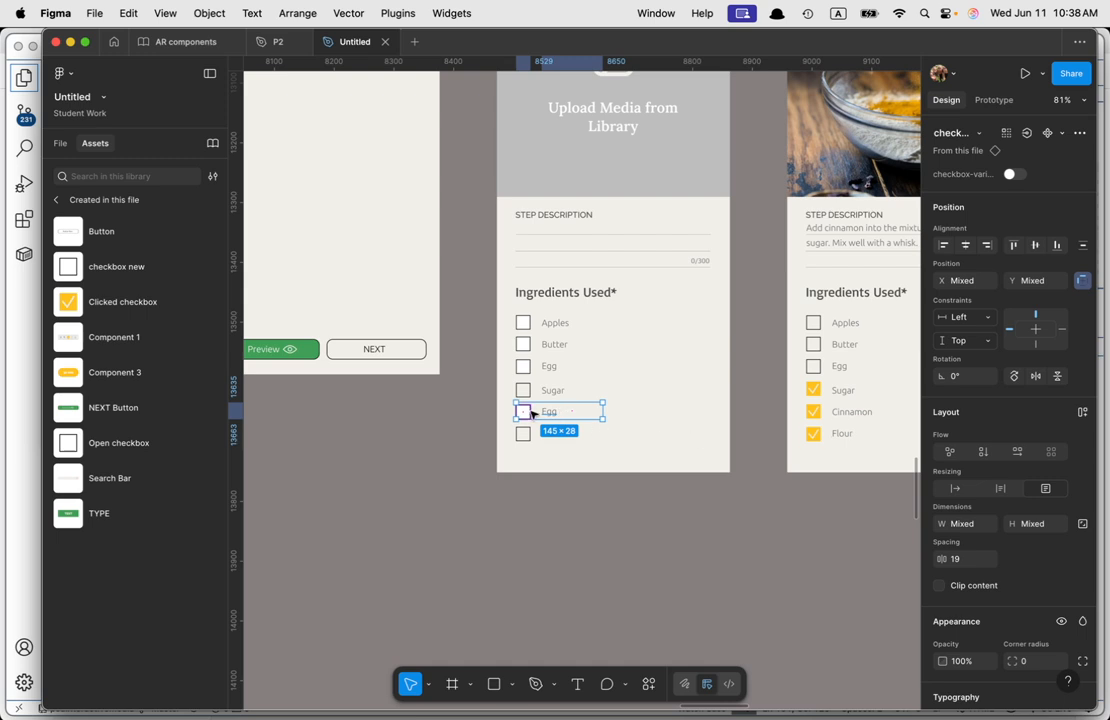
Step: Change the copied Egg label between Sugar and Flour to Cinnamon
double_click(550, 414)
double_click(551, 414)
text(Cinnamon)
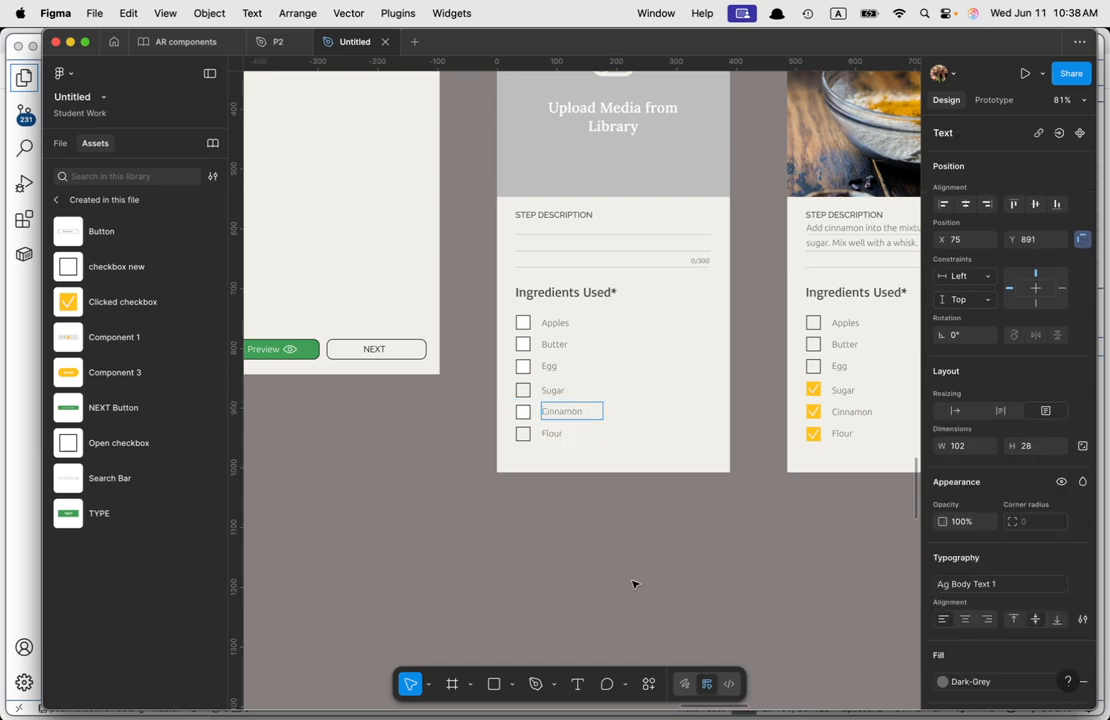
key(Escape)
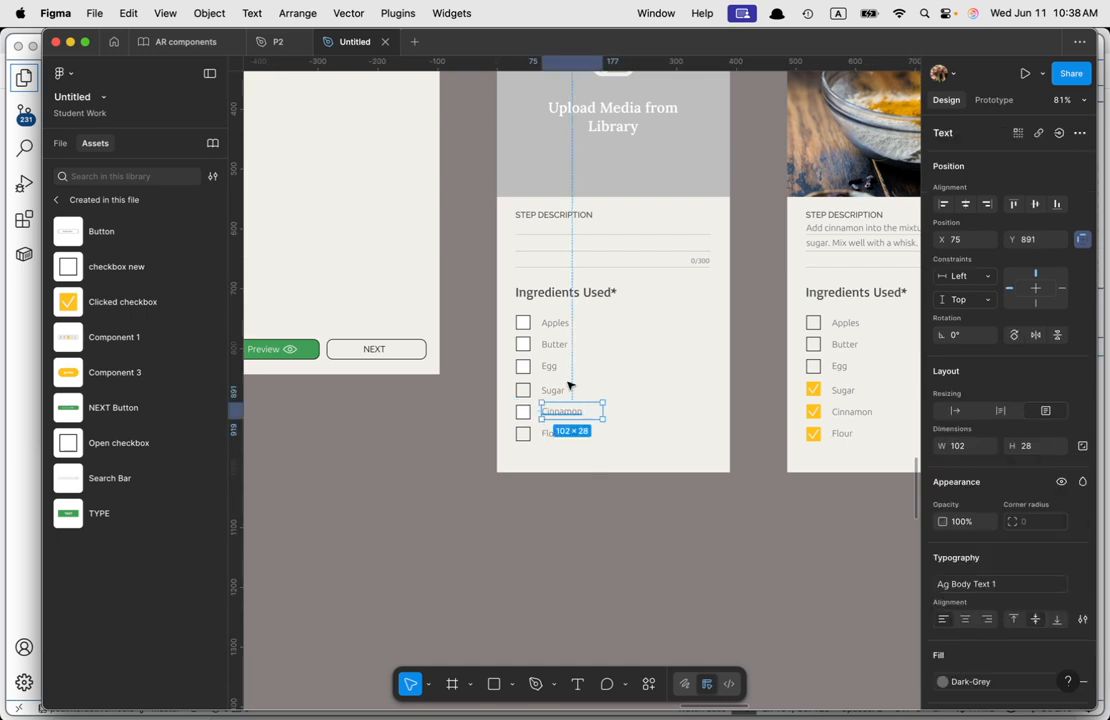
Step: Replace the Sugar, Cinnamon and Flour checkboxes in Frame 13 with copies of the Apples checkbox new instance and clear the selection
click(524, 322)
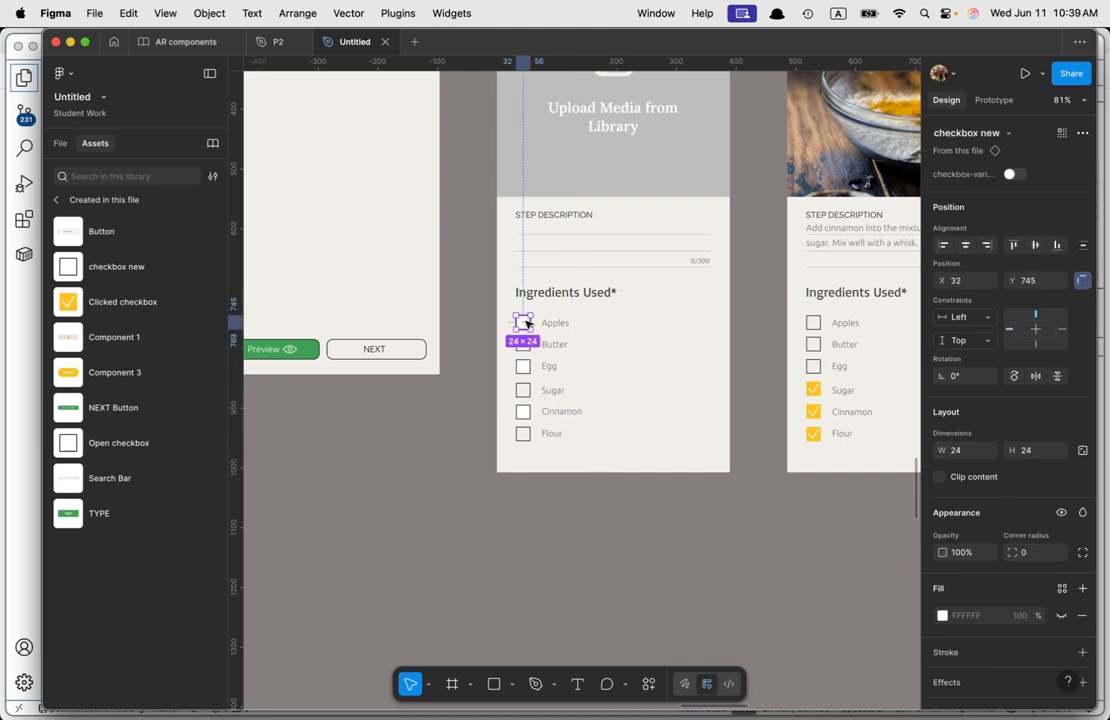
right_click(526, 397)
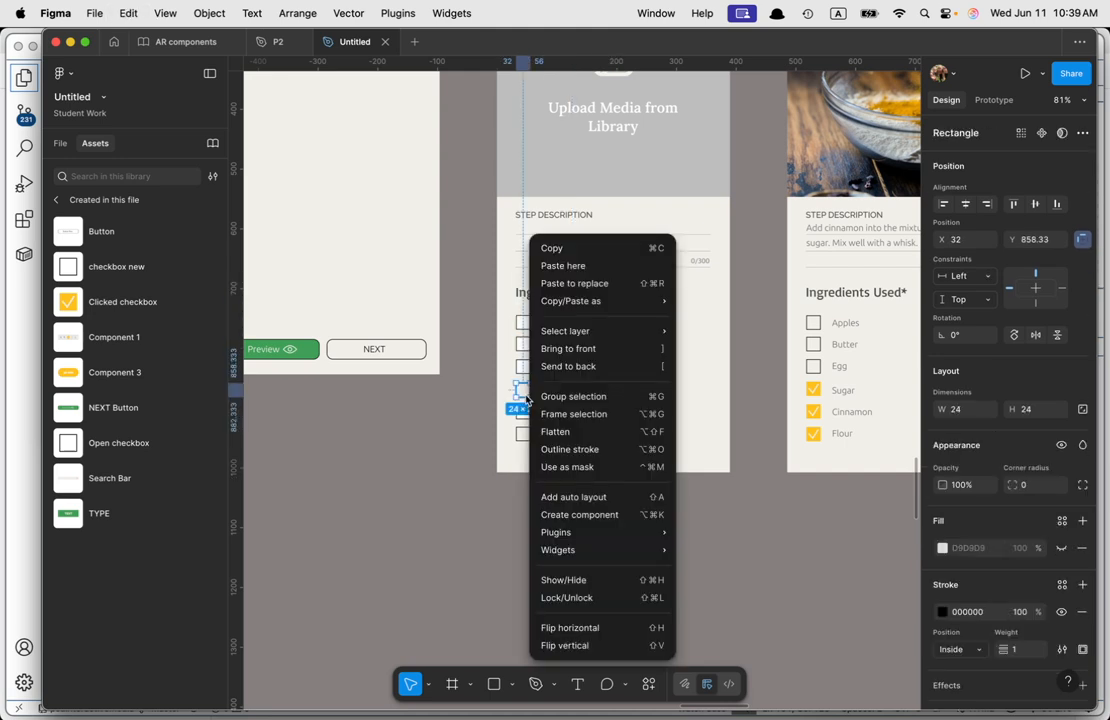
click(612, 284)
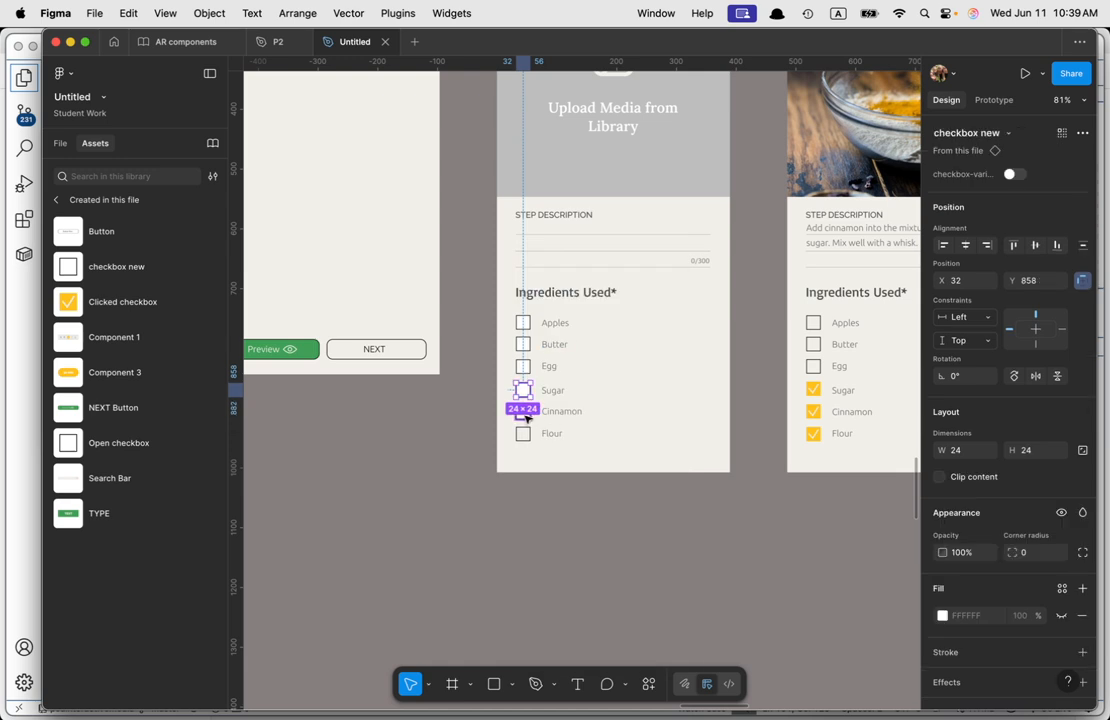
right_click(526, 418)
click(600, 190)
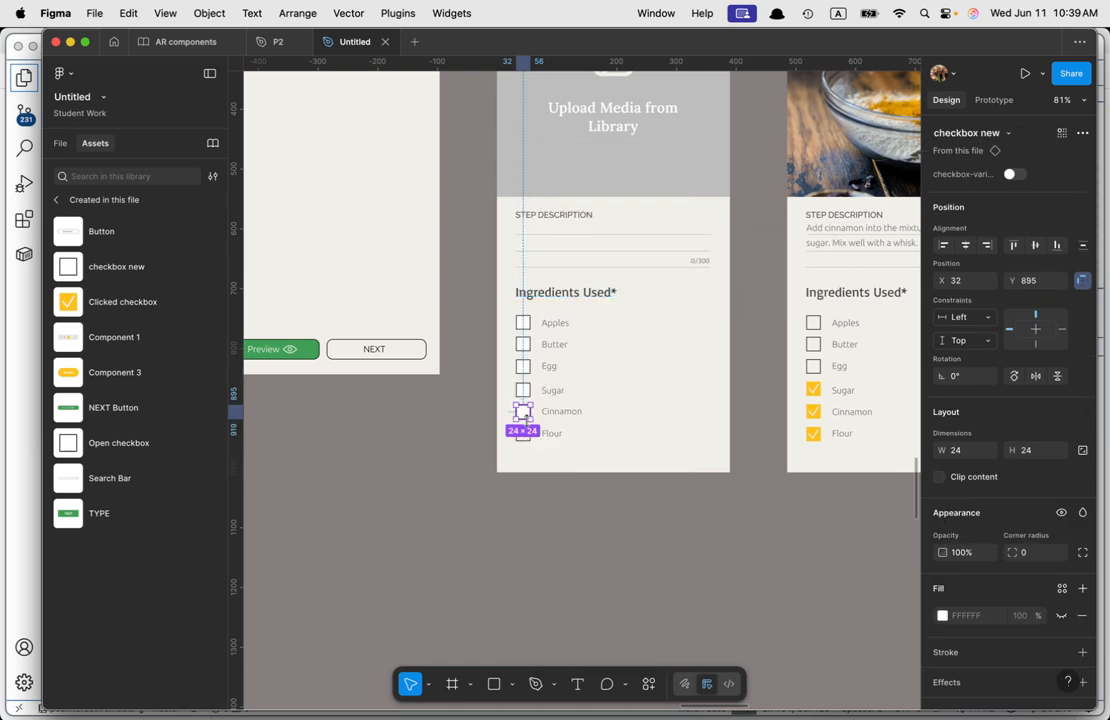
right_click(525, 436)
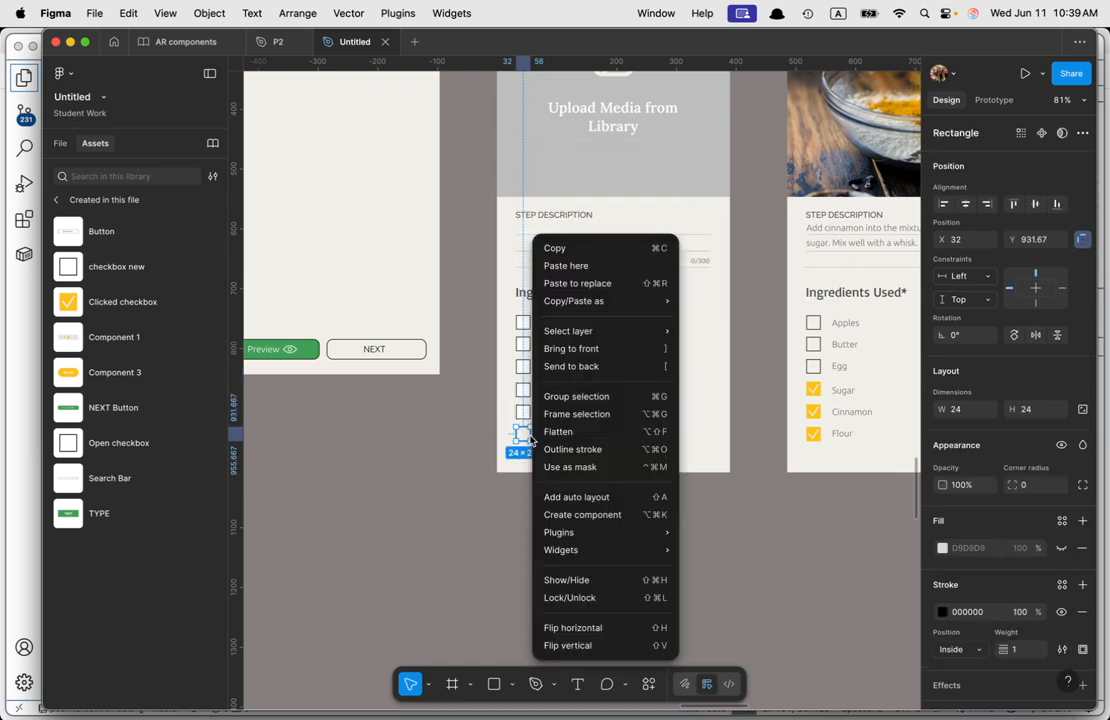
click(612, 283)
scroll(622, 498, up, 3)
scroll(637, 568, down, 2)
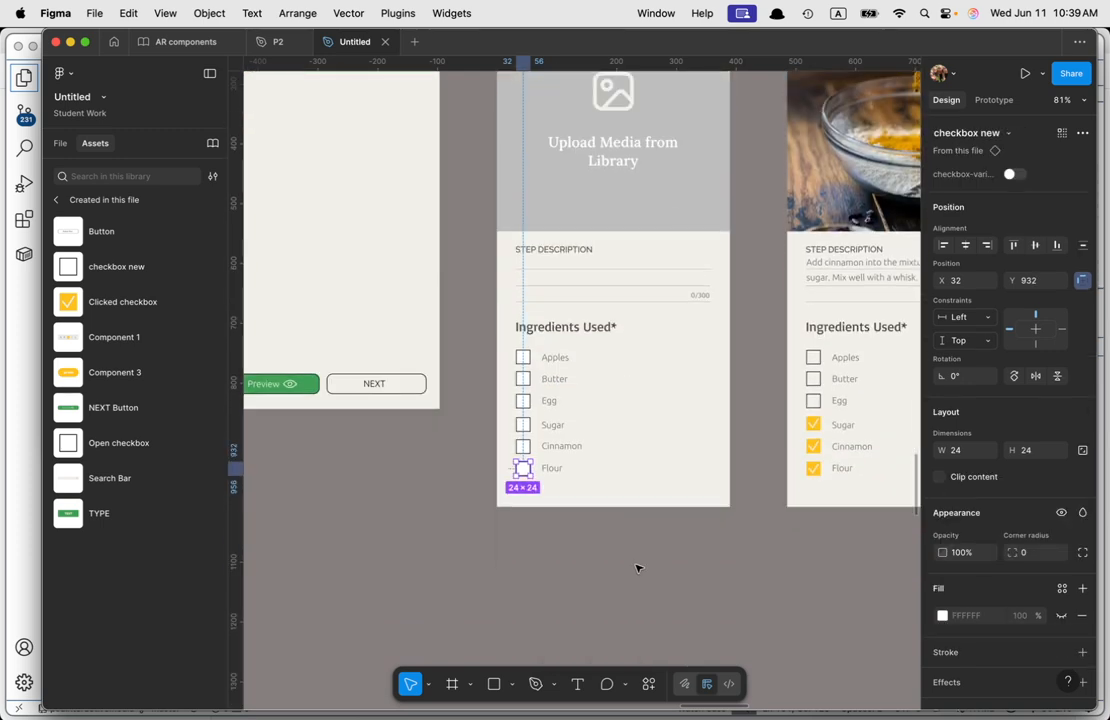
scroll(714, 643, up, 1)
click(811, 514)
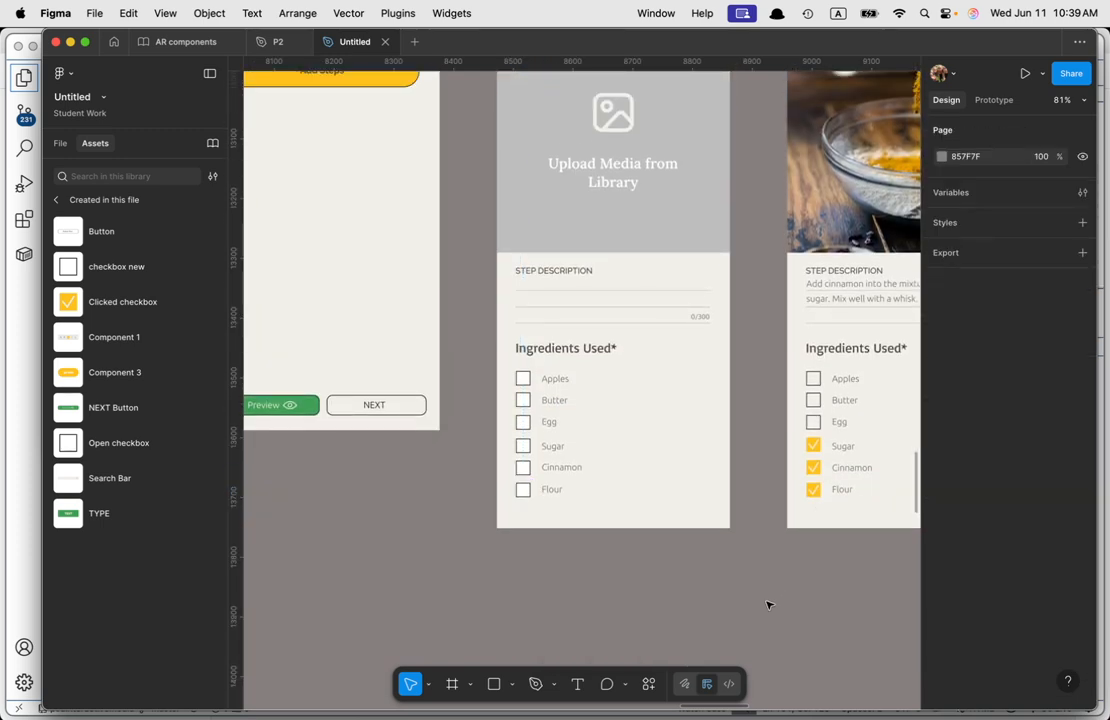
Step: Examine the step description groups in Frames 13 and 14, including their text and lines, and clear the selection
drag(772, 596, 540, 630)
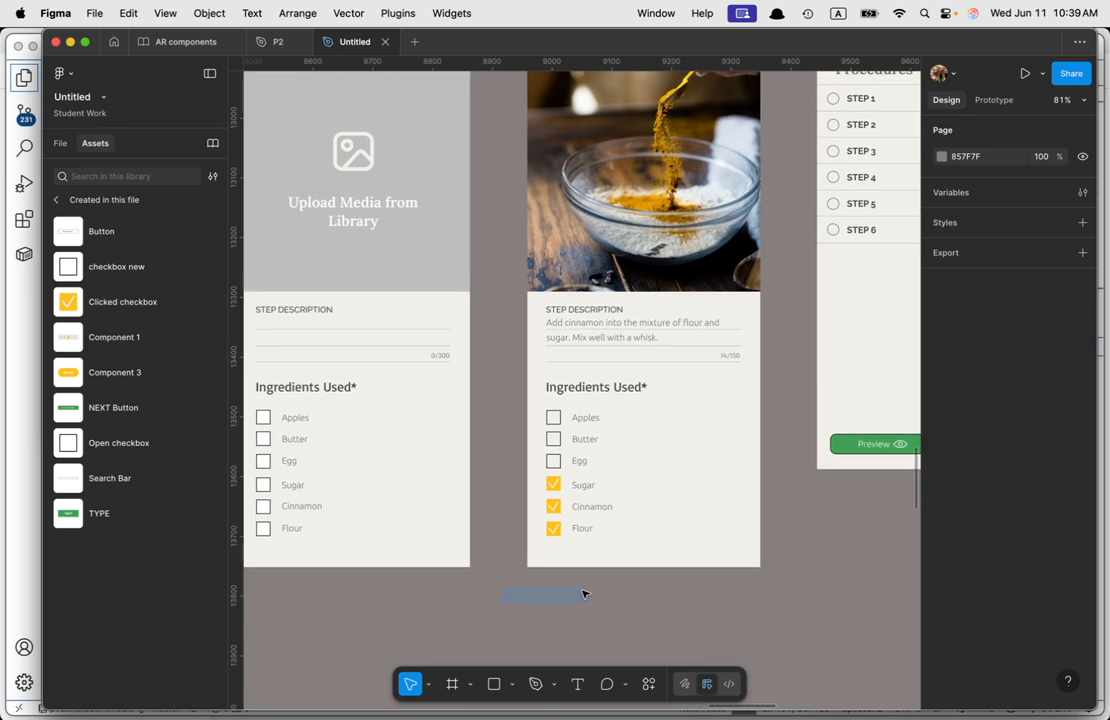
click(609, 332)
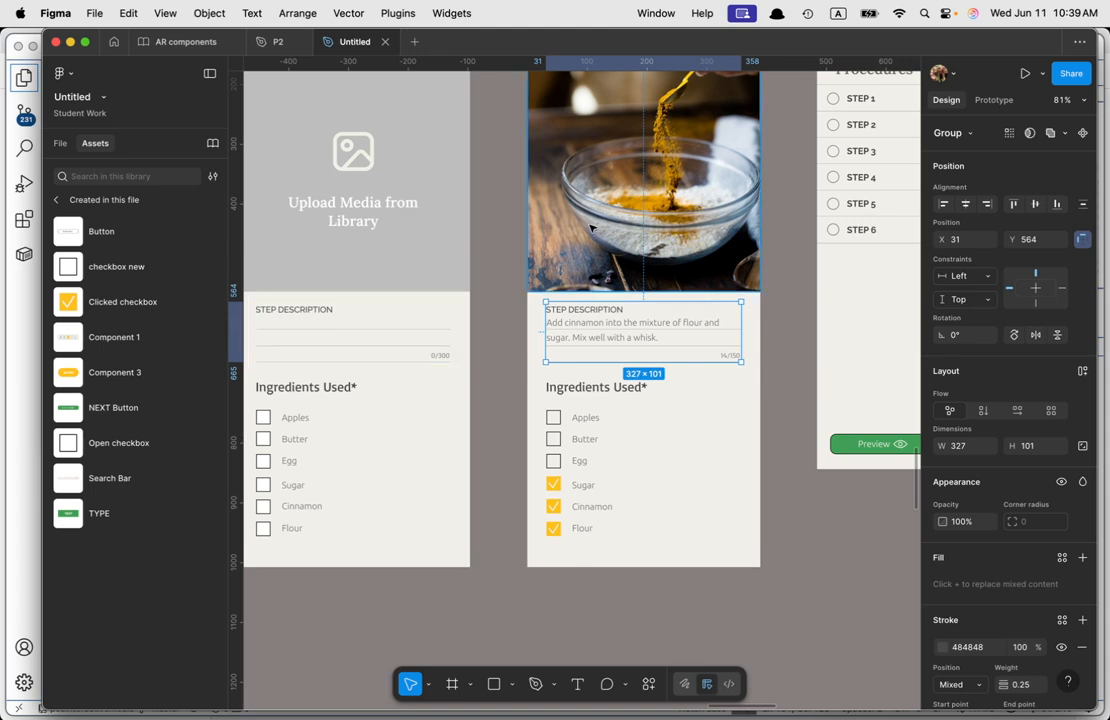
click(322, 322)
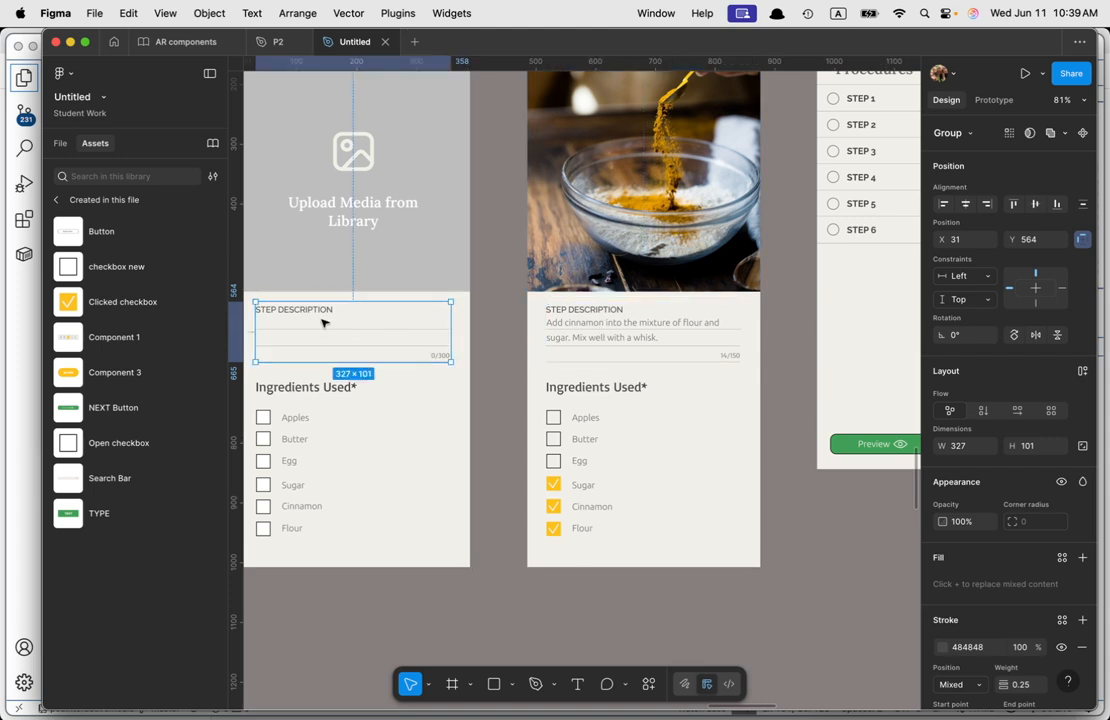
click(602, 337)
click(508, 332)
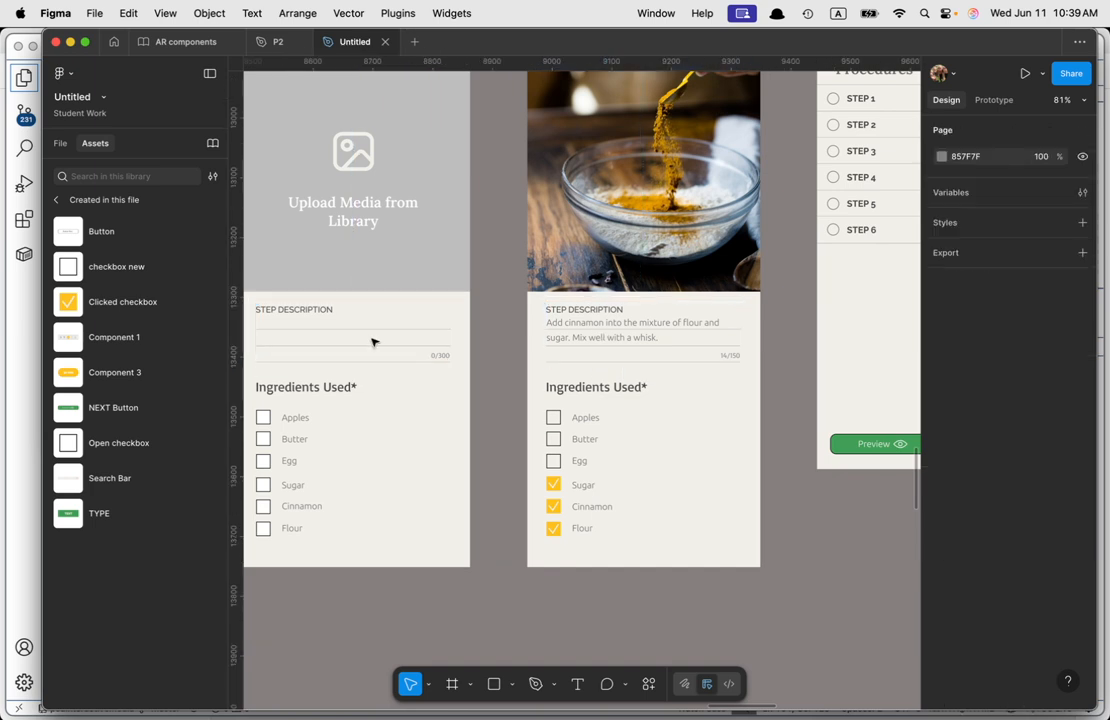
click(628, 334)
double_click(628, 334)
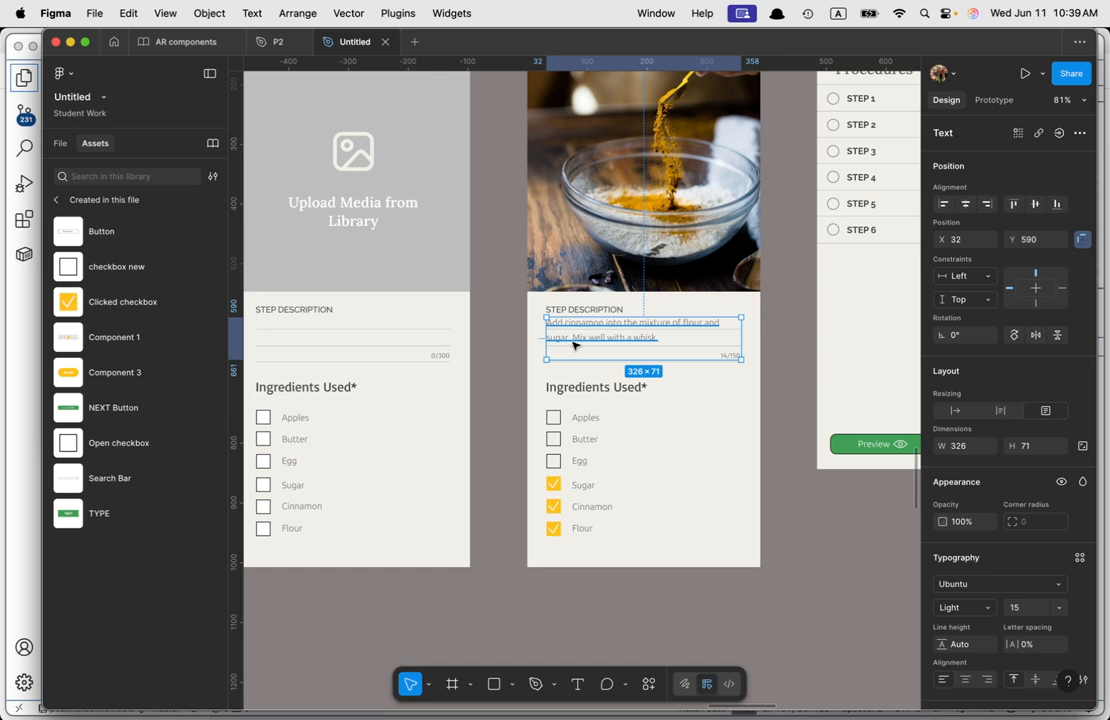
click(358, 347)
double_click(358, 347)
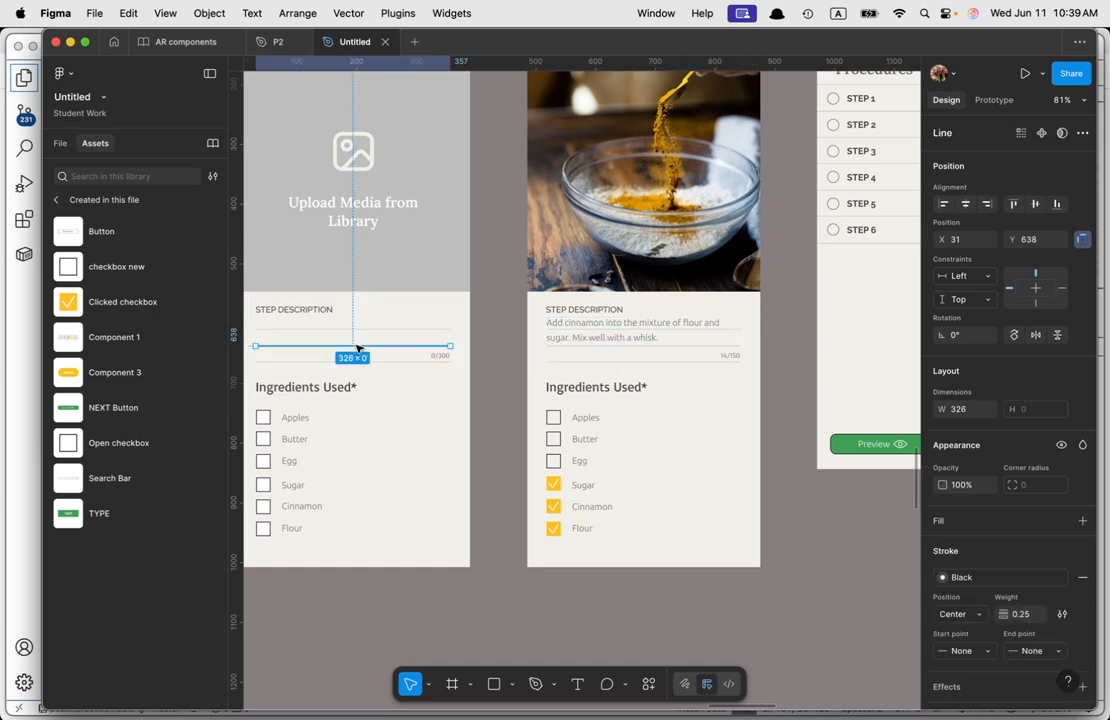
click(310, 311)
scroll(348, 392, down, 3)
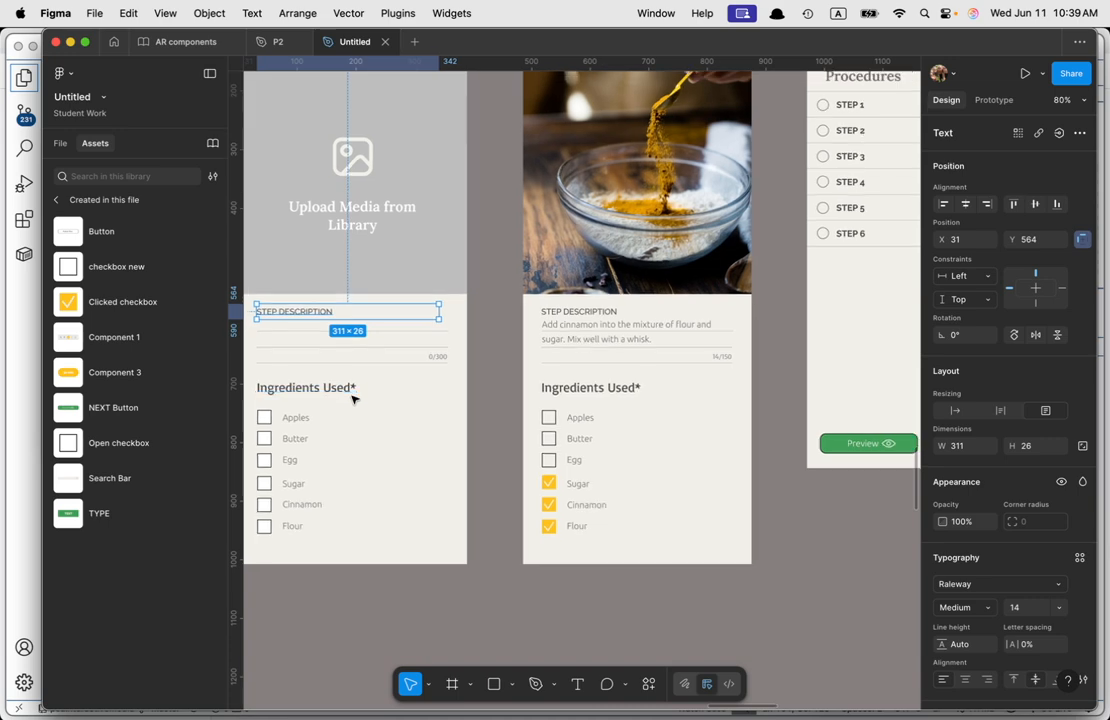
click(683, 564)
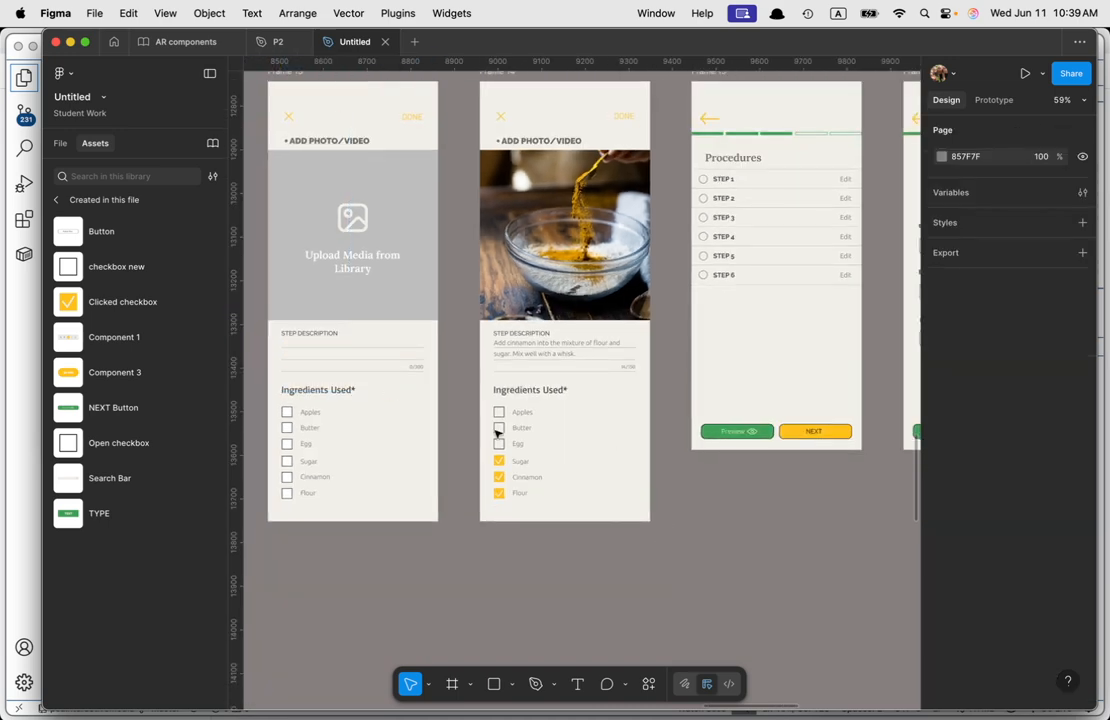
Step: Rename Frame 13's step description group as step description
click(305, 340)
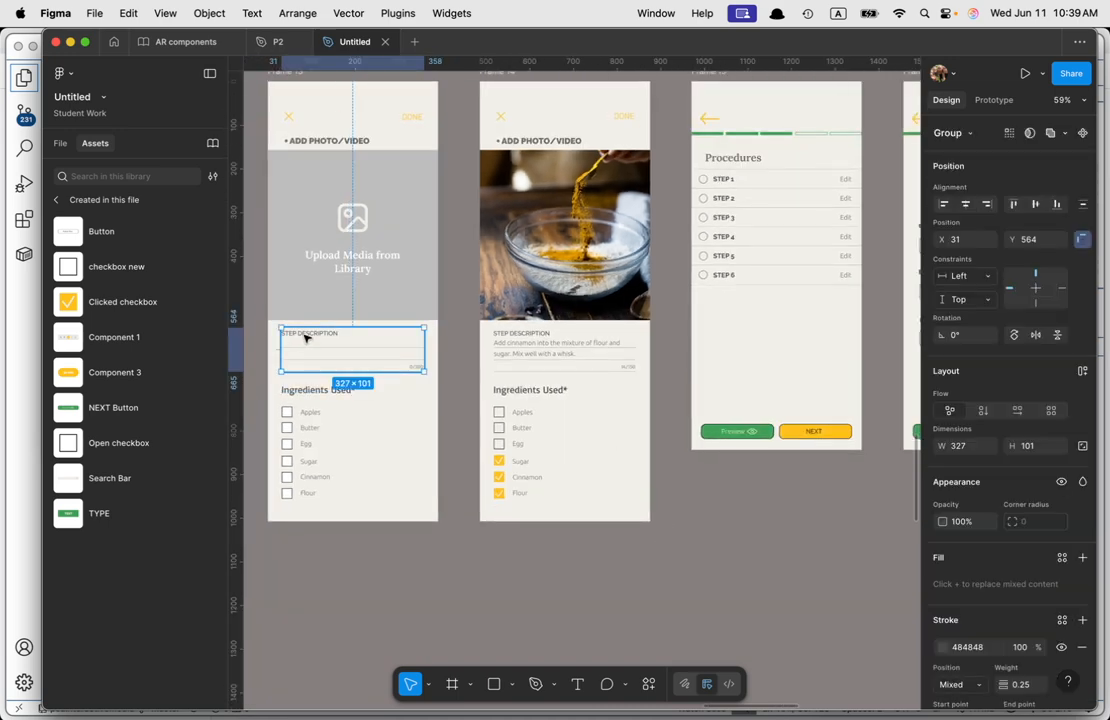
scroll(340, 365, down, 5)
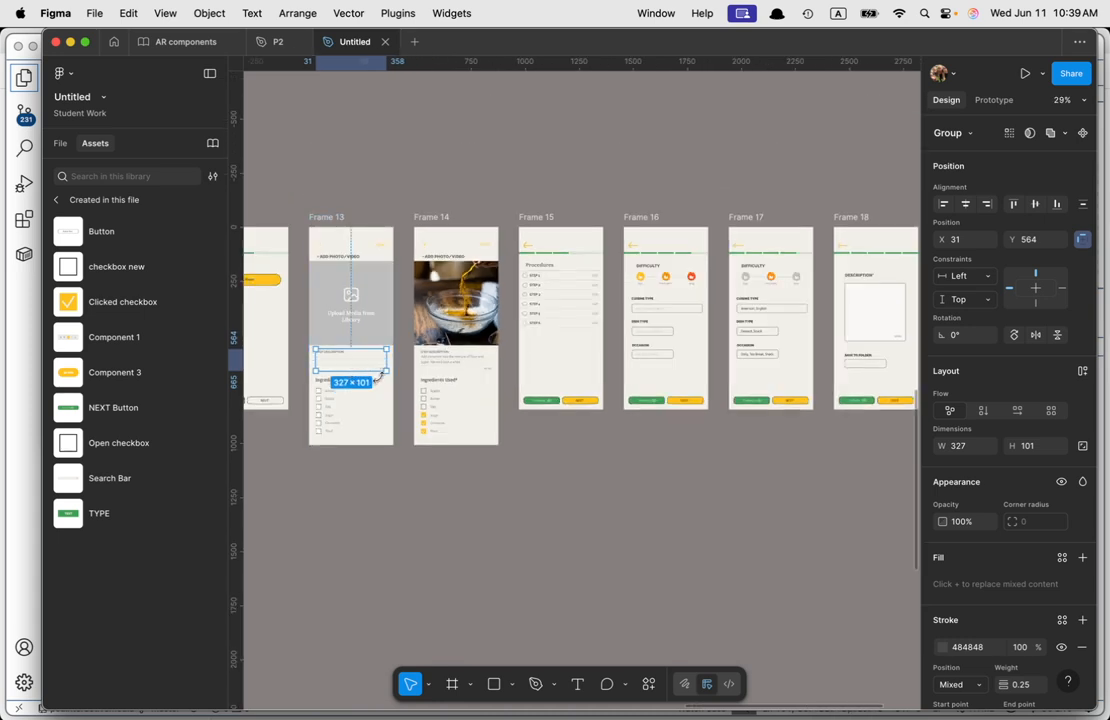
click(60, 143)
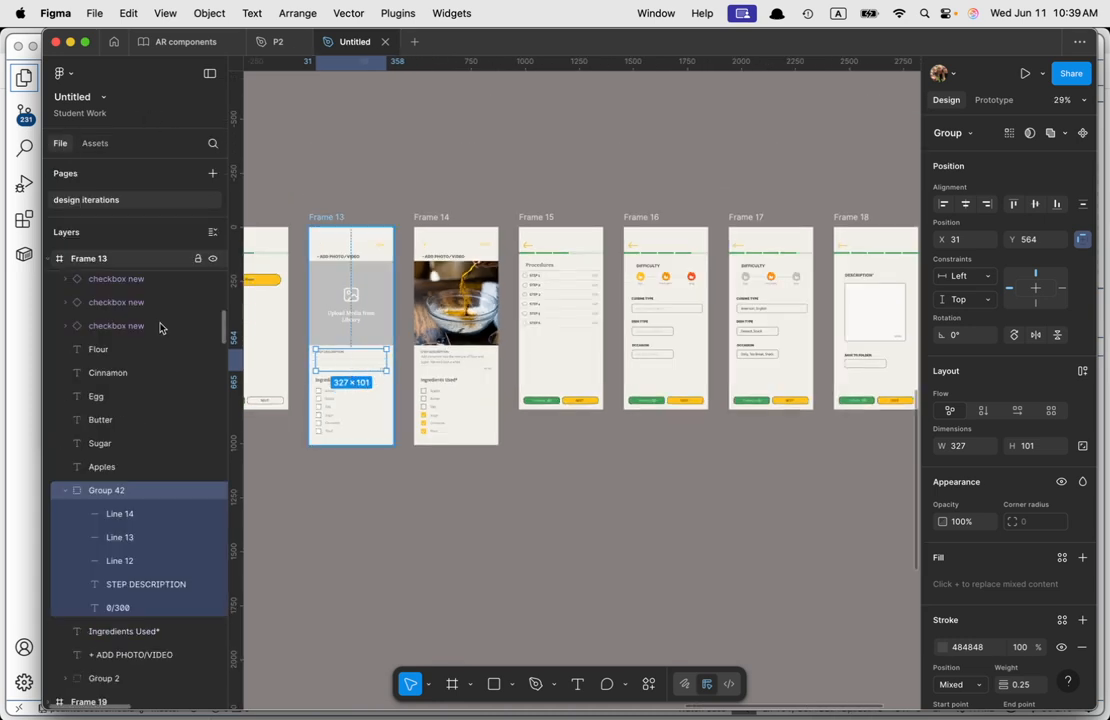
double_click(98, 491)
scroll(362, 366, up, 5)
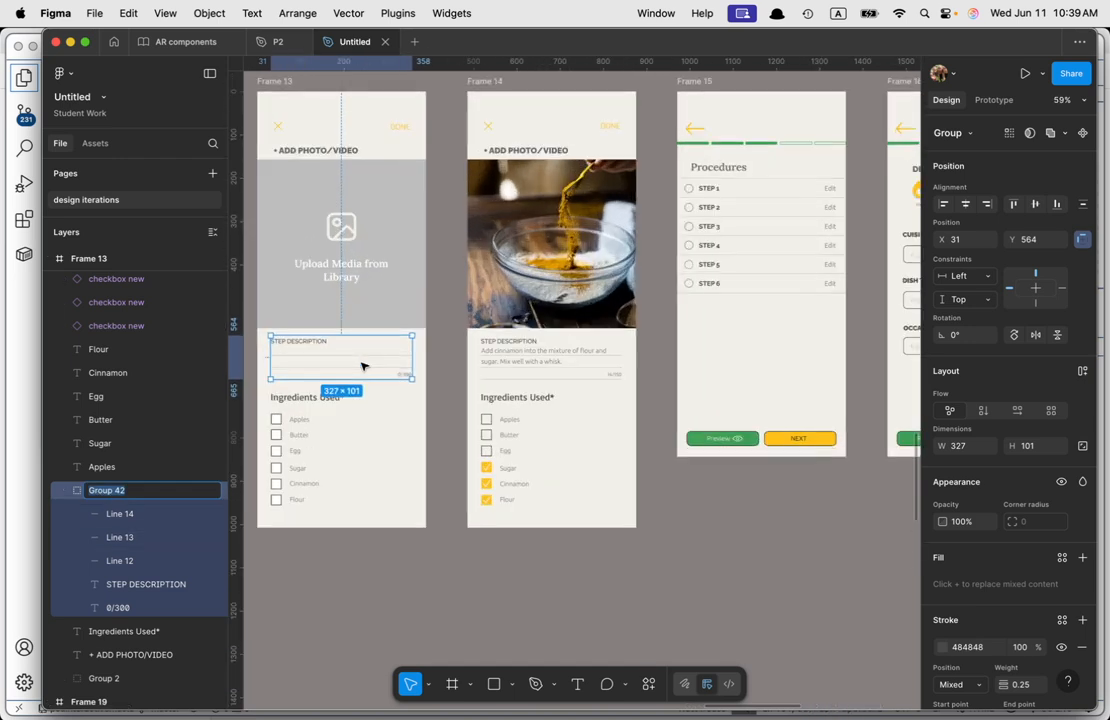
scroll(362, 366, down, 1)
text(step)
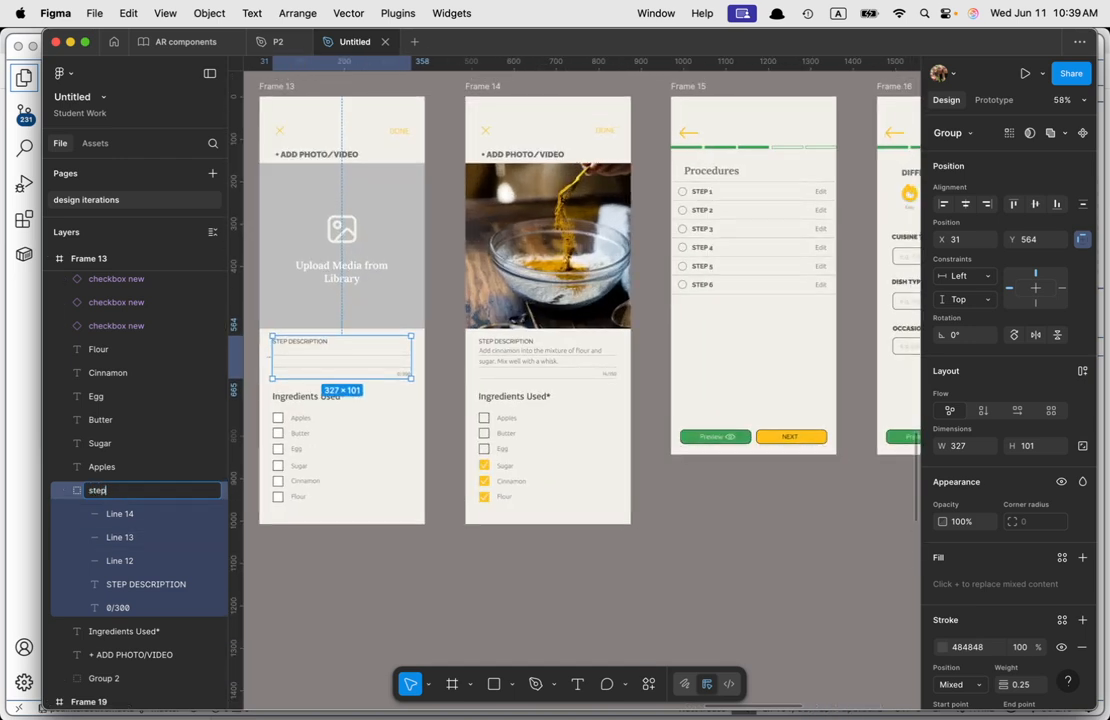
text( description)
key(Return)
Step: Duplicate Frame 13's step description group onto the empty canvas beside the Style Guide frame
scroll(362, 378, down, 6)
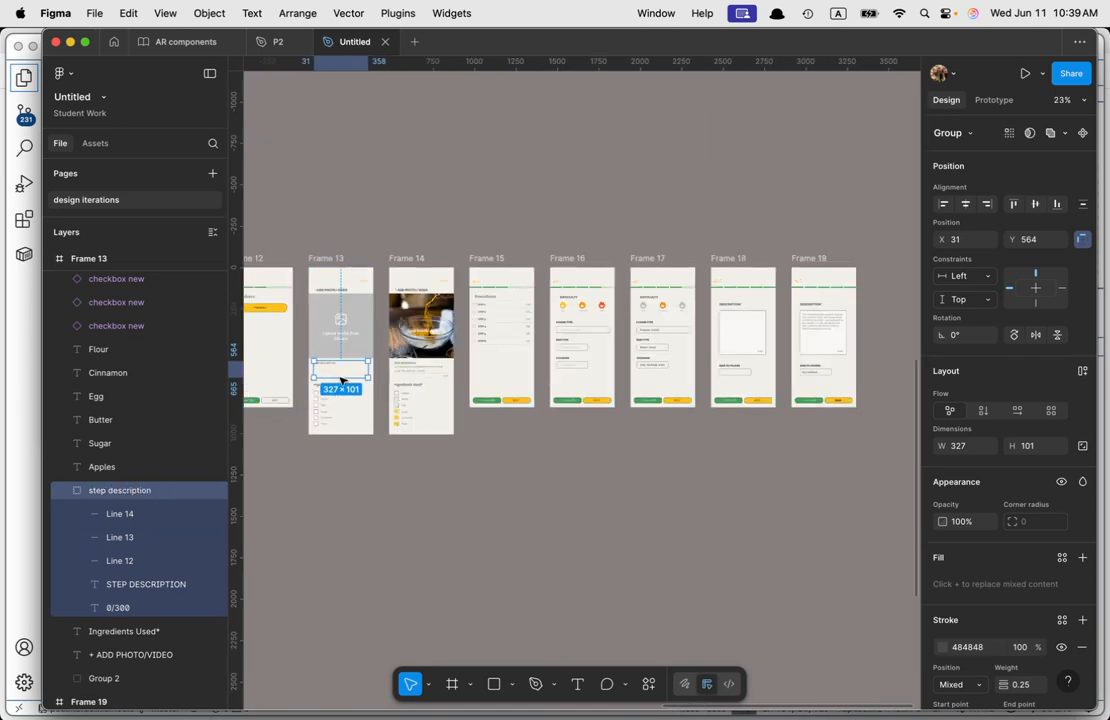
drag(379, 476, 689, 580)
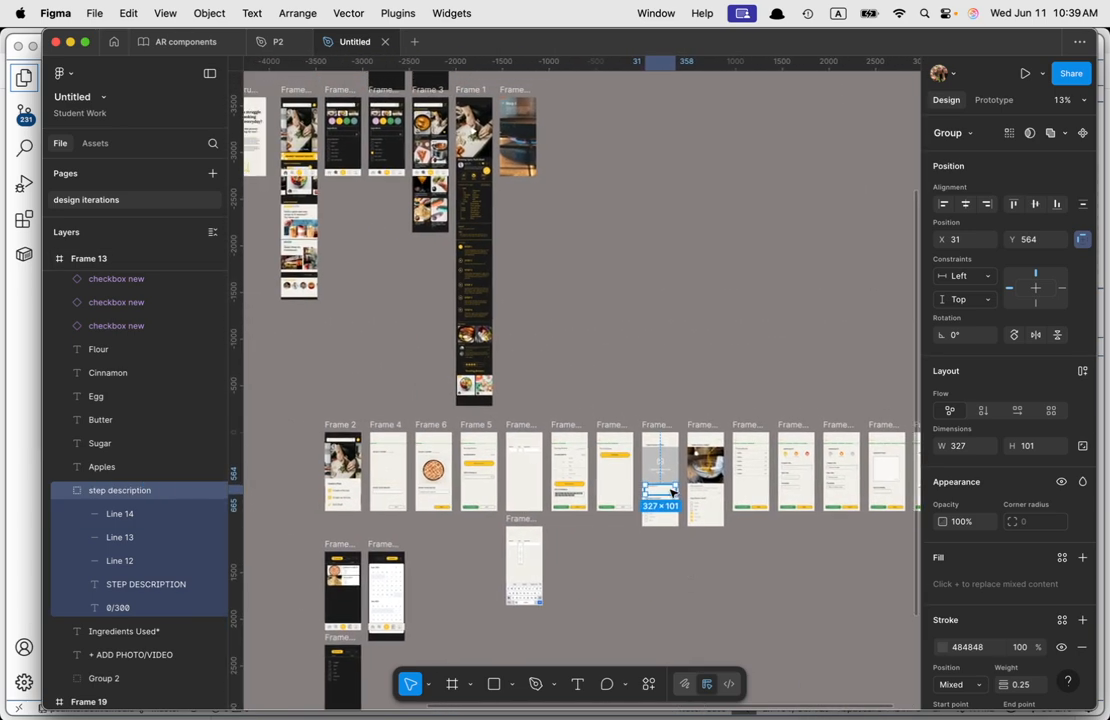
drag(662, 489, 458, 523)
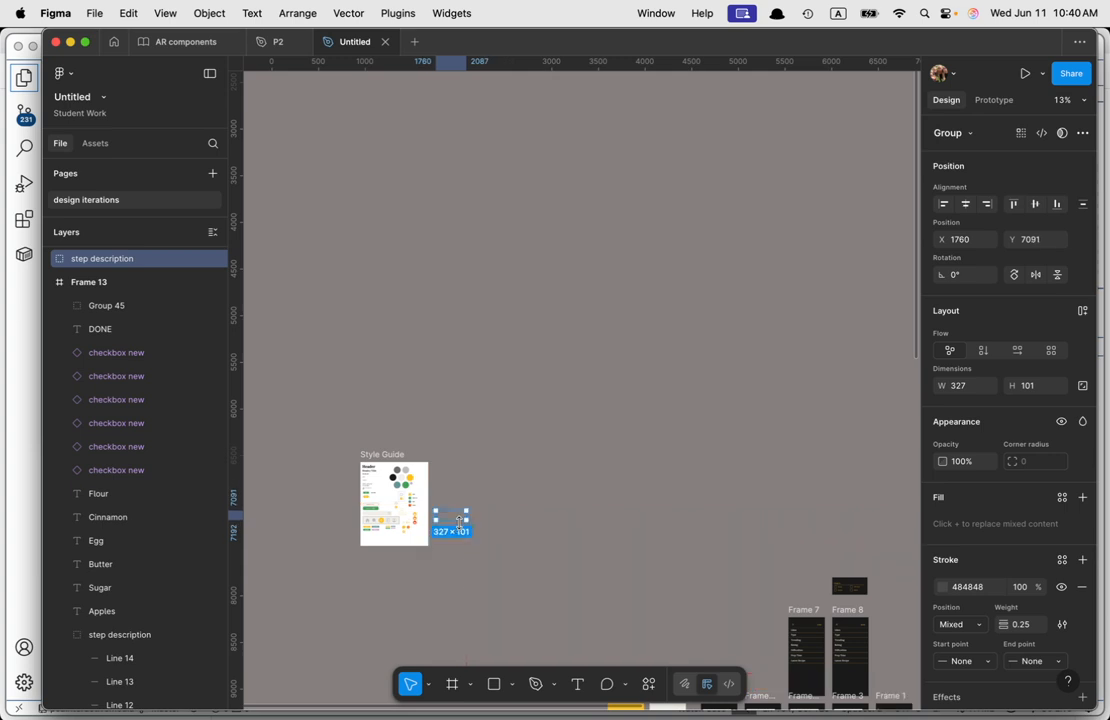
scroll(458, 523, up, 10)
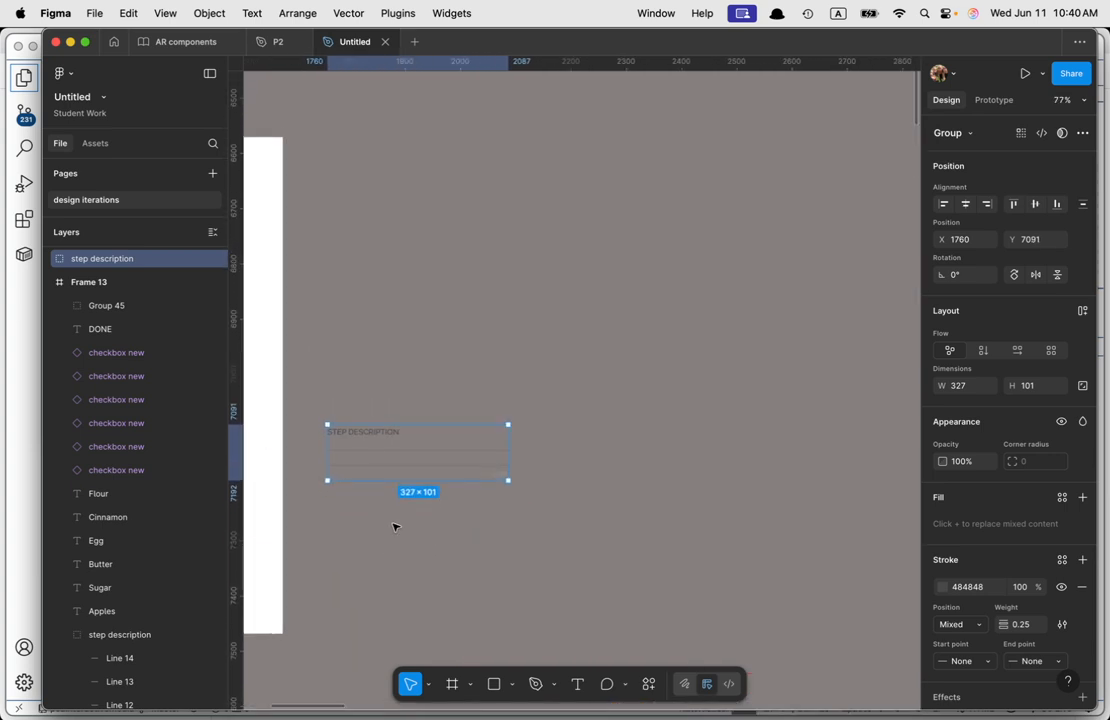
Step: Move the copied step description group clear of the Style Guide frame and enlarge that frame to about 2662 × 1214
scroll(395, 522, down, 5)
scroll(431, 444, down, 2)
click(300, 396)
drag(403, 483, 495, 353)
click(265, 384)
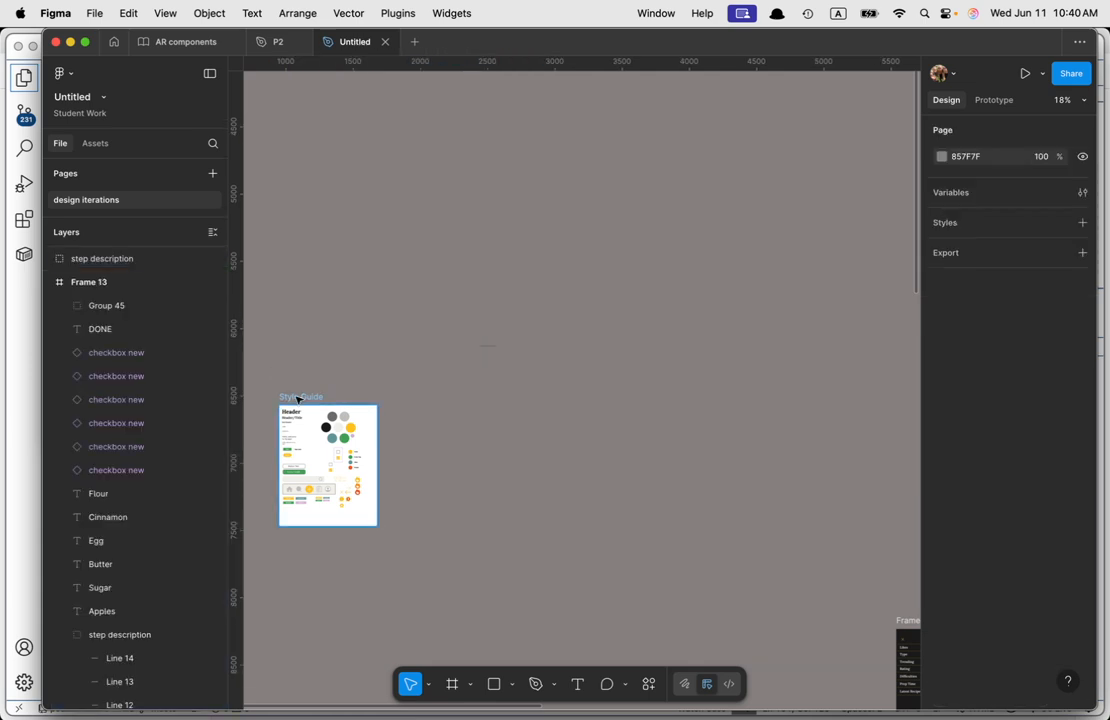
click(300, 397)
drag(372, 525, 640, 576)
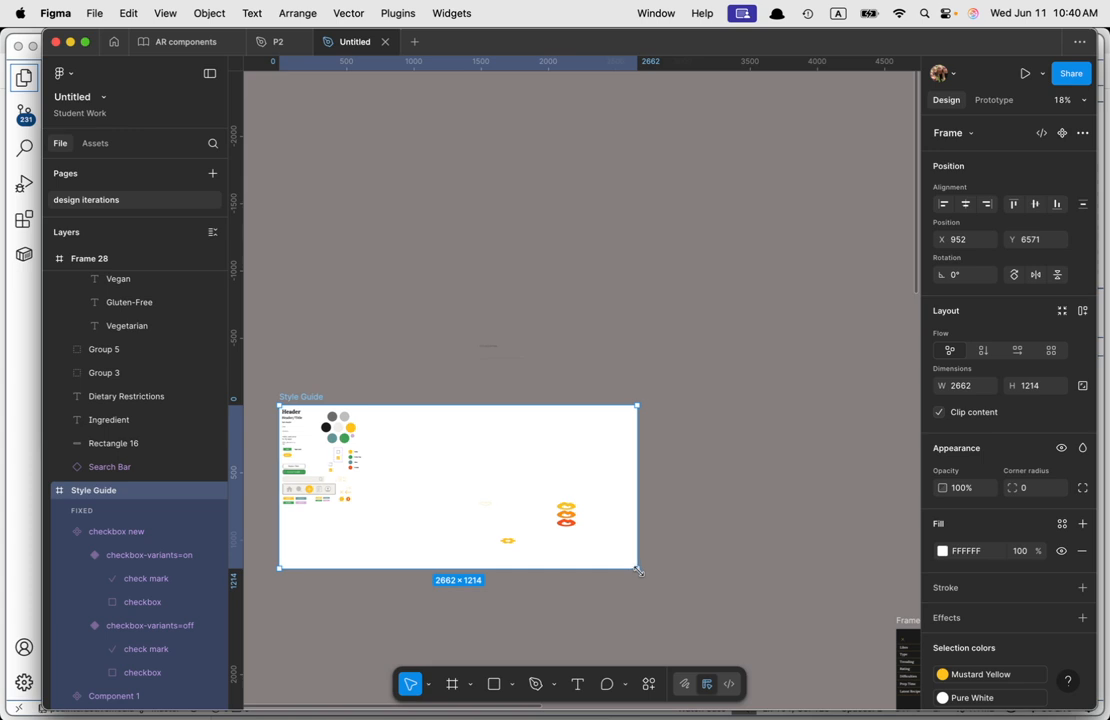
Step: Move the step description copy into the Style Guide frame's blank area at about X 770, Y 181, and clear the selection
click(492, 352)
drag(492, 352, 405, 443)
scroll(408, 447, up, 5)
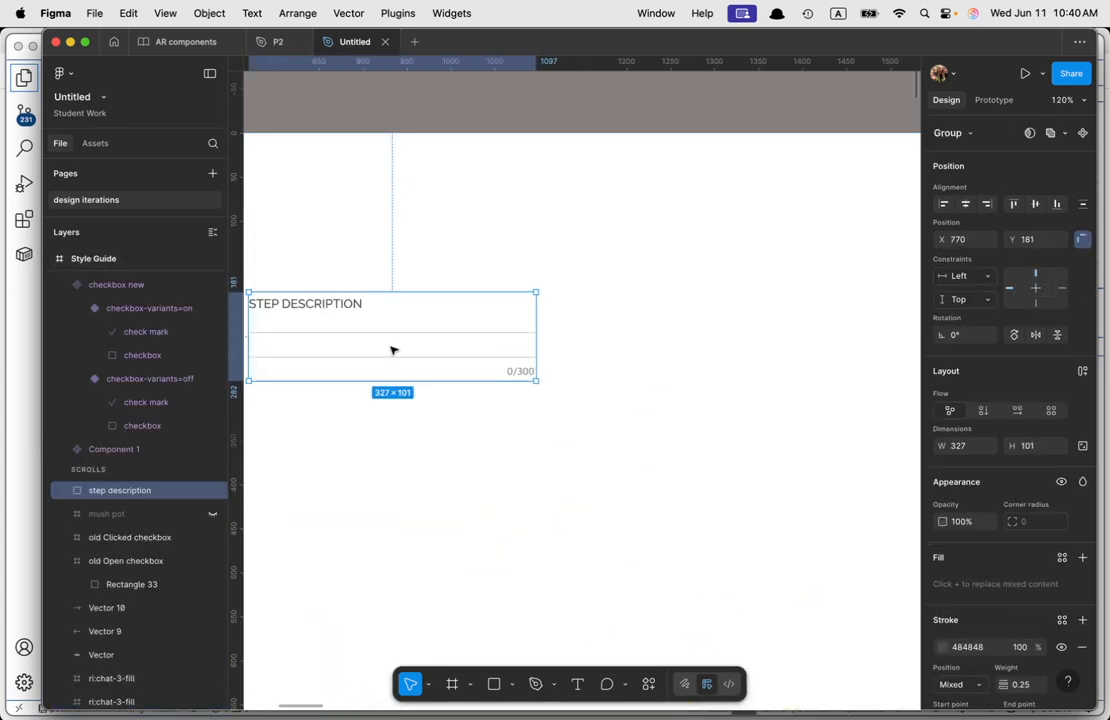
key(Escape)
Step: Copy the filled-in step description group from Frame 14
scroll(654, 505, down, 10)
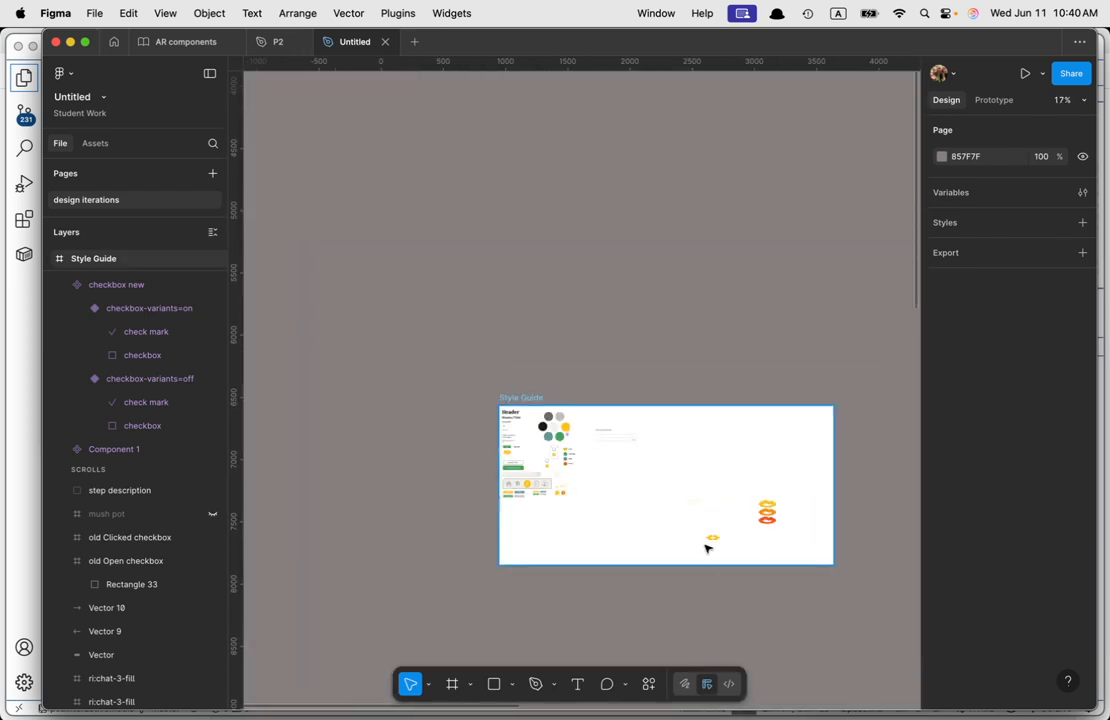
scroll(700, 520, down, 5)
scroll(768, 539, down, 2)
drag(811, 551, 230, 210)
drag(793, 597, 550, 585)
scroll(535, 488, up, 10)
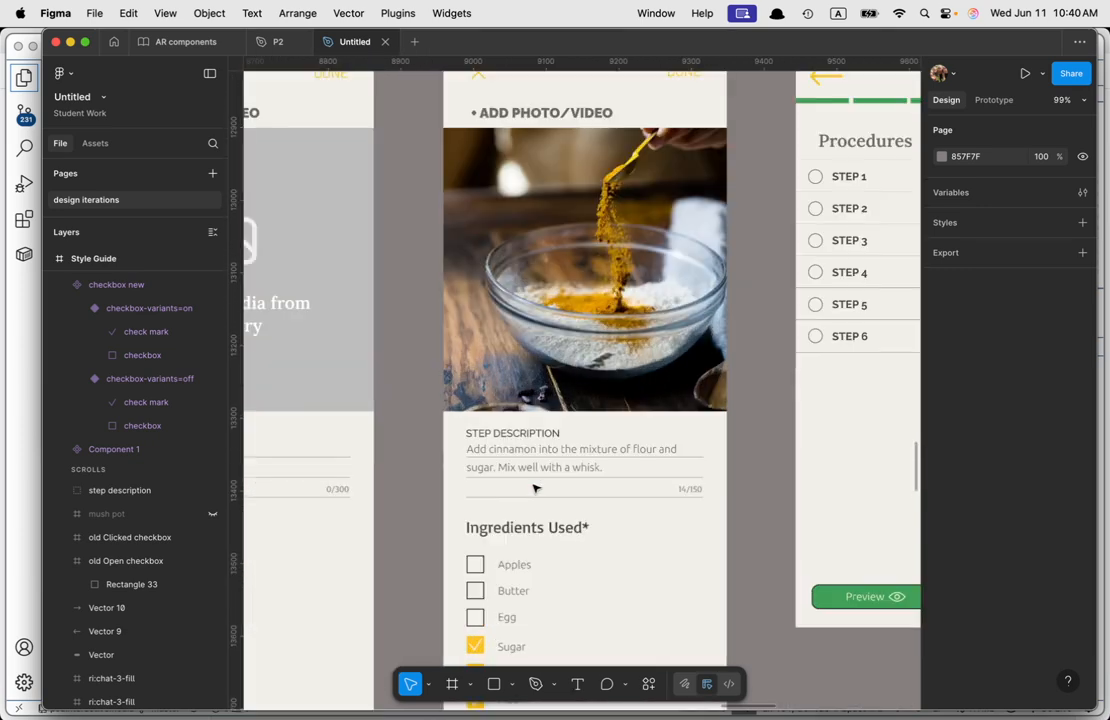
click(547, 469)
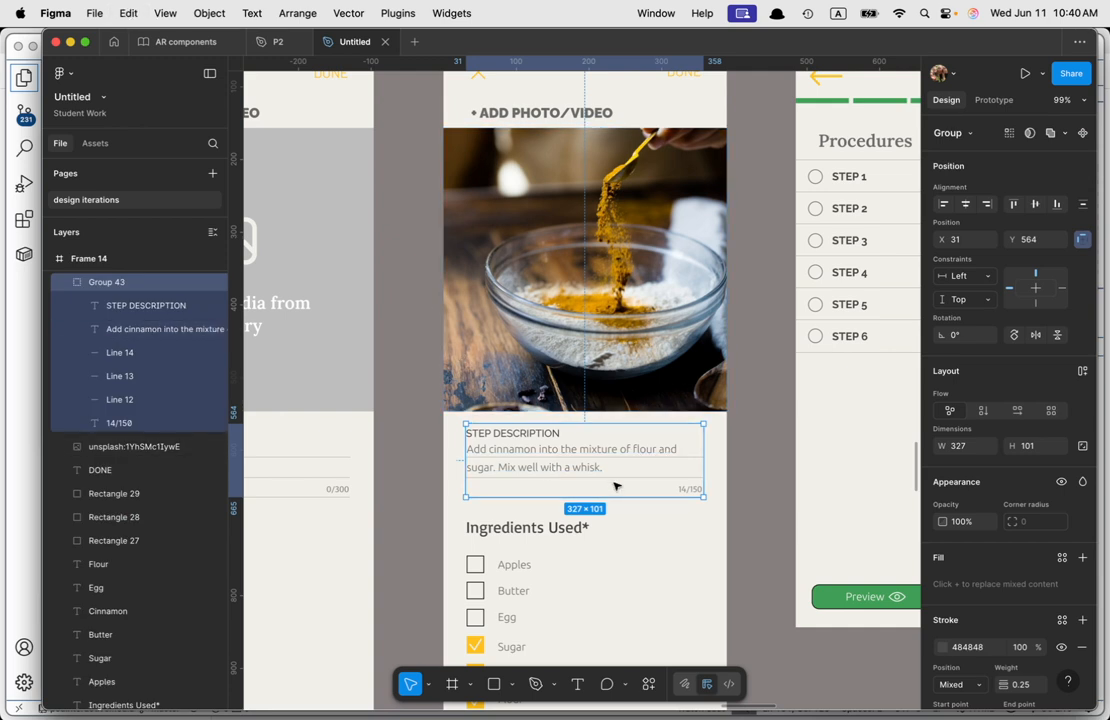
Step: Replace the empty step description group in the Style Guide with the copied group from Frame 14
click(413, 291)
drag(413, 291, 803, 577)
drag(488, 216, 823, 525)
drag(431, 326, 904, 610)
drag(355, 360, 790, 555)
drag(684, 97, 798, 572)
scroll(706, 378, down, 3)
scroll(732, 371, down, 8)
drag(818, 124, 838, 613)
drag(799, 549, 797, 612)
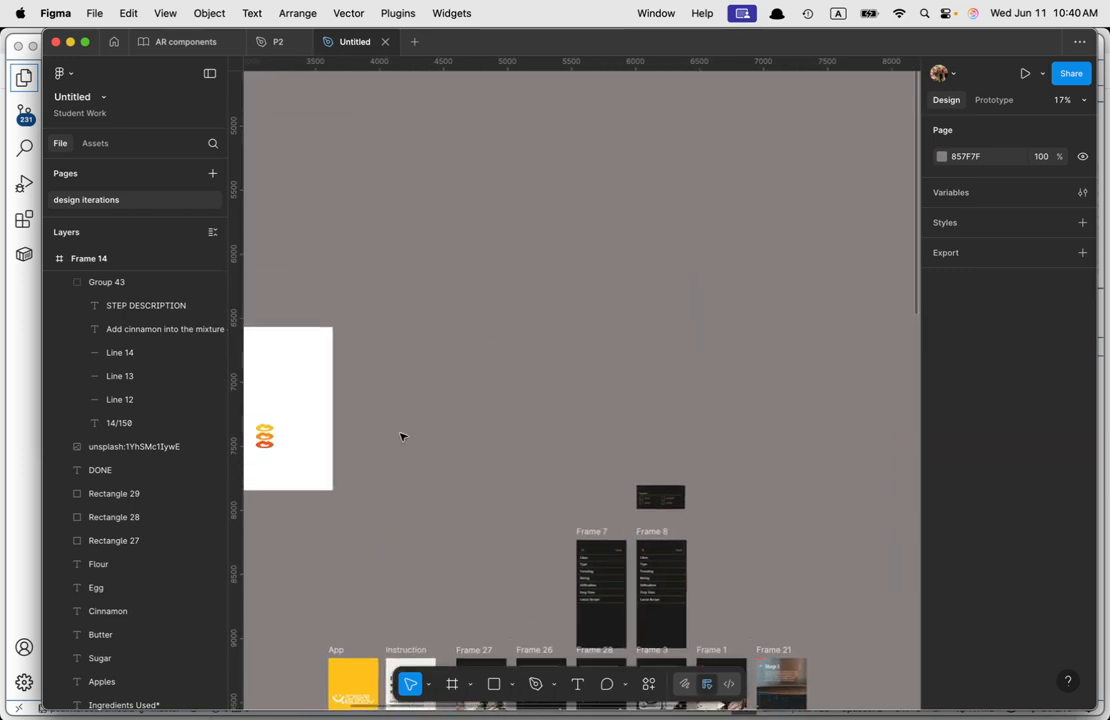
drag(401, 436, 694, 414)
scroll(577, 441, up, 6)
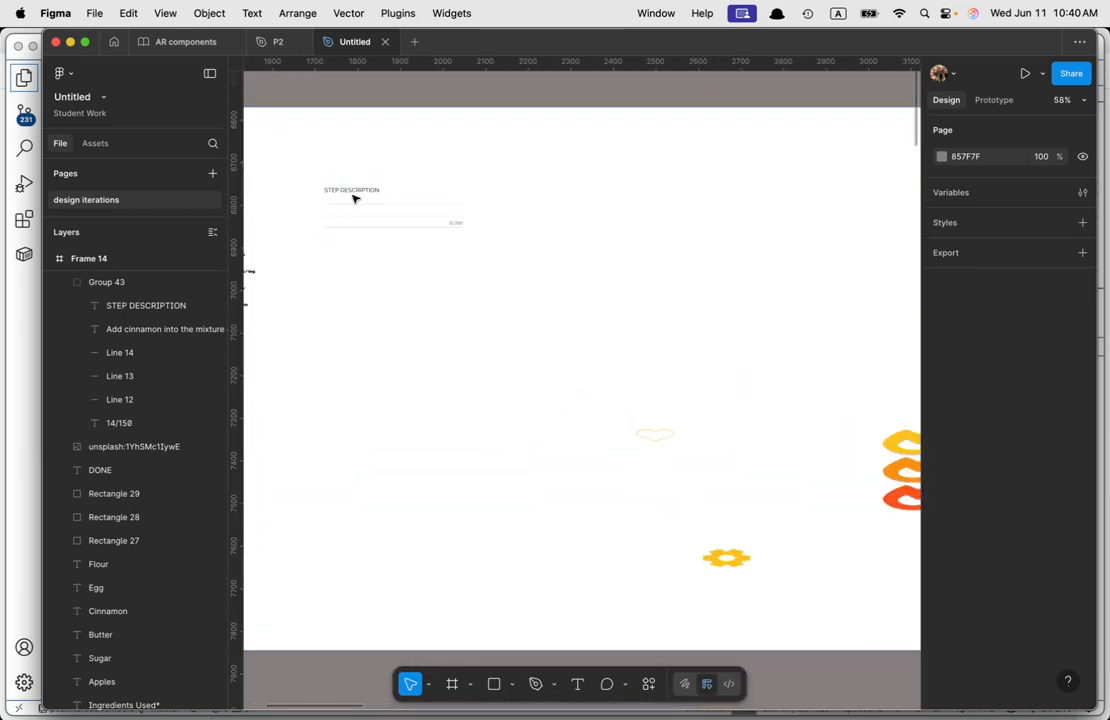
click(353, 199)
right_click(355, 199)
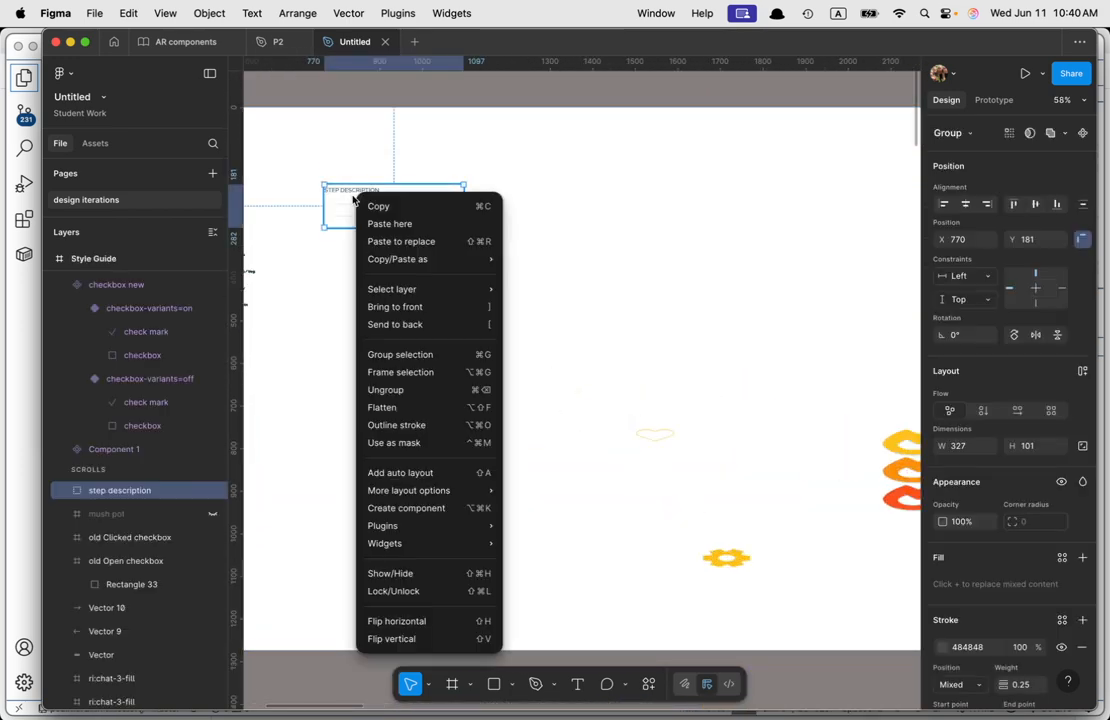
click(402, 241)
click(473, 312)
Step: Turn the Style Guide's filled-in step description group into a component and add a second variant
click(368, 194)
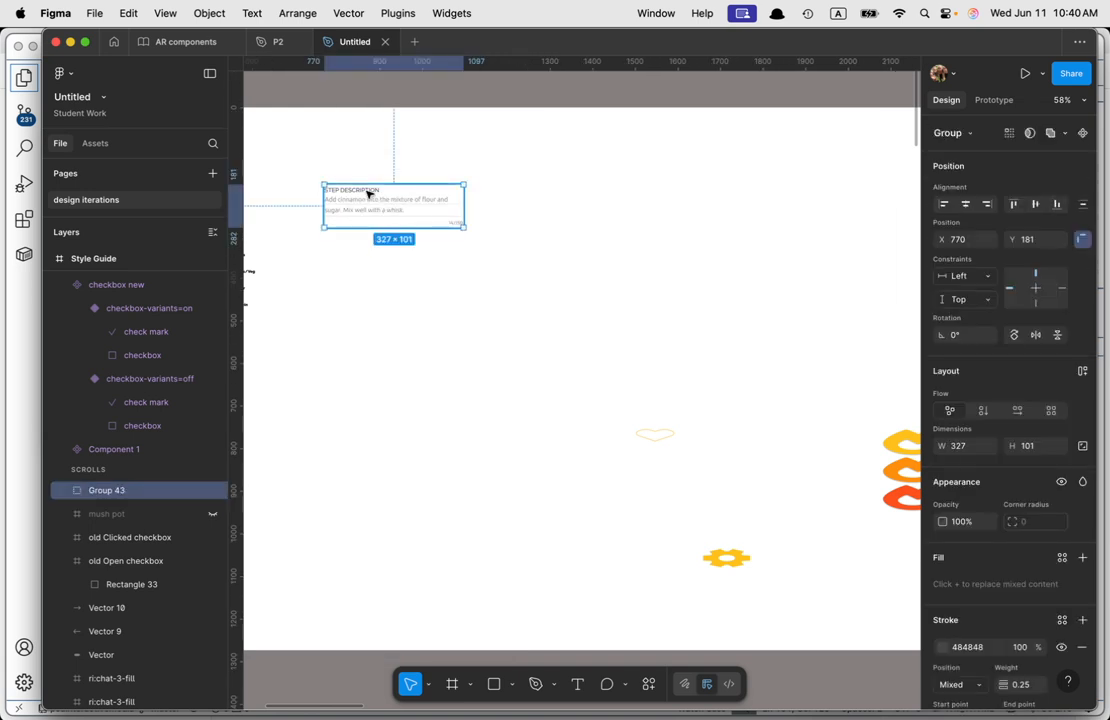
scroll(369, 196, up, 5)
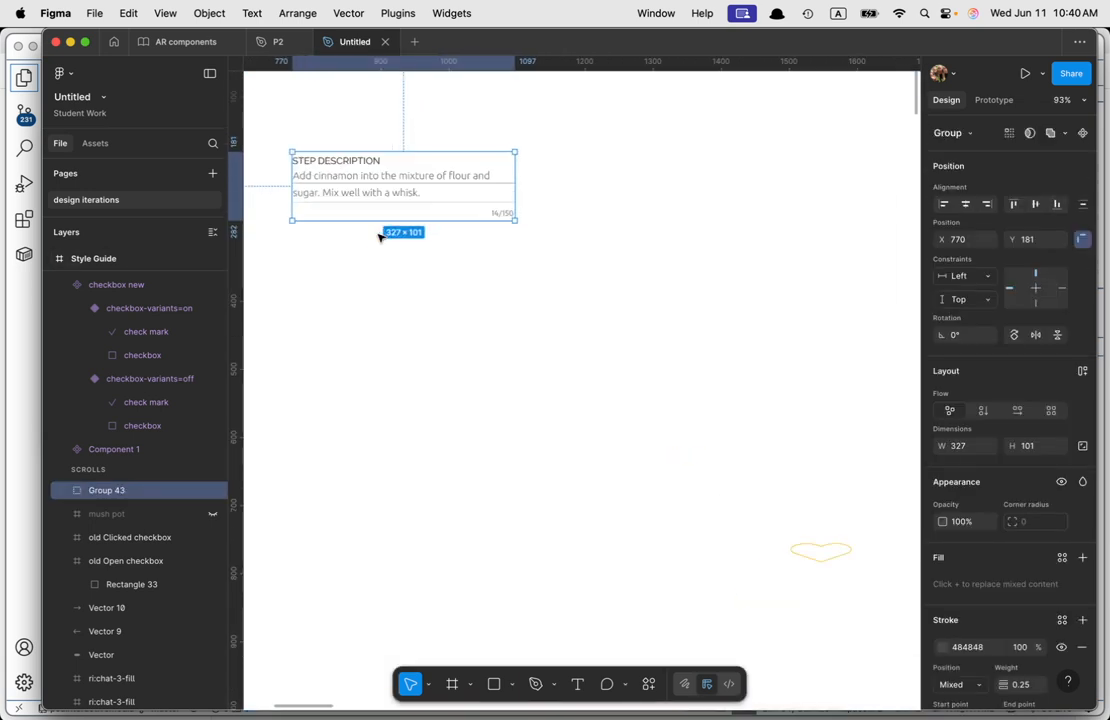
drag(367, 267, 559, 434)
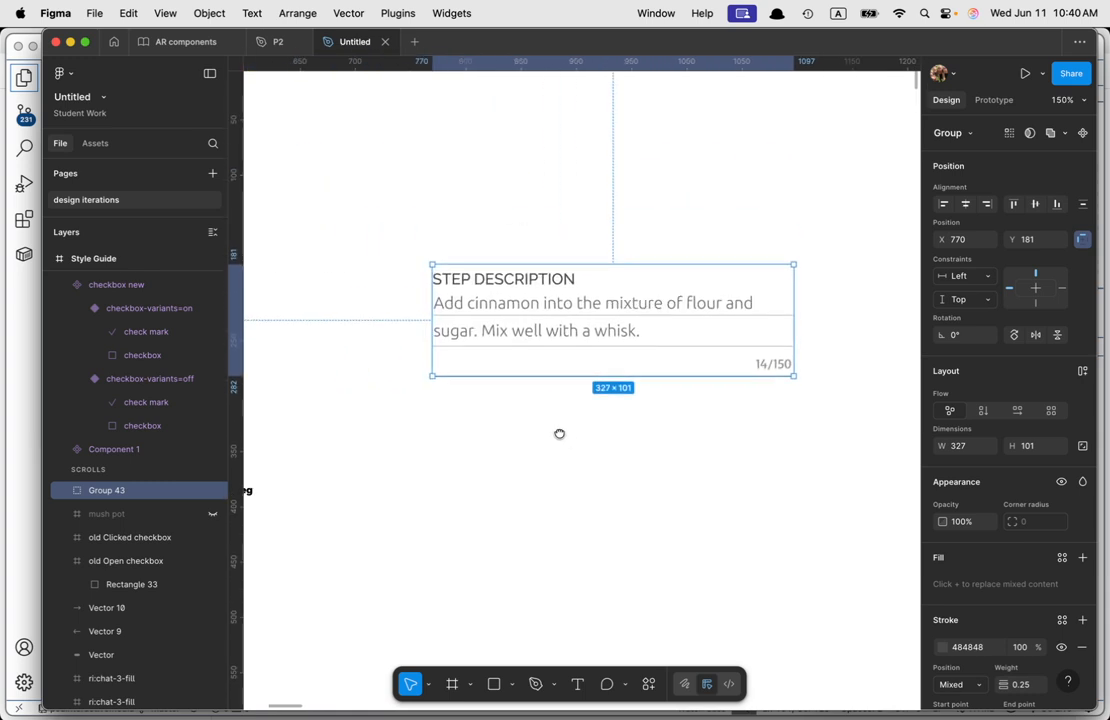
right_click(540, 285)
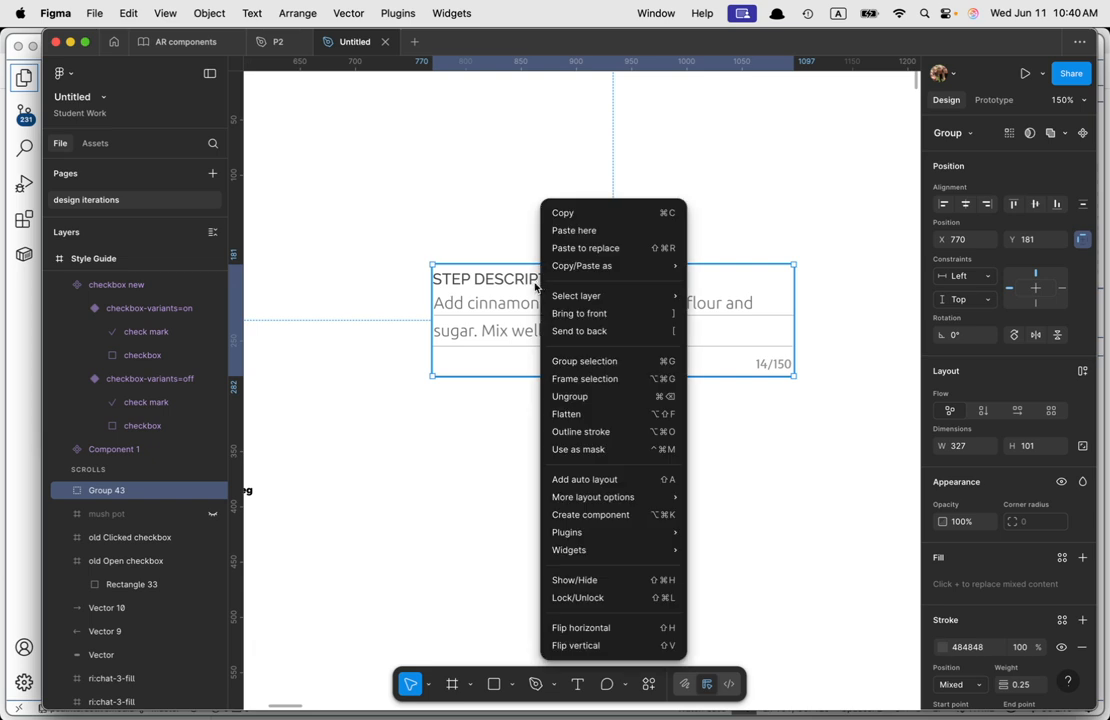
click(574, 517)
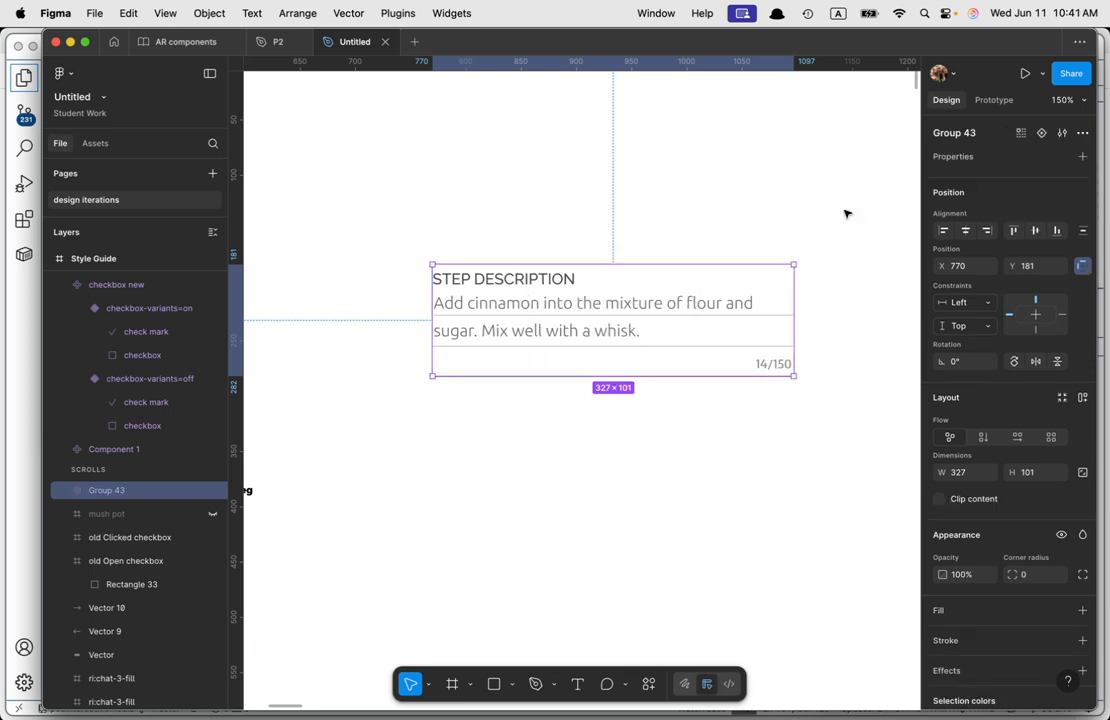
click(1043, 134)
Step: Delete the sample text about adding cinnamon from the Default variant of the step description component
click(557, 331)
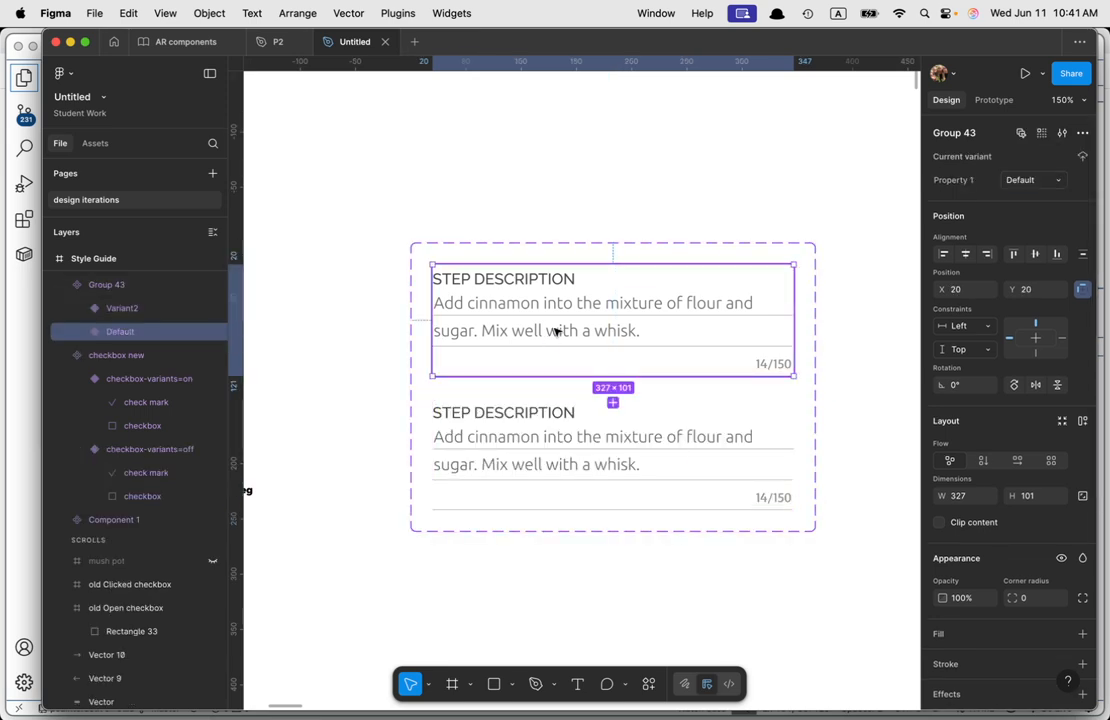
double_click(559, 331)
key(Delete)
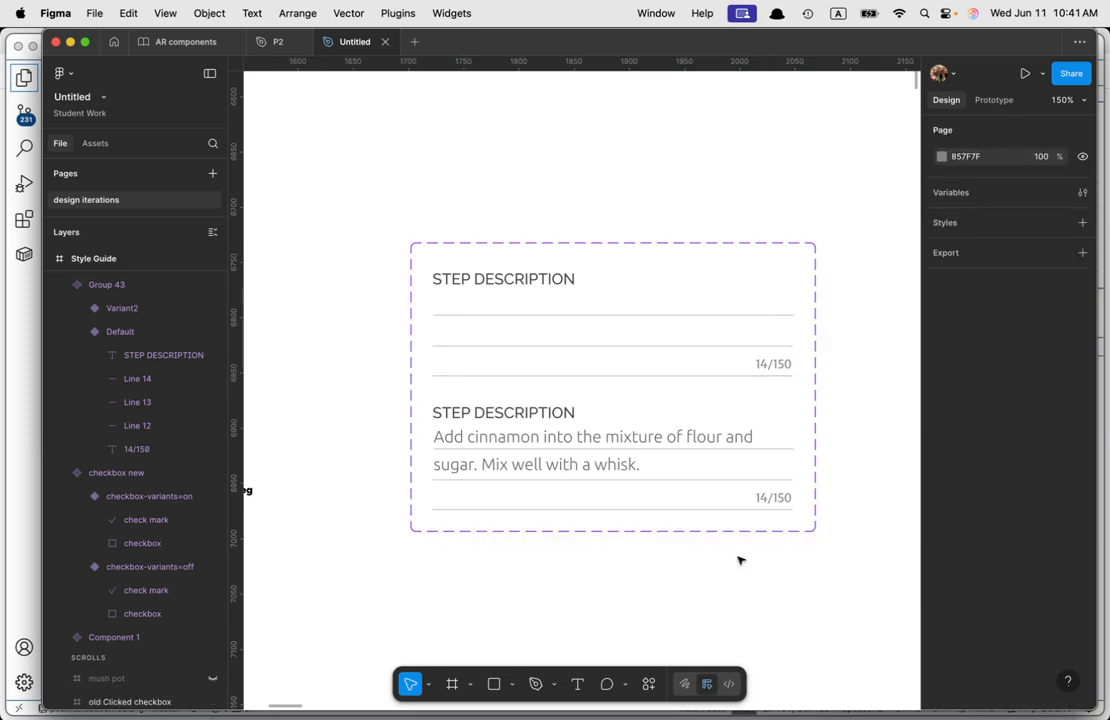
Step: Change the Default variant's counter text to 0/150
click(790, 310)
click(767, 371)
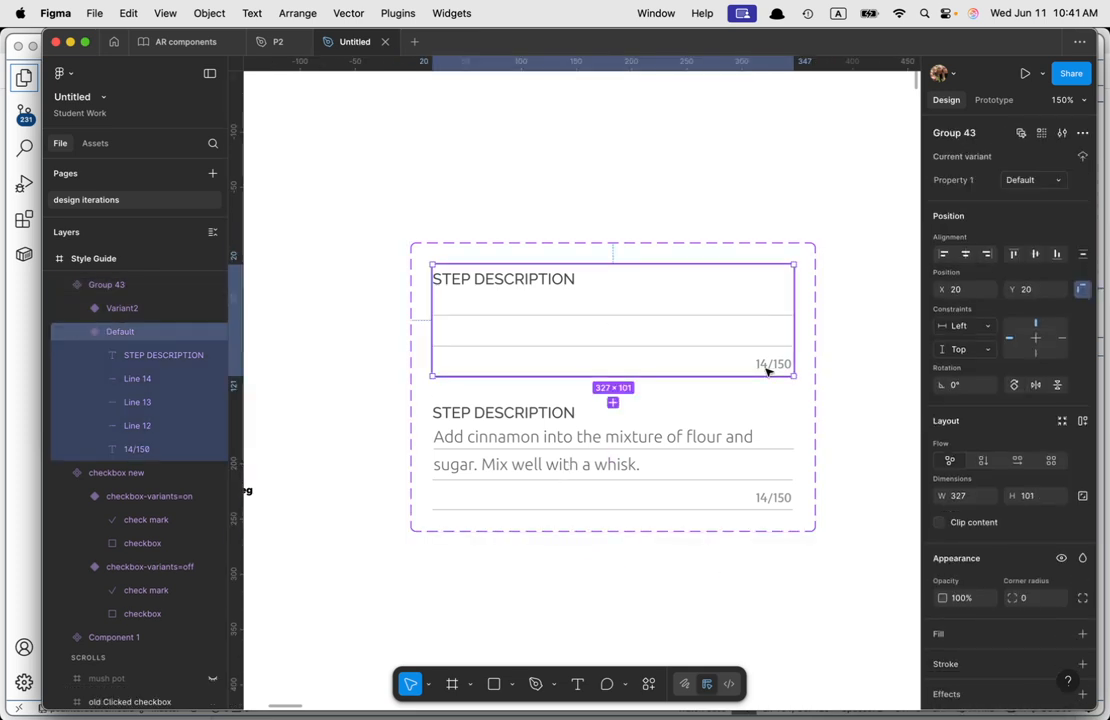
double_click(766, 368)
double_click(764, 368)
click(762, 366)
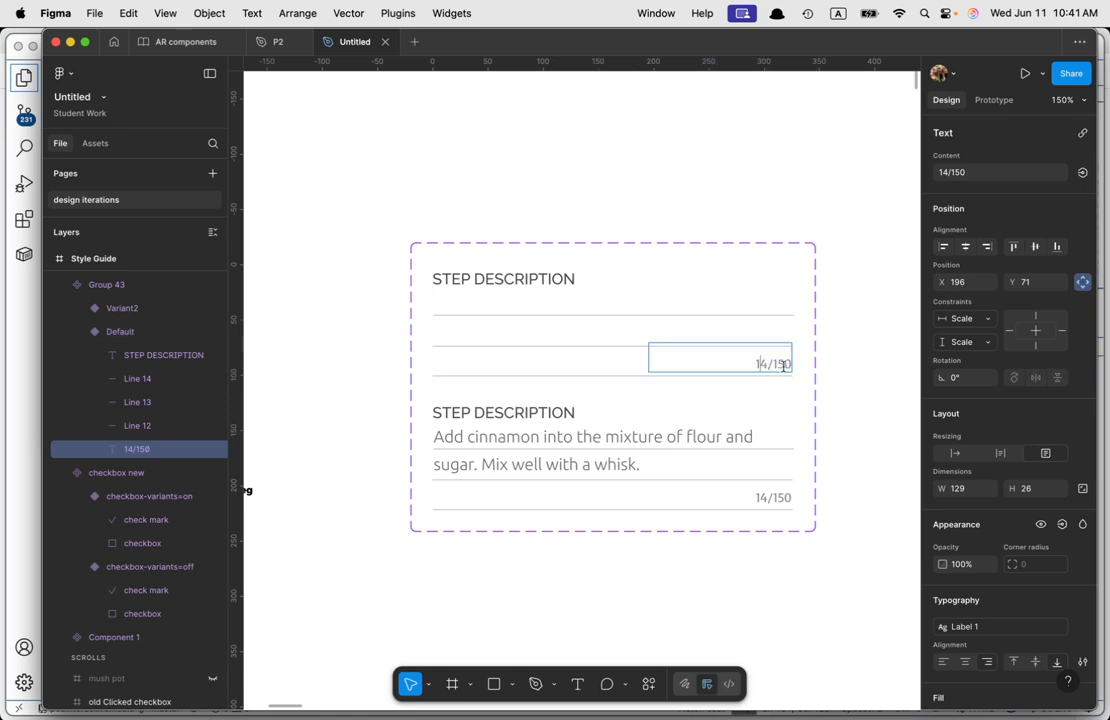
key(BackSpace)
key(BackSpace)
text(0)
key(Escape)
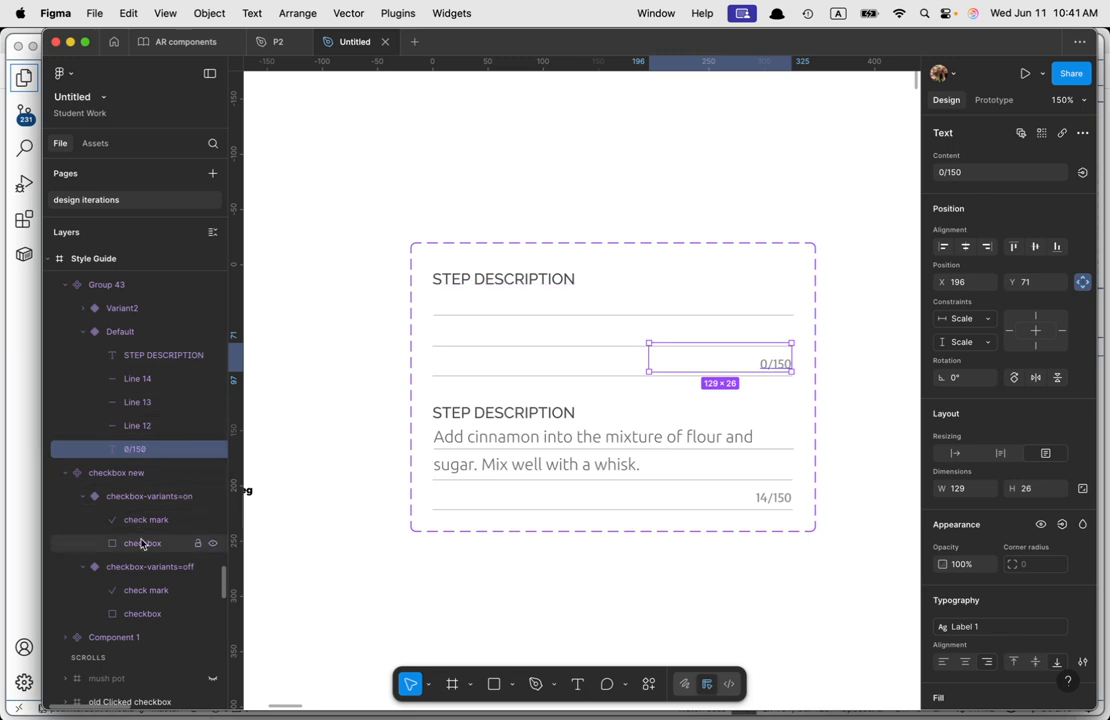
Step: Rename the counter text layers in both Variant2 and Default as word count
scroll(133, 400, up, 1)
scroll(131, 380, up, 1)
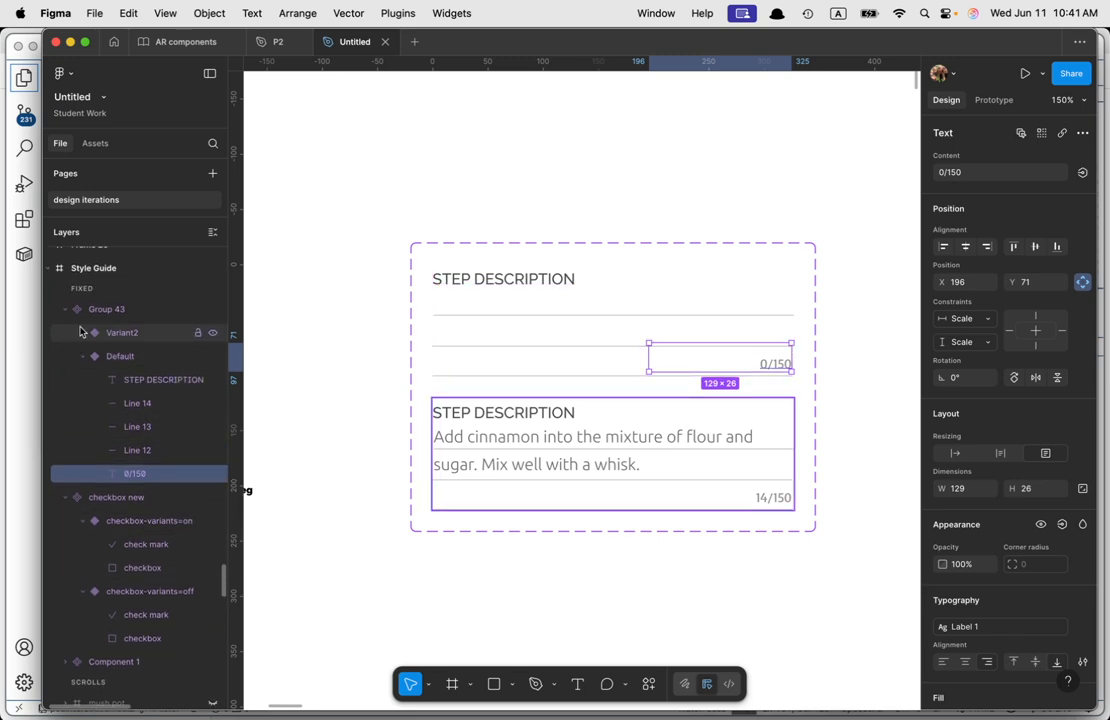
click(84, 333)
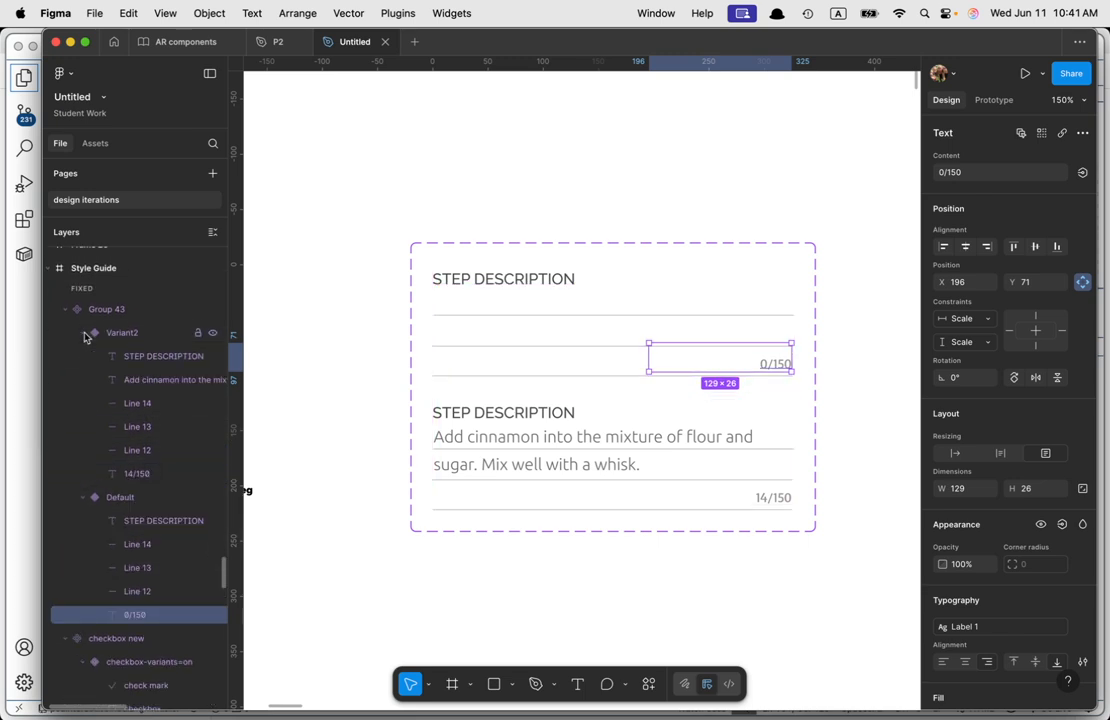
click(67, 639)
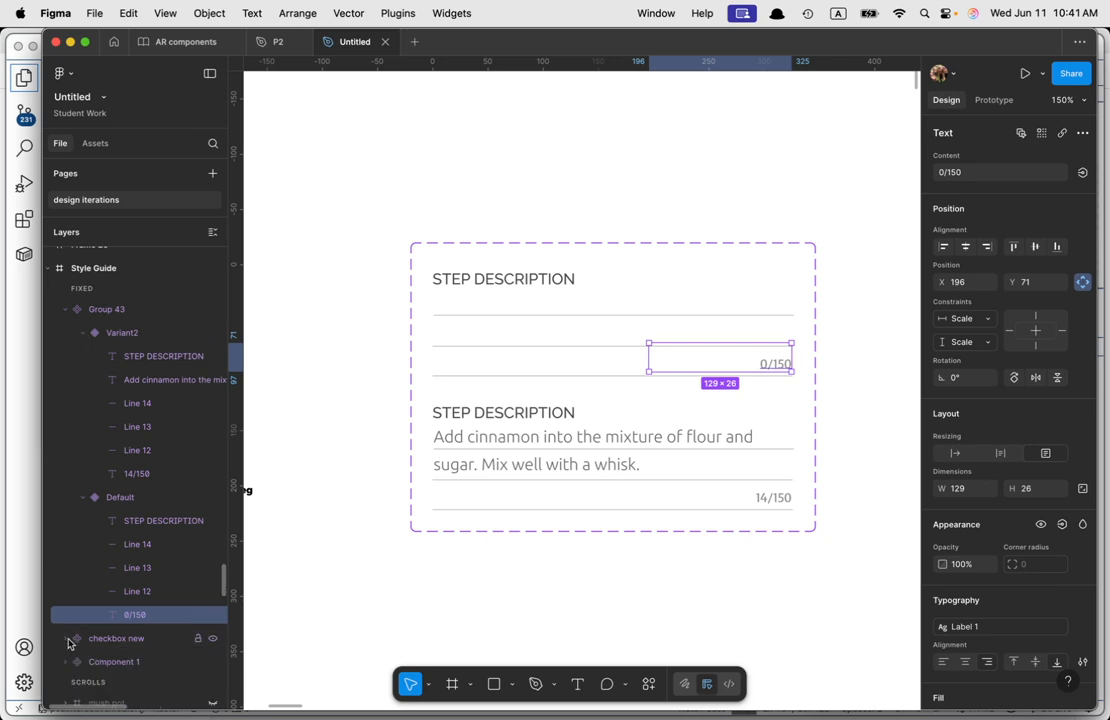
double_click(131, 476)
text(word count)
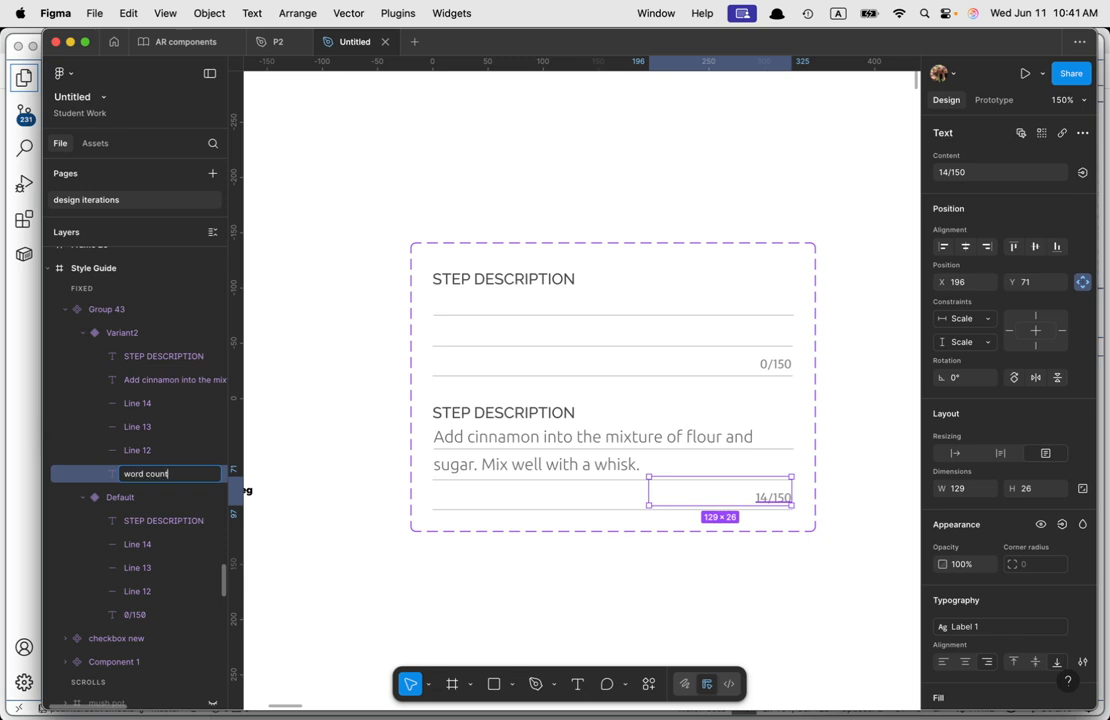
key(Return)
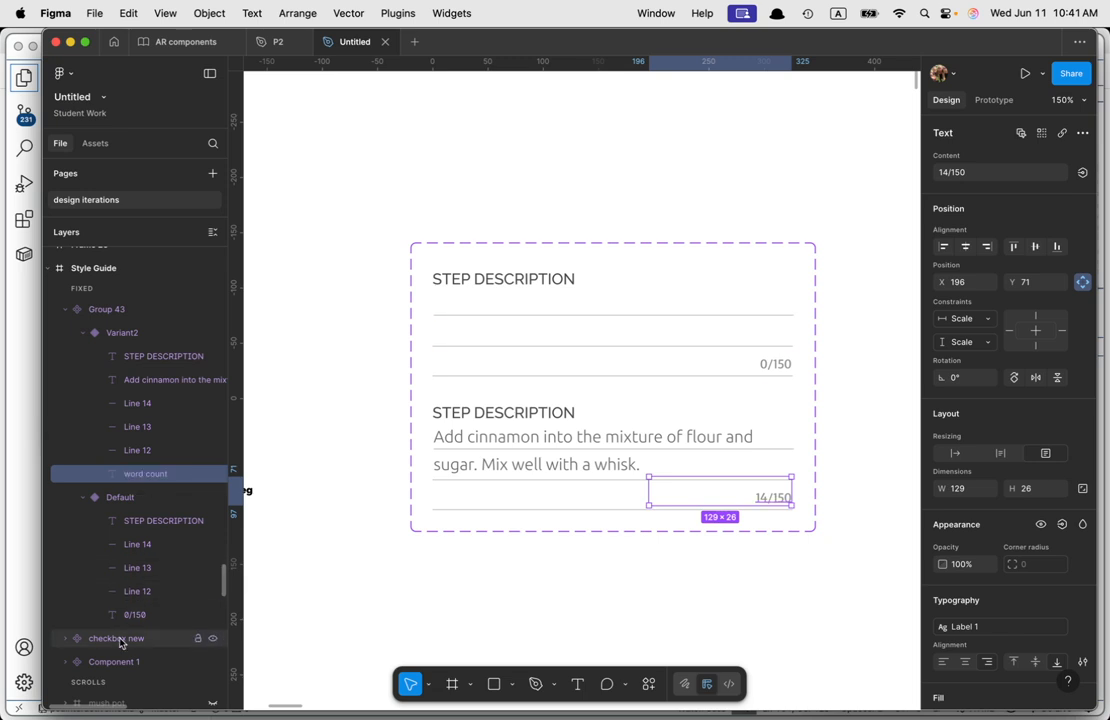
double_click(143, 615)
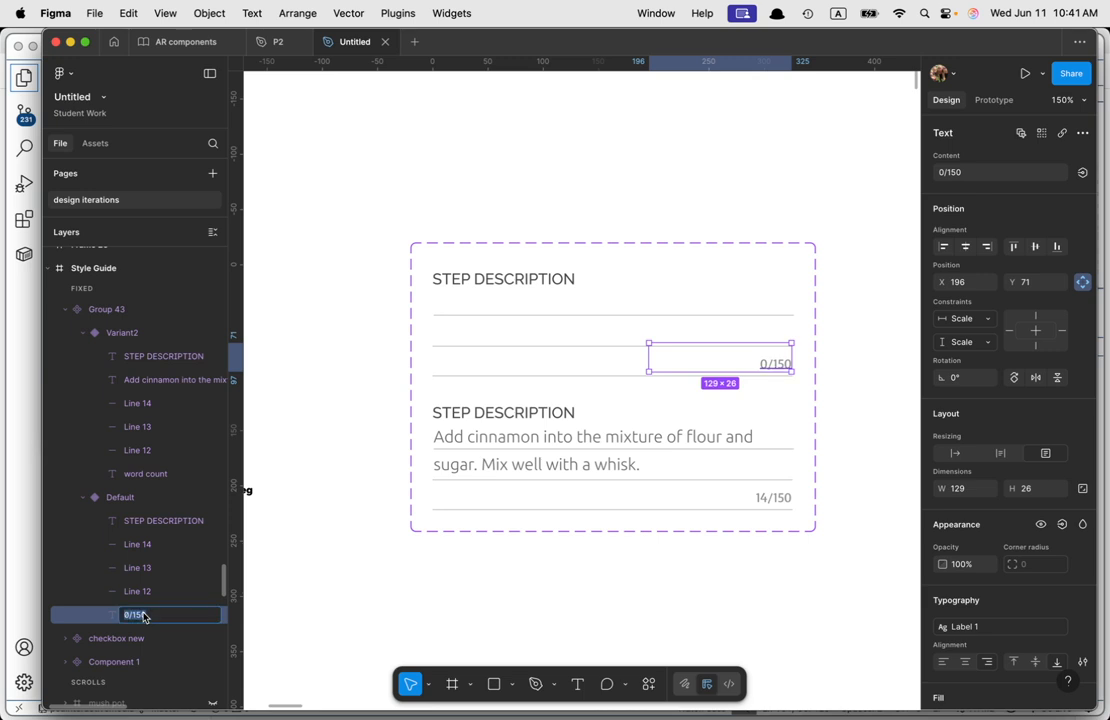
text(word count)
key(Return)
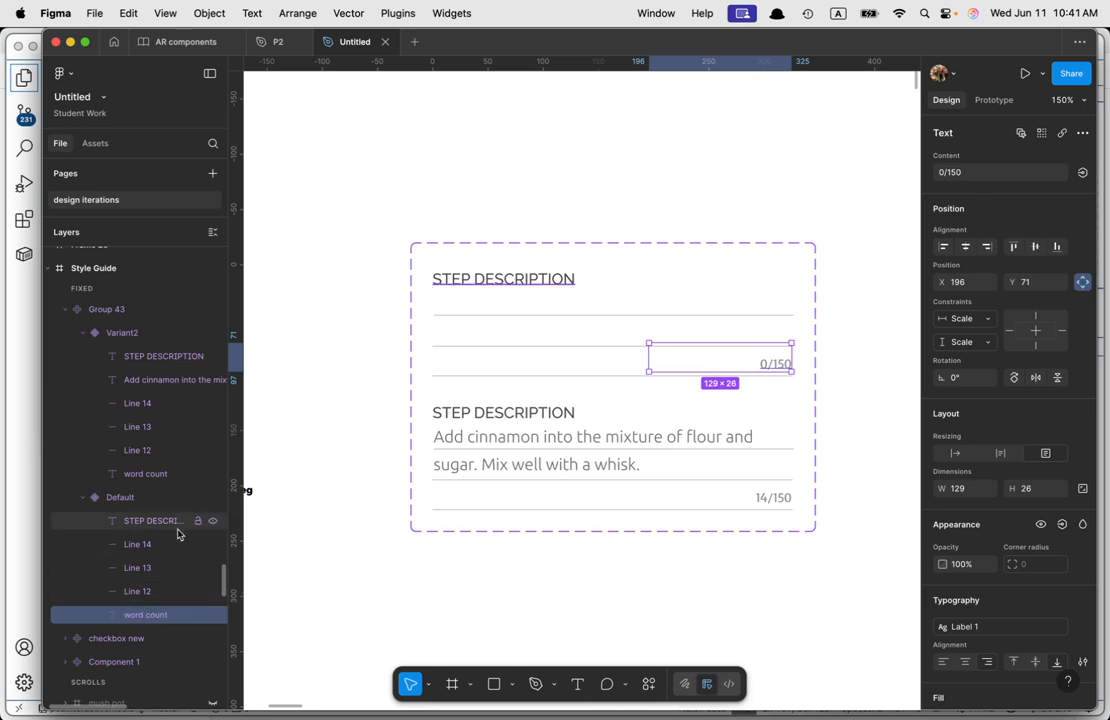
Step: Duplicate Variant2's cinnamon sample text into the Default variant, and move the original text onto Default's empty lines
click(148, 381)
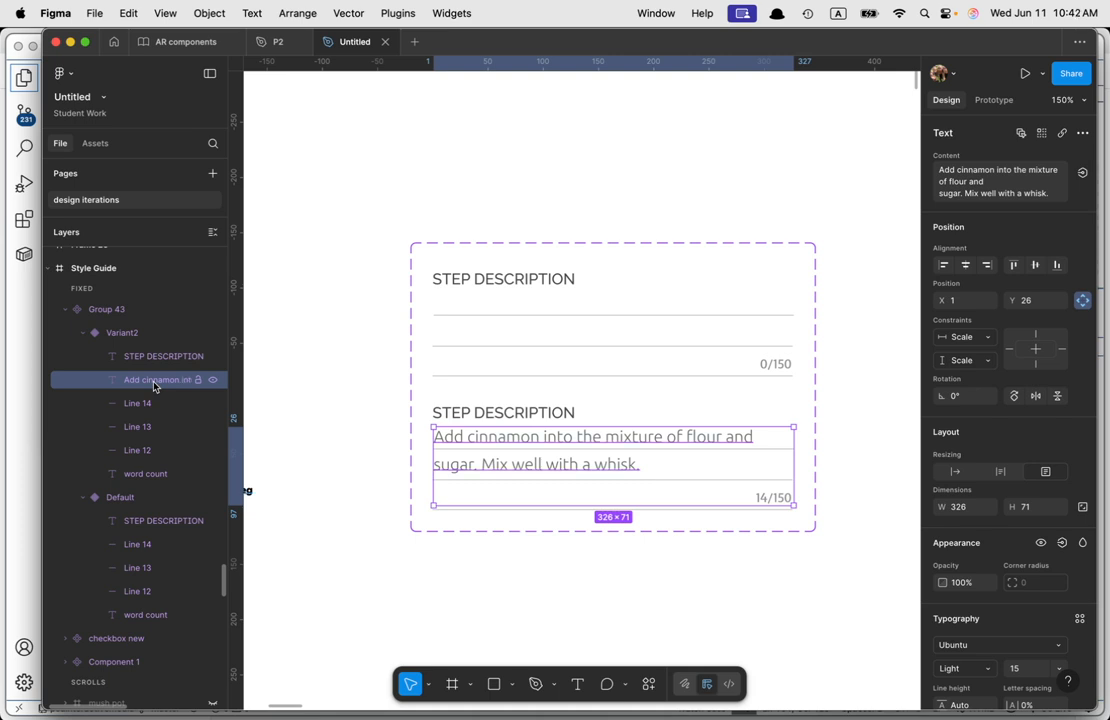
key(super+d)
drag(161, 404, 155, 557)
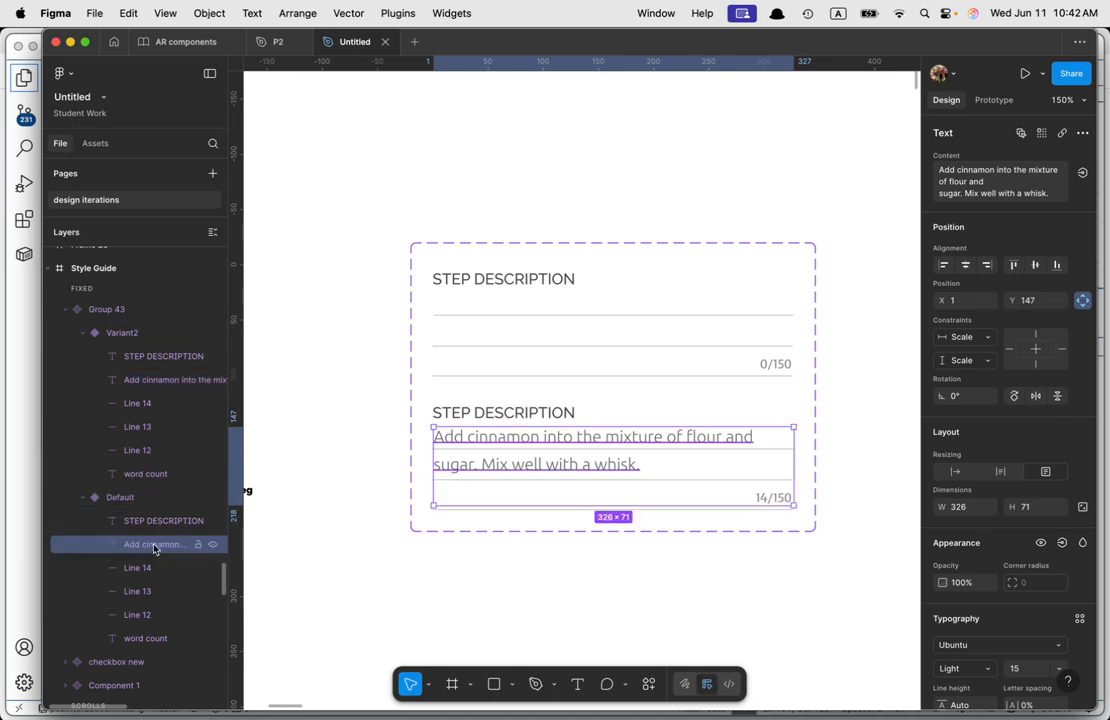
click(172, 386)
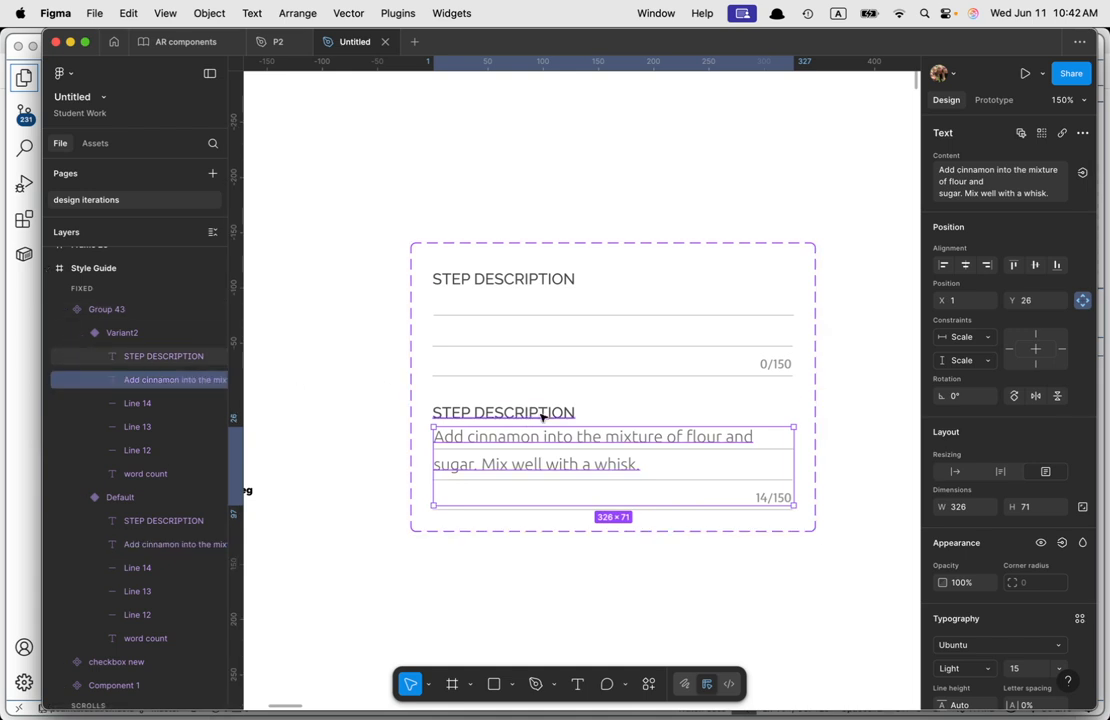
drag(556, 439, 557, 306)
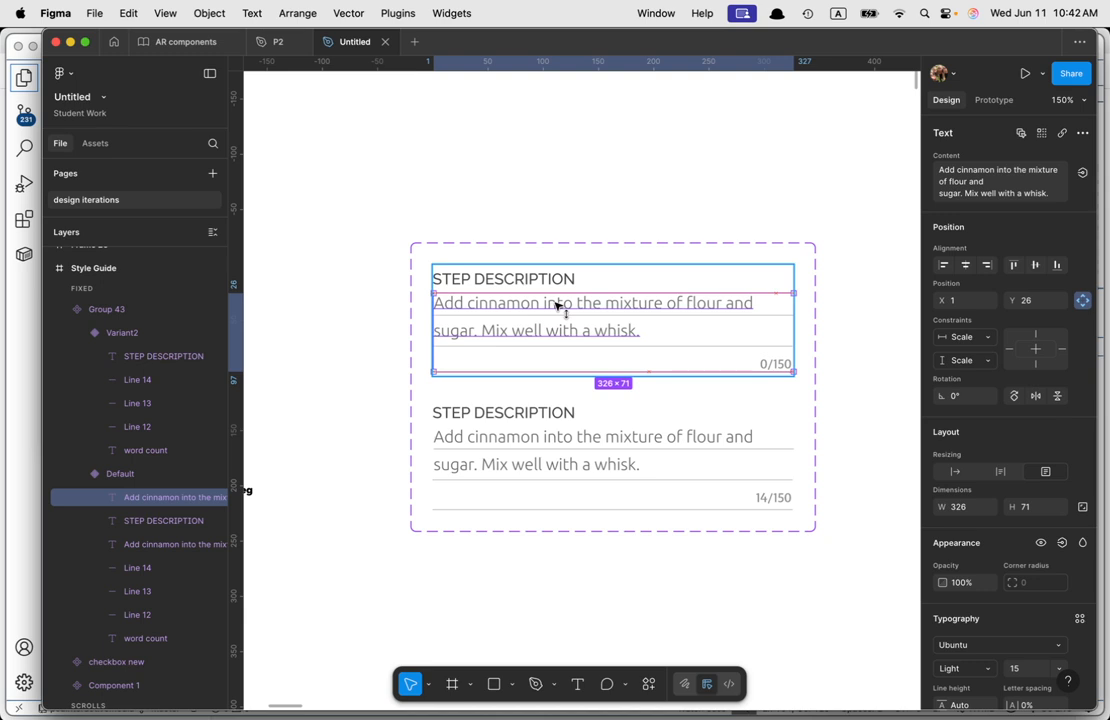
Step: Clear the cinnamon text placed on Default's empty lines and move the Line 14 layer from Default into Variant2
double_click(503, 305)
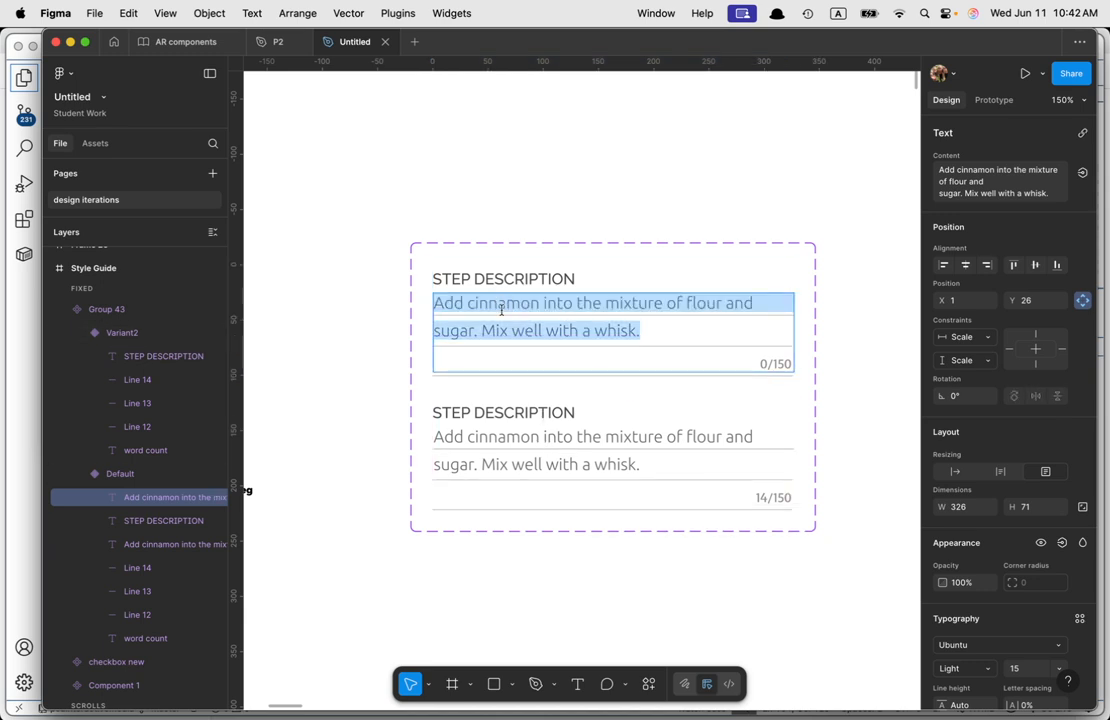
key(BackSpace)
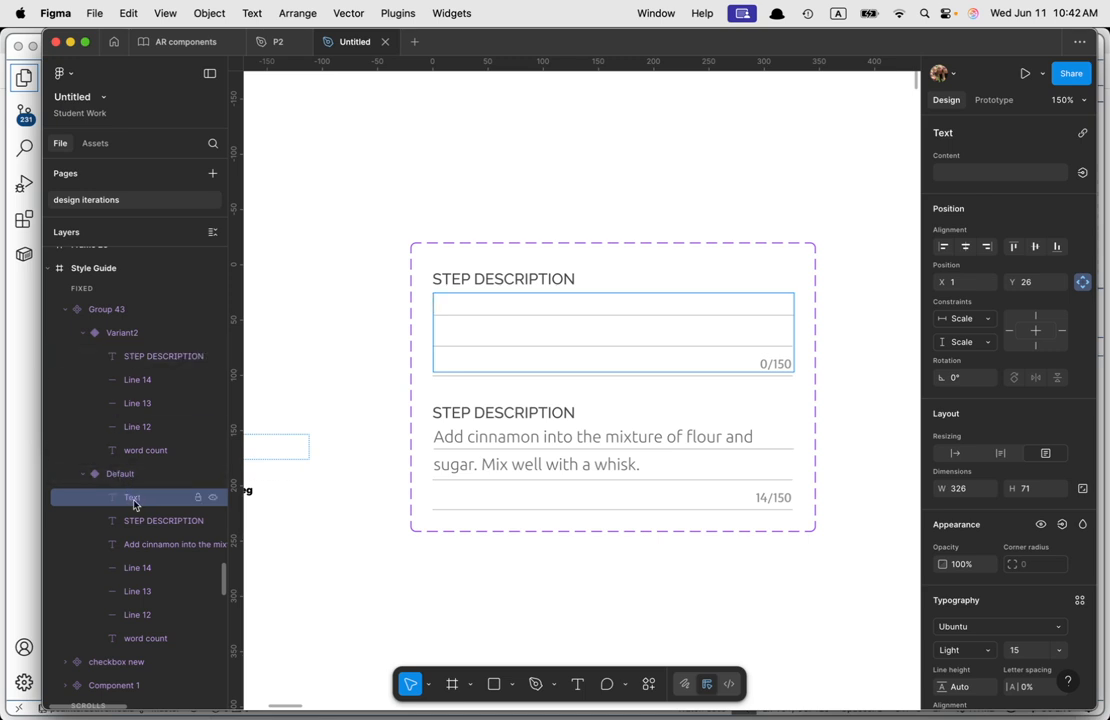
click(151, 550)
drag(151, 550, 138, 362)
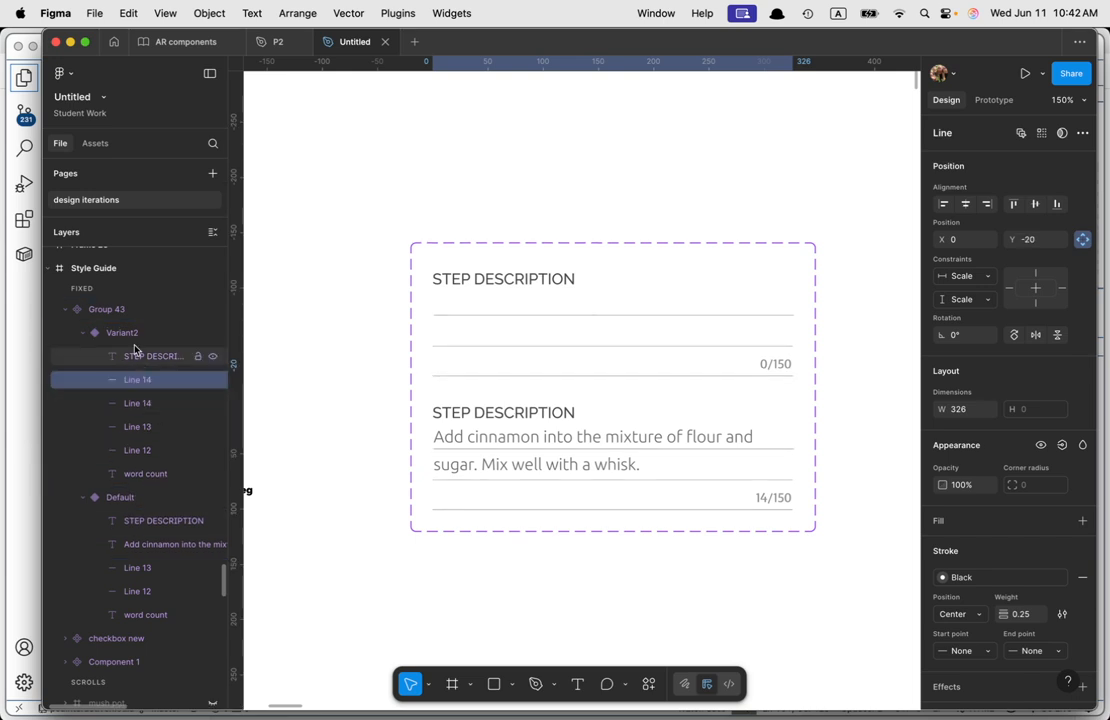
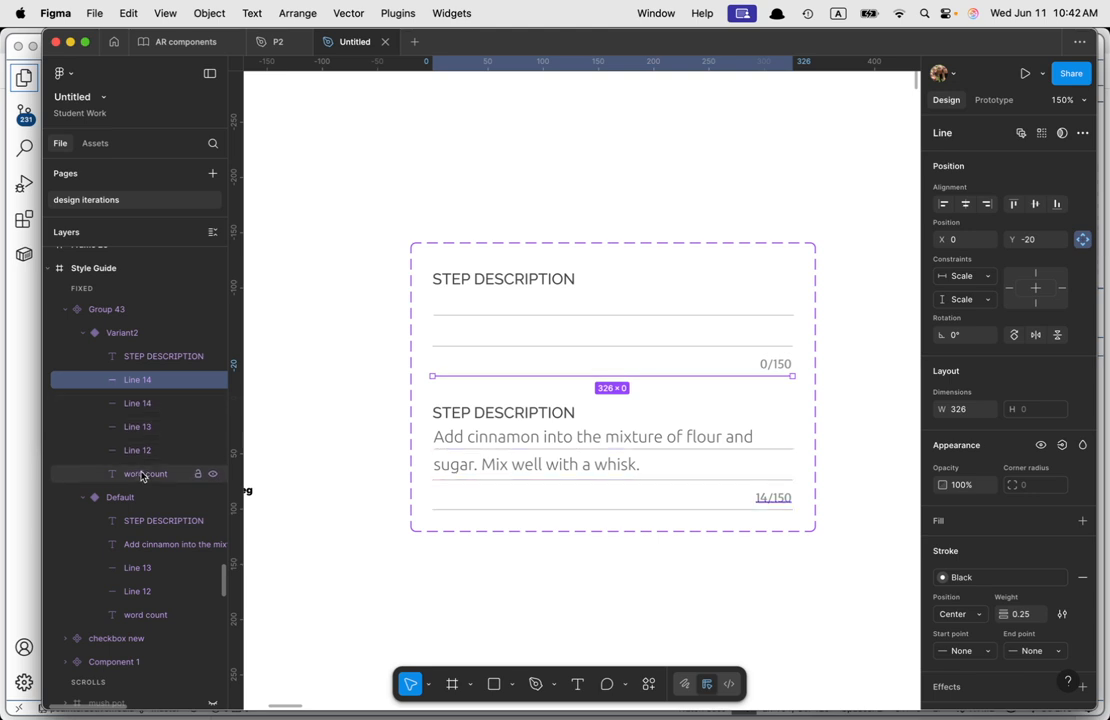
scroll(150, 550, down, 1)
scroll(175, 563, up, 3)
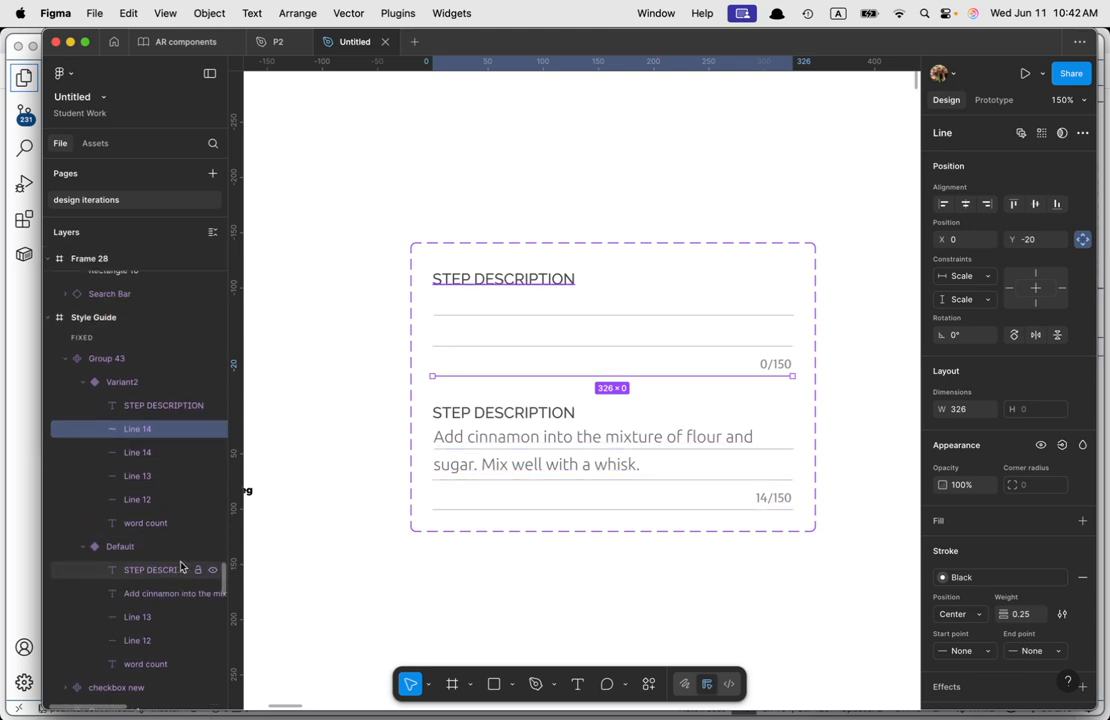
scroll(181, 567, down, 1)
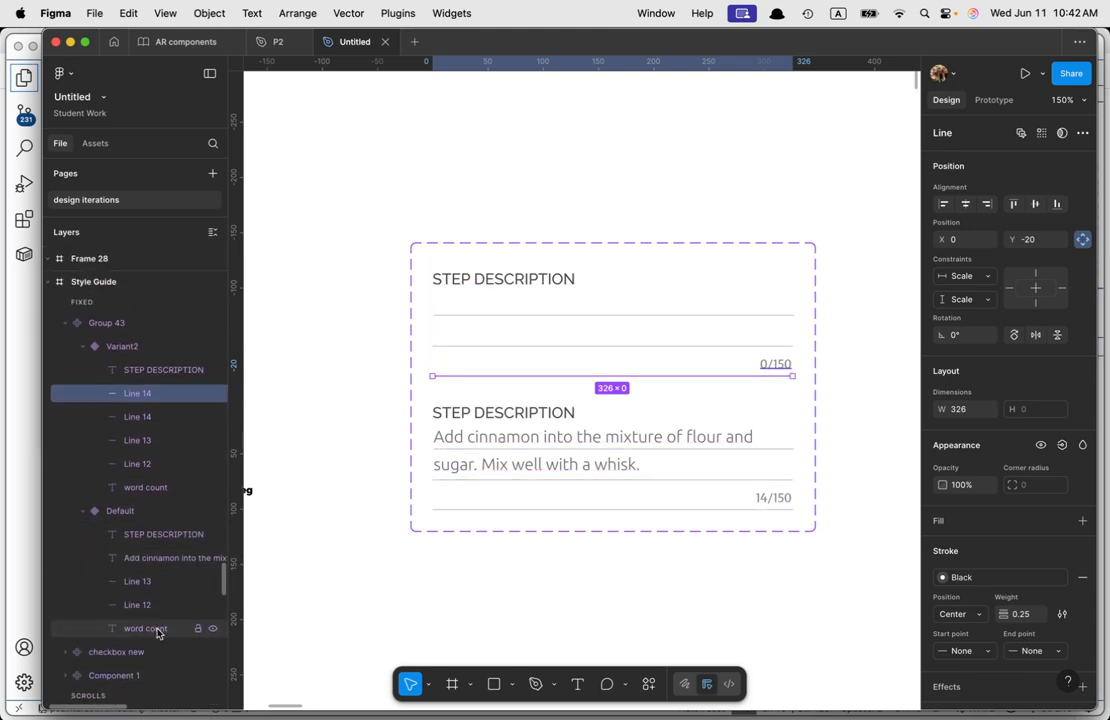
scroll(156, 630, down, 2)
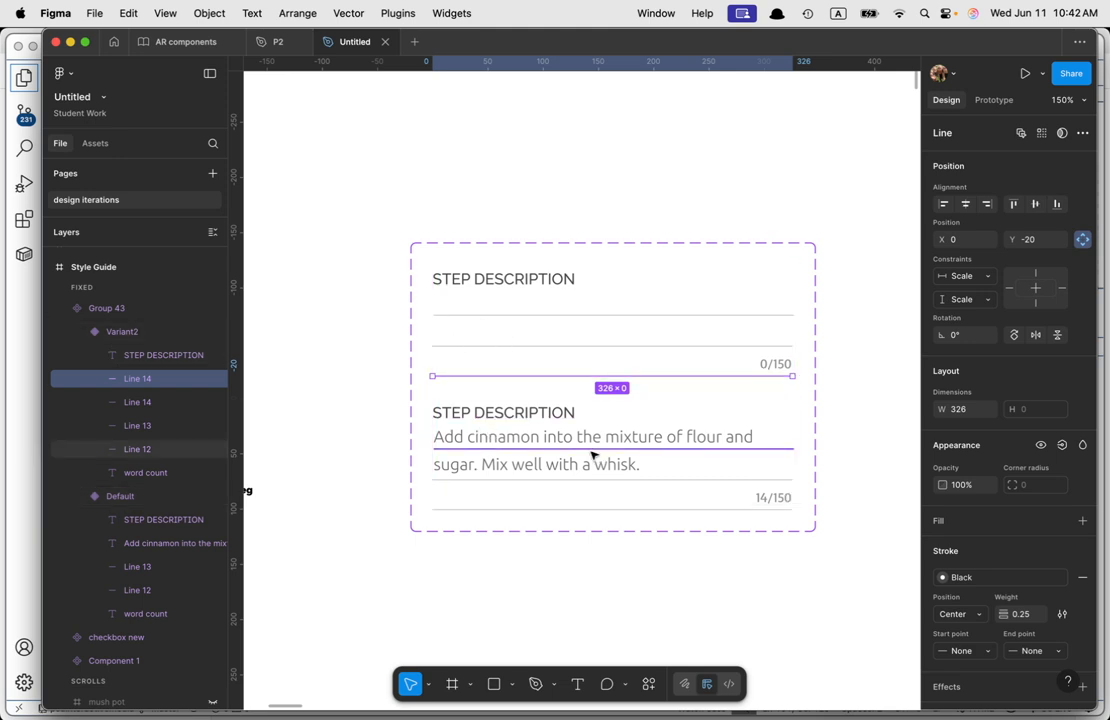
scroll(149, 370, up, 2)
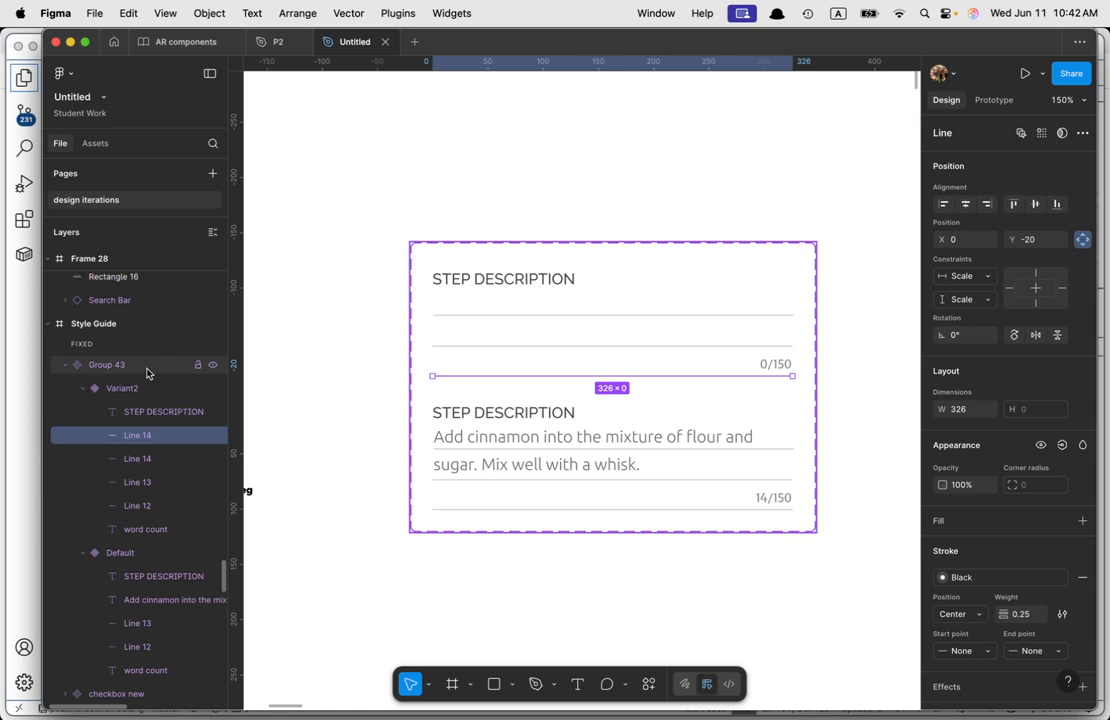
Step: Add an on-click interaction to the Default variant that changes it to Variant2 with Smart animate
click(503, 287)
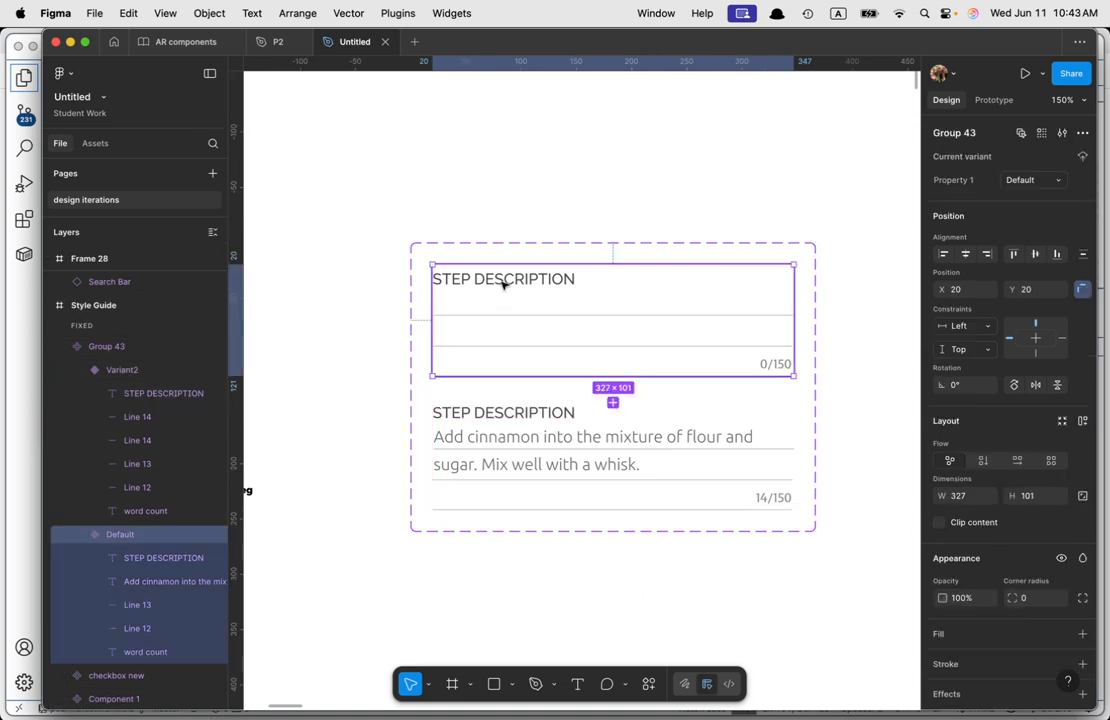
click(993, 102)
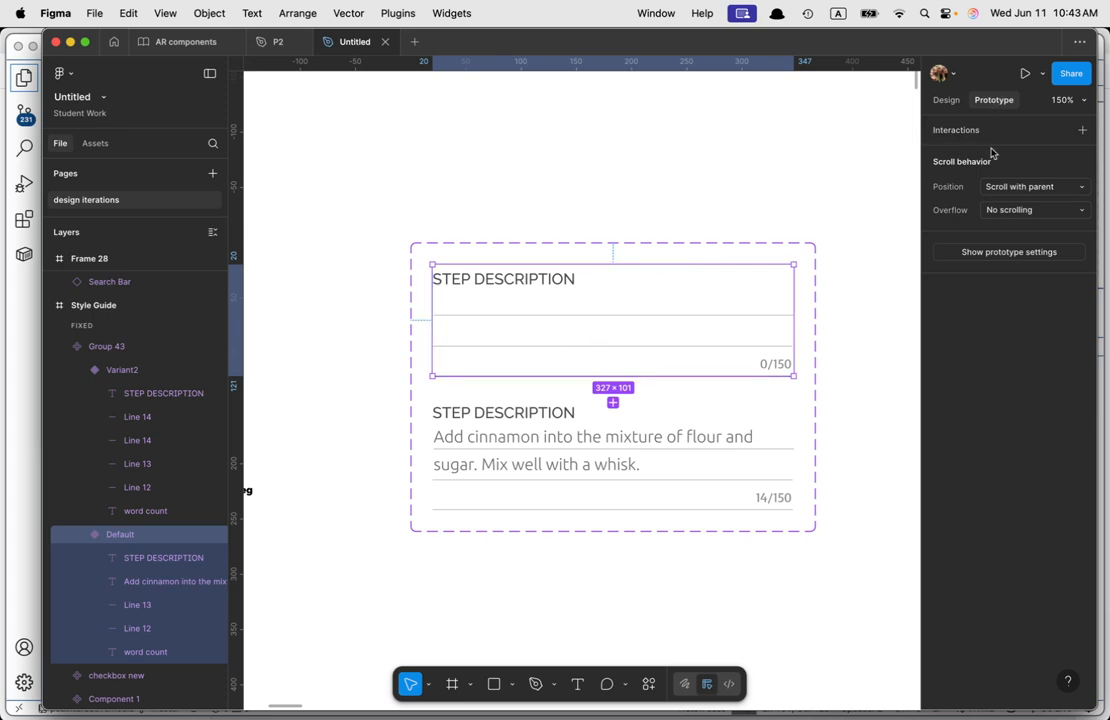
click(1073, 132)
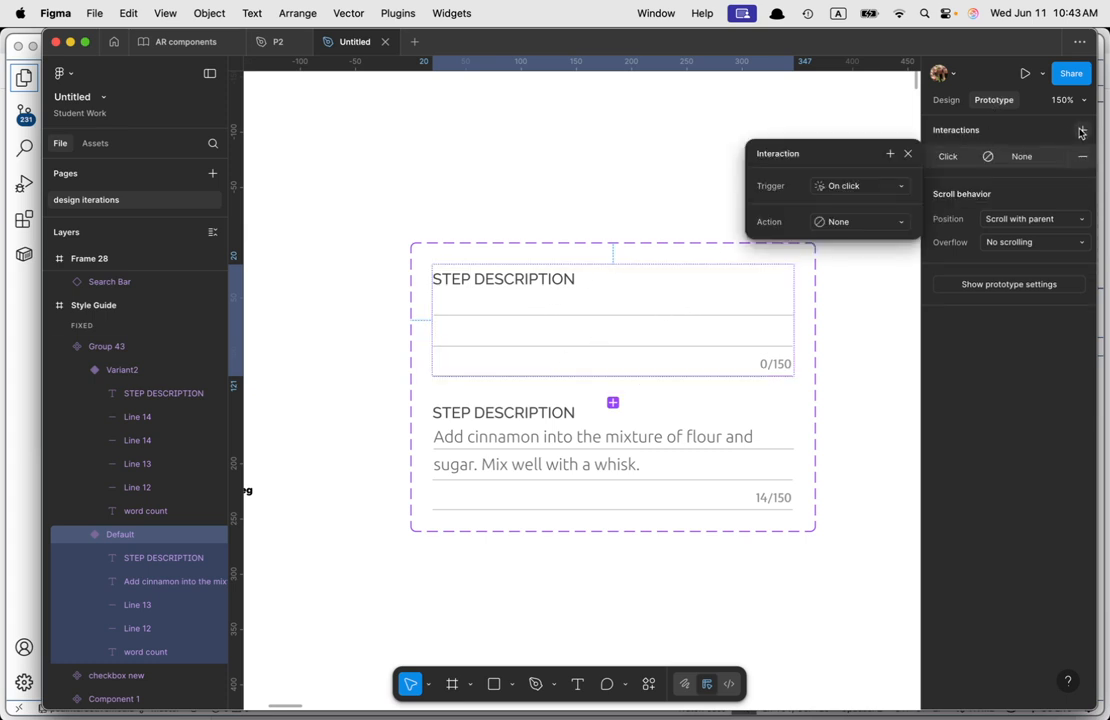
click(853, 222)
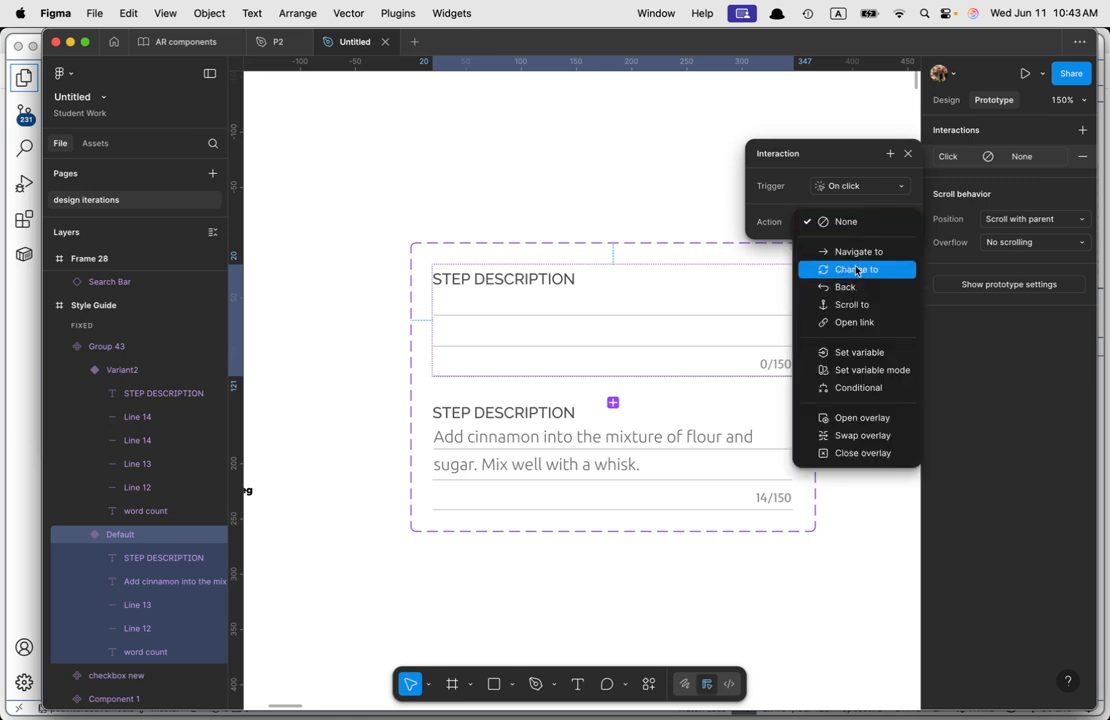
click(852, 268)
click(857, 245)
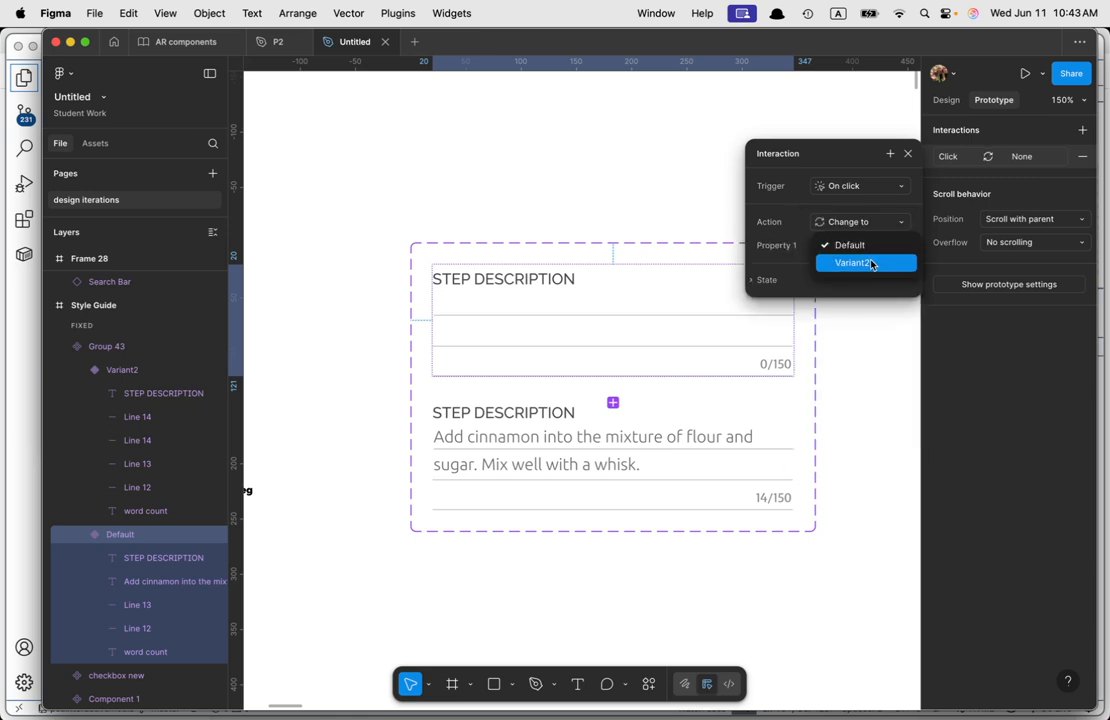
click(871, 264)
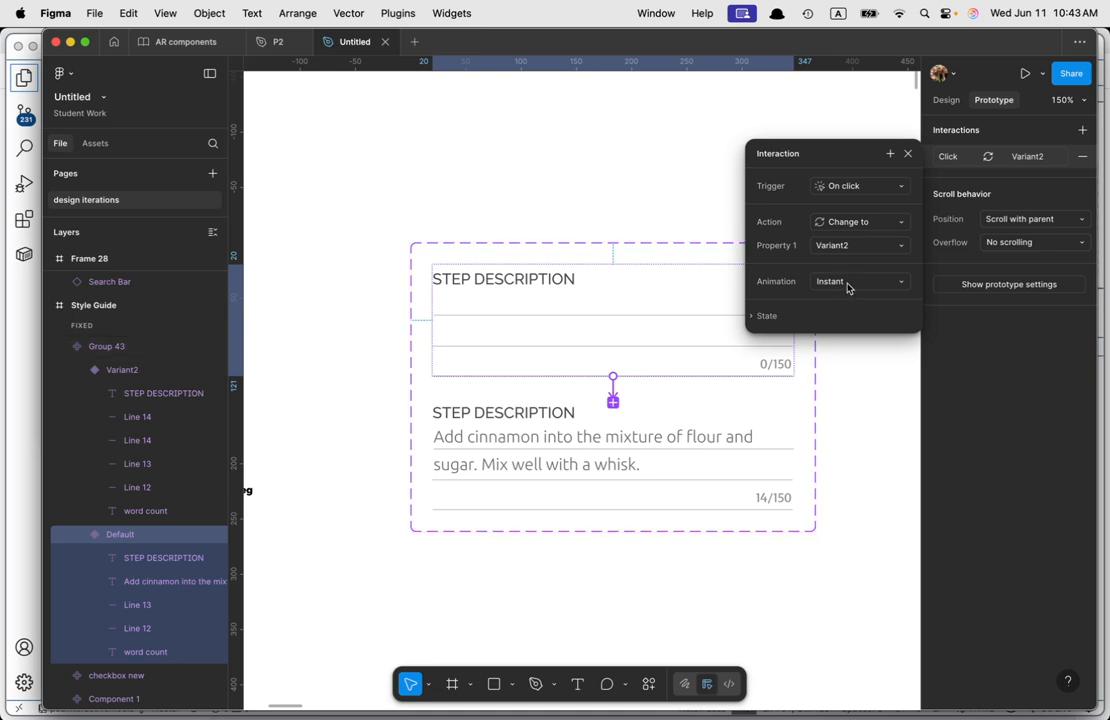
click(847, 285)
click(870, 316)
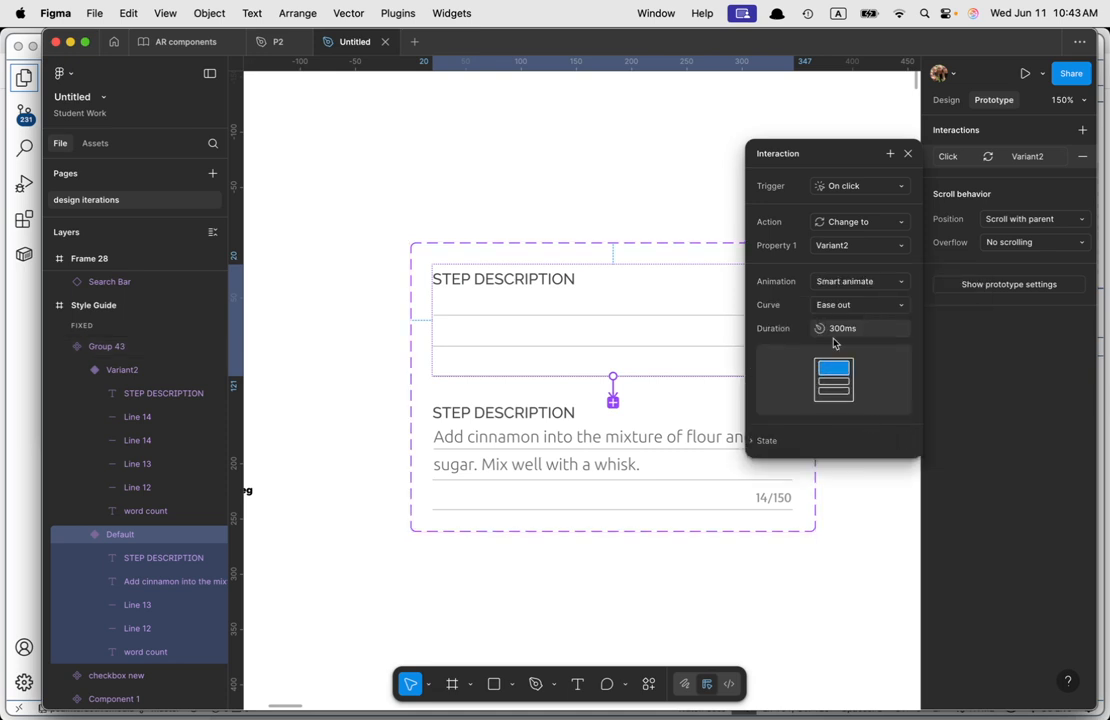
click(909, 153)
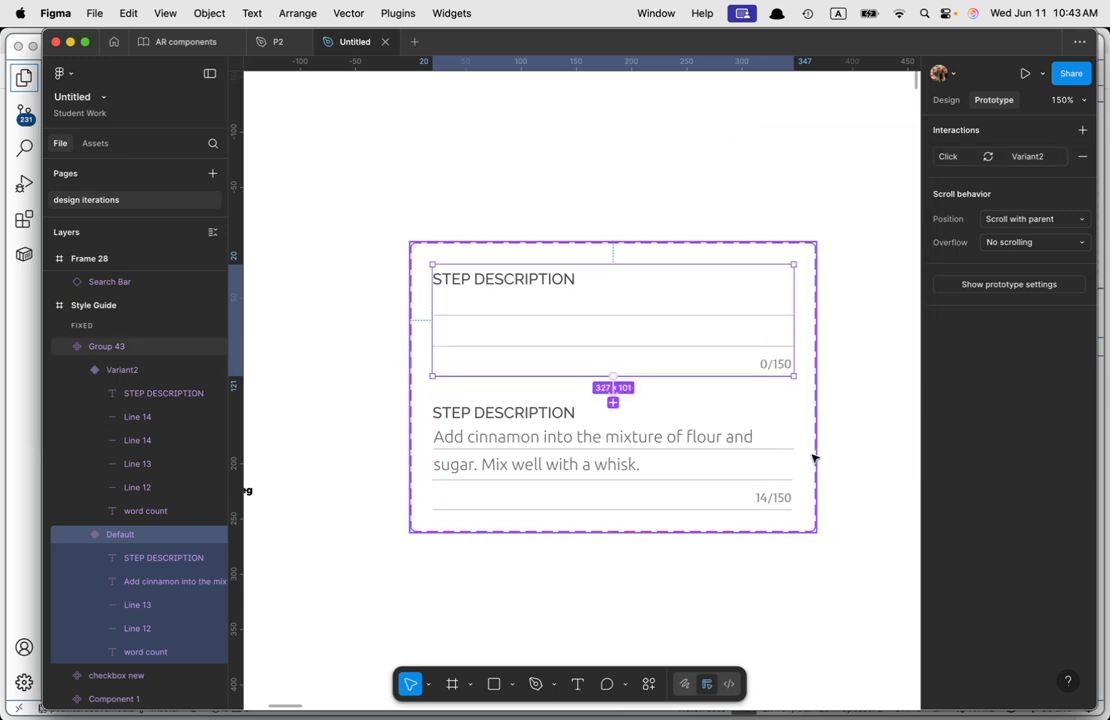
Step: Rename the variant property of the step description component set as step description
click(457, 244)
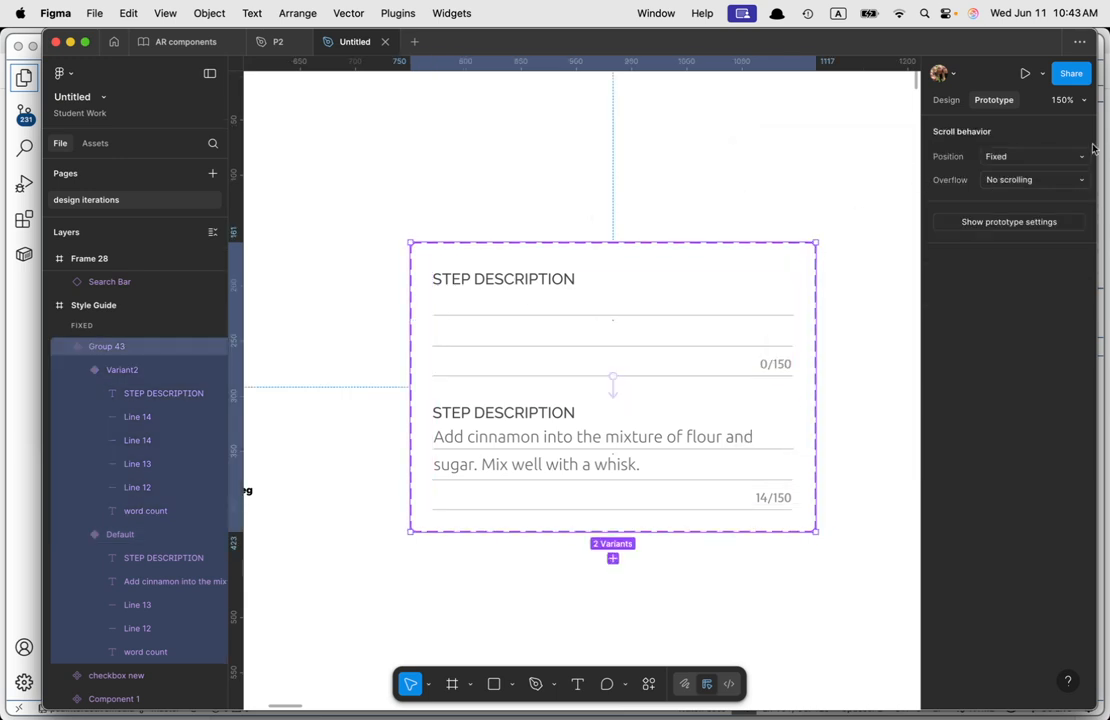
click(946, 100)
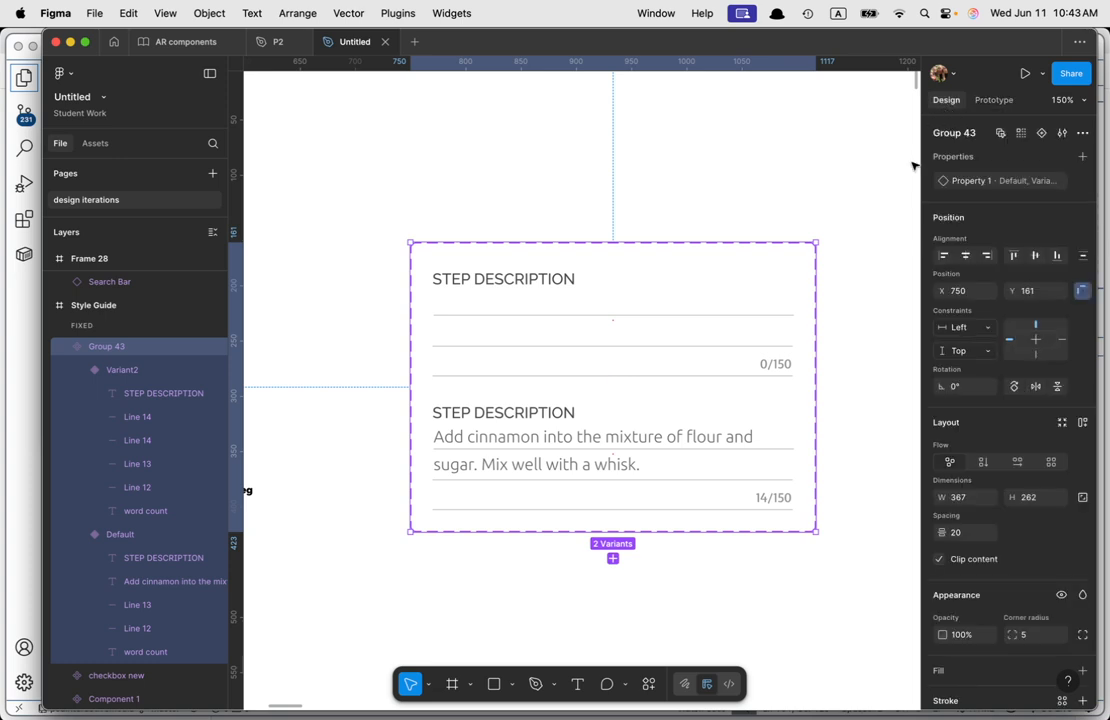
double_click(979, 182)
text(step description)
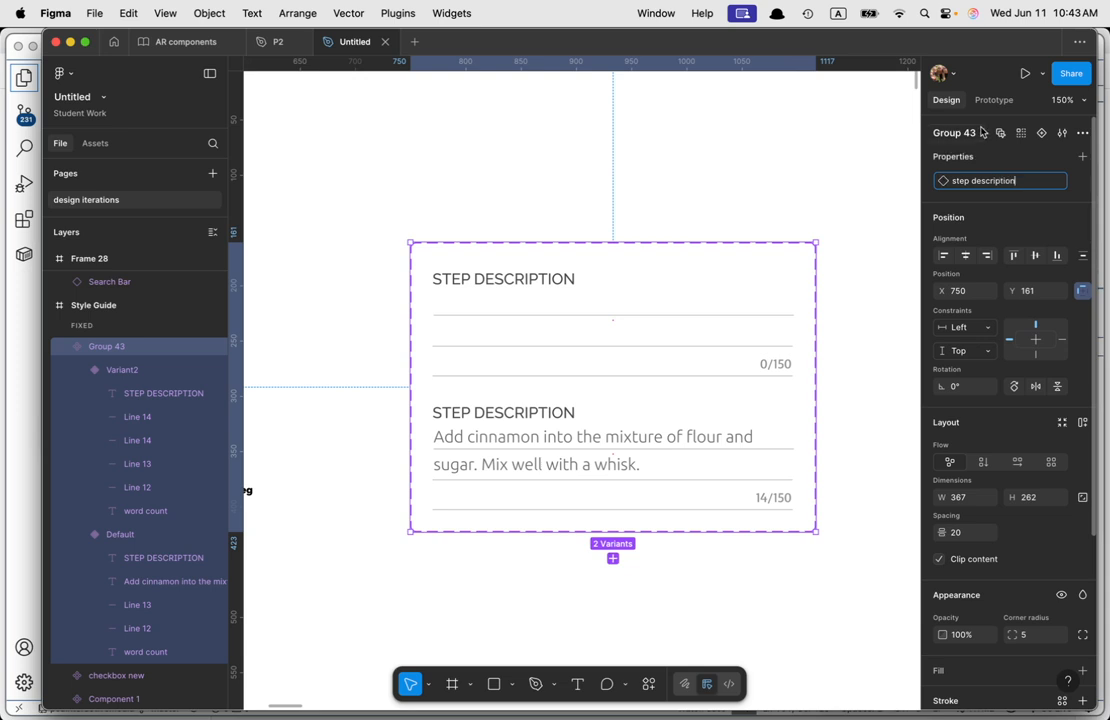
key(Return)
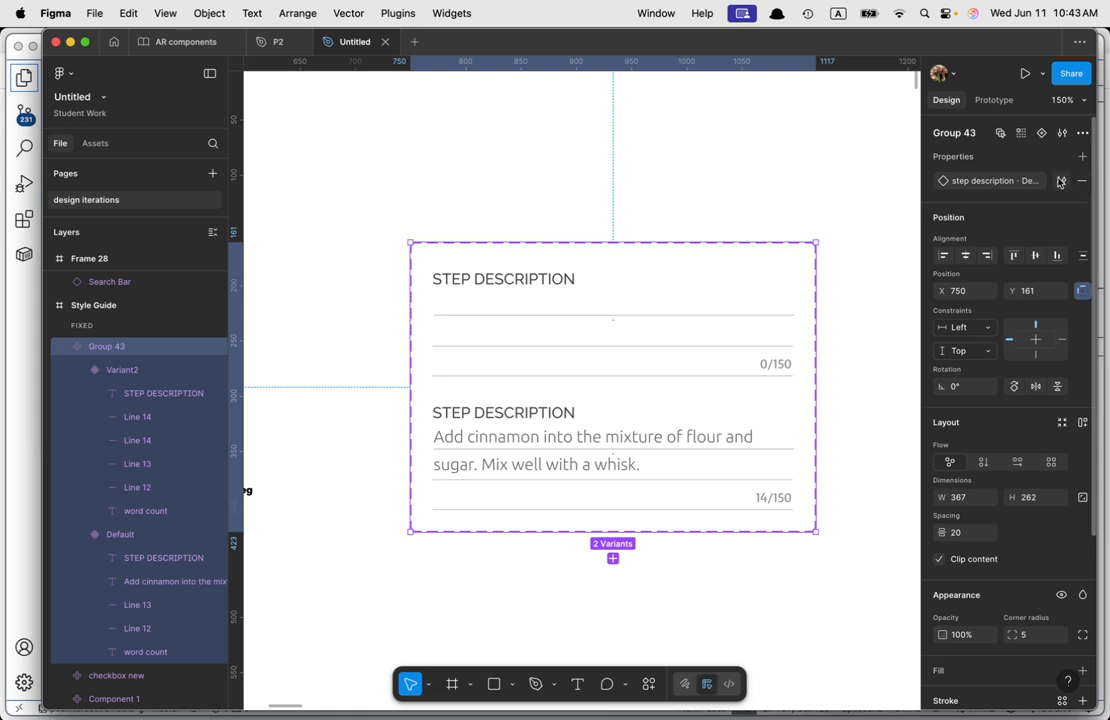
Step: Rename the step description property's values, Default as empty and Variant2 as full
click(1061, 181)
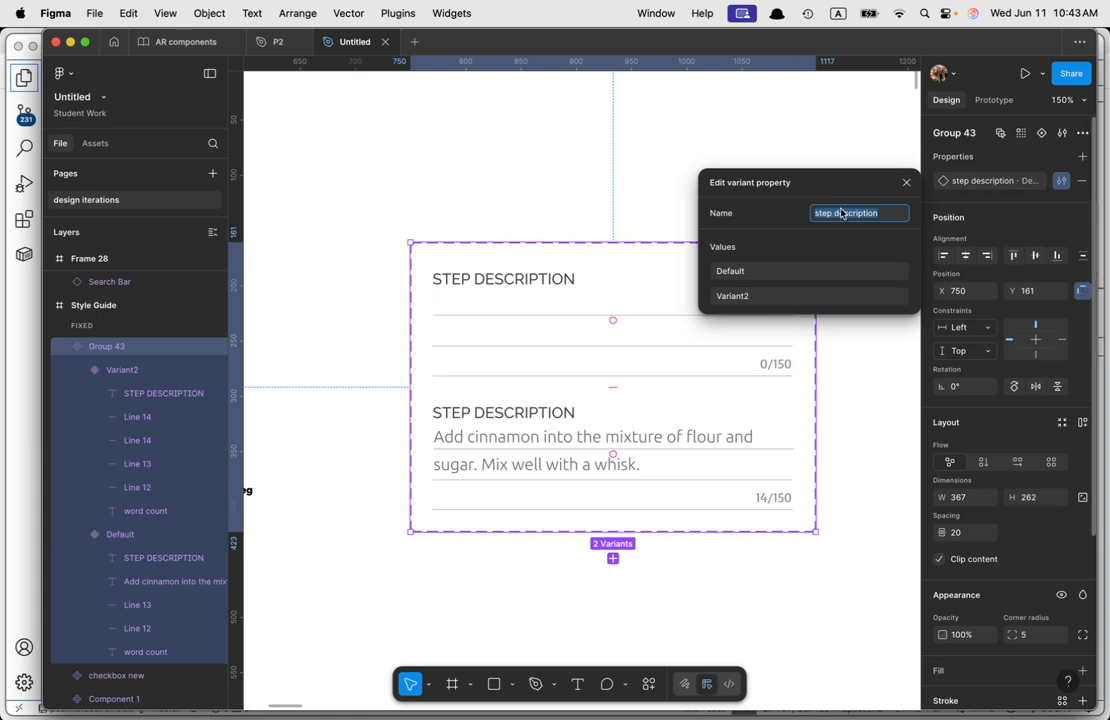
click(741, 272)
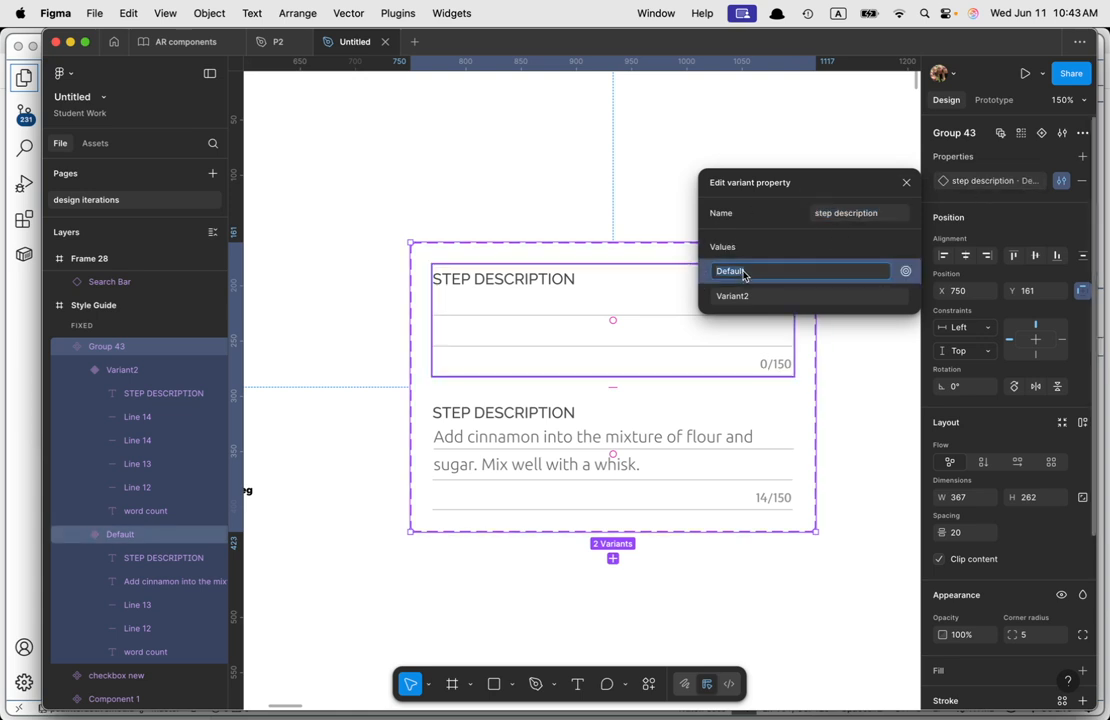
text(empyt)
key(Return)
text(e)
click(743, 296)
text(full)
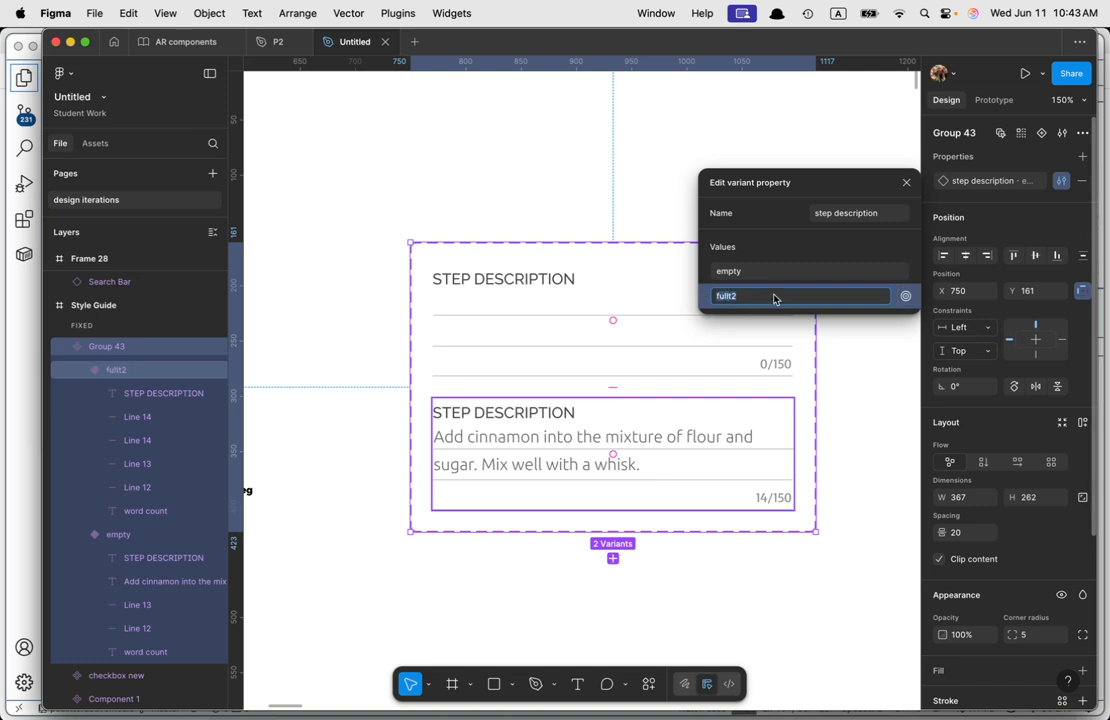
key(BackSpace)
key(BackSpace)
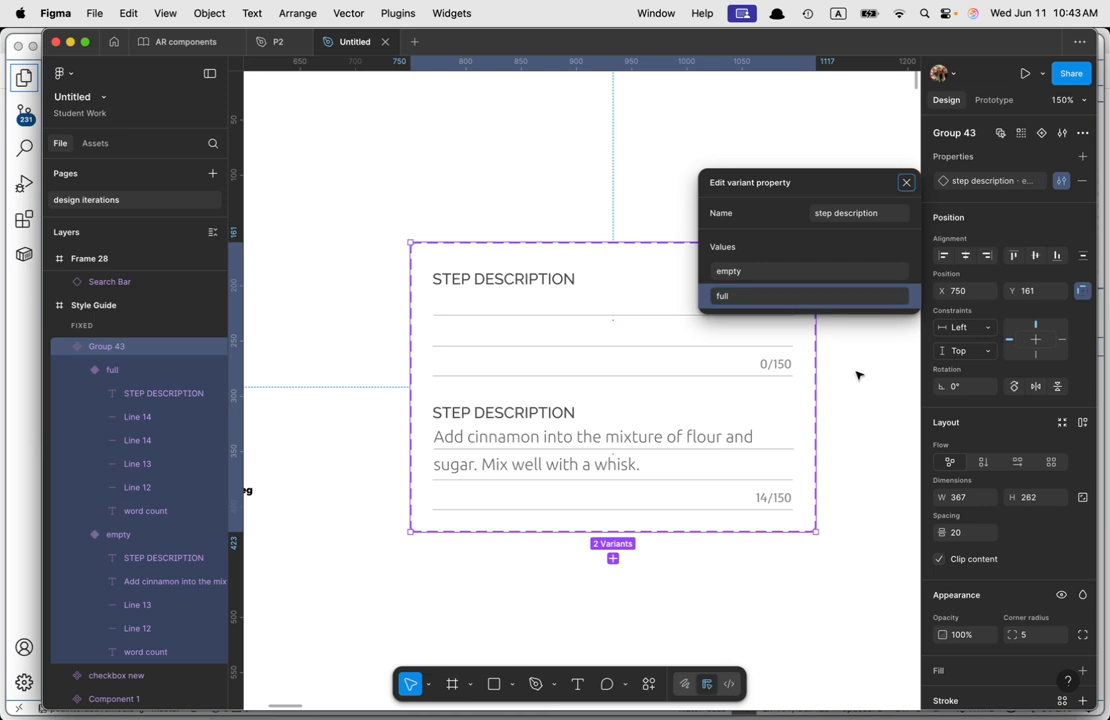
click(858, 375)
Step: Check the prototype interactions of the empty and full step description variants
click(543, 331)
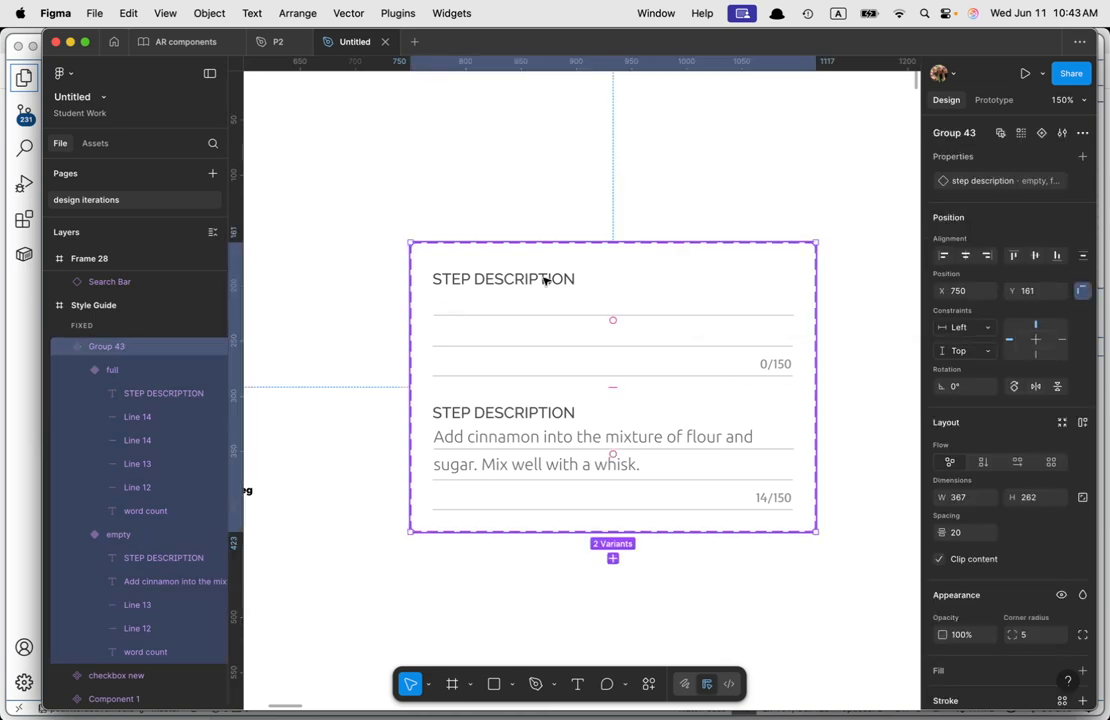
click(994, 99)
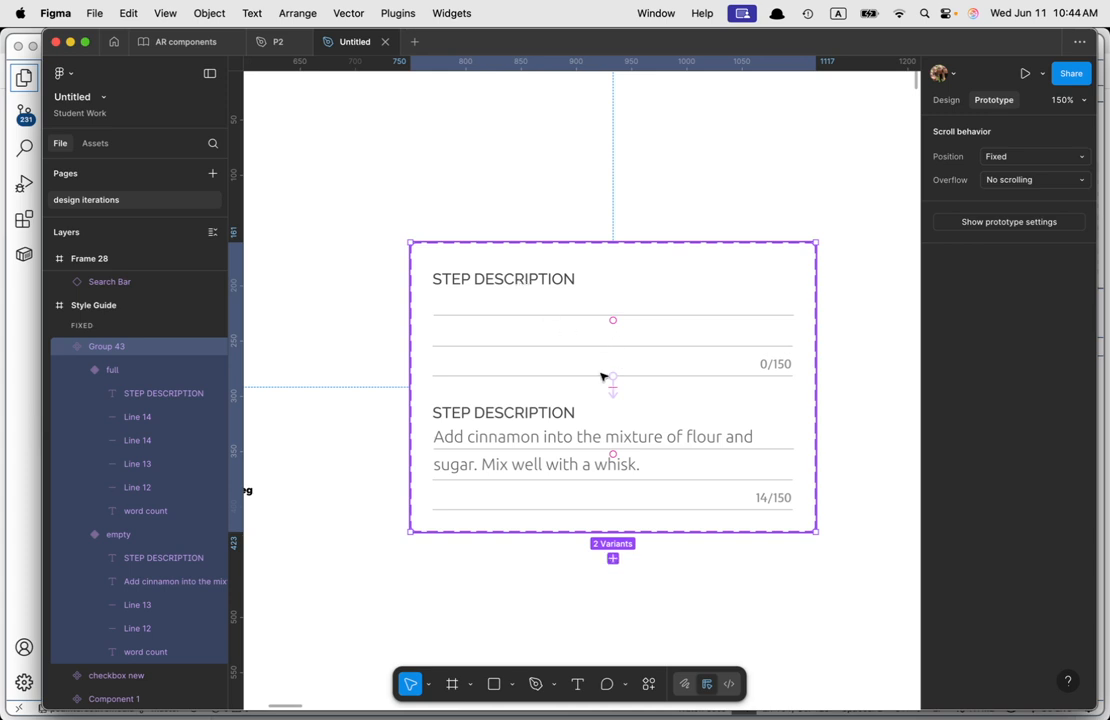
click(528, 281)
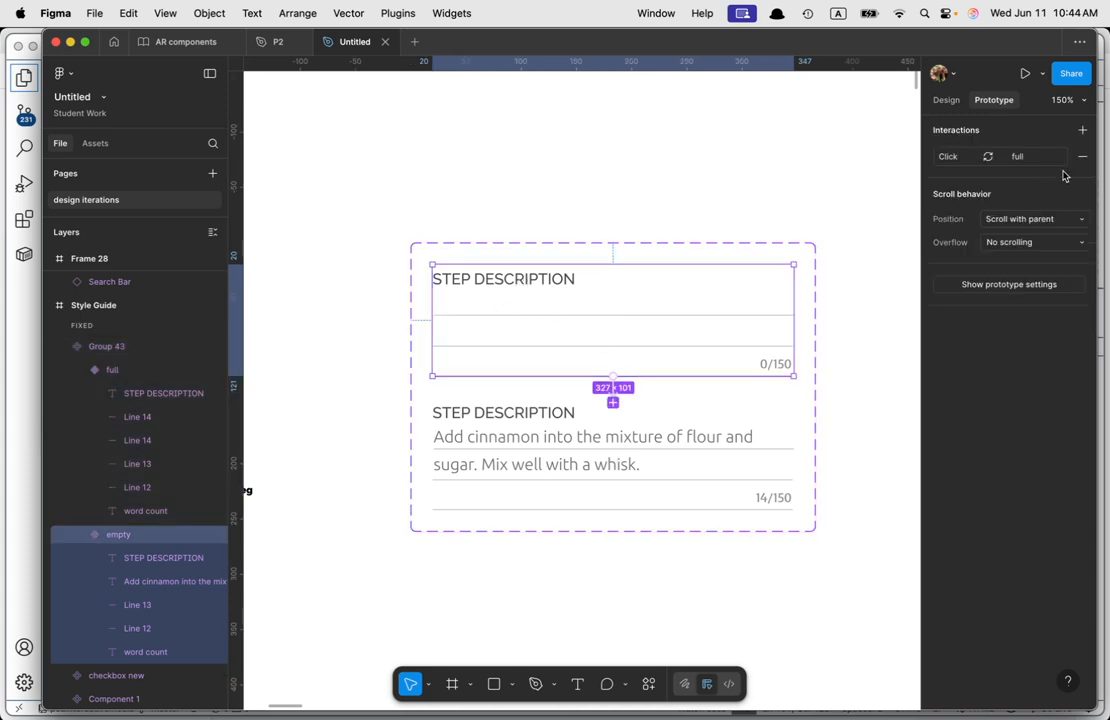
click(571, 439)
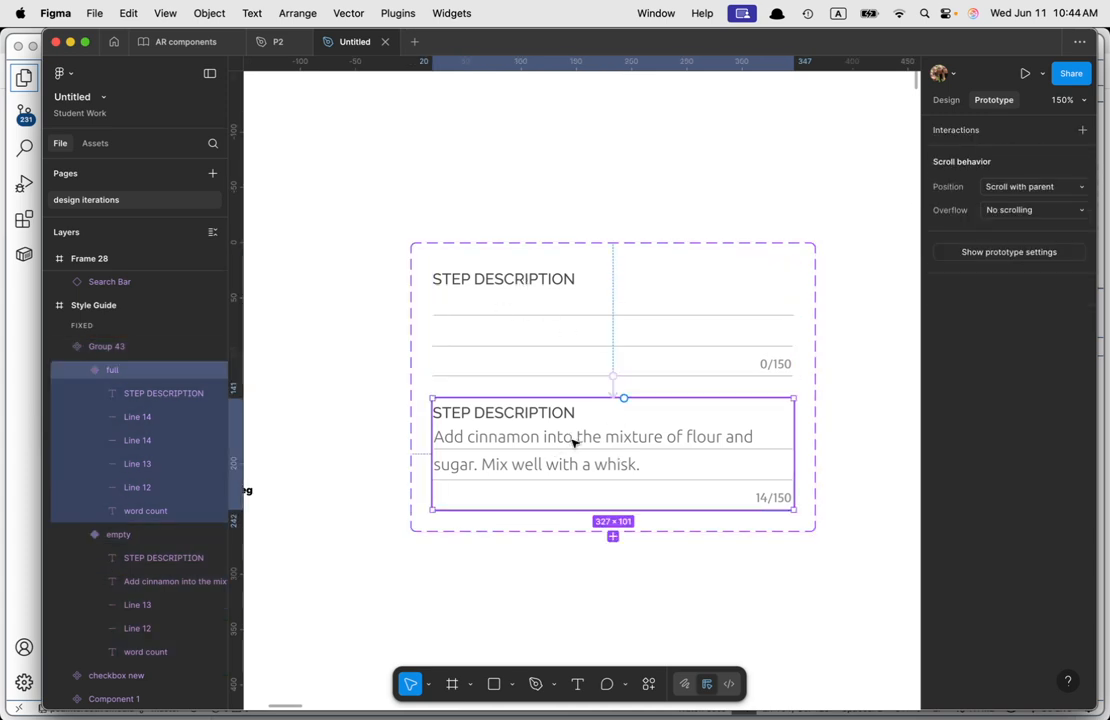
Step: Show the assets list of components created in this file
scroll(771, 523, down, 10)
scroll(799, 519, down, 1)
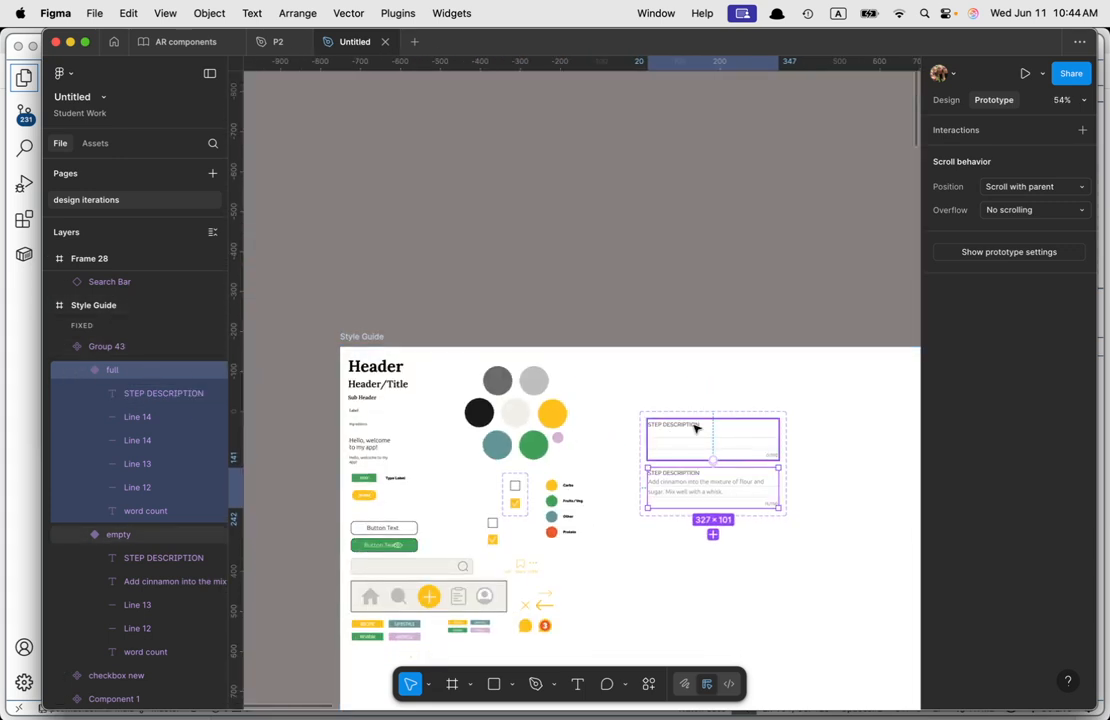
click(95, 143)
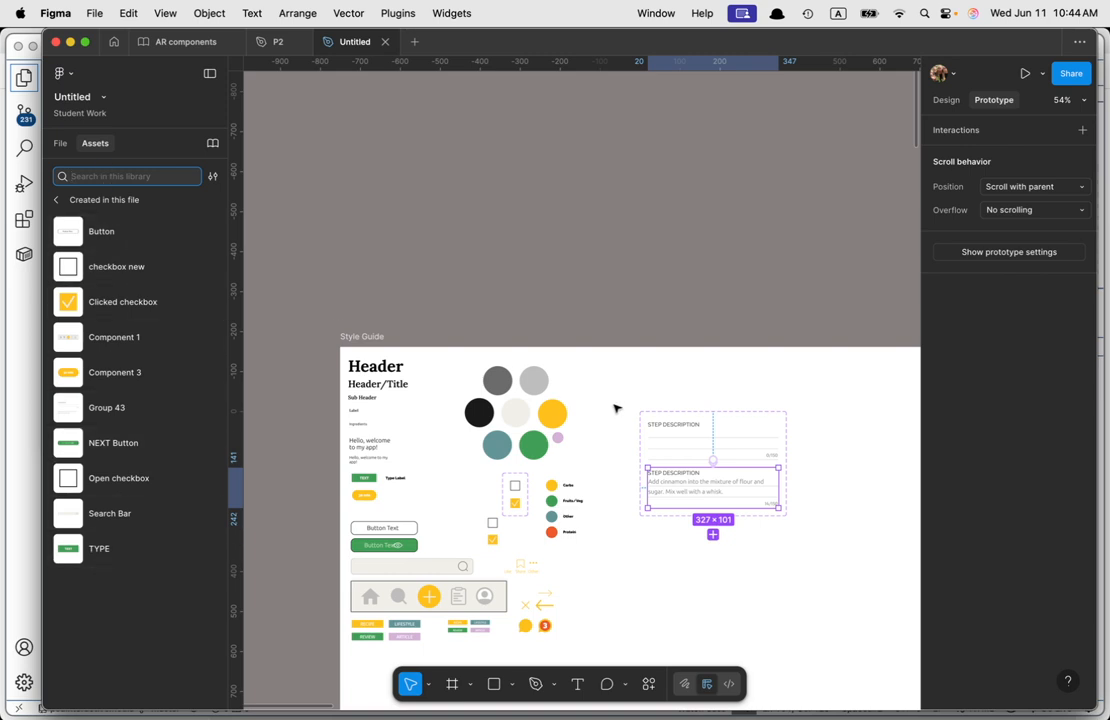
click(115, 204)
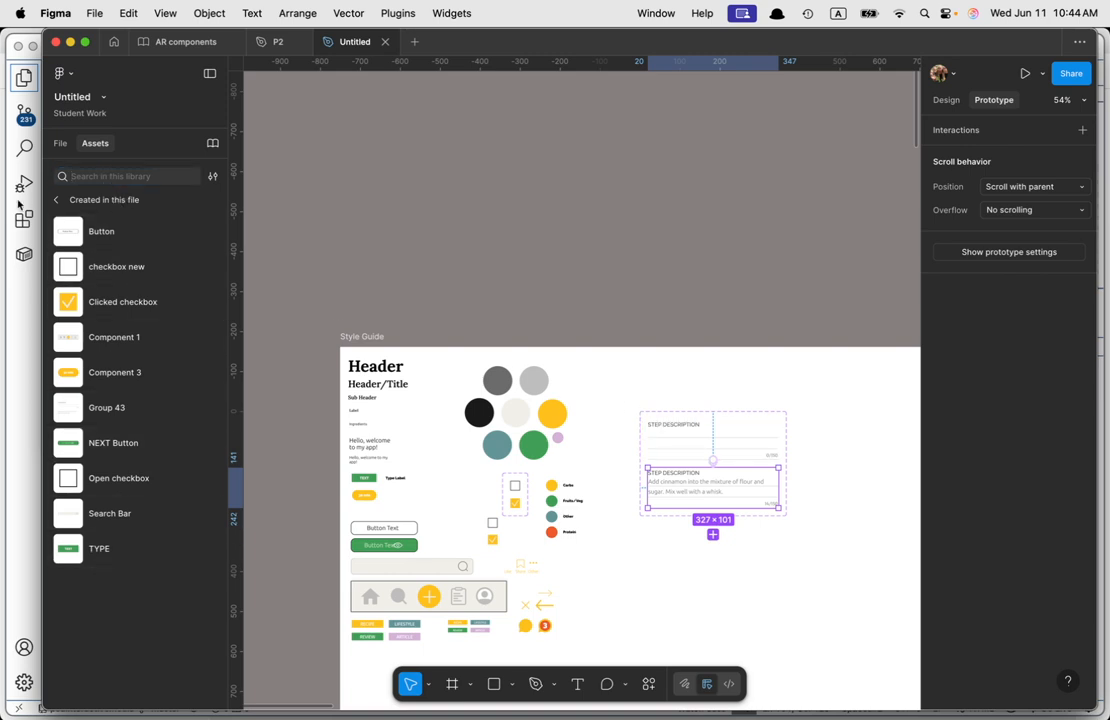
Step: Check the details of the Group 43 component among the assets created in this file
click(56, 200)
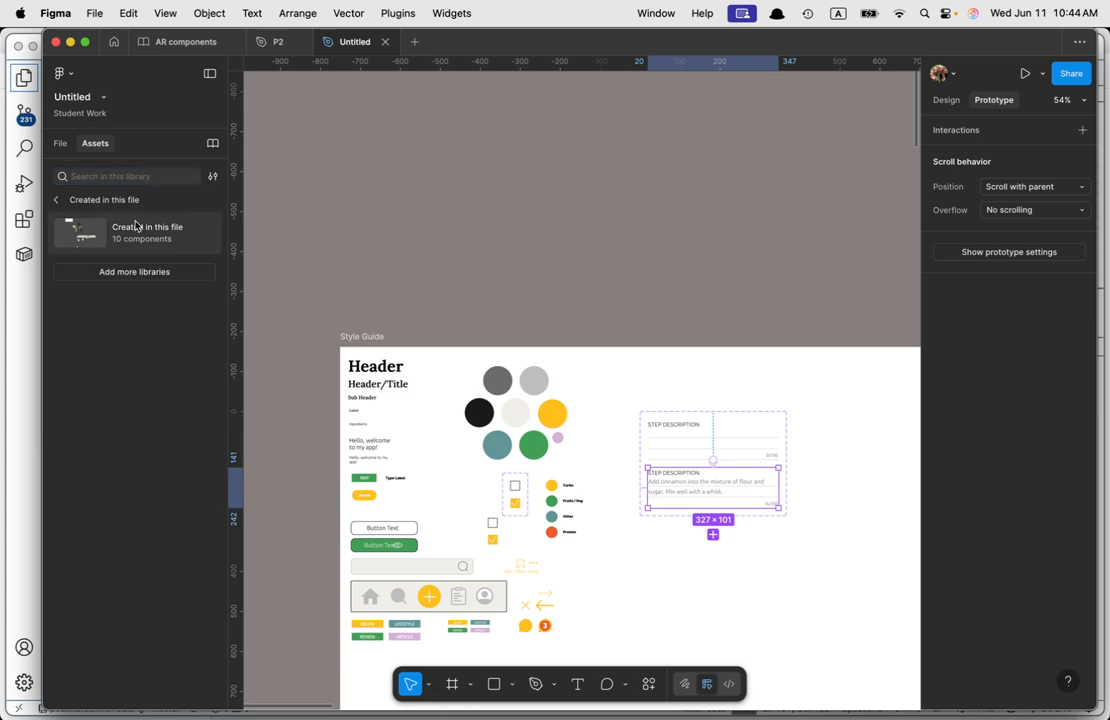
click(136, 226)
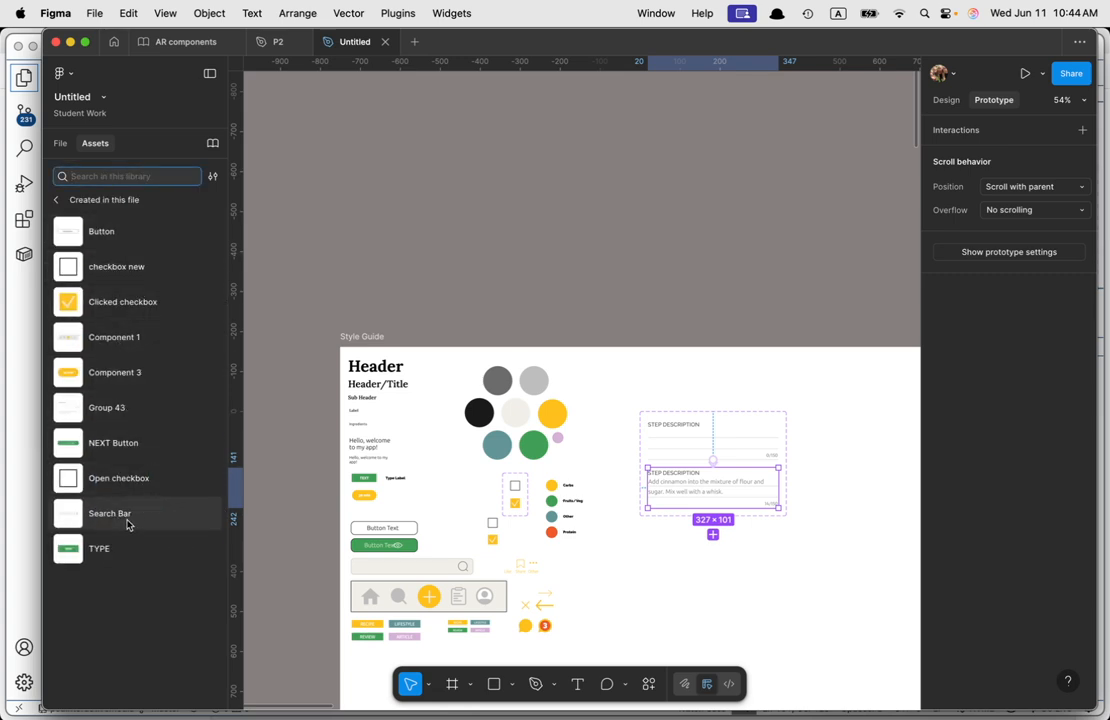
click(120, 408)
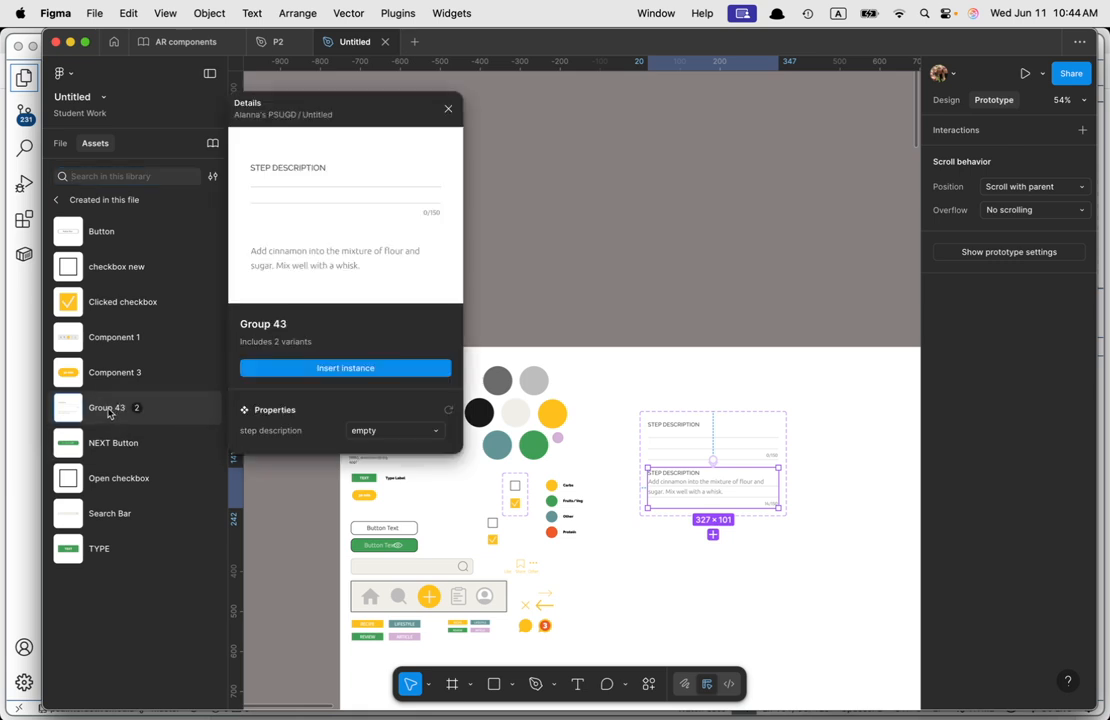
click(448, 109)
Step: Rename the Group 43 component set in the layers as step description
click(61, 145)
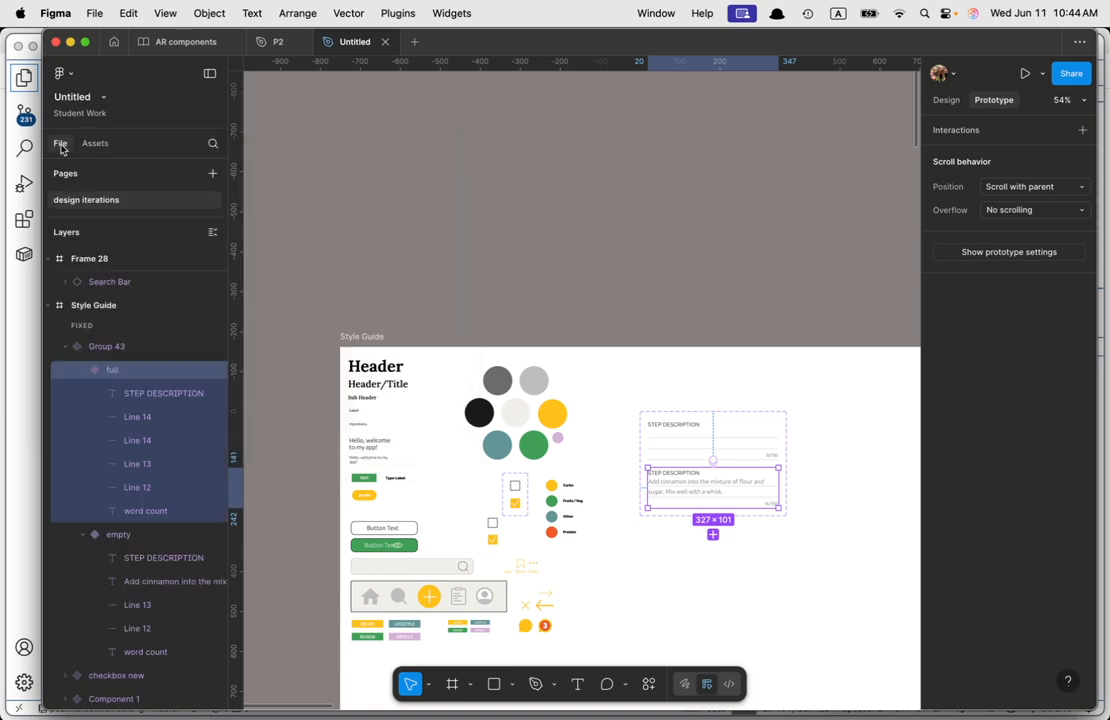
click(102, 347)
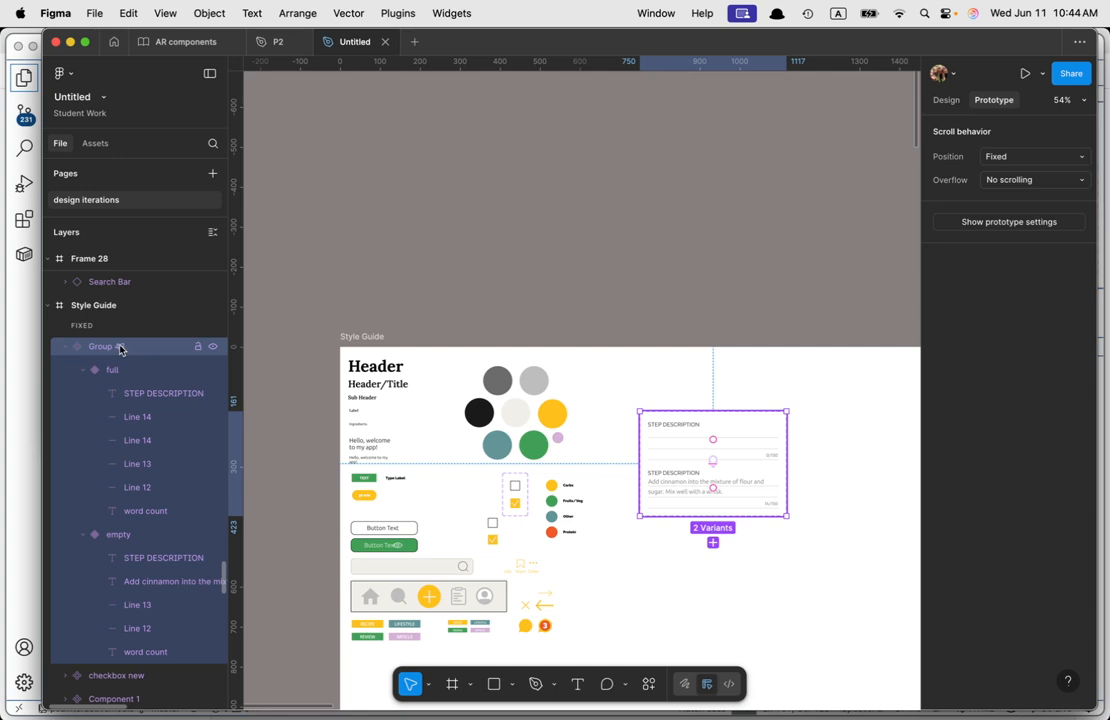
double_click(112, 348)
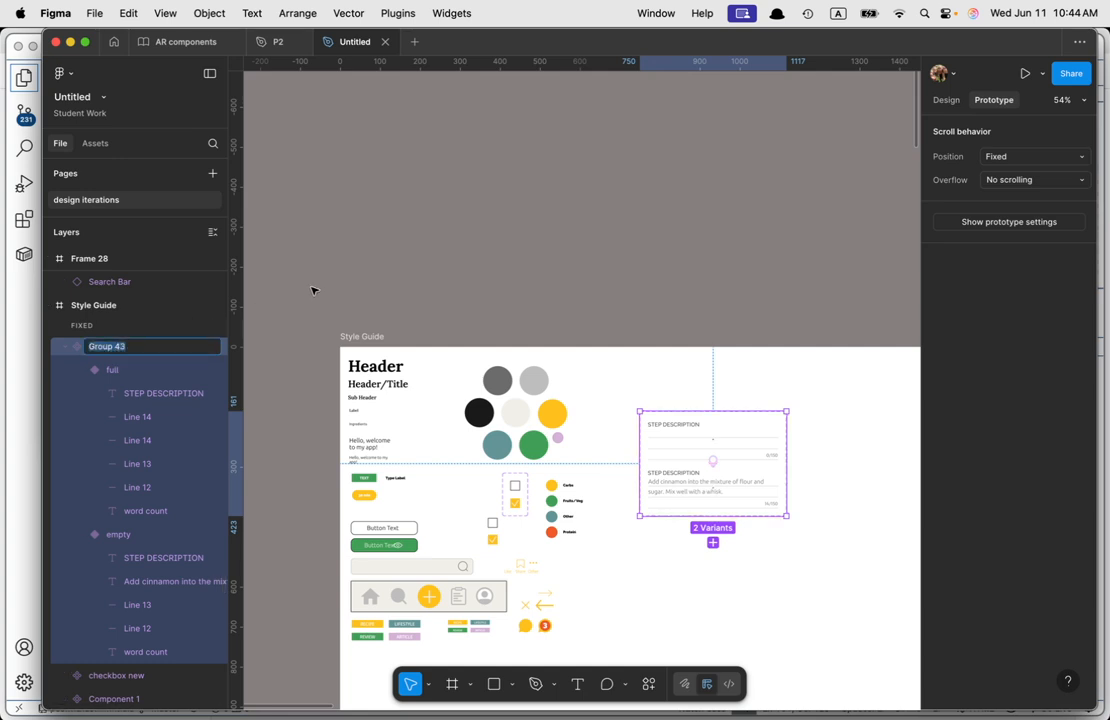
text(step description)
key(Return)
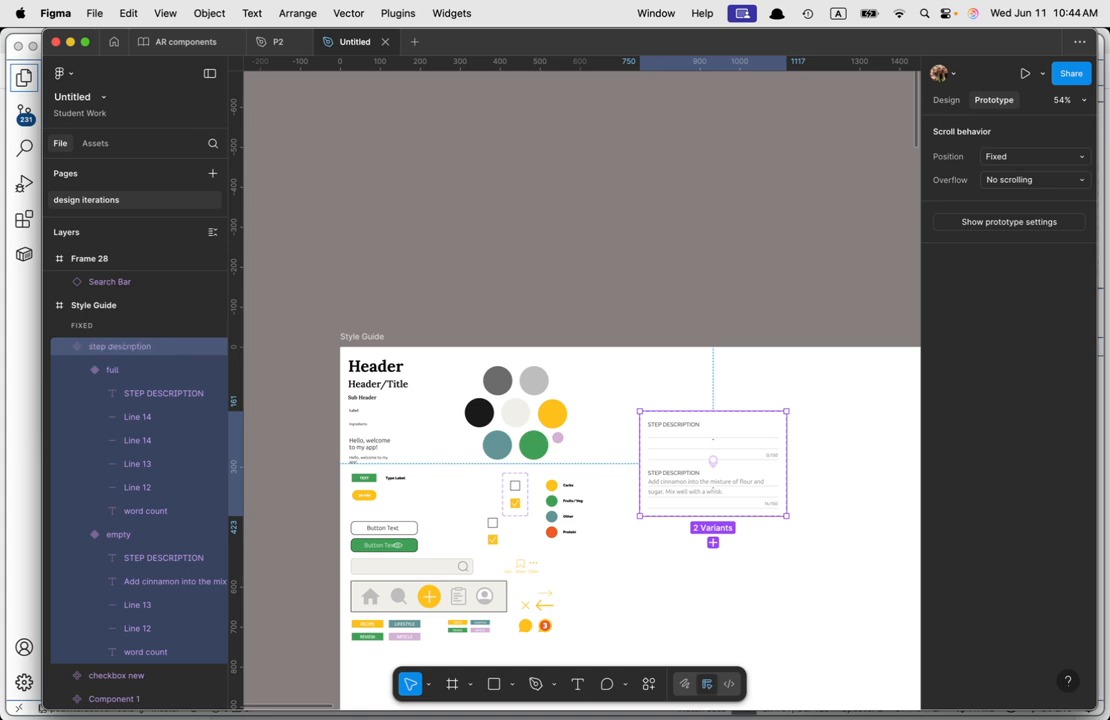
Step: Check the full and empty variants inside the step description component set
click(170, 393)
click(111, 370)
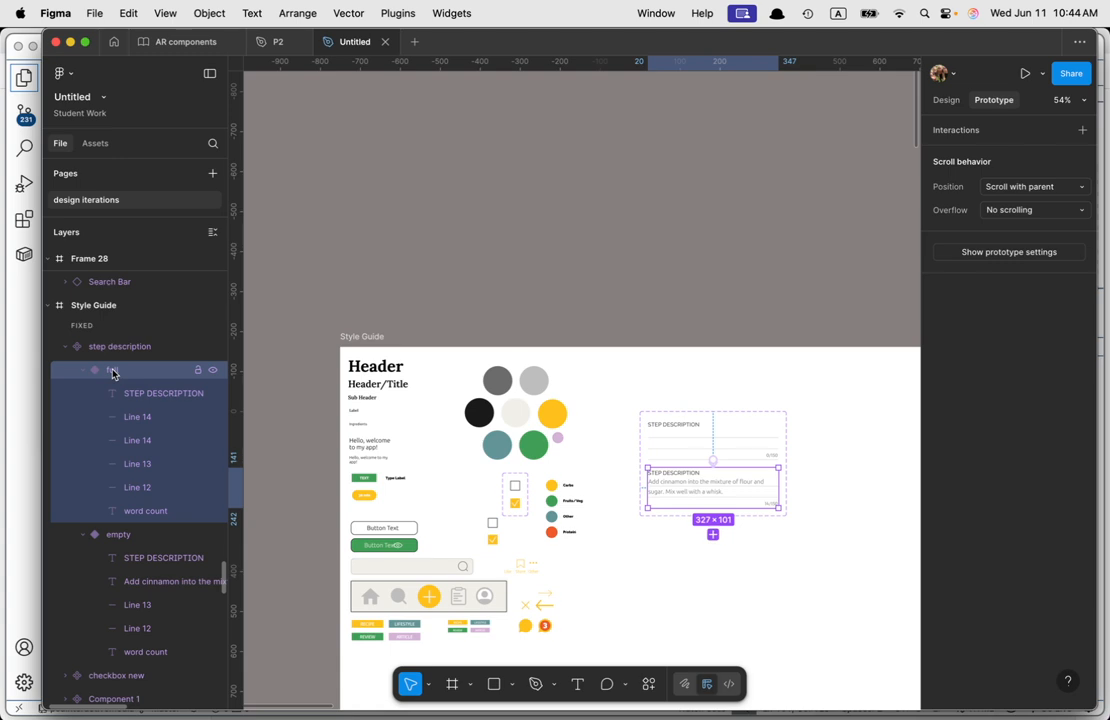
shift+click(117, 536)
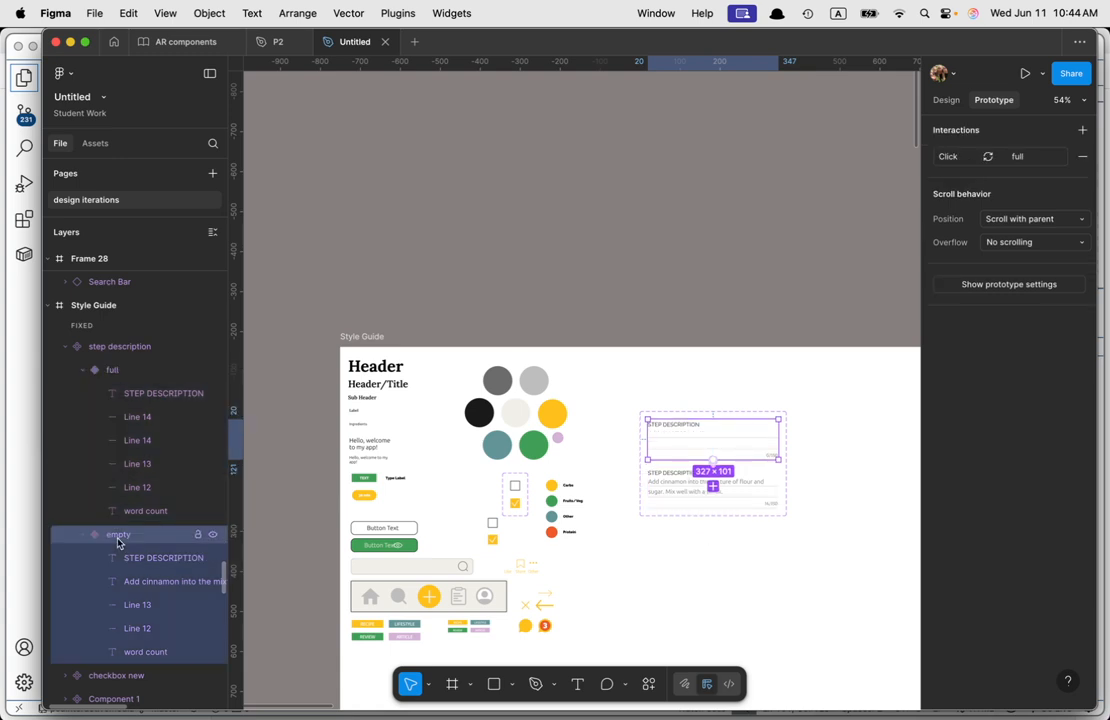
click(138, 347)
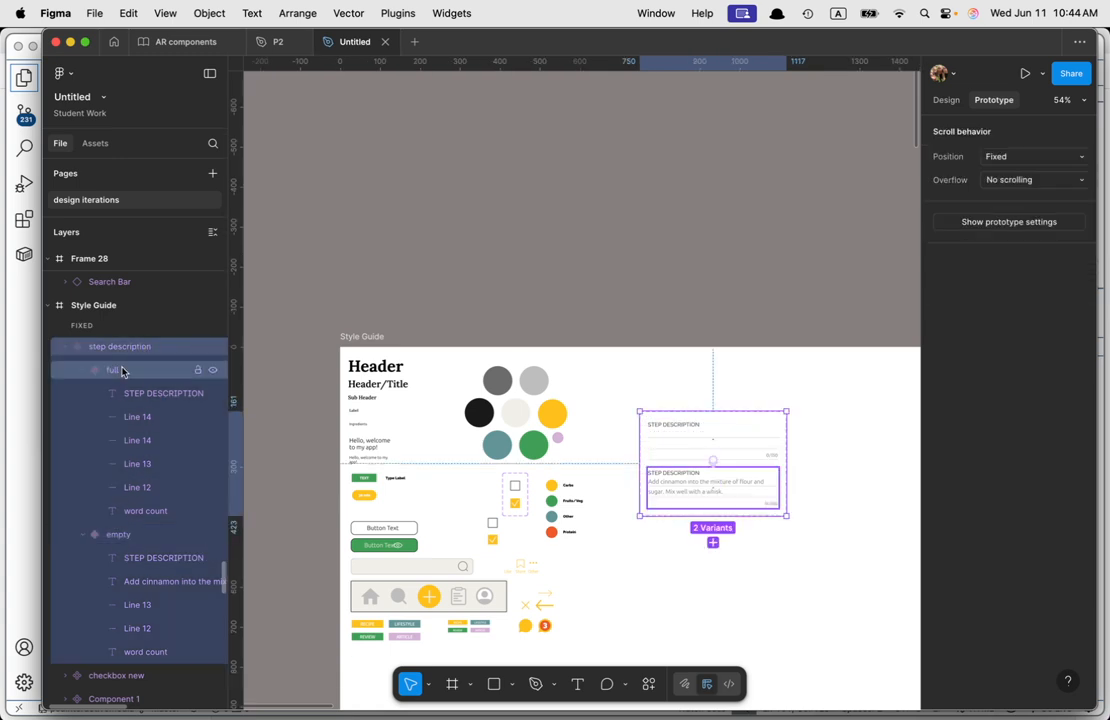
Step: Locate the empty step description group in Frame 13, between the media upload area and the ingredients list, and select it
scroll(491, 258, down, 8)
scroll(550, 352, down, 3)
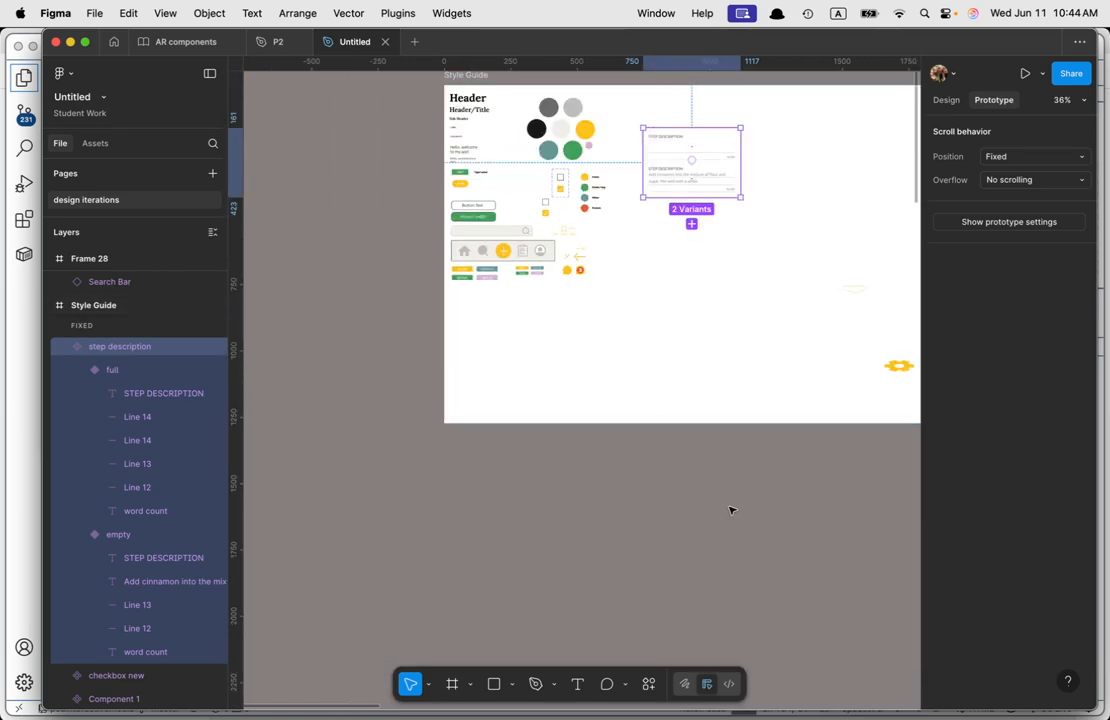
click(723, 507)
scroll(793, 505, down, 20)
scroll(793, 505, right, 10)
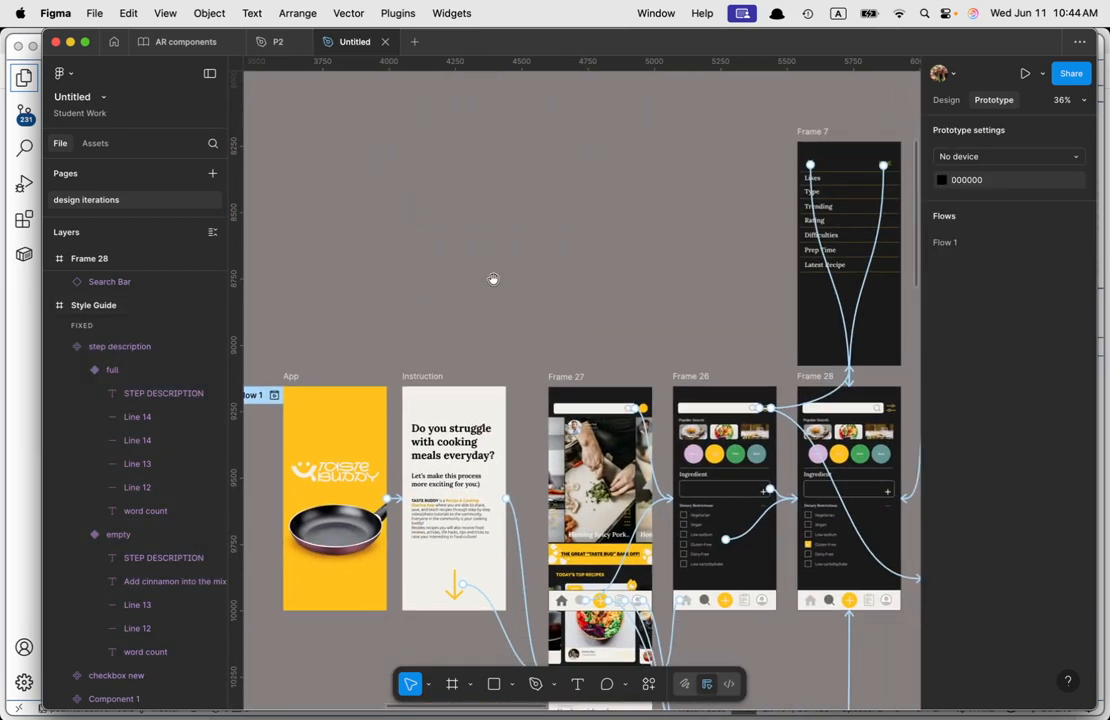
scroll(493, 279, down, 10)
scroll(700, 395, down, 5)
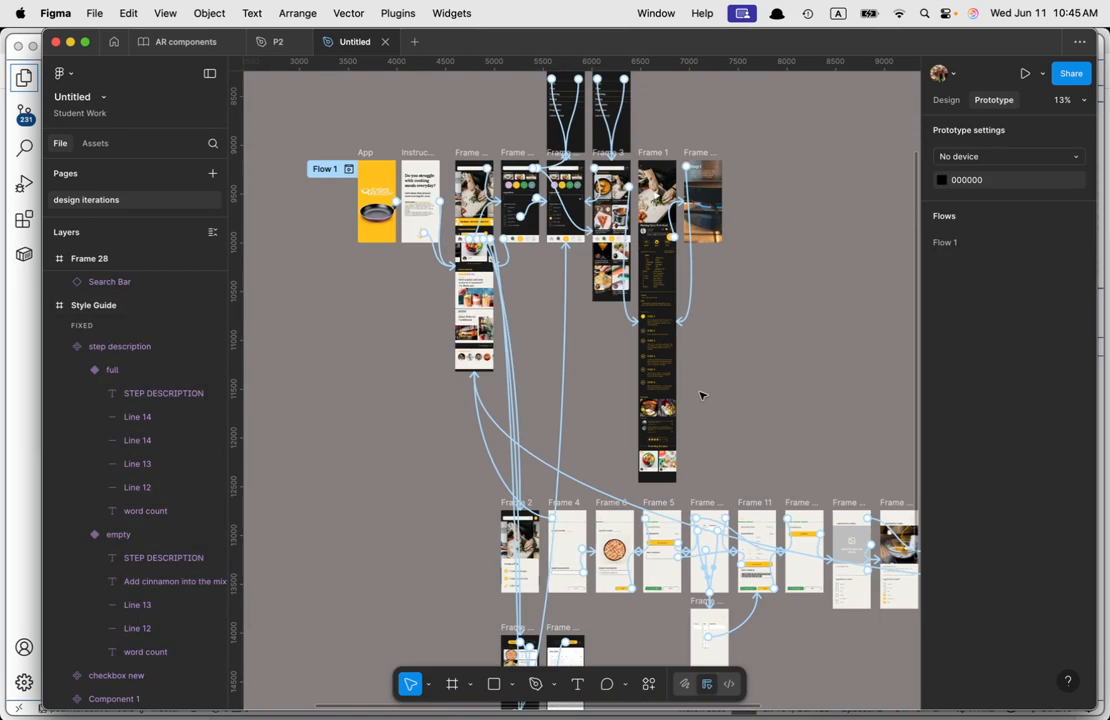
scroll(700, 395, down, 5)
scroll(700, 395, right, 10)
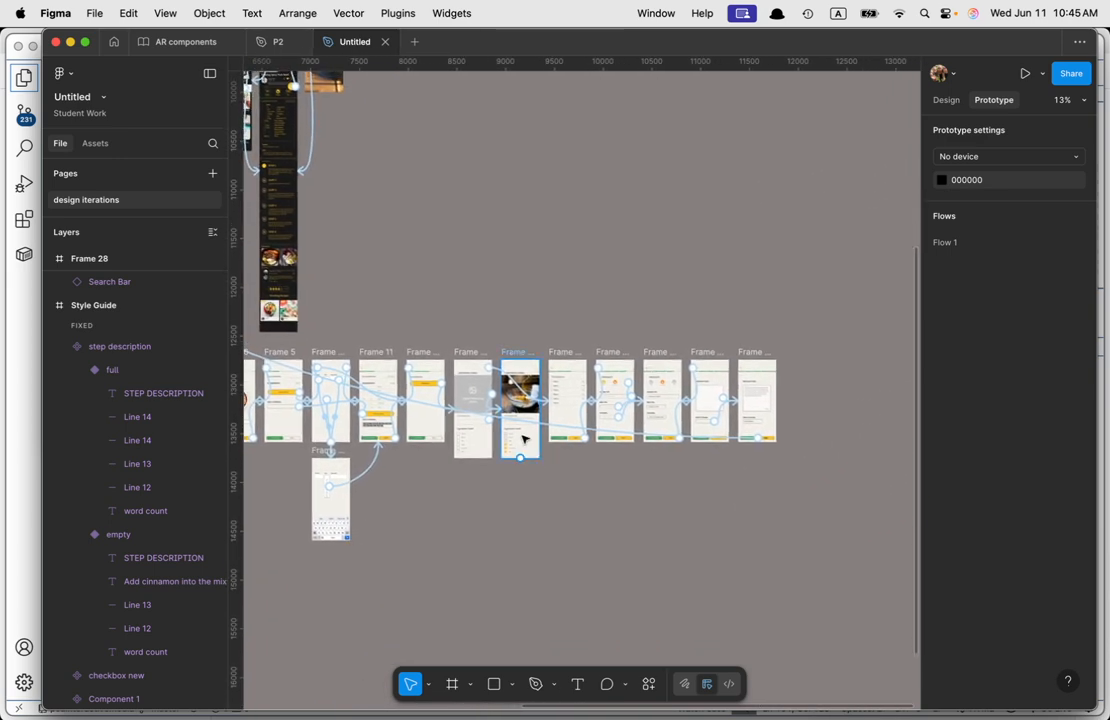
scroll(522, 438, up, 10)
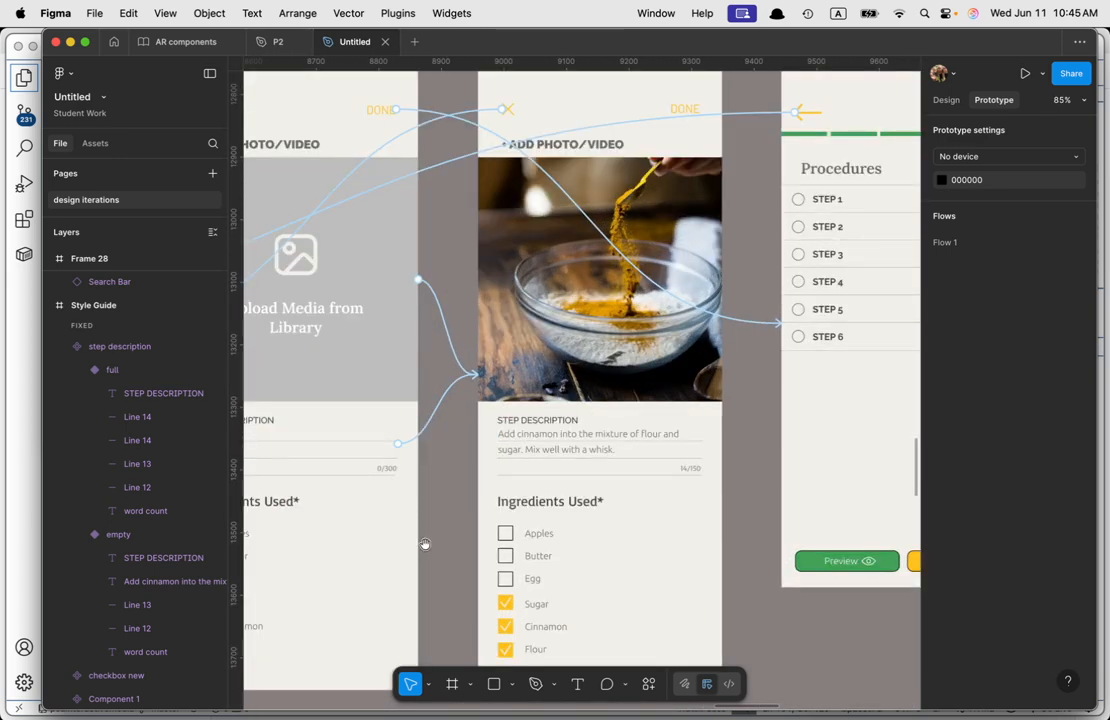
drag(424, 545, 606, 522)
click(444, 426)
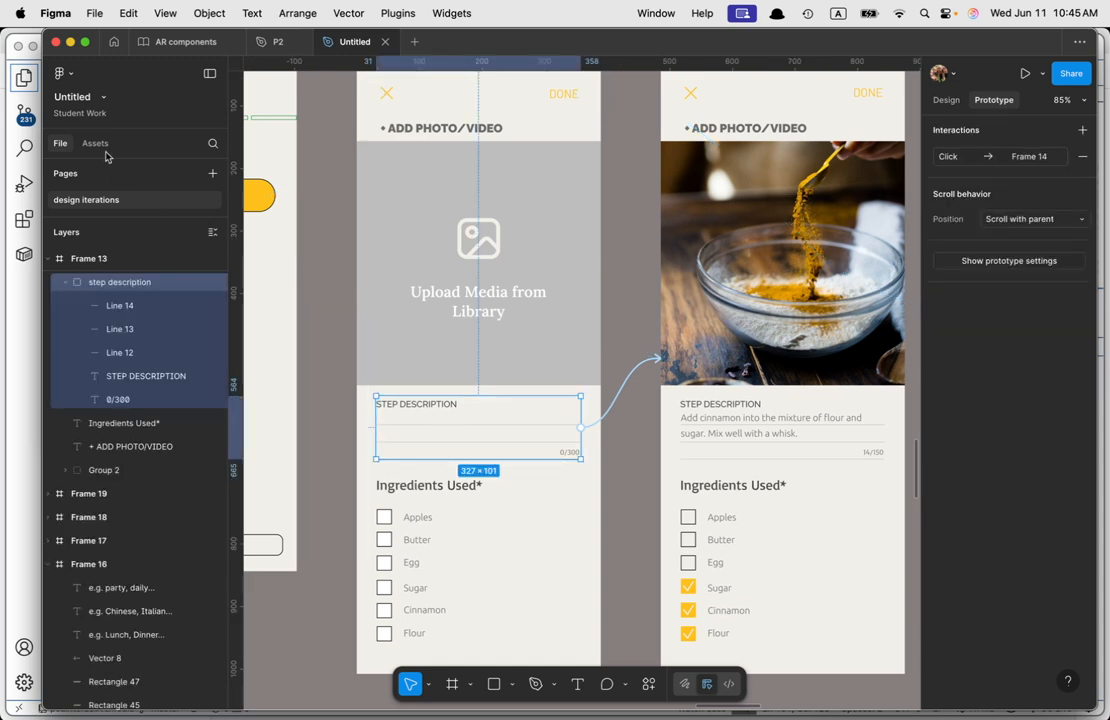
Step: Try to replace Frame 13's step description group with the copied text, and undo the replacement
right_click(432, 408)
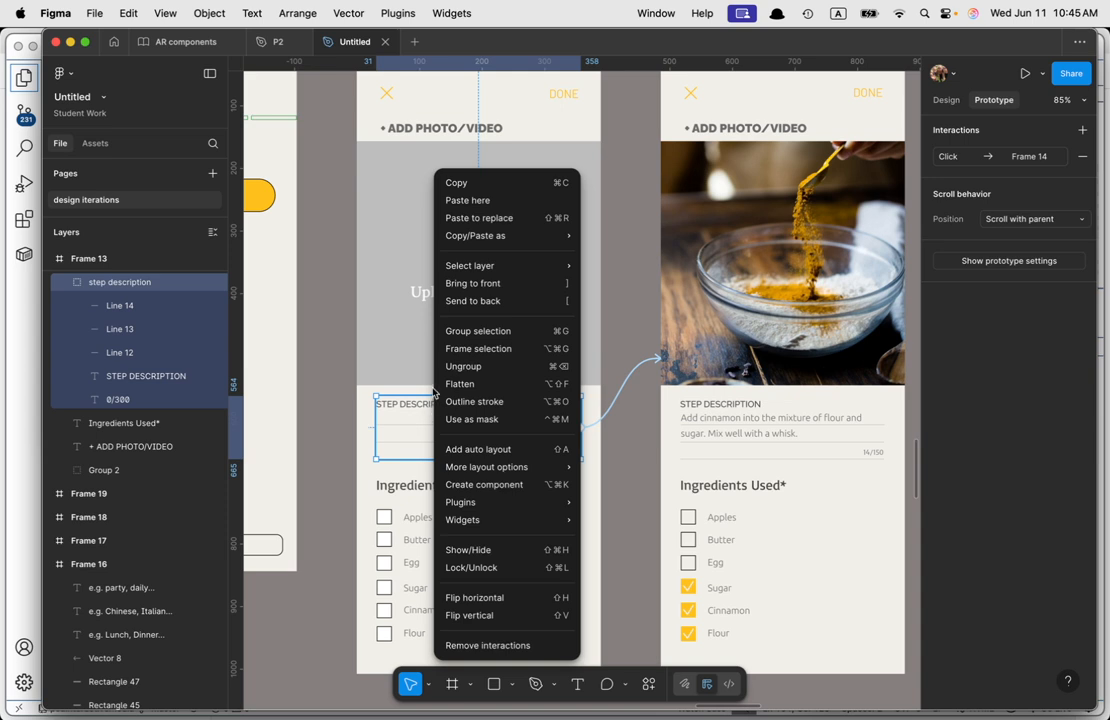
click(479, 217)
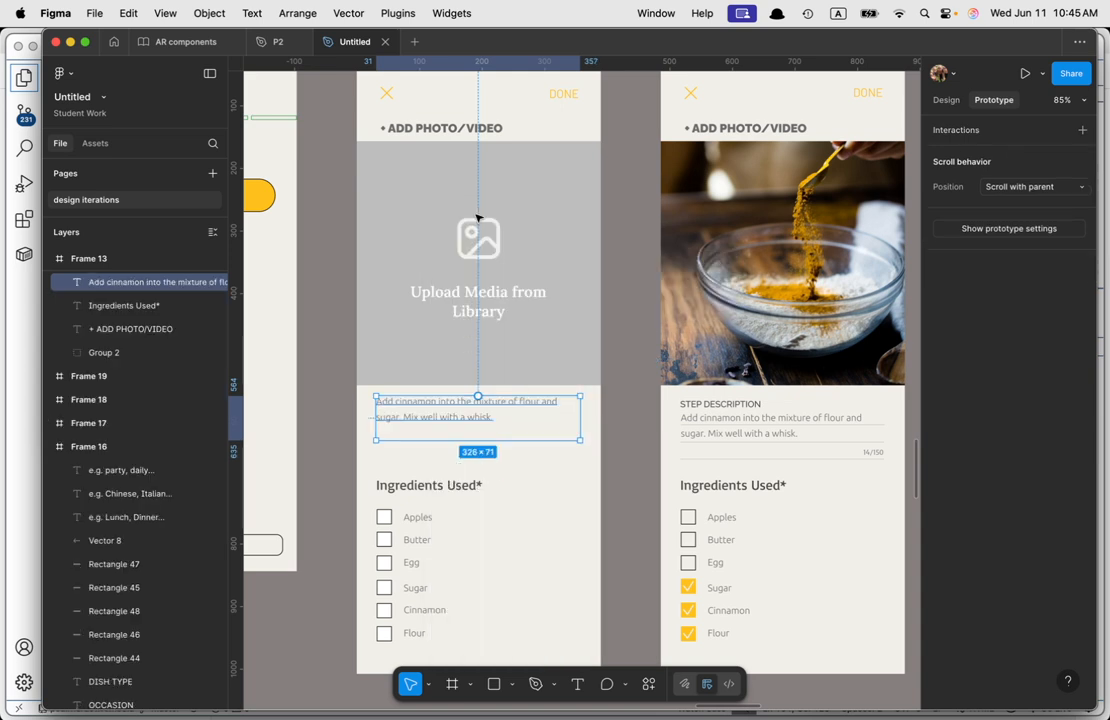
key(super+z)
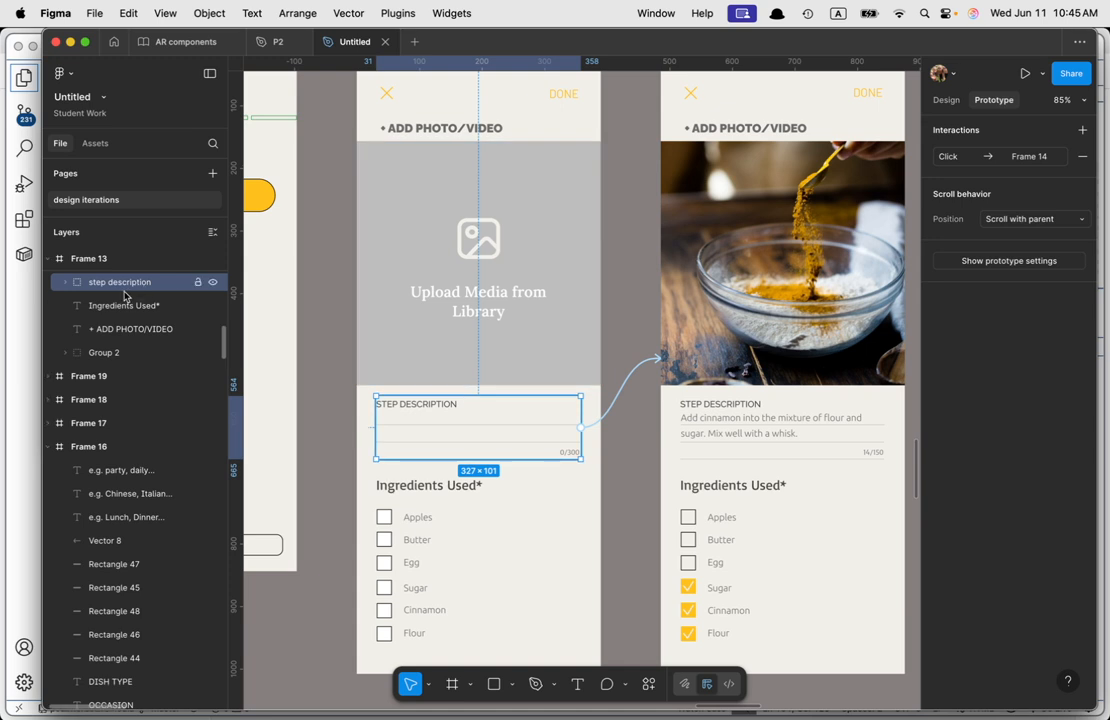
Step: Try inserting an instance of the step description component from the file's assets, and undo the insertion
click(93, 143)
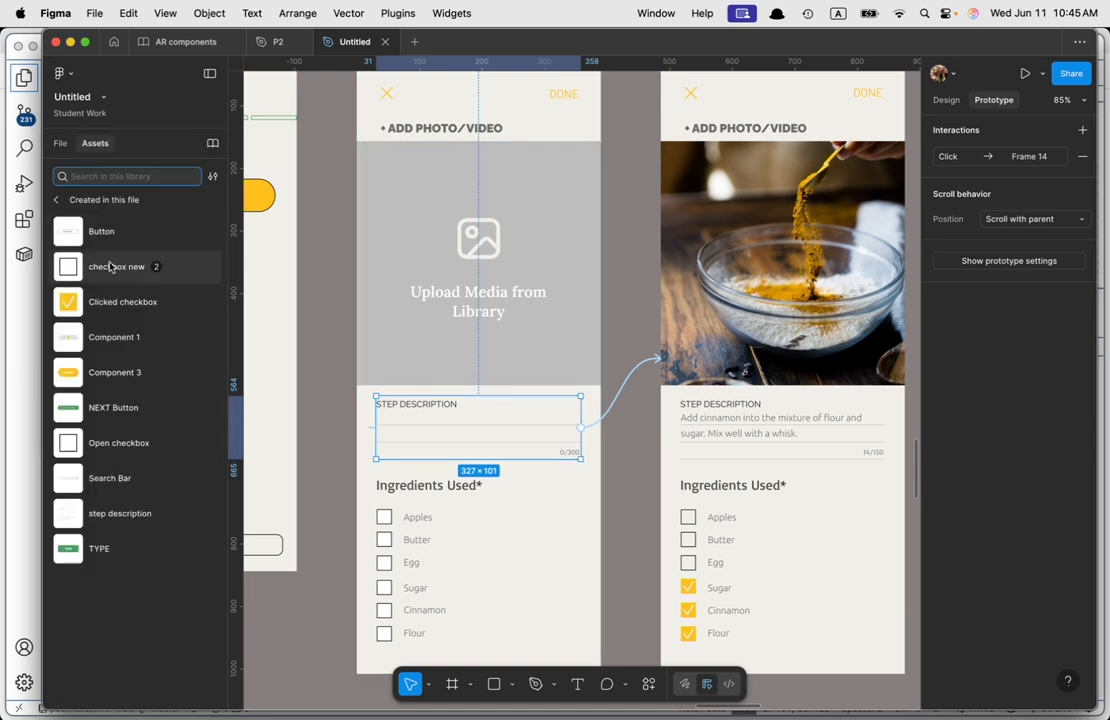
click(125, 516)
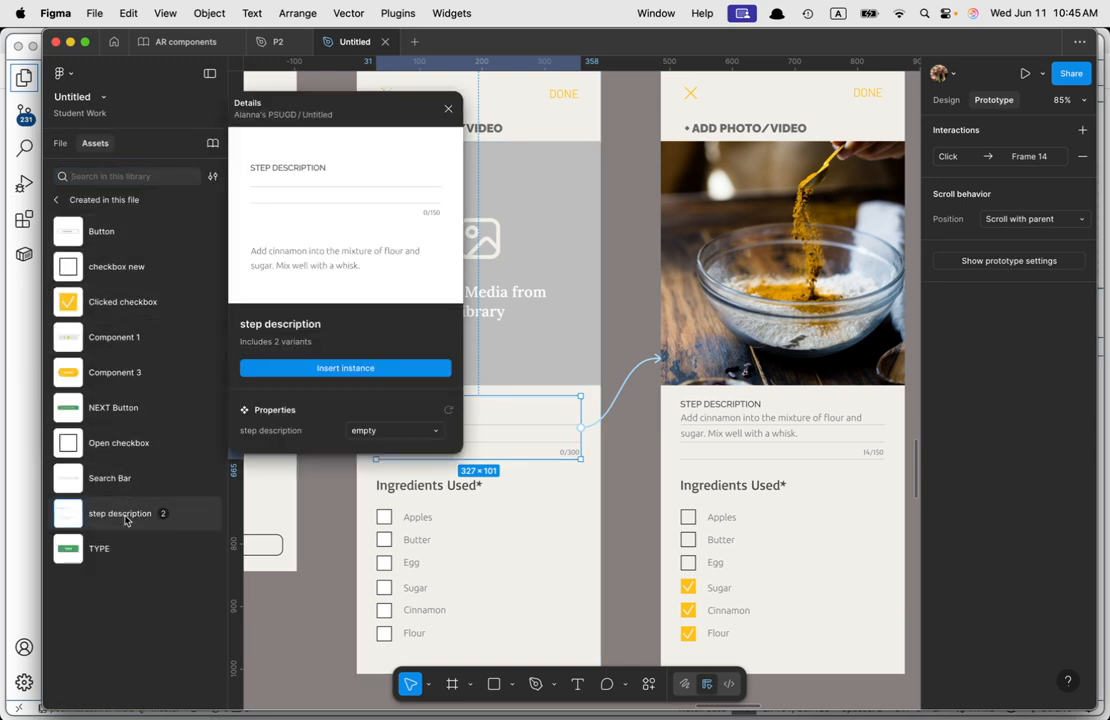
click(337, 368)
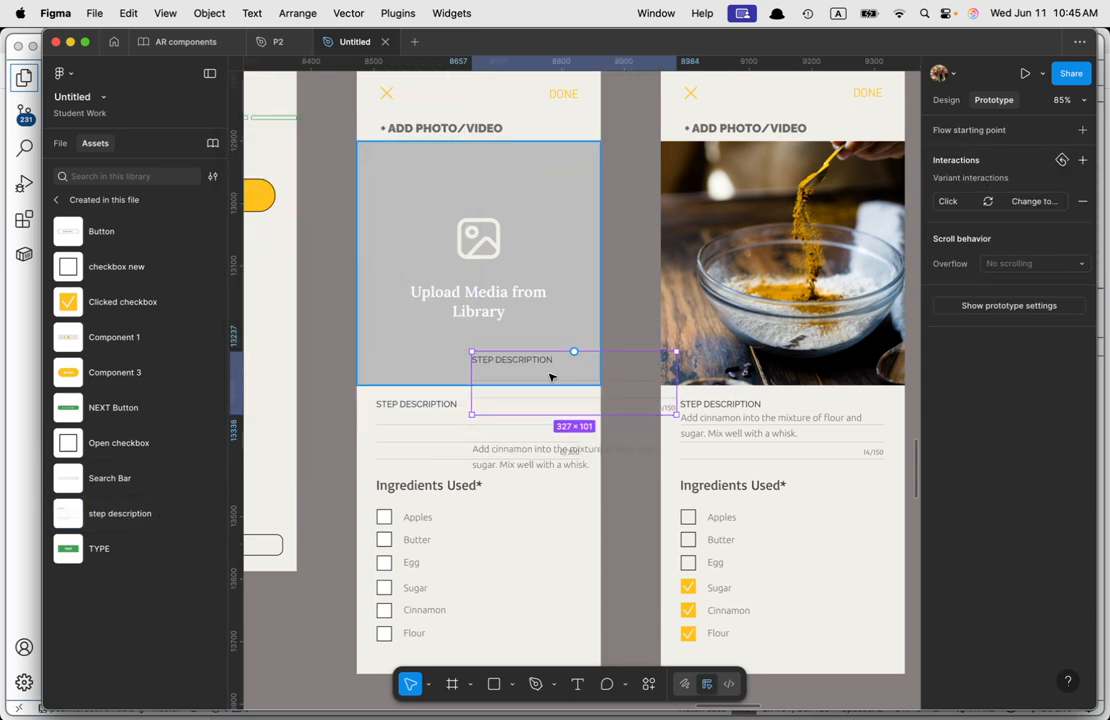
key(super+z)
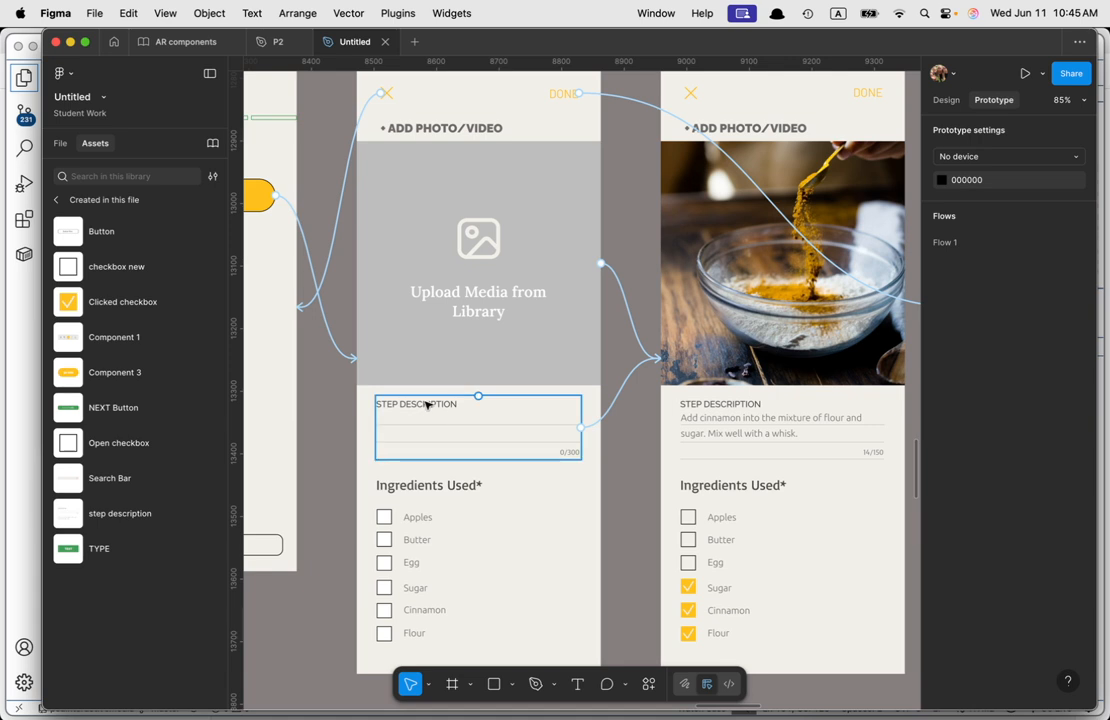
Step: Try to replace Frame 13's step description group with the component's empty variant by pasting over it, and undo it
click(426, 402)
click(945, 100)
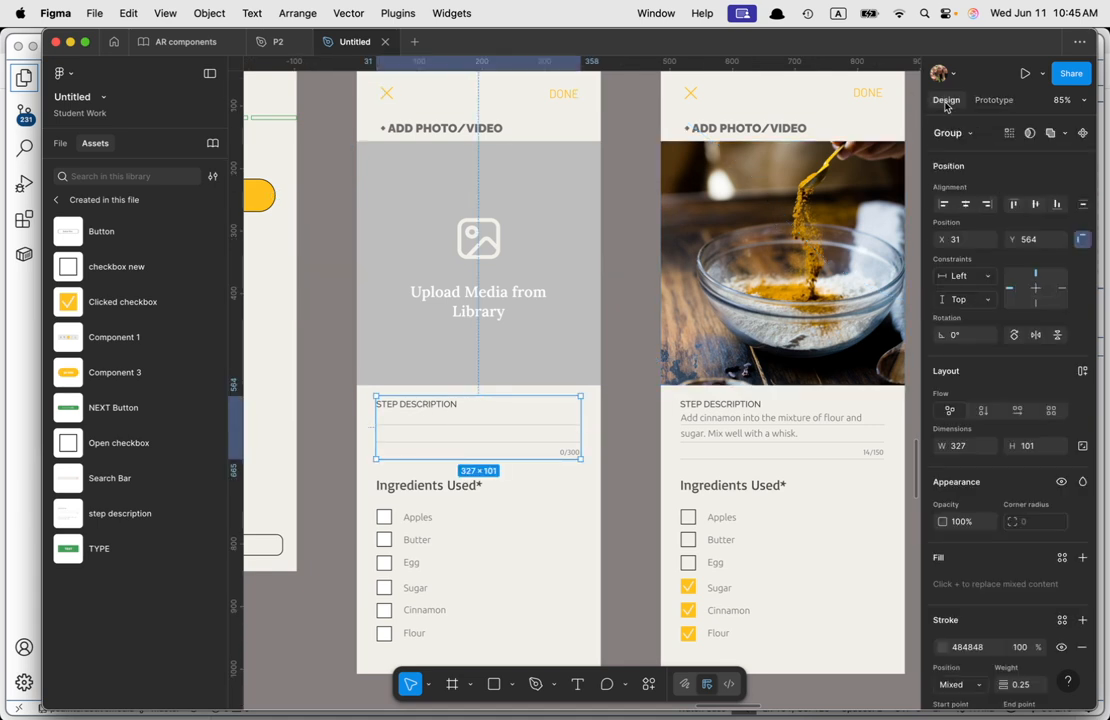
right_click(428, 406)
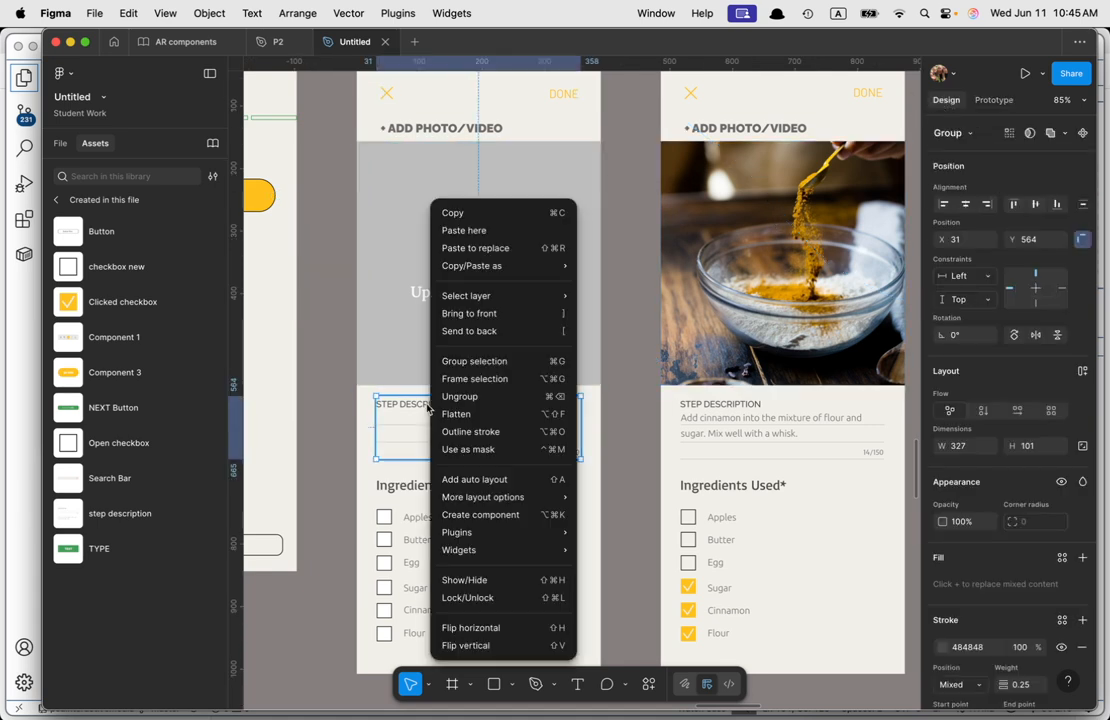
click(496, 249)
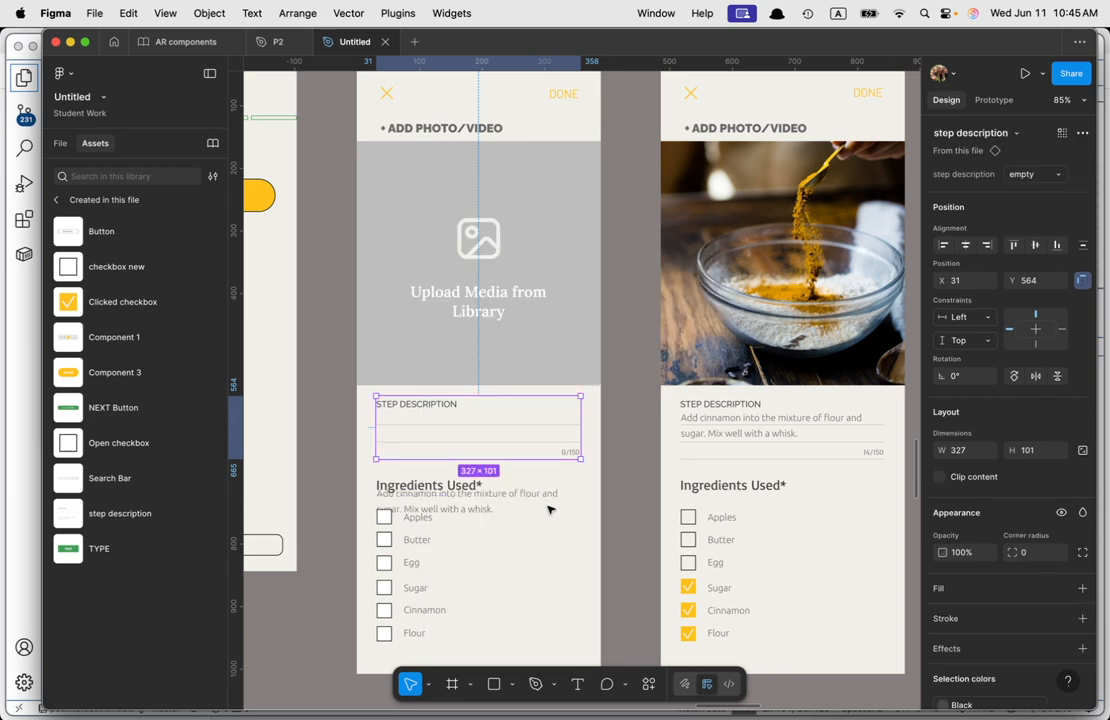
key(super+z)
Step: Inspect the layers inside Frame 13's step description group
click(637, 448)
click(443, 410)
click(60, 143)
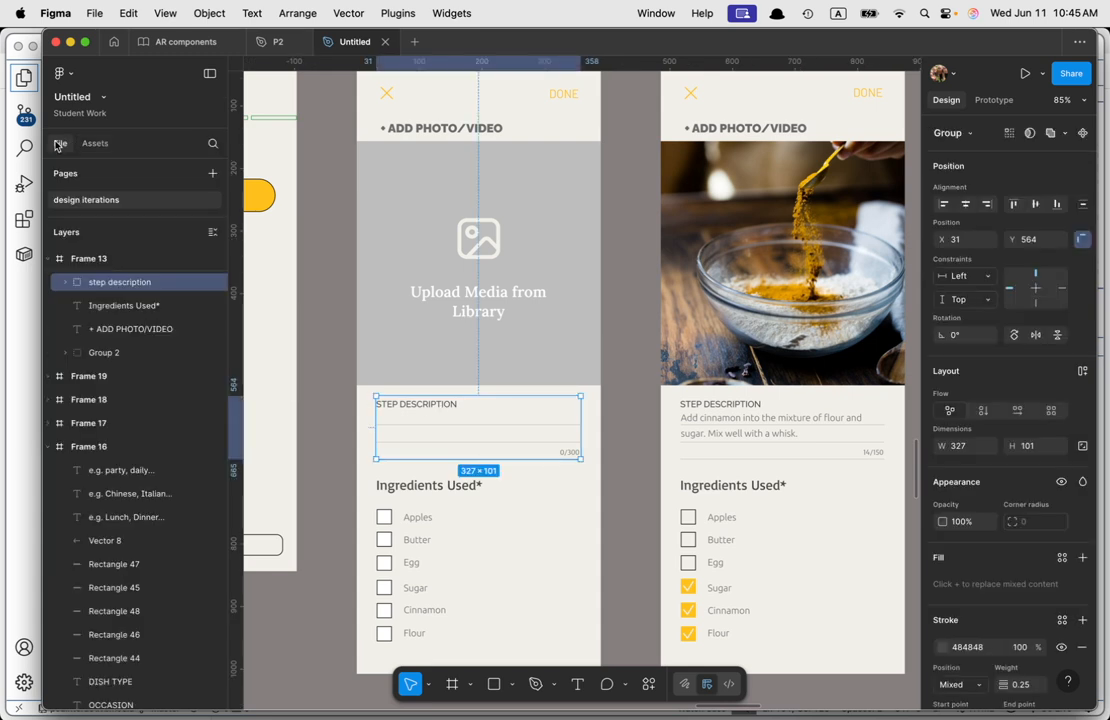
scroll(120, 300, up, 3)
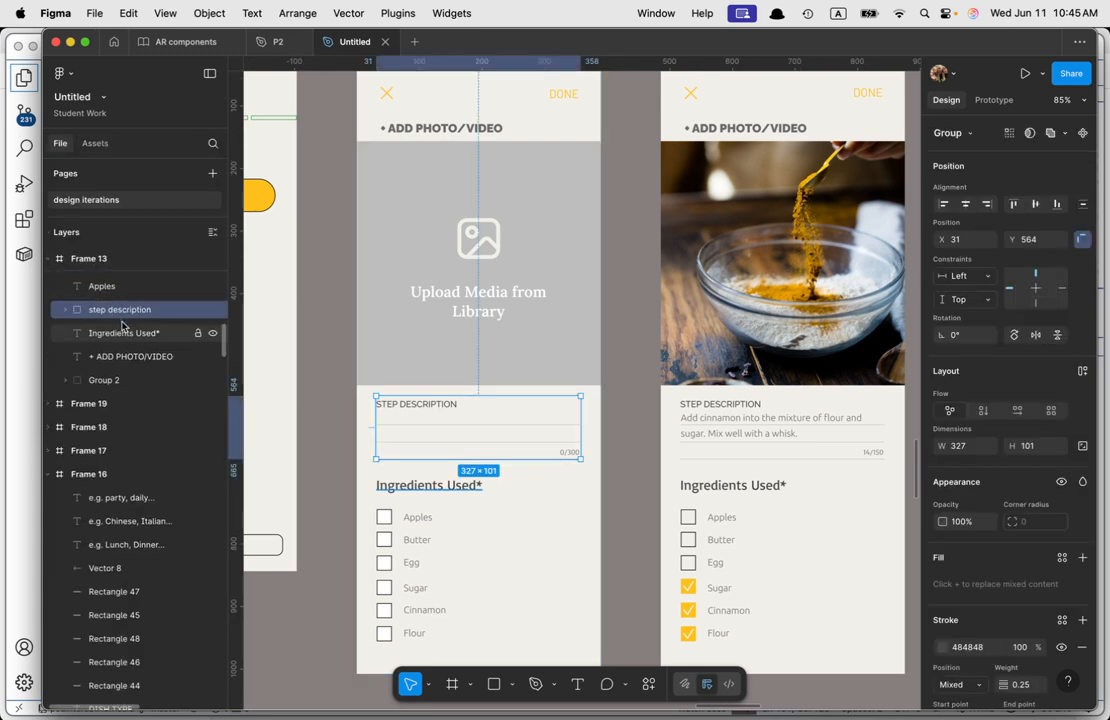
scroll(125, 310, up, 1)
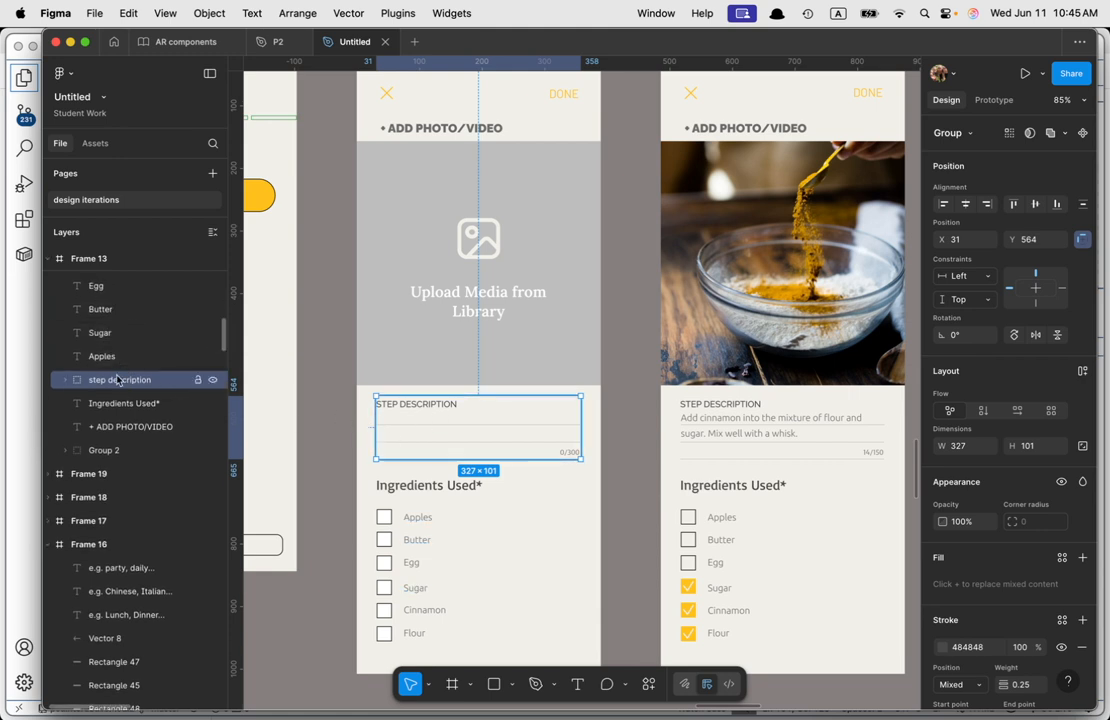
click(65, 380)
click(212, 380)
click(212, 380)
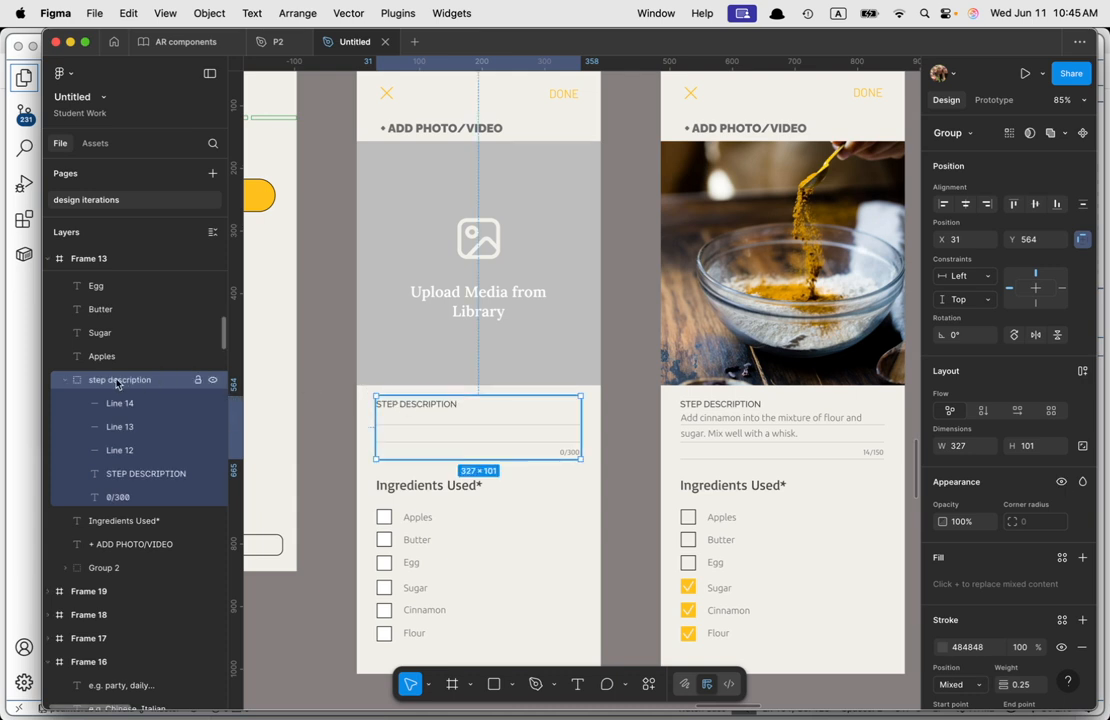
Step: Retry pasting the step description instance in place of Frame 13's group, and undo the replacement again
right_click(407, 407)
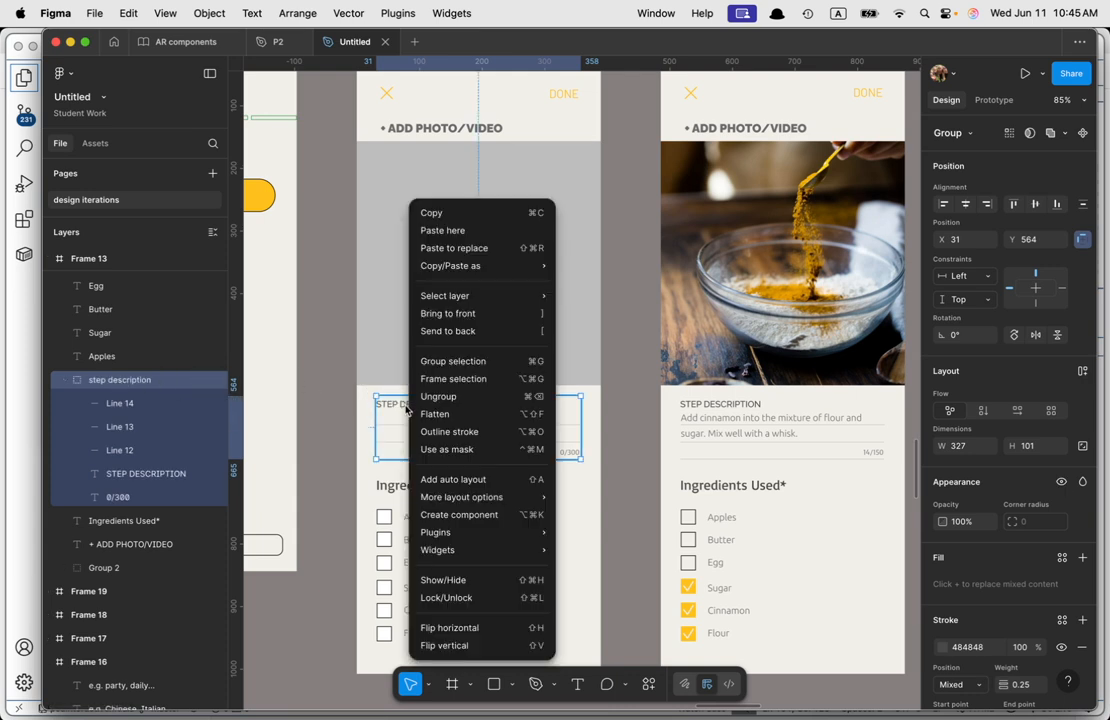
click(478, 245)
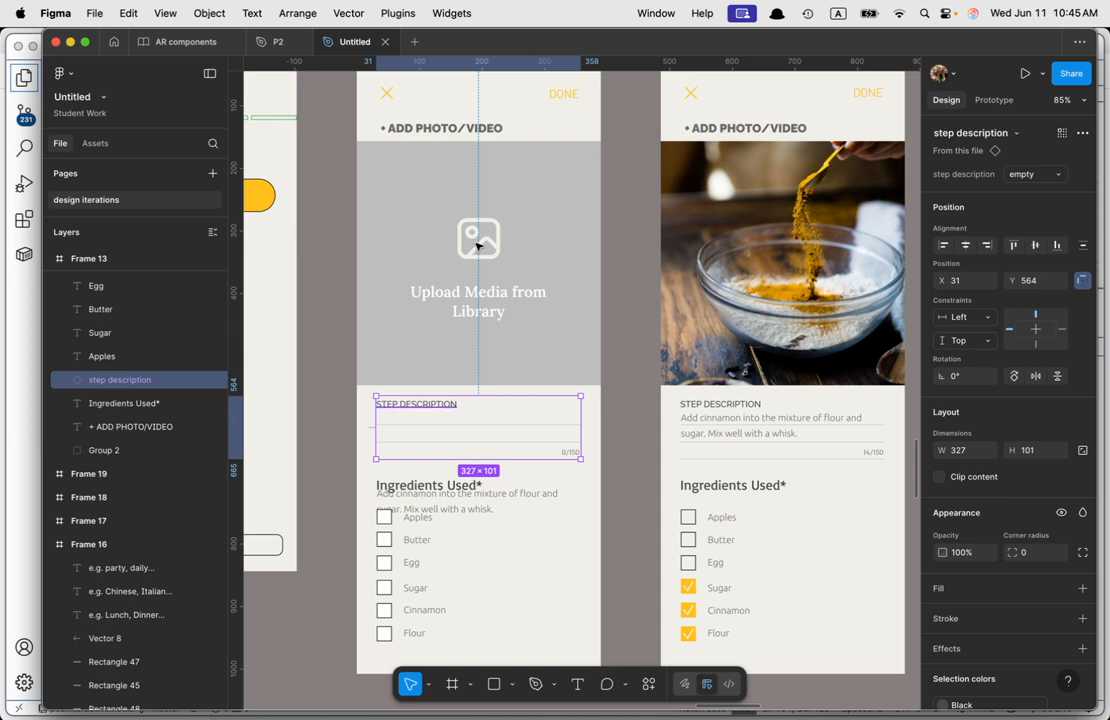
key(super+z)
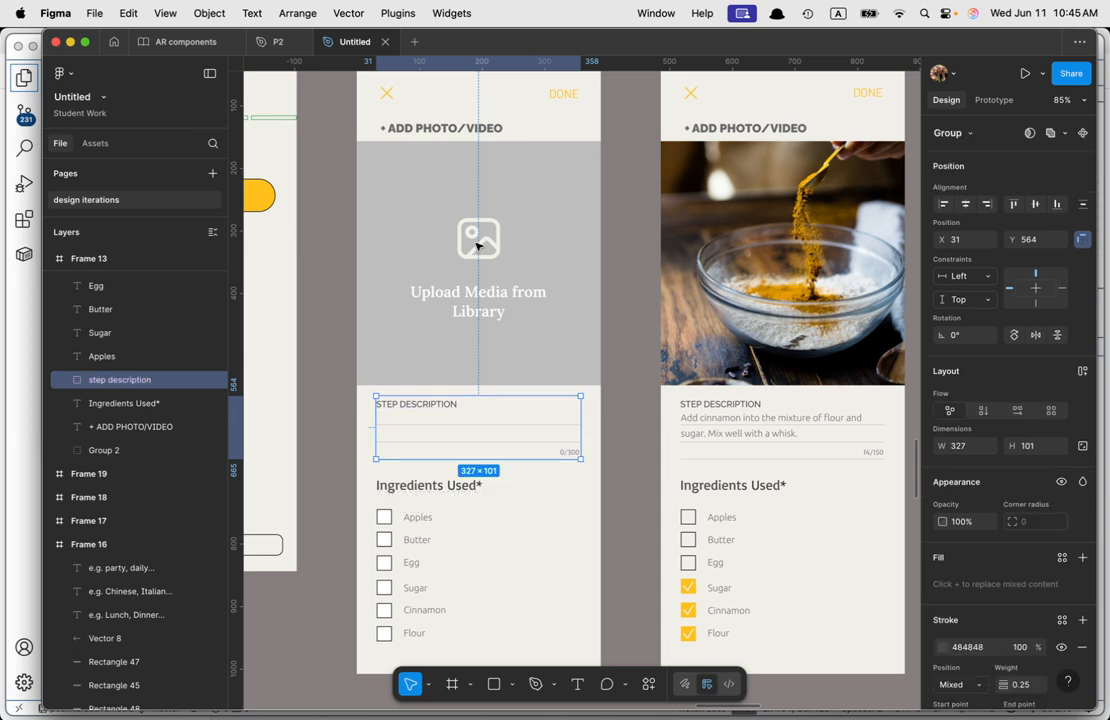
Step: With Frame 13's group selected, check the step description component's preview and properties in the assets
click(648, 494)
click(427, 406)
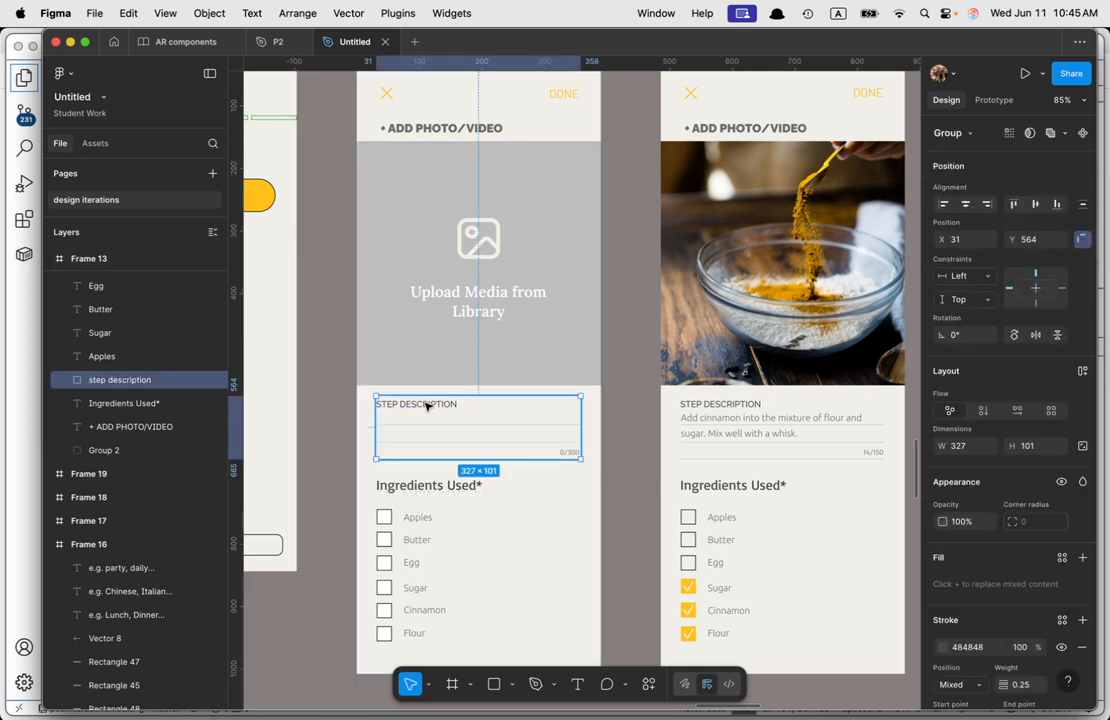
click(94, 144)
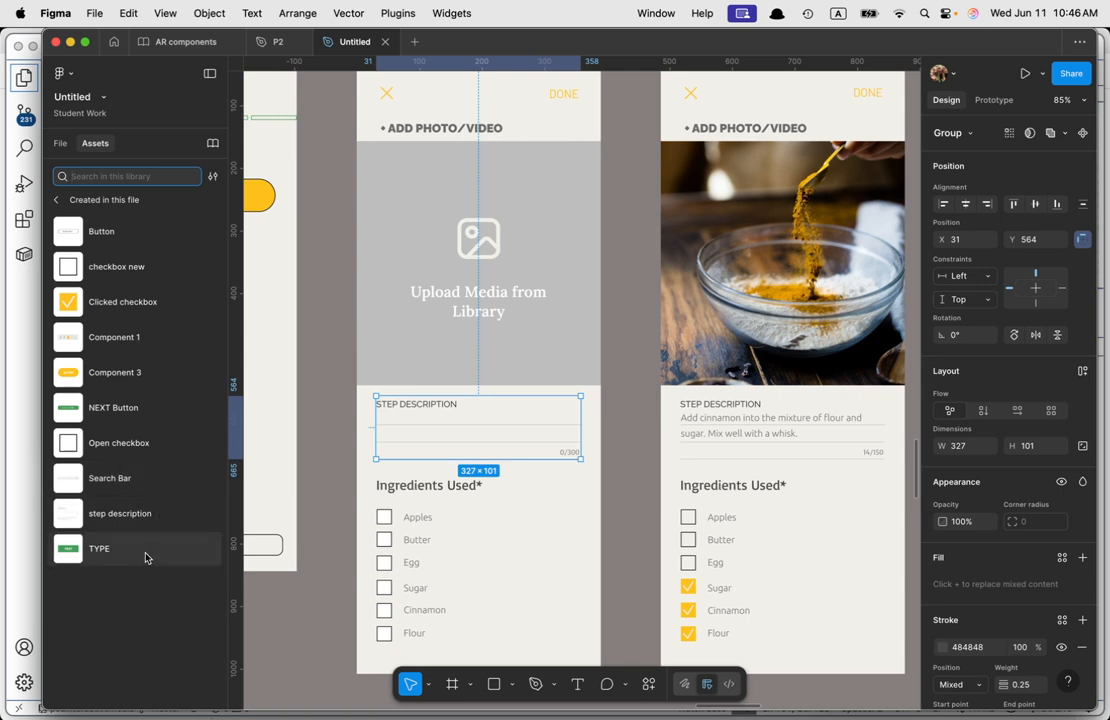
click(133, 515)
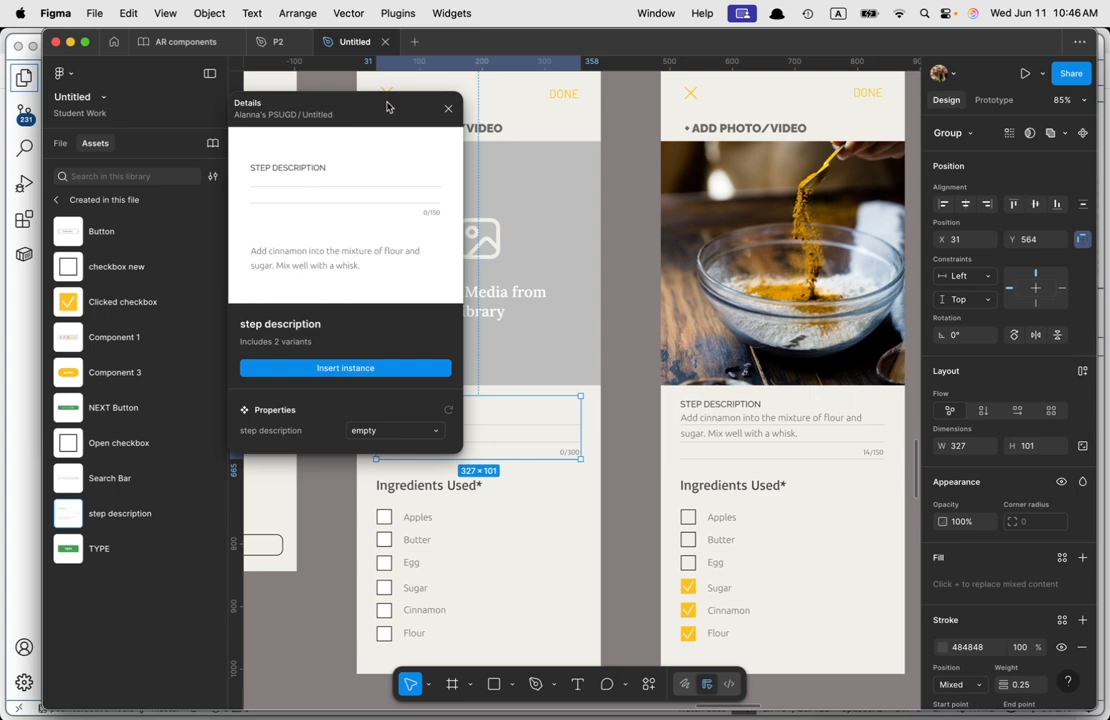
click(449, 112)
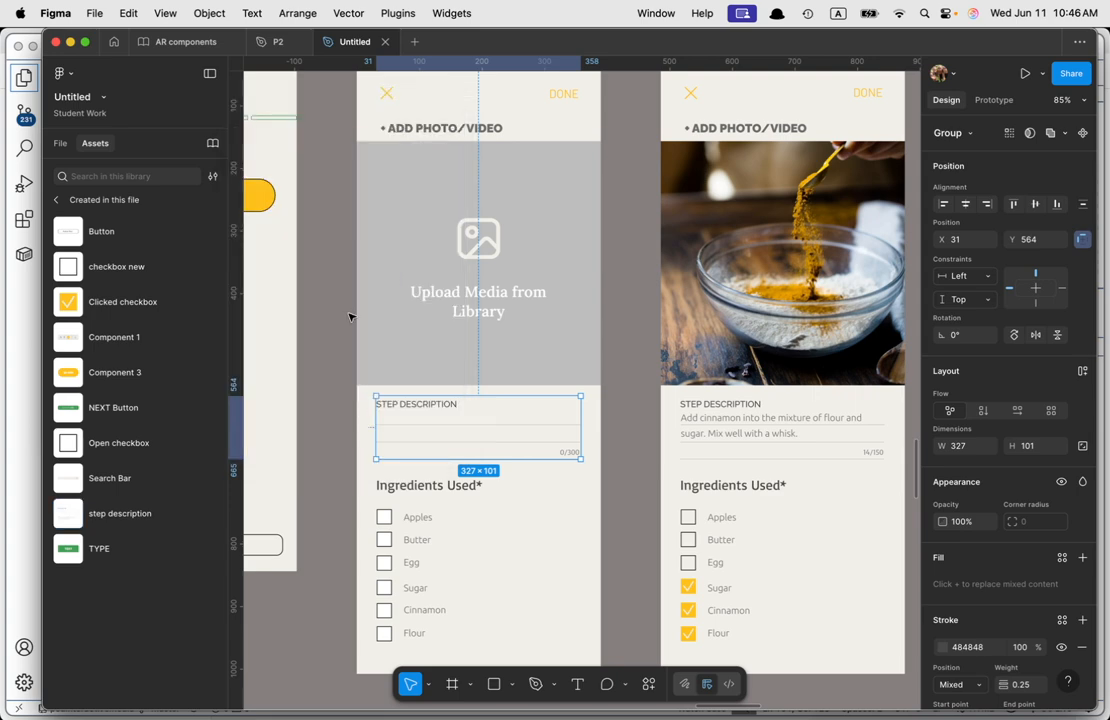
Step: Return to the step description component set in the Style Guide and show the layers of its full variant
click(315, 325)
scroll(327, 325, down, 10)
scroll(337, 332, down, 8)
drag(328, 243, 823, 508)
scroll(618, 386, up, 10)
scroll(617, 386, up, 6)
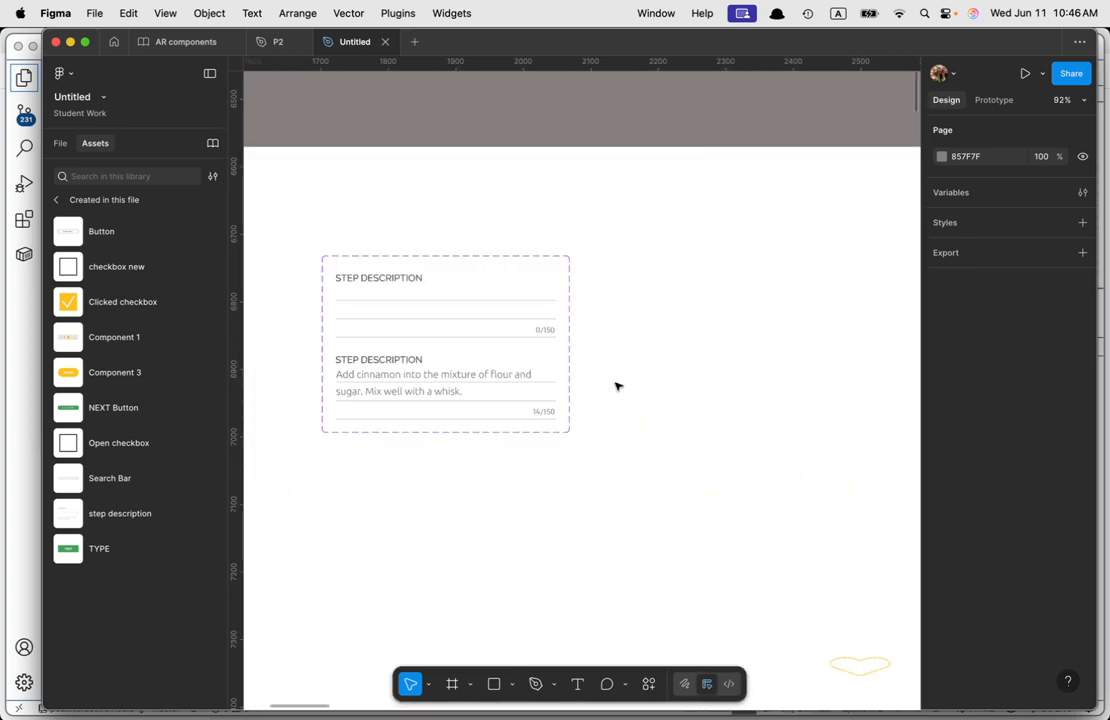
click(395, 362)
click(395, 362)
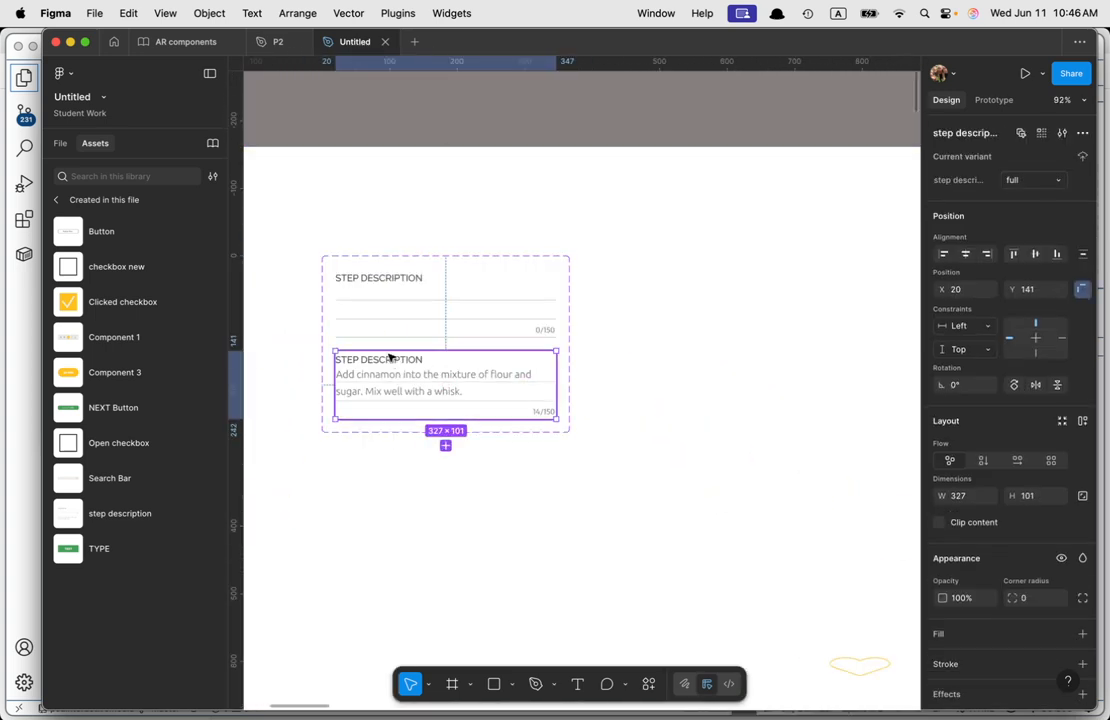
click(61, 145)
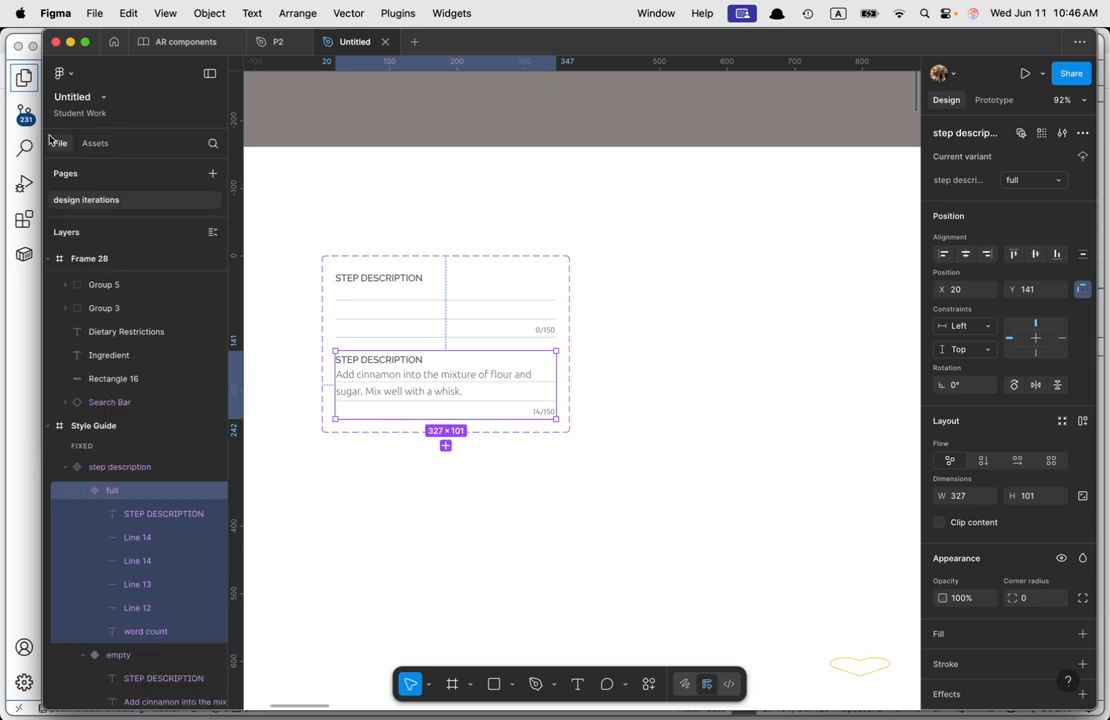
Step: Move the "Add cinnamon into the mixture" text layer from the empty variant to the full variant, directly below its STEP DESCRIPTION text
scroll(116, 490, down, 2)
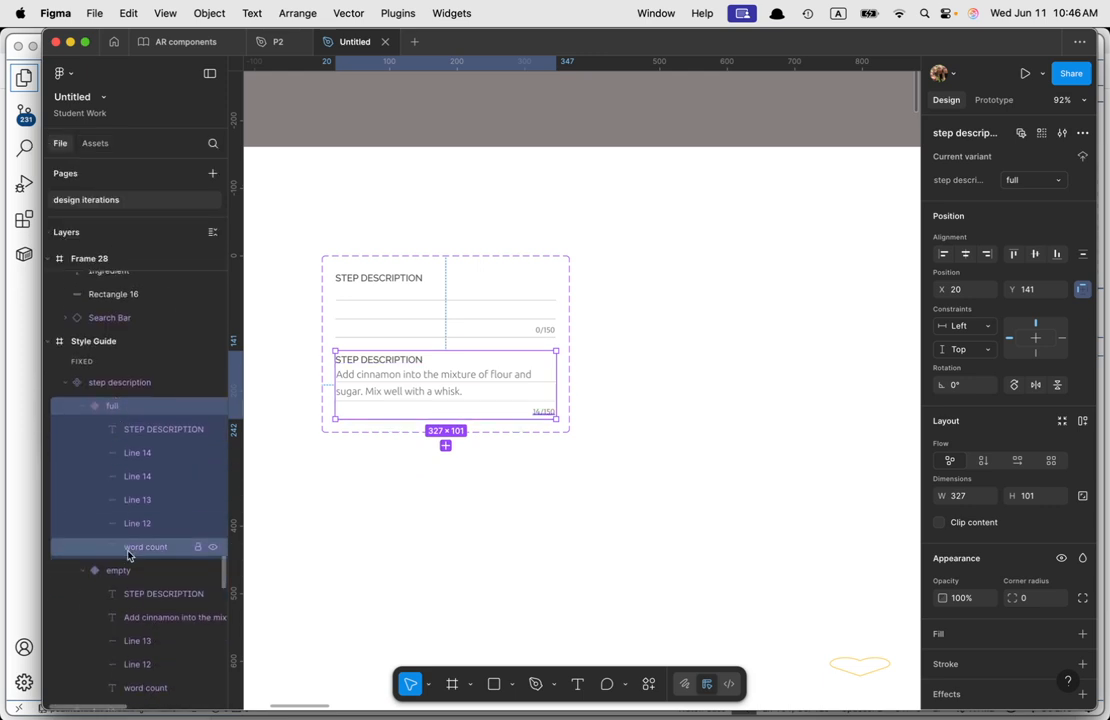
scroll(129, 421, up, 2)
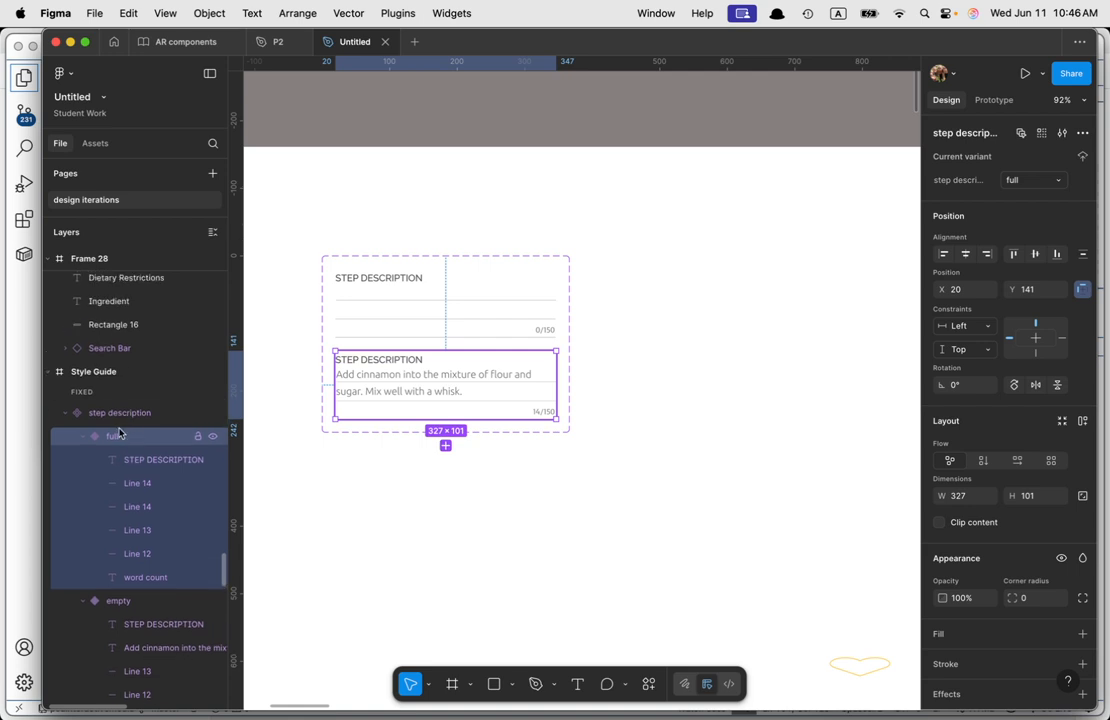
scroll(130, 470, down, 3)
click(118, 519)
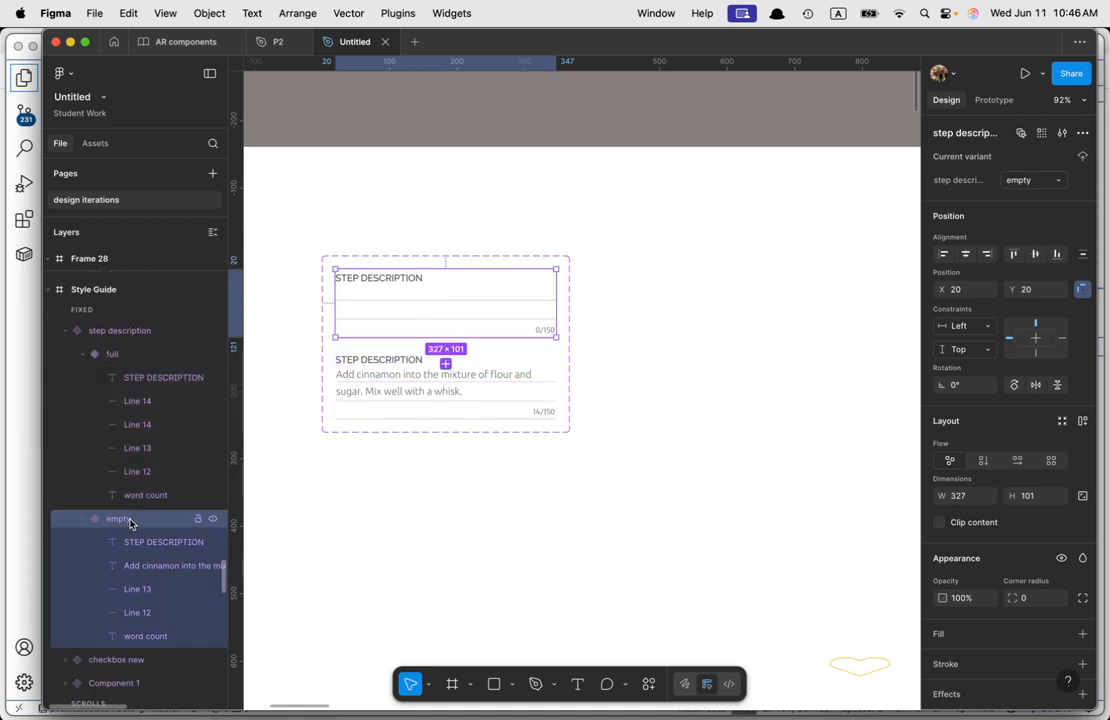
scroll(155, 545, down, 1)
click(157, 553)
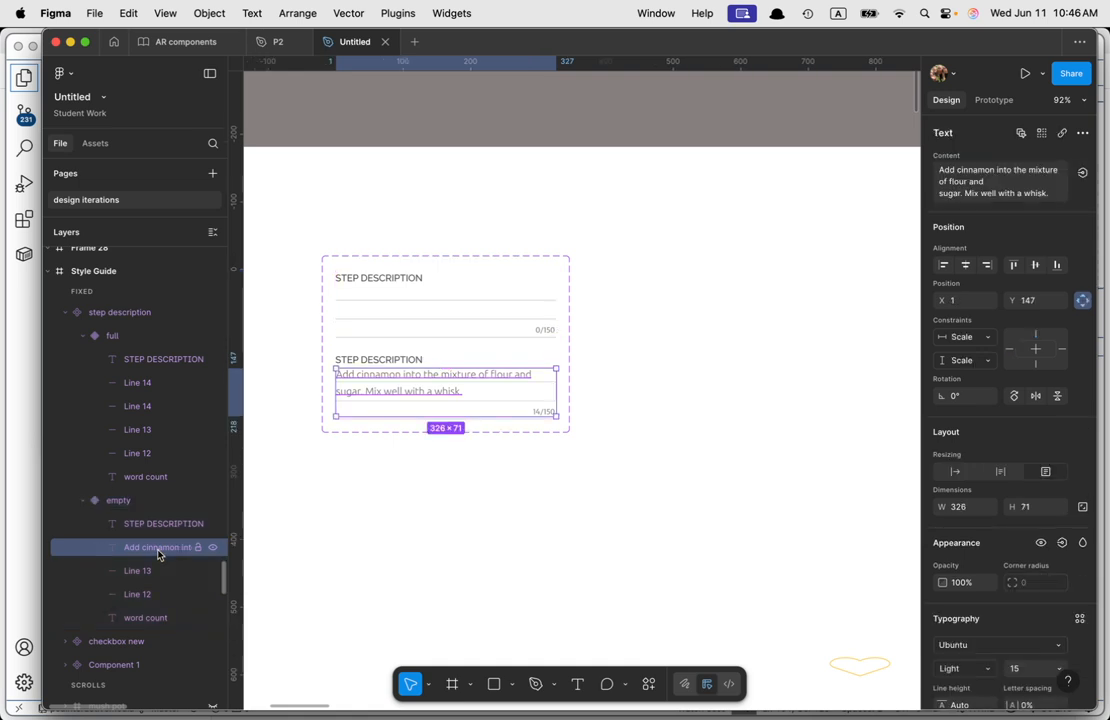
drag(163, 550, 150, 380)
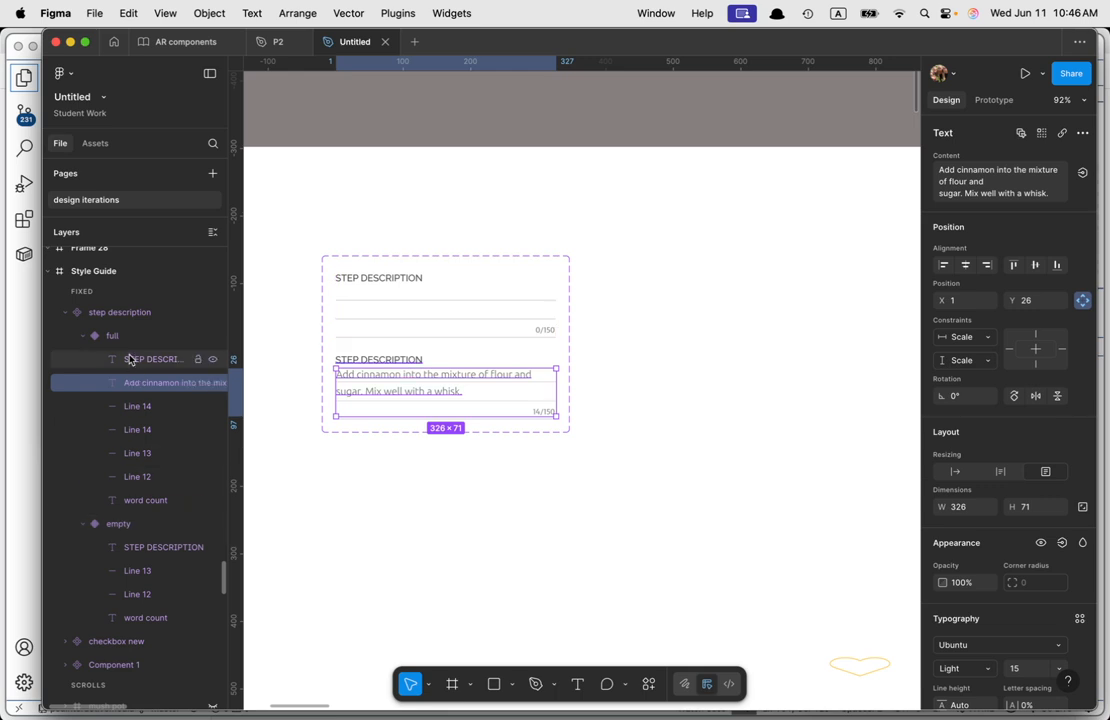
scroll(125, 514, down, 1)
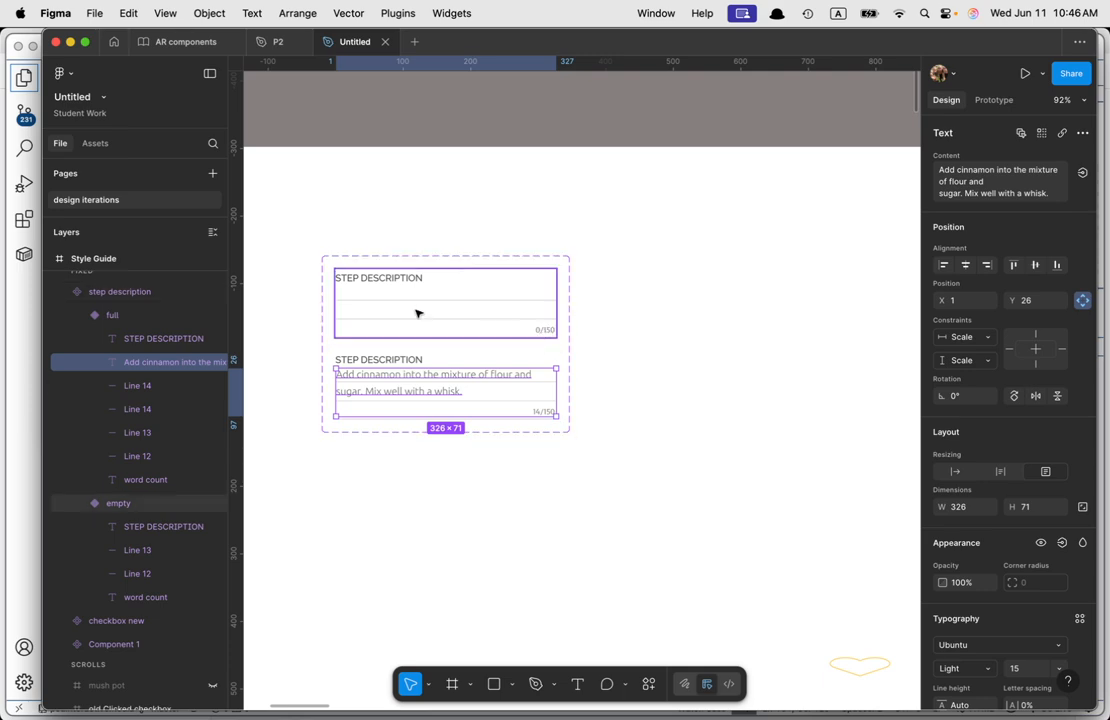
Step: Replace the step description group in Frame 13 with an instance of the step description component
click(669, 381)
scroll(669, 381, down, 10)
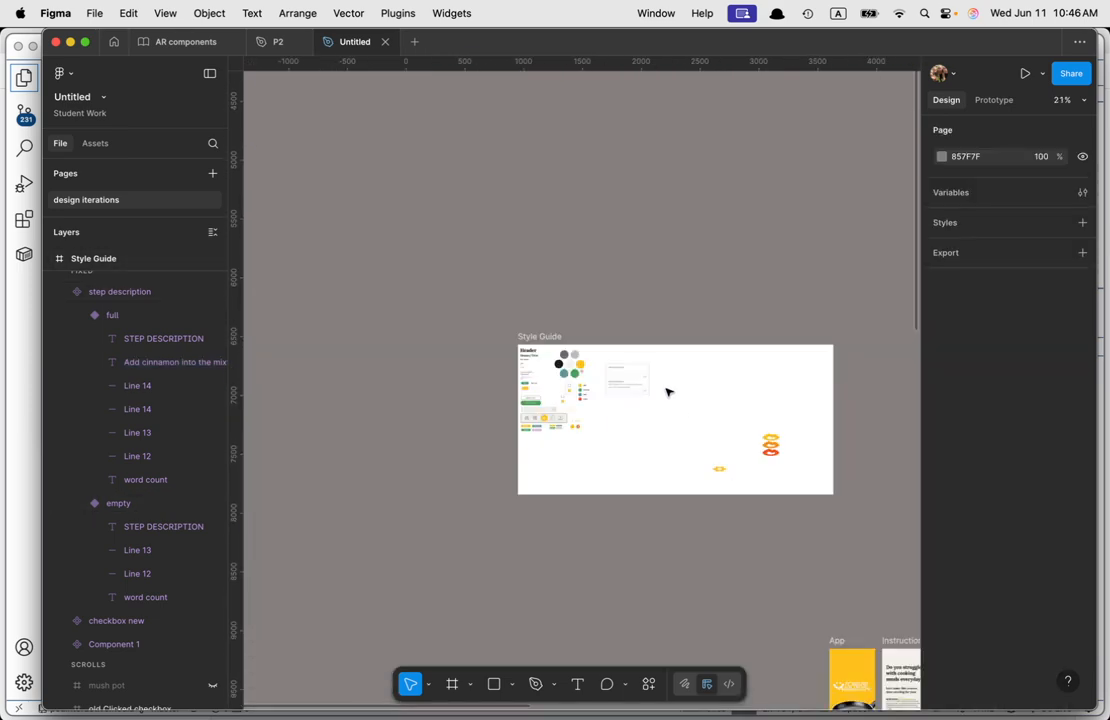
drag(836, 527, 282, 211)
drag(595, 447, 278, 49)
drag(411, 276, 588, 476)
scroll(527, 464, up, 10)
drag(396, 448, 282, 337)
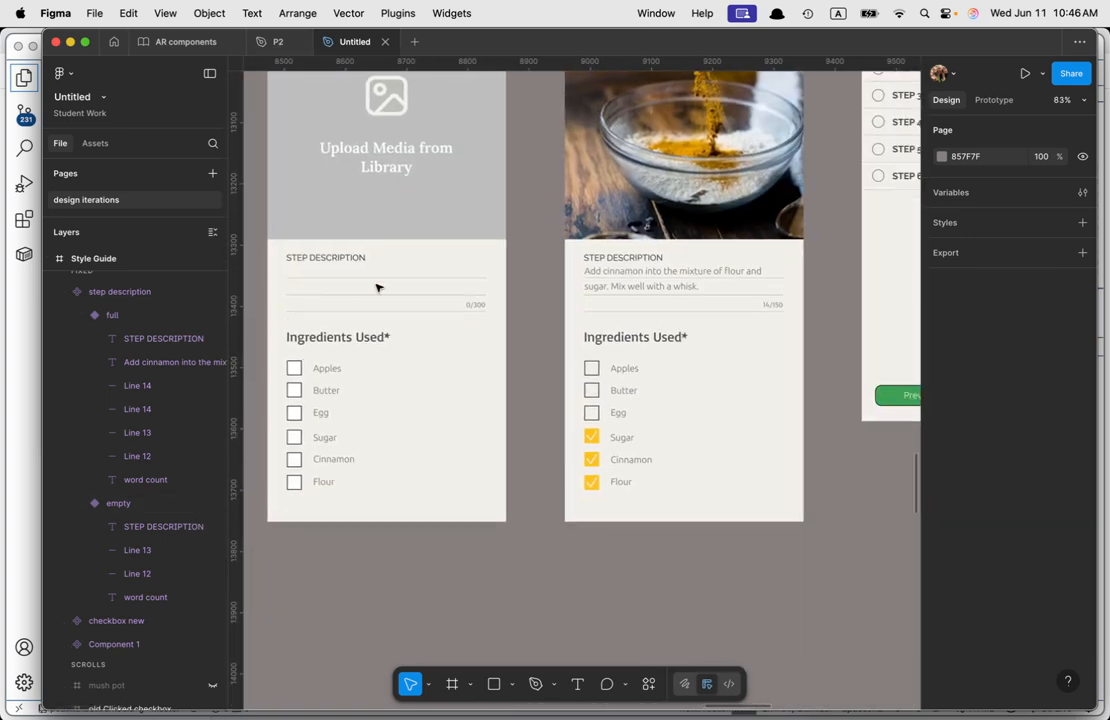
click(326, 262)
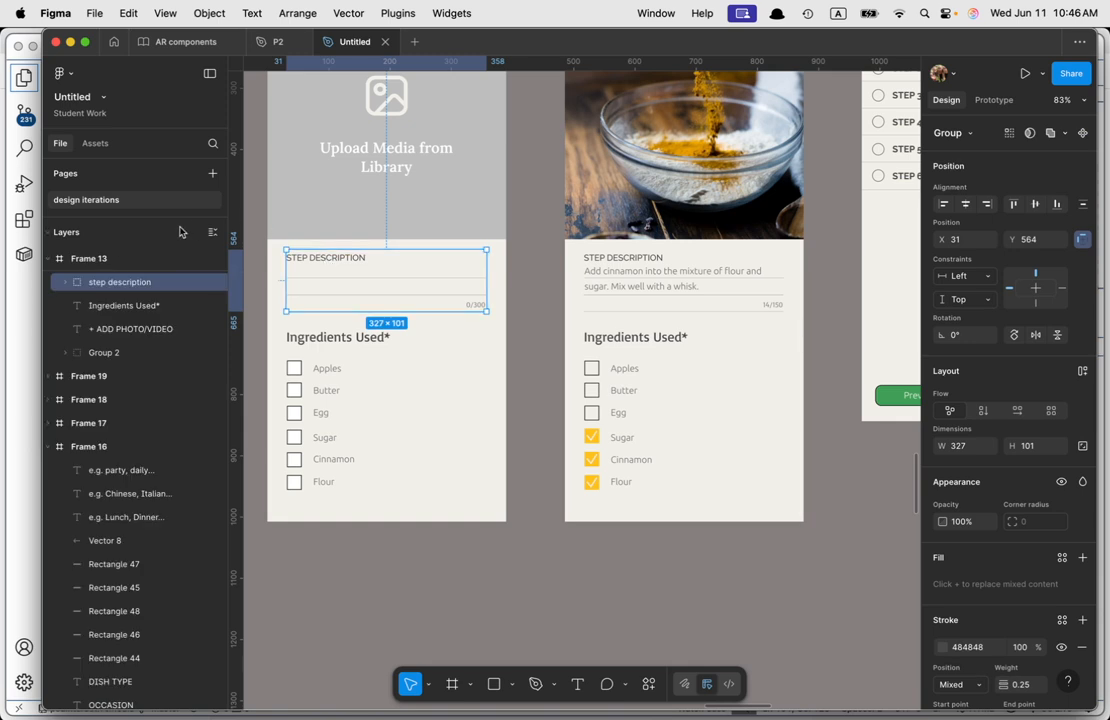
right_click(333, 268)
click(359, 248)
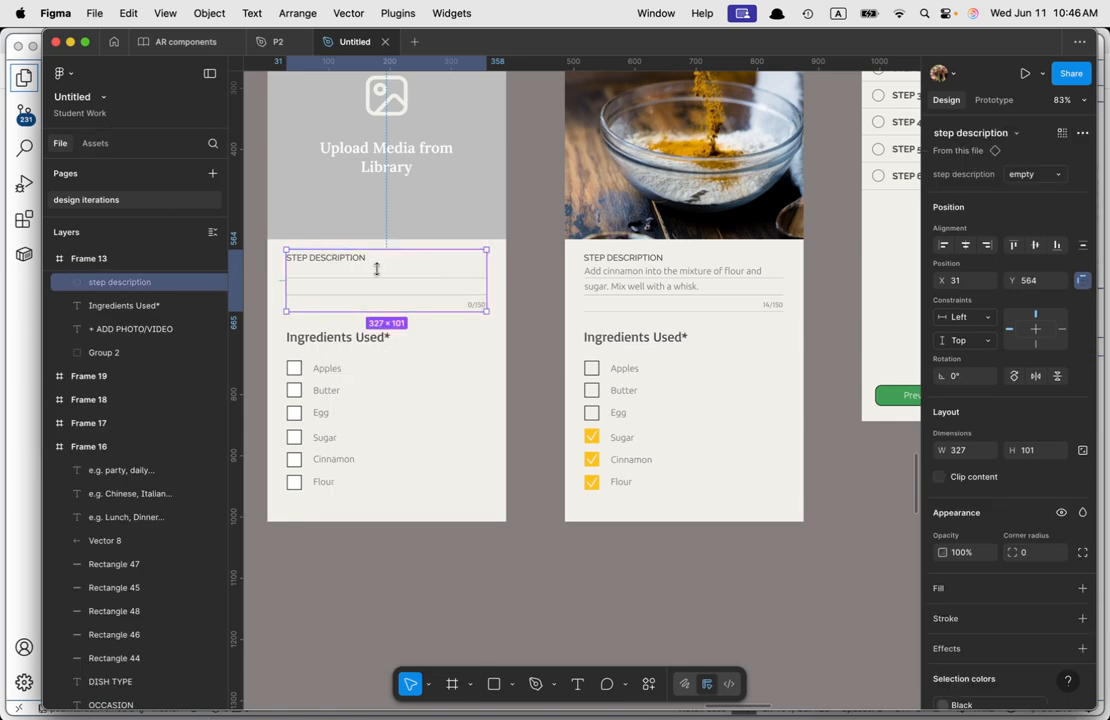
Step: Switch Frame 13's step description instance to the full variant and back to empty
click(1031, 176)
click(999, 190)
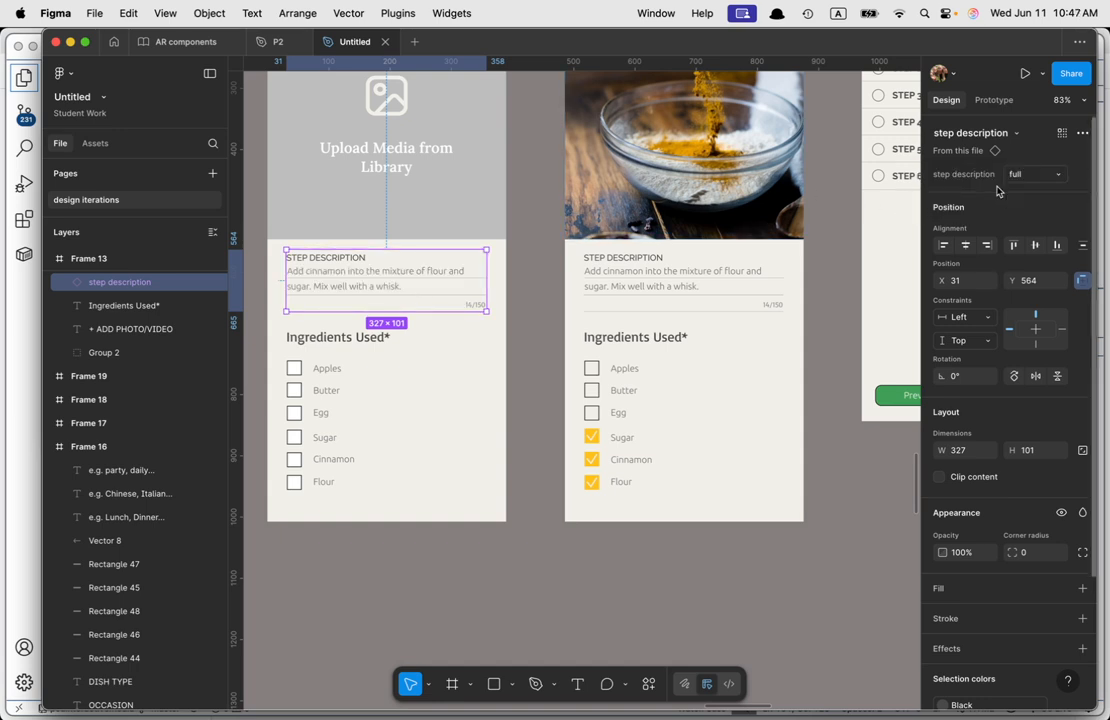
click(1022, 178)
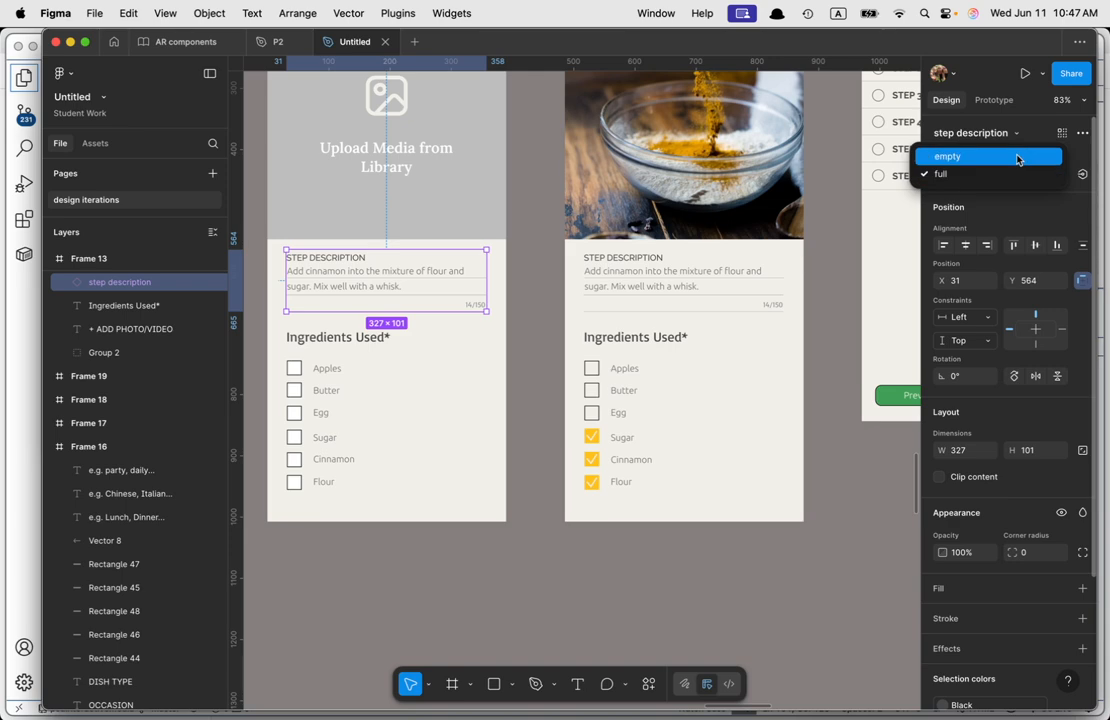
click(1017, 158)
Step: Check the prototype interactions of Frame 13's step description instance and the connections between the frames
scroll(422, 301, down, 2)
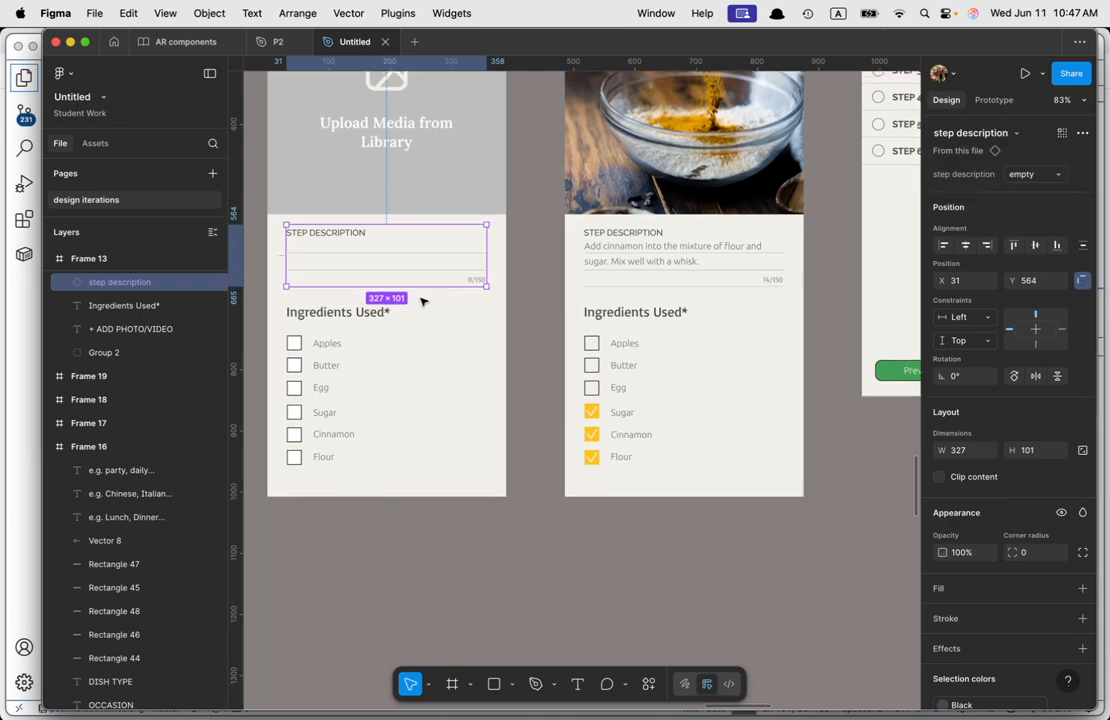
scroll(420, 300, up, 5)
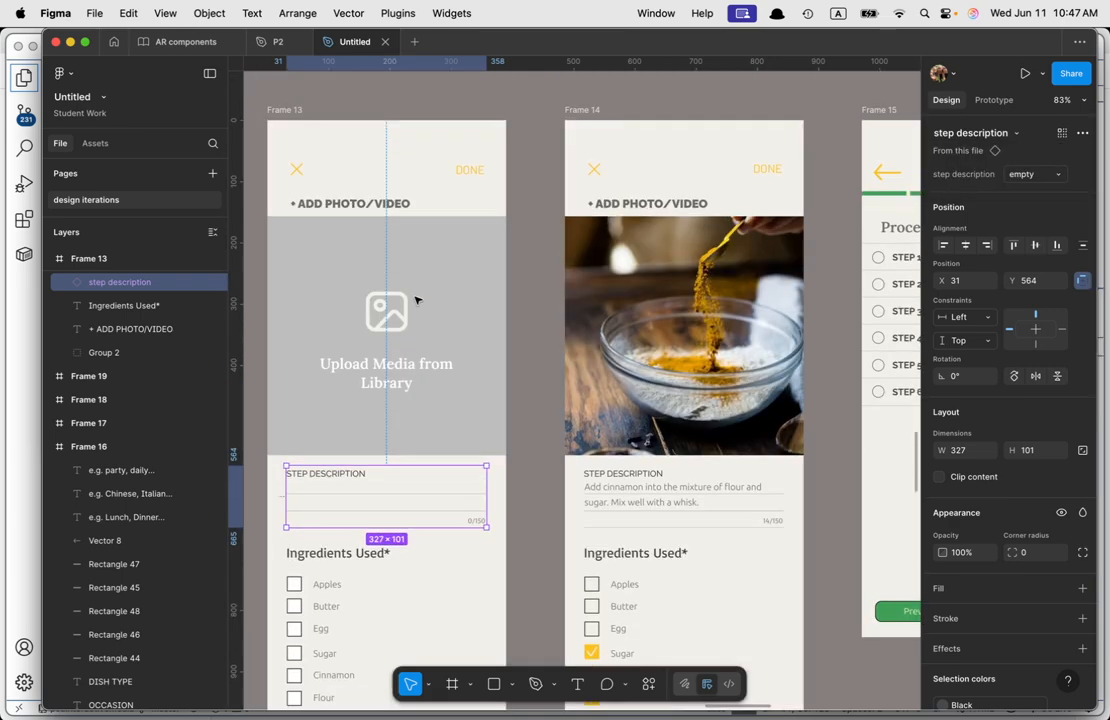
click(994, 100)
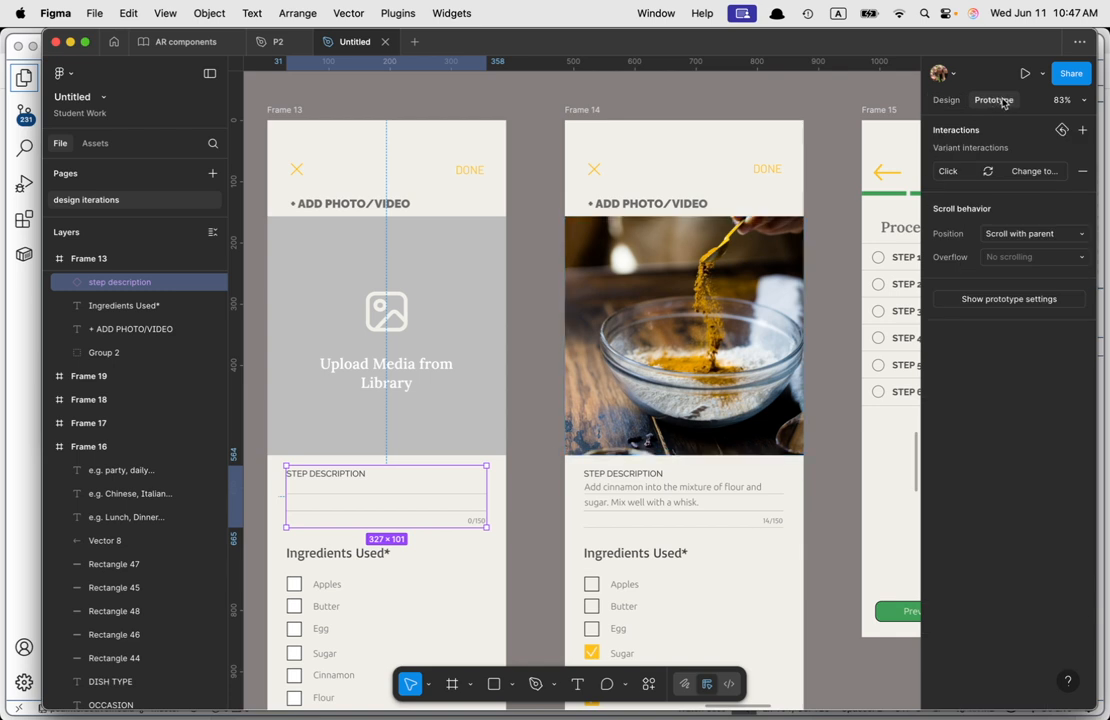
scroll(540, 538, down, 2)
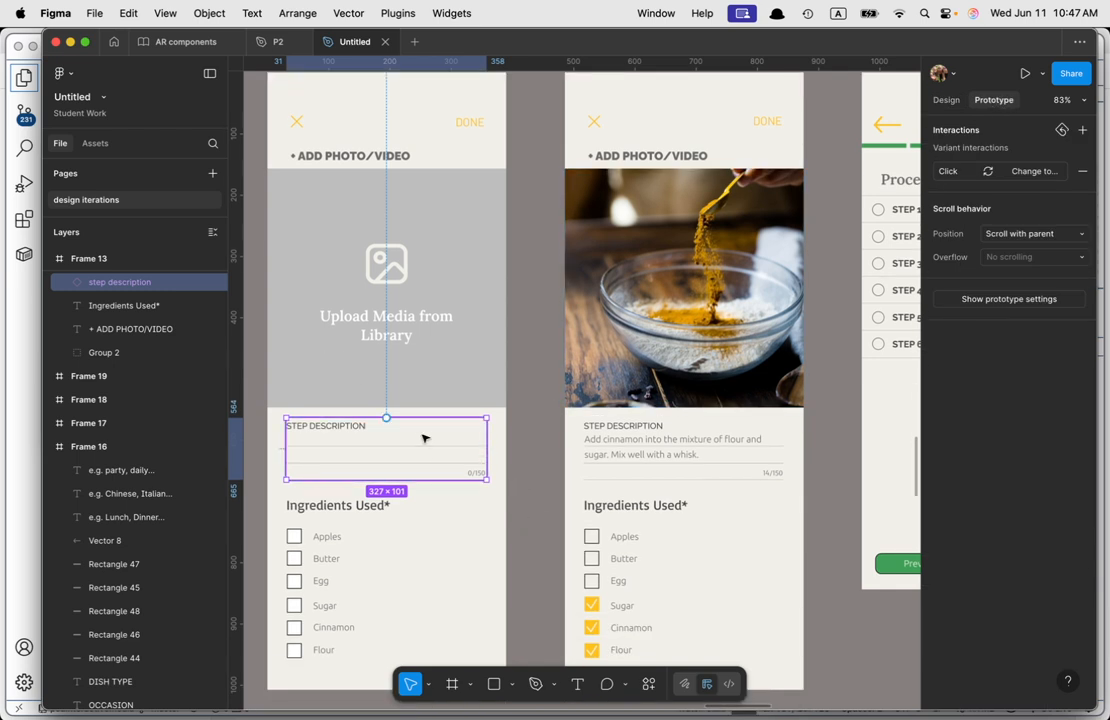
click(456, 627)
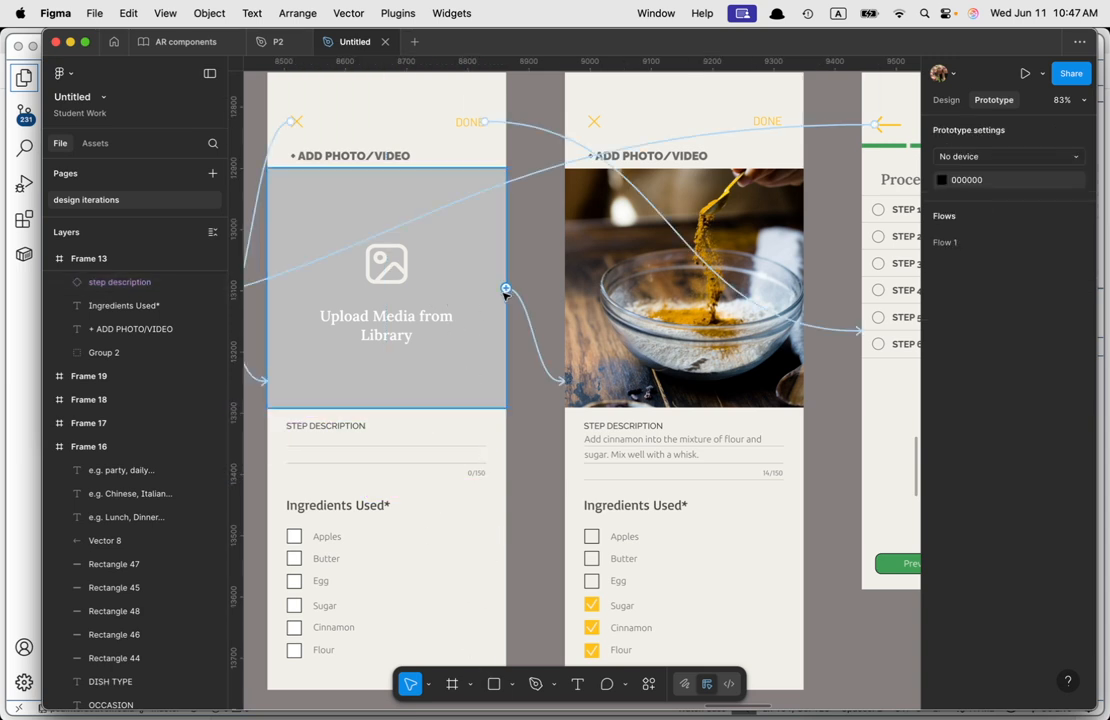
Step: Preview Frame 13 as a prototype, test the step description's click interaction, and close the preview
scroll(320, 596, down, 2)
scroll(293, 332, up, 5)
click(285, 251)
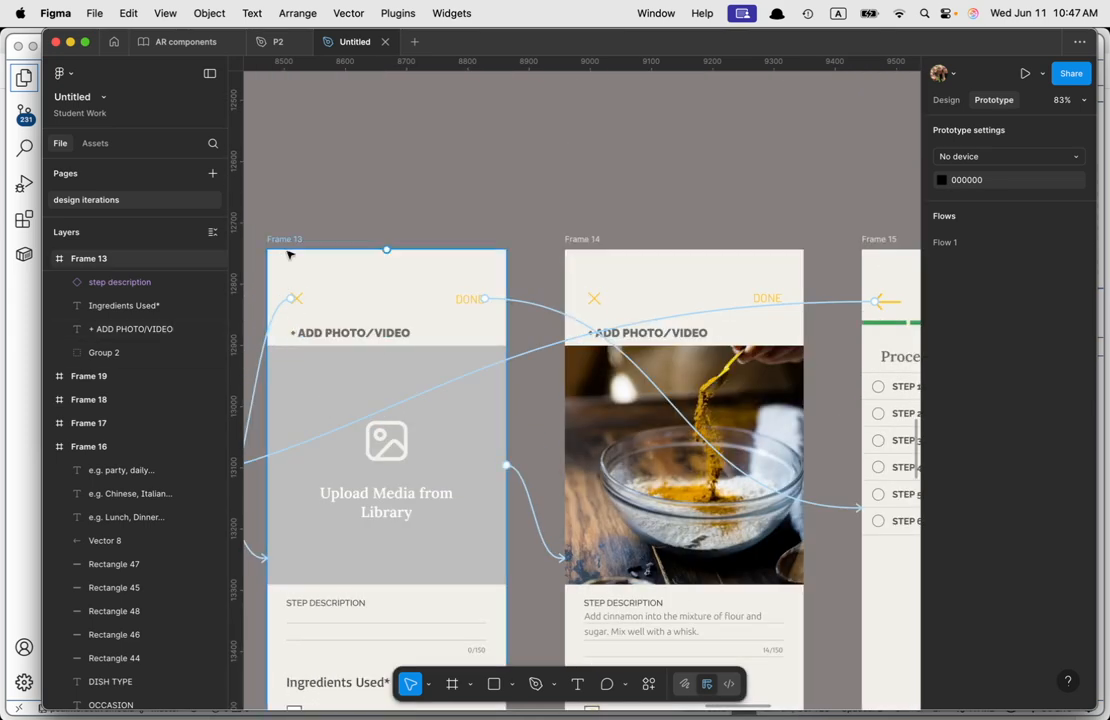
click(295, 241)
key(shift+space)
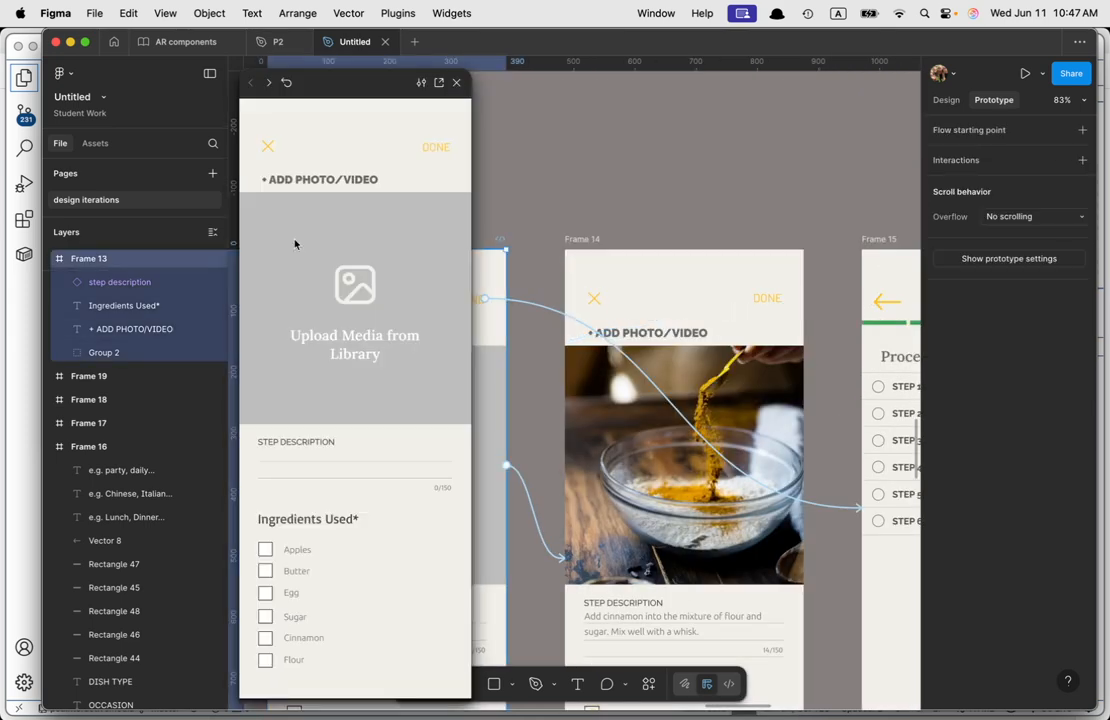
click(334, 479)
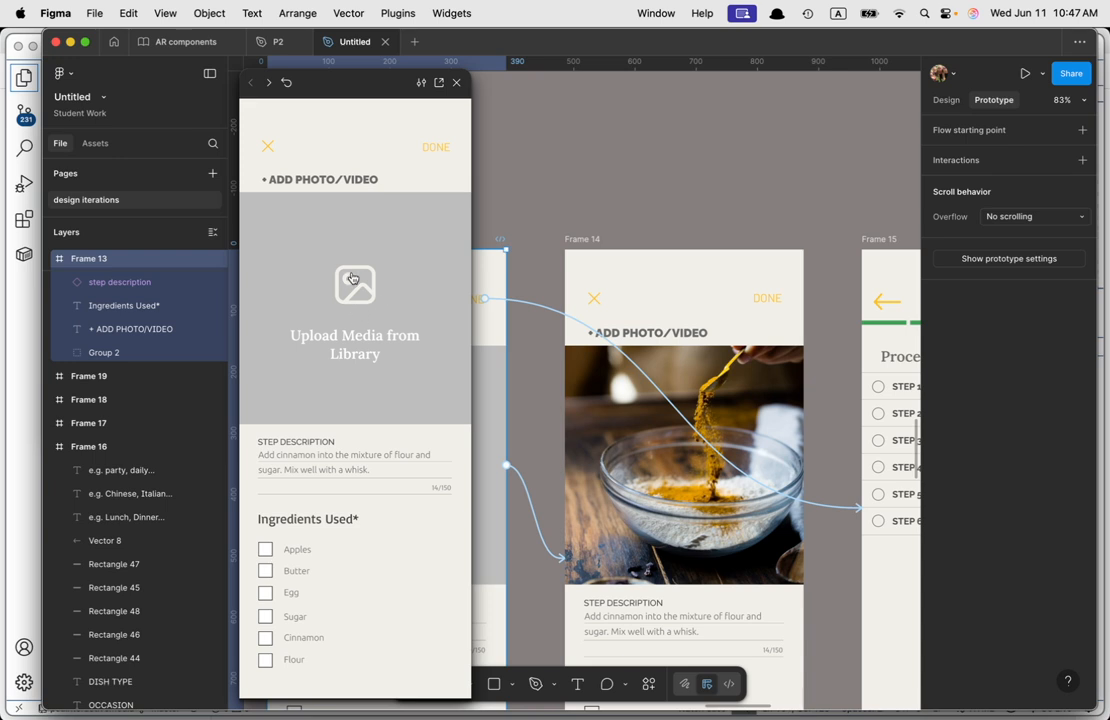
click(352, 459)
click(457, 84)
Step: Rename the grey upload placeholder group in Frame 13 to "upload media"
click(723, 371)
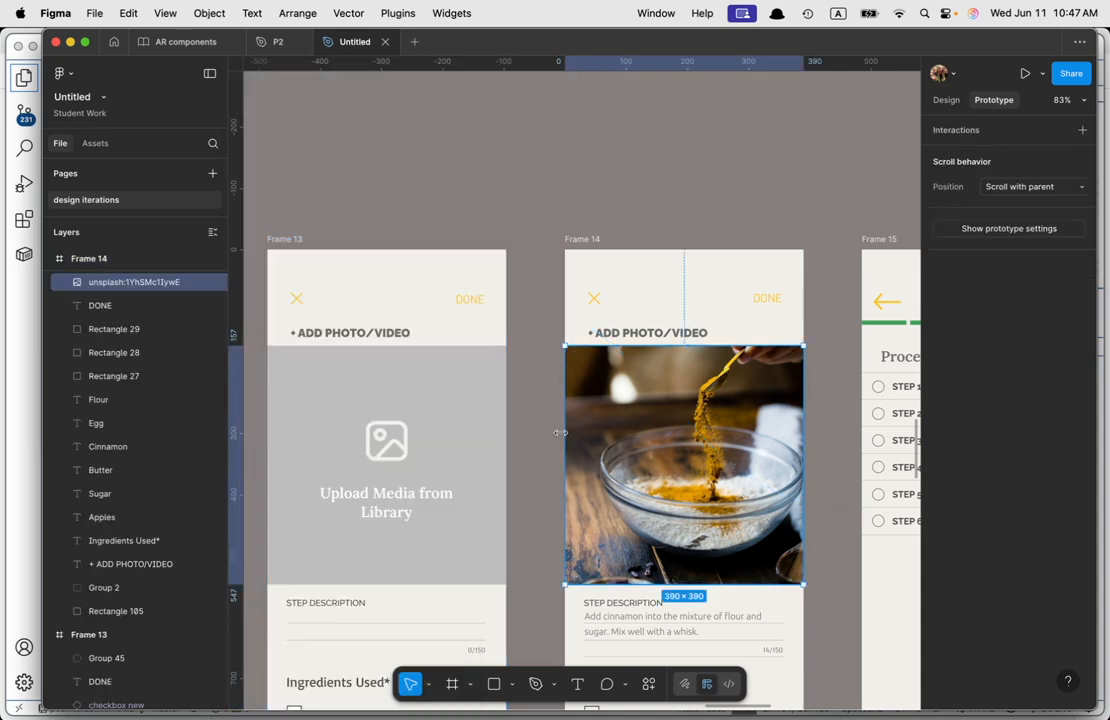
click(426, 417)
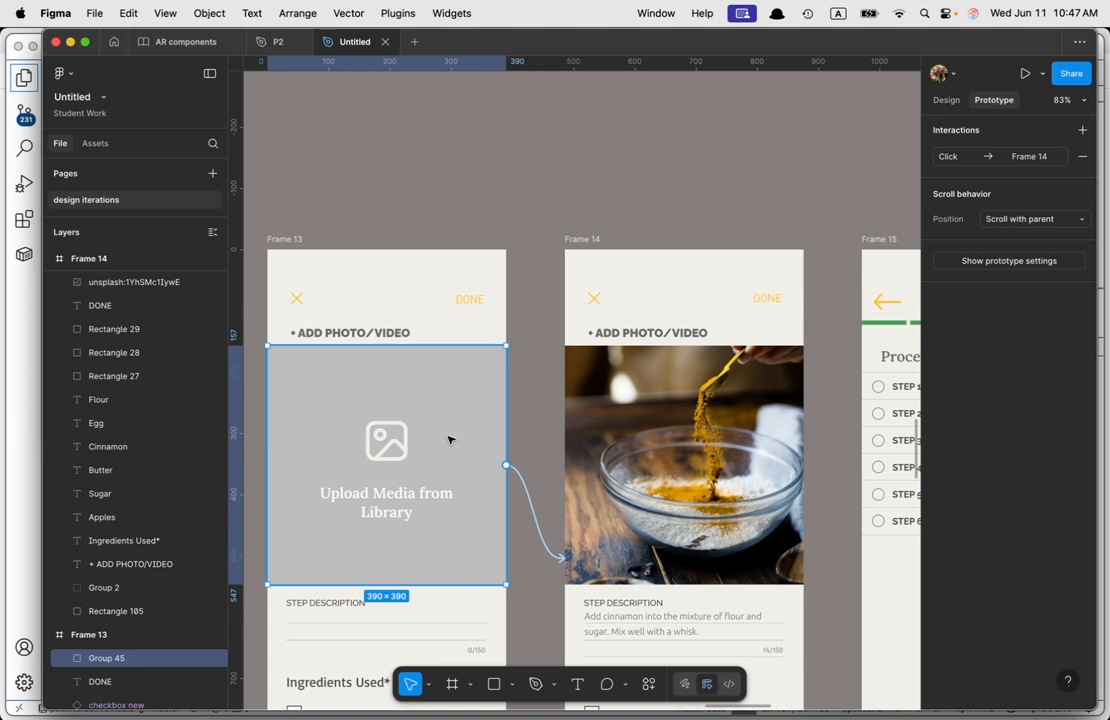
scroll(135, 580, down, 3)
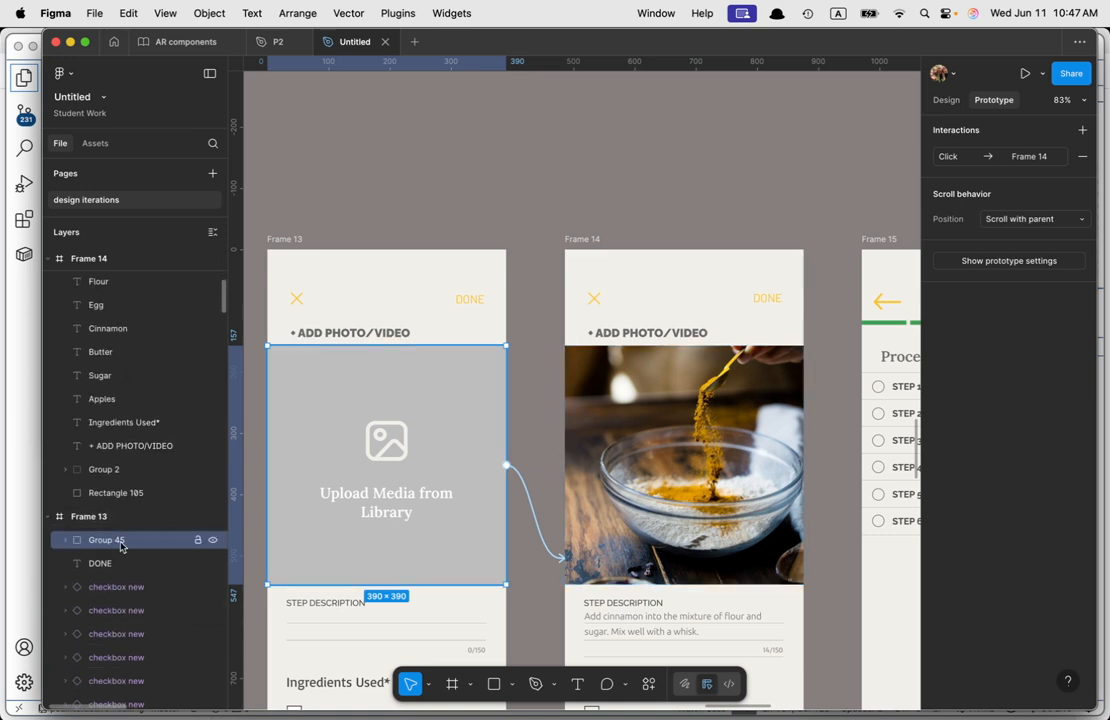
double_click(195, 541)
text(upload media)
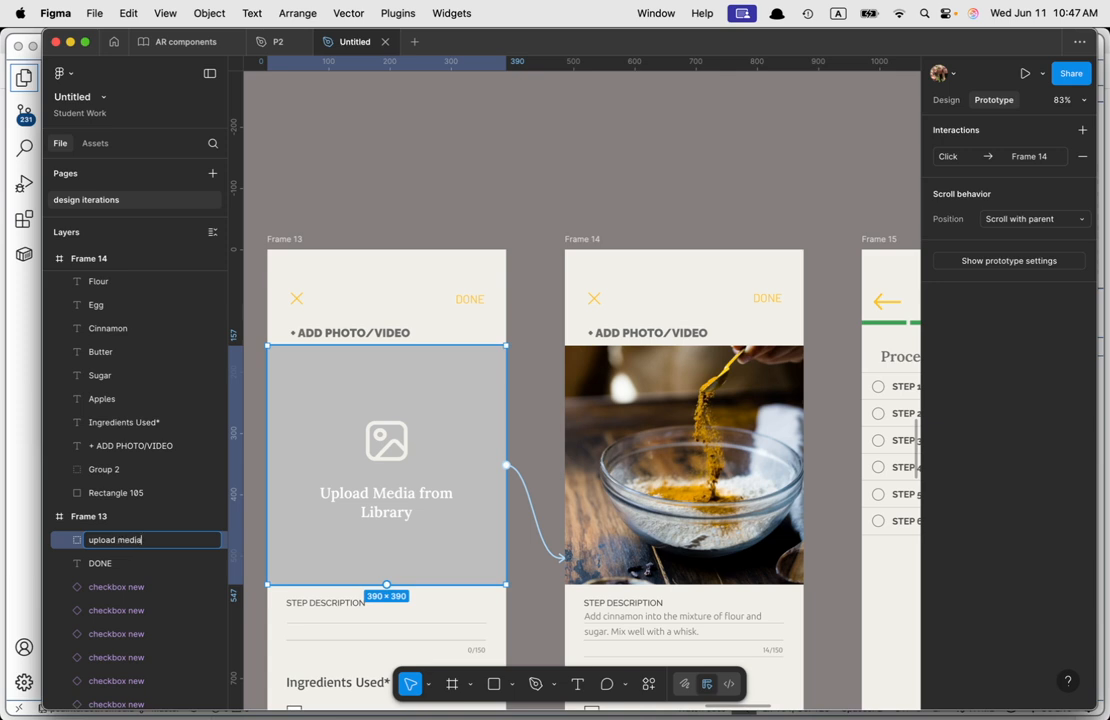
key(Return)
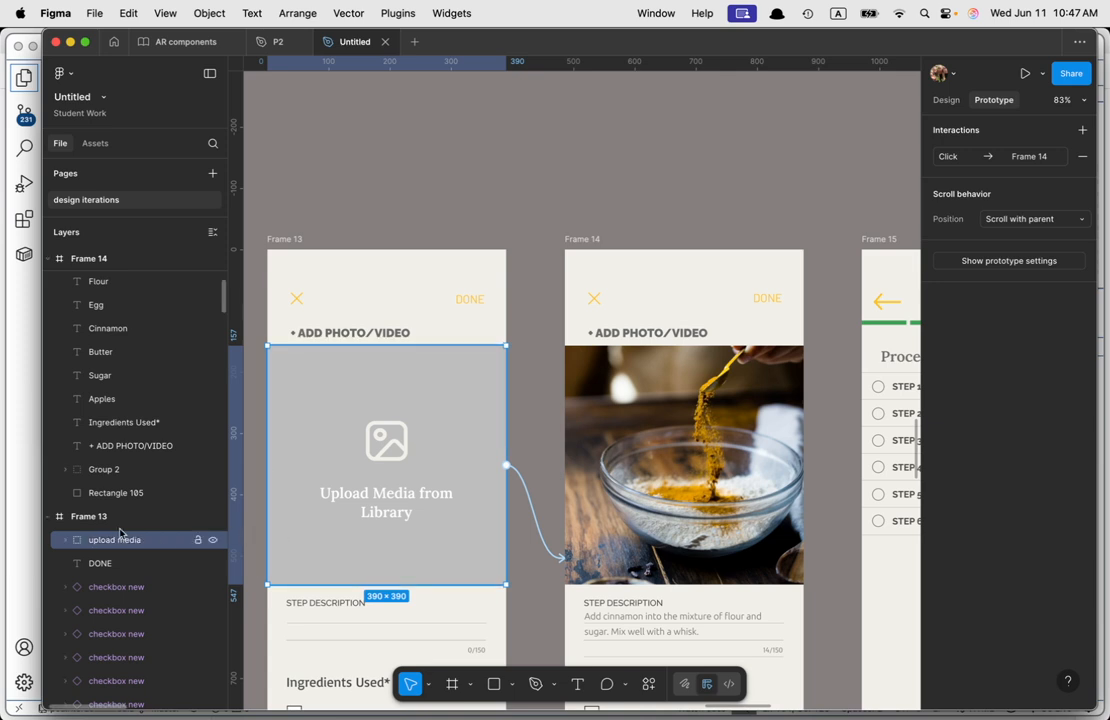
click(213, 540)
click(213, 540)
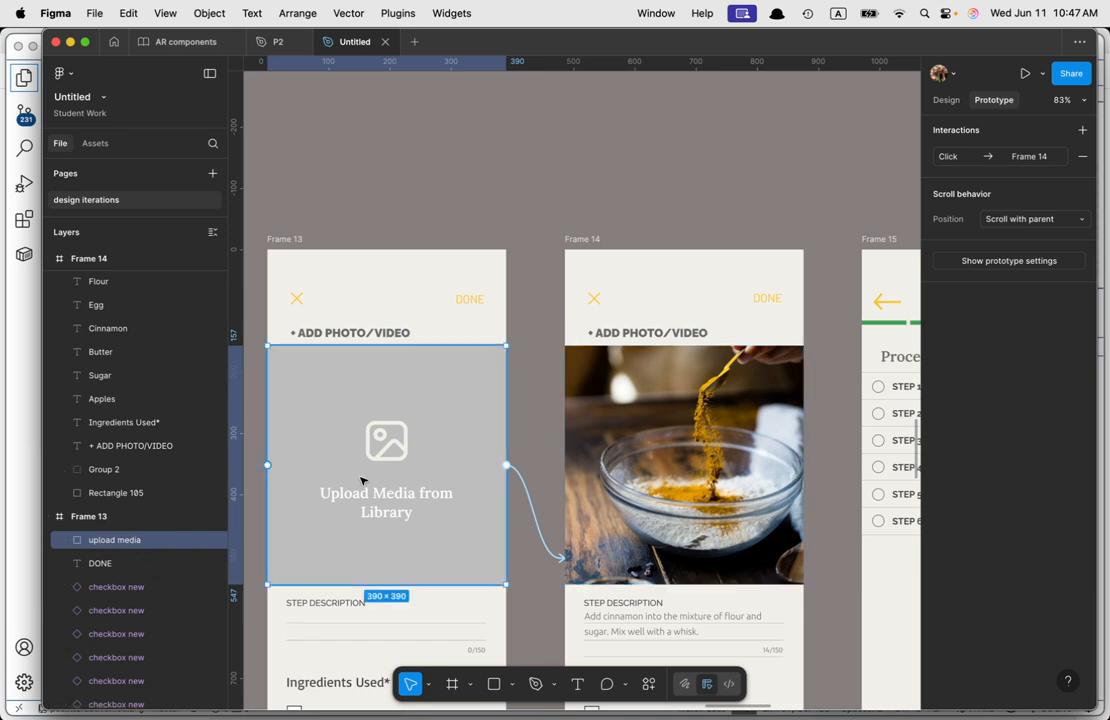
Step: Place a copy of the upload media group on the empty canvas above Frame 13
click(946, 101)
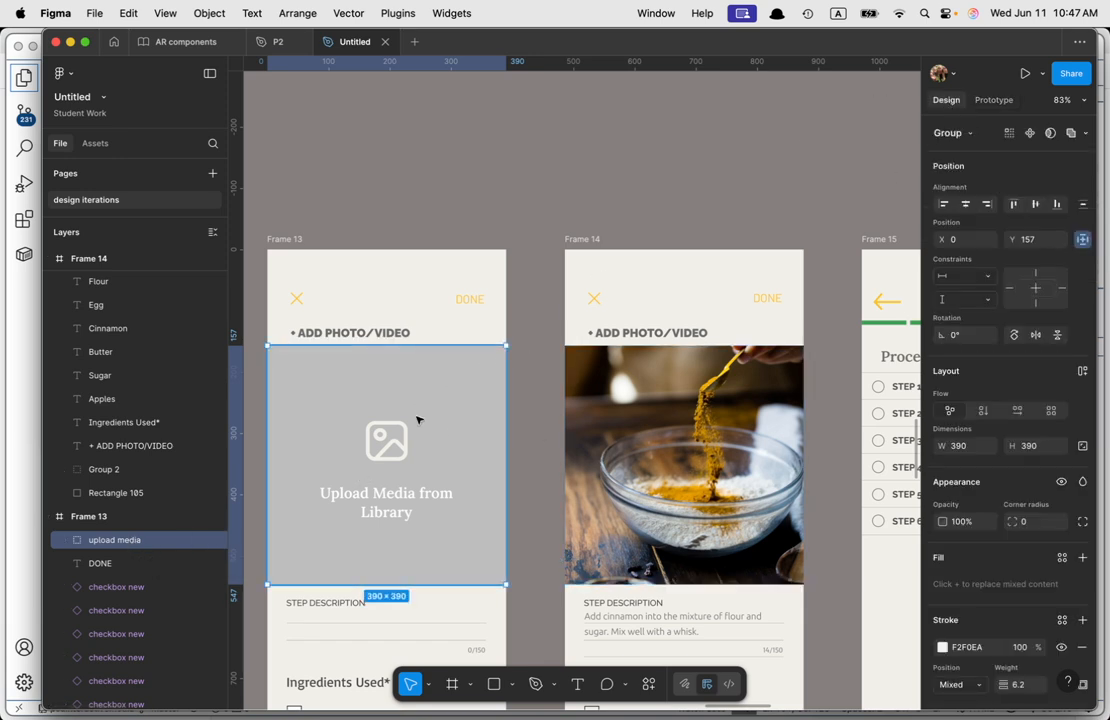
scroll(440, 433, up, 3)
drag(441, 527, 453, 148)
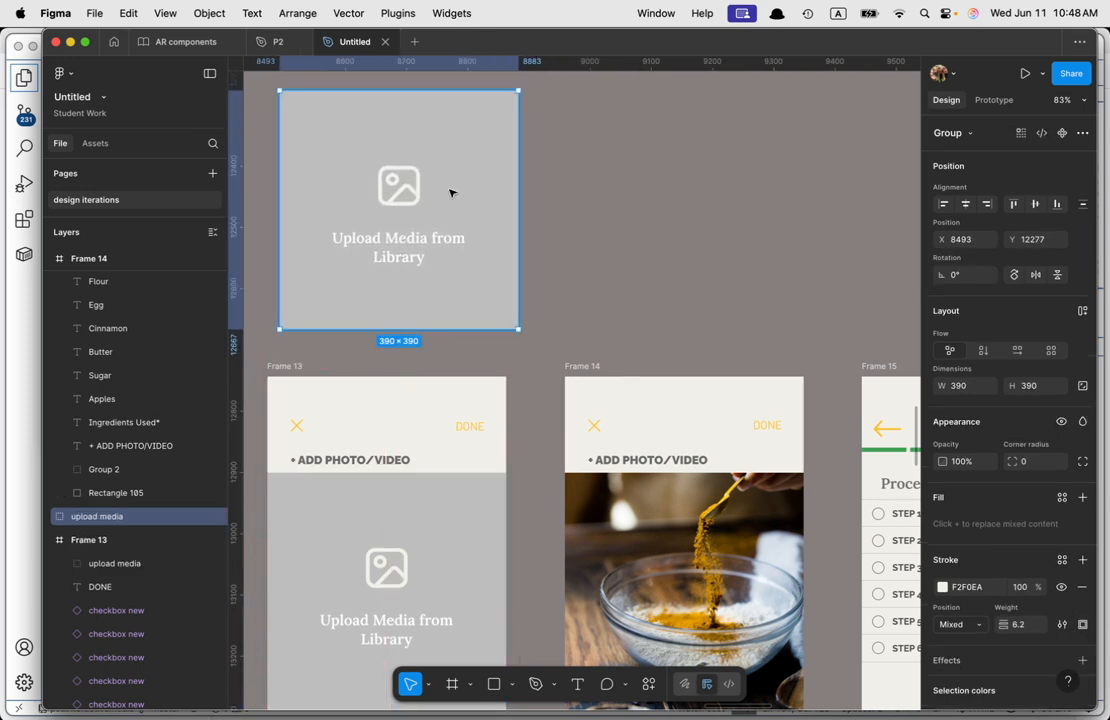
scroll(405, 229, up, 1)
Step: Convert the copied upload media group above Frame 13 into a component
double_click(404, 205)
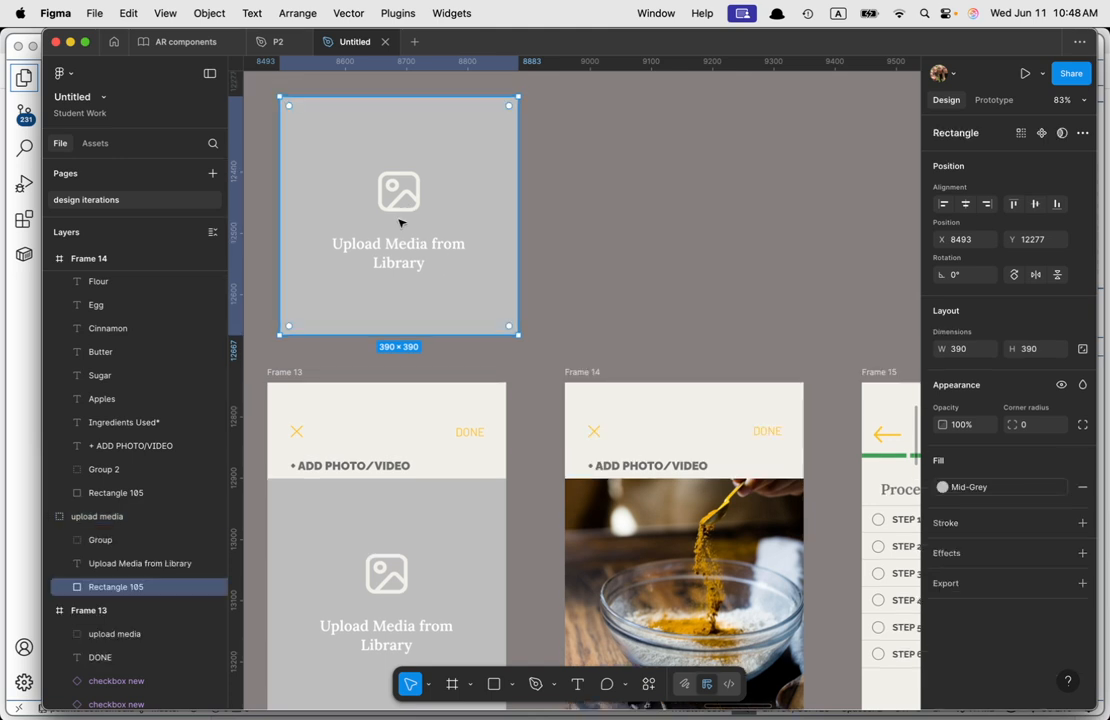
double_click(404, 209)
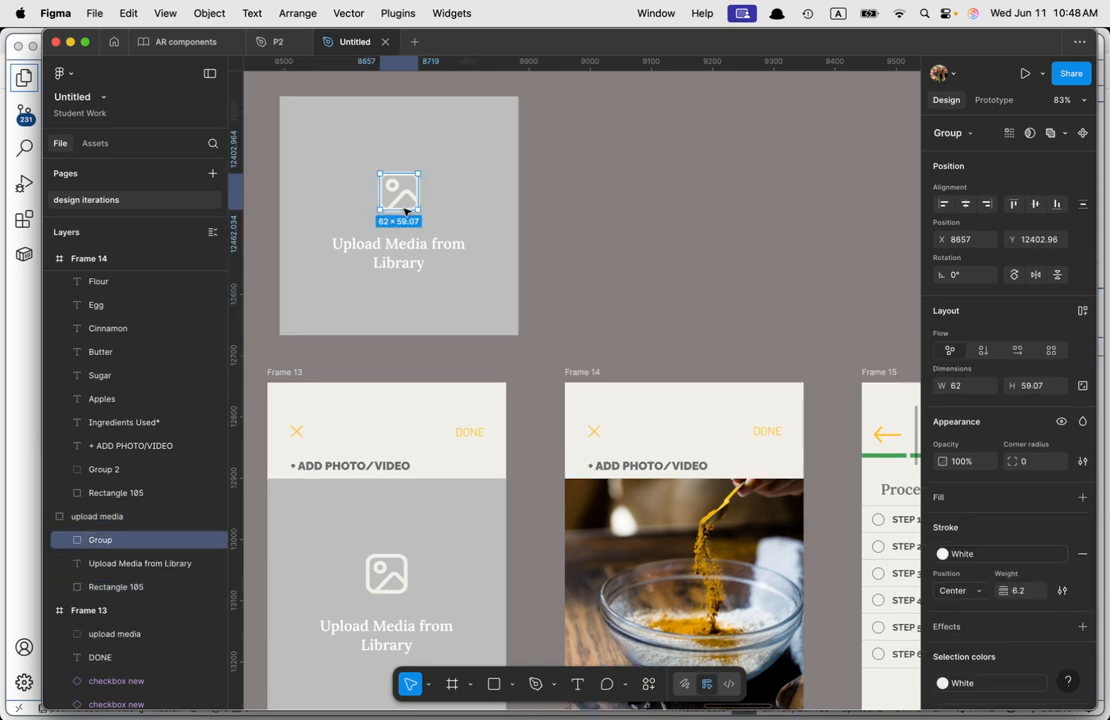
click(590, 217)
click(124, 516)
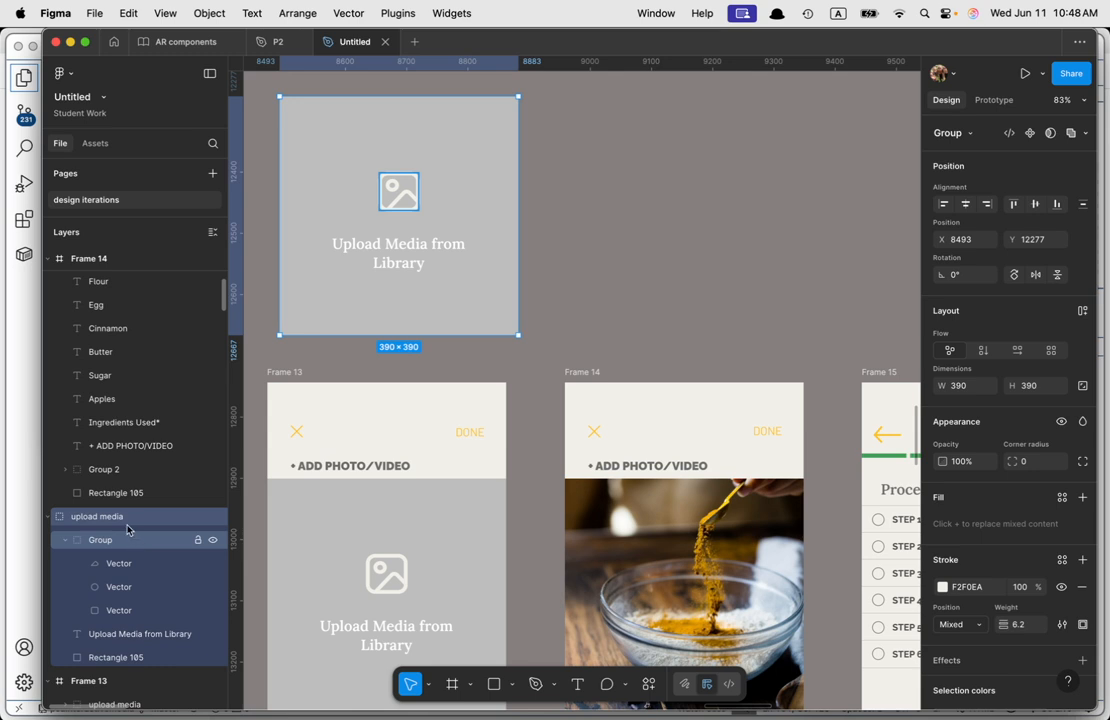
double_click(112, 517)
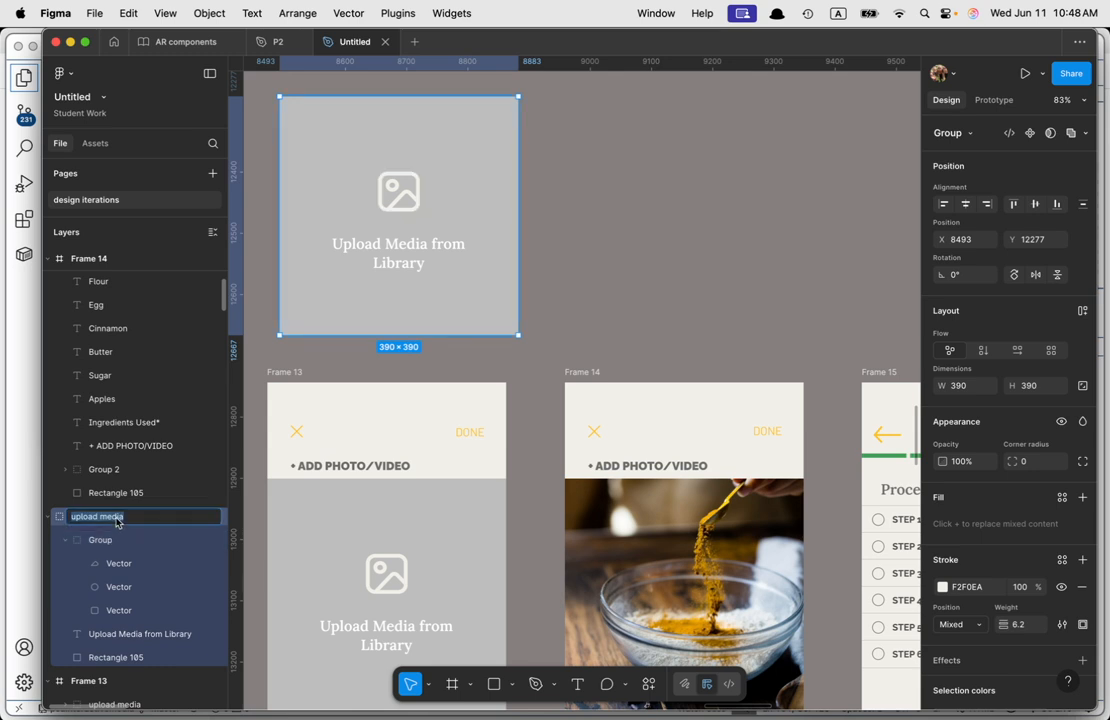
click(63, 541)
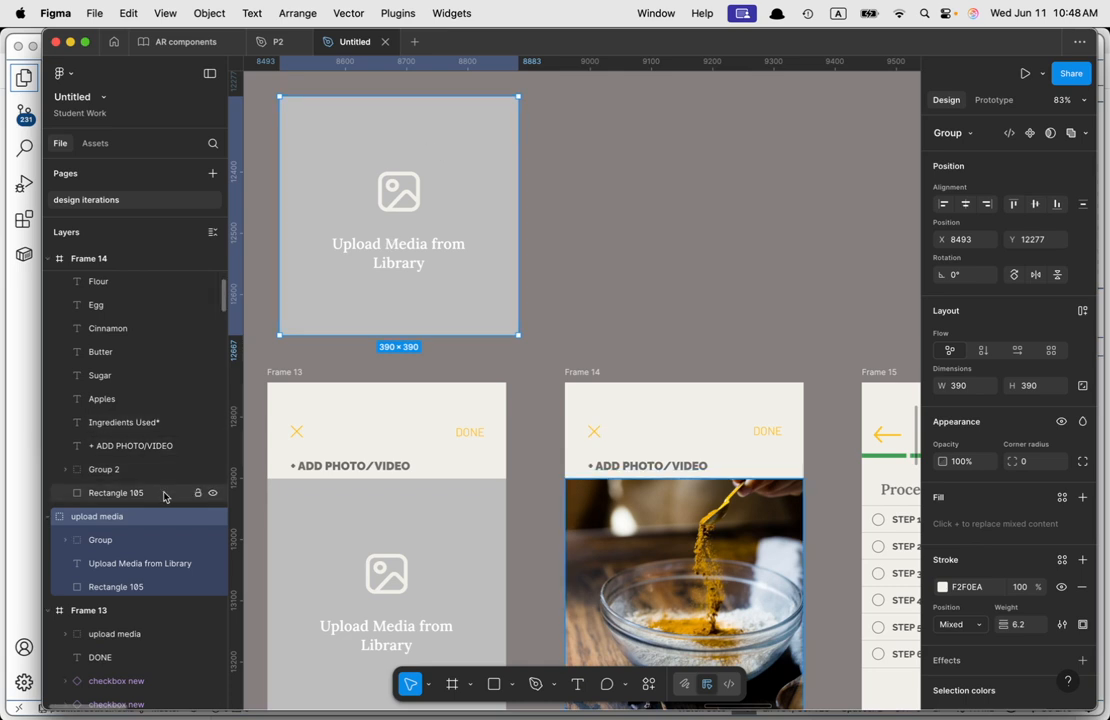
key(super+alt+k)
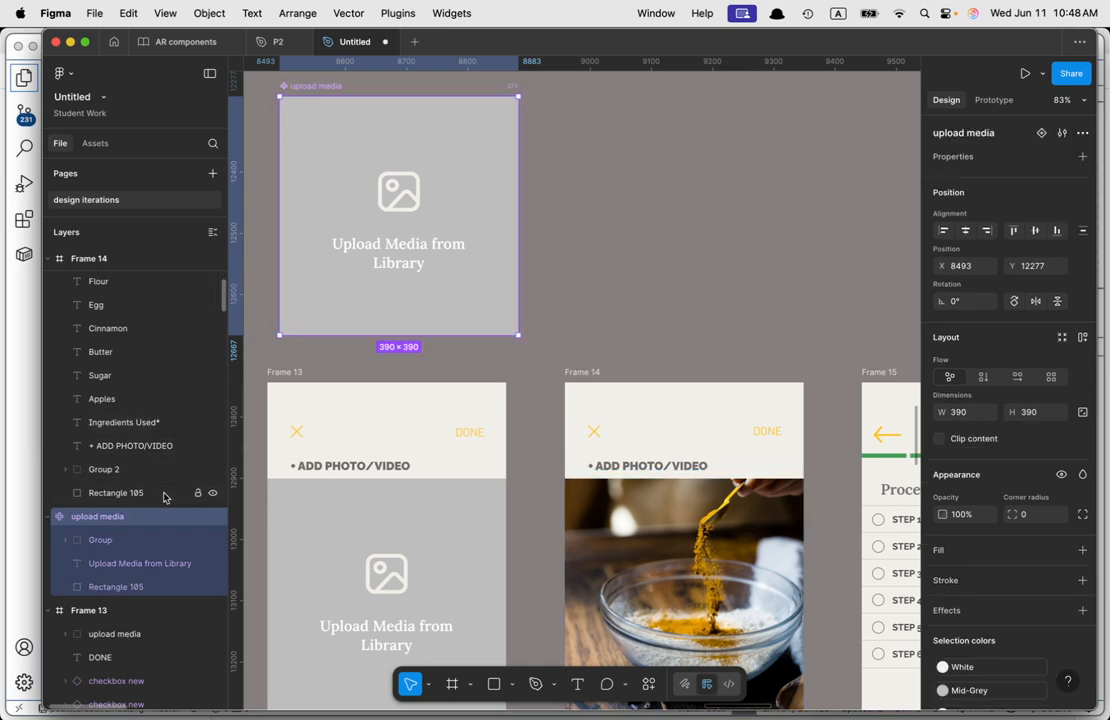
scroll(470, 500, up, 3)
scroll(478, 475, up, 2)
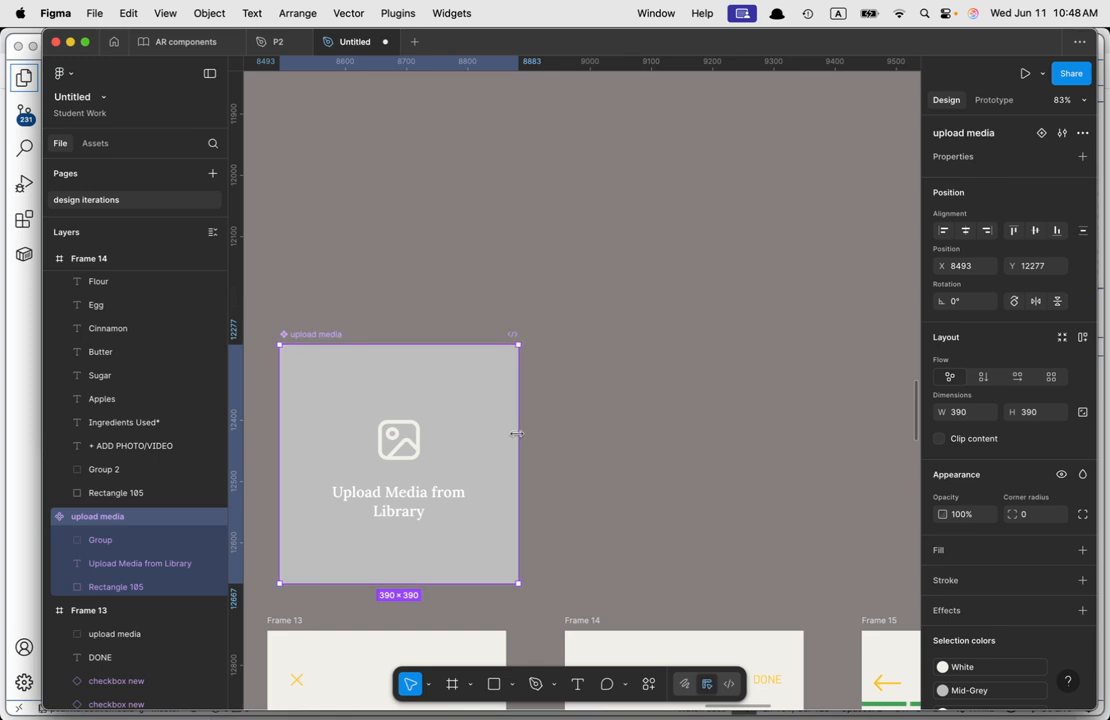
Step: Move the upload media component higher above Frame 13 and add a second variant positioned below the original
drag(444, 433, 490, 163)
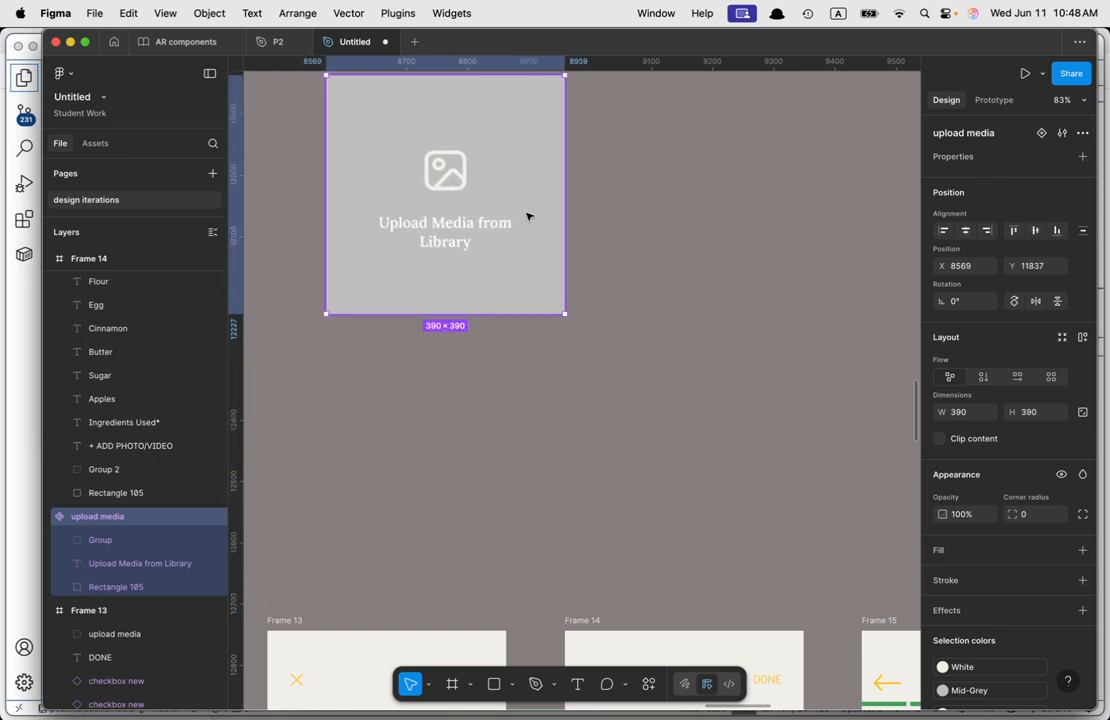
click(1041, 133)
mouse_move(483, 406)
mouse_down()
mouse_move(830, 186)
mouse_move(756, 151)
mouse_move(739, 407)
mouse_move(473, 419)
mouse_move(493, 399)
mouse_up()
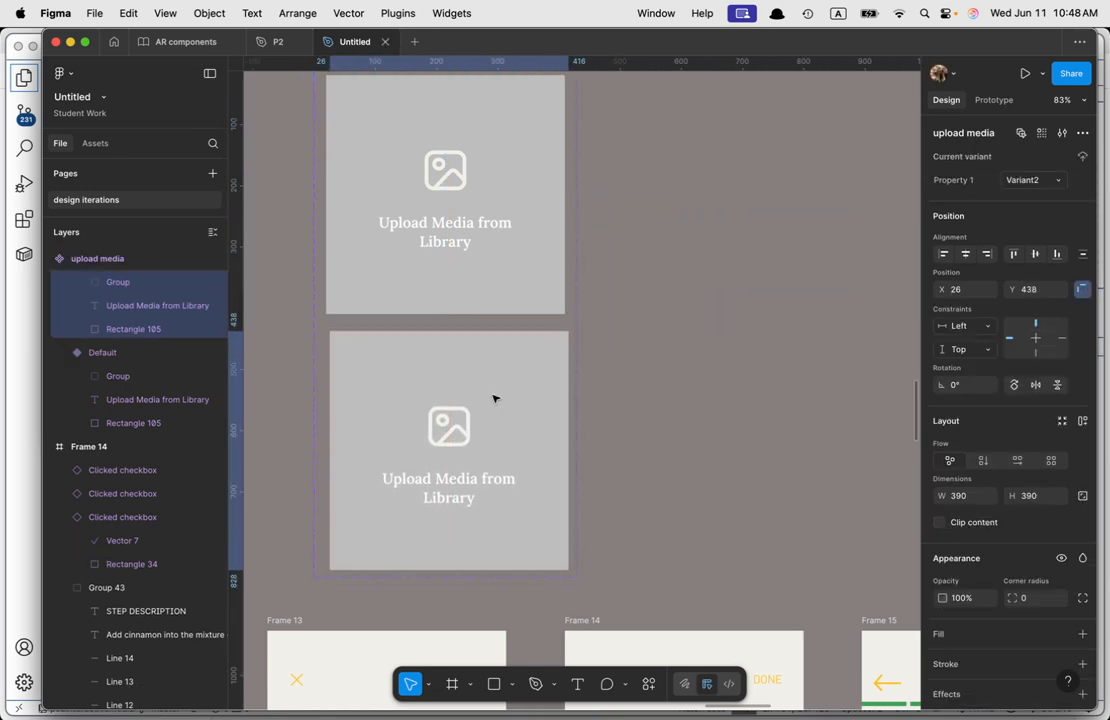
Step: Copy the image fill of the cinnamon bowl photo in Frame 14
scroll(733, 445, down, 5)
click(705, 528)
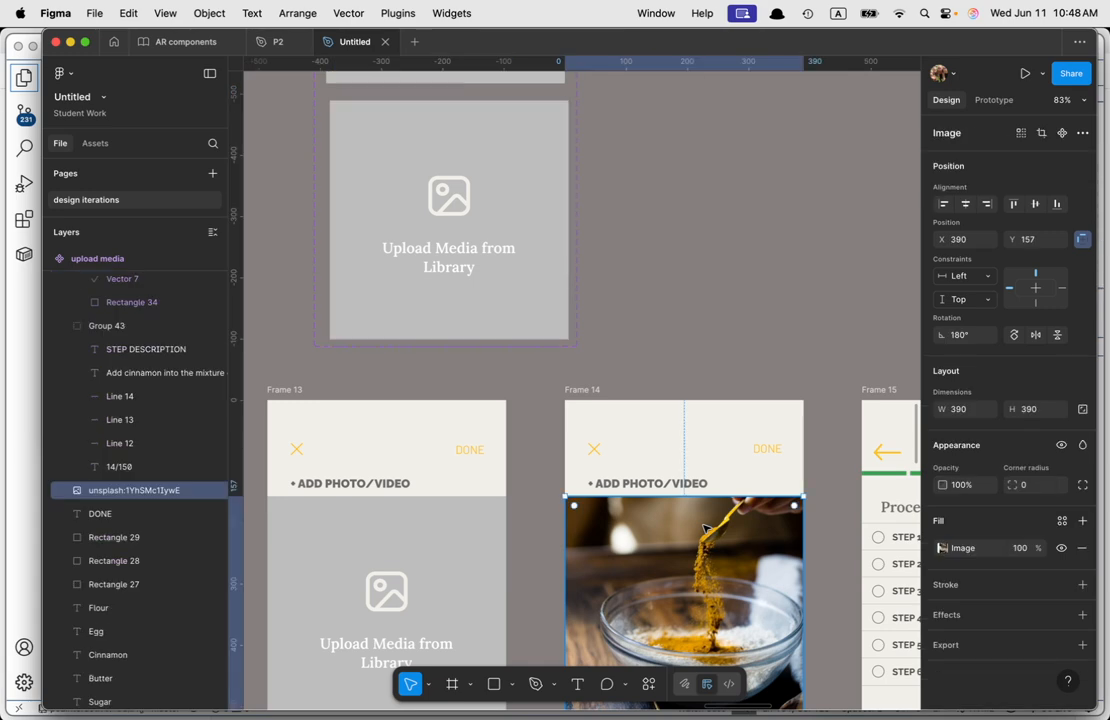
double_click(705, 528)
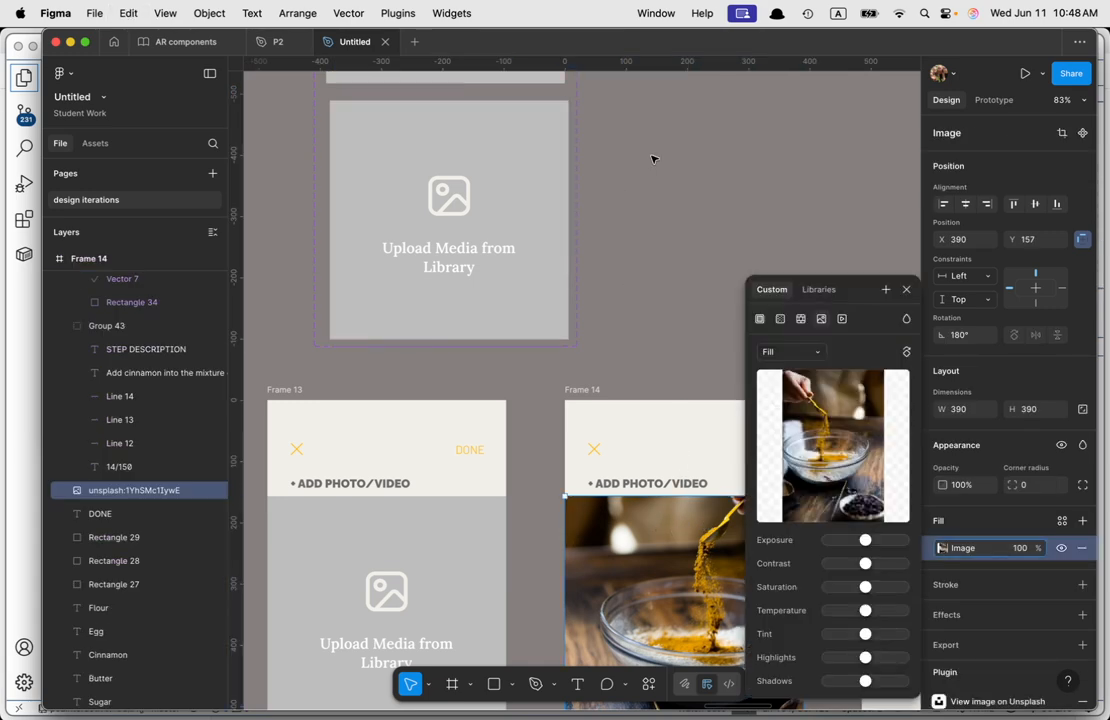
Step: Try to paste the copied photo over the icon group, text and rectangle layers of the second upload media variant
click(528, 198)
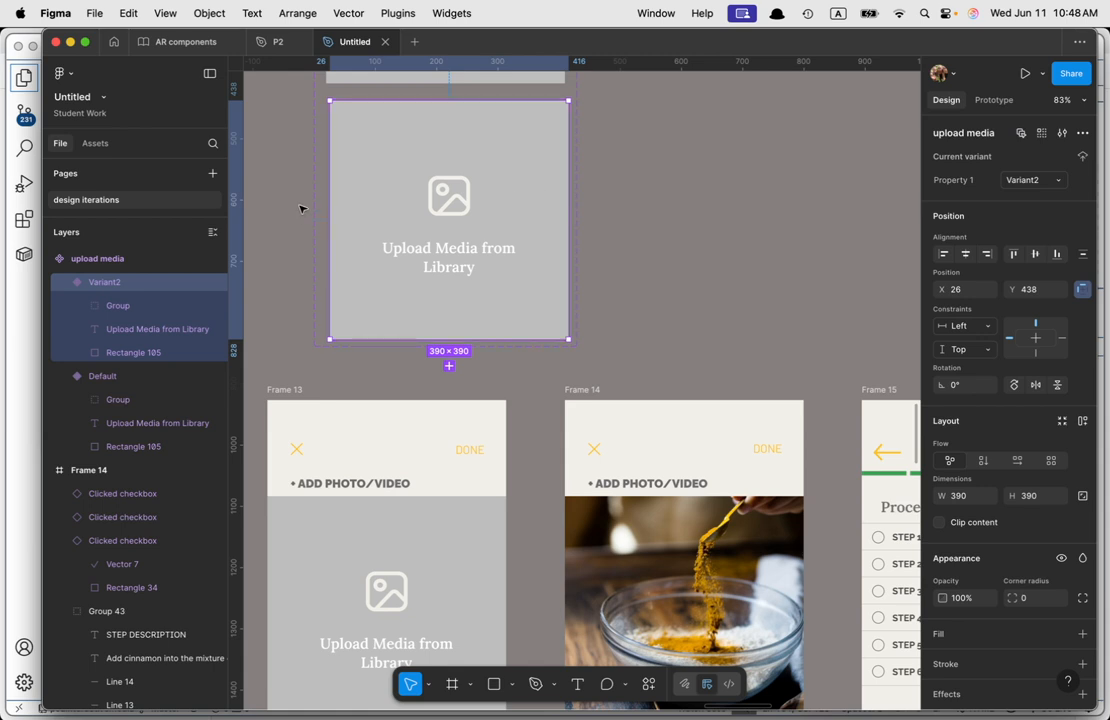
click(123, 311)
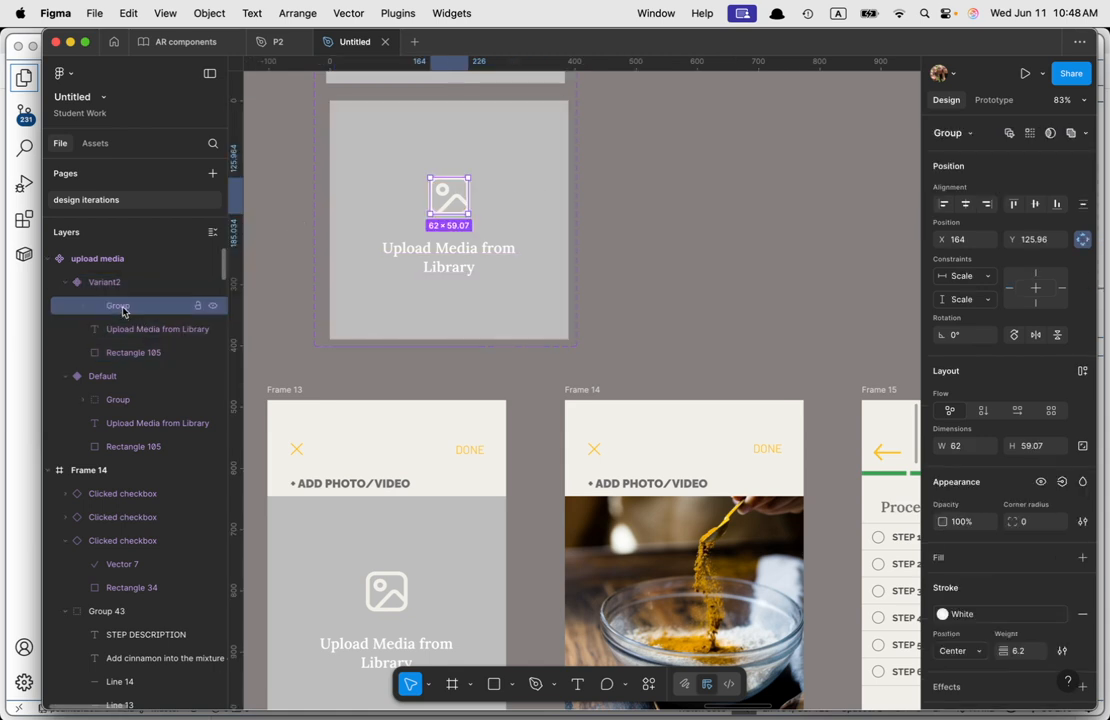
click(112, 283)
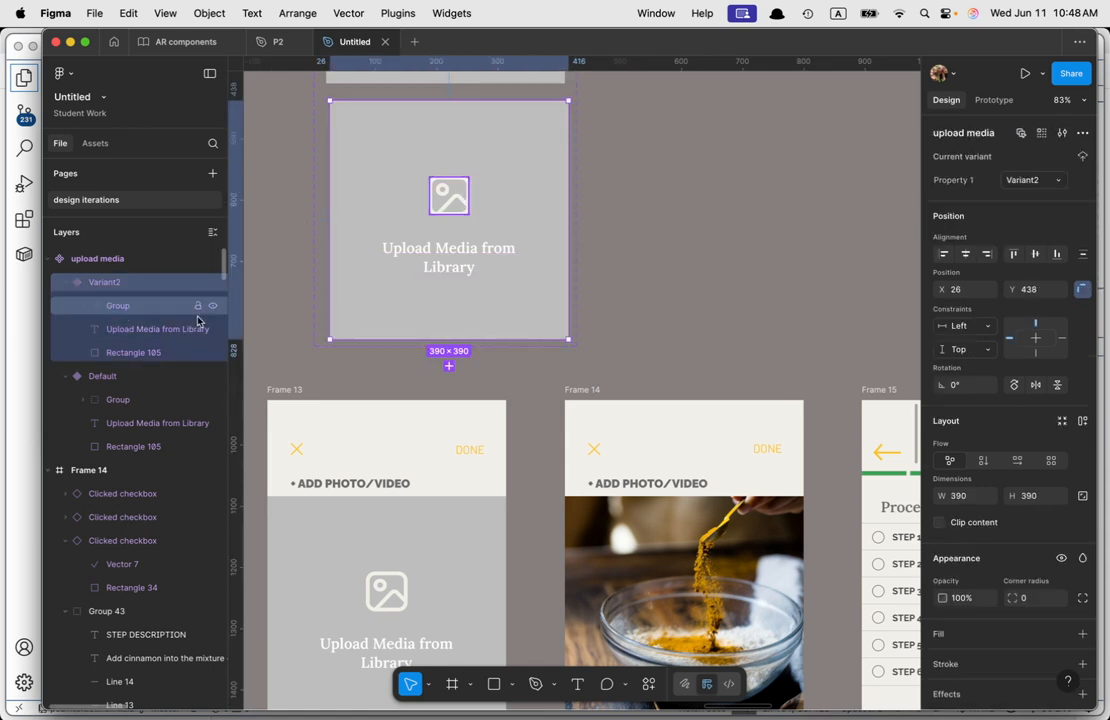
click(117, 305)
shift+click(125, 354)
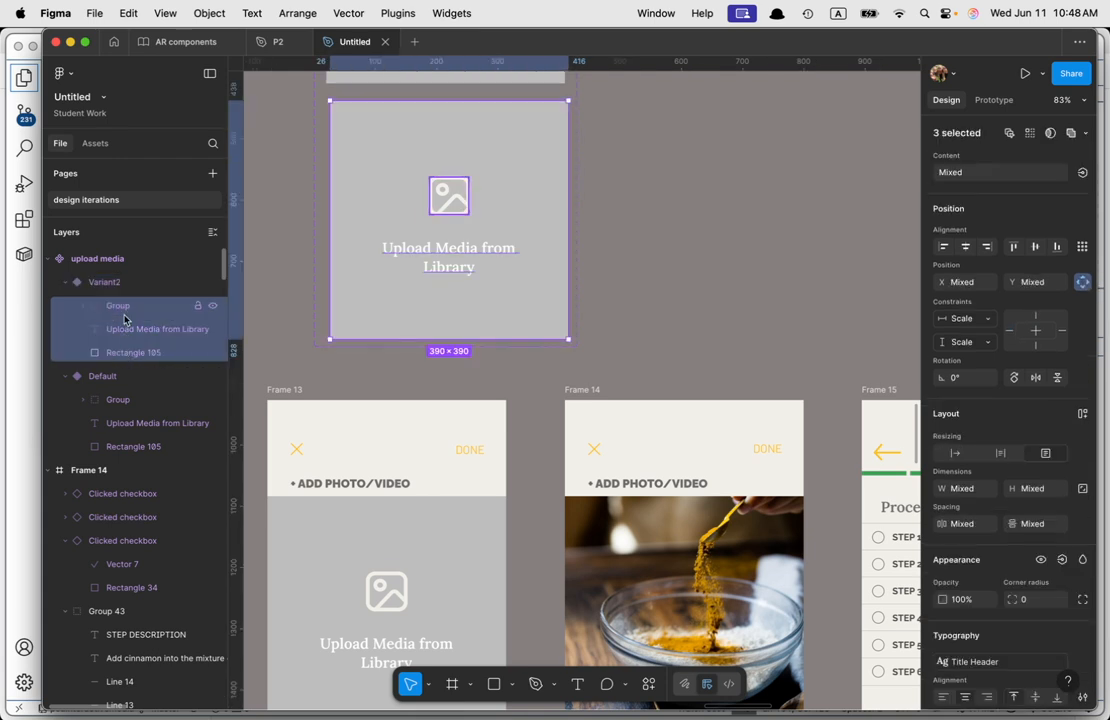
right_click(369, 127)
click(396, 155)
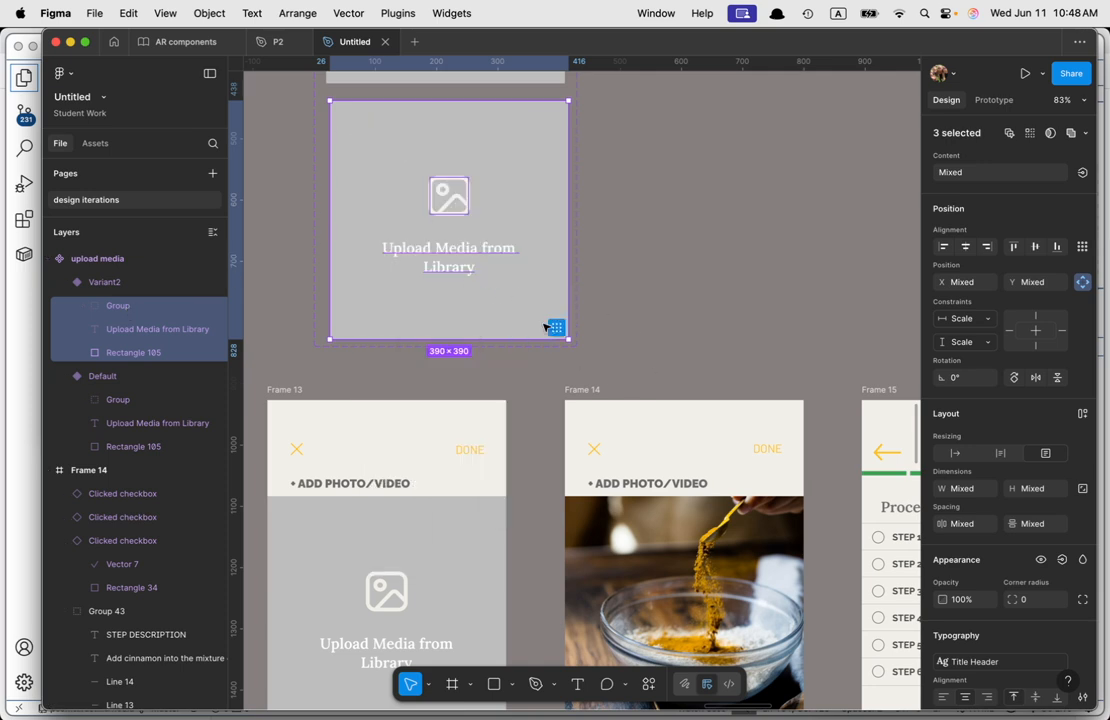
Step: Paste the copied photo as the fill of the second upload media variant's Rectangle 105
click(139, 355)
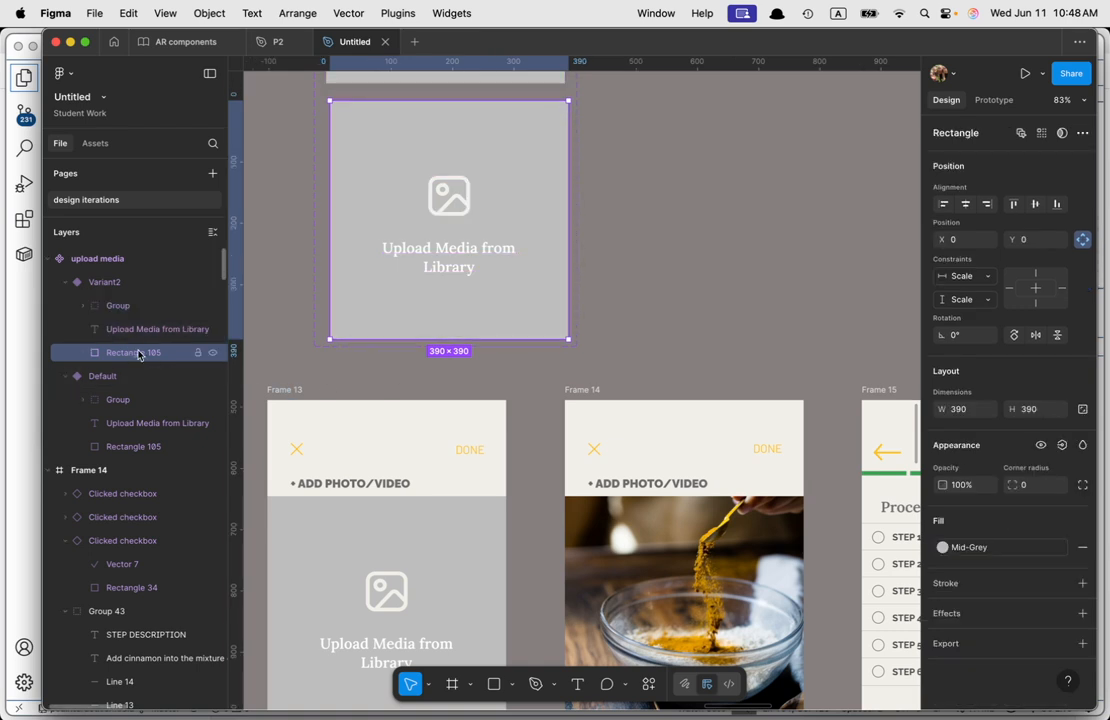
right_click(139, 355)
click(203, 307)
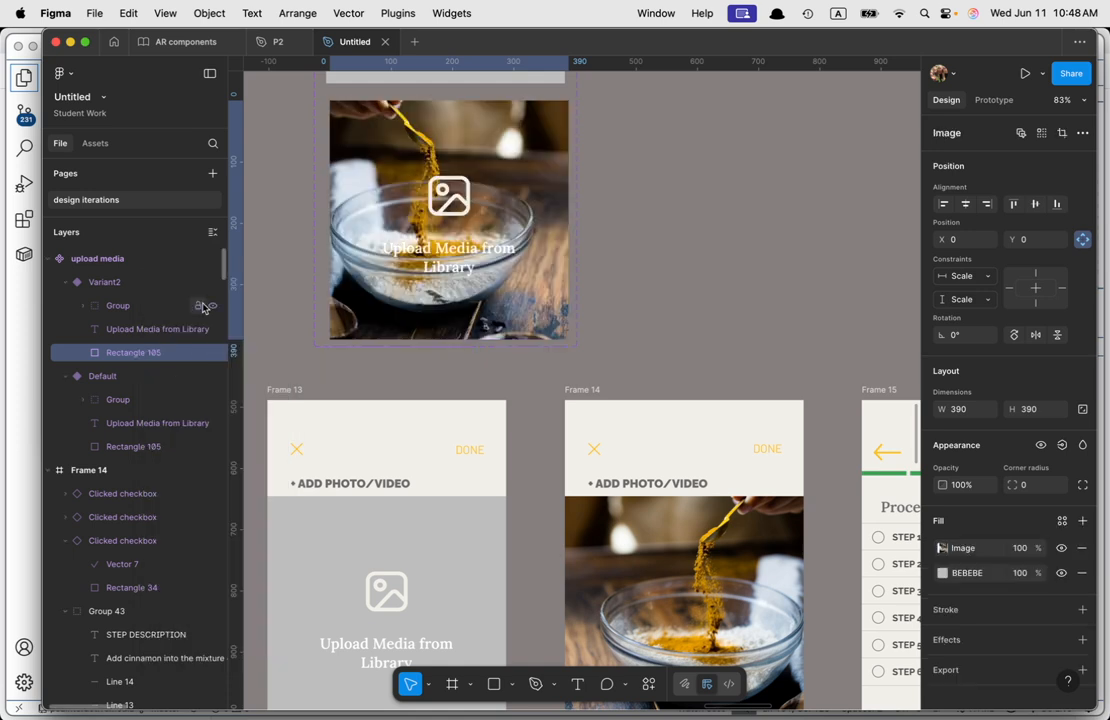
Step: Delete the icon group and the "Upload Media from Library" text from the photo variant
click(118, 315)
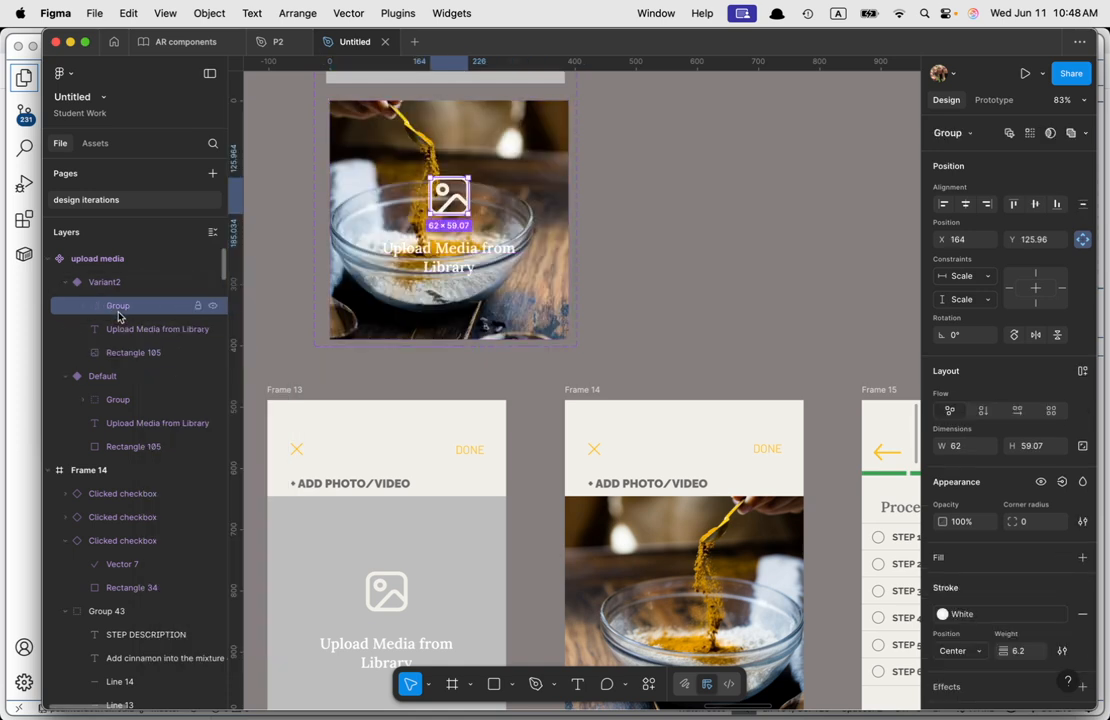
key(Delete)
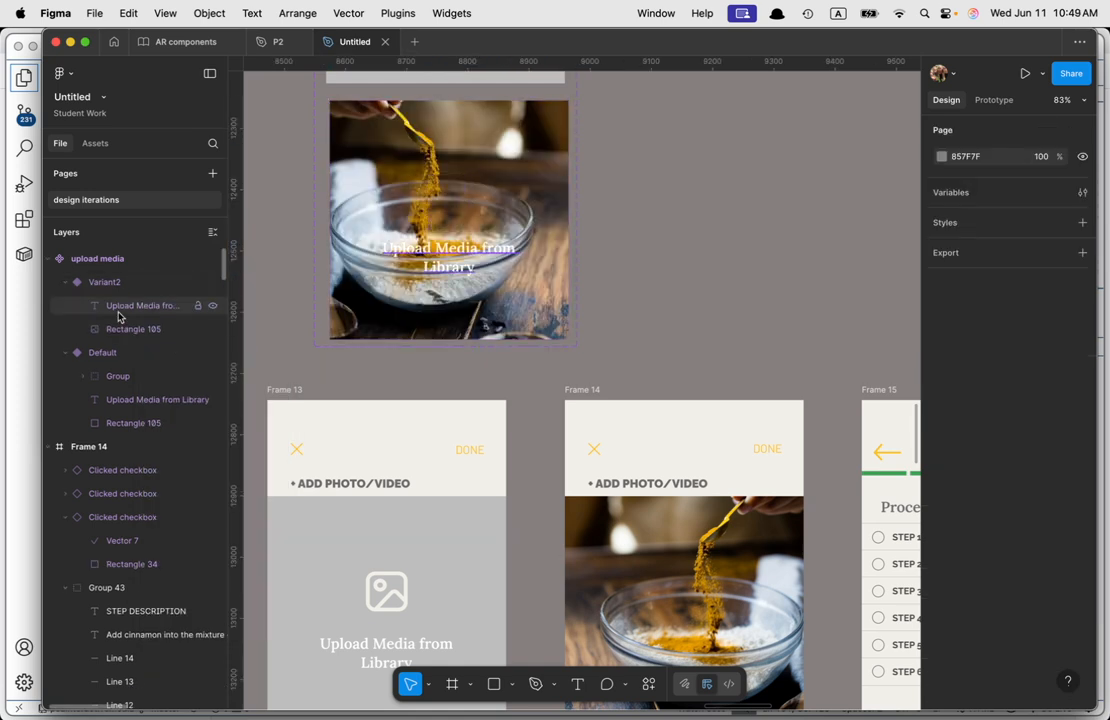
click(121, 310)
key(Delete)
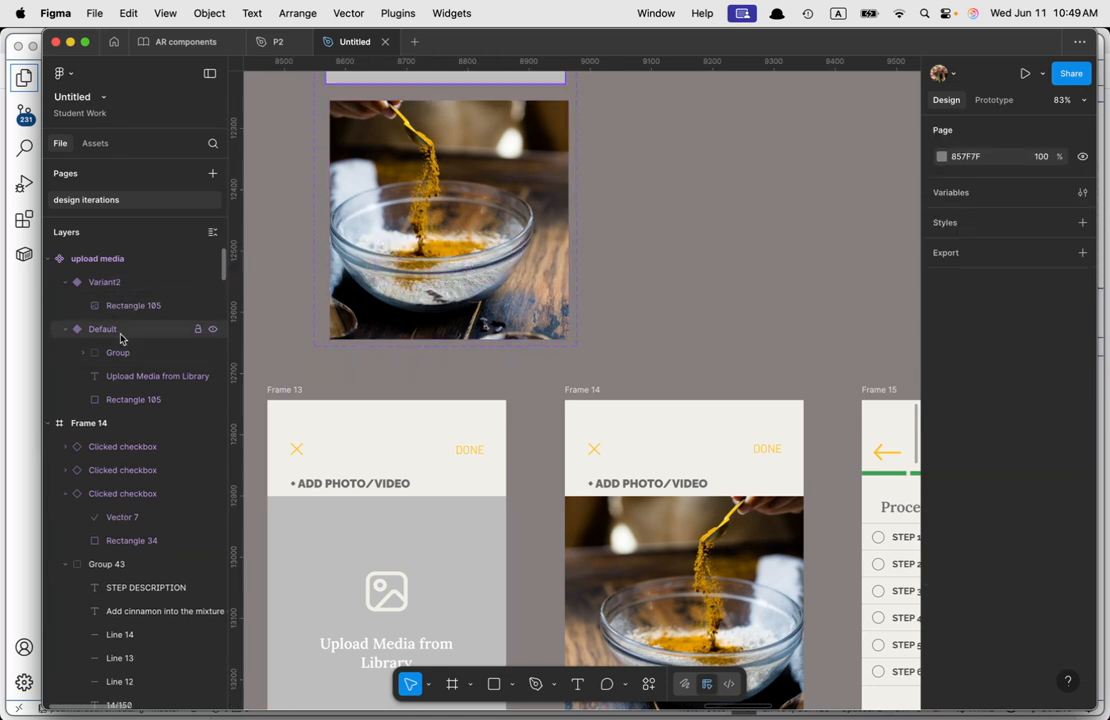
Step: Rename the upload media component set's variant property to "upload media"
click(125, 260)
scroll(790, 277, up, 5)
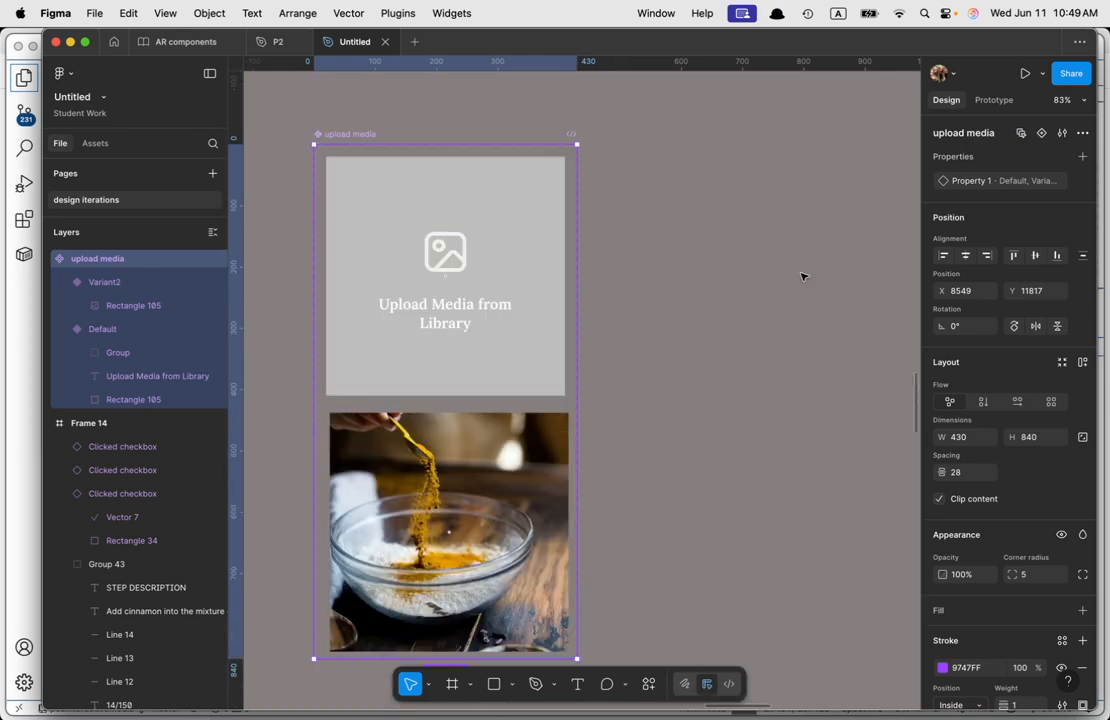
double_click(963, 183)
text(upload media)
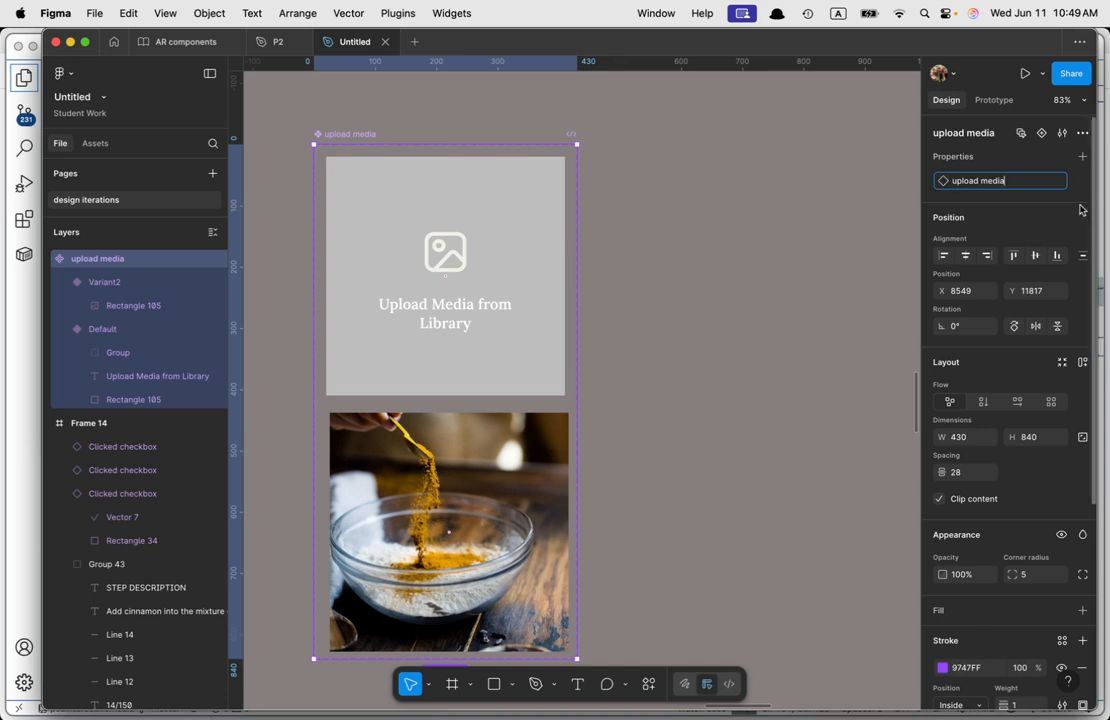
key(Return)
Step: Rename the variant property's values to "off" for the grey placeholder and "on" for the photo variant
click(1062, 181)
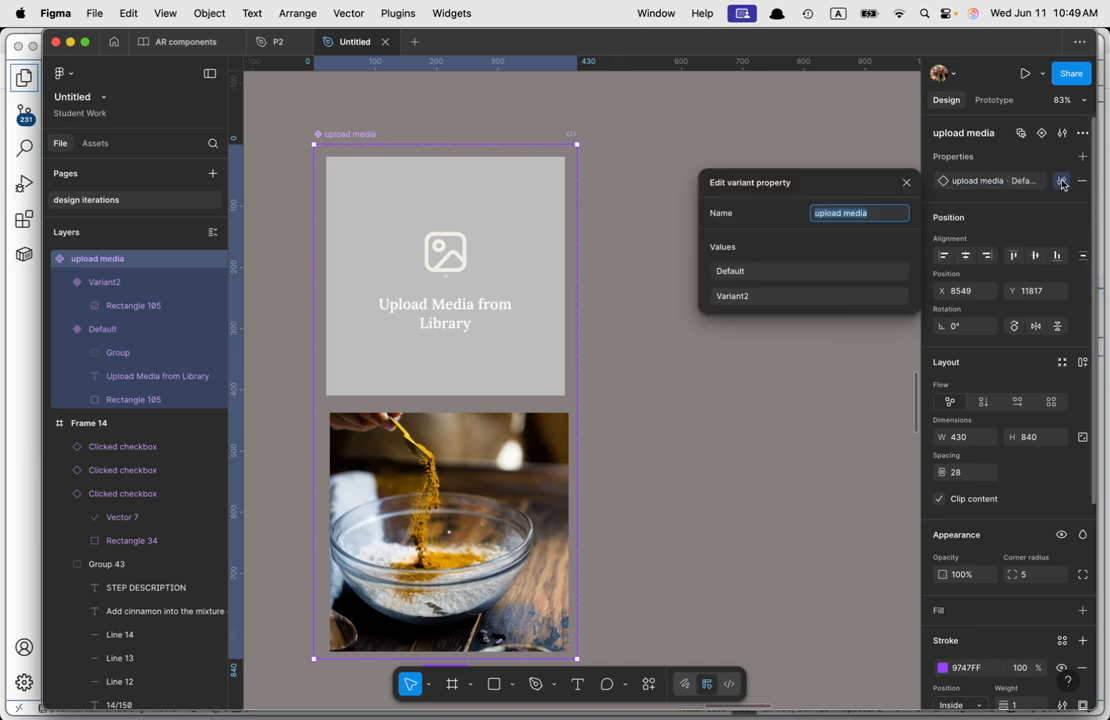
click(825, 273)
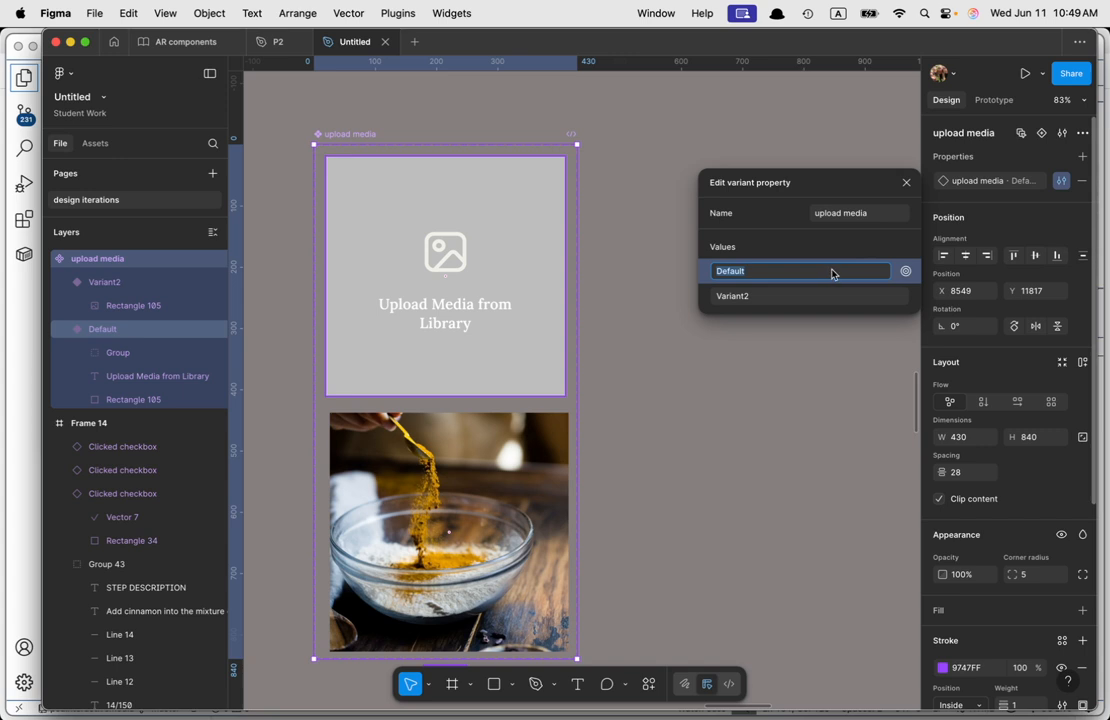
text(off)
key(Return)
click(793, 292)
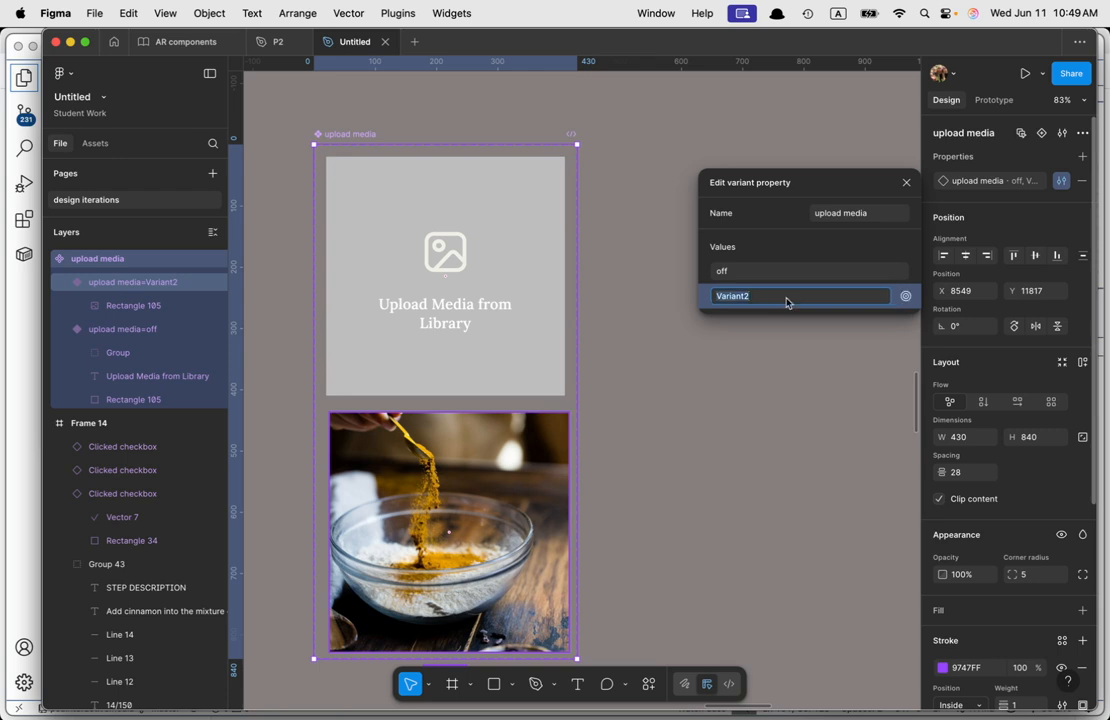
text(on)
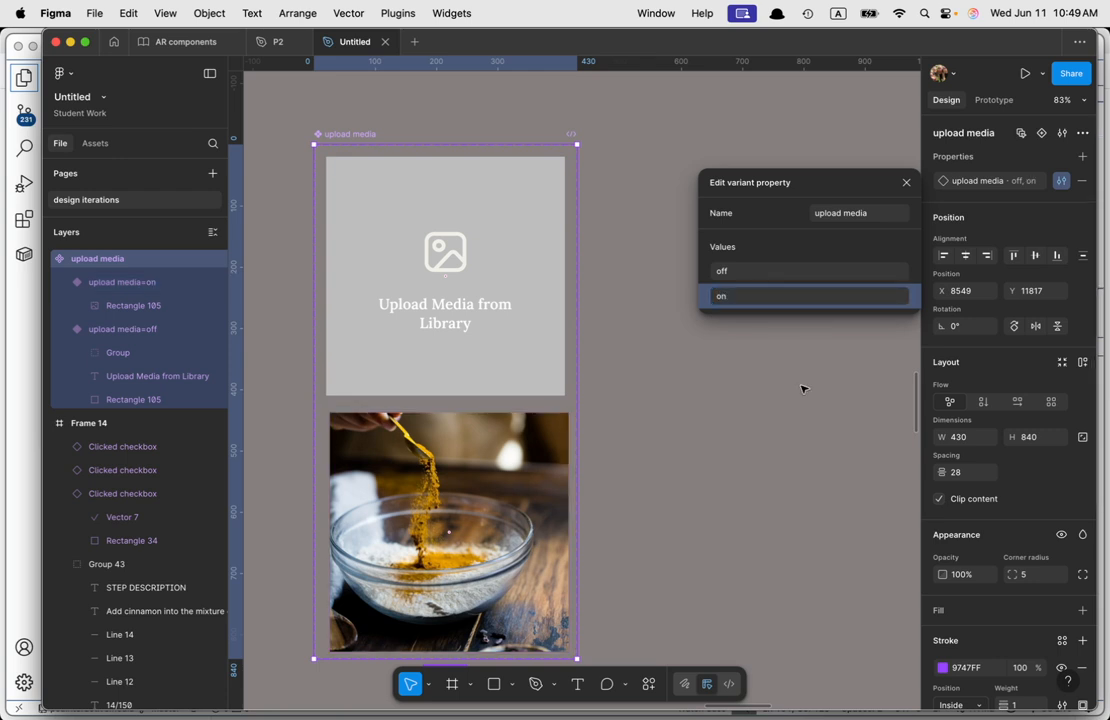
click(800, 387)
Step: Remove the click interaction leading to Frame 14 from the off variant of upload media
click(409, 225)
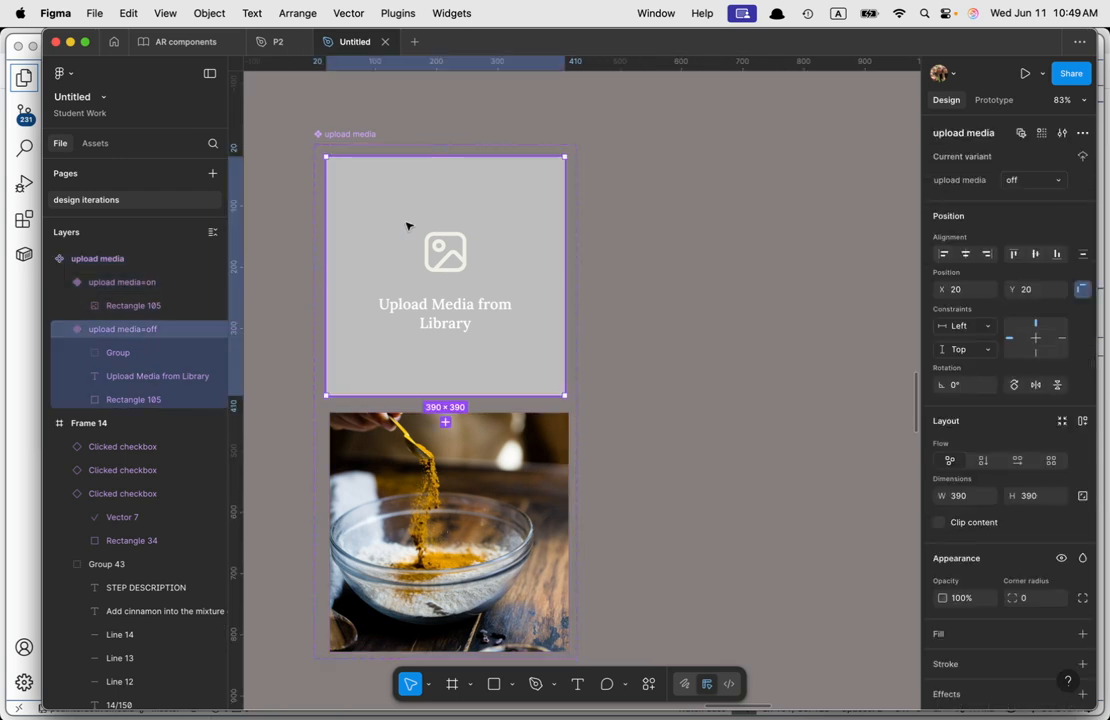
click(994, 100)
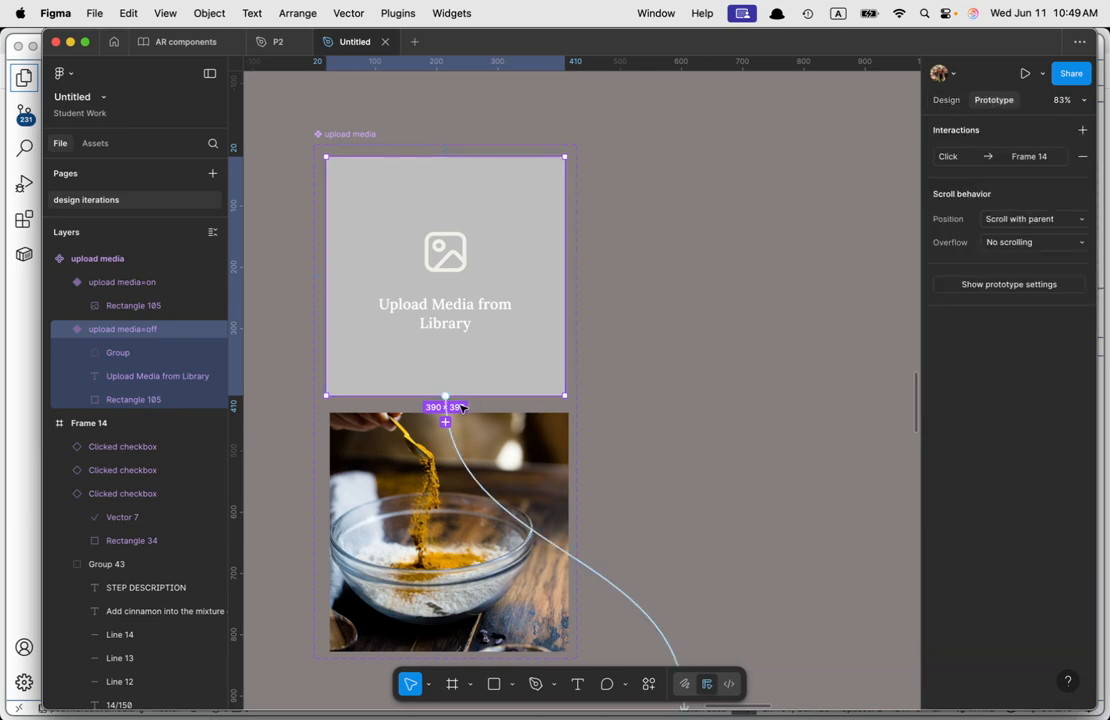
click(629, 597)
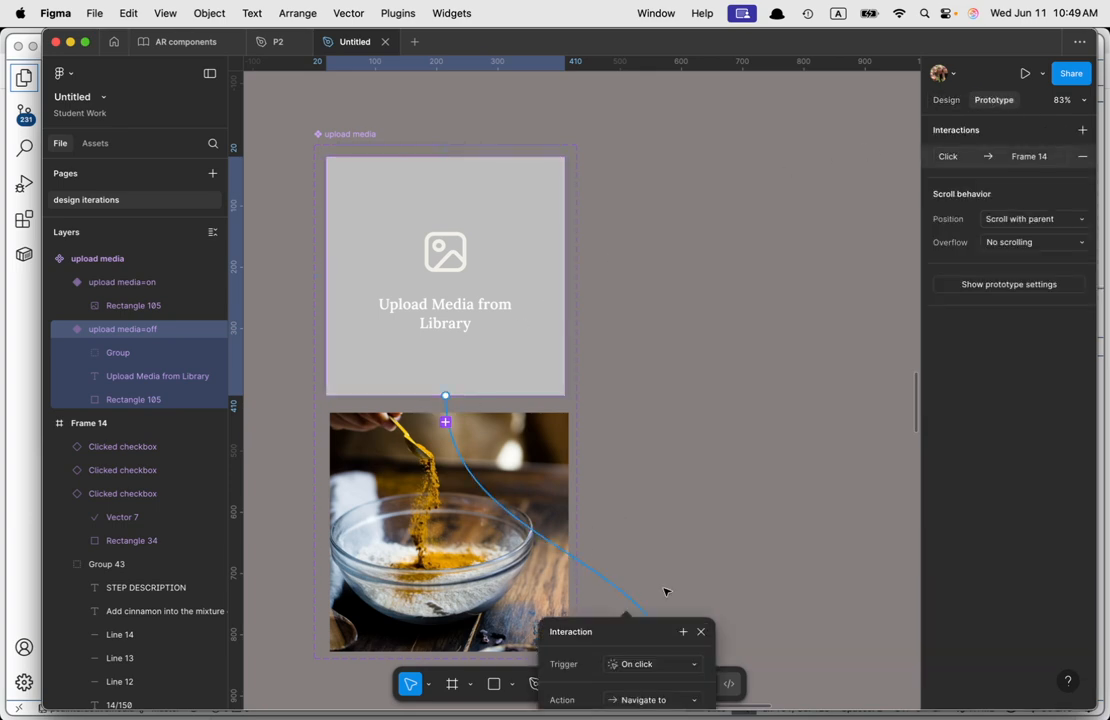
scroll(700, 580, down, 6)
scroll(766, 336, up, 5)
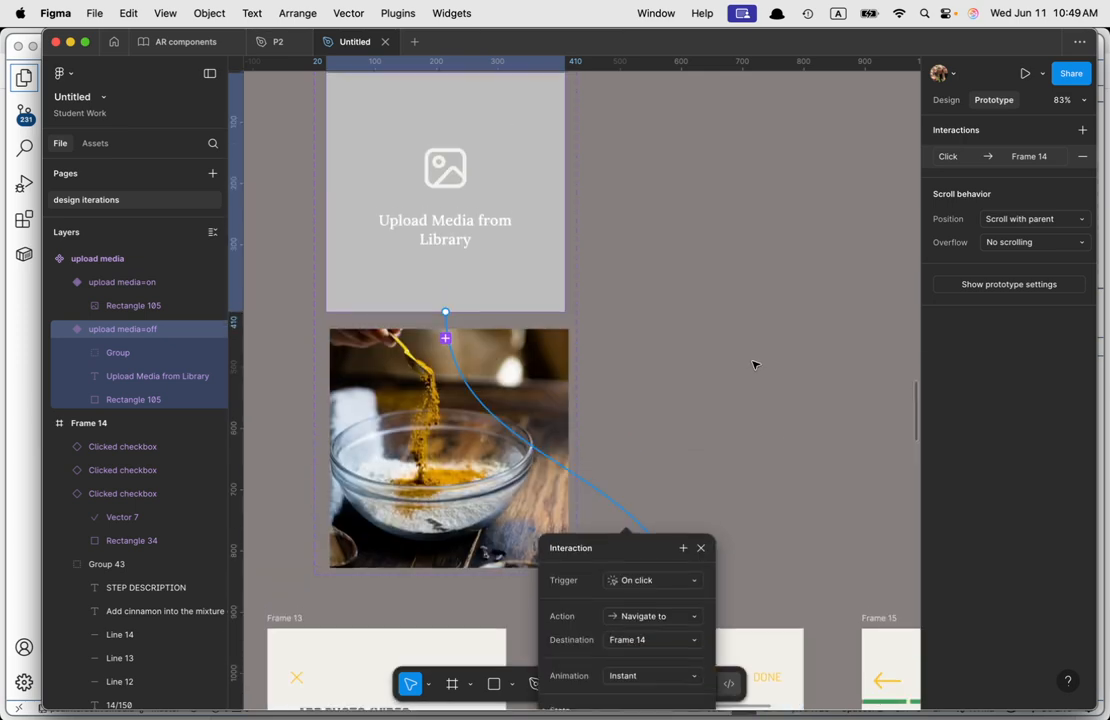
key(Delete)
scroll(614, 316, up, 2)
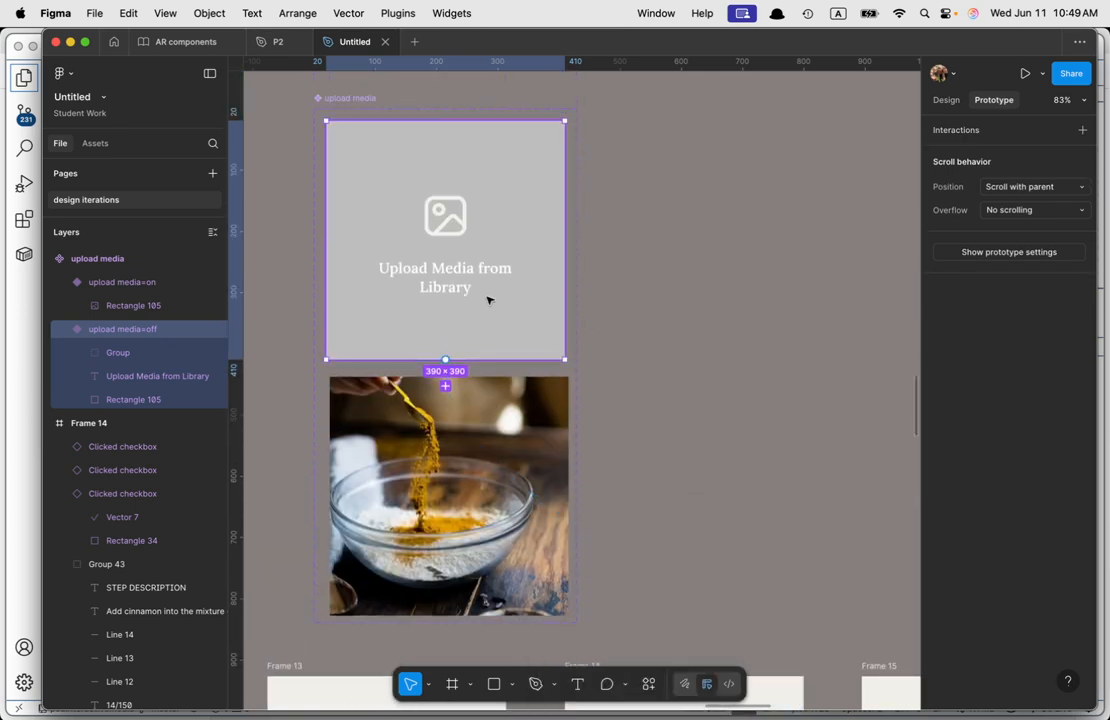
Step: Give the off variant an on-click interaction that changes upload media to on, using the Smart animate animation
click(1082, 130)
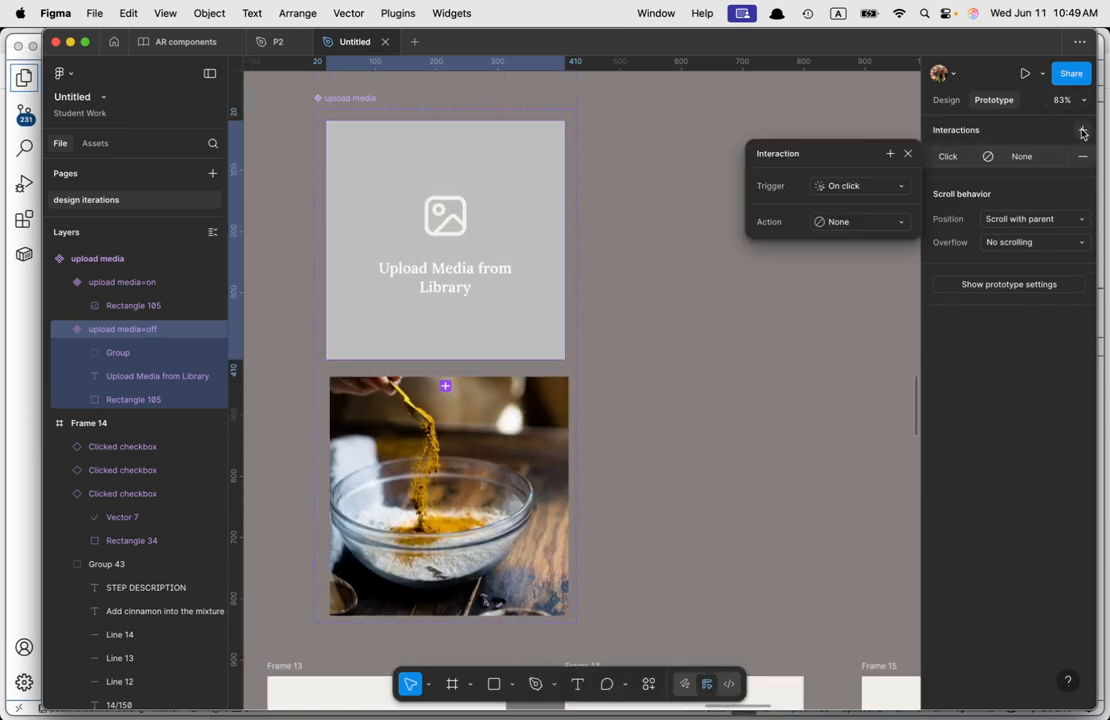
click(864, 222)
click(856, 268)
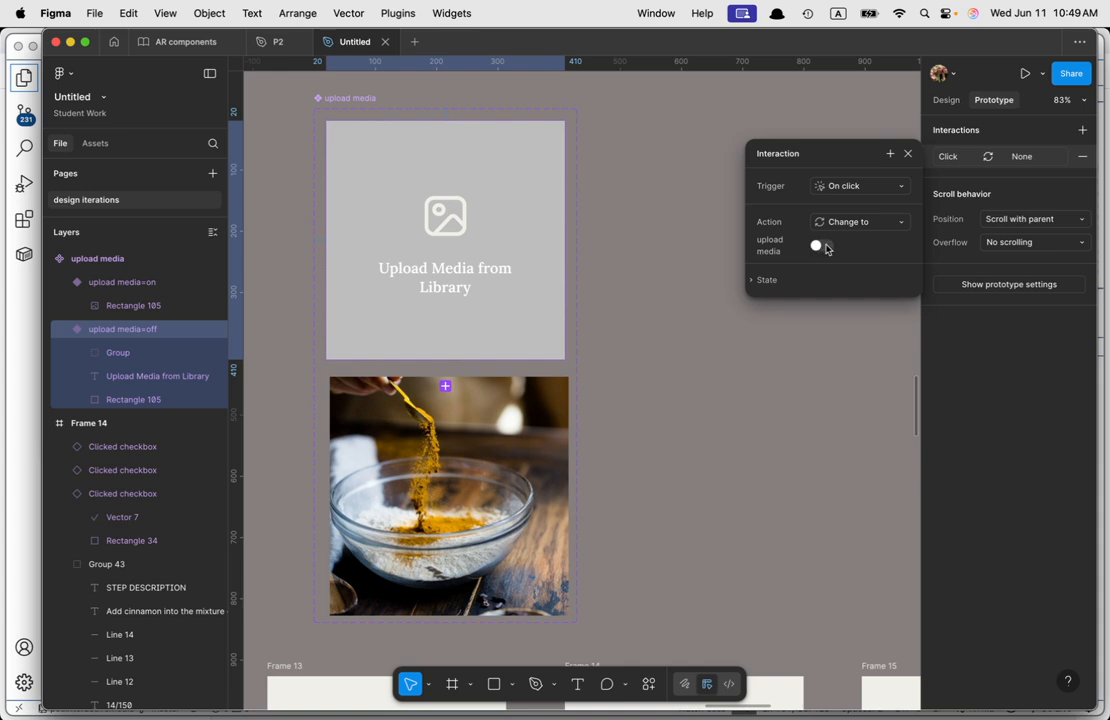
click(824, 247)
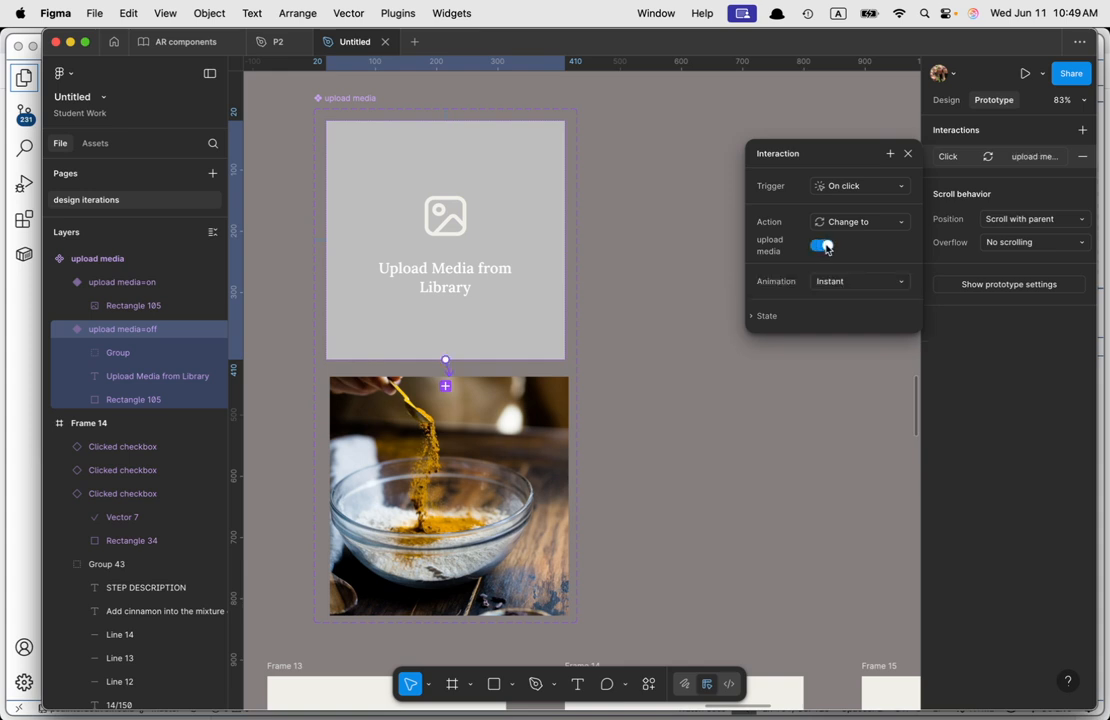
click(856, 288)
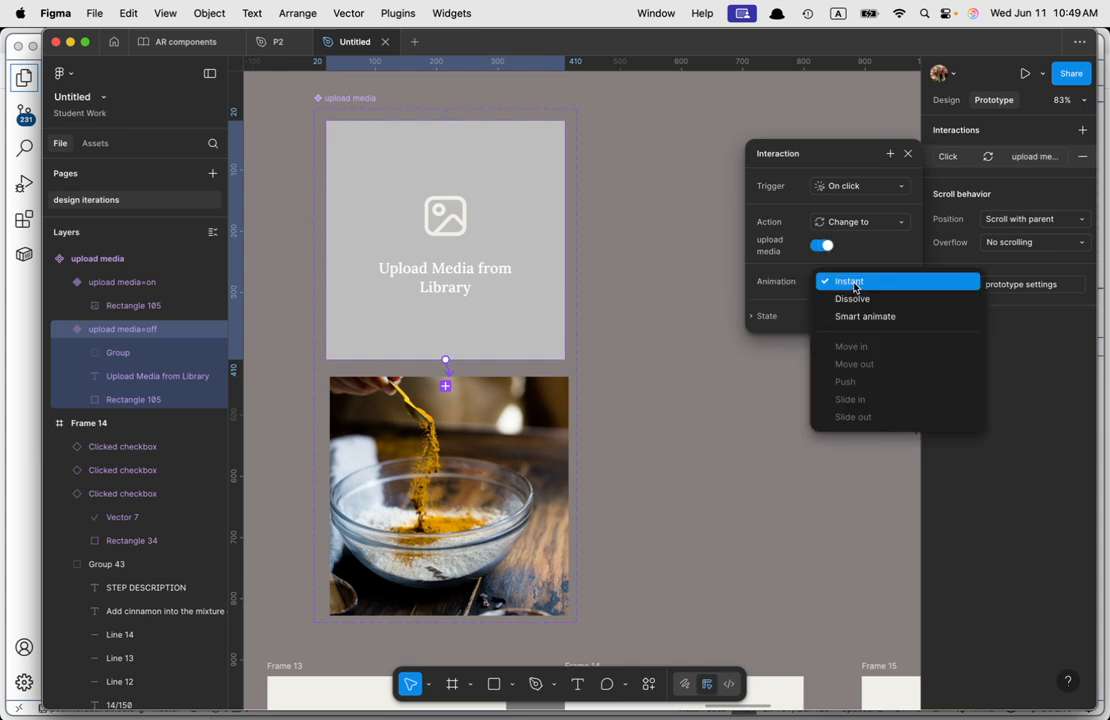
click(866, 316)
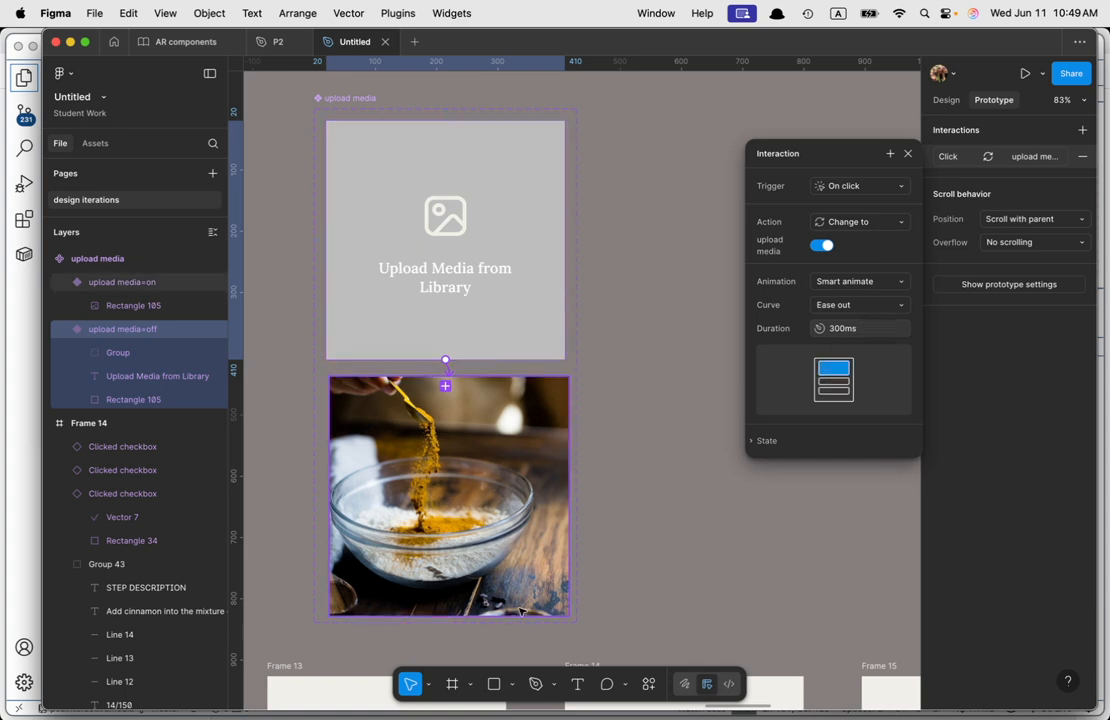
click(908, 153)
Step: Replace the grey upload media group in Frame 13 with an instance of the upload media component's off variant
scroll(600, 183, down, 3)
scroll(695, 278, down, 1)
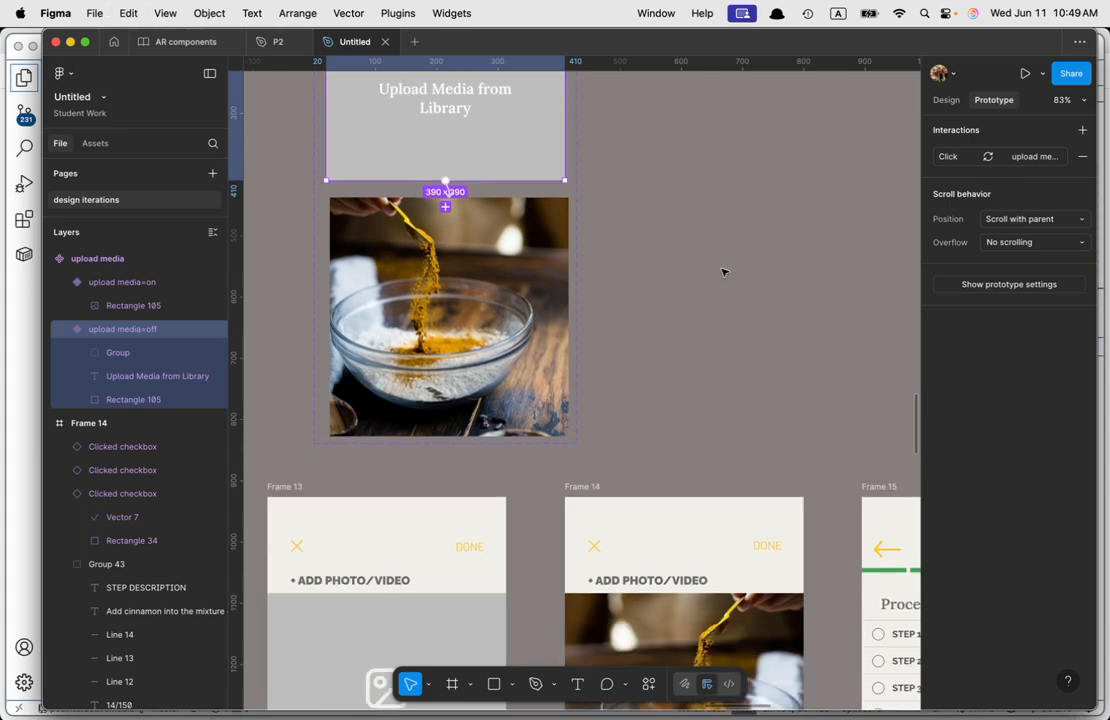
scroll(710, 275, down, 5)
click(439, 398)
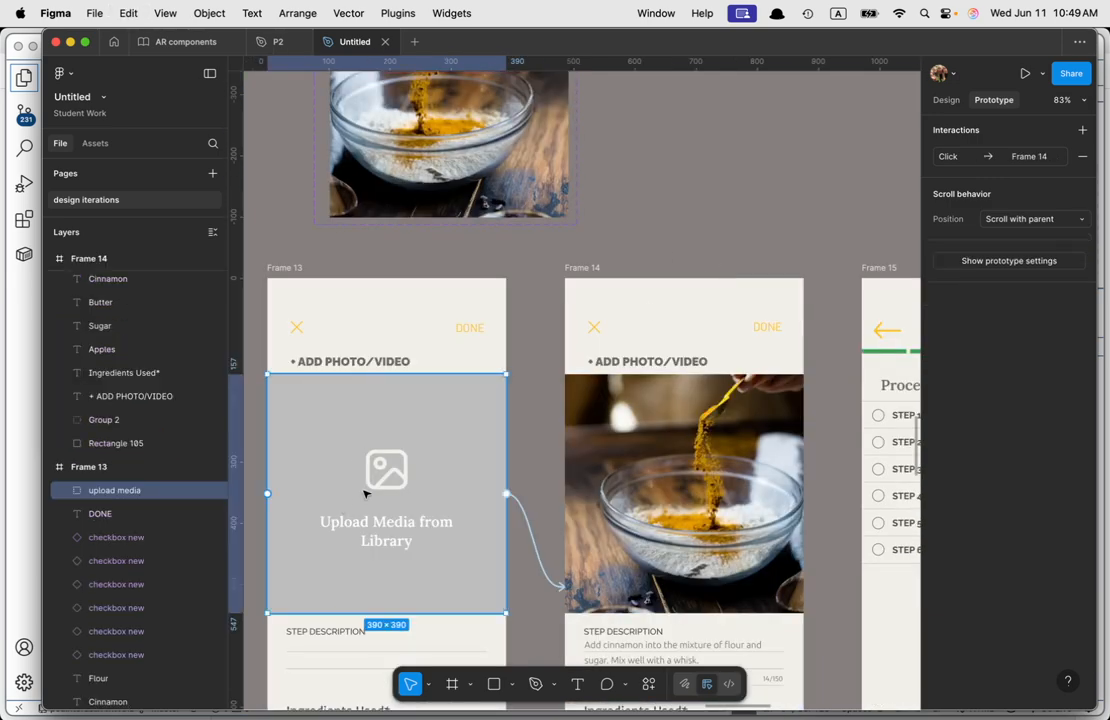
scroll(143, 540, up, 3)
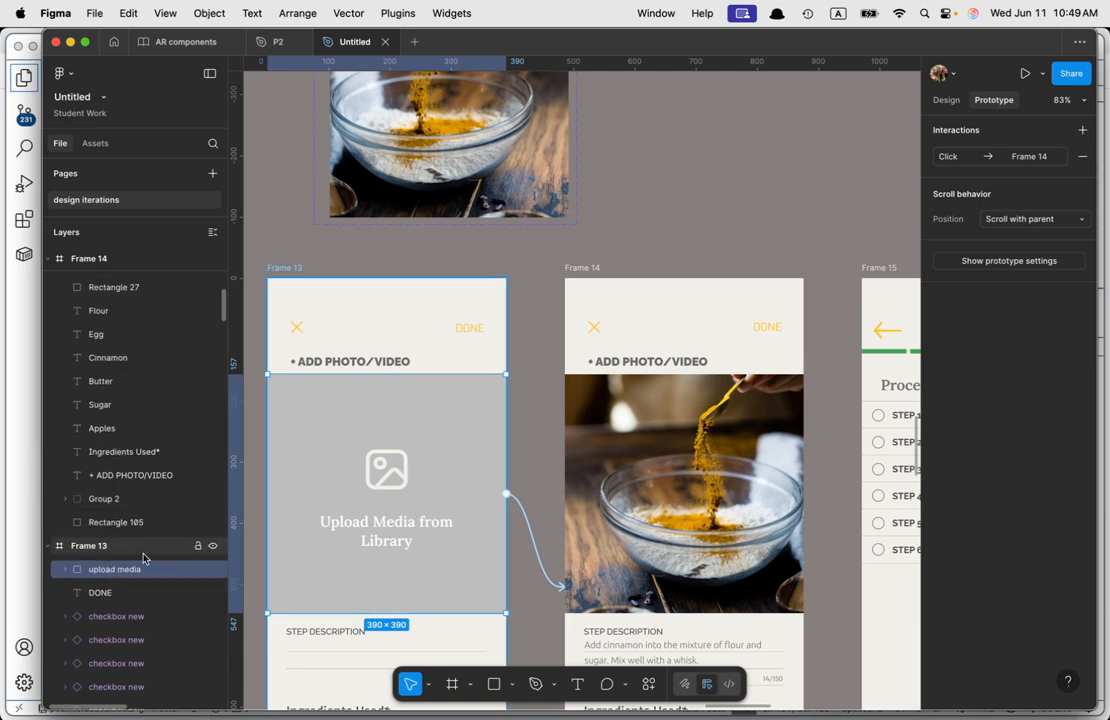
right_click(310, 399)
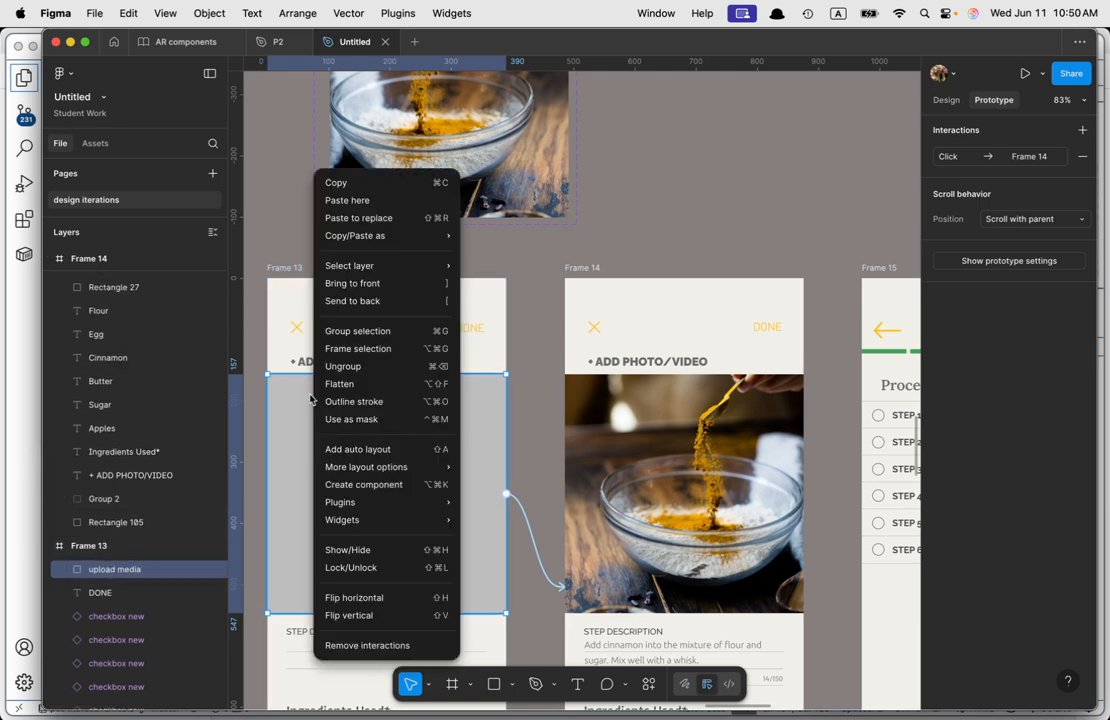
click(358, 218)
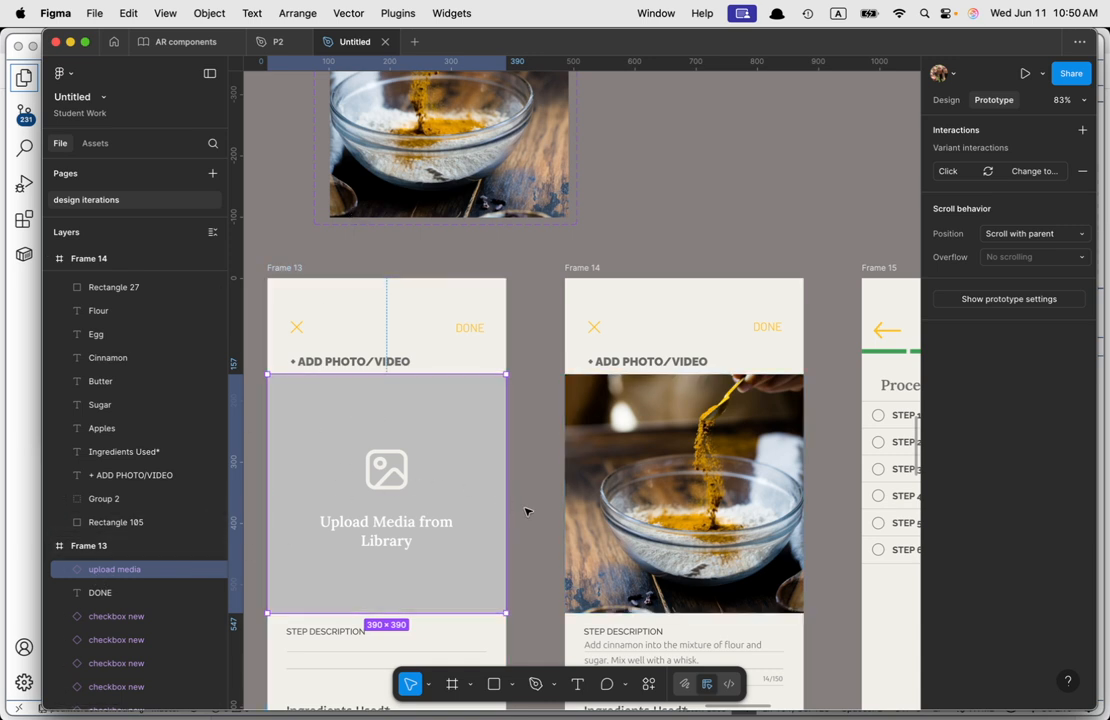
Step: Rename Frame 13 as "Recipe details"
click(291, 269)
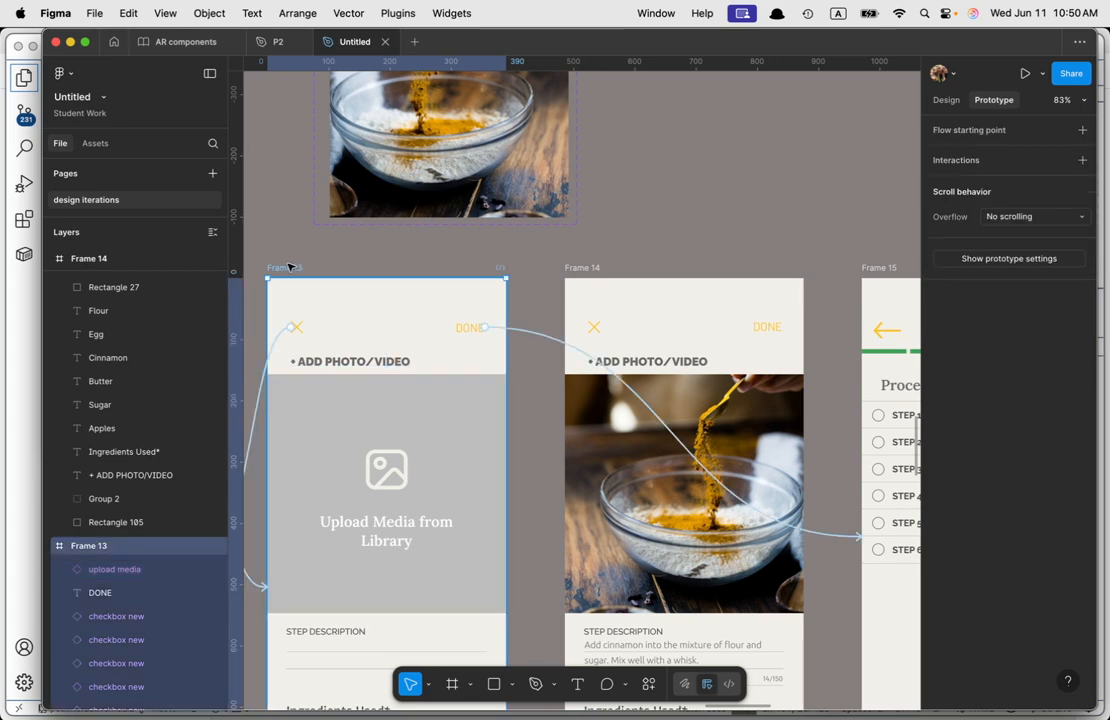
scroll(305, 300, down, 2)
scroll(300, 330, up, 5)
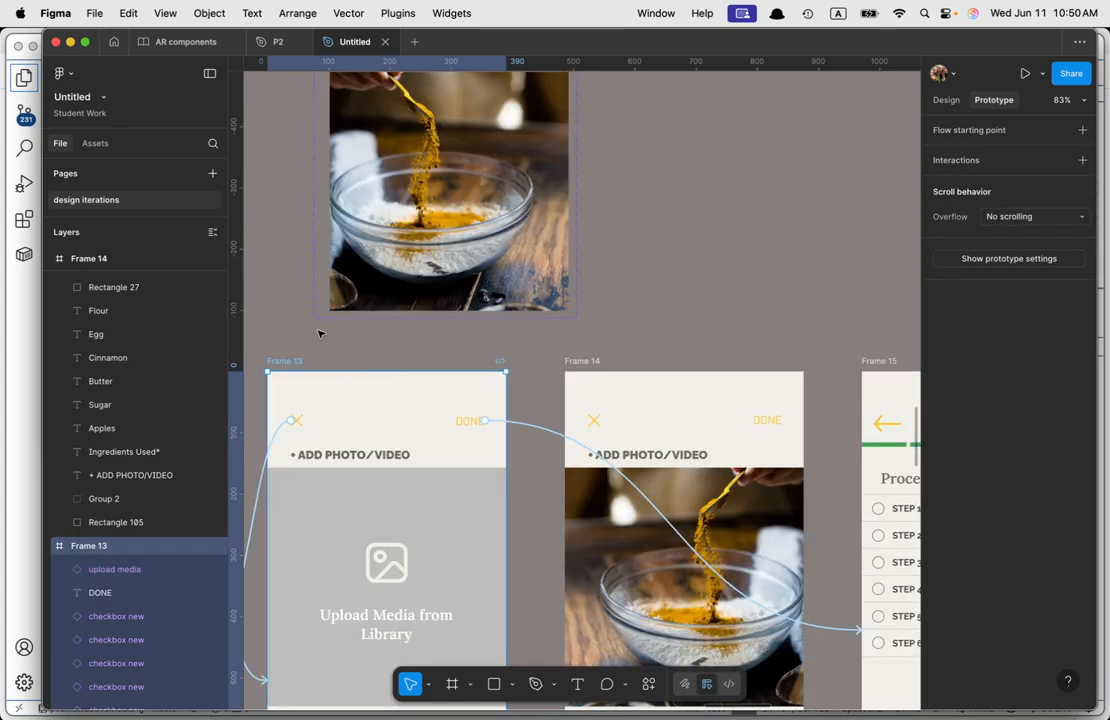
double_click(284, 361)
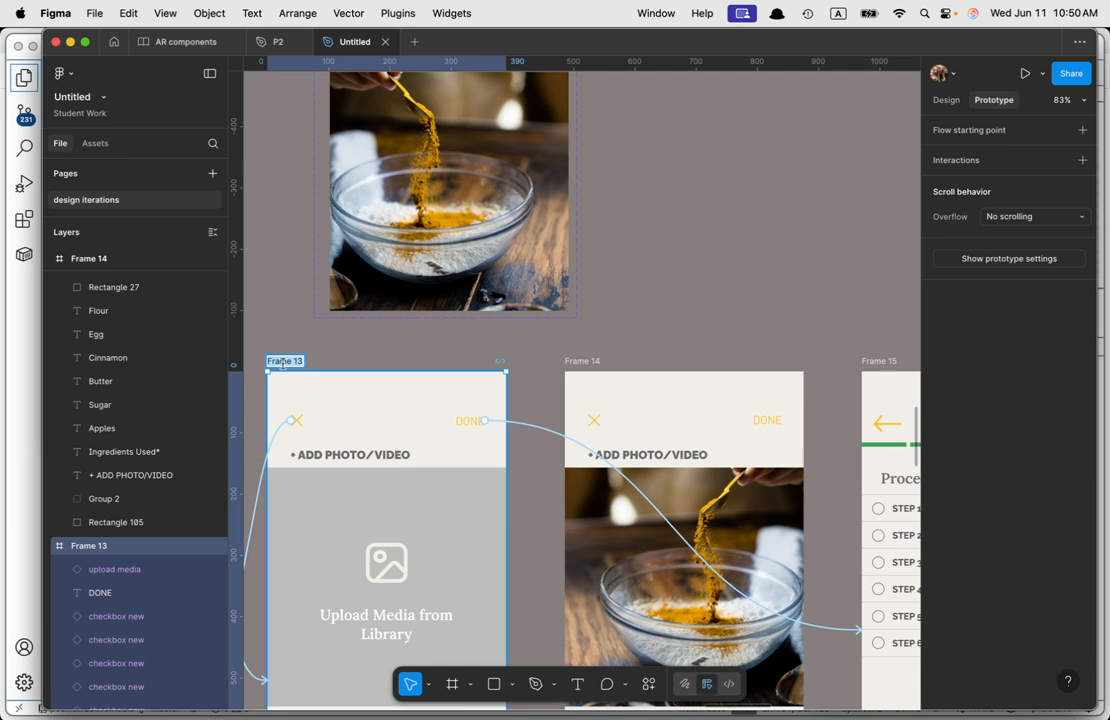
text(Recipe details)
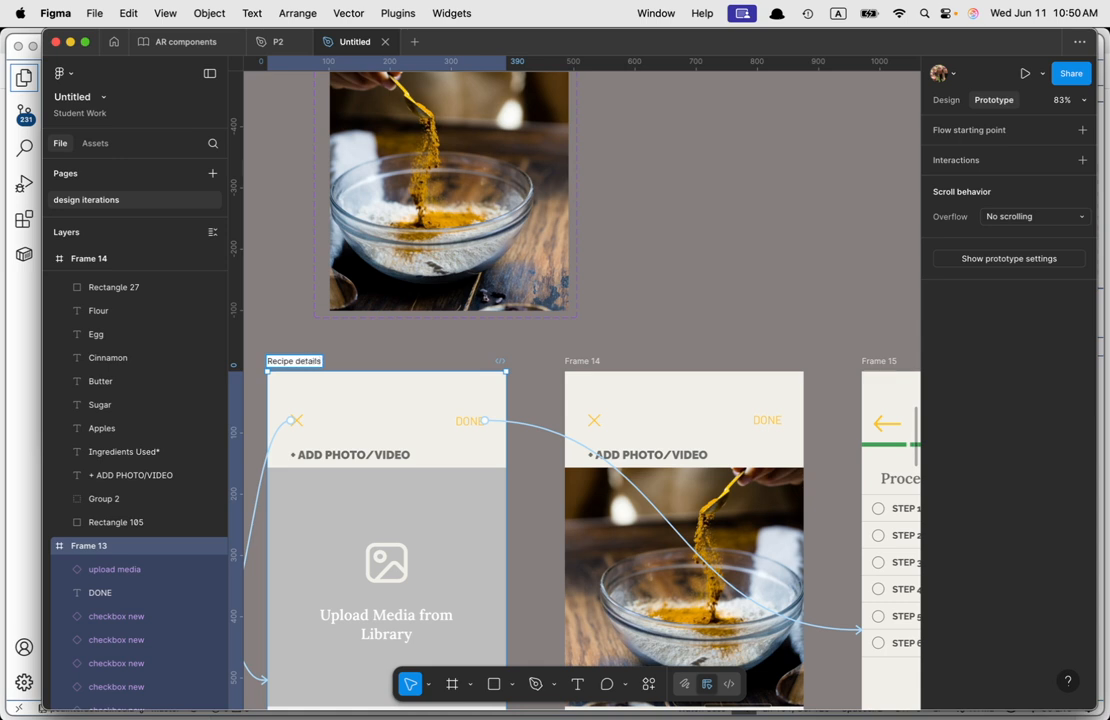
key(Return)
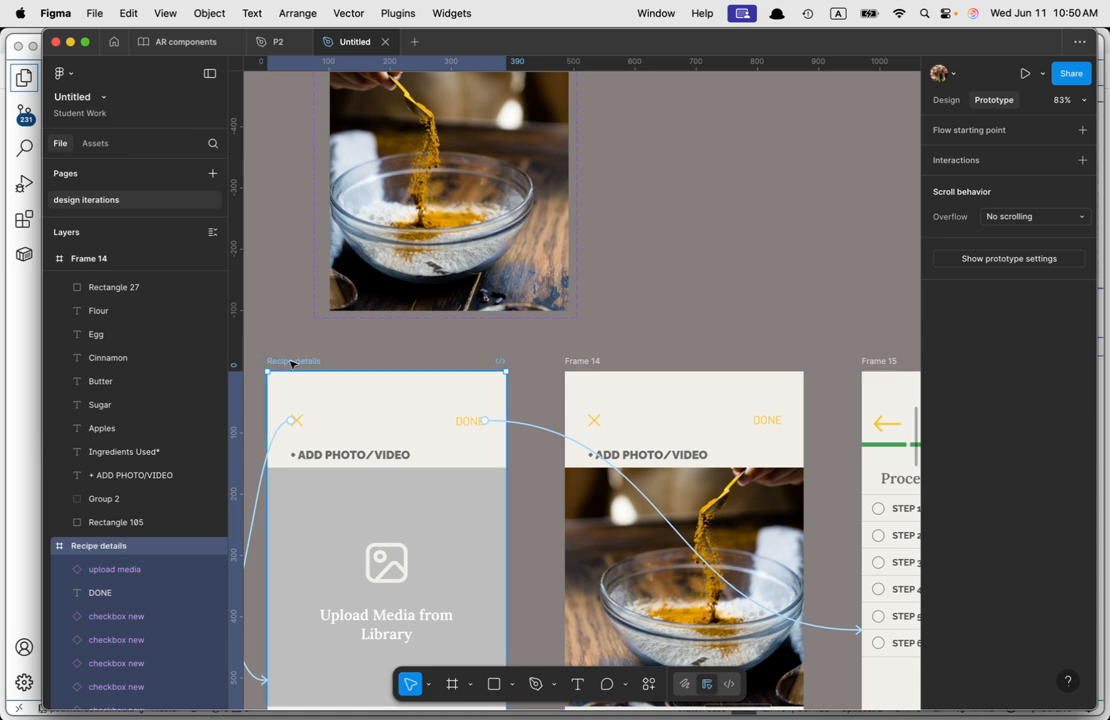
Step: Preview the Recipe details frame and test the upload media interaction, then close the preview
key(shift+space)
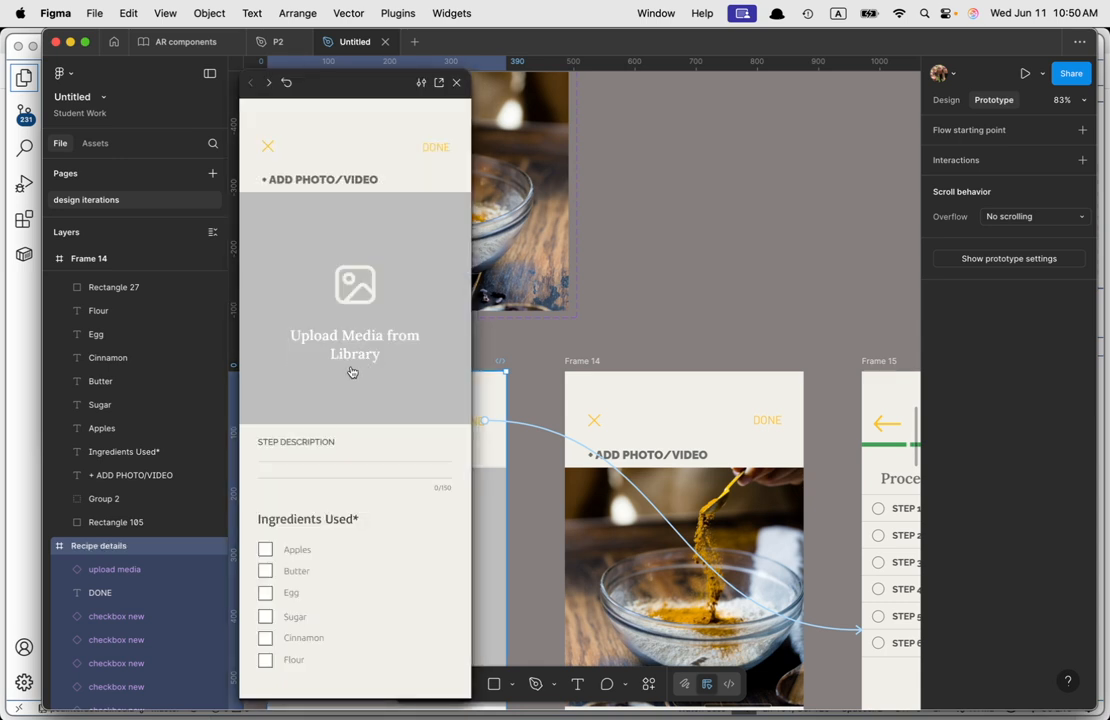
click(367, 328)
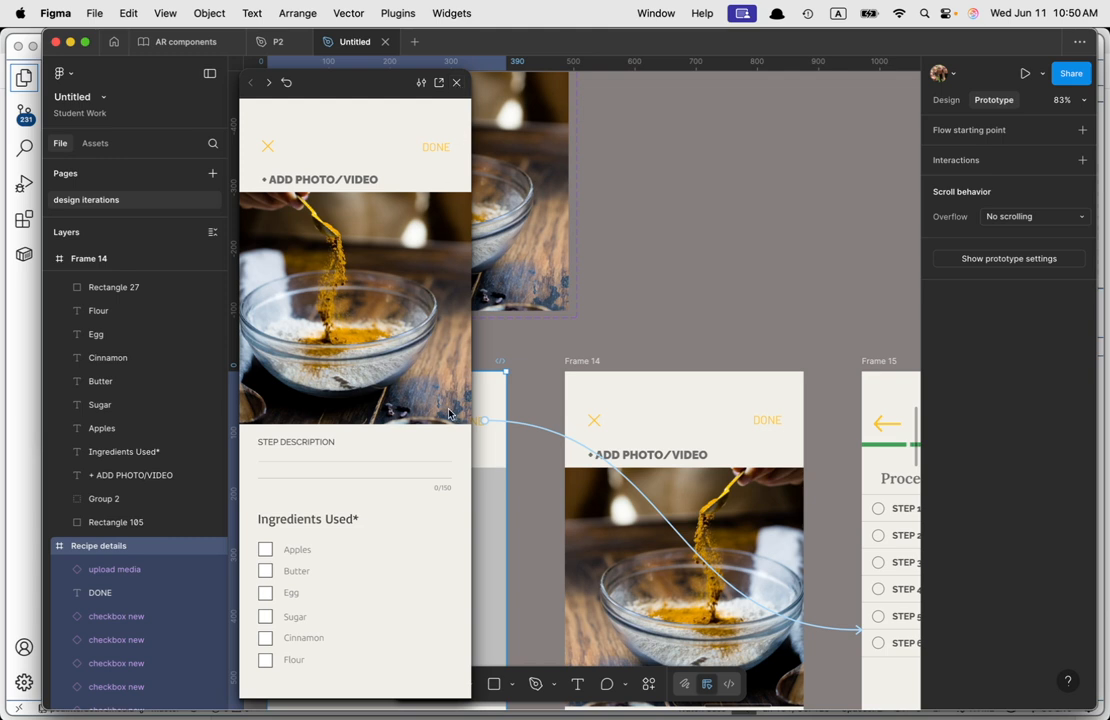
click(456, 84)
scroll(530, 463, down, 5)
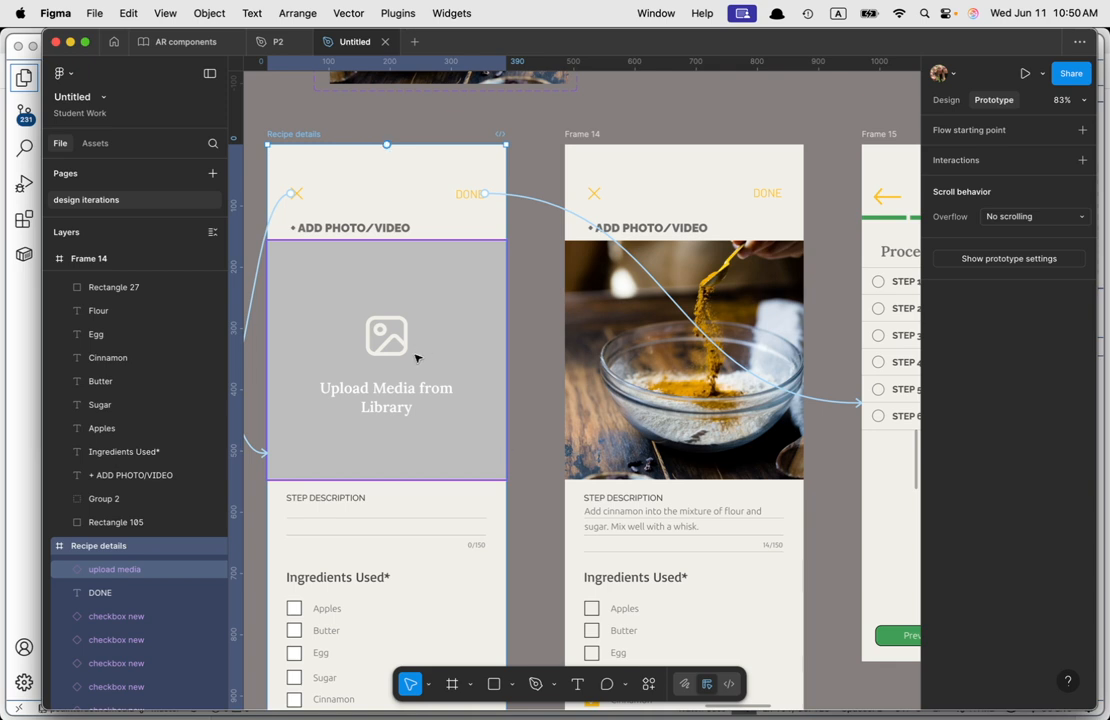
scroll(446, 427, down, 1)
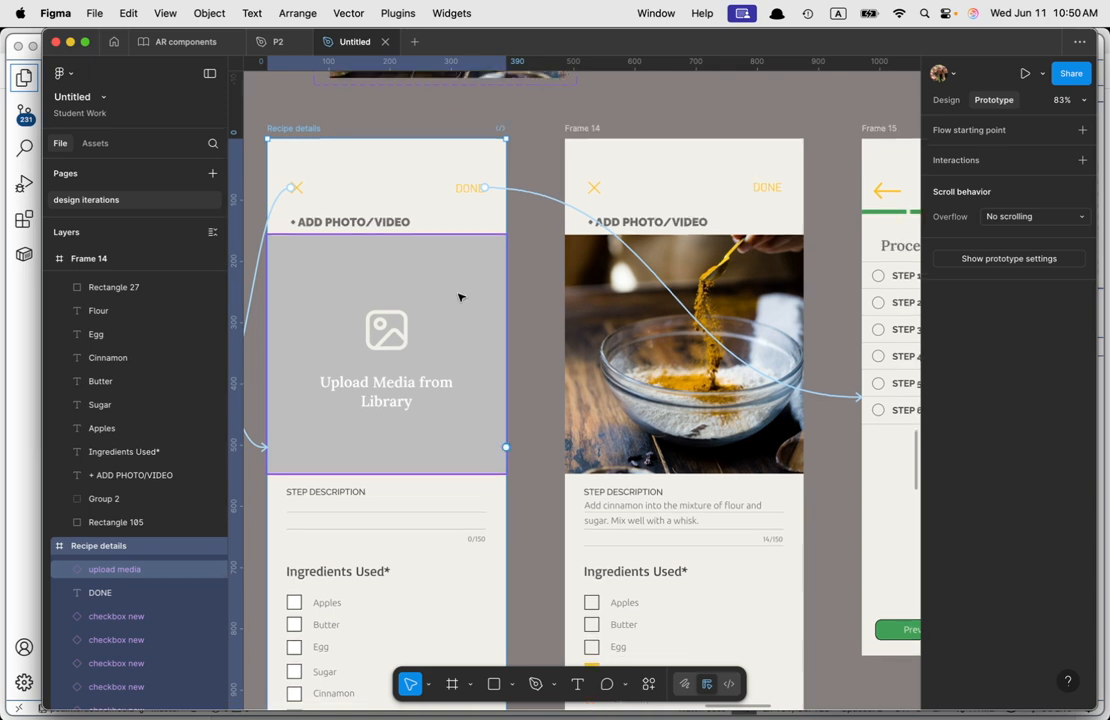
key(Escape)
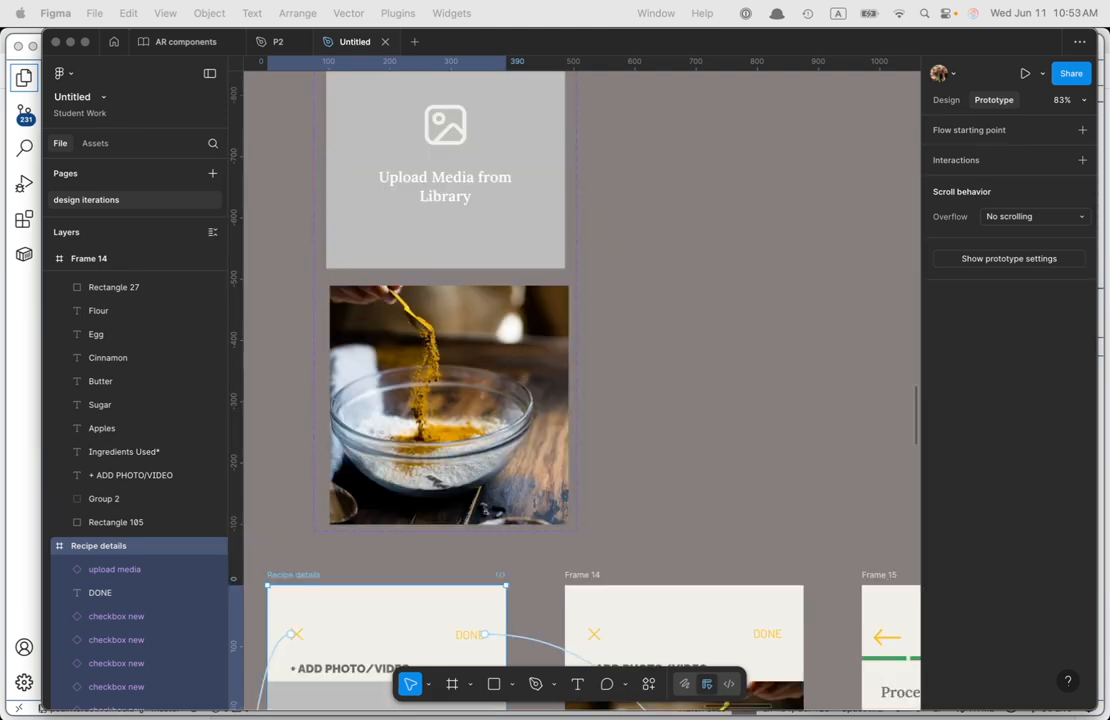
Step: Draw a rectangle about 344 × 279 on the empty canvas beside the upload media component's photo variant
scroll(597, 363, down, 5)
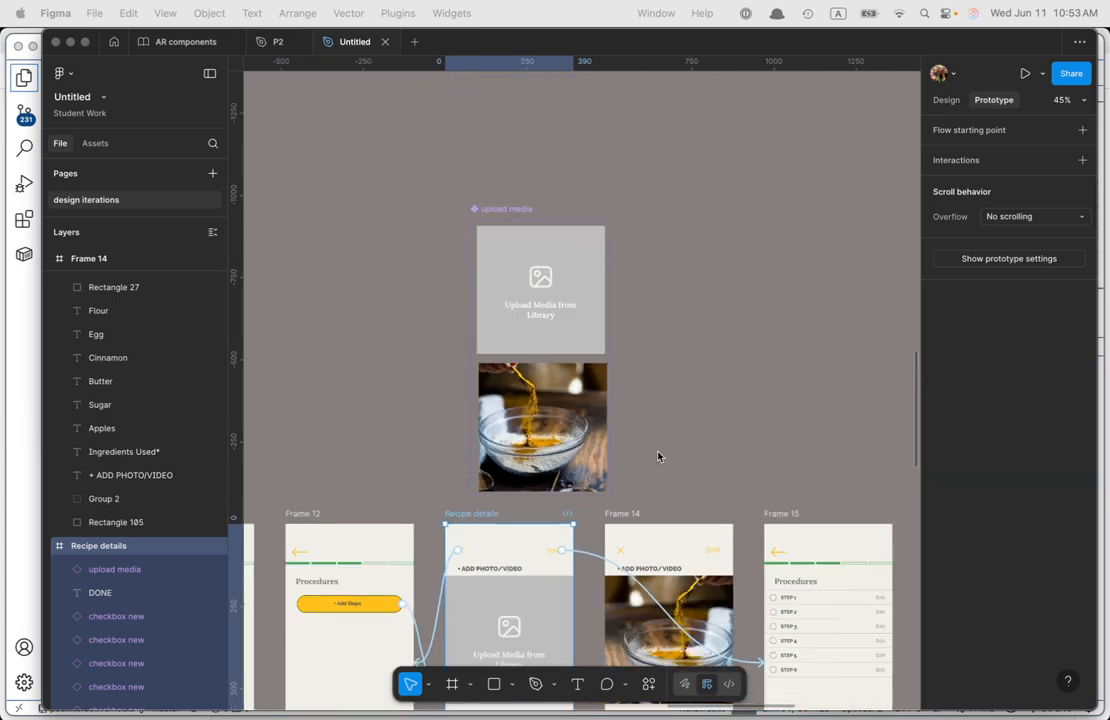
scroll(690, 494, up, 1)
scroll(700, 482, up, 2)
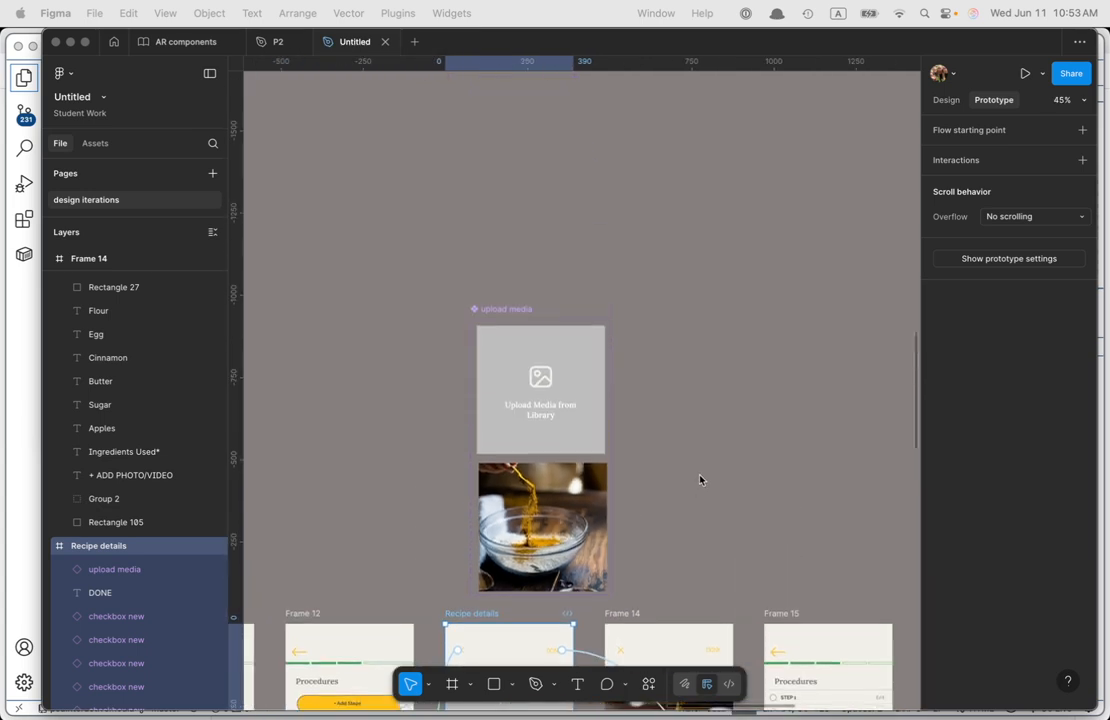
scroll(701, 484, down, 1)
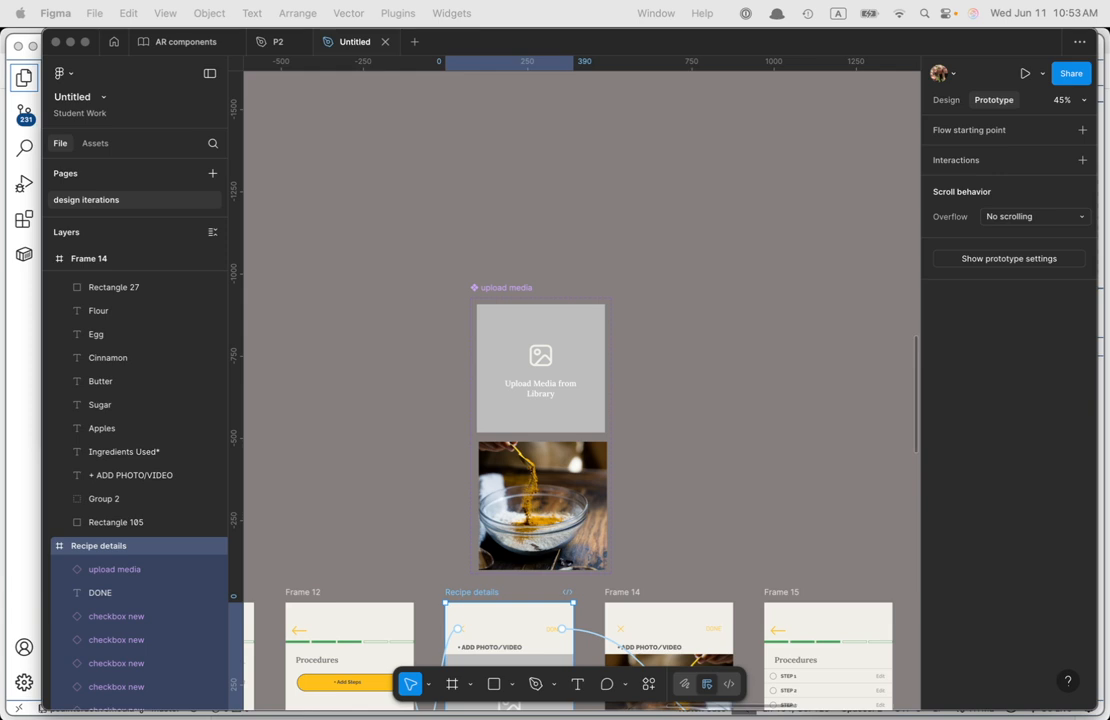
scroll(762, 484, up, 4)
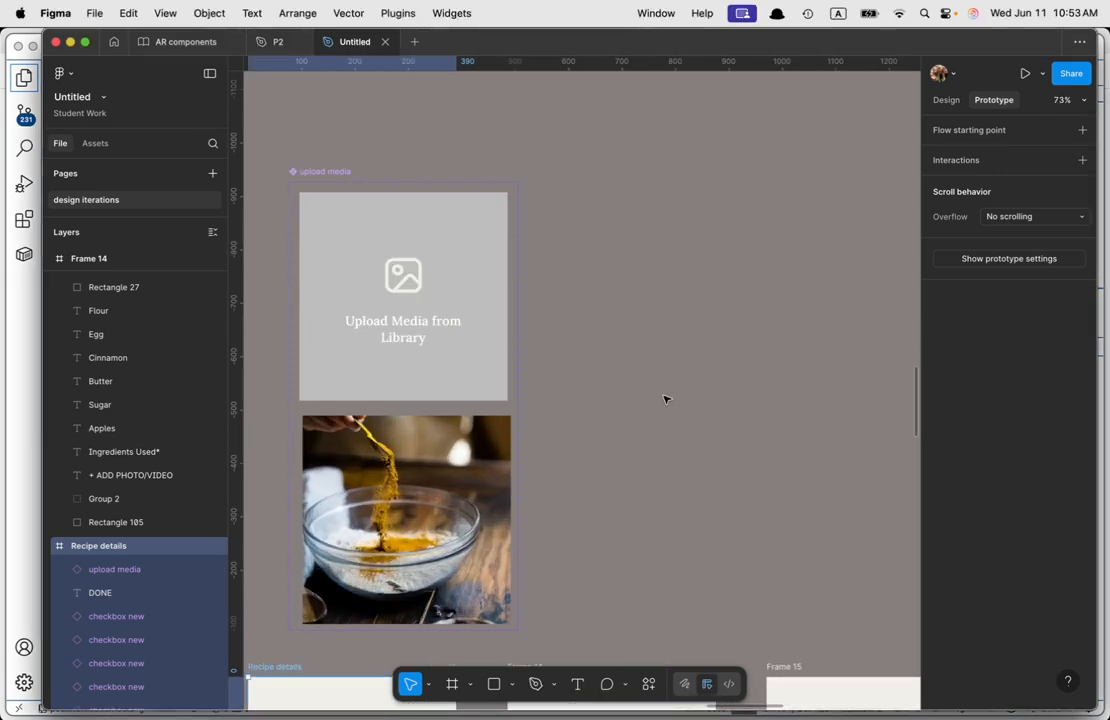
key(r)
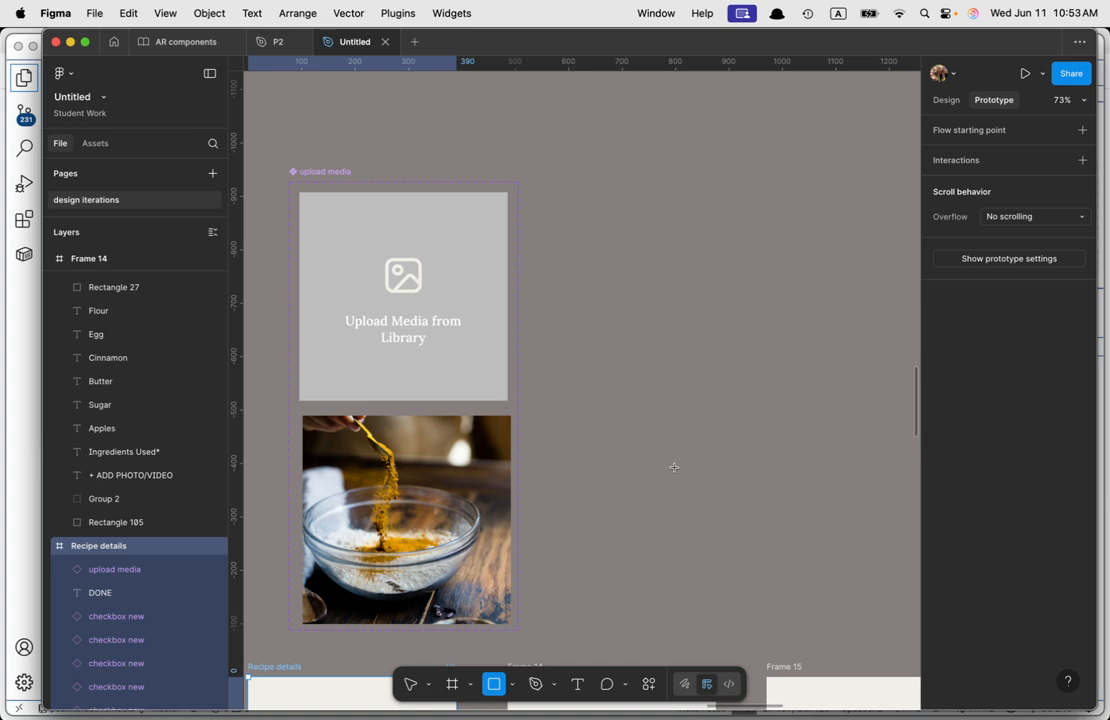
scroll(674, 474, down, 3)
drag(583, 341, 765, 490)
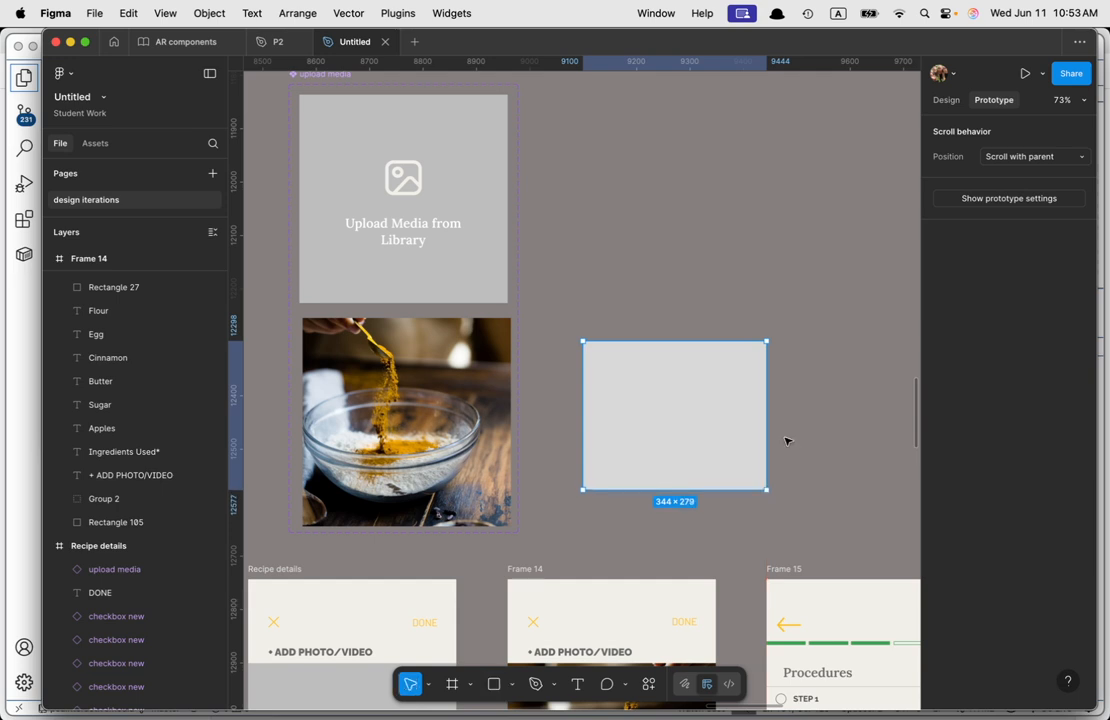
Step: Add a grey 6E6B6B inside stroke with a weight of 6 to the new rectangle
click(947, 100)
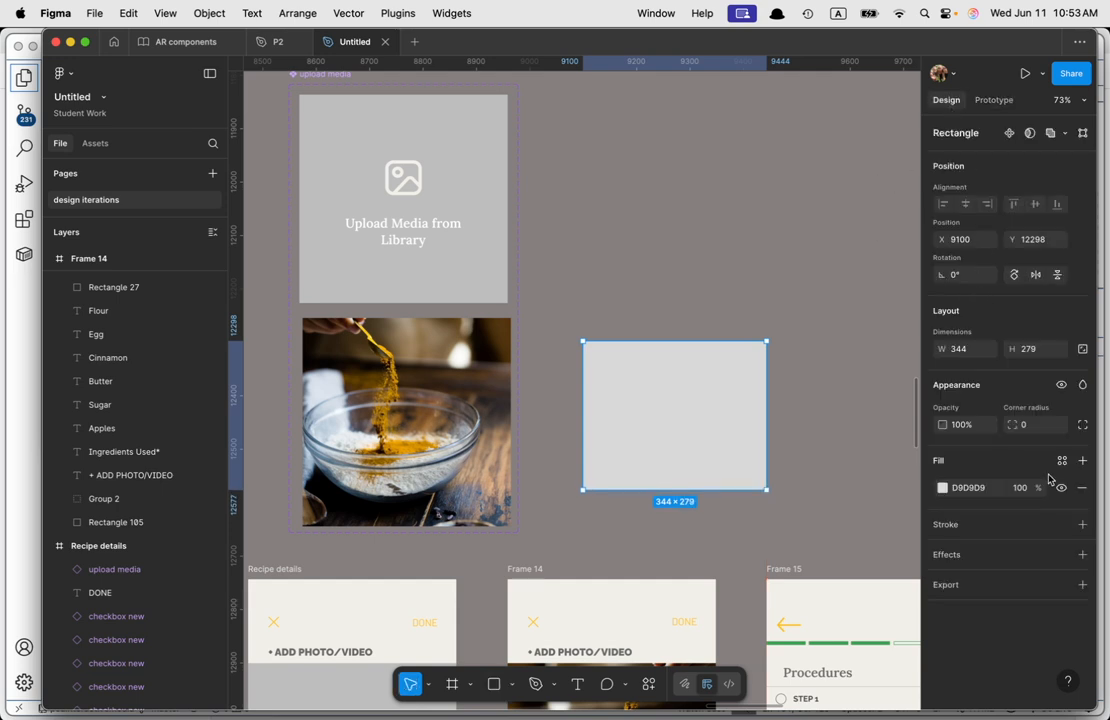
click(972, 528)
mouse_move(873, 558)
mouse_down()
mouse_move(860, 558)
mouse_move(970, 560)
mouse_up()
mouse_move(759, 457)
mouse_down()
mouse_move(761, 440)
mouse_move(760, 462)
mouse_up()
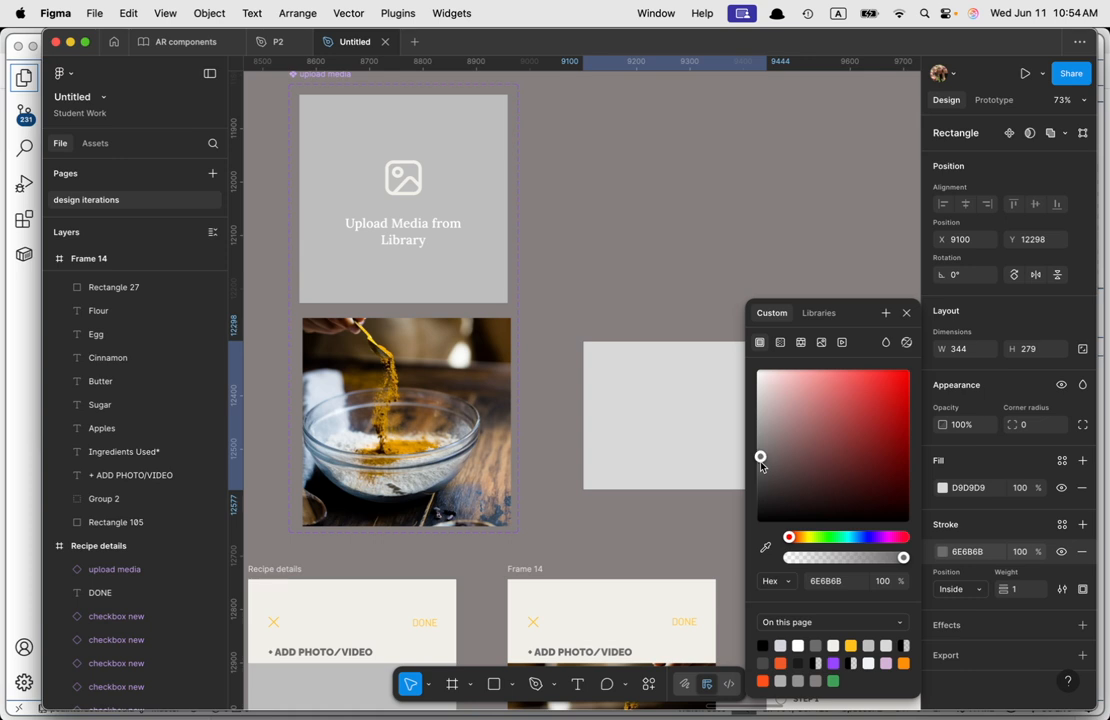
click(1017, 591)
text(6)
key(Return)
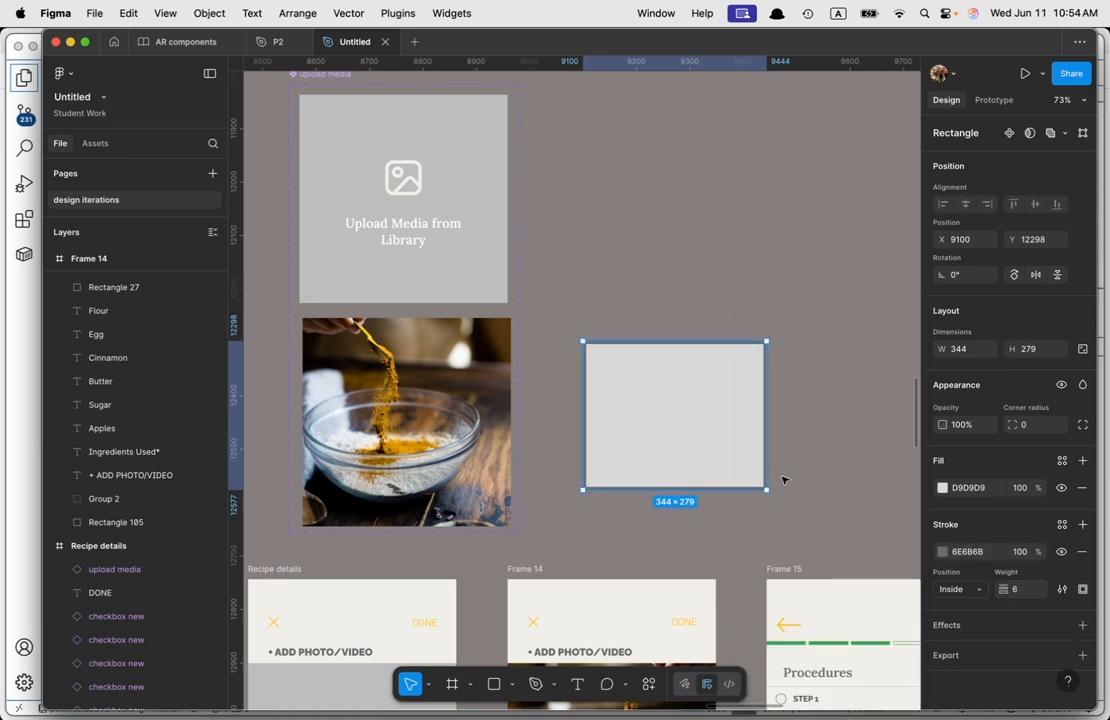
Step: Round the rectangle's corners with a radius of 20
scroll(669, 429, up, 5)
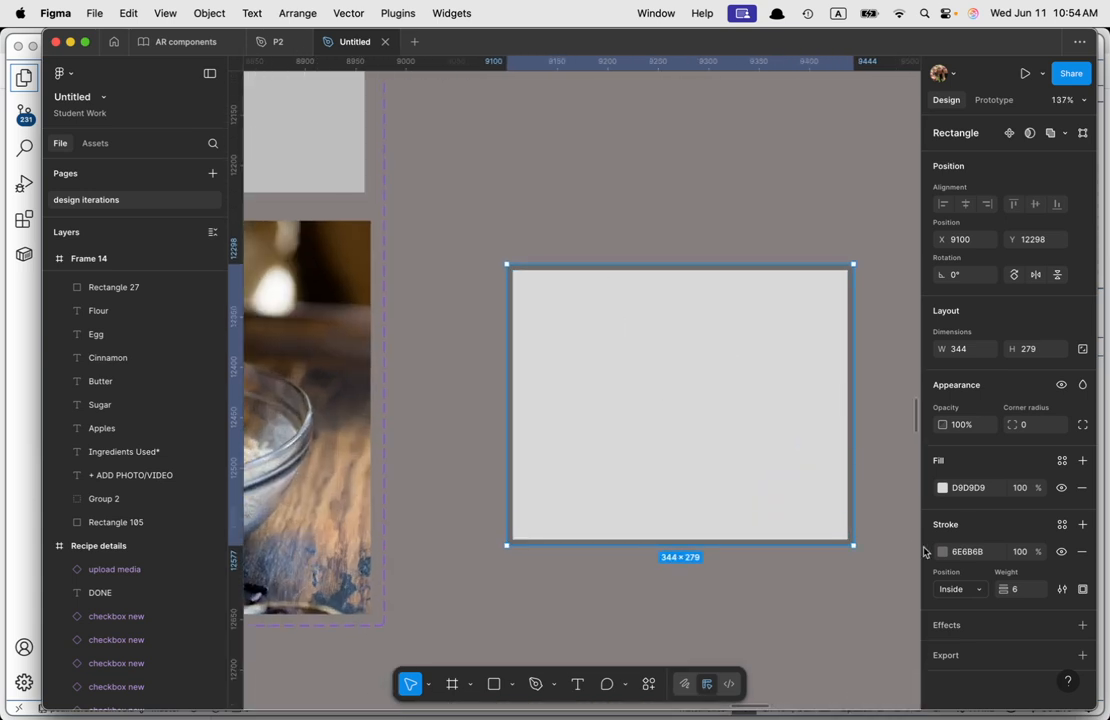
click(1024, 425)
text(20)
key(Return)
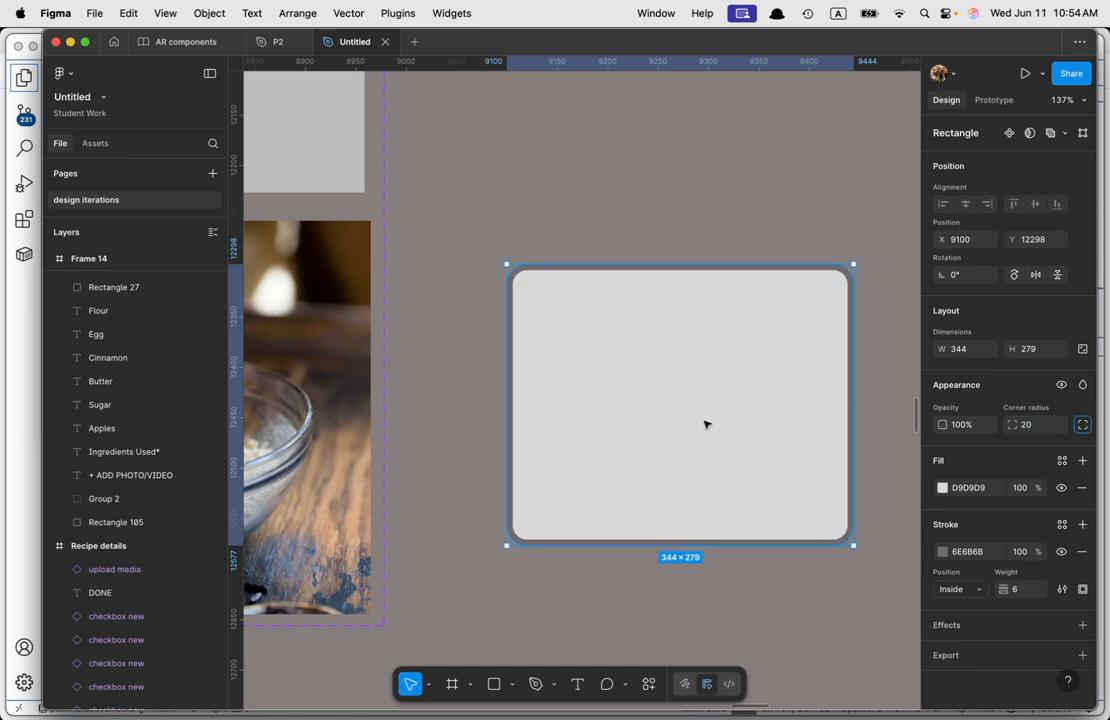
Step: Add a text layer over the rounded rectangle reading "This app Would Like to Access your photos."
key(t)
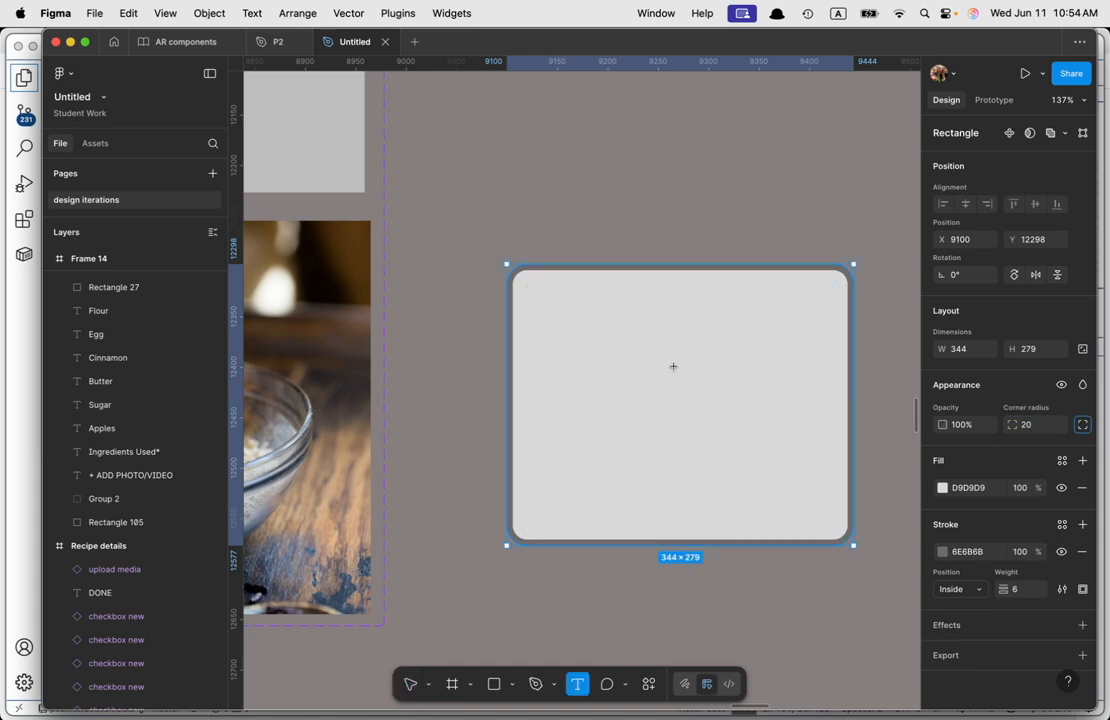
click(673, 366)
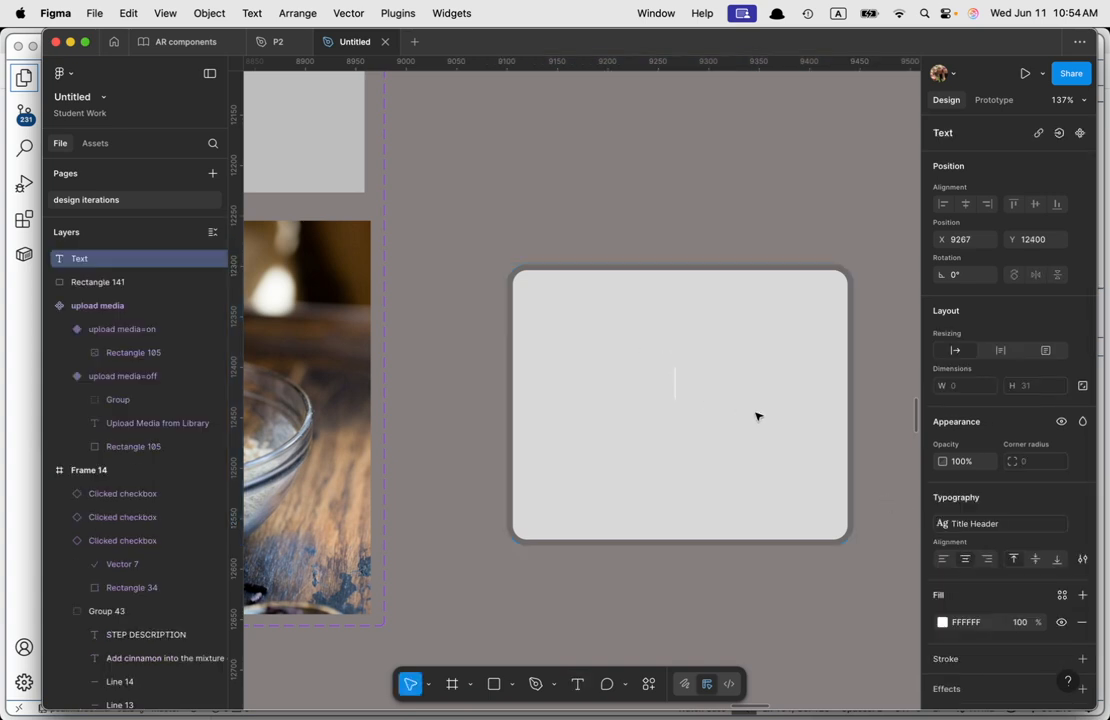
text(This a)
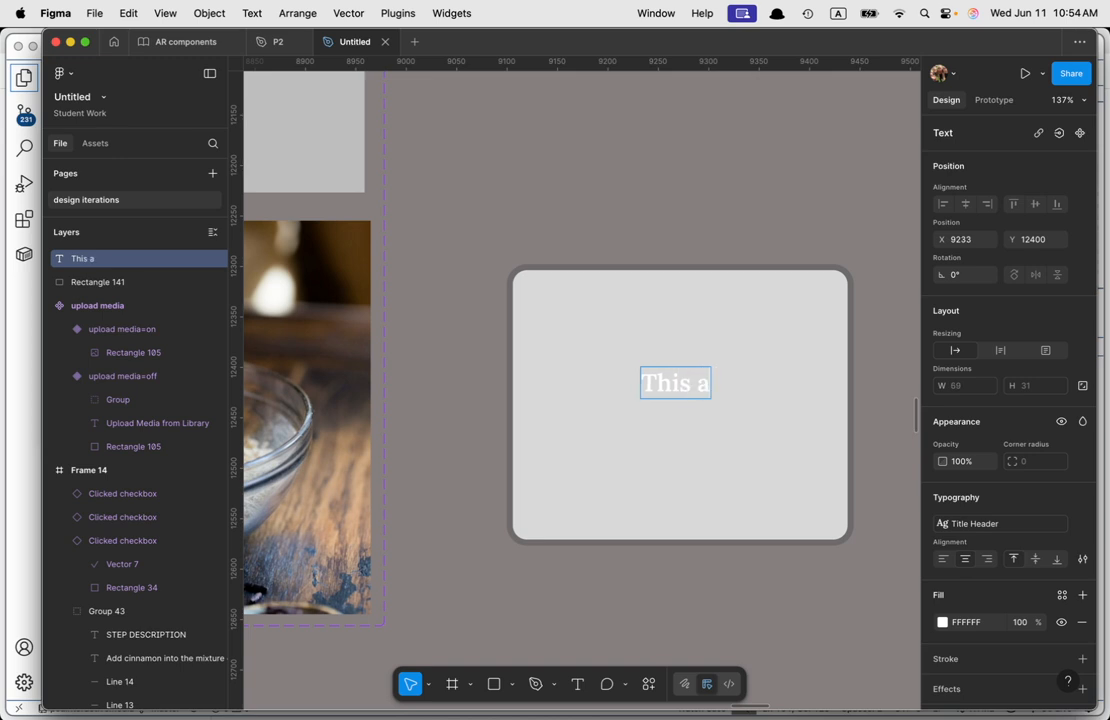
text(pp Wou)
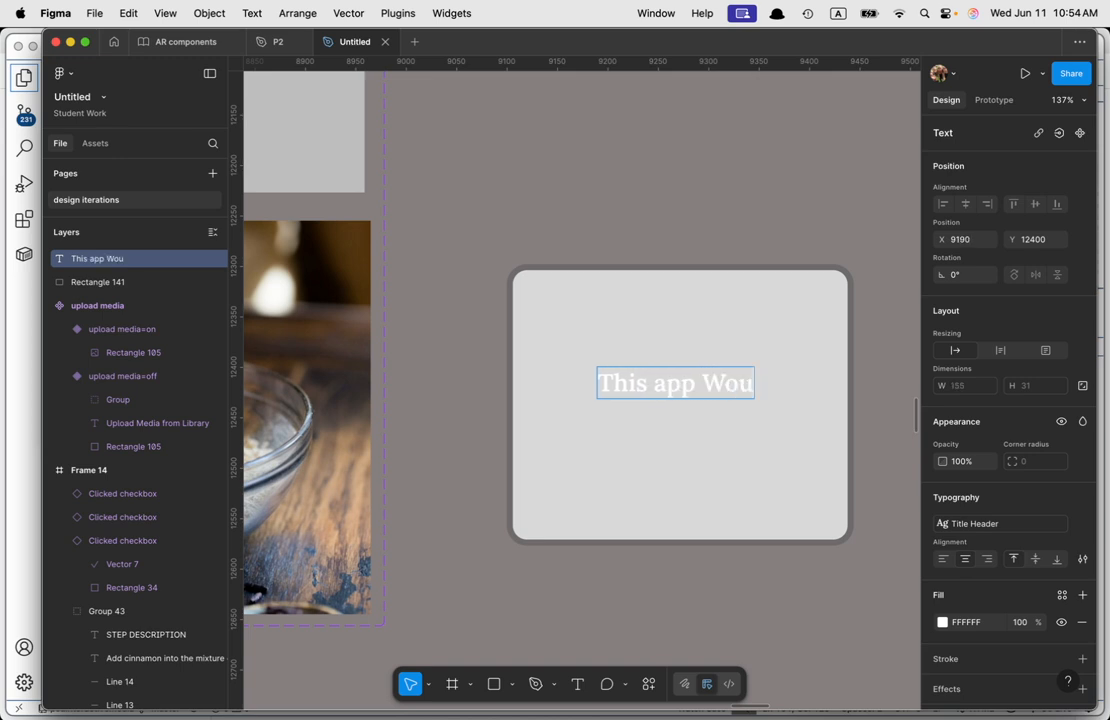
text(ld Liek)
key(BackSpace)
key(BackSpace)
text(ke to)
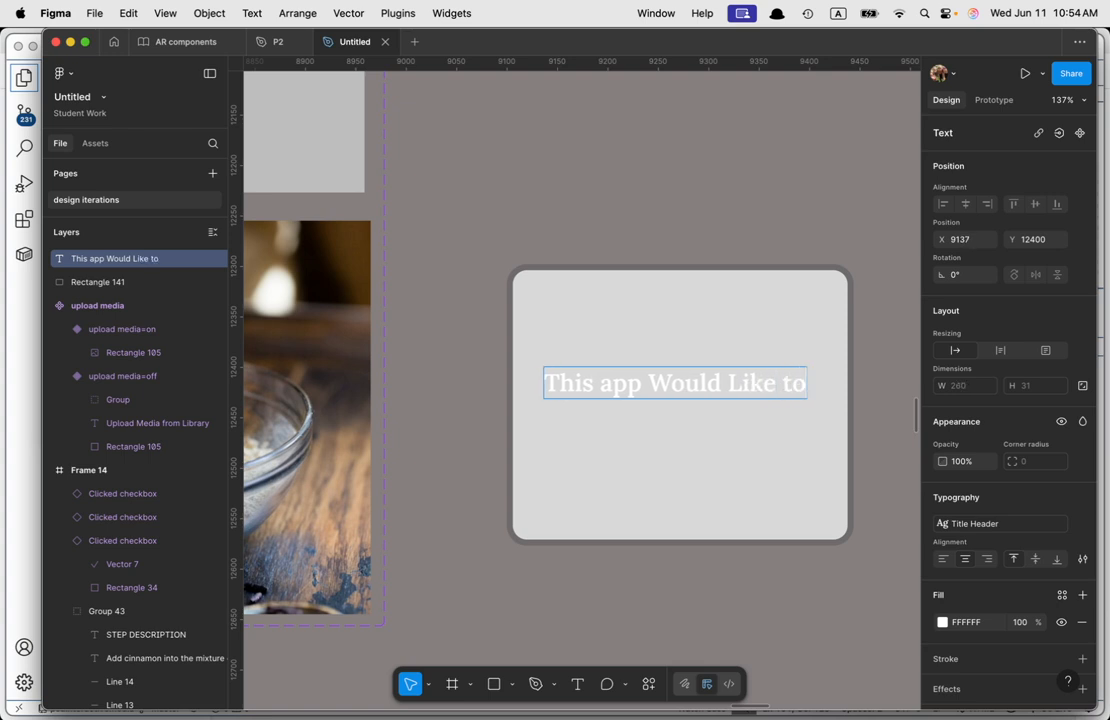
text( Acce)
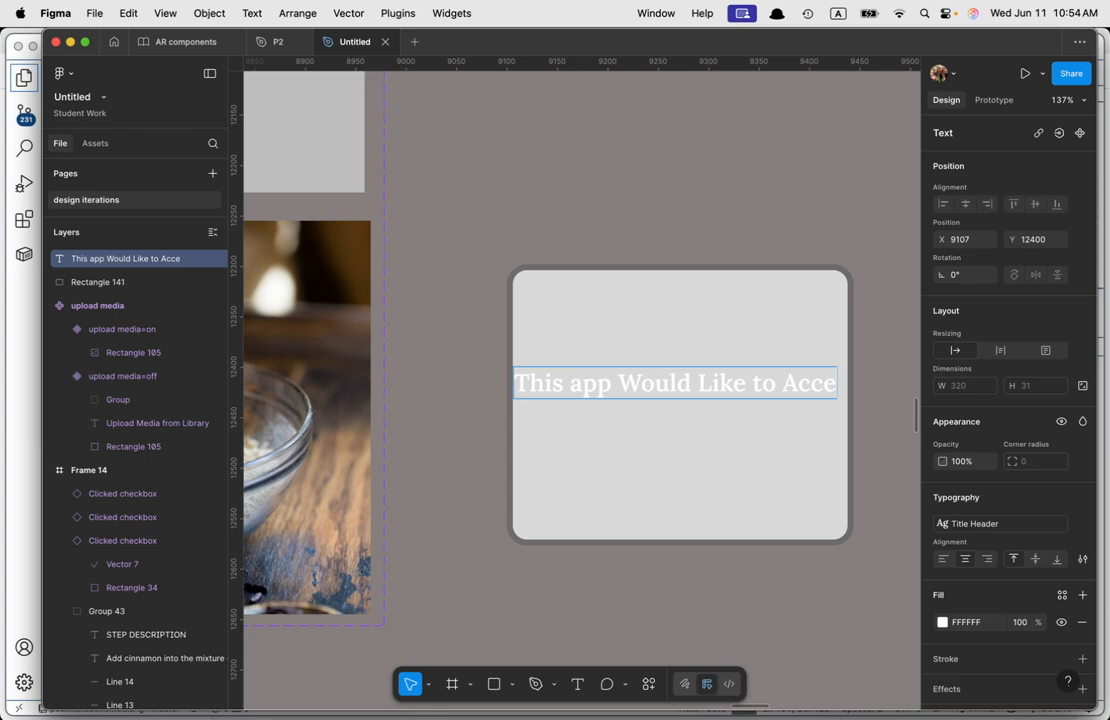
text(ss your photos.)
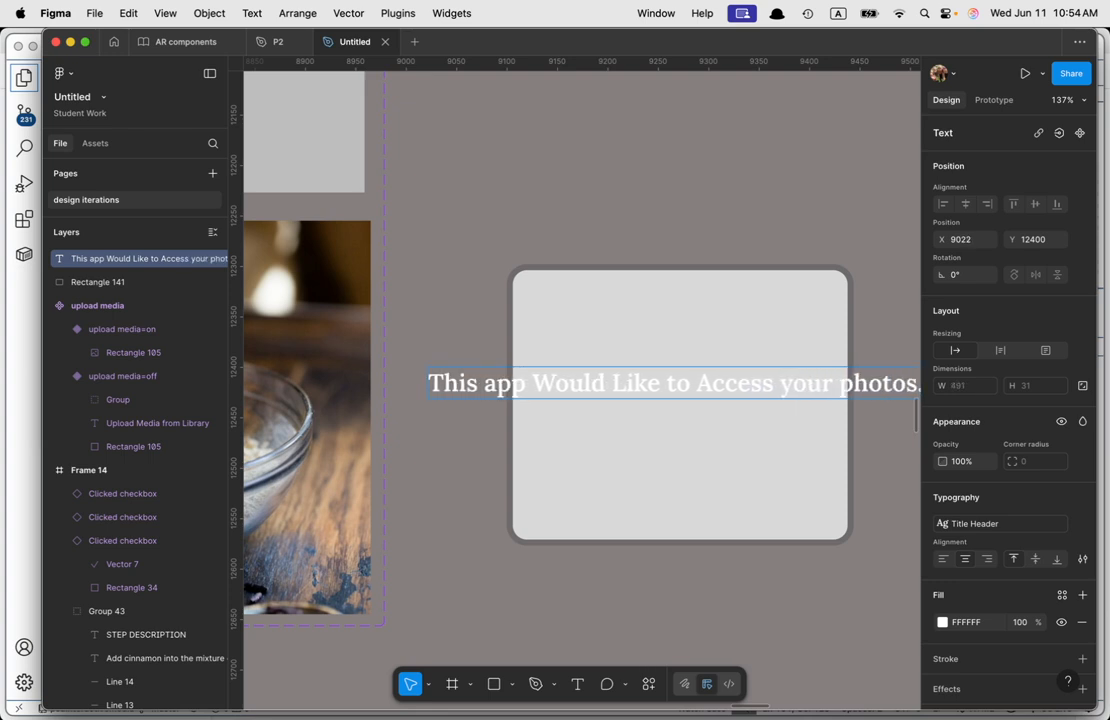
Step: Add a second line to the text reading "This lets you share photos from your library.", followed by a line break
key(Return)
text(This)
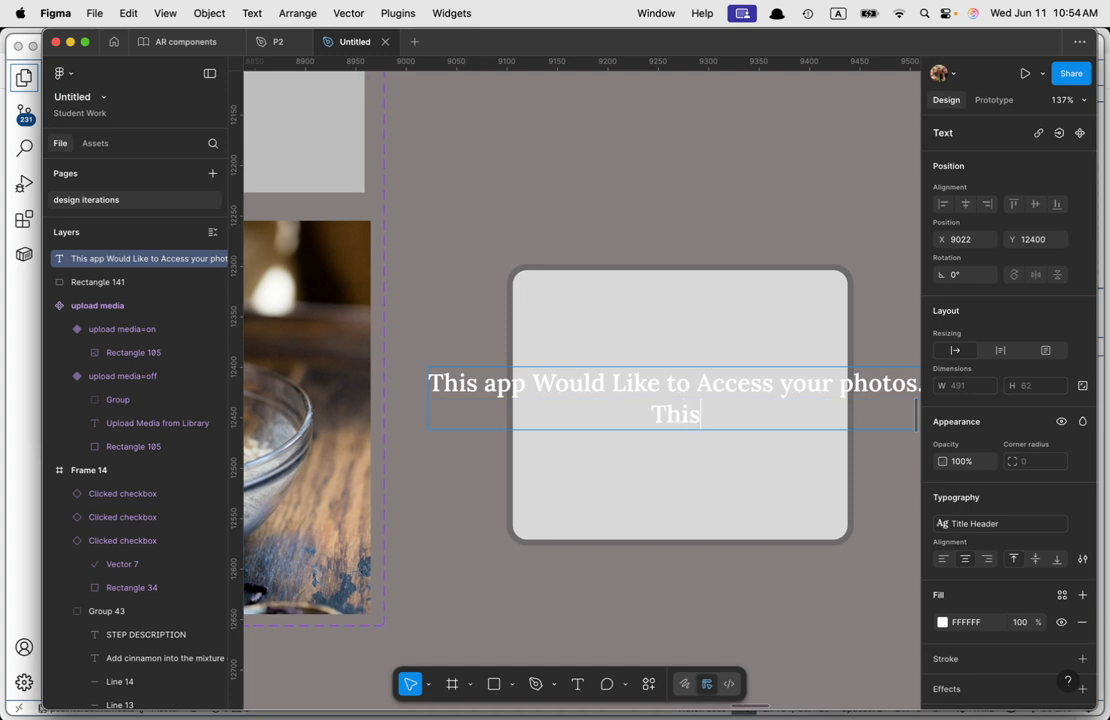
text( lets you share)
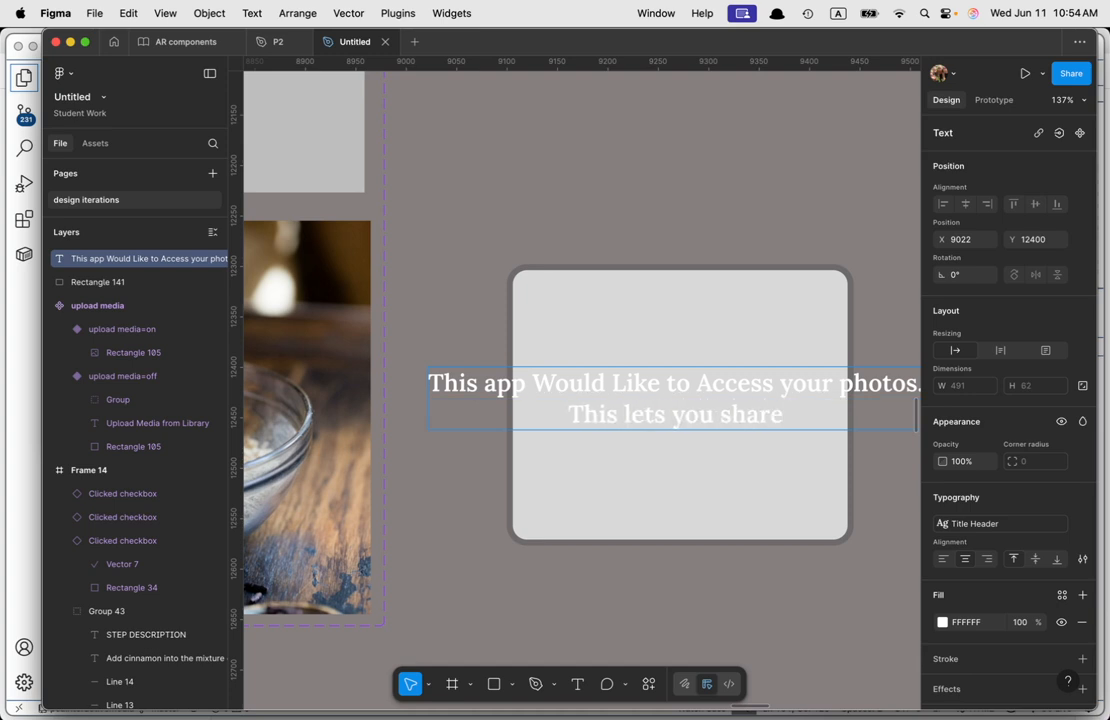
text( photos from y)
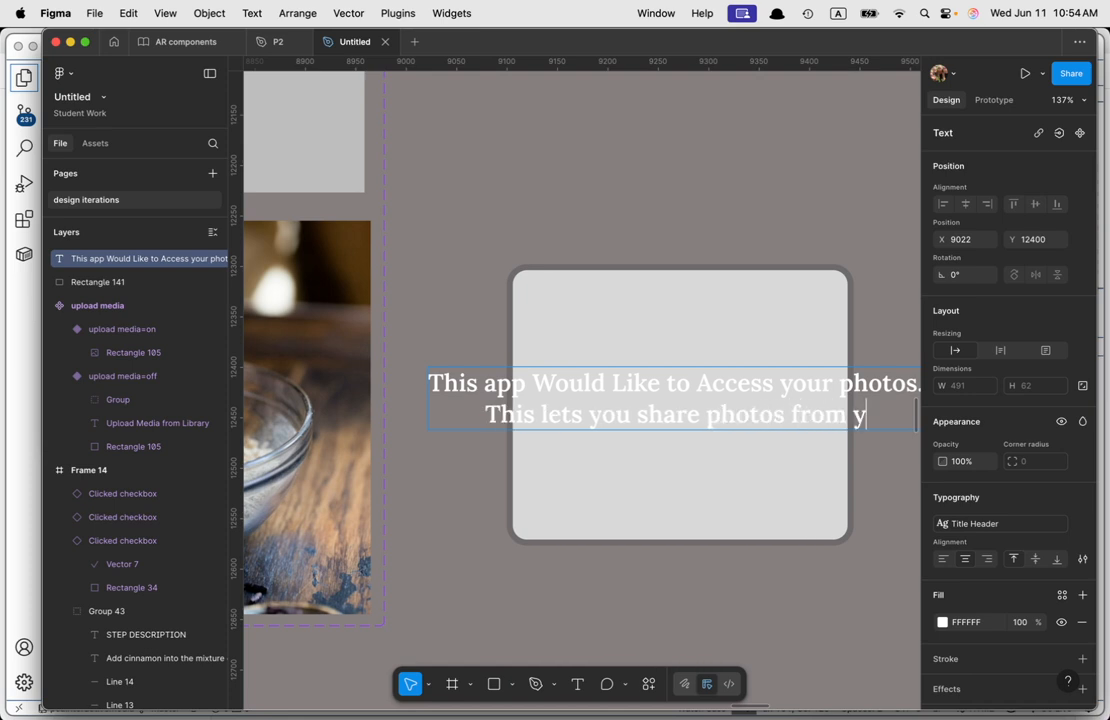
text(our library)
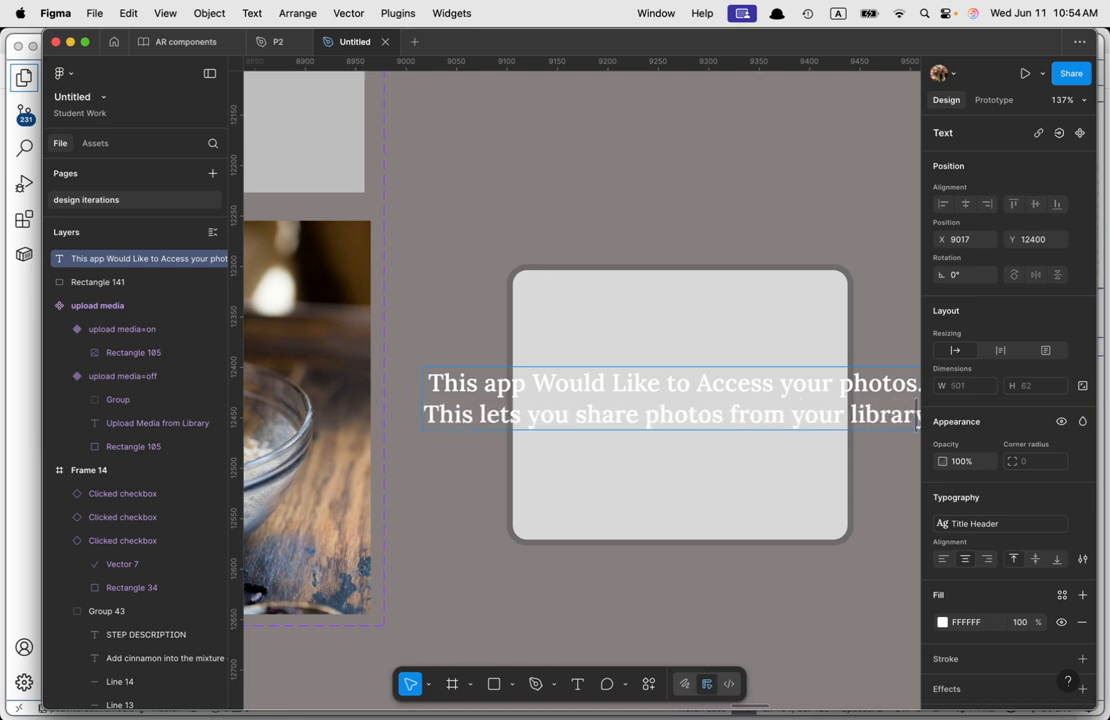
text(.)
key(Return)
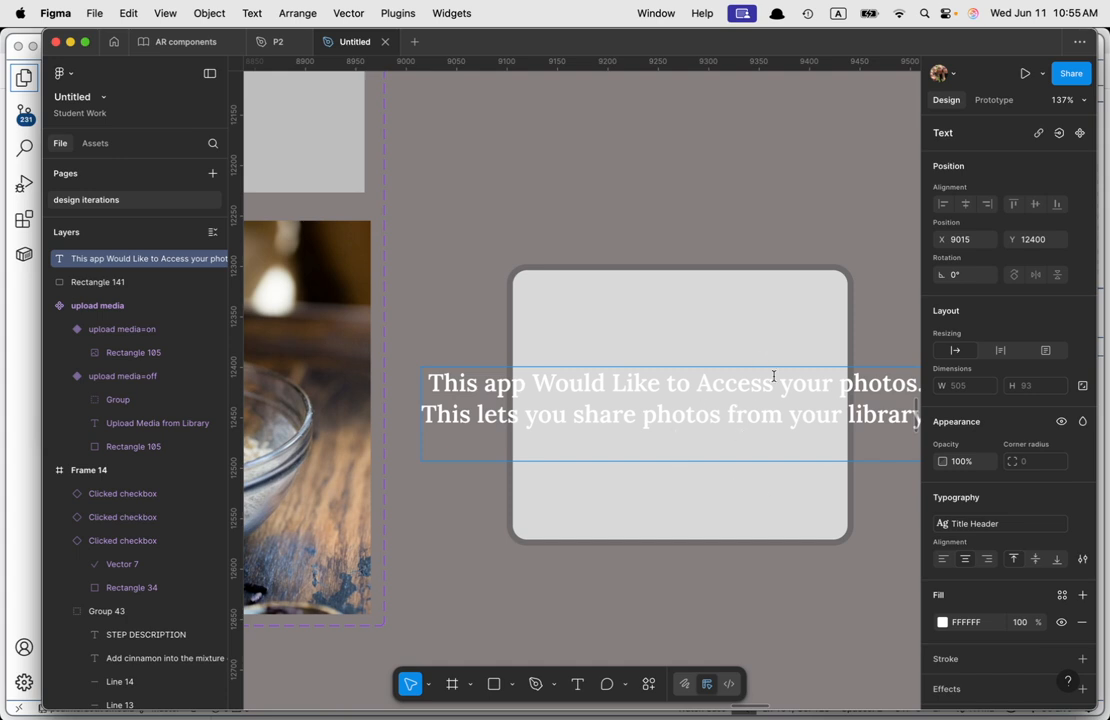
Step: Change the fill of all the permission message text to black, 000000
key(super+a)
scroll(972, 598, down, 2)
click(942, 561)
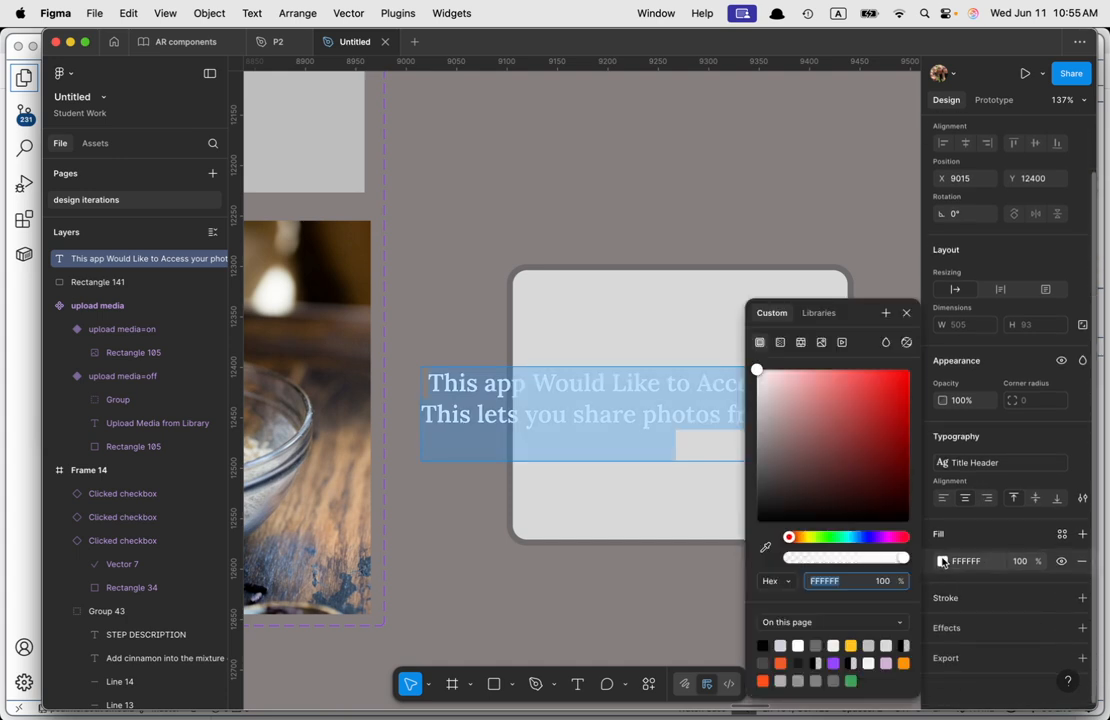
drag(778, 510, 754, 530)
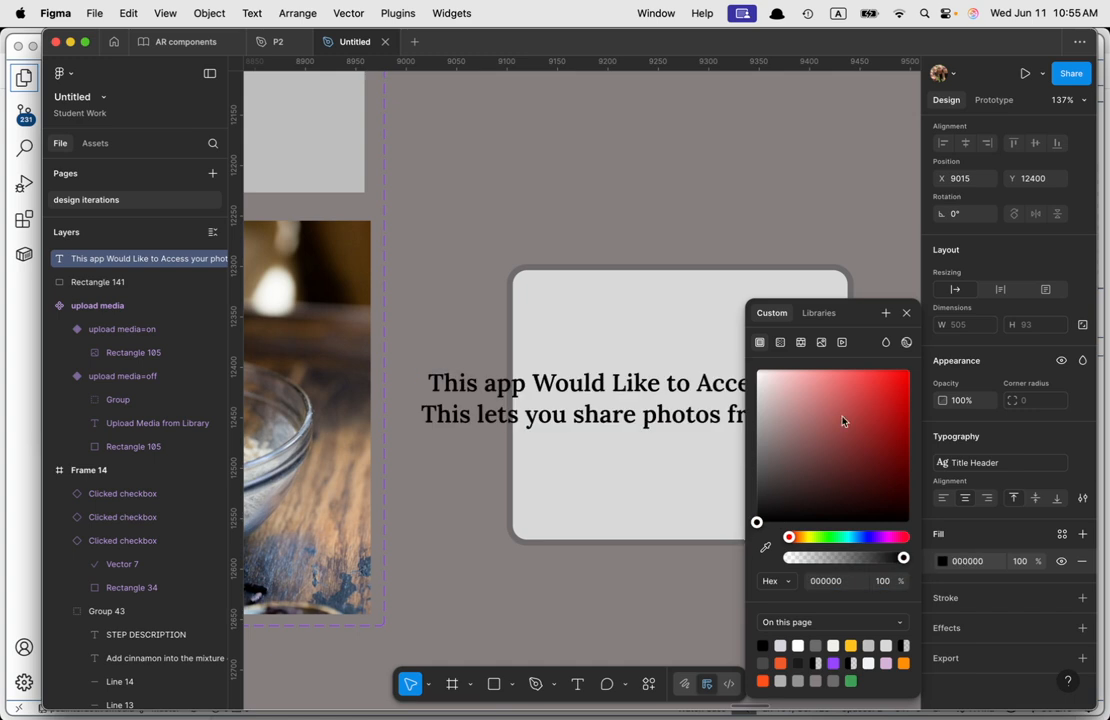
click(906, 313)
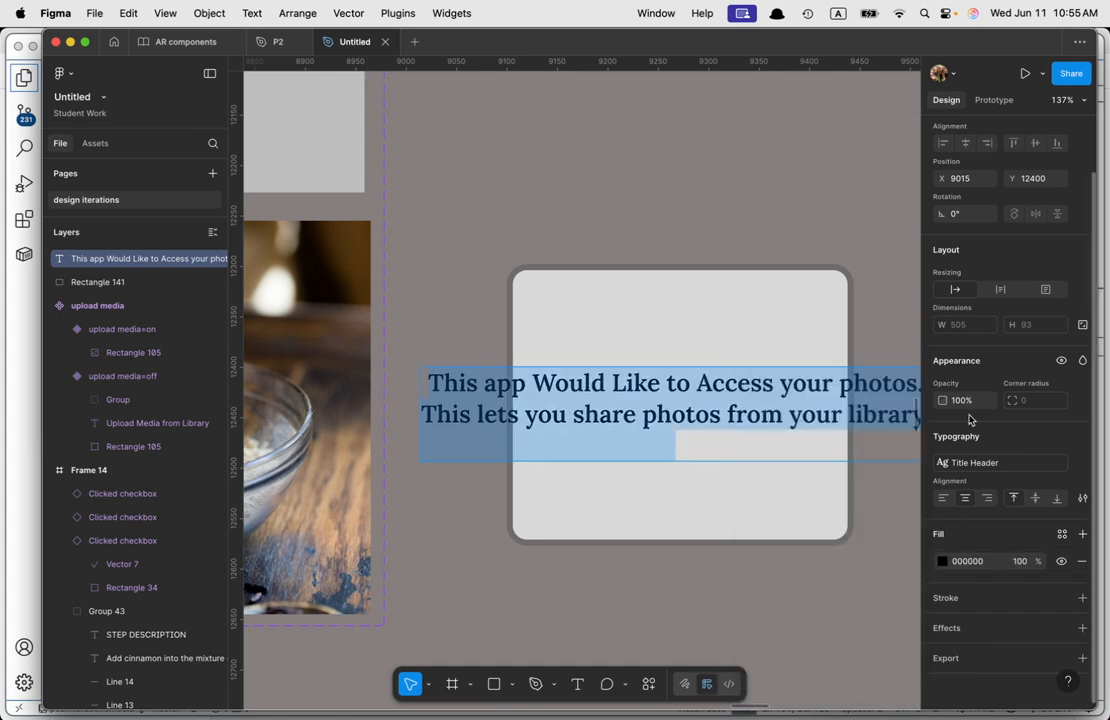
click(1003, 464)
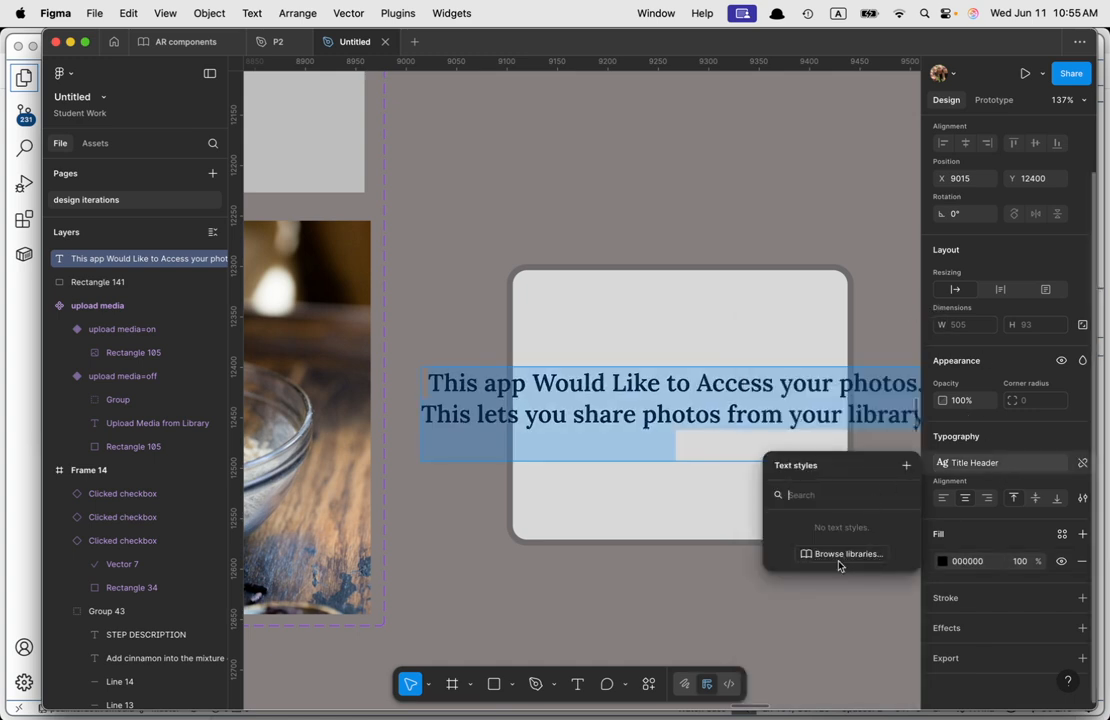
drag(903, 464, 909, 463)
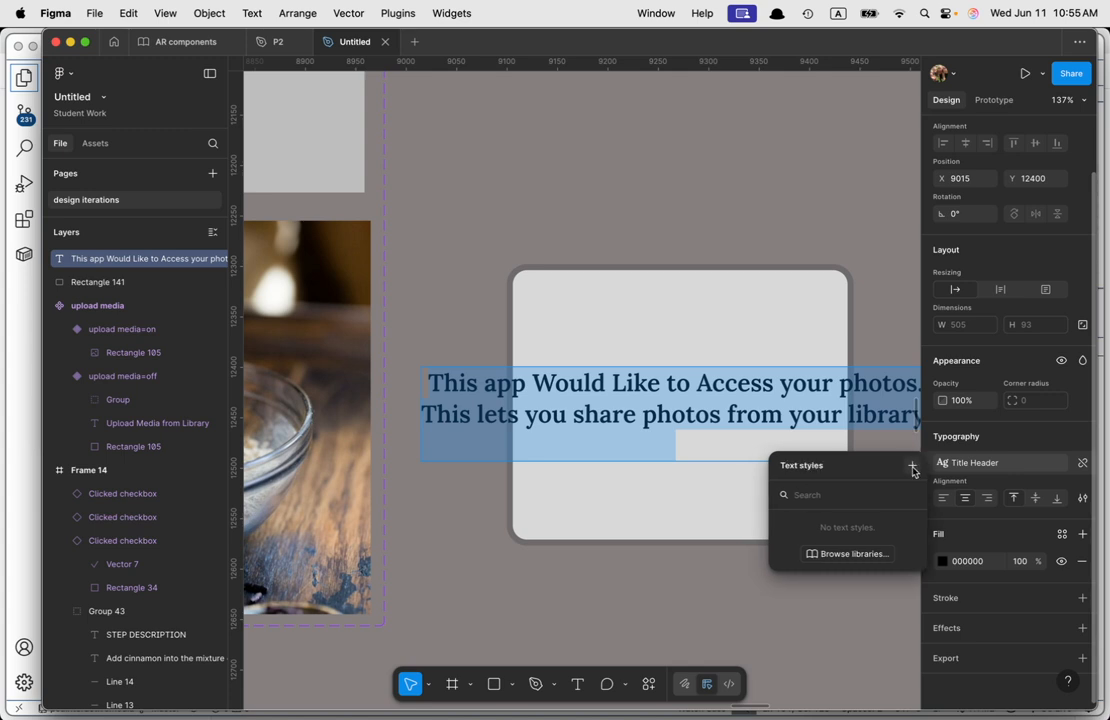
click(912, 467)
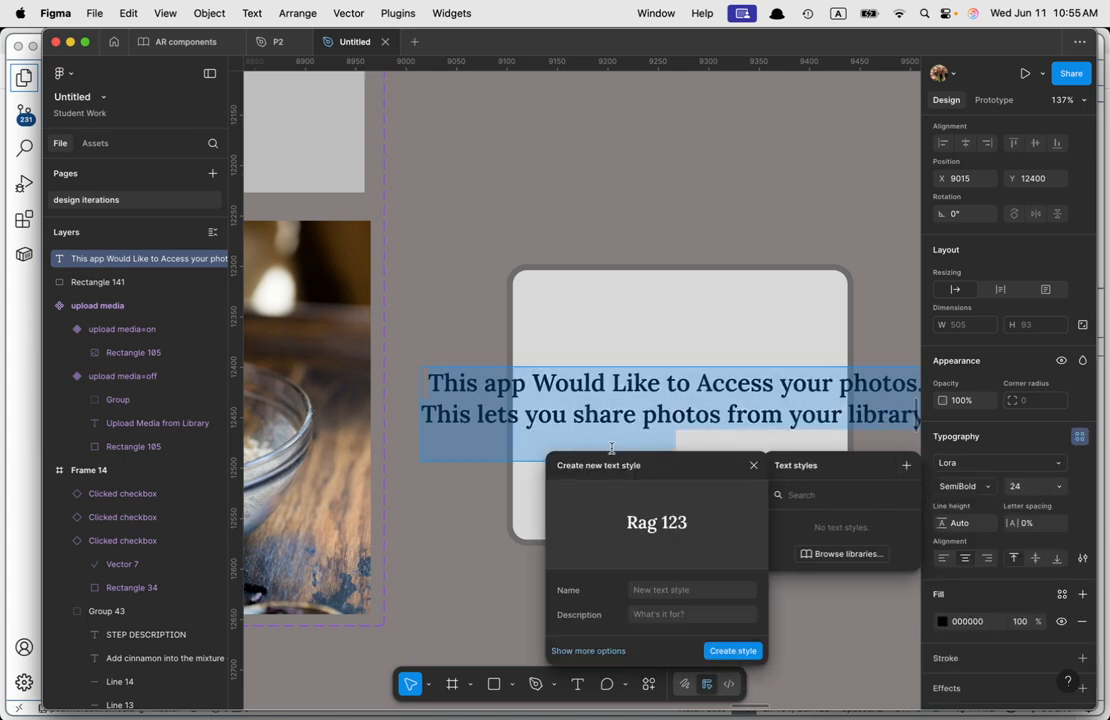
click(754, 466)
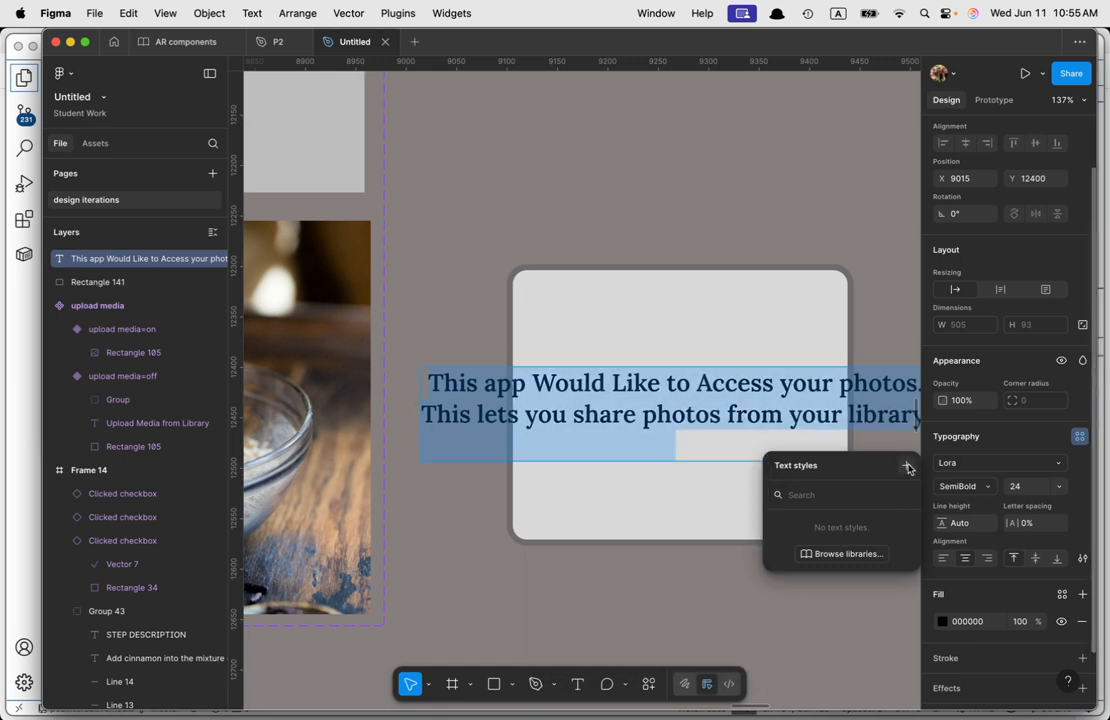
Step: Change the permission message's font to Montserrat, trying Courier and Monaco first
click(978, 466)
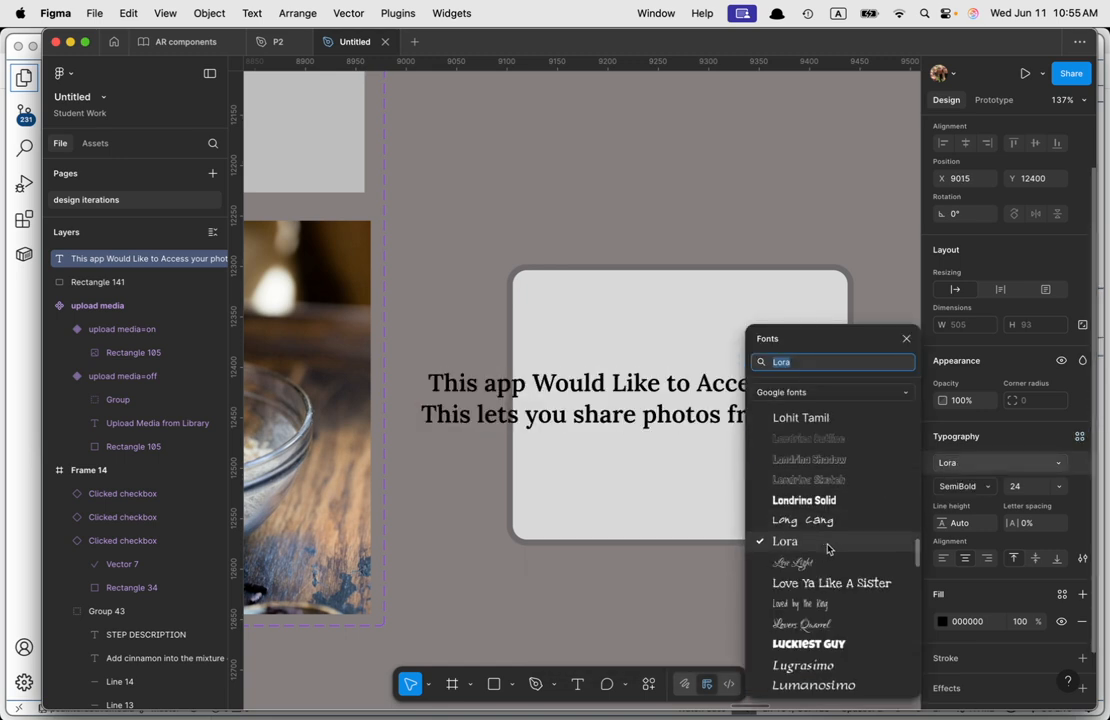
scroll(825, 546, down, 5)
text(courier)
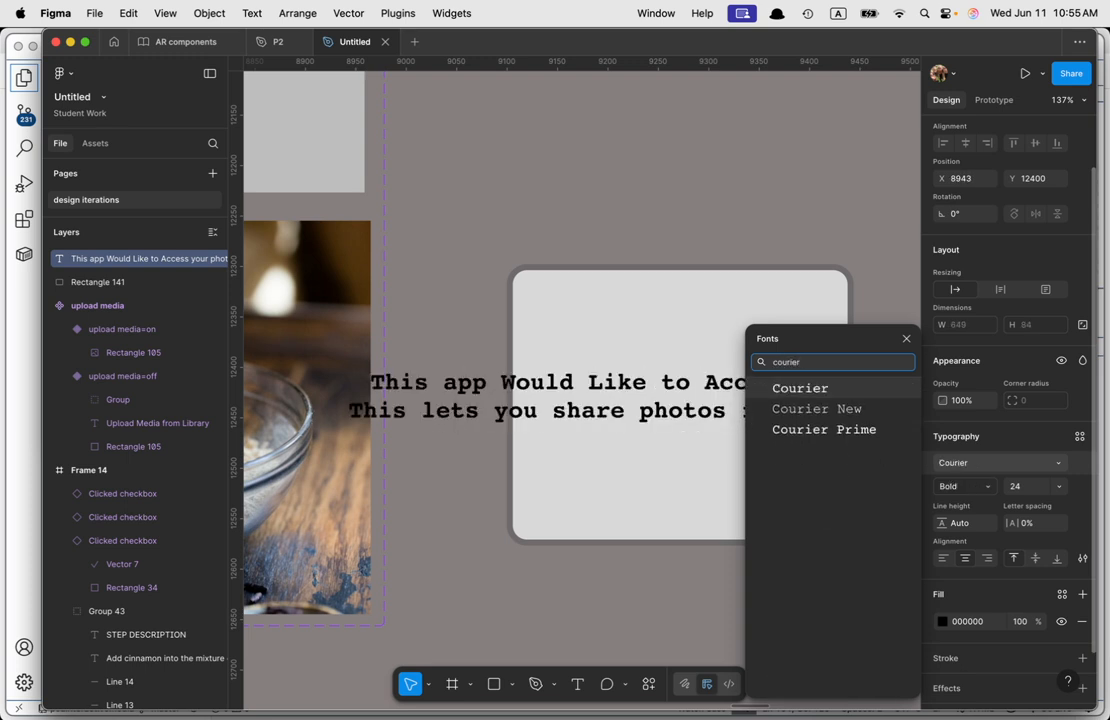
double_click(802, 362)
text(monoca)
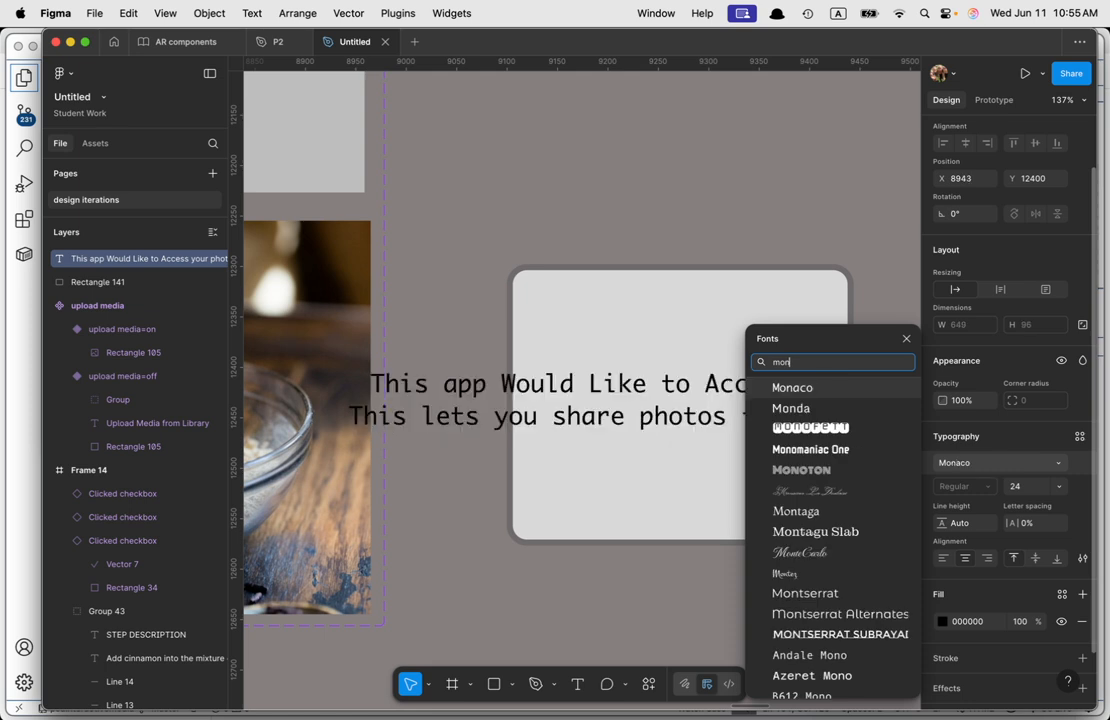
click(805, 360)
double_click(800, 362)
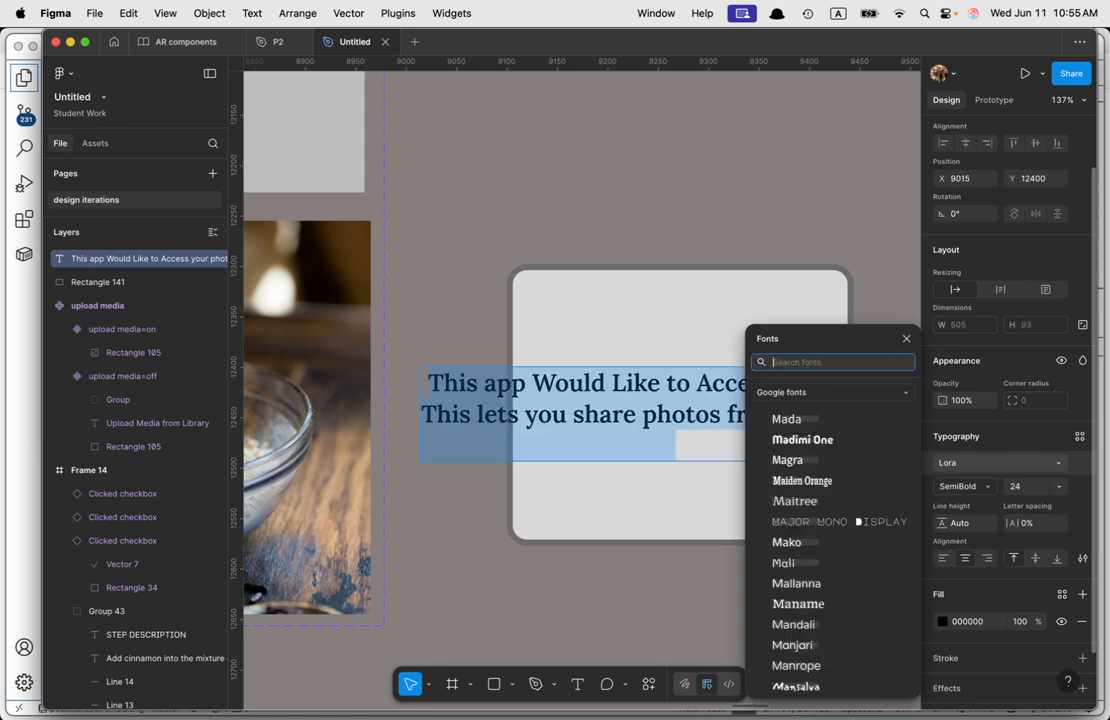
key(BackSpace)
scroll(855, 491, down, 3)
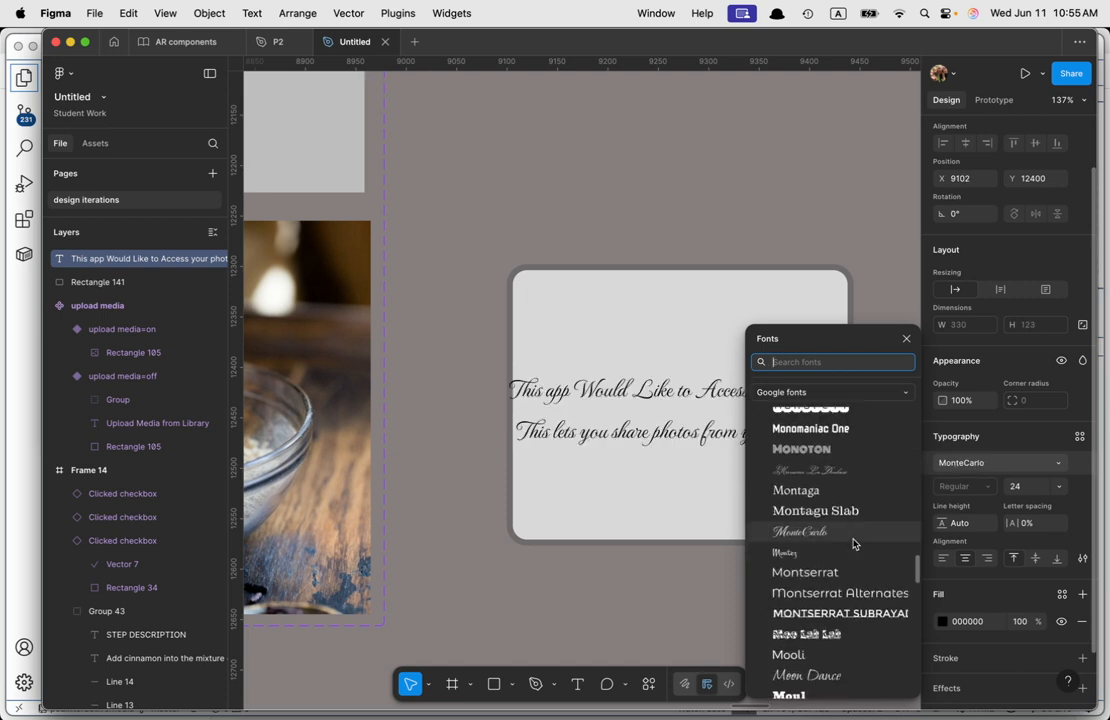
click(843, 570)
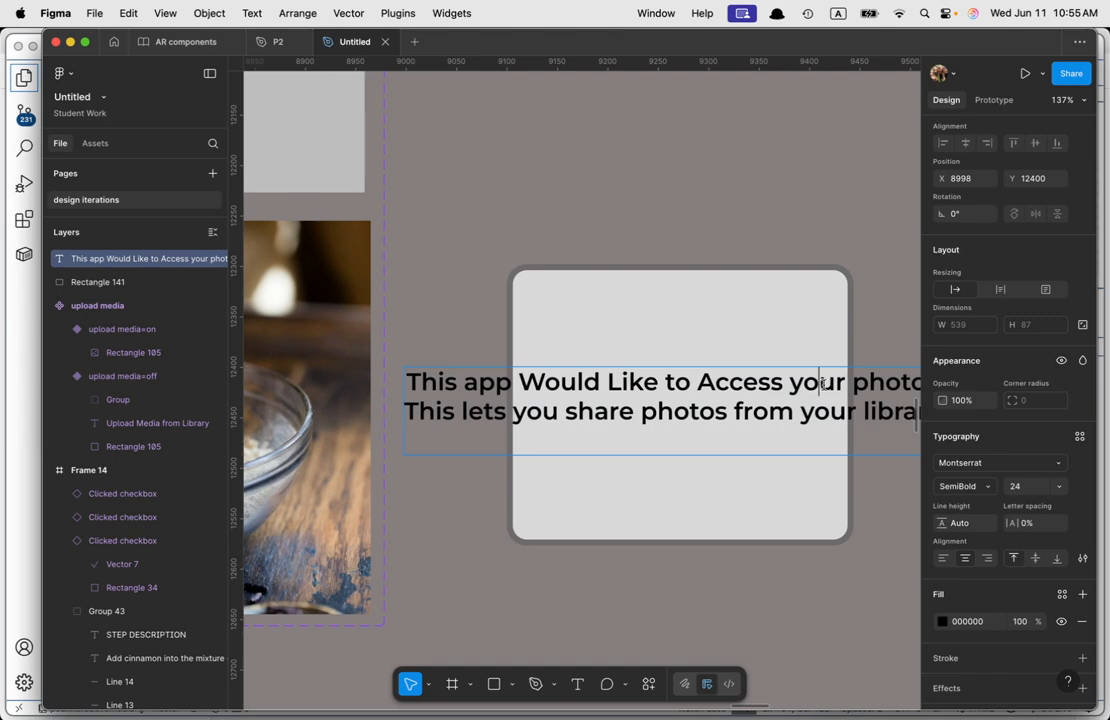
Step: Set the font size of the "This lets you share photos from your library." line to 14
scroll(889, 475, down, 5)
triple_click(838, 447)
click(1017, 486)
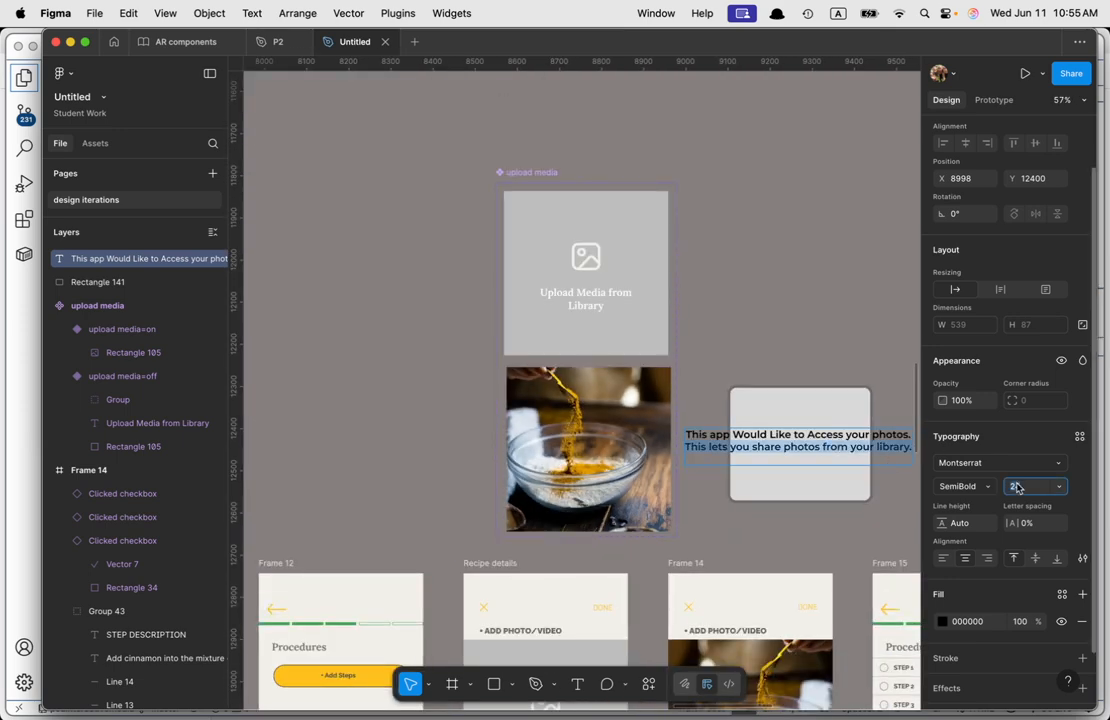
key(Return)
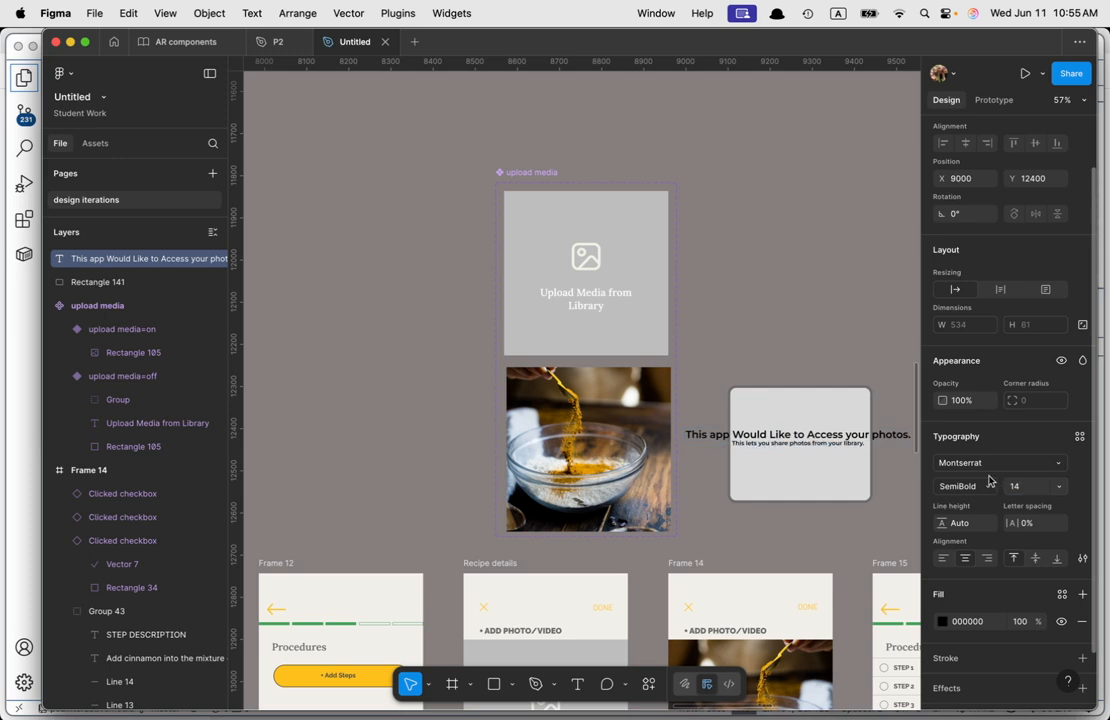
Step: Set the message's first line to font size 18 and resize the text box to about 287 by 95 inside the rounded rectangle
triple_click(790, 434)
click(1015, 487)
text(18)
key(Return)
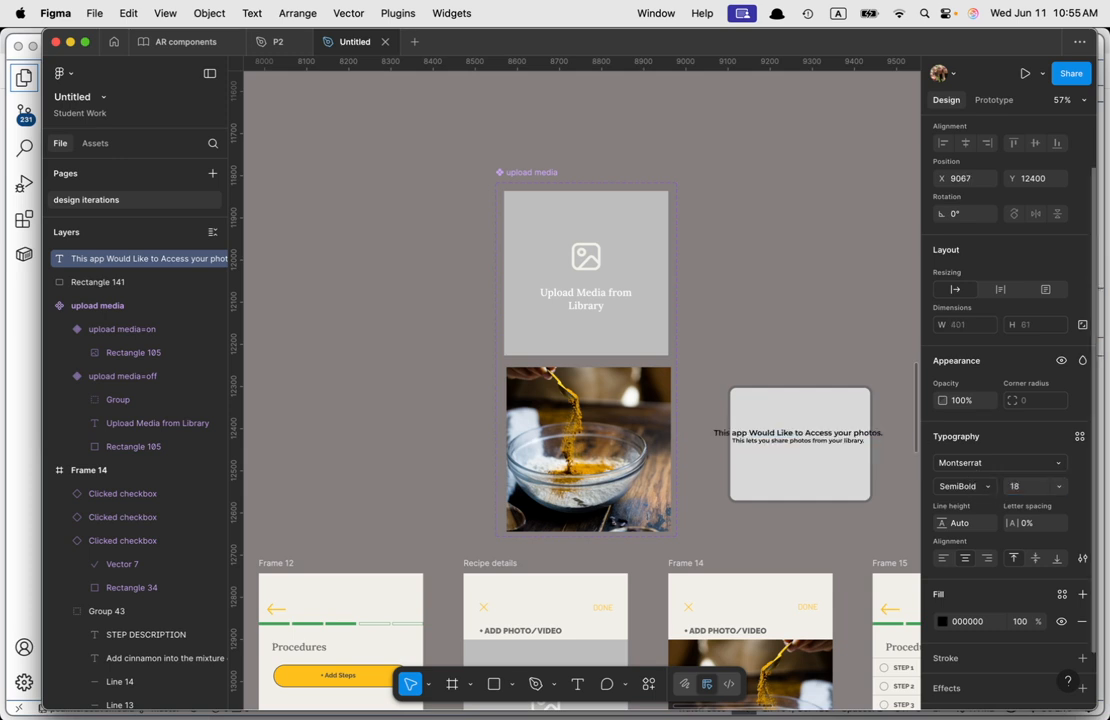
click(825, 344)
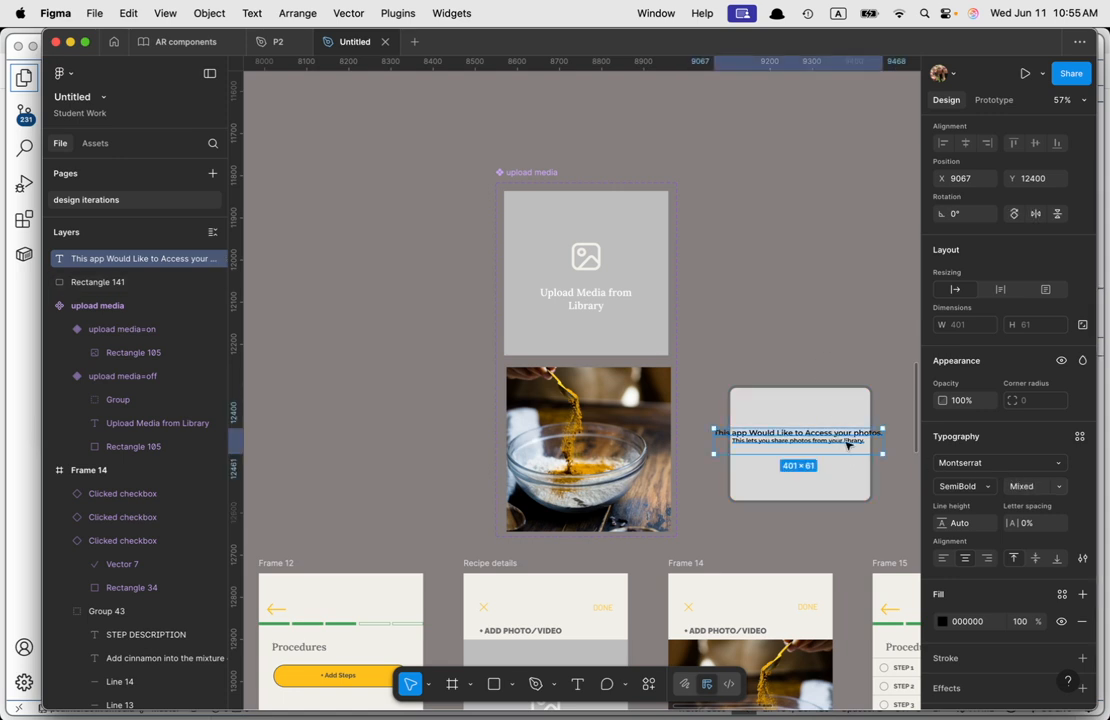
drag(880, 452, 858, 460)
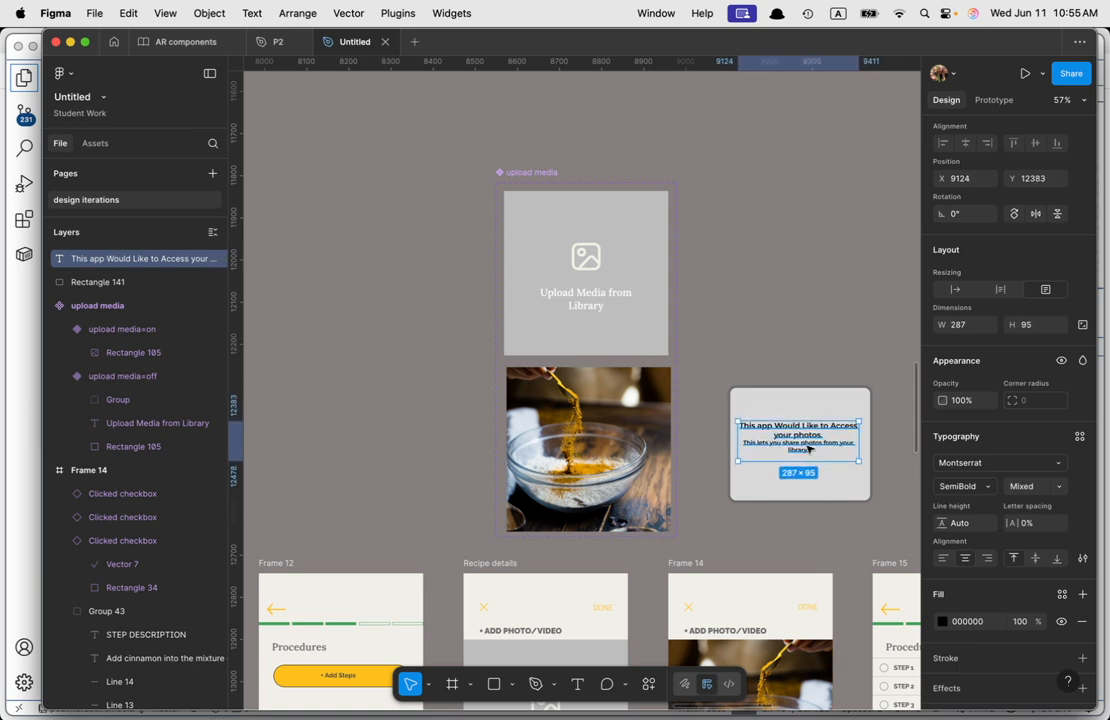
Step: Set the message's first line to Bold and its "This lets you share photos" line to Regular weight
scroll(800, 441, up, 5)
triple_click(771, 415)
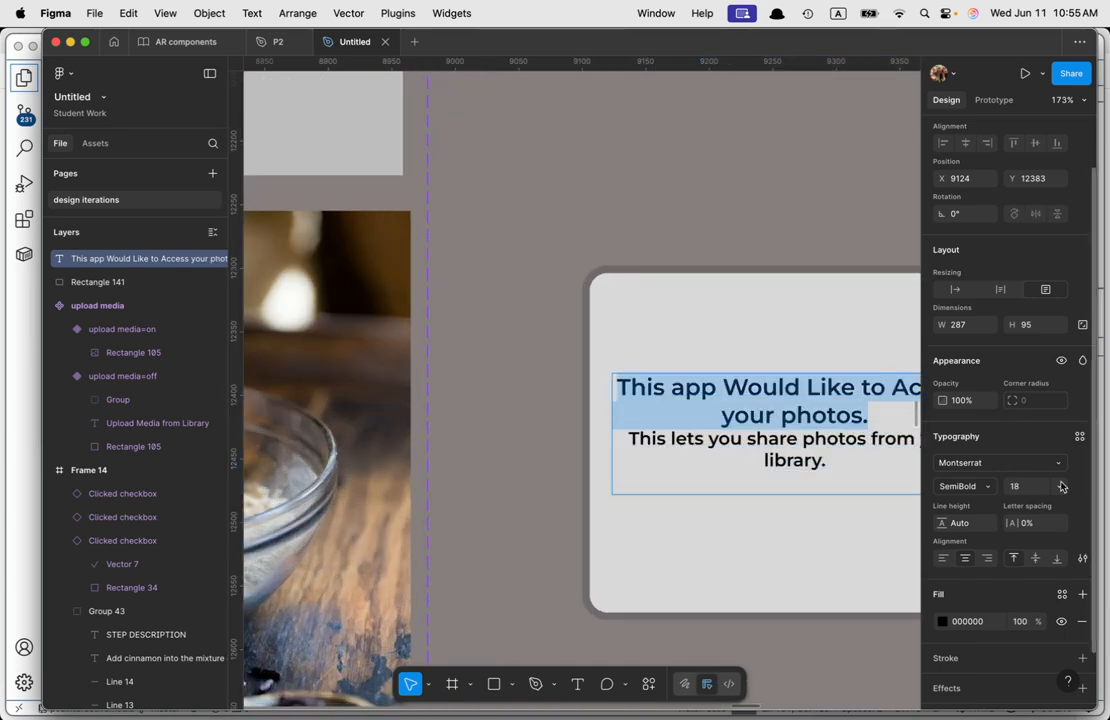
click(986, 487)
click(979, 504)
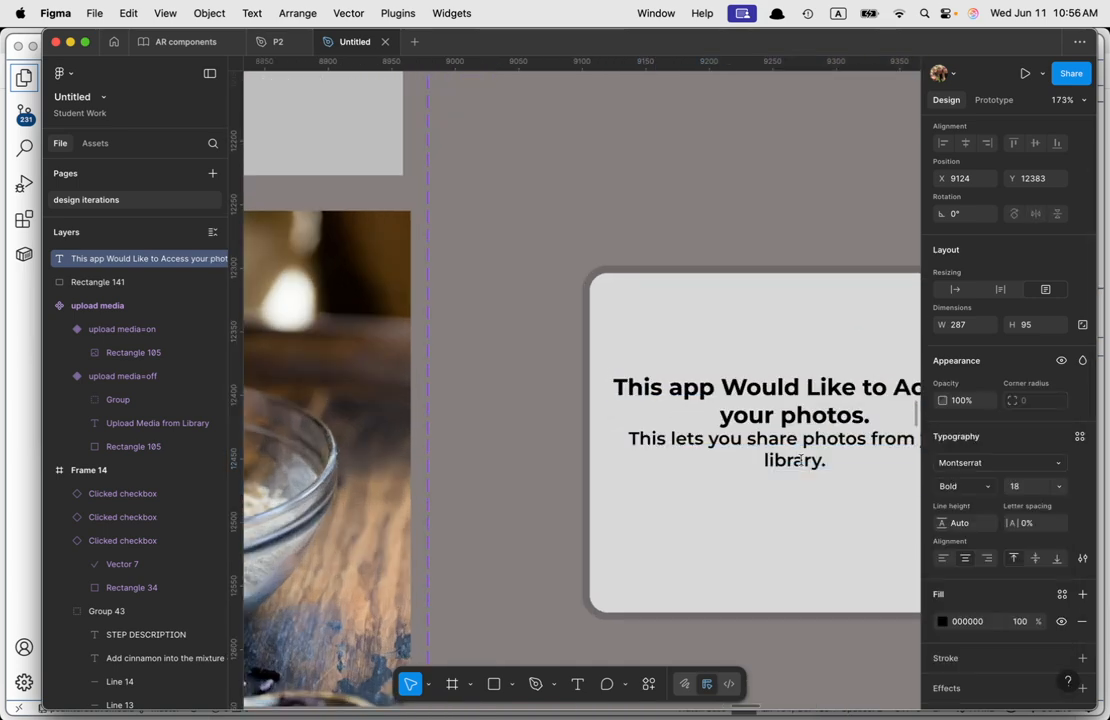
triple_click(776, 458)
click(982, 487)
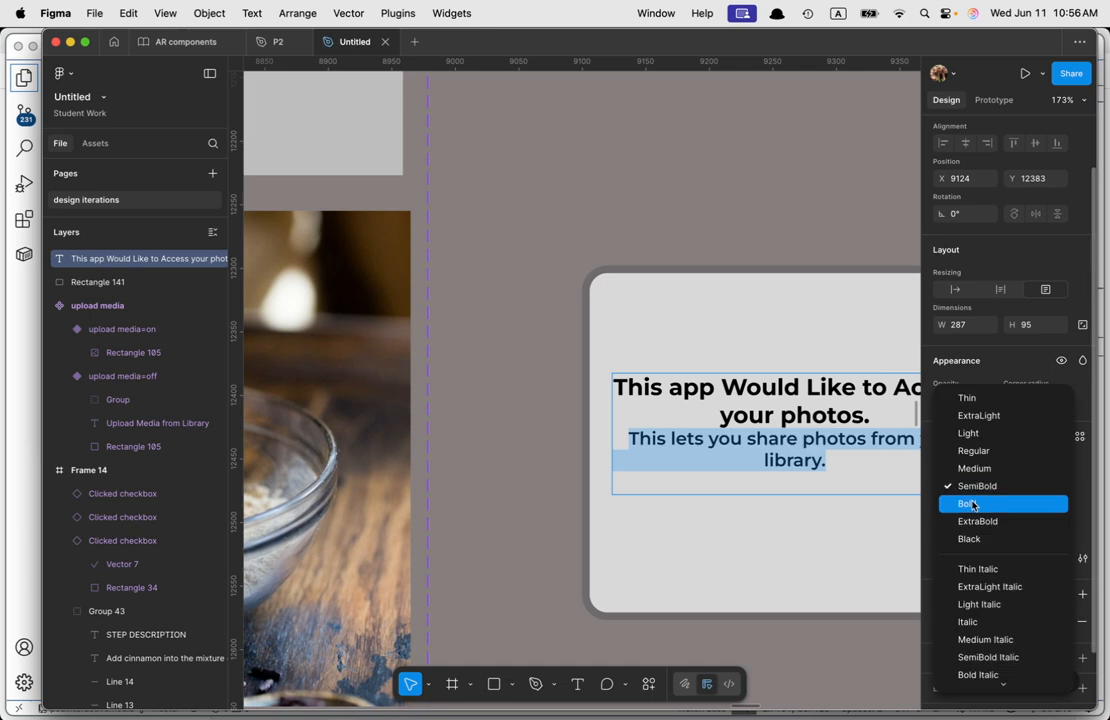
click(955, 451)
key(Escape)
Step: Narrow the message text box to about 264 wide and move it up, centered horizontally in the rounded rectangle
scroll(855, 495, down, 3)
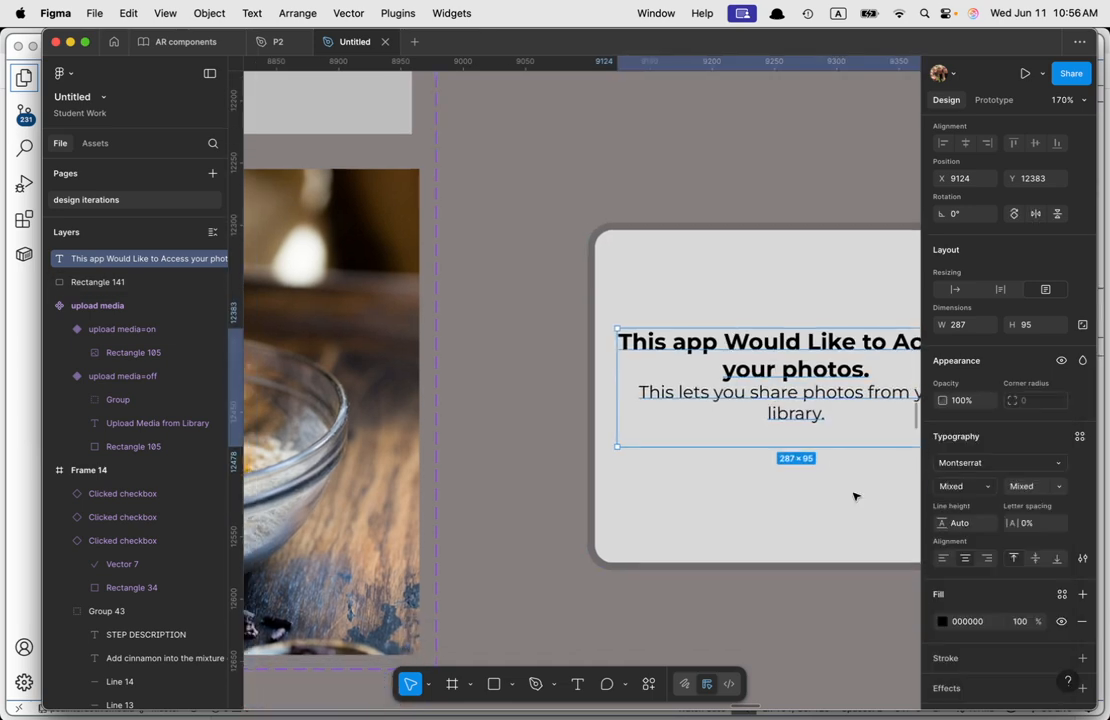
scroll(716, 538, right, 3)
scroll(716, 538, down, 1)
click(644, 451)
click(731, 585)
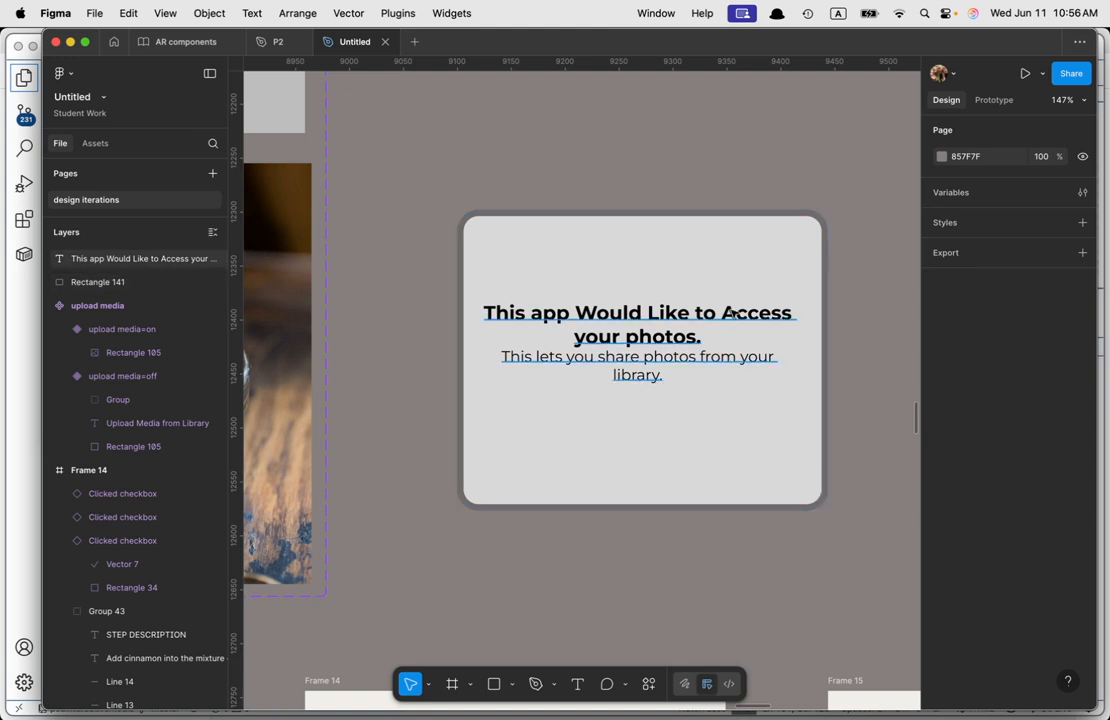
click(665, 316)
drag(772, 332, 766, 331)
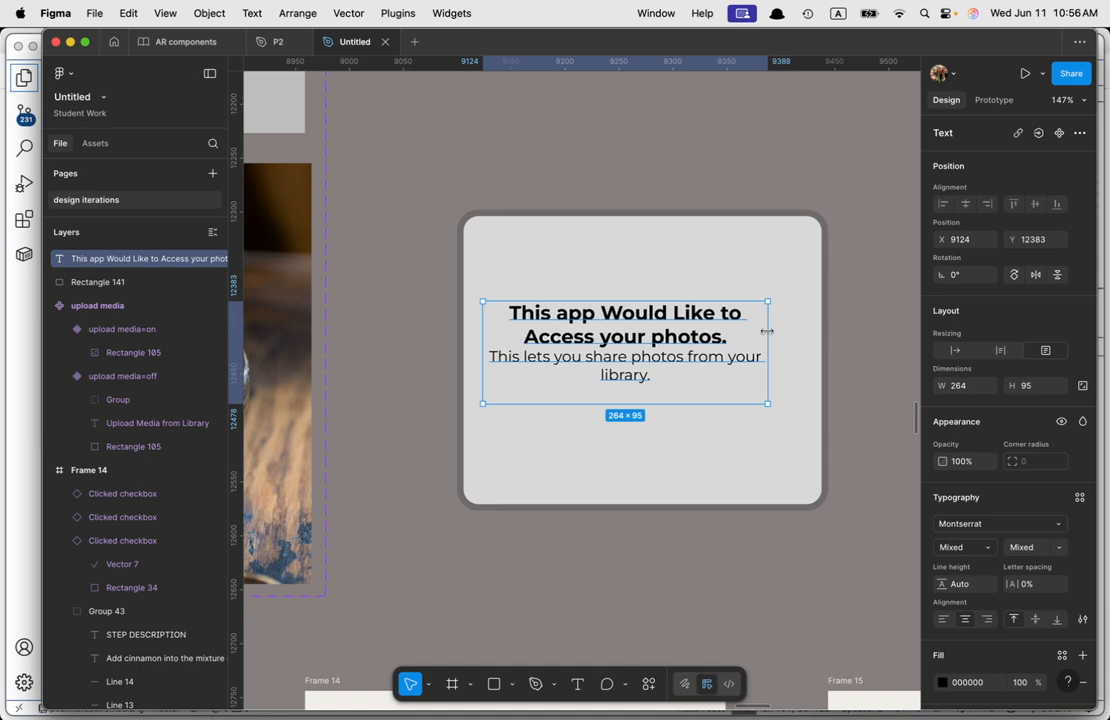
drag(688, 333, 687, 305)
click(709, 449)
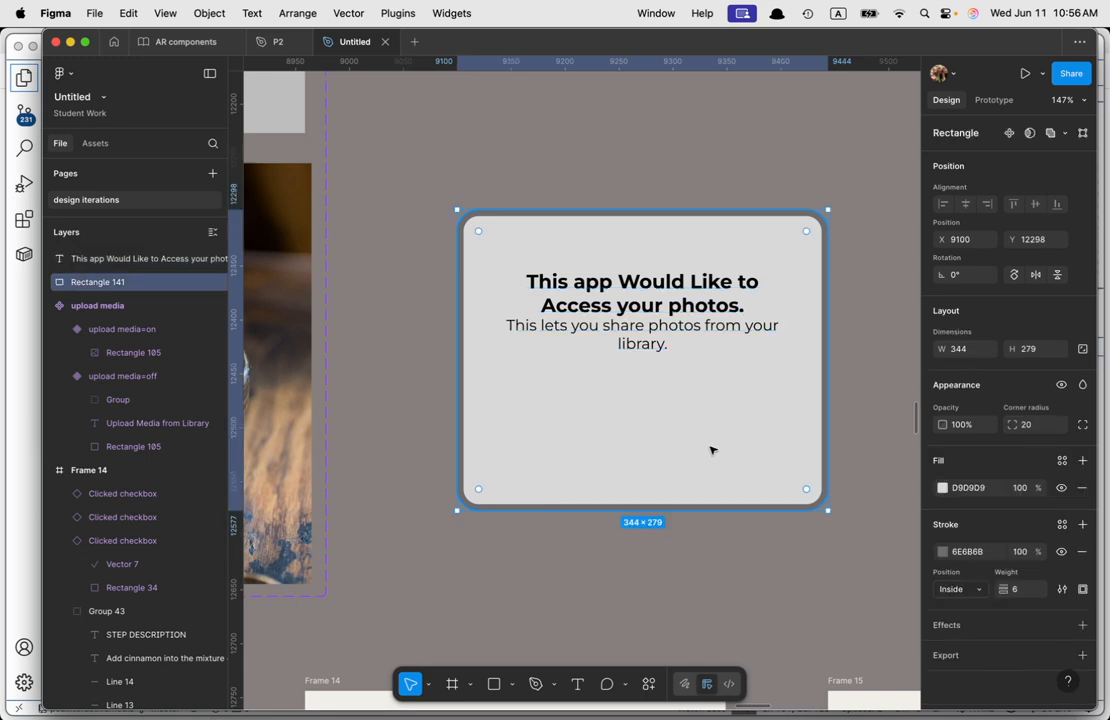
key(r)
mouse_move(515, 425)
mouse_down()
mouse_move(649, 466)
mouse_move(634, 467)
mouse_up()
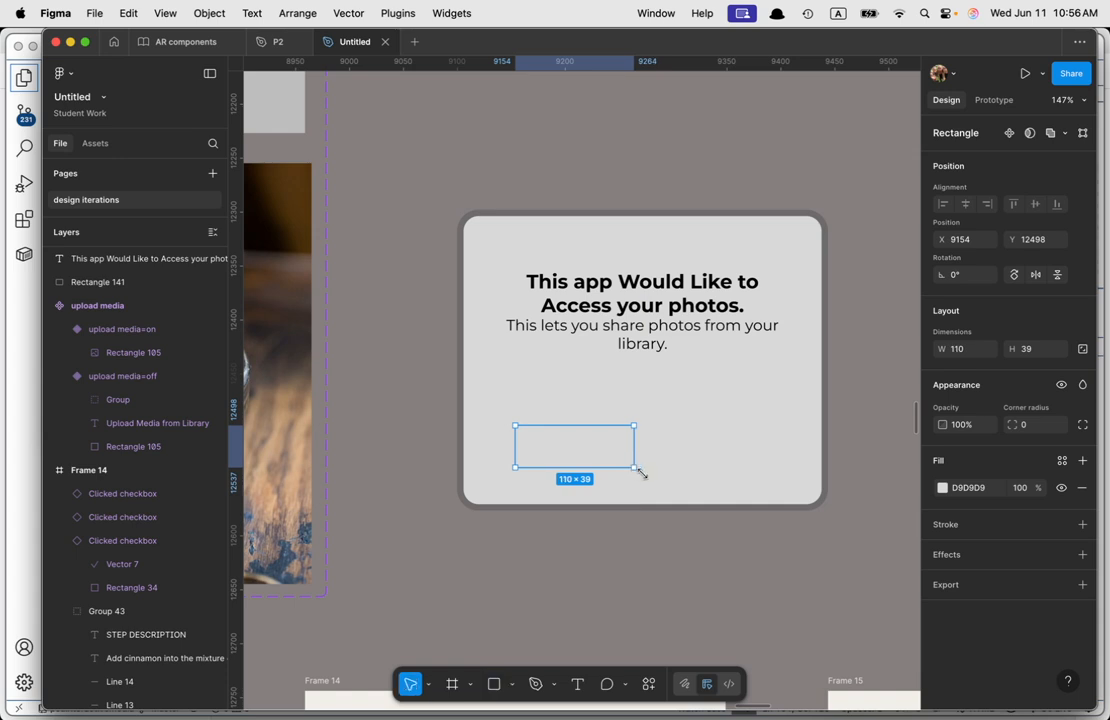
click(957, 524)
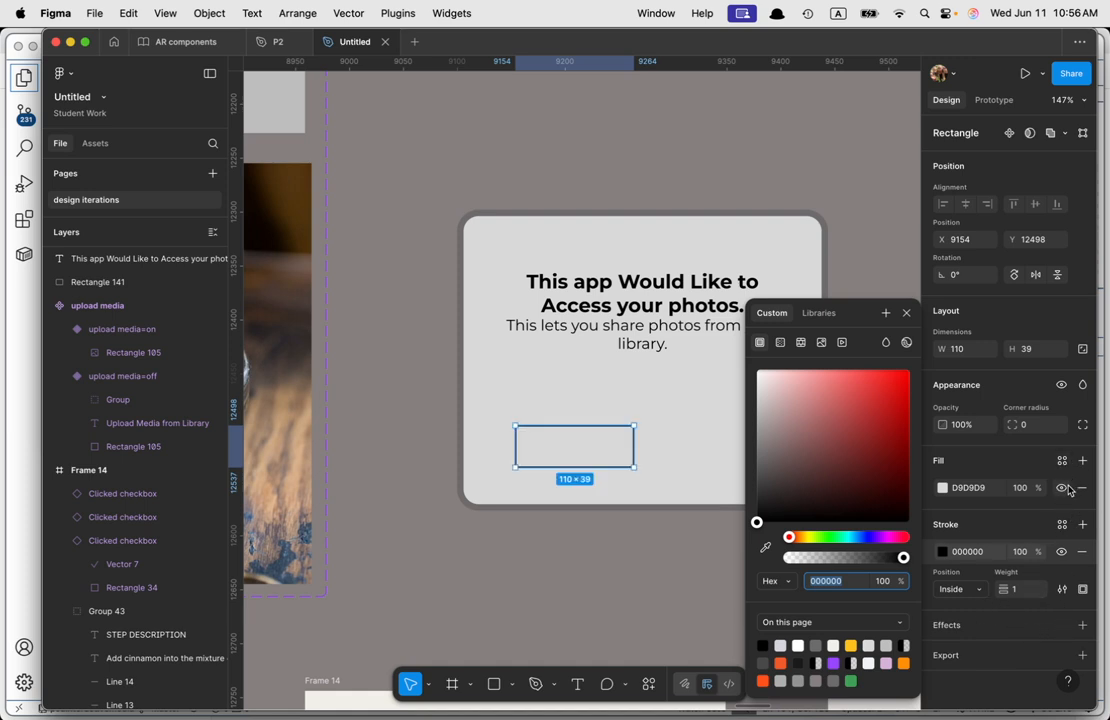
click(1025, 424)
text(2)
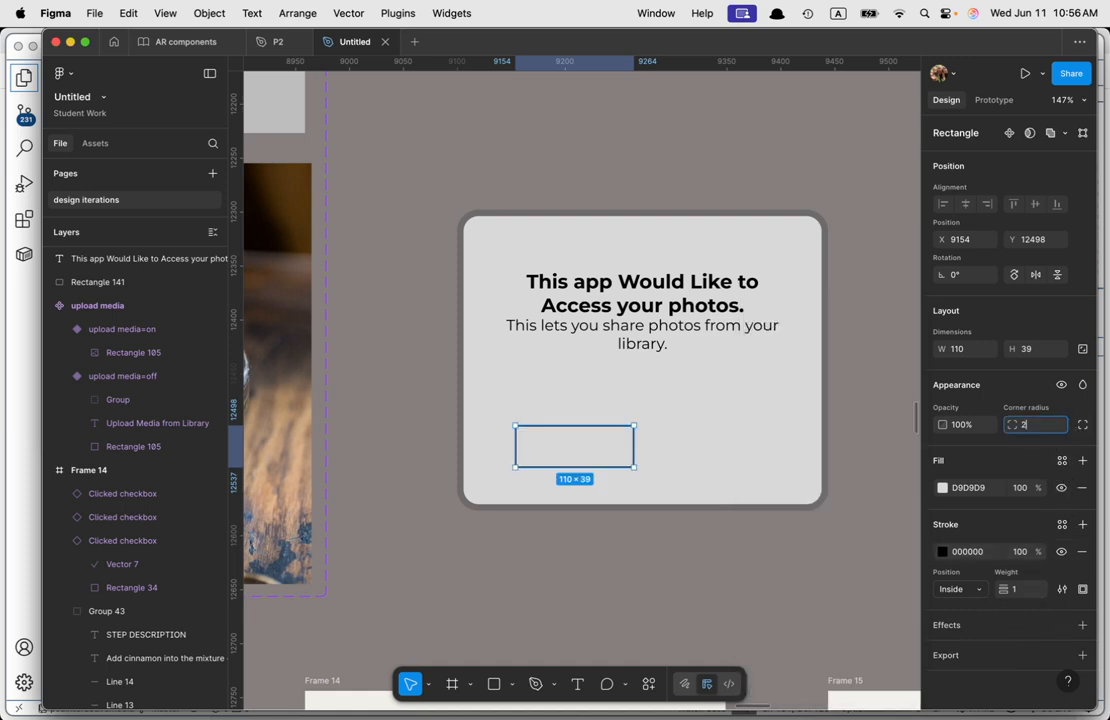
text(0)
key(Return)
click(1030, 428)
text(12)
key(Return)
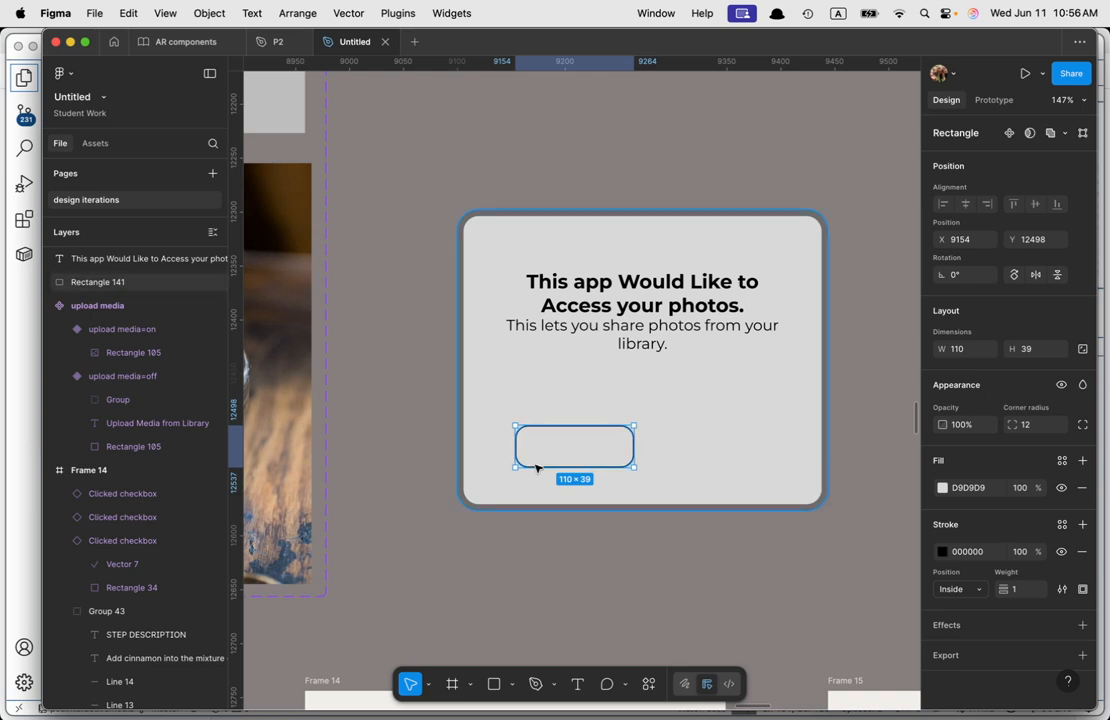
key(Delete)
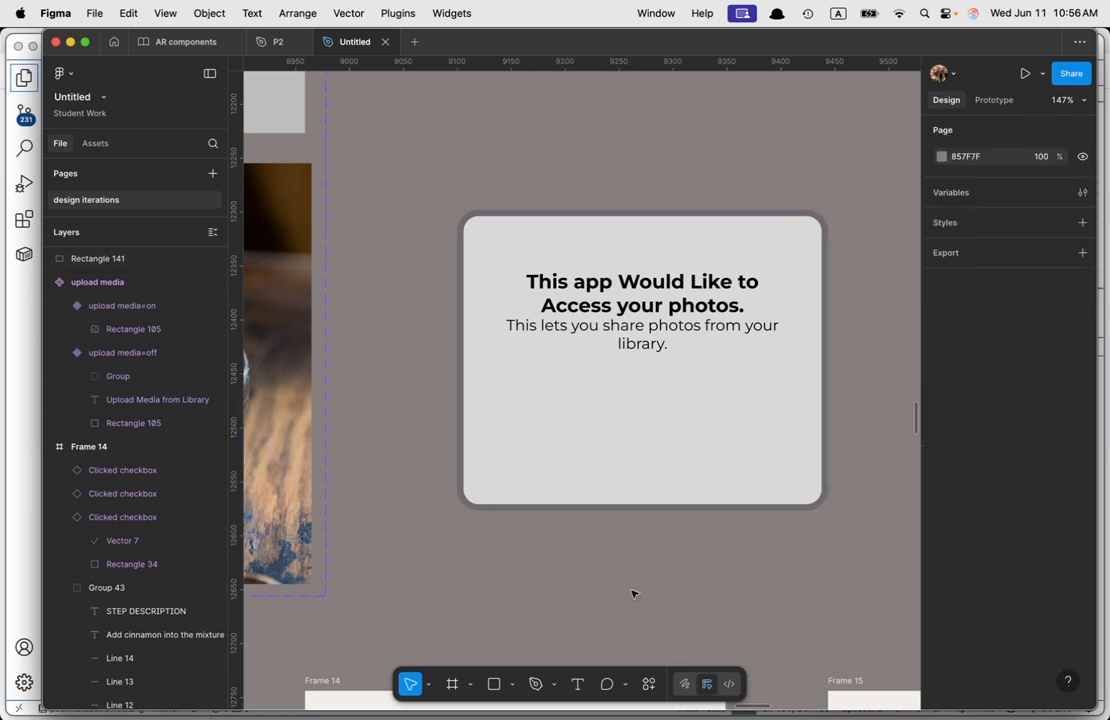
Step: Add a text layer reading "Don't Allow" near the lower left corner of the rounded rectangle
key(t)
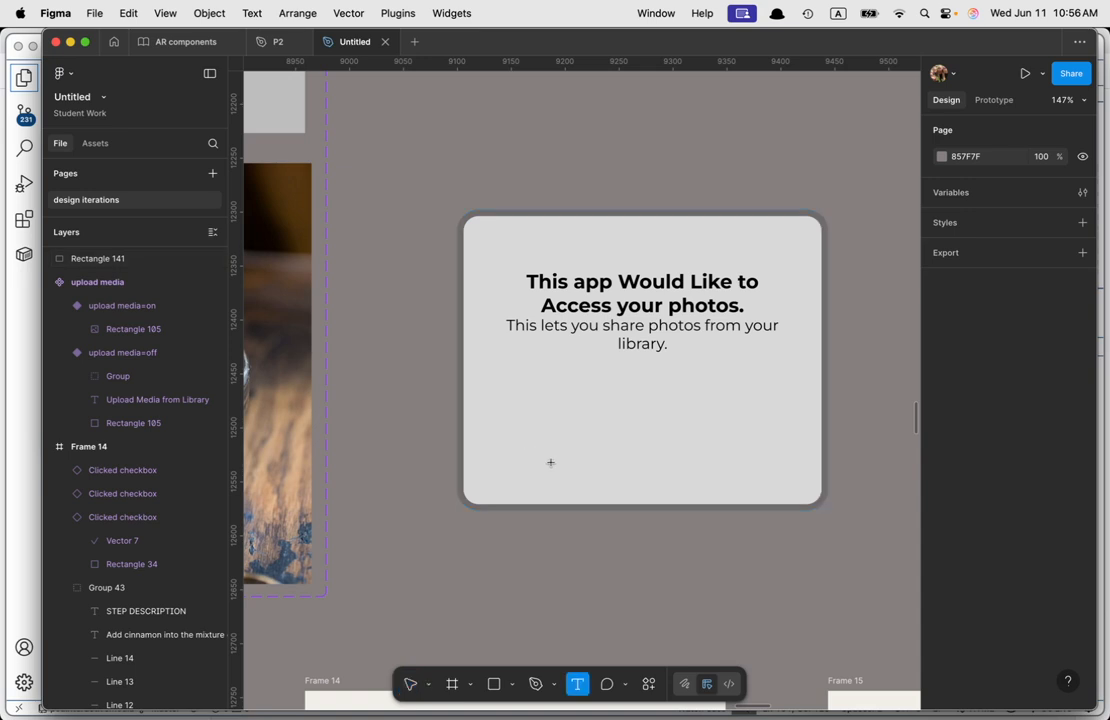
click(540, 468)
text(Don)
key(Escape)
text('t Allow)
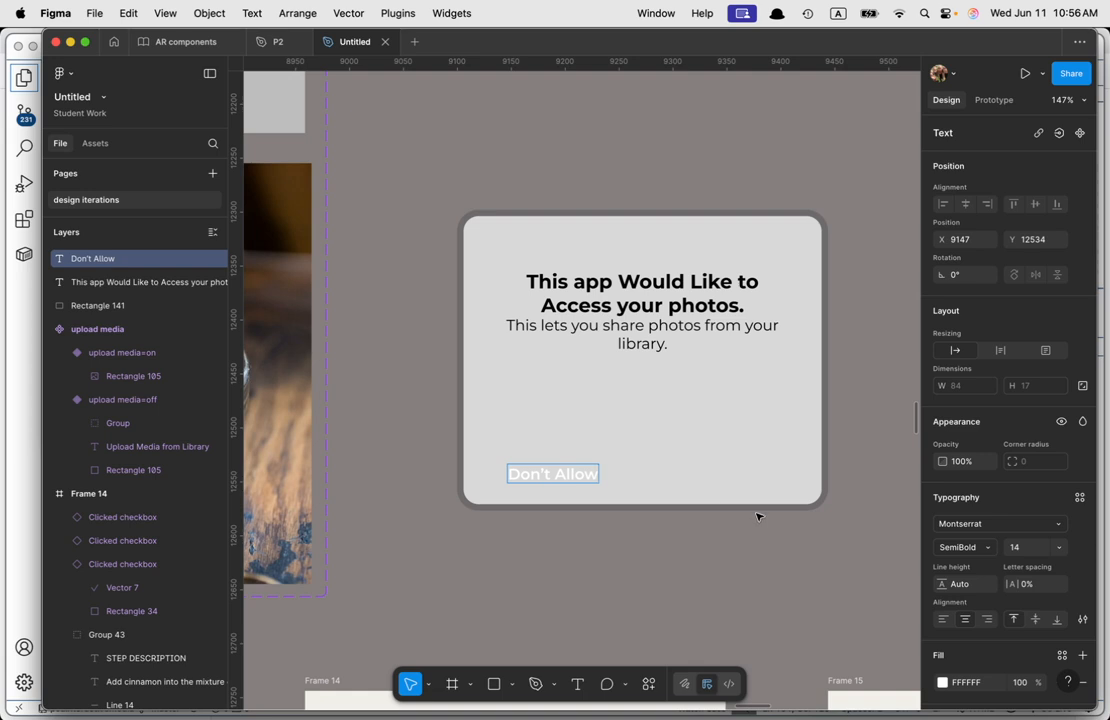
key(Escape)
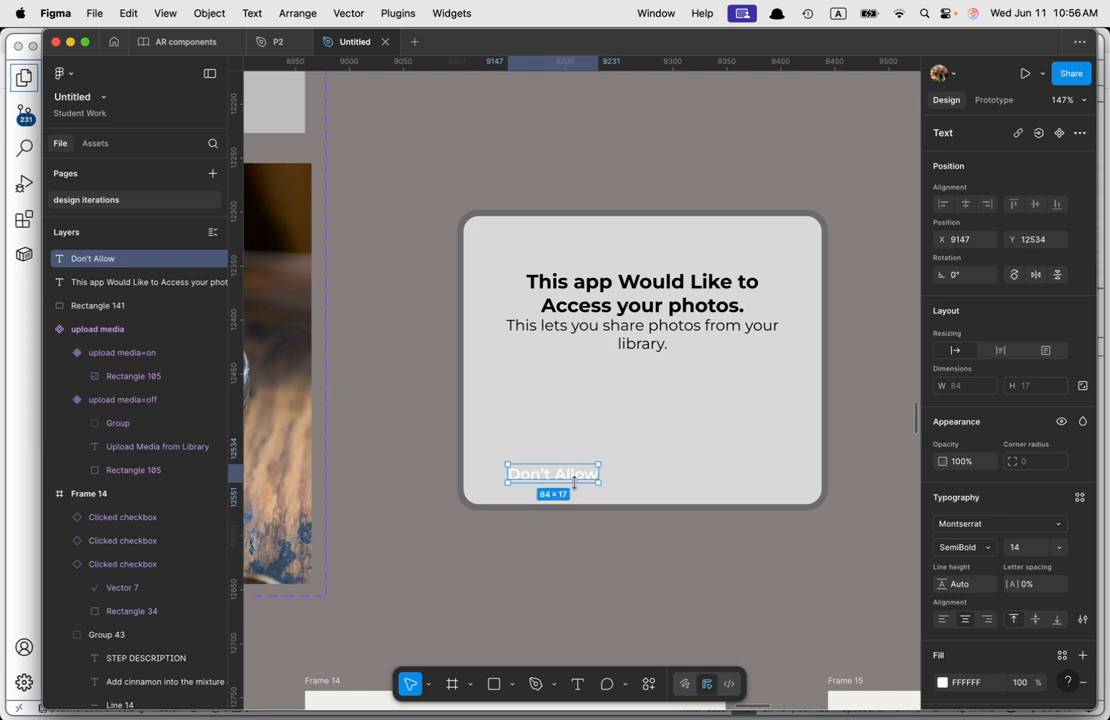
Step: Set the "Don't Allow" text to Regular weight and change its fill to blue, 1457F3
click(979, 548)
click(965, 510)
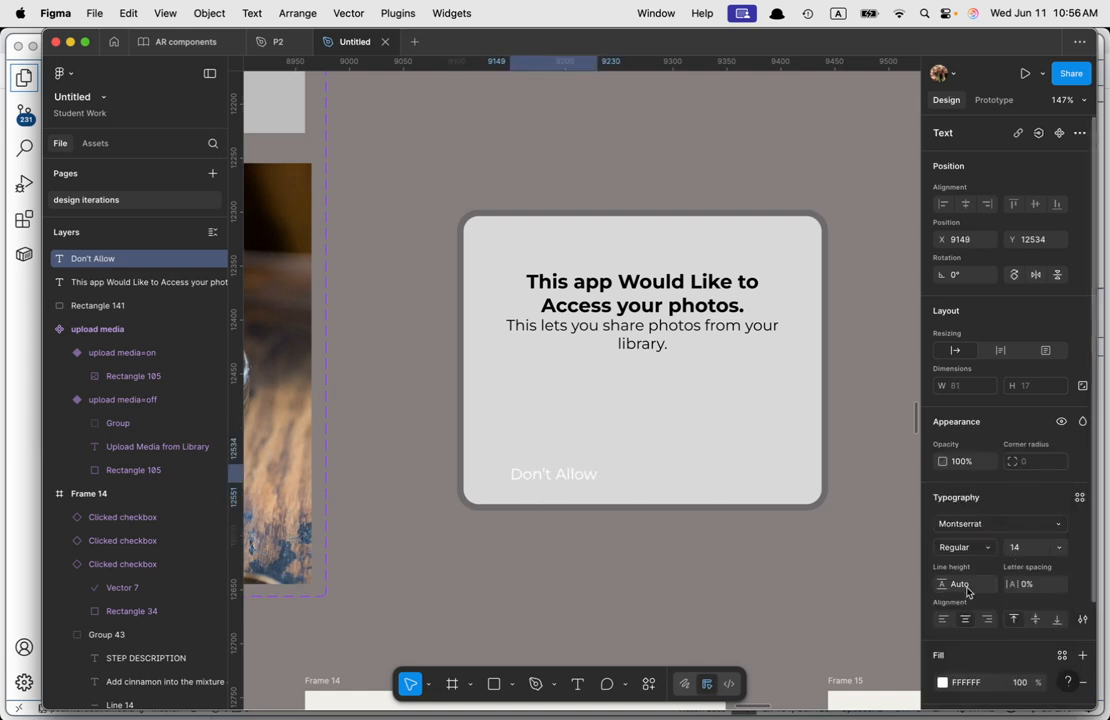
scroll(960, 630, down, 1)
click(943, 656)
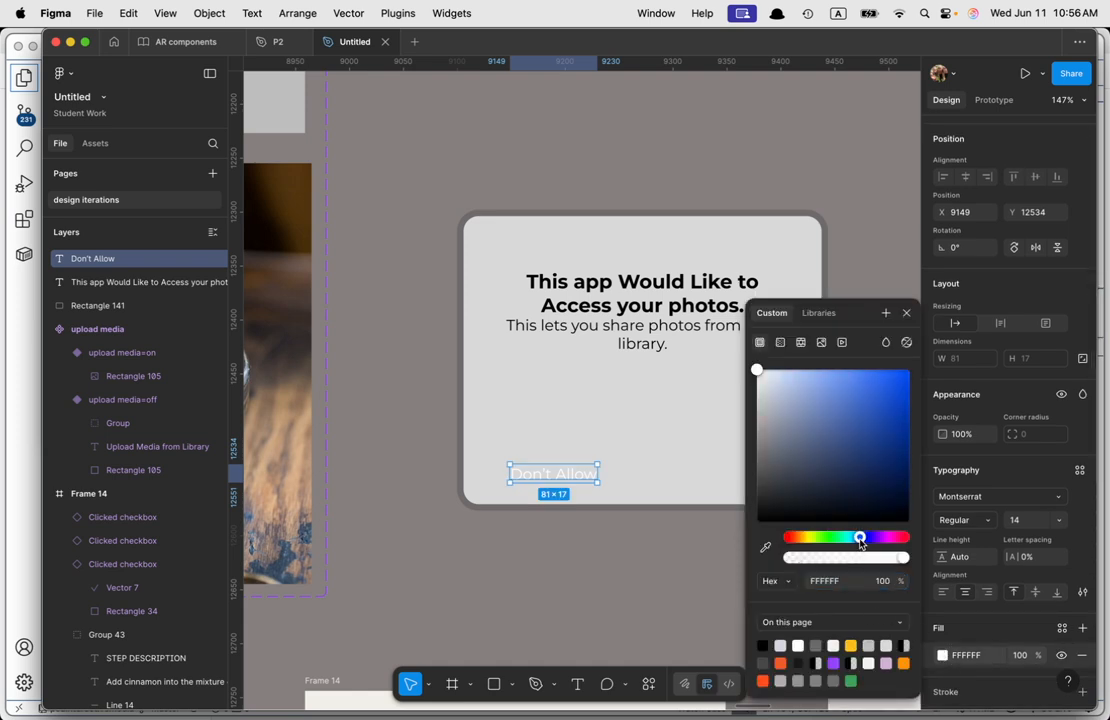
drag(801, 421, 897, 377)
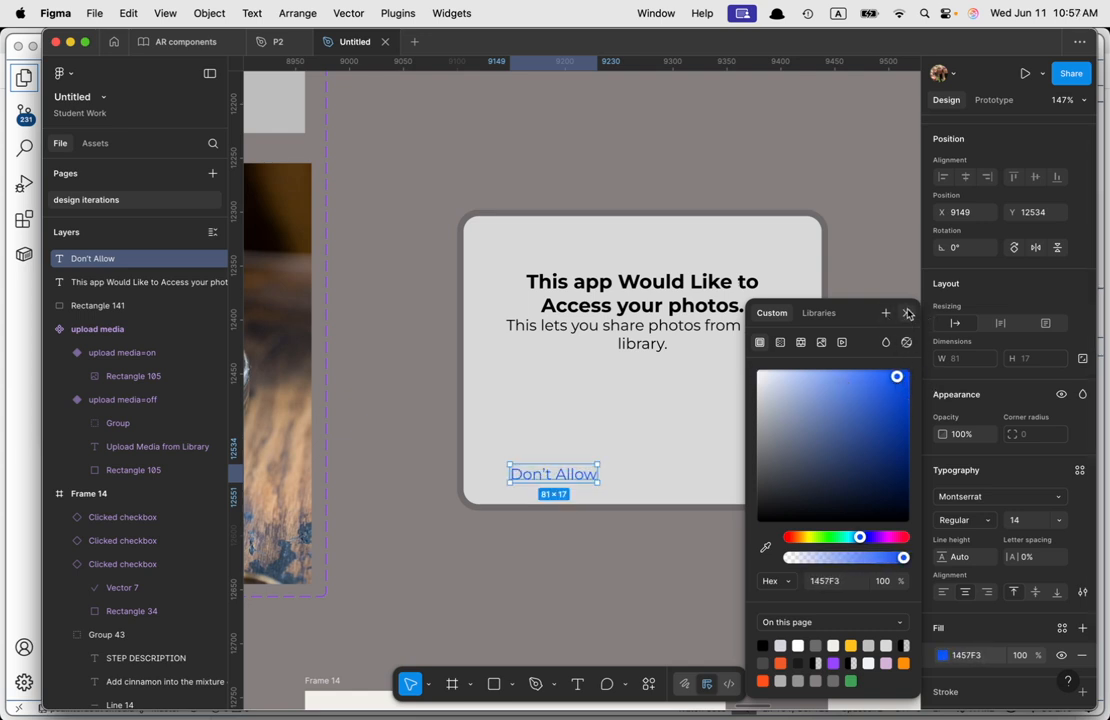
Step: Set the "Don't Allow" text to Medium weight and wrap it in an auto layout frame
click(961, 520)
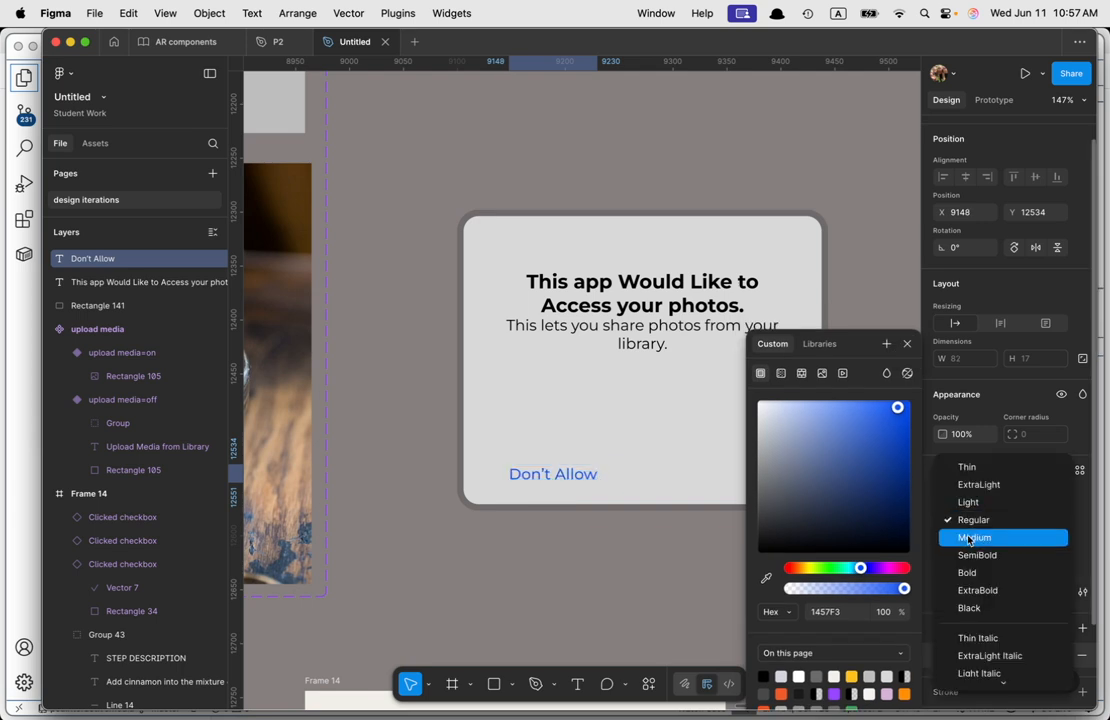
click(968, 537)
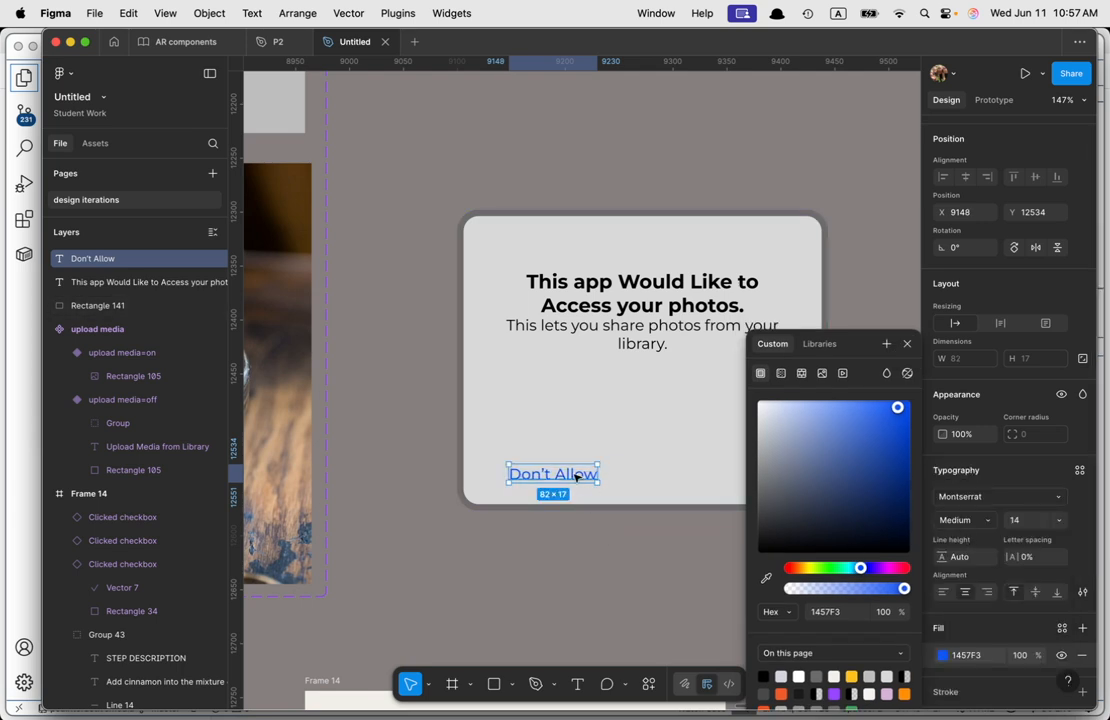
click(612, 557)
click(588, 478)
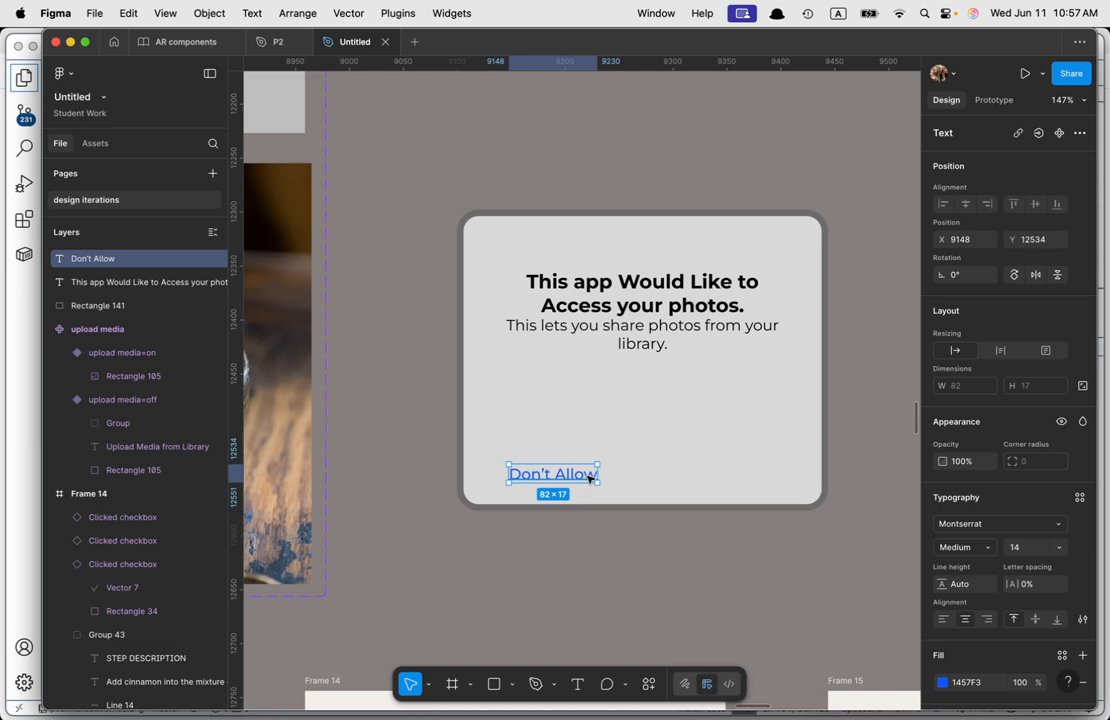
right_click(588, 479)
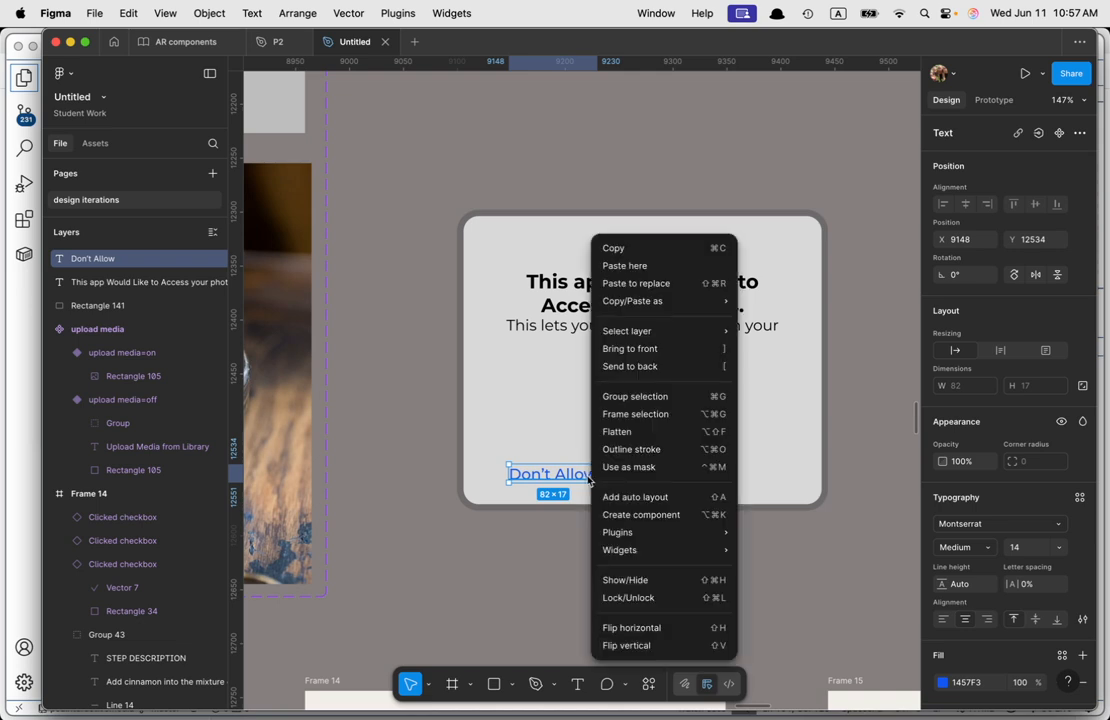
click(638, 497)
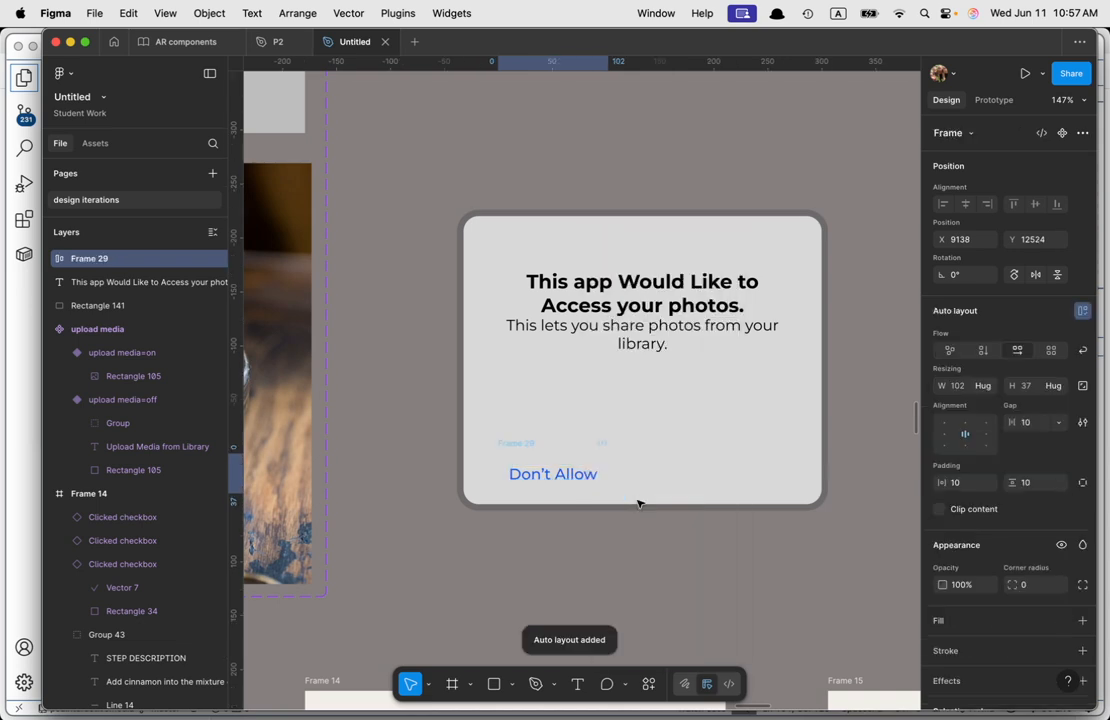
Step: Set the "Don't Allow" auto layout frame's padding to 17 horizontal and 6 vertical
click(562, 462)
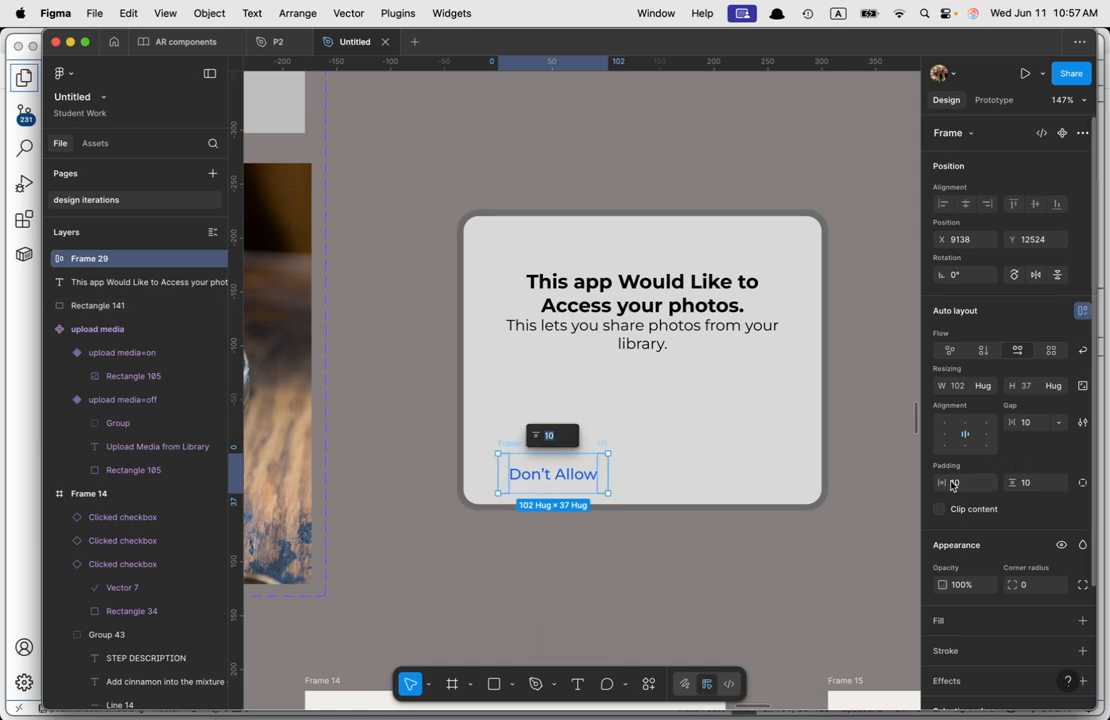
drag(943, 482, 958, 482)
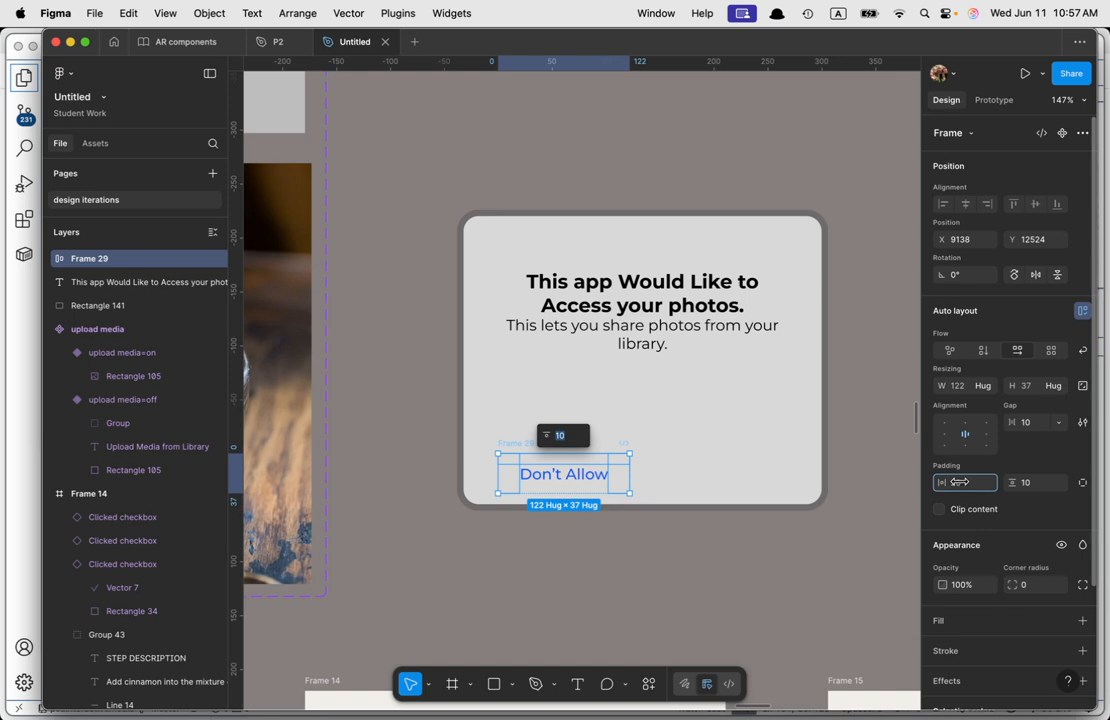
click(1020, 483)
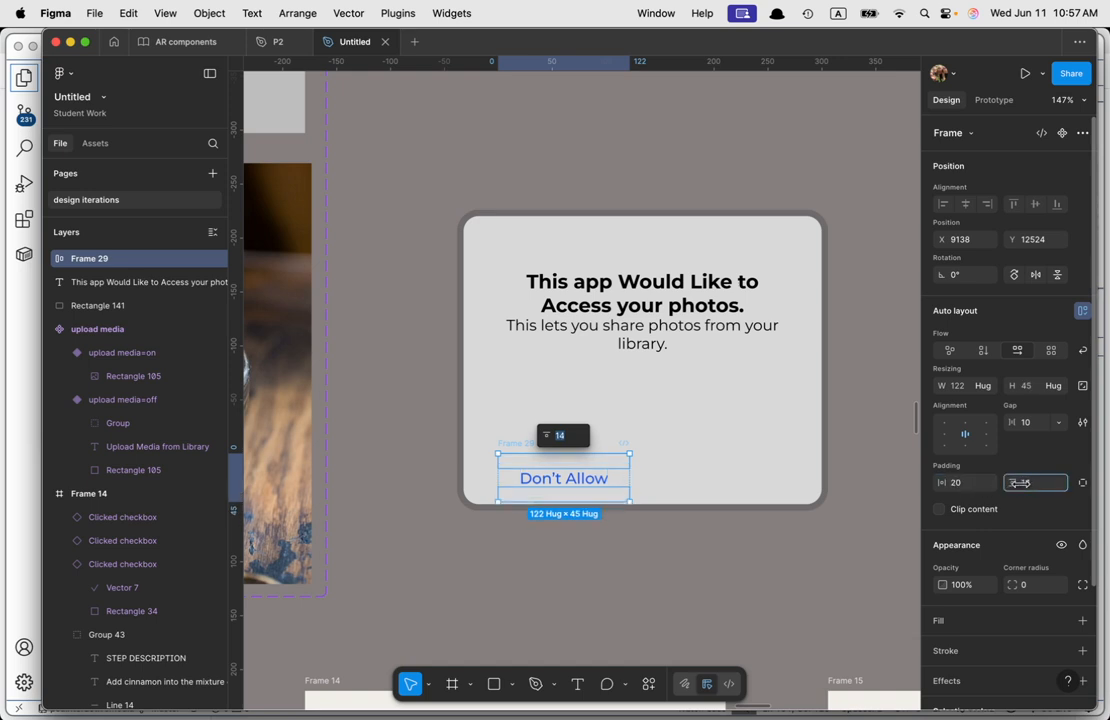
text(8)
key(Return)
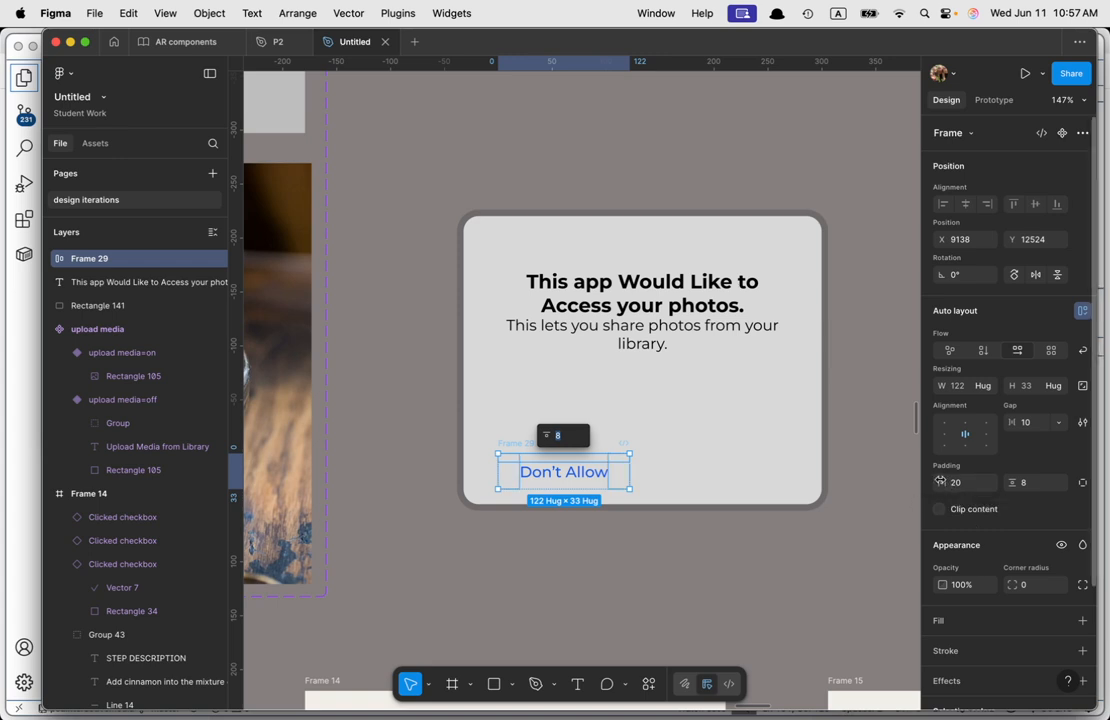
drag(941, 482, 939, 485)
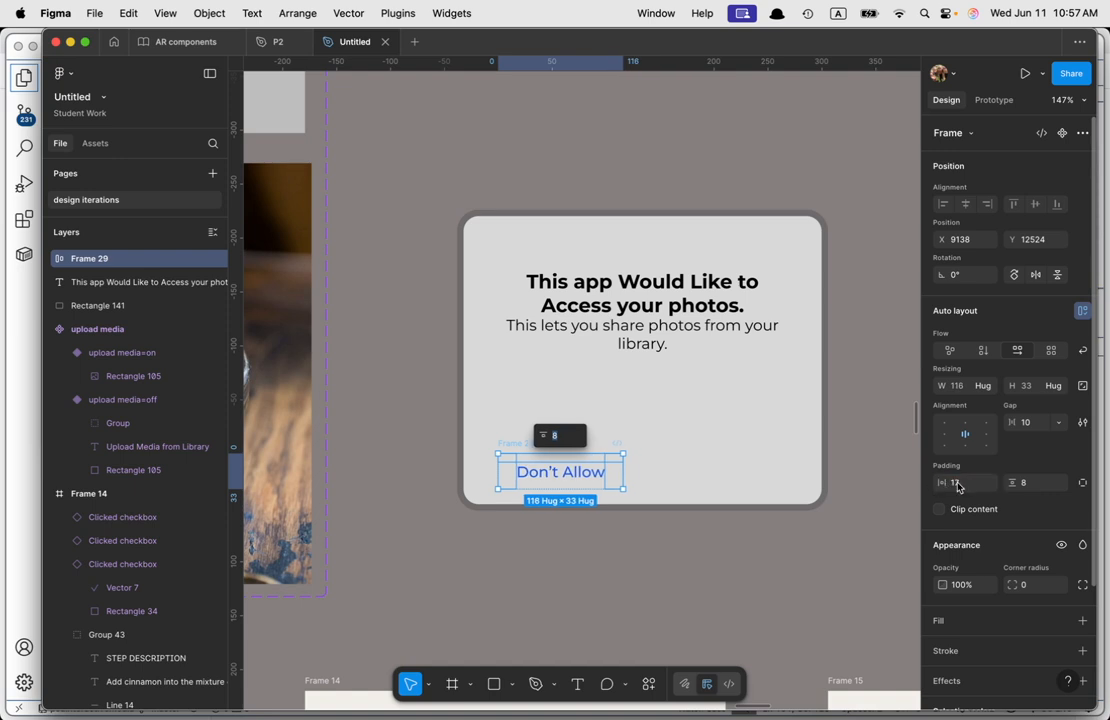
drag(1011, 483, 1014, 482)
Step: Add a black 000000 stroke to the "Don't Allow" frame and set its corner radius to 12
click(993, 651)
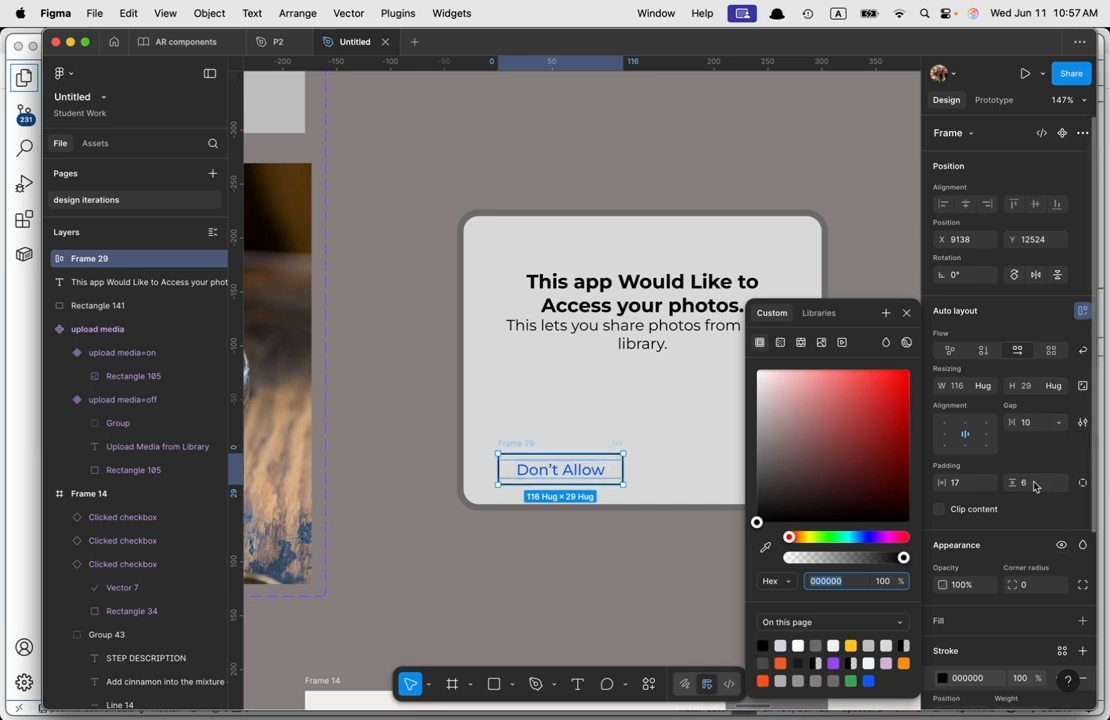
key(Escape)
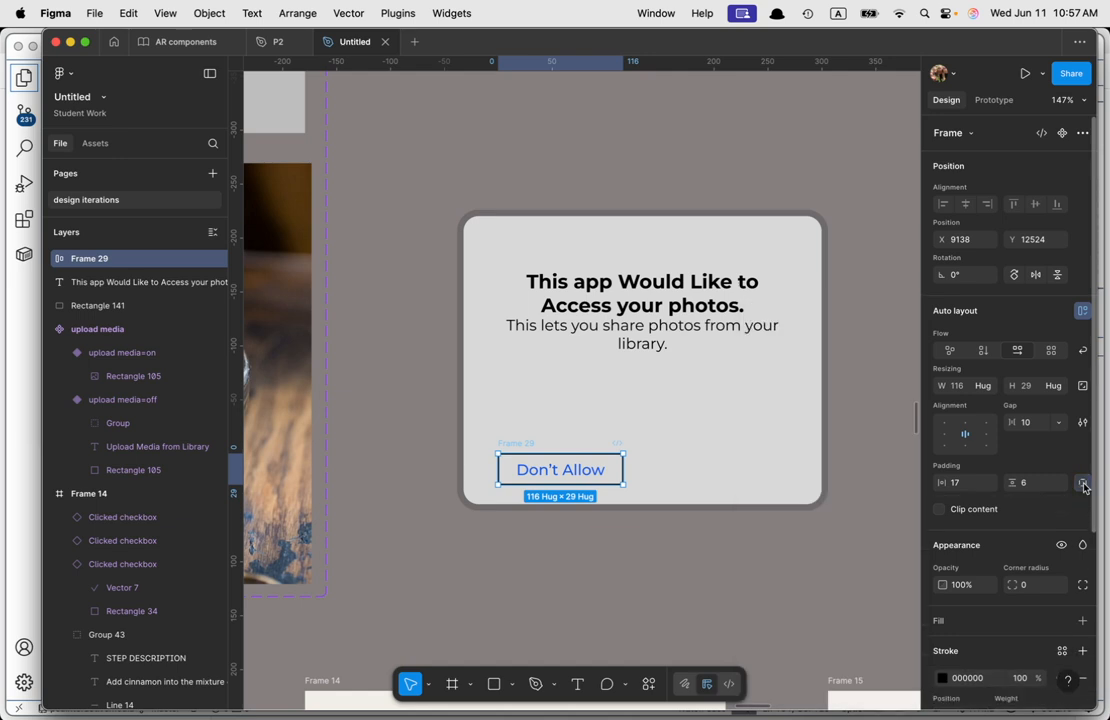
click(1038, 587)
text(12)
key(Return)
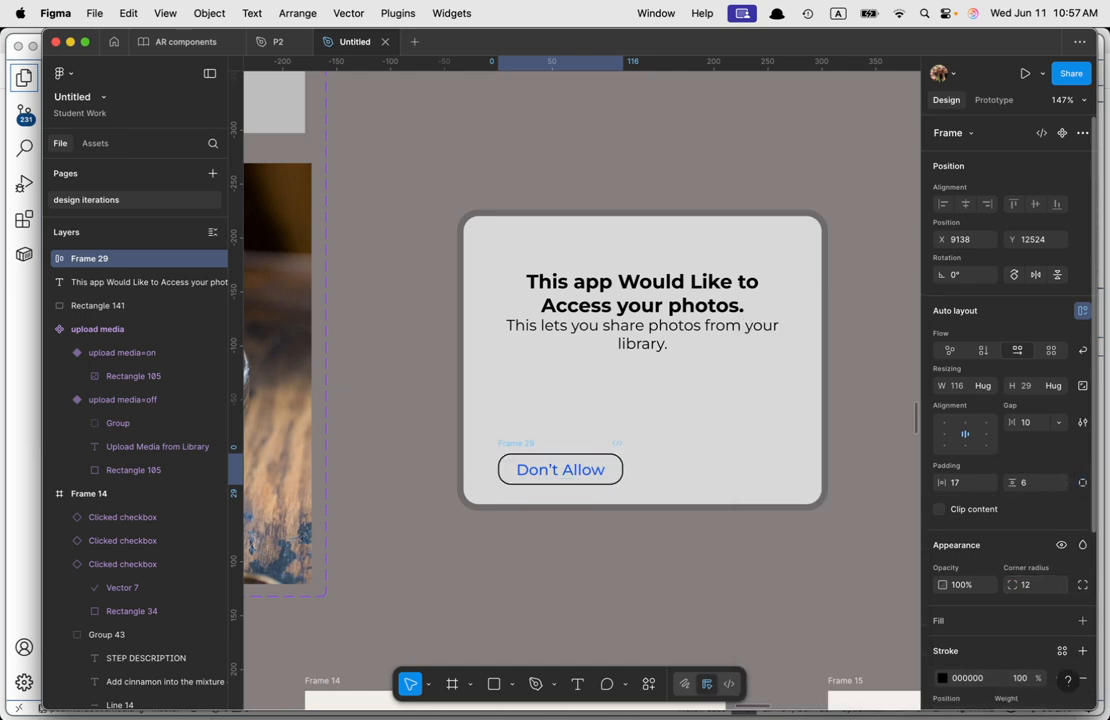
Step: Duplicate the "Don't Allow" button to its right and change the copy's text to "OK"
drag(596, 465, 757, 469)
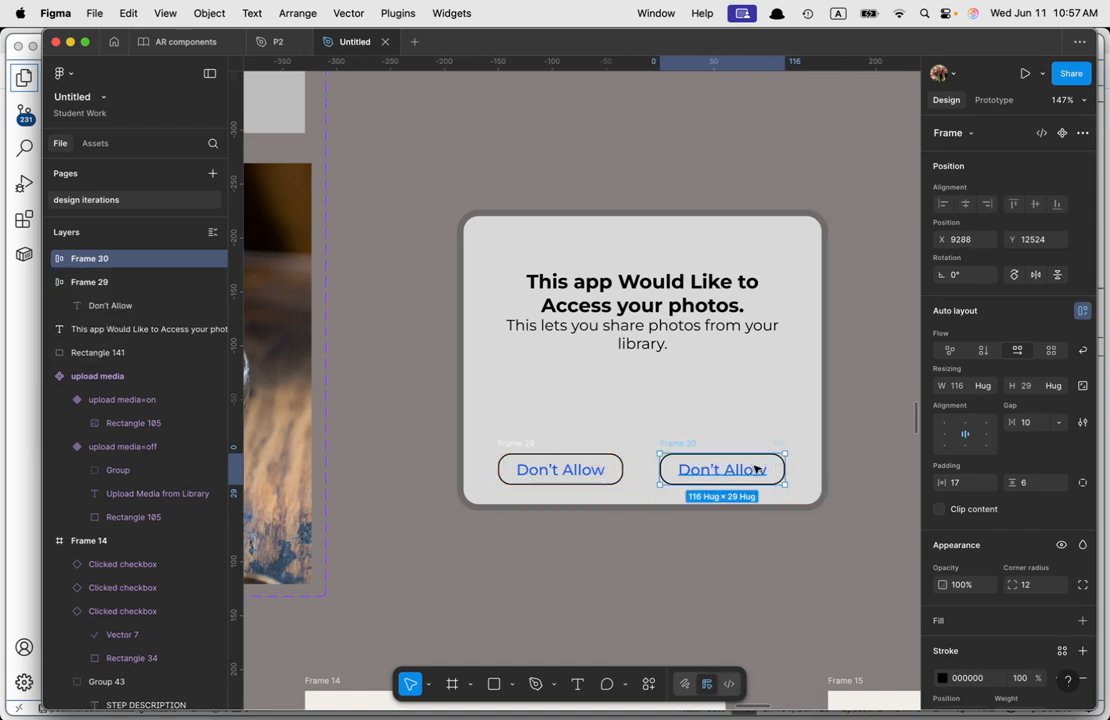
double_click(753, 471)
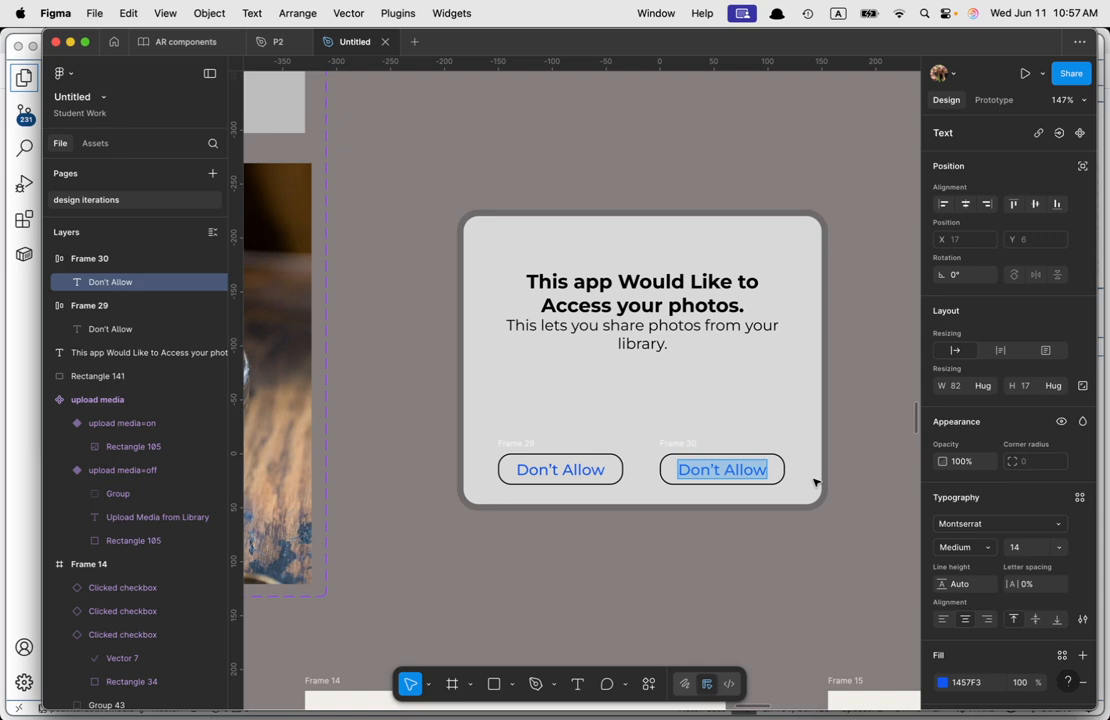
text(OK)
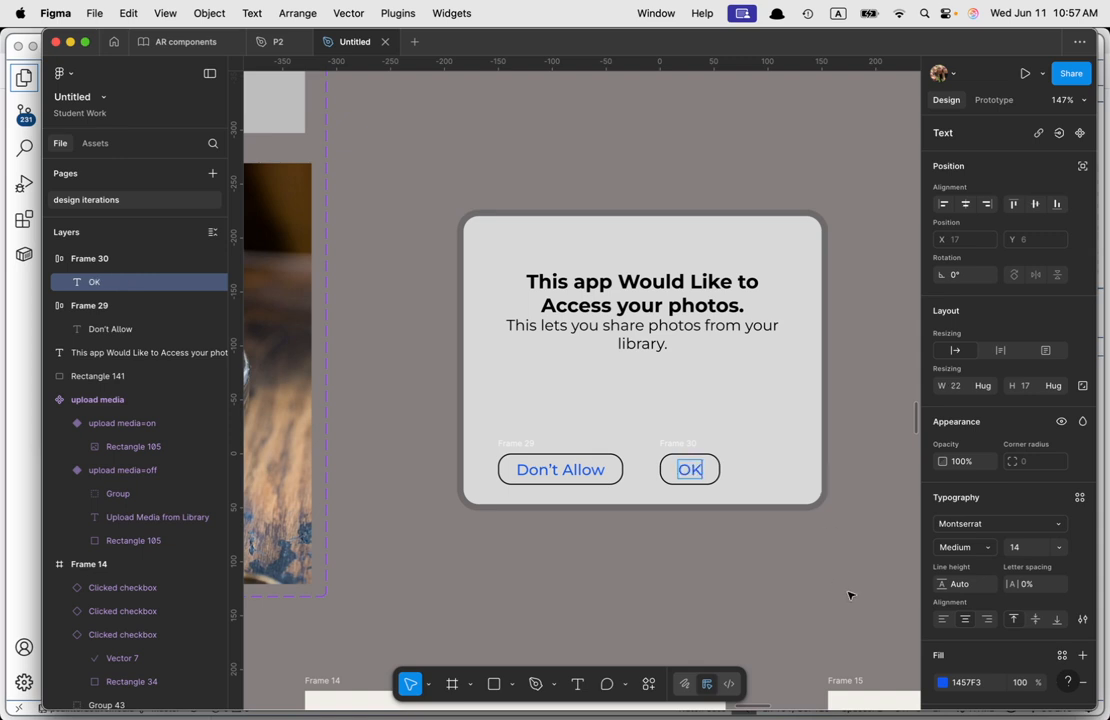
key(Escape)
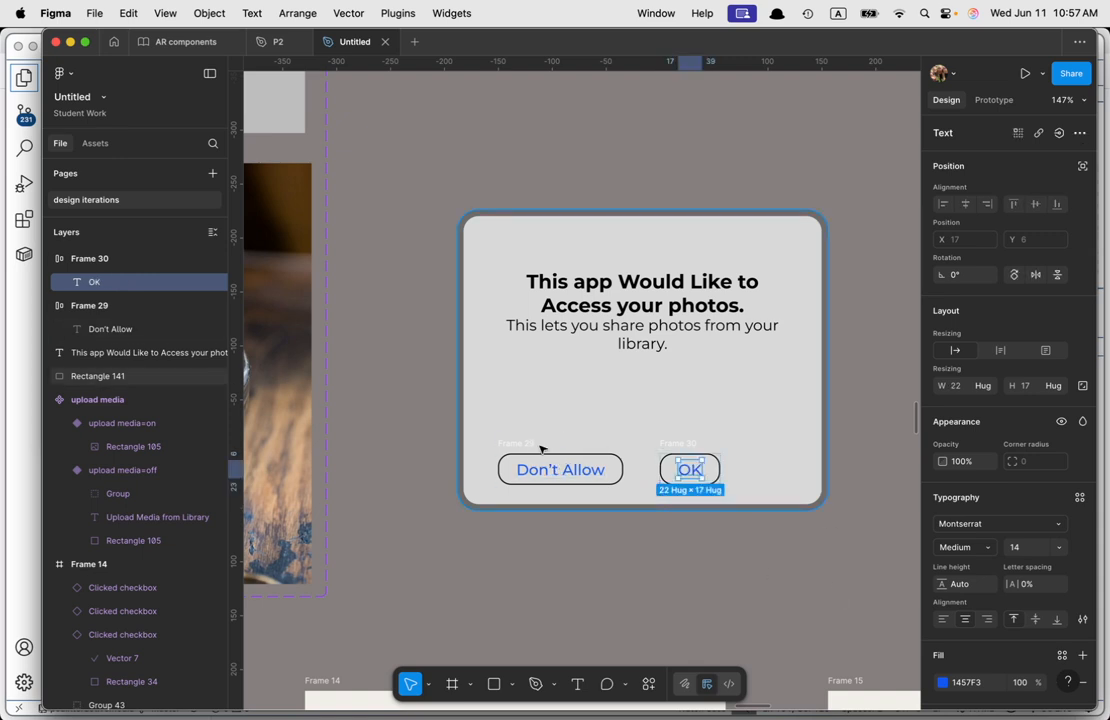
Step: Move the "Don't Allow" and "OK" buttons together about 31 to the right inside the popup
click(585, 466)
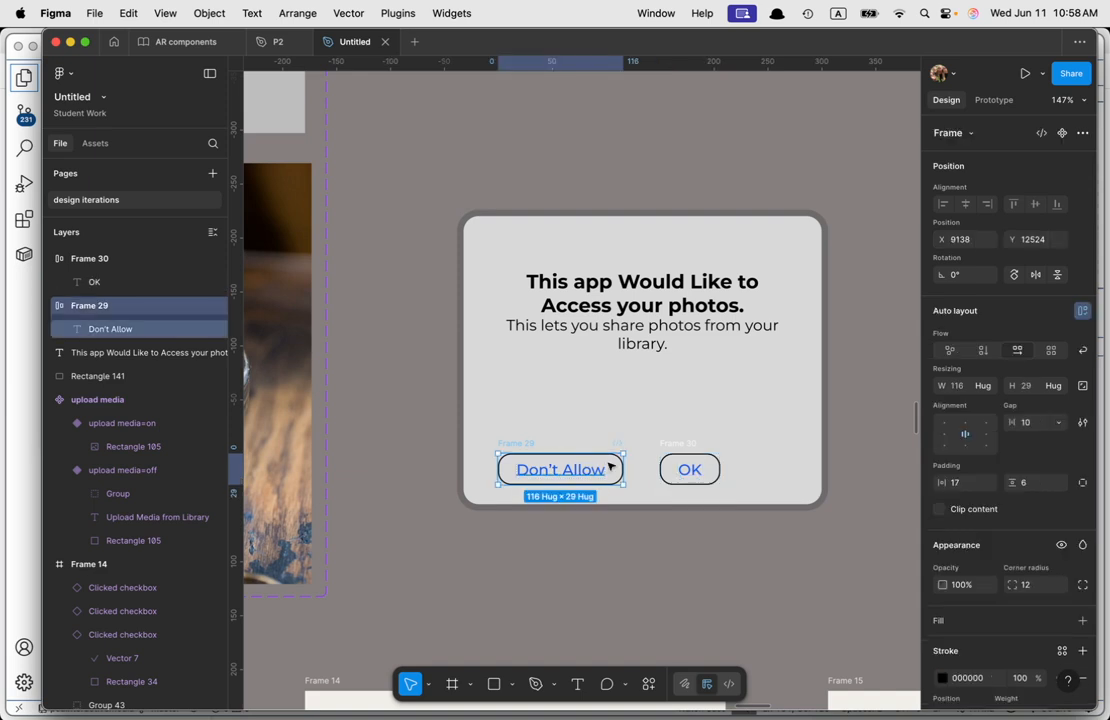
shift+click(713, 457)
drag(613, 467, 646, 467)
click(752, 521)
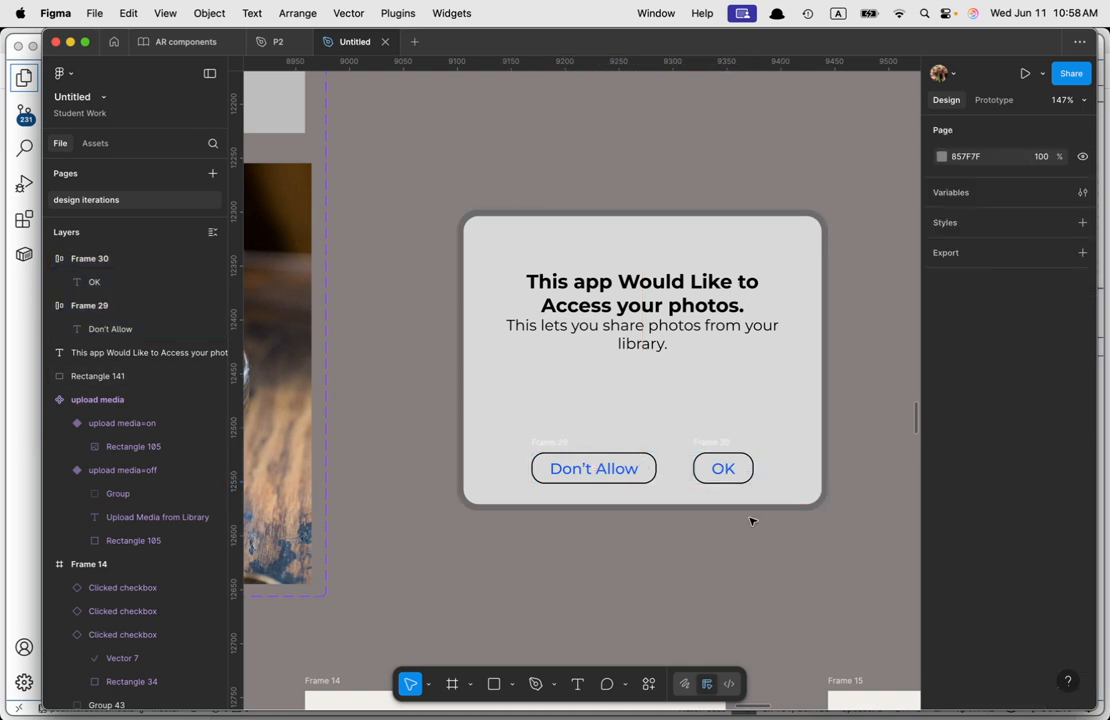
Step: Widen the "OK" button to about 98 and move it to about 19 from the "Don't Allow" button
click(738, 470)
drag(753, 468, 799, 470)
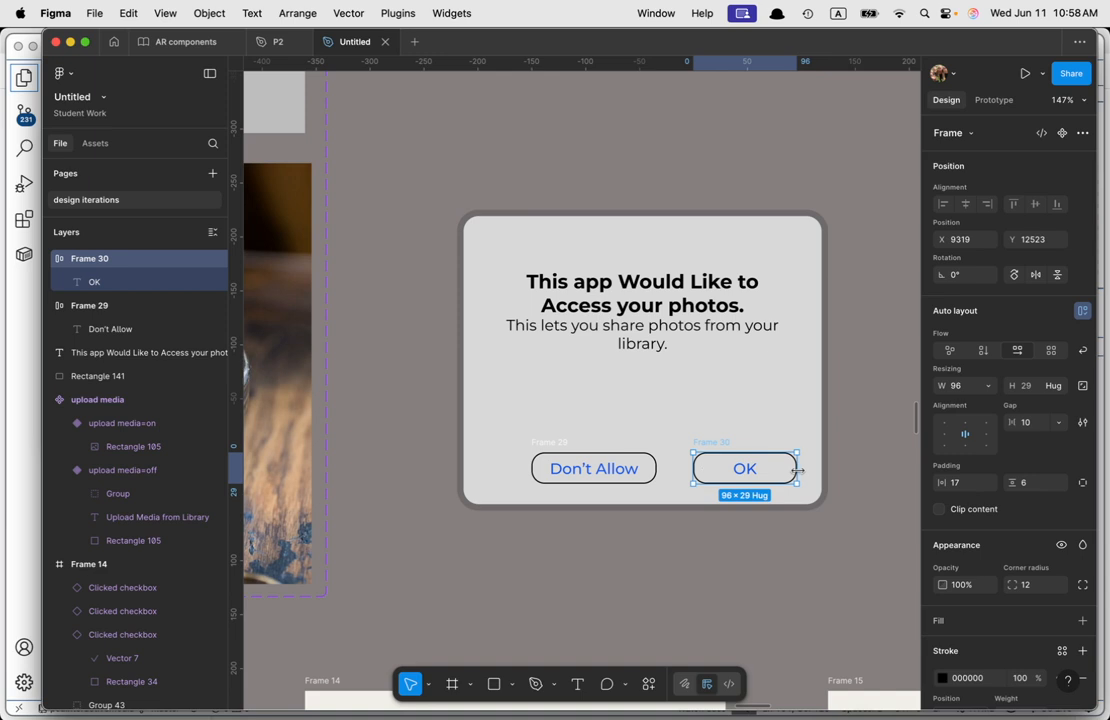
shift+click(627, 472)
drag(622, 473, 612, 477)
click(664, 532)
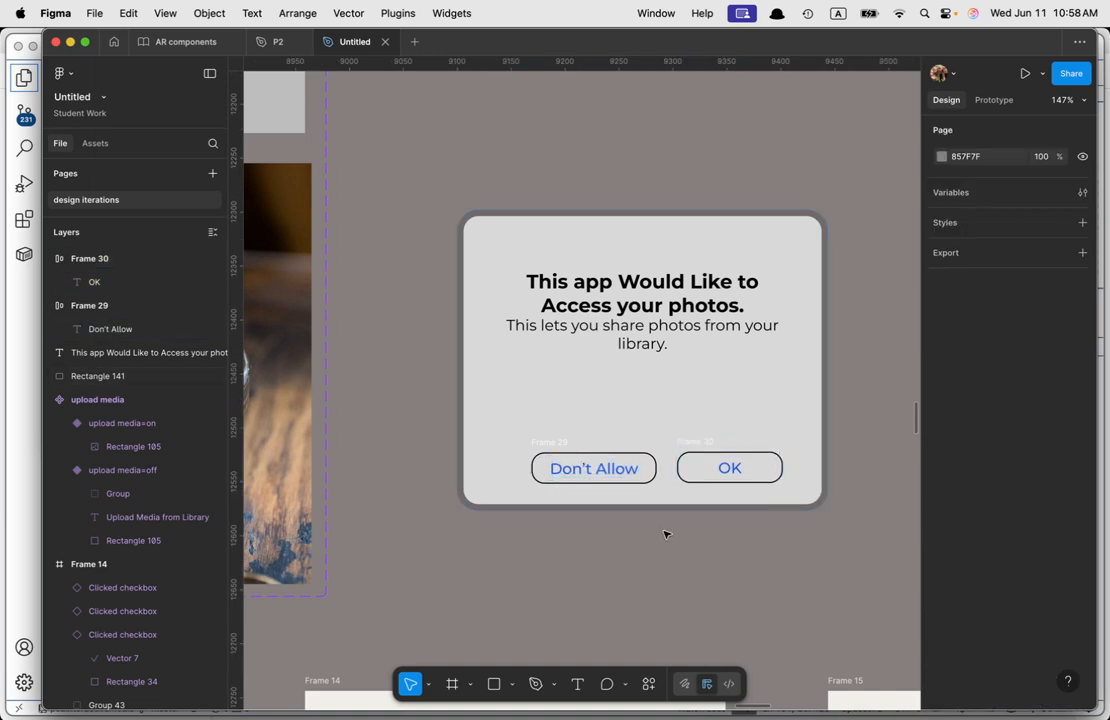
Step: Move both popup buttons together slightly left and up, centering them near the rounded rectangle's lower edge
click(606, 456)
shift+click(752, 482)
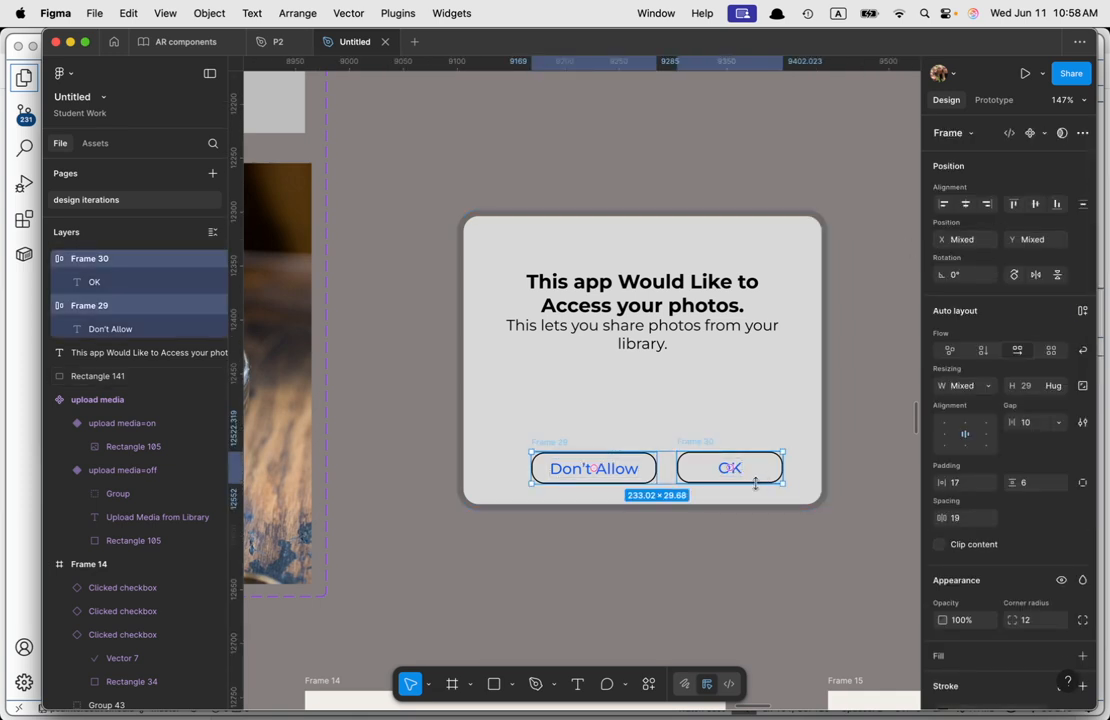
drag(756, 484, 748, 480)
click(756, 564)
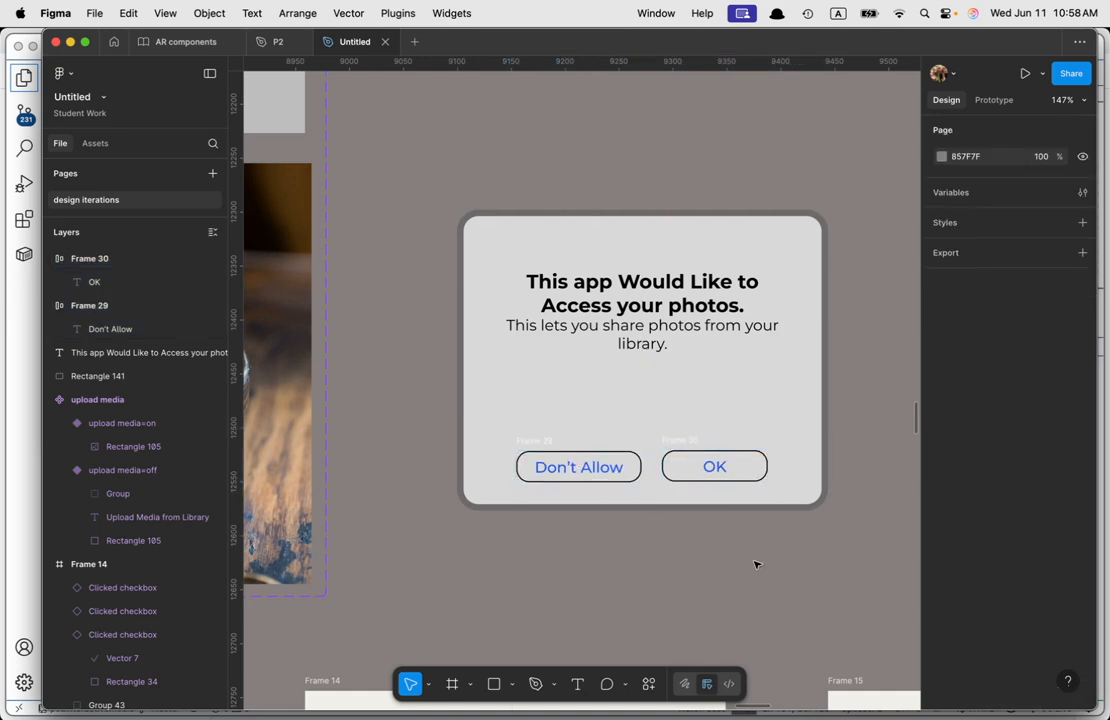
Step: Wrap the popup's rounded rectangle in a frame and name the frame "photo album access"
scroll(615, 364, down, 5)
click(609, 303)
double_click(105, 375)
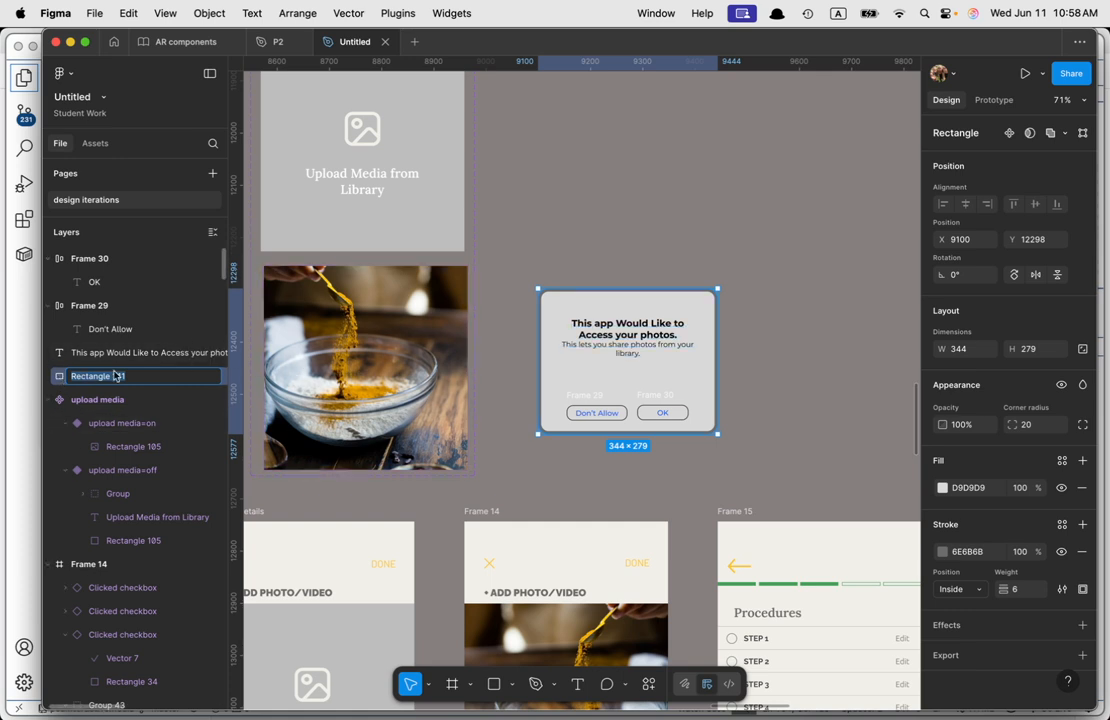
right_click(77, 377)
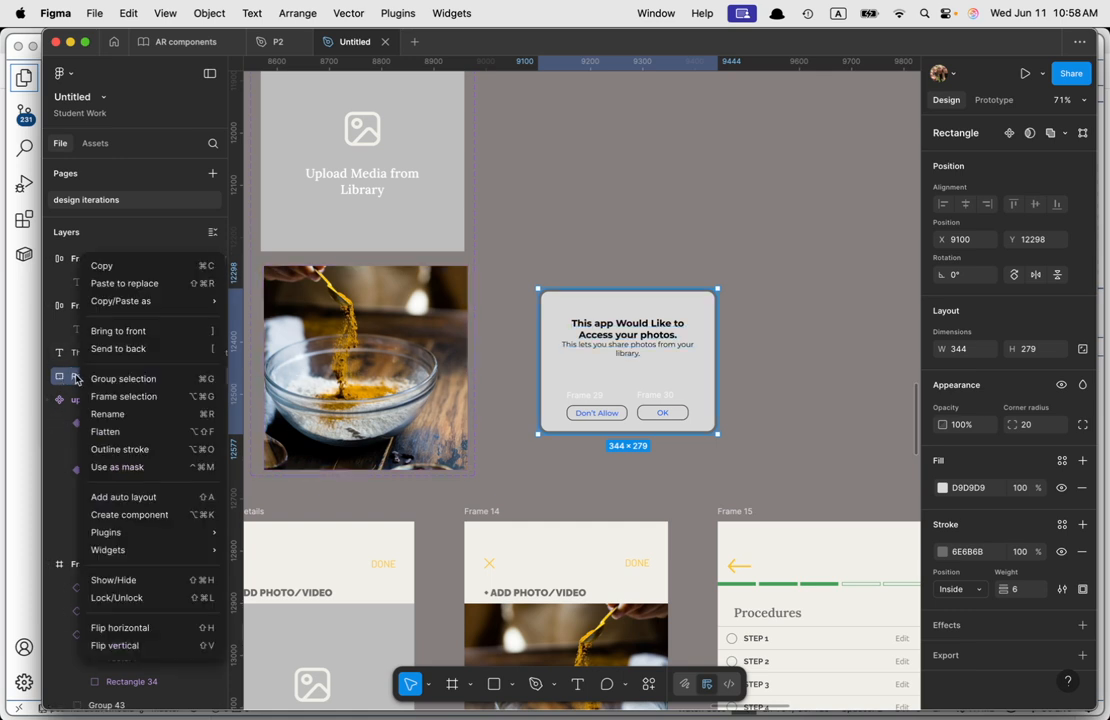
click(124, 396)
double_click(568, 279)
text(a)
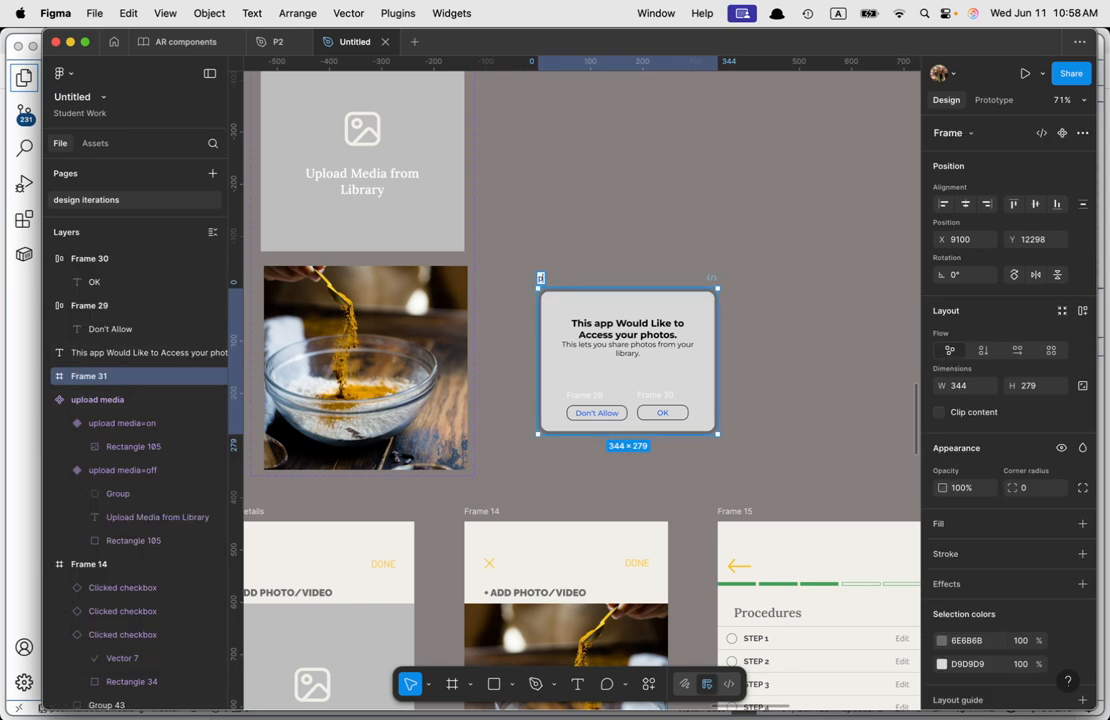
text(hoto album access)
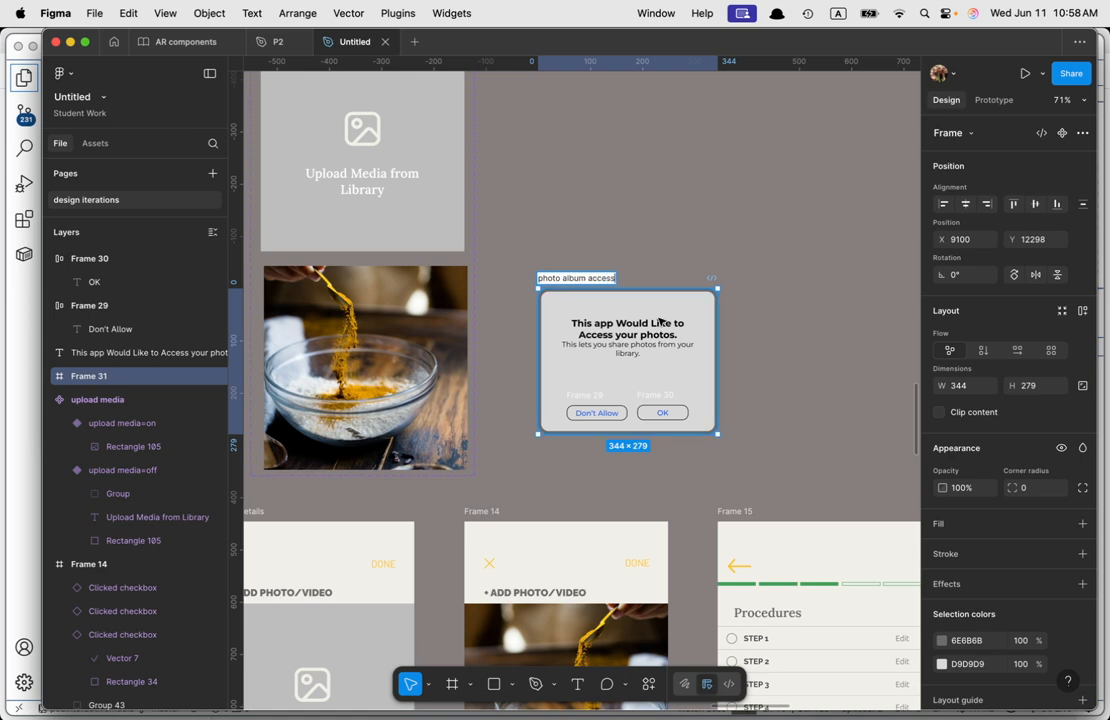
click(803, 354)
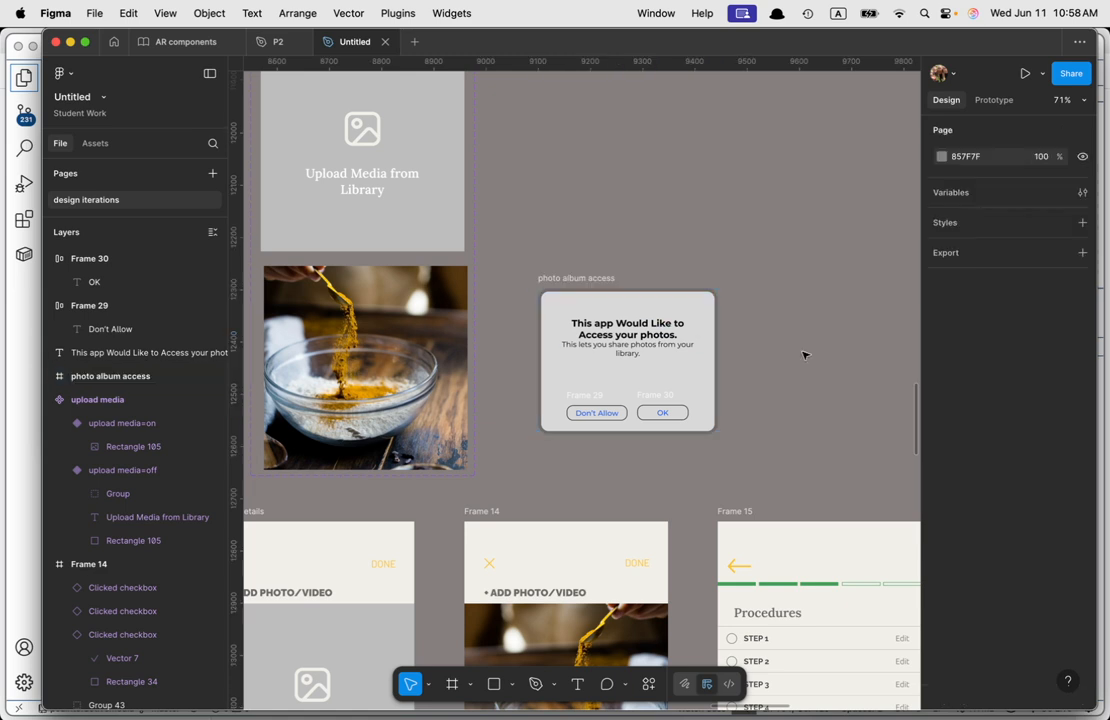
Step: Change the Recipe details upload media component's on-click action to Open overlay, using the "photo album access" frame
click(597, 412)
click(625, 412)
scroll(634, 409, down, 3)
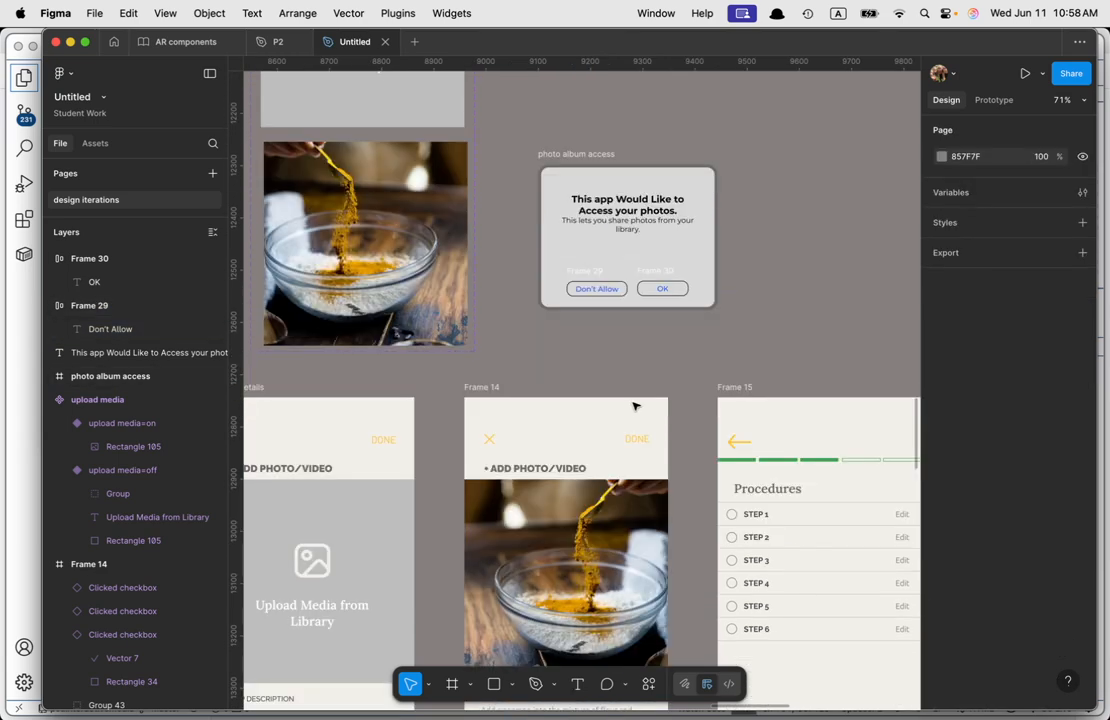
scroll(642, 394, down, 5)
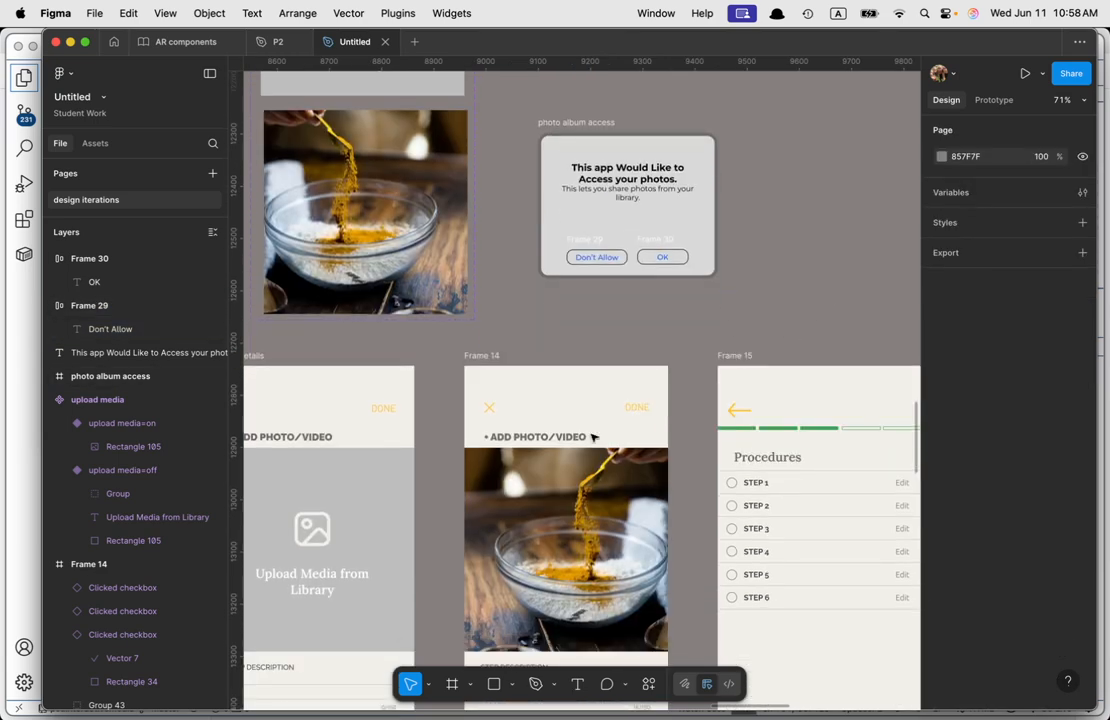
click(333, 378)
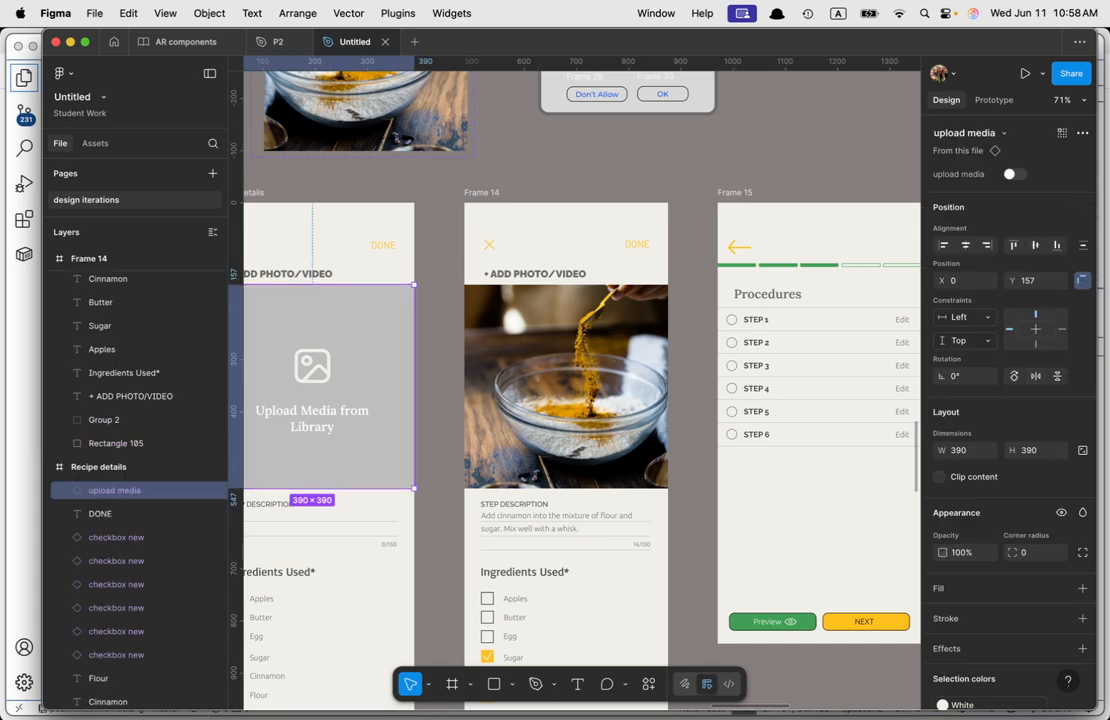
click(1000, 100)
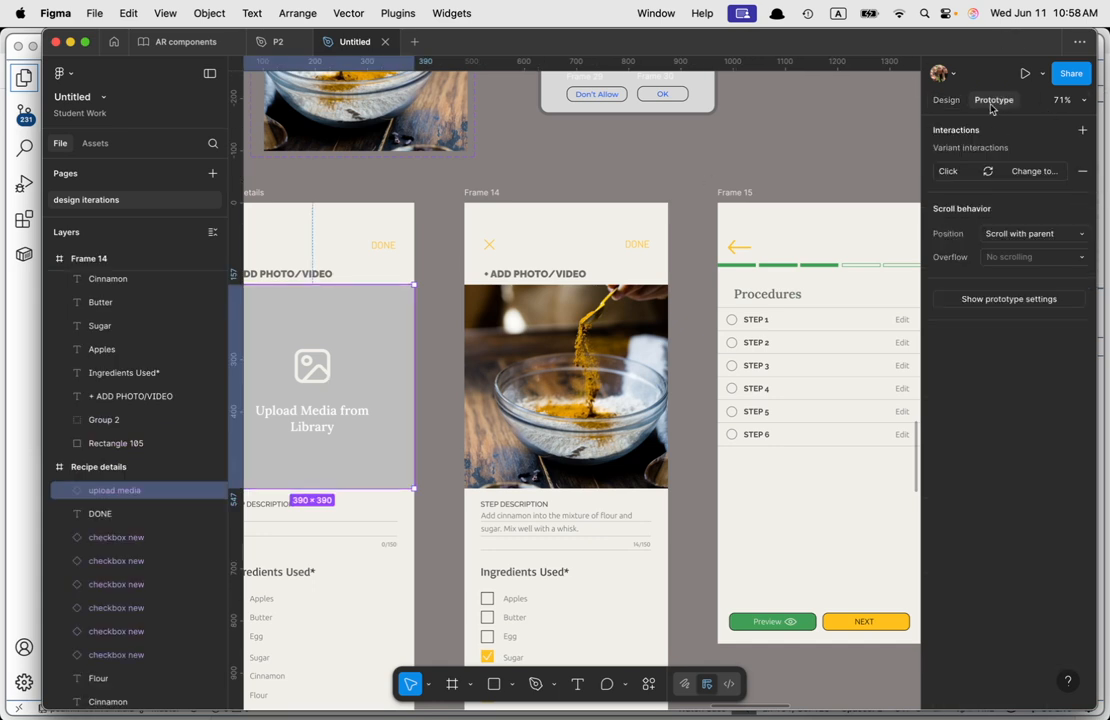
click(962, 171)
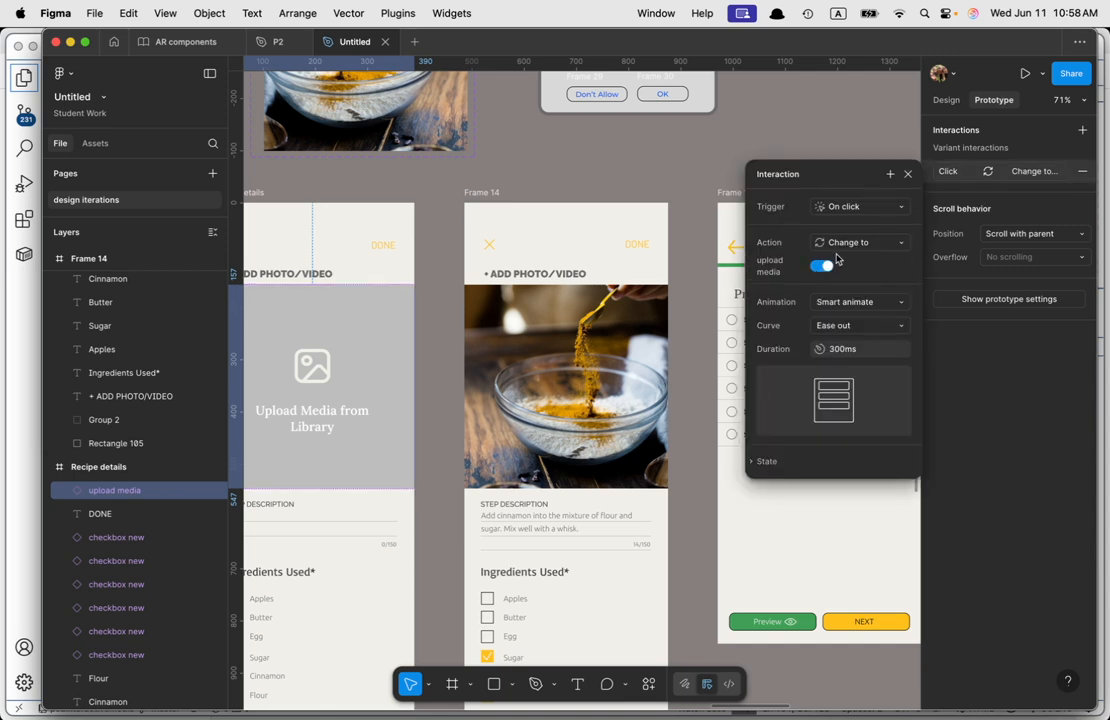
click(880, 243)
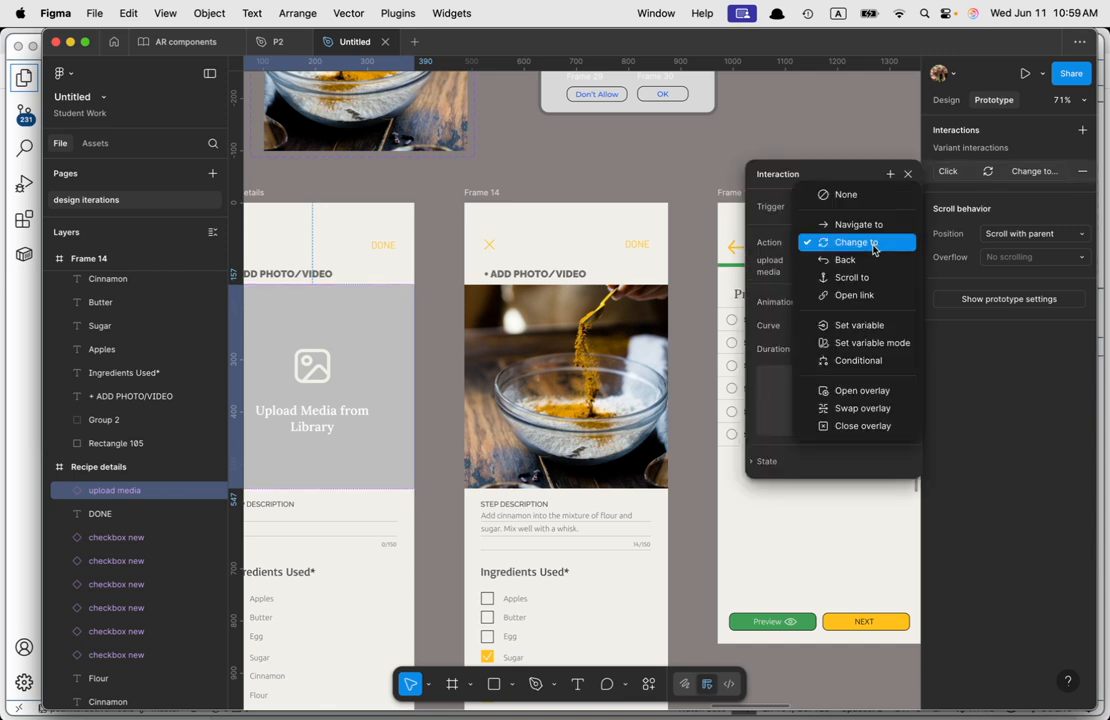
click(870, 390)
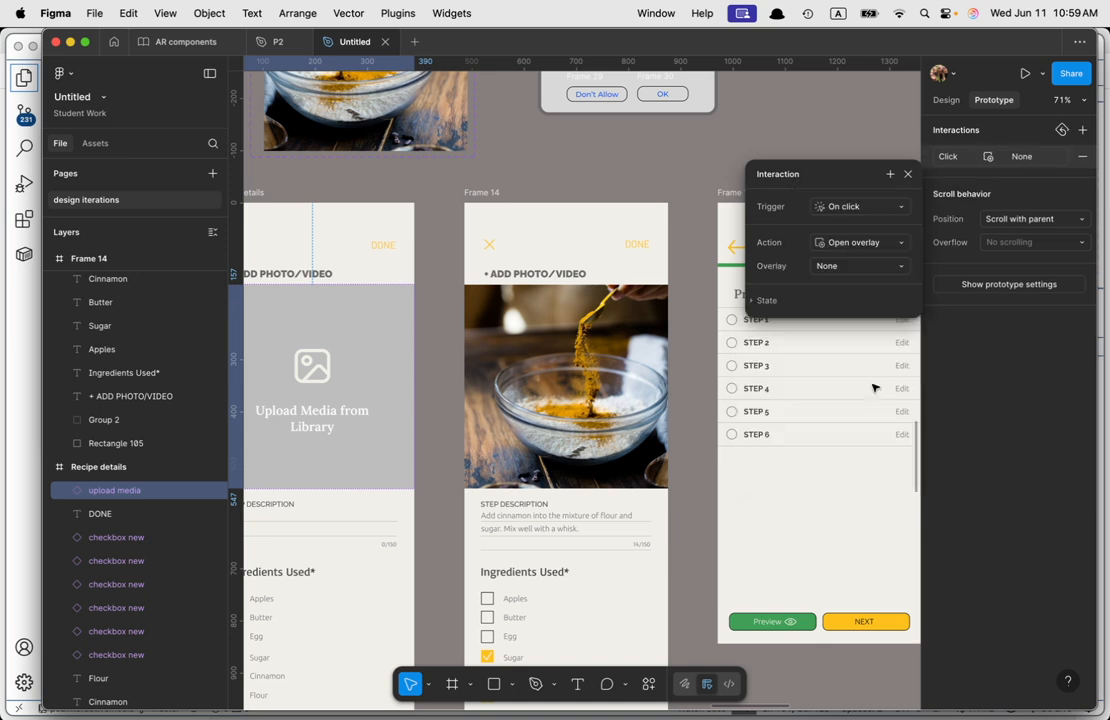
click(852, 268)
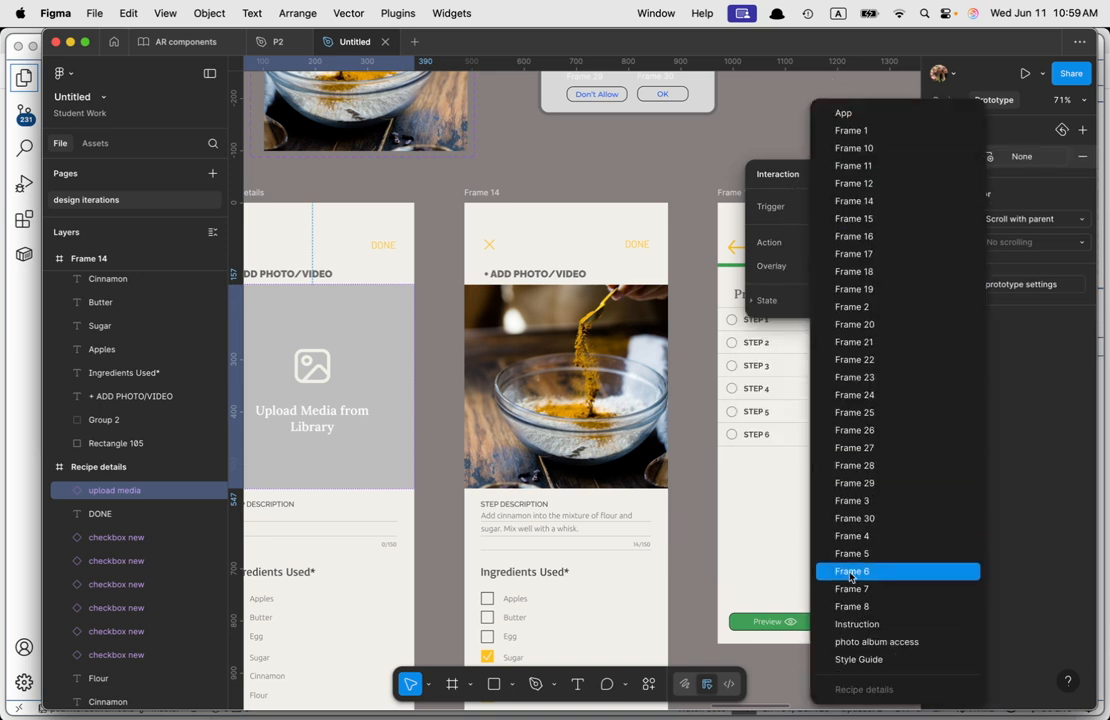
click(897, 641)
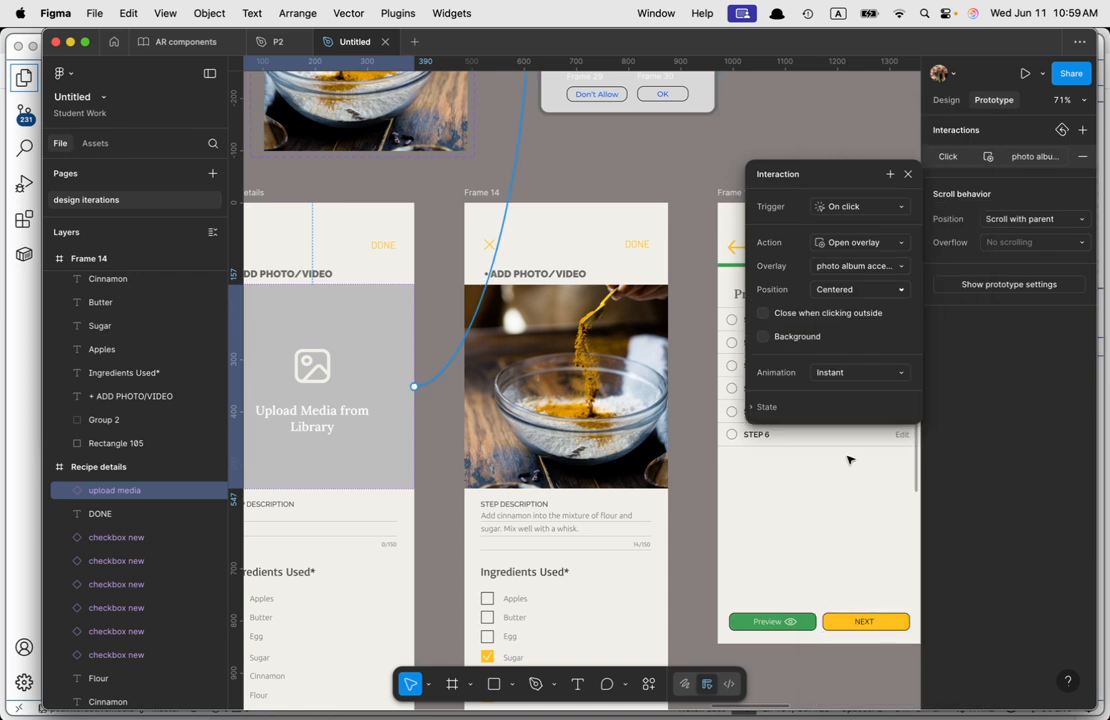
Step: Give the photo album access overlay a 65% black background, a Dissolve animation and closing on outside clicks
click(763, 337)
click(887, 361)
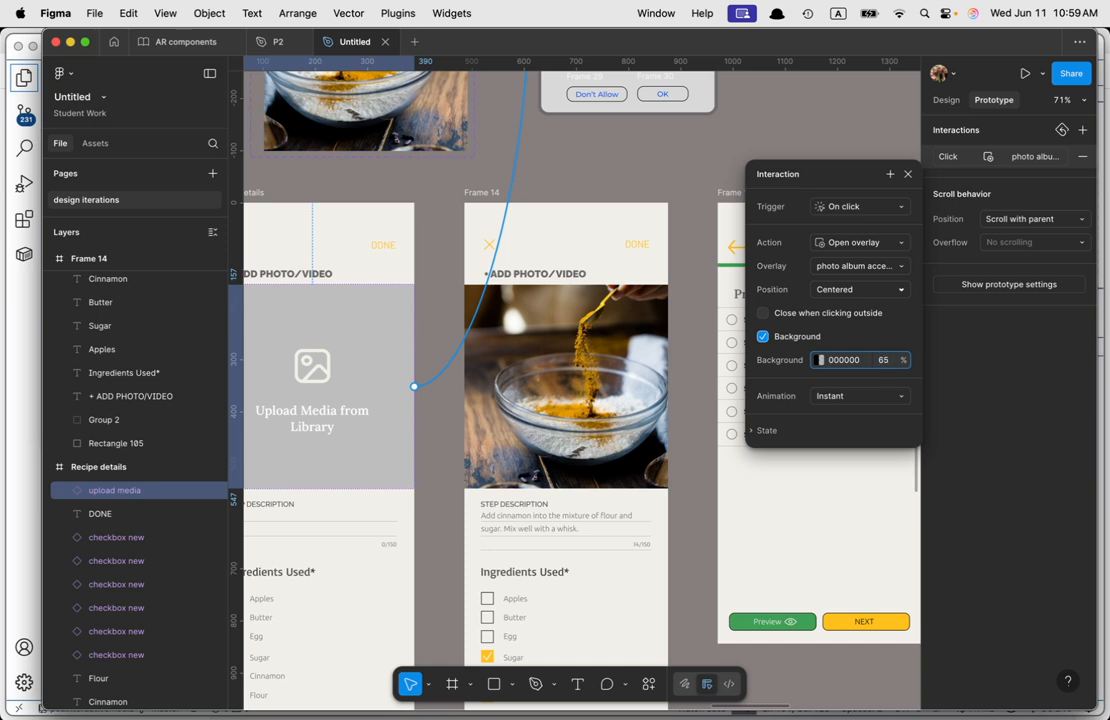
click(866, 396)
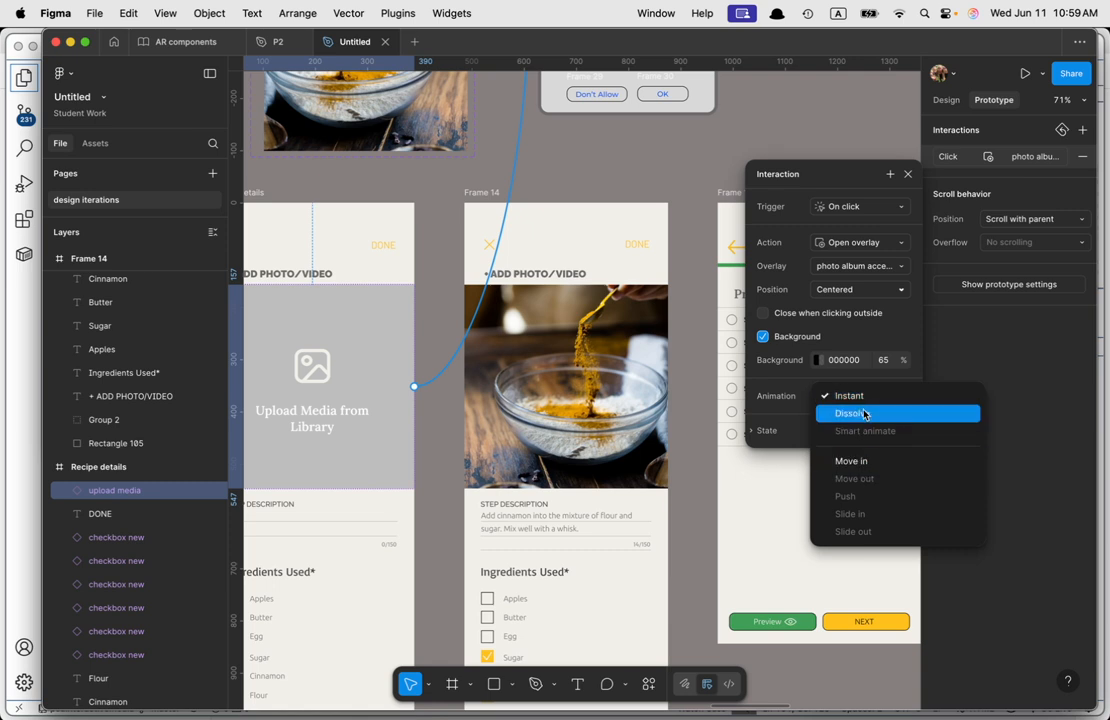
click(865, 414)
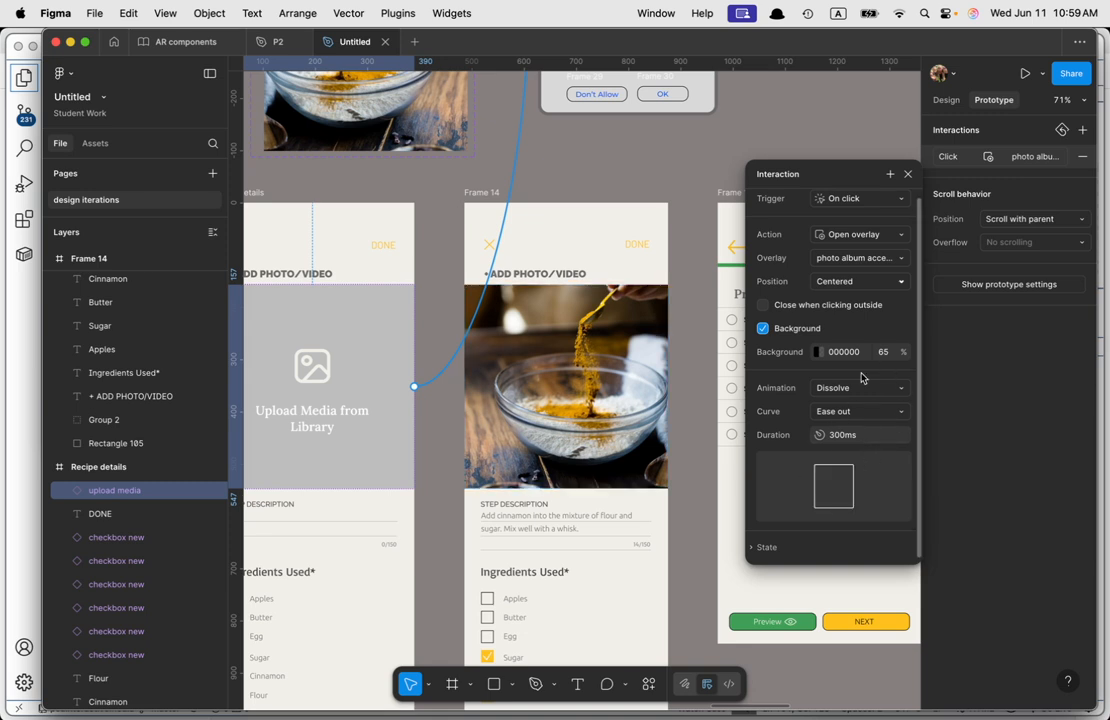
scroll(775, 320, up, 1)
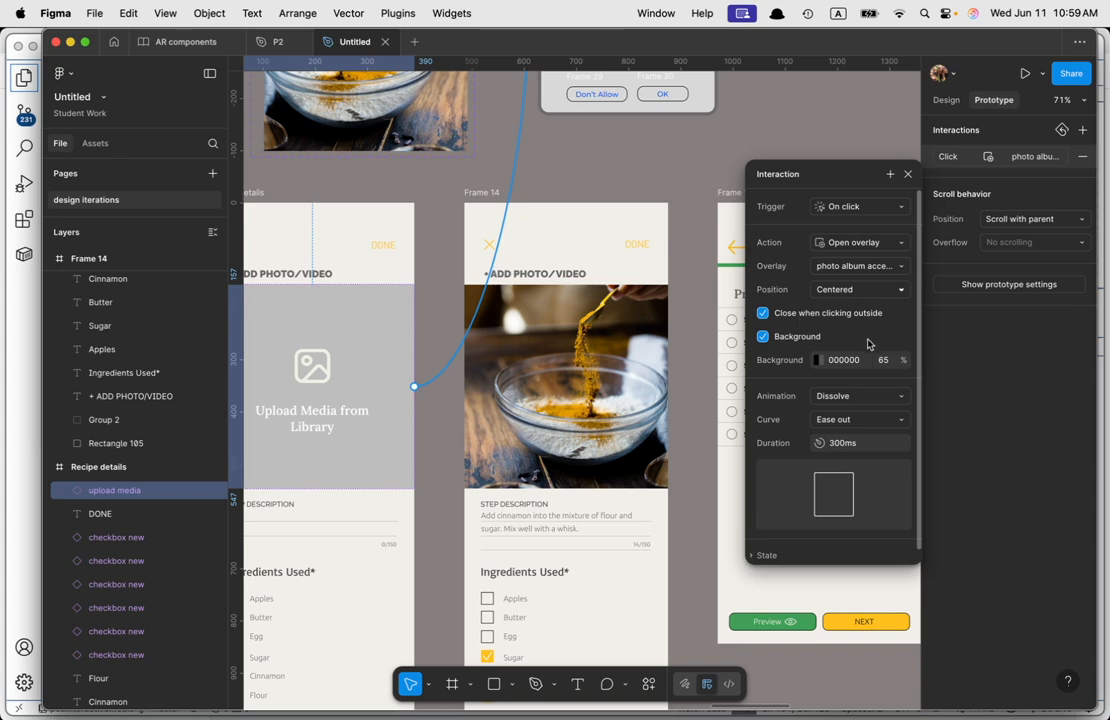
click(908, 175)
scroll(683, 295, up, 3)
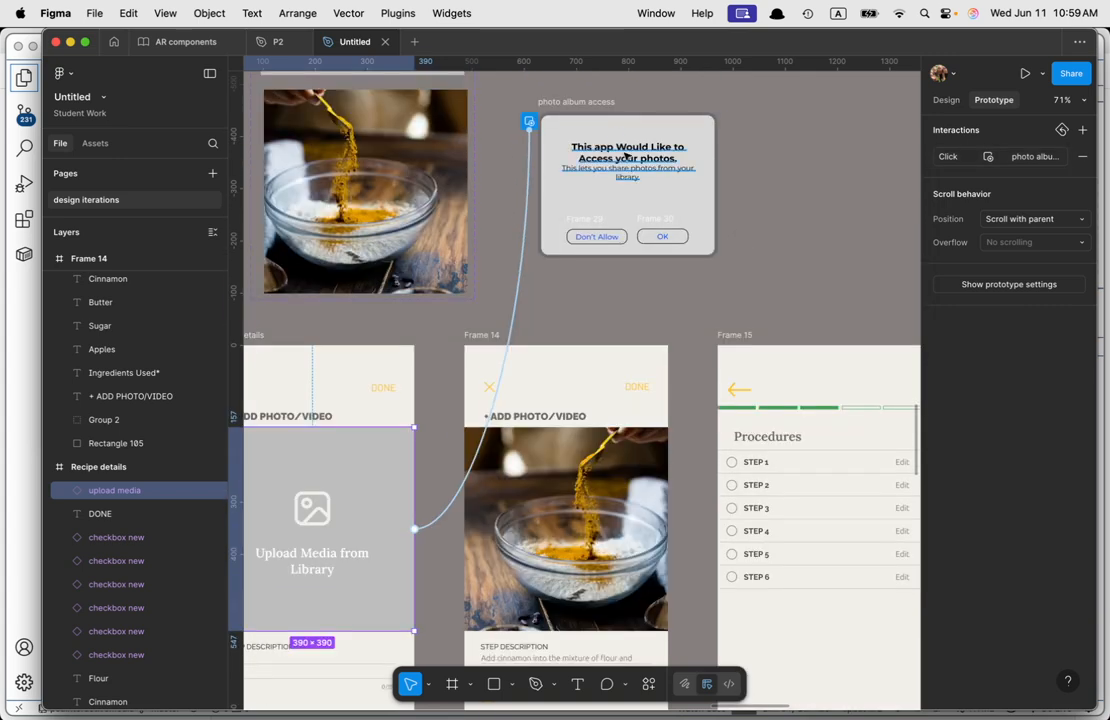
Step: Turn off "Close when clicking outside" in the Recipe details upload media overlay interaction
click(596, 102)
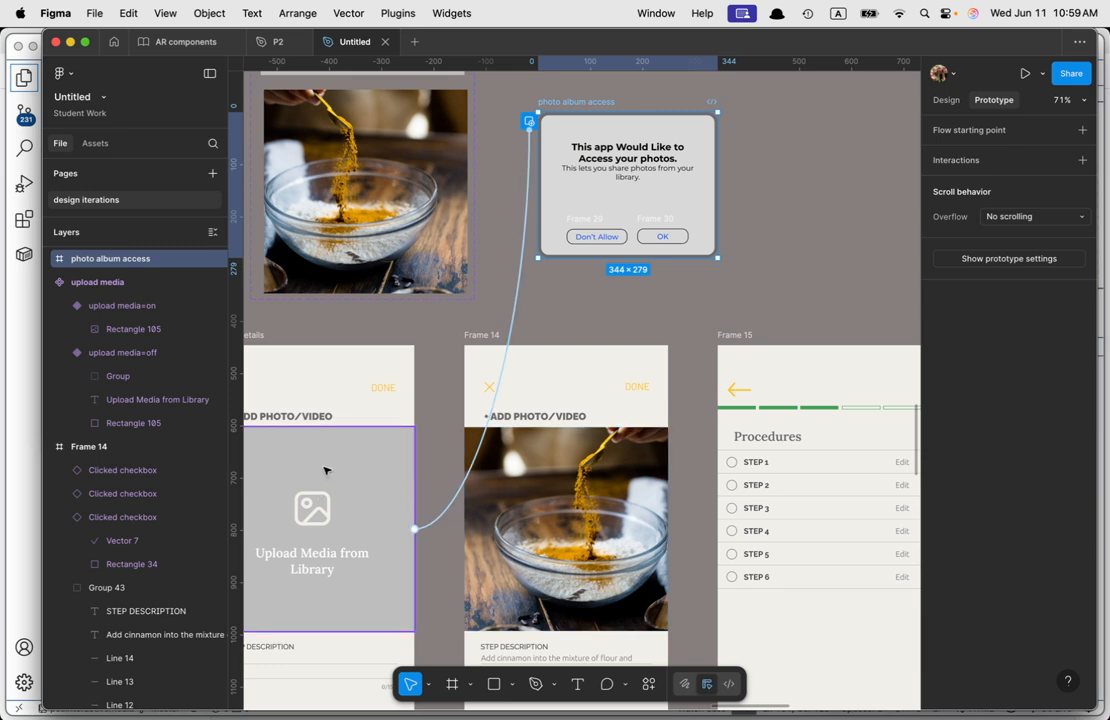
click(387, 465)
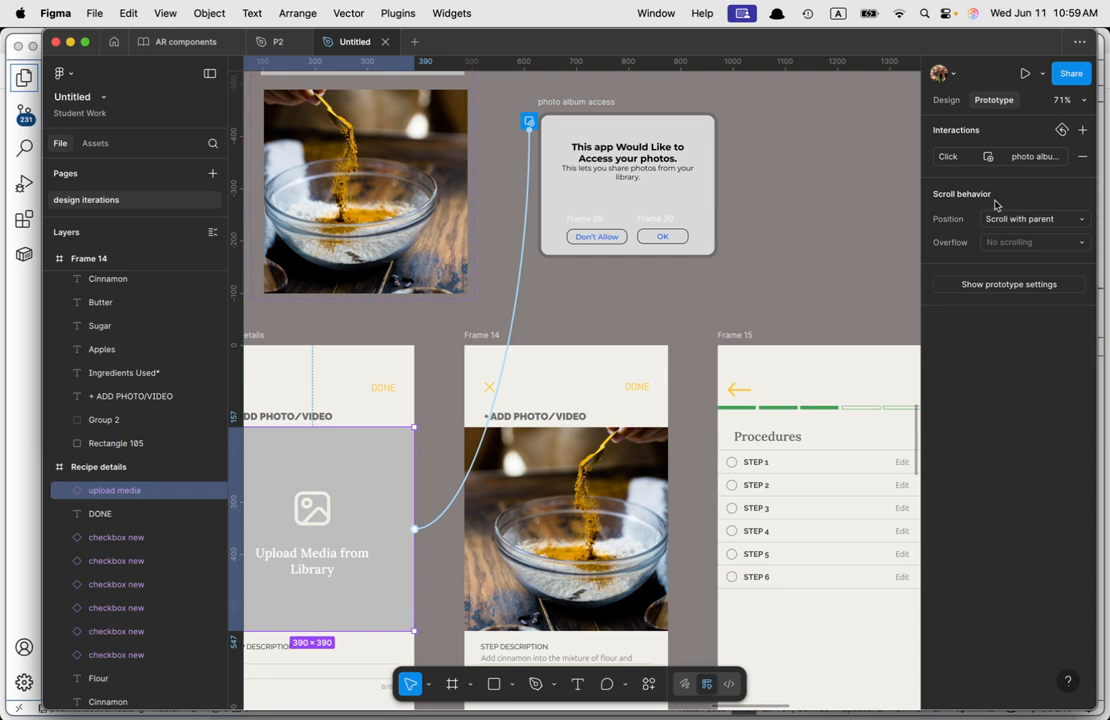
click(1028, 160)
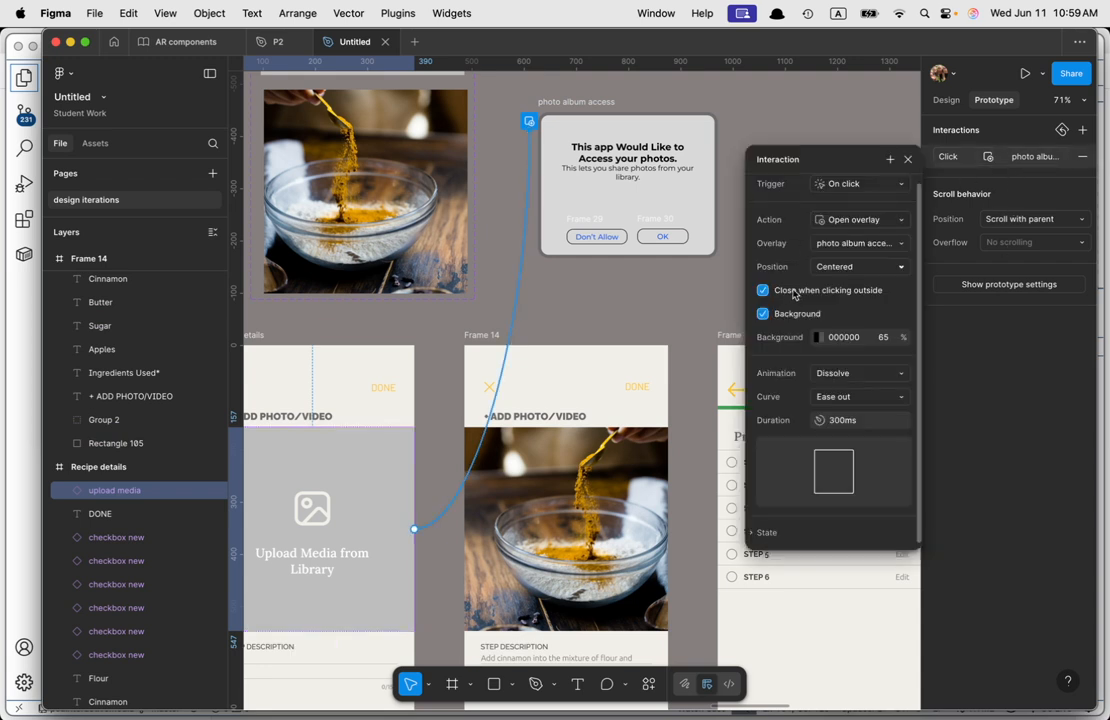
click(797, 293)
click(909, 161)
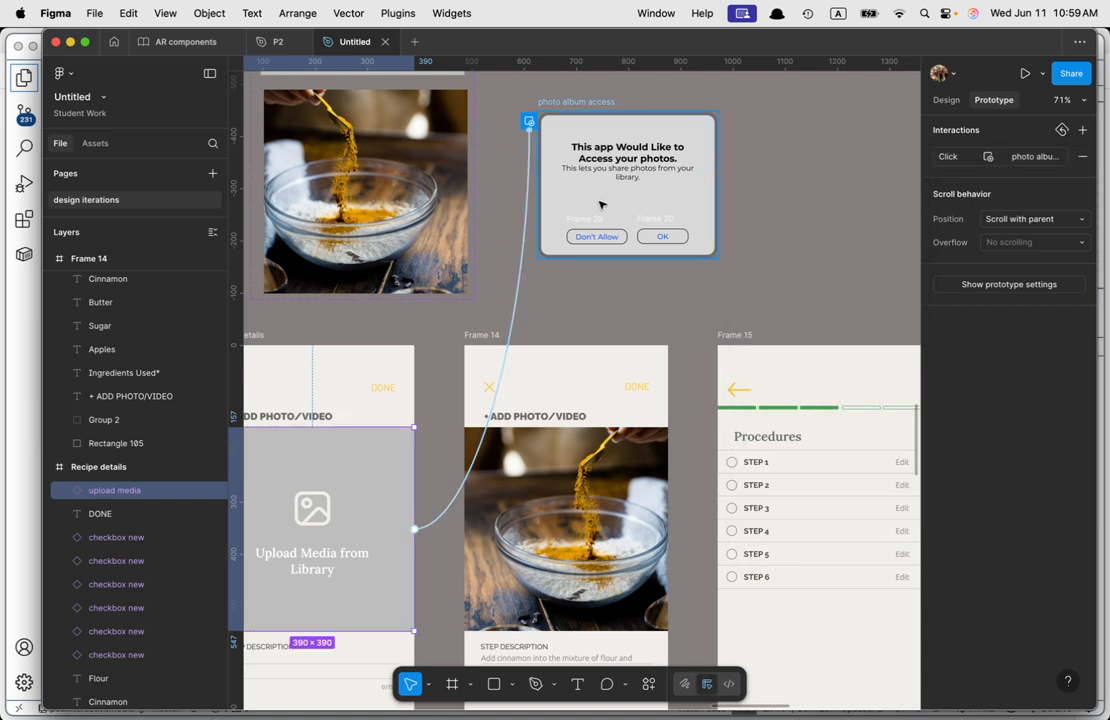
Step: Add an on-click interaction to the "photo album access" frame with the Close overlay action
click(645, 195)
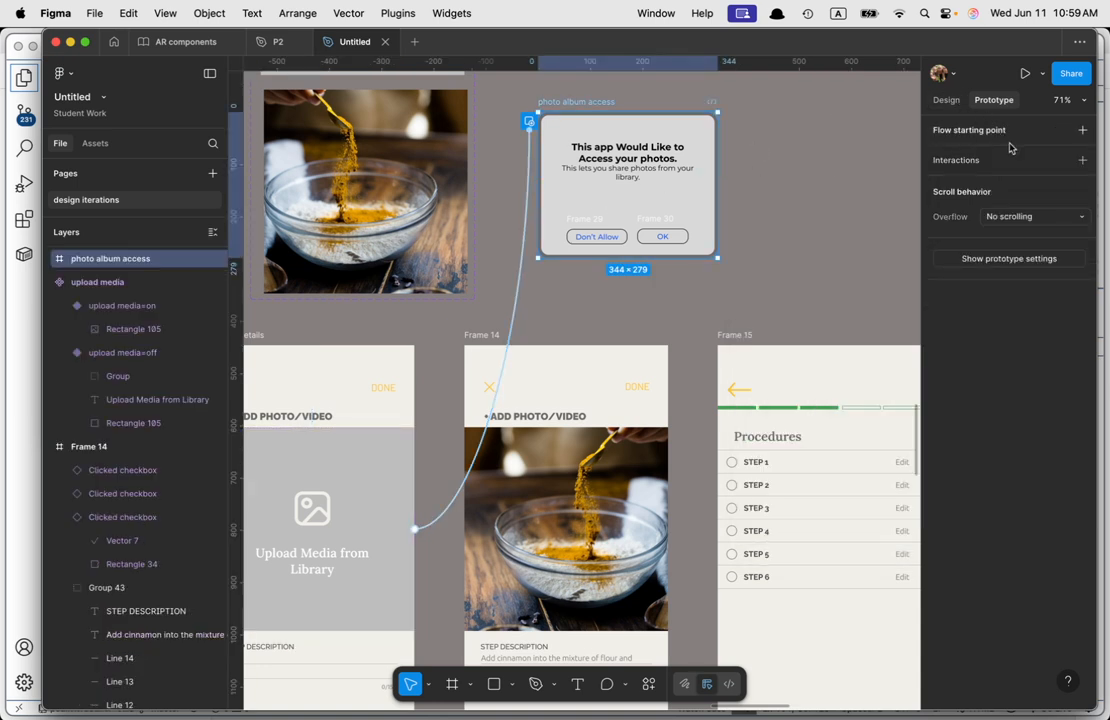
click(1062, 162)
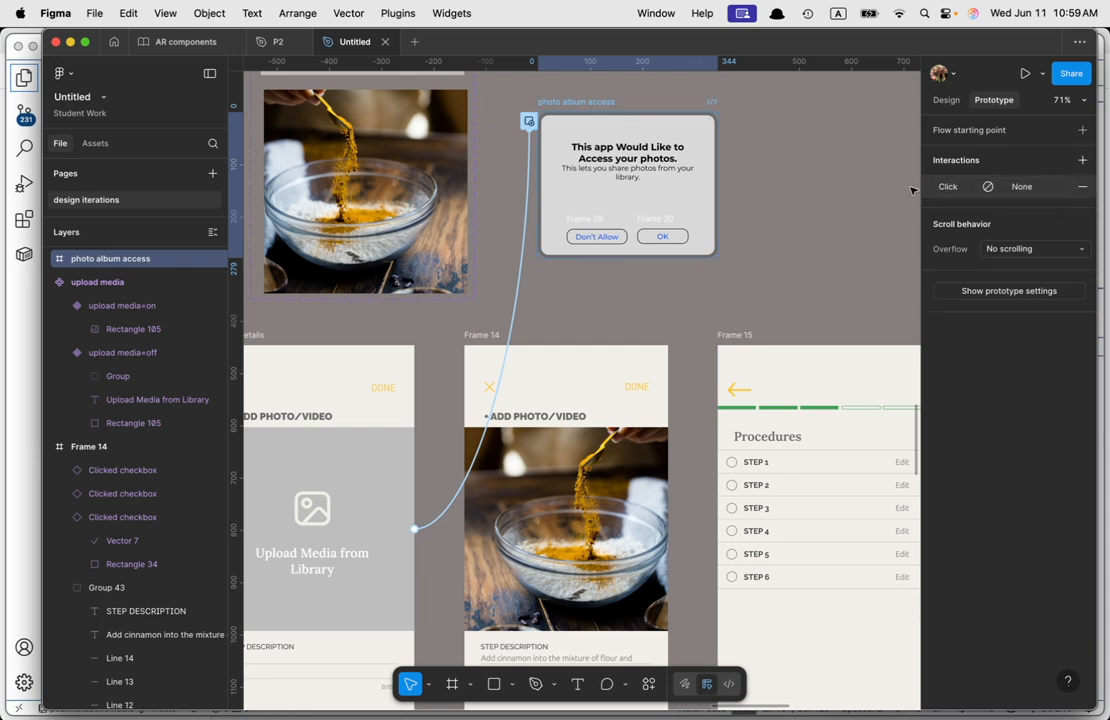
click(1028, 189)
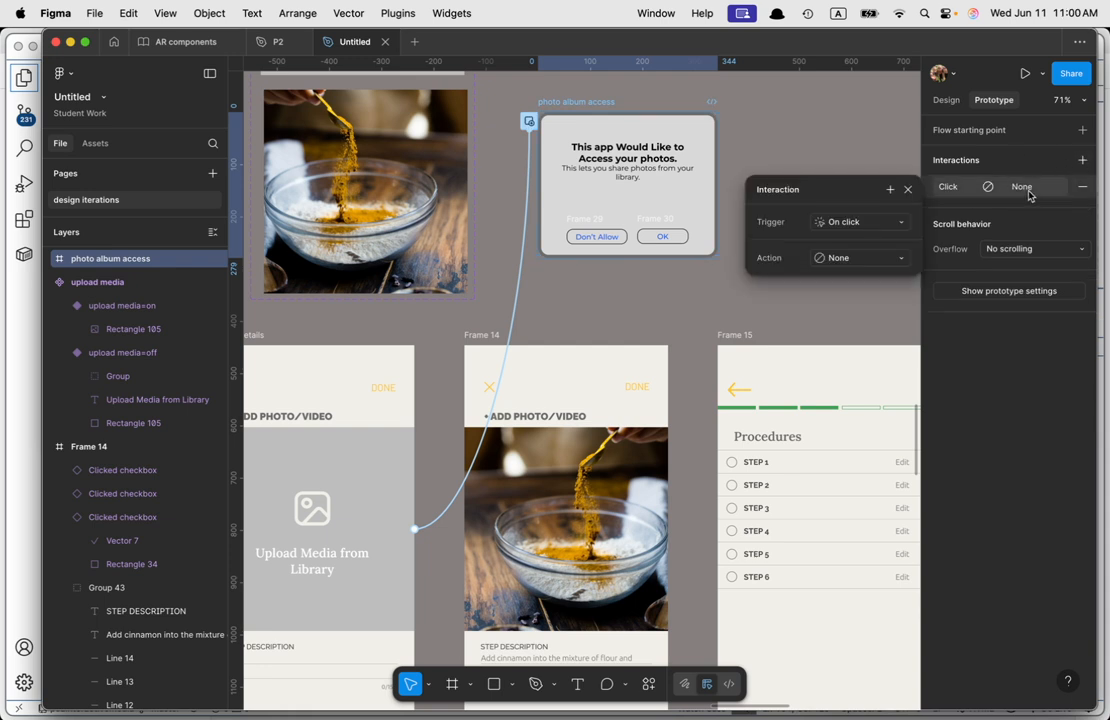
click(860, 258)
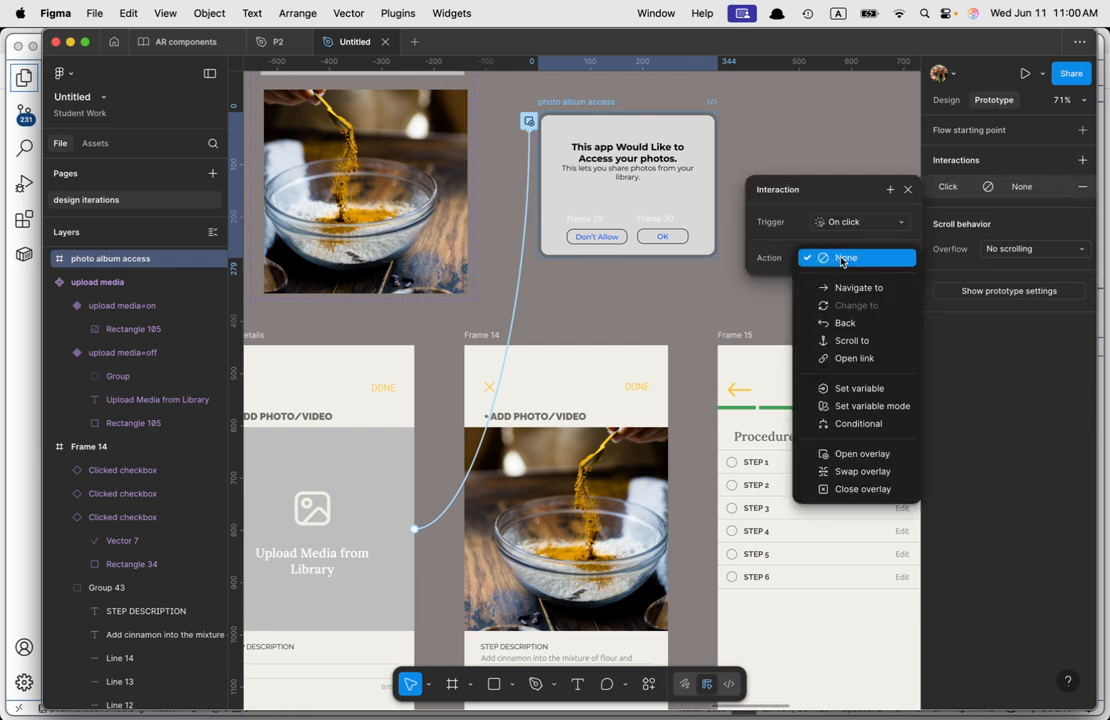
click(848, 489)
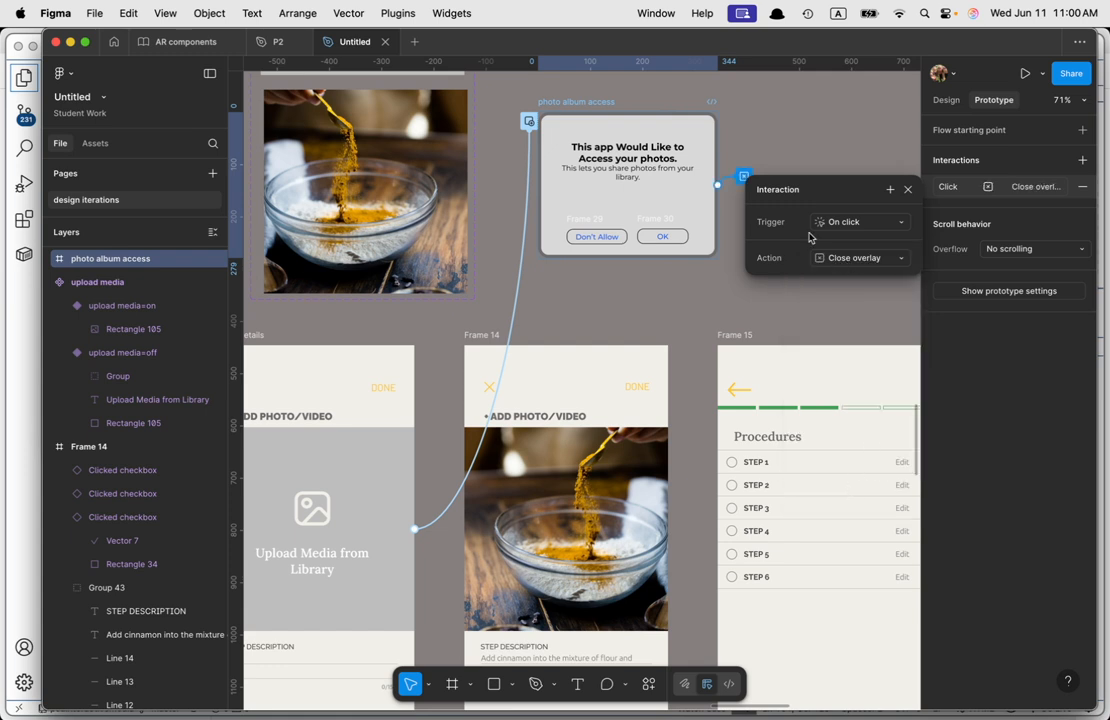
Step: Add a Set variable action after Close overlay in the popup's interaction and explore the variable types available for its target
click(890, 190)
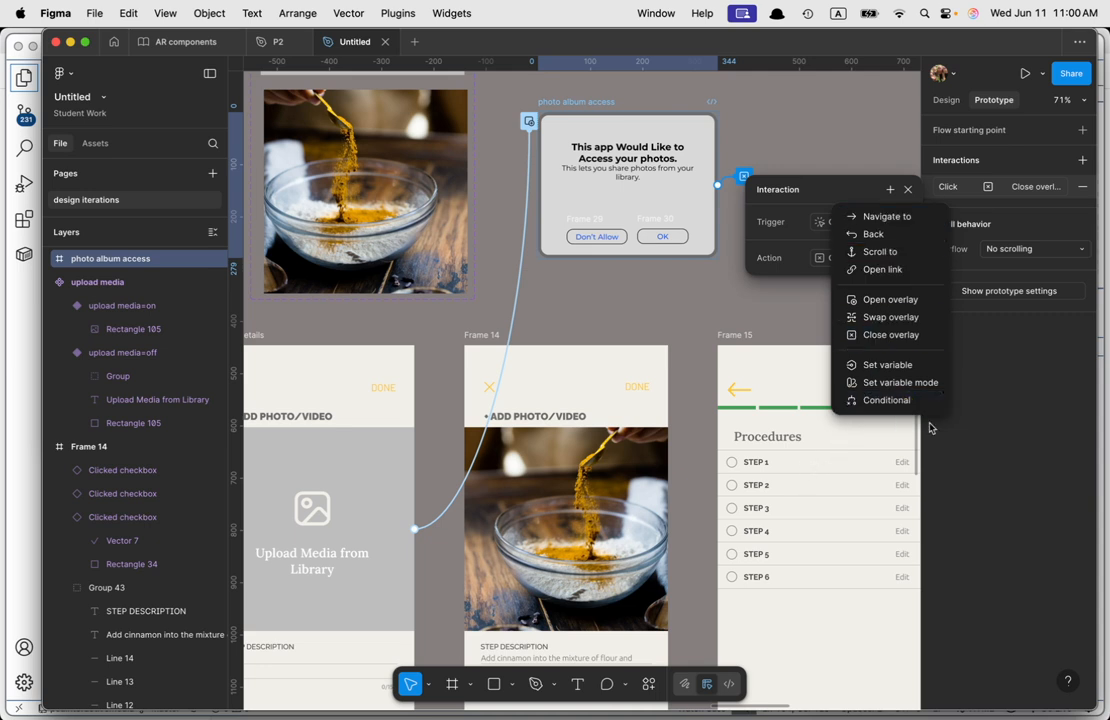
click(884, 365)
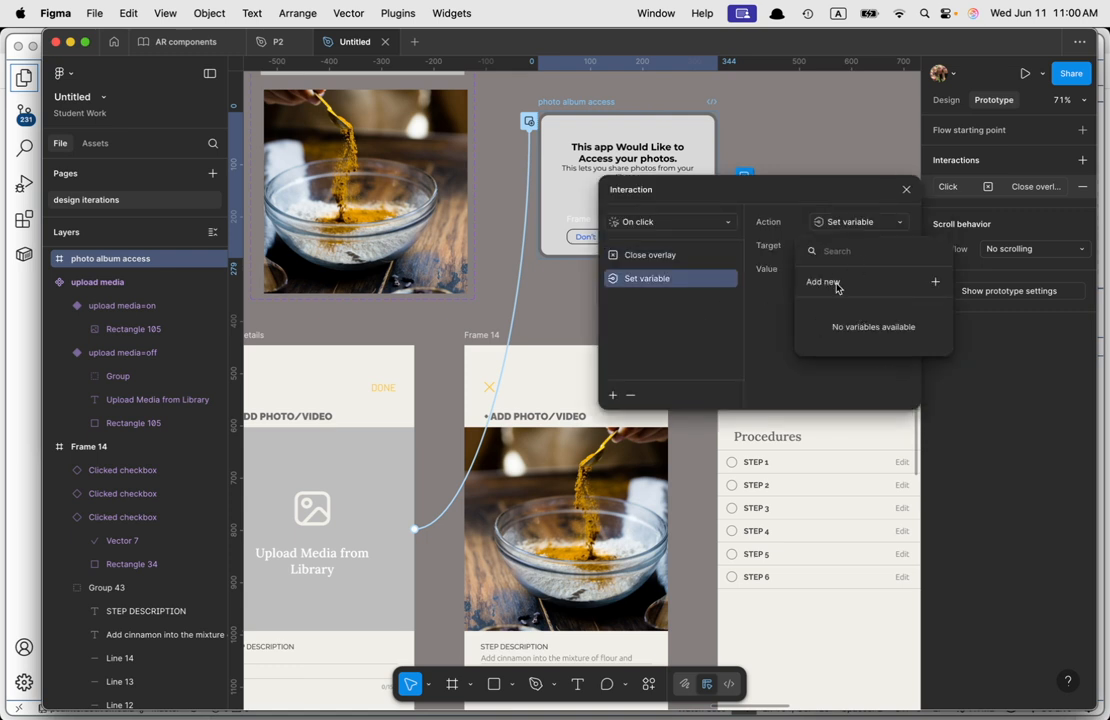
click(880, 224)
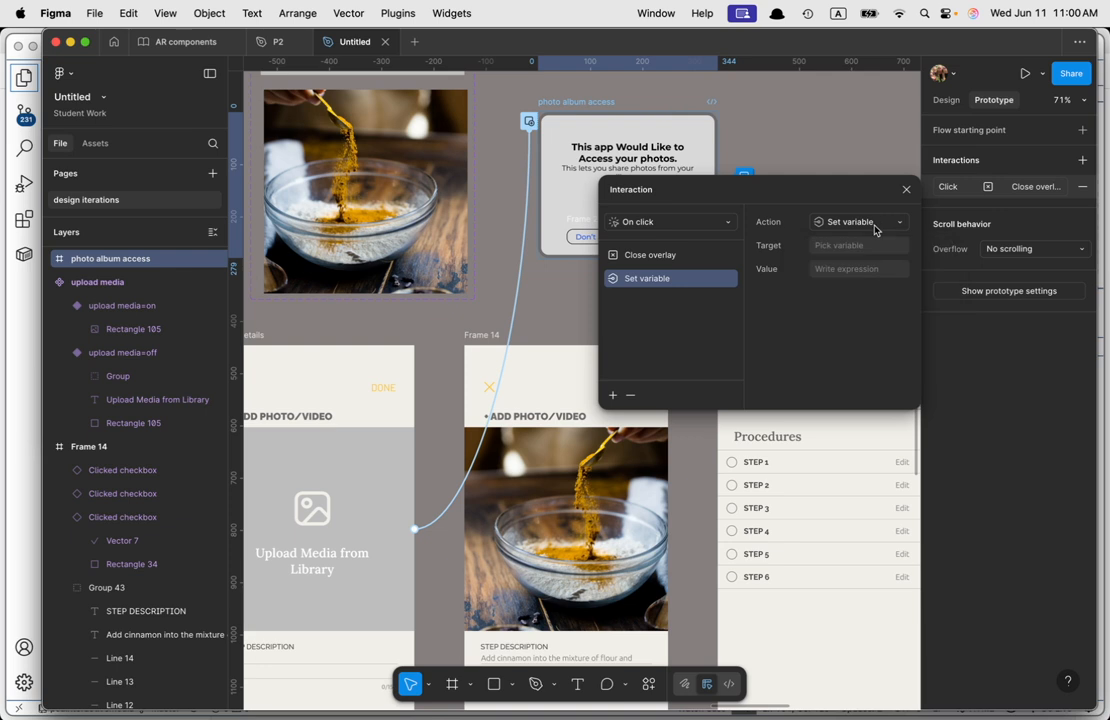
click(874, 227)
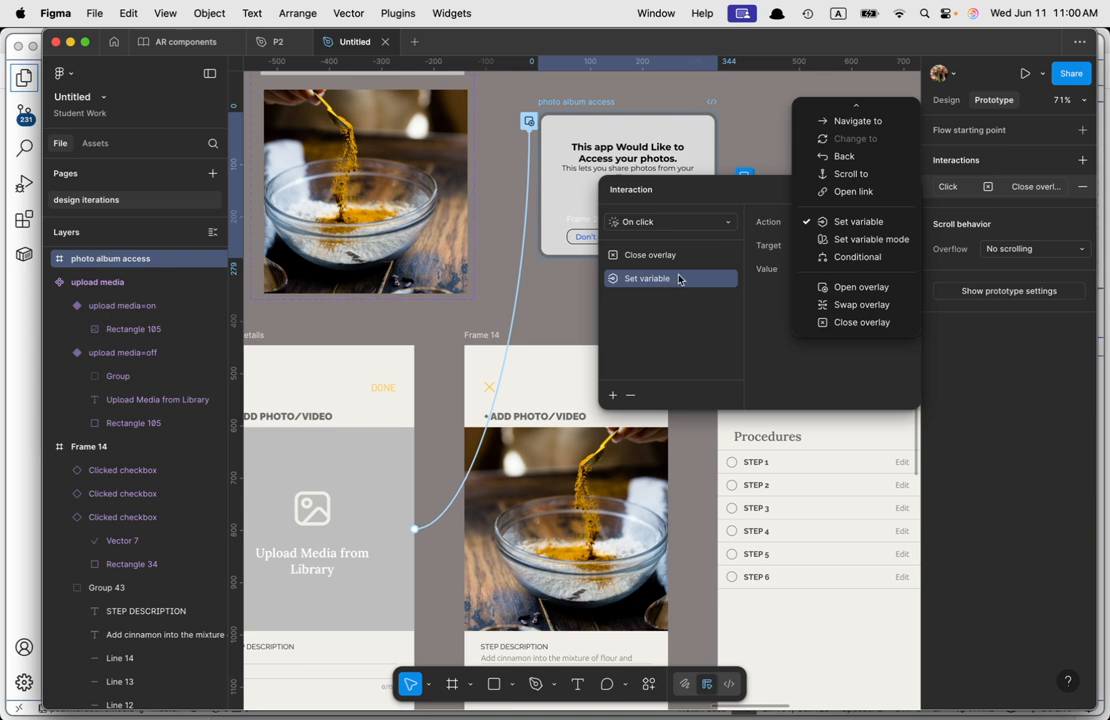
click(867, 229)
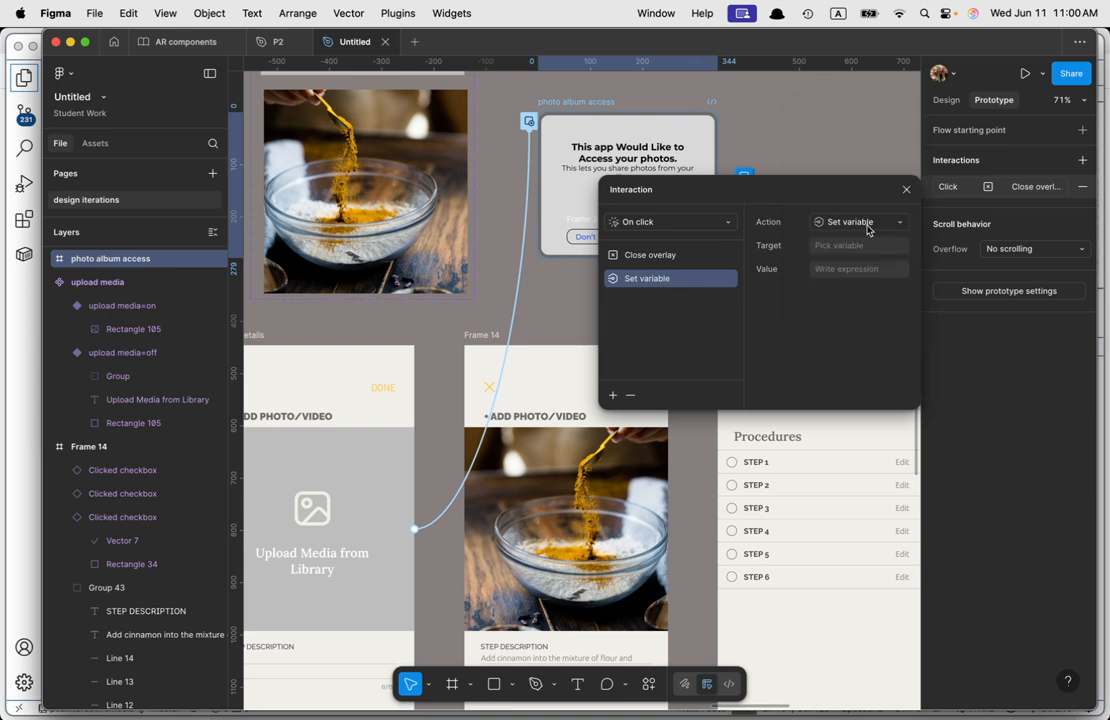
click(843, 246)
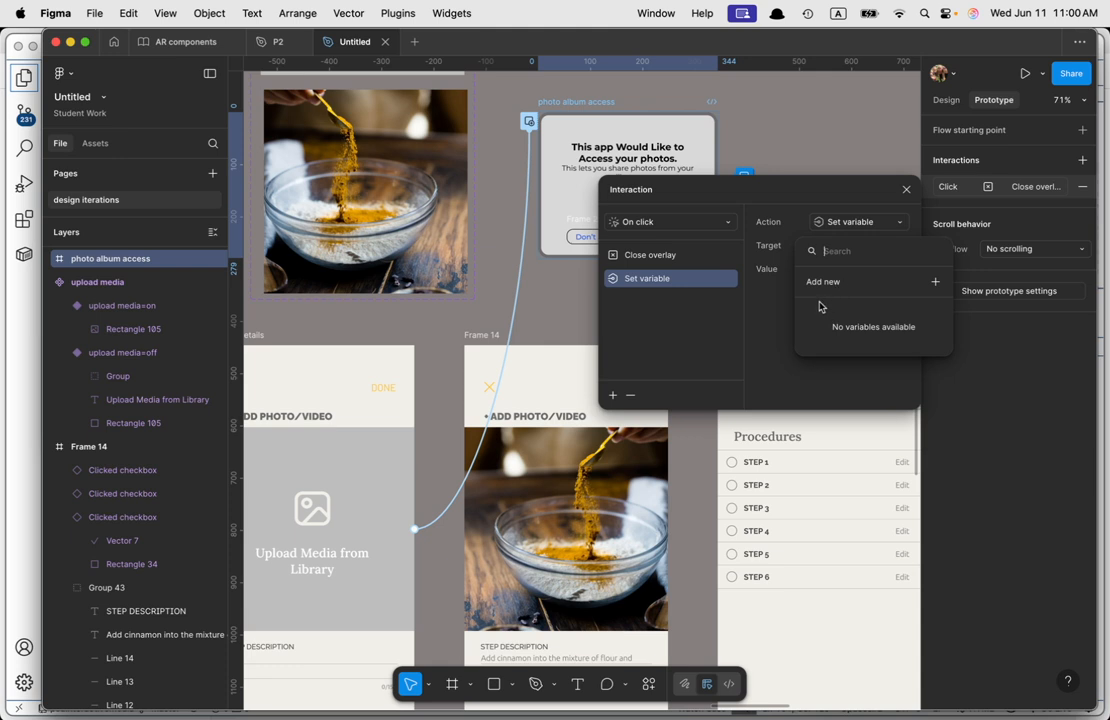
click(935, 282)
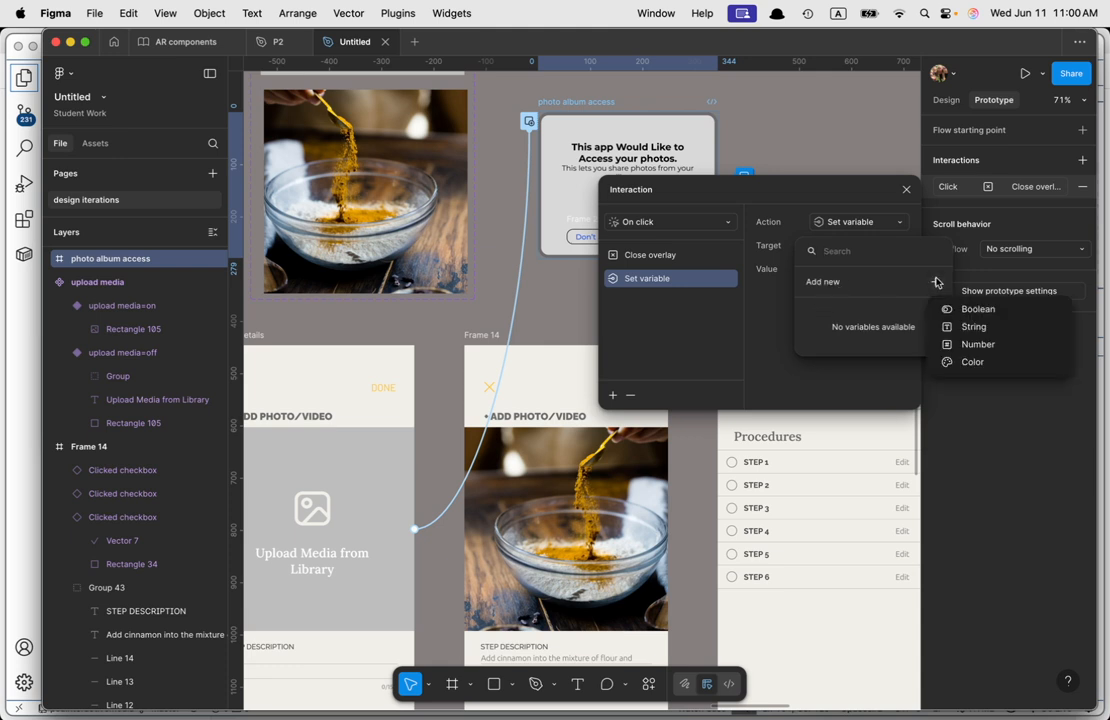
click(767, 371)
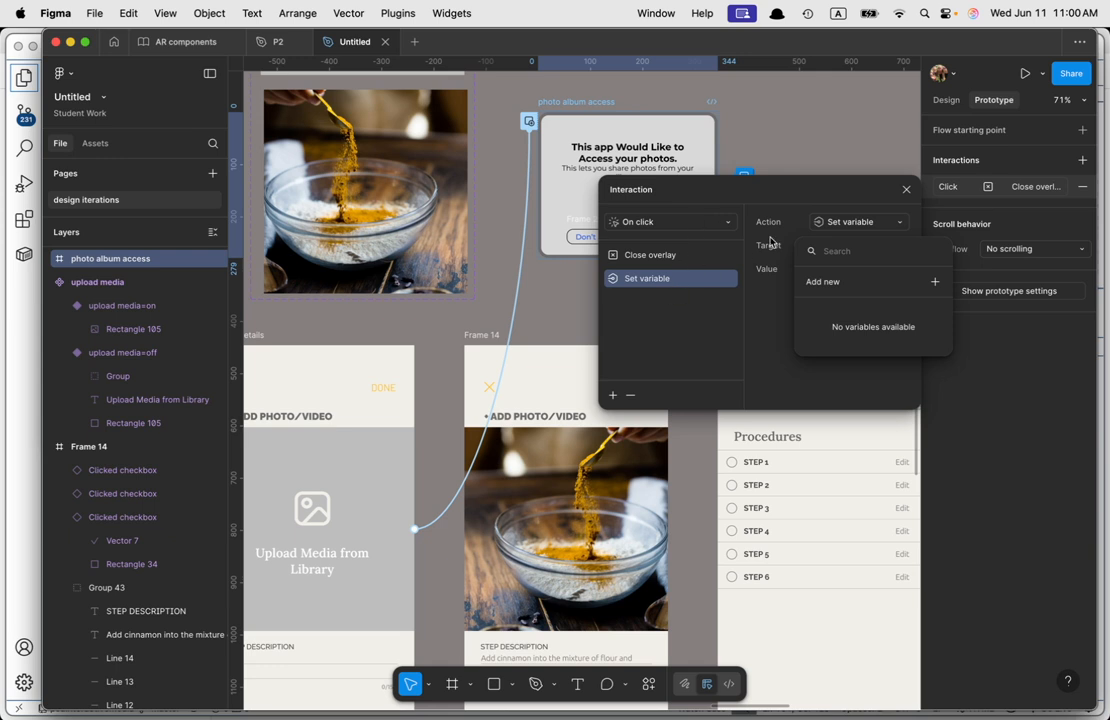
Step: Change the popup interaction's second action to Navigate to the Recipe details frame with a Dissolve animation
click(897, 226)
click(898, 224)
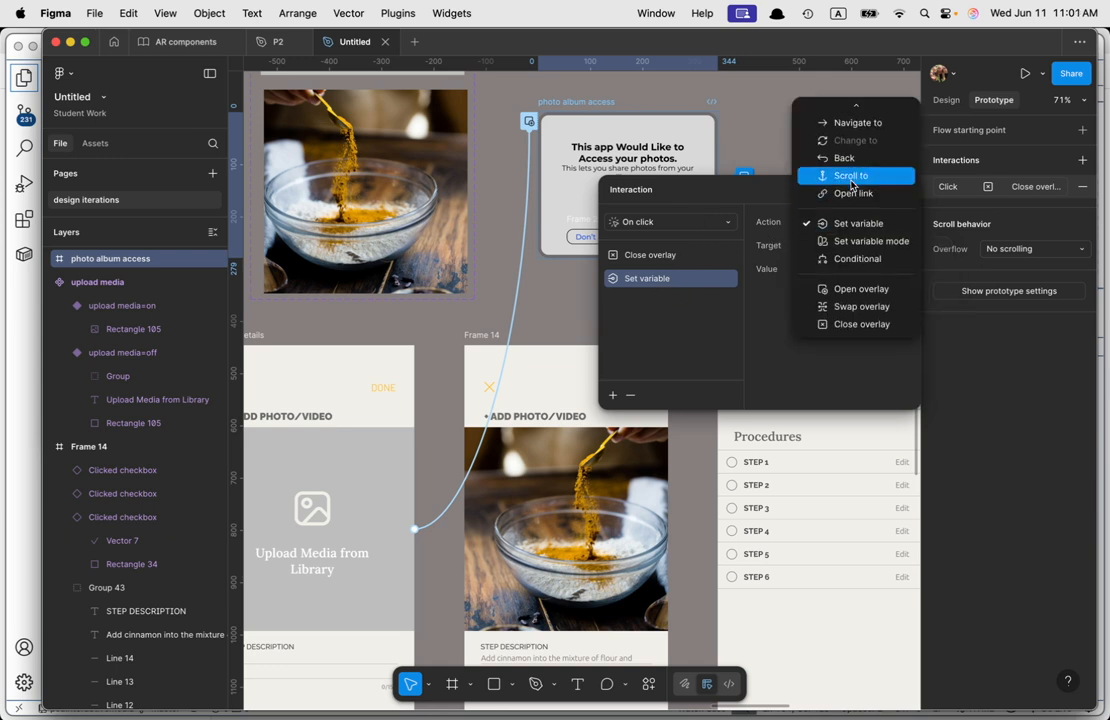
scroll(835, 176, up, 1)
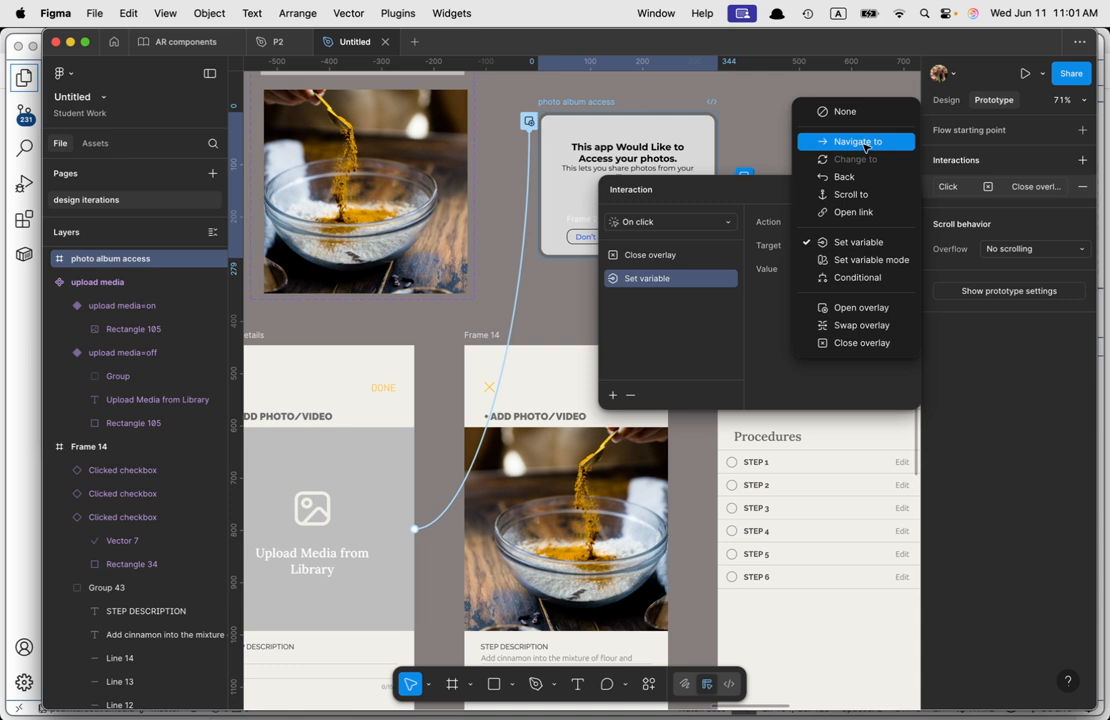
click(866, 146)
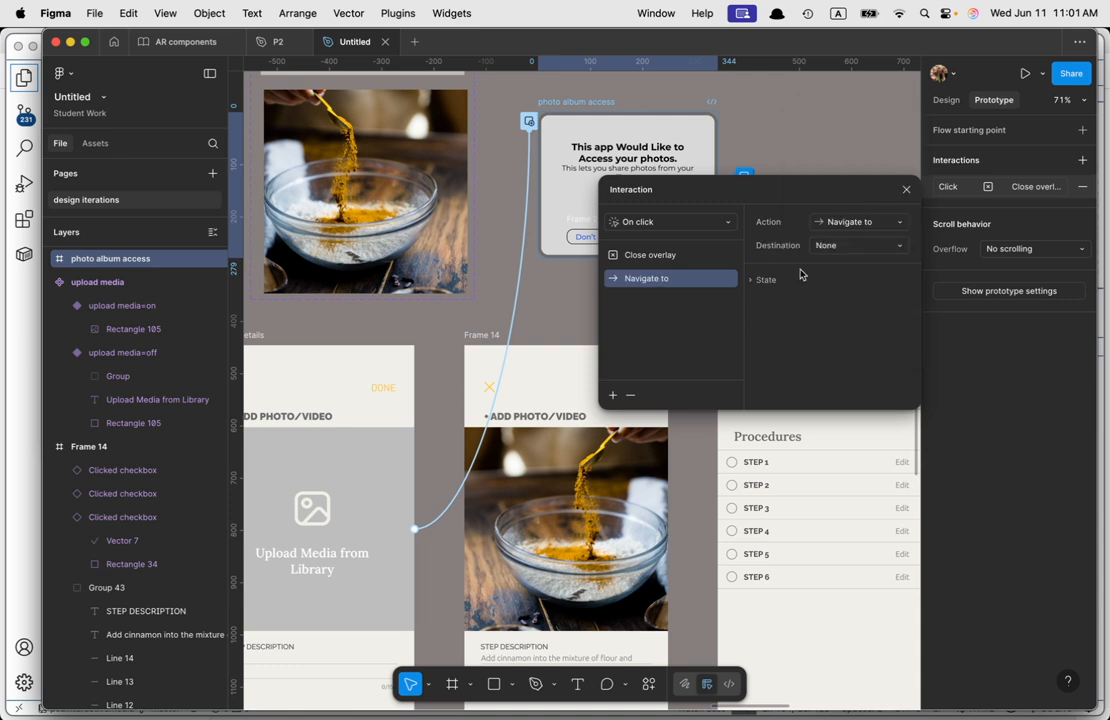
click(861, 245)
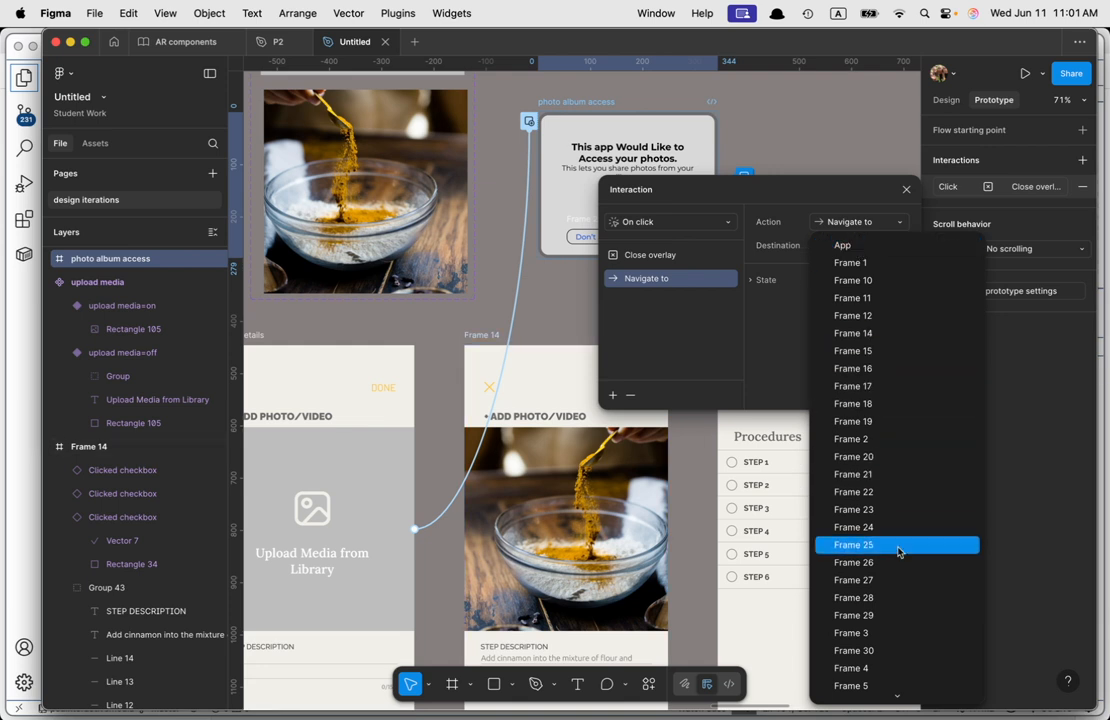
scroll(947, 604, down, 3)
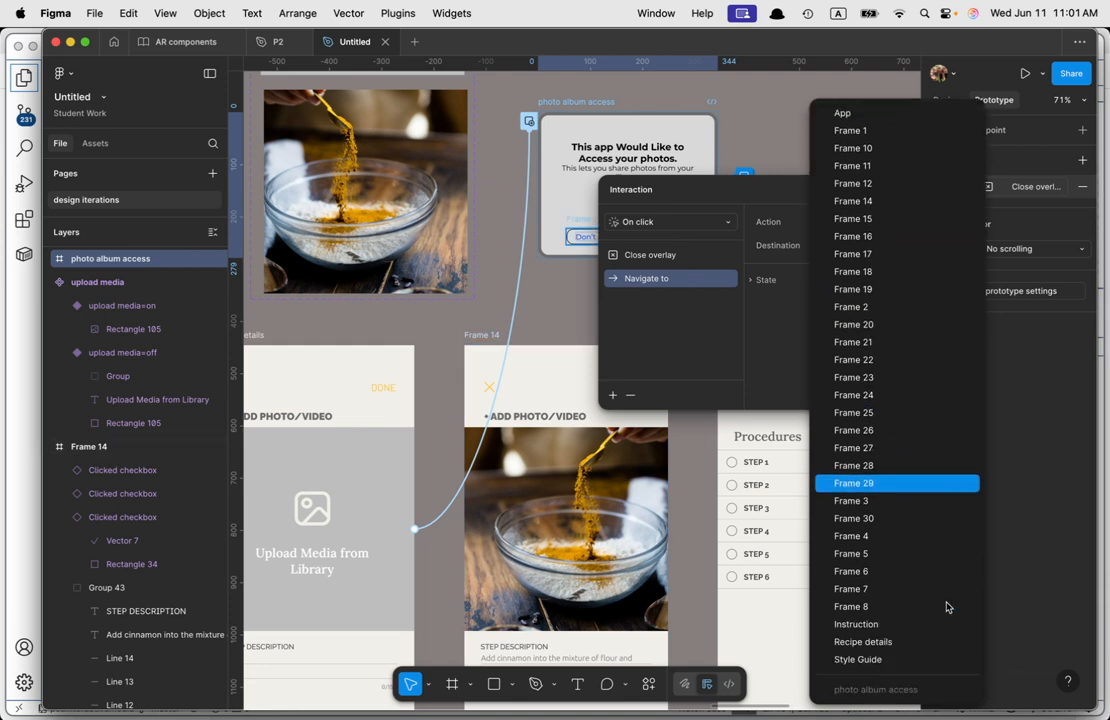
click(895, 642)
click(852, 285)
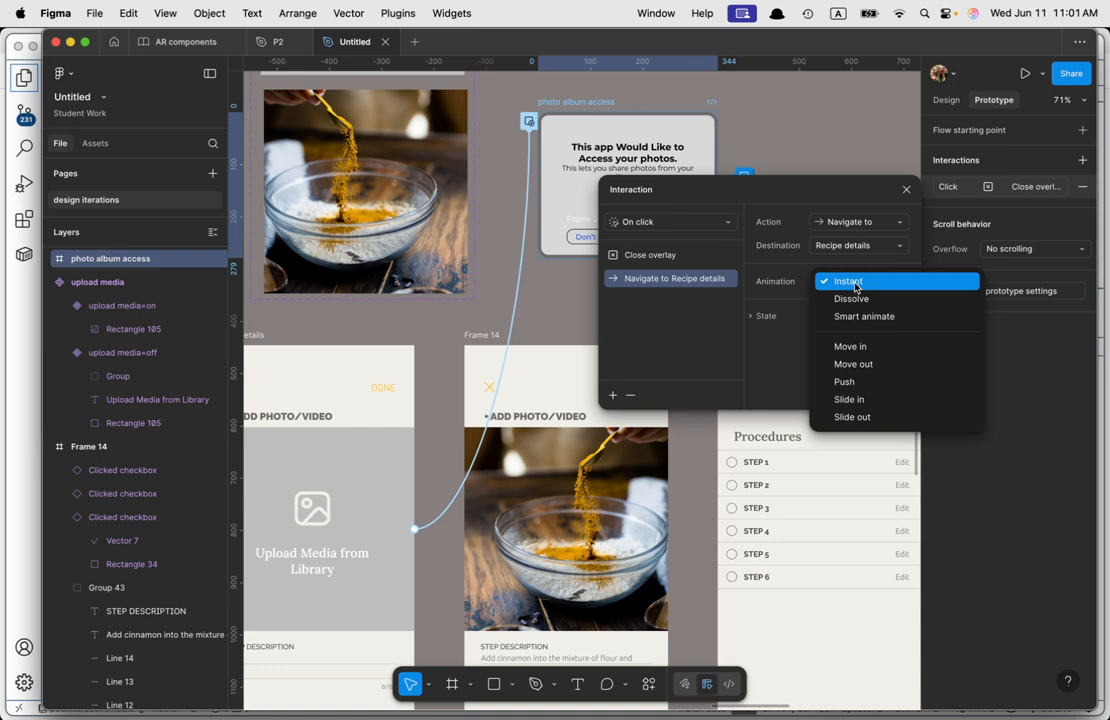
click(851, 299)
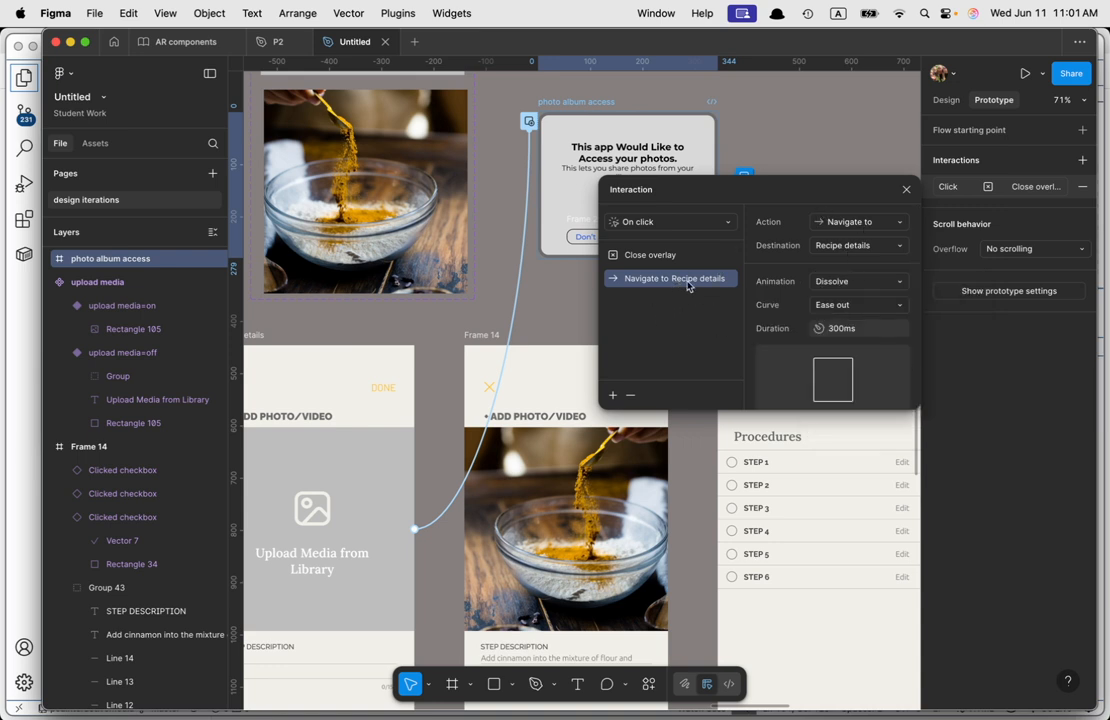
click(614, 396)
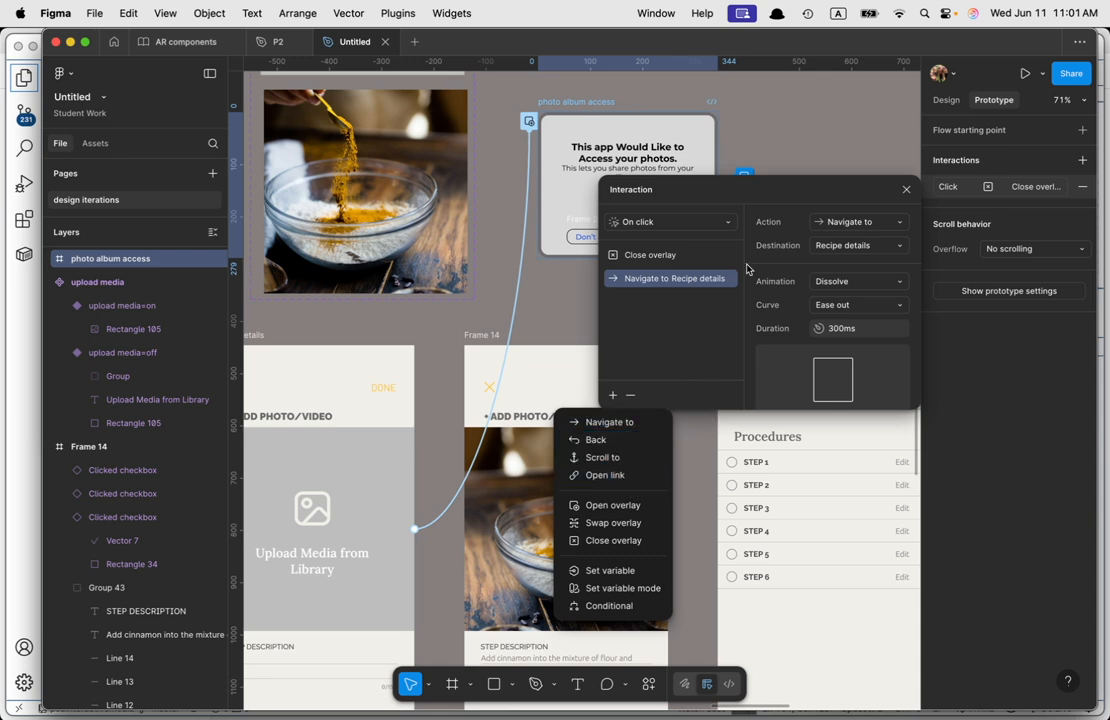
click(885, 191)
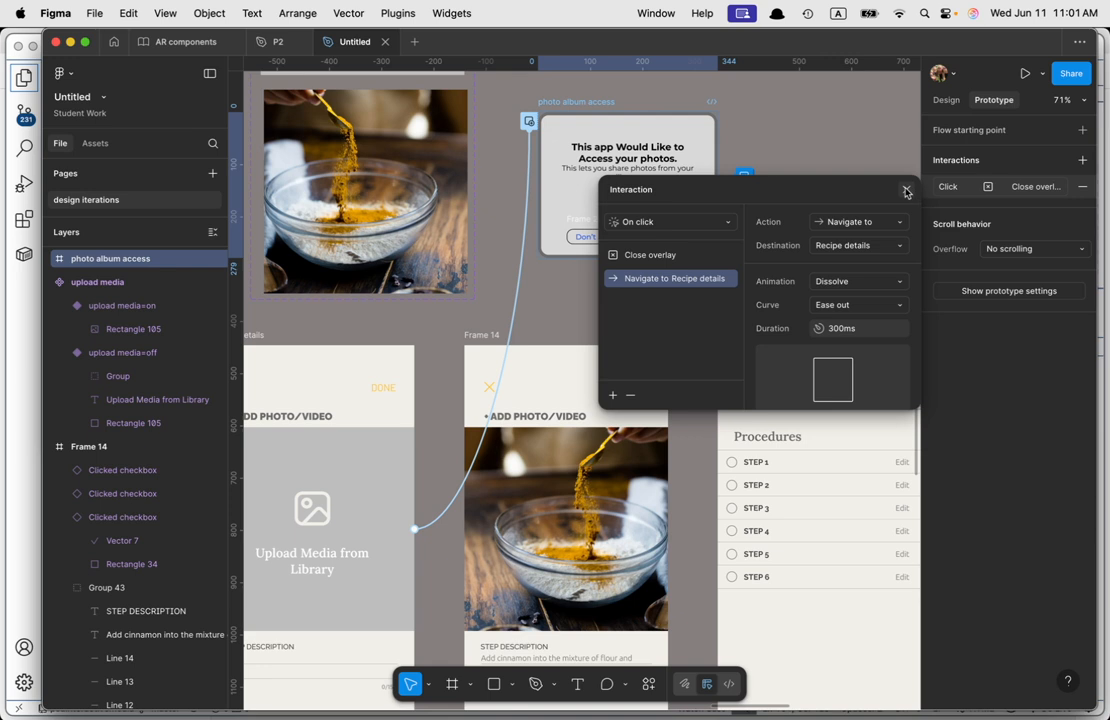
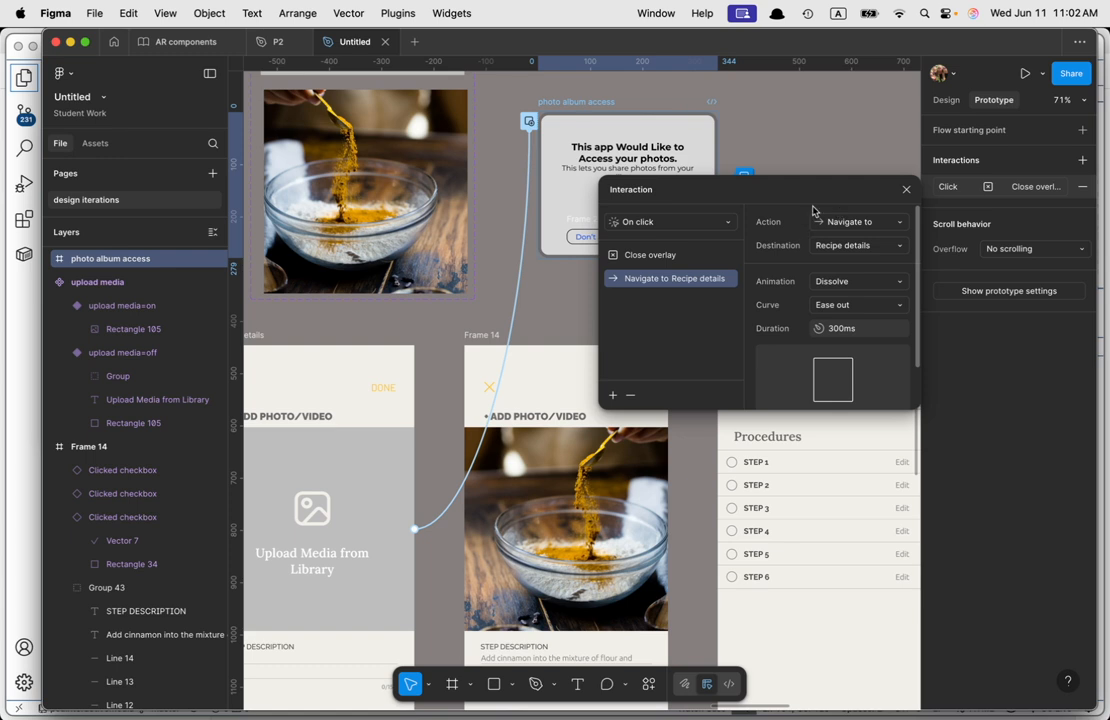
click(825, 150)
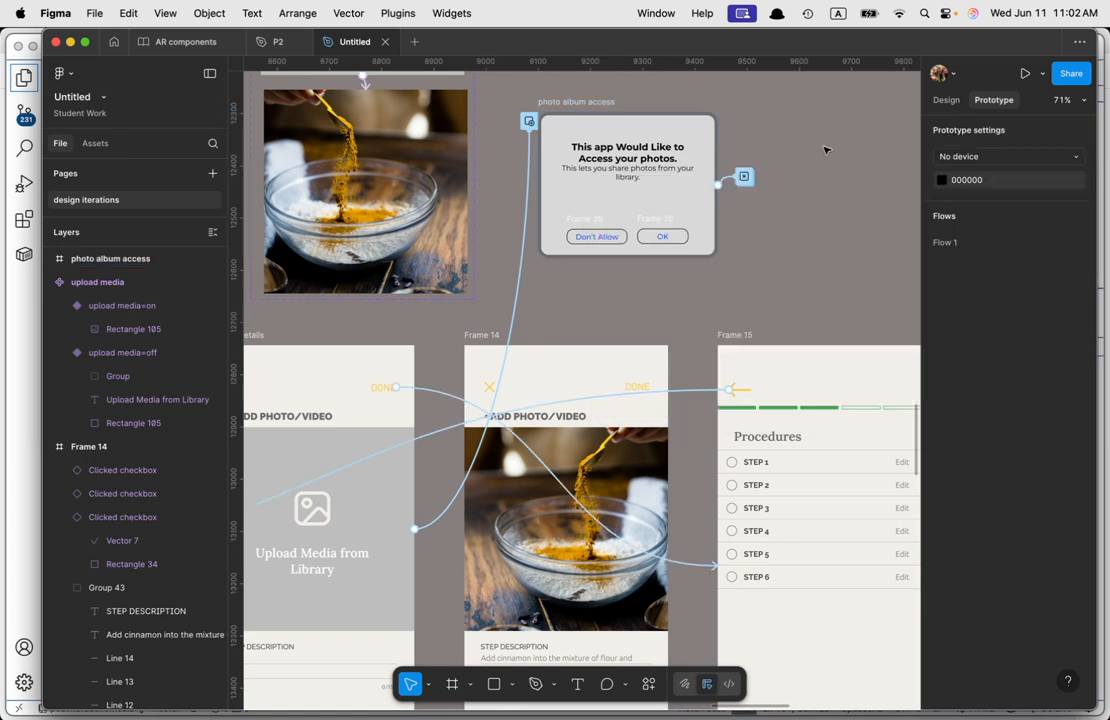
Step: Create a Boolean variable named "photo access" in the file's local variables
click(948, 103)
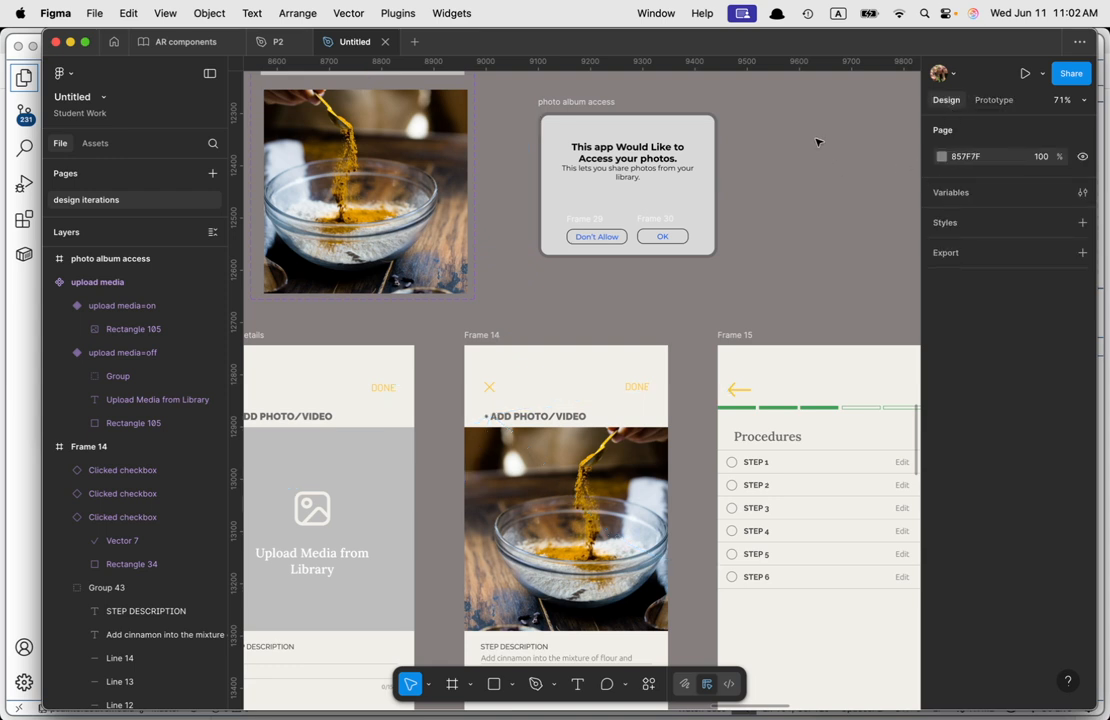
click(964, 198)
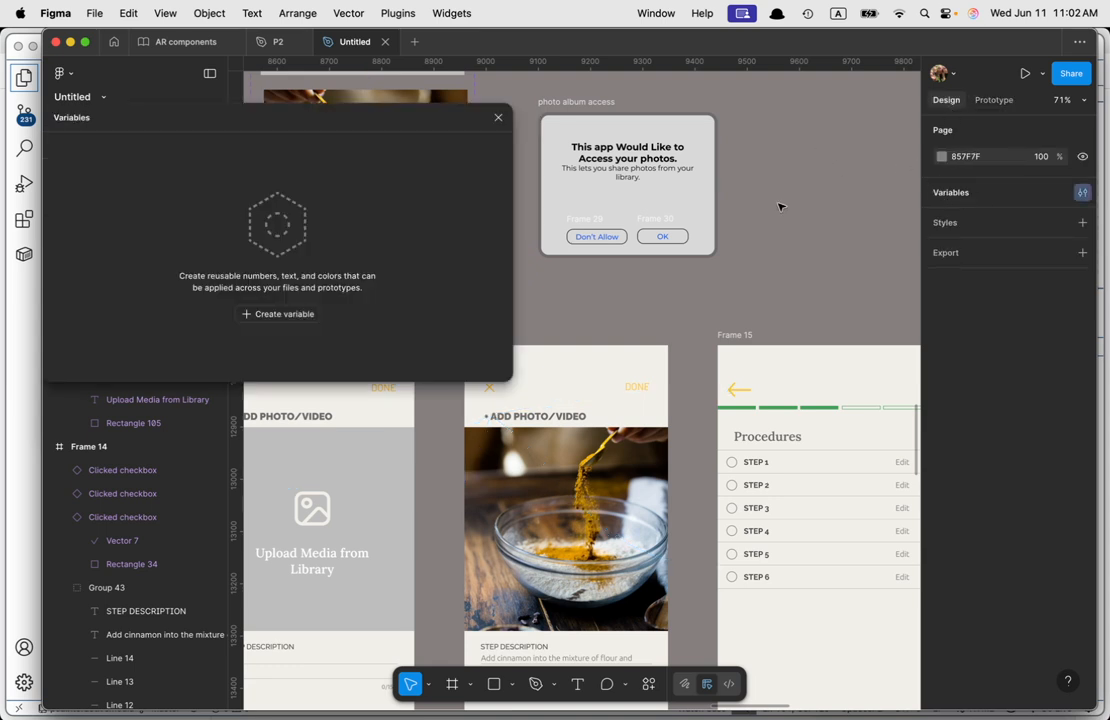
click(280, 316)
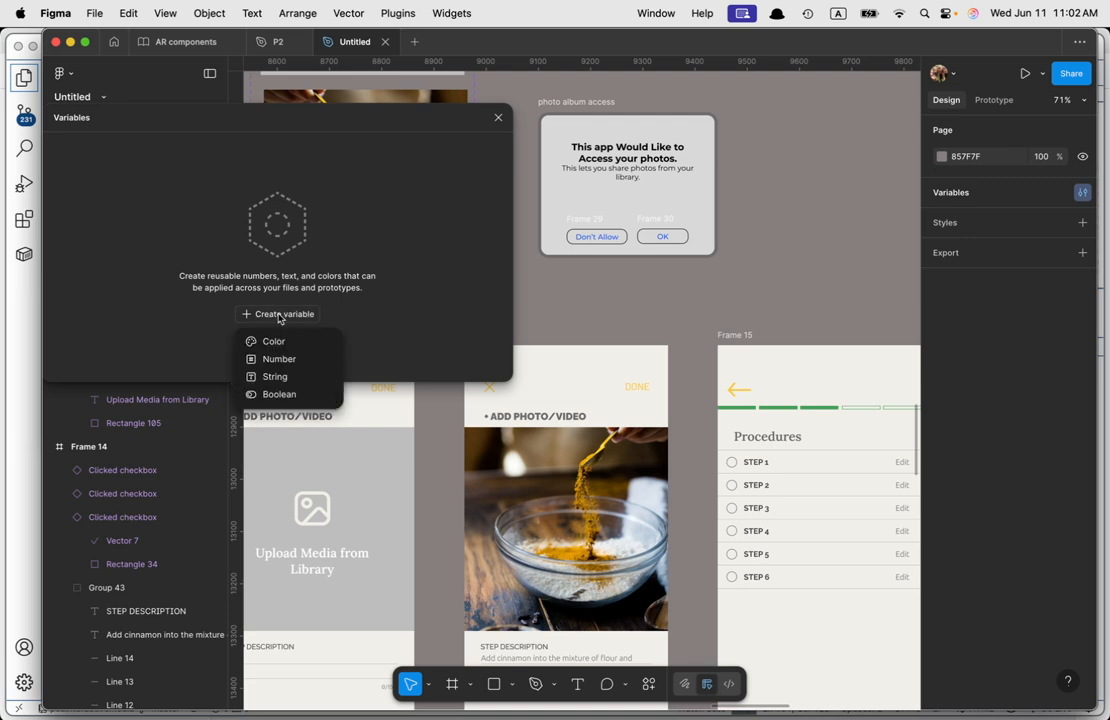
click(279, 394)
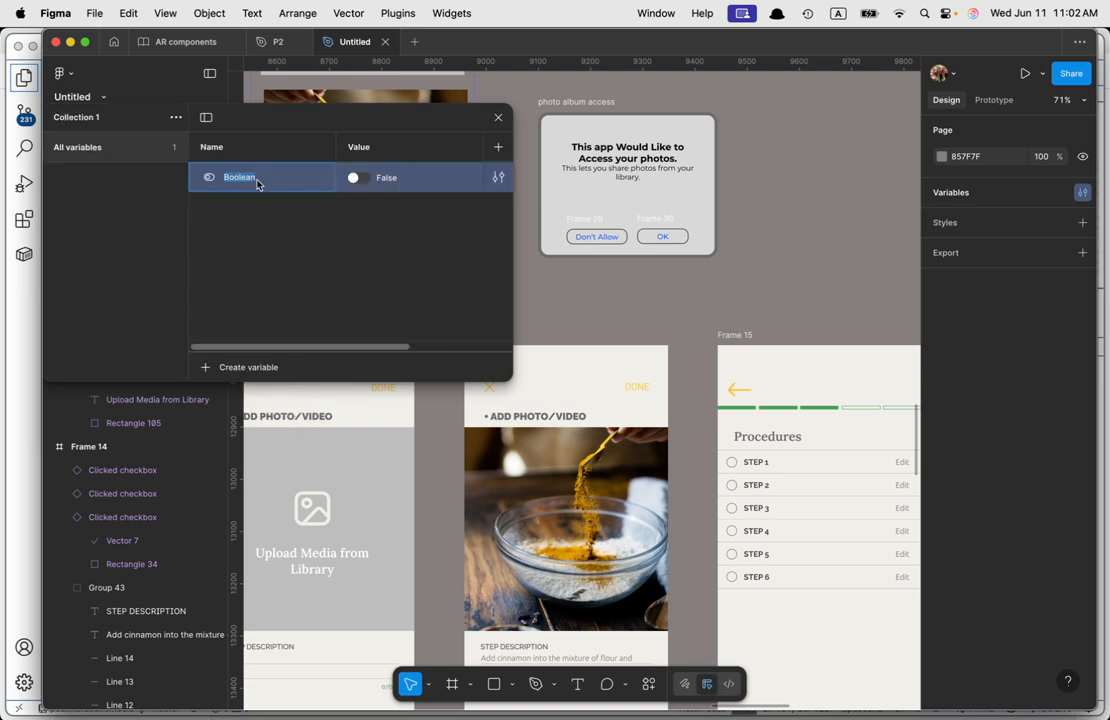
text(photo access)
click(358, 272)
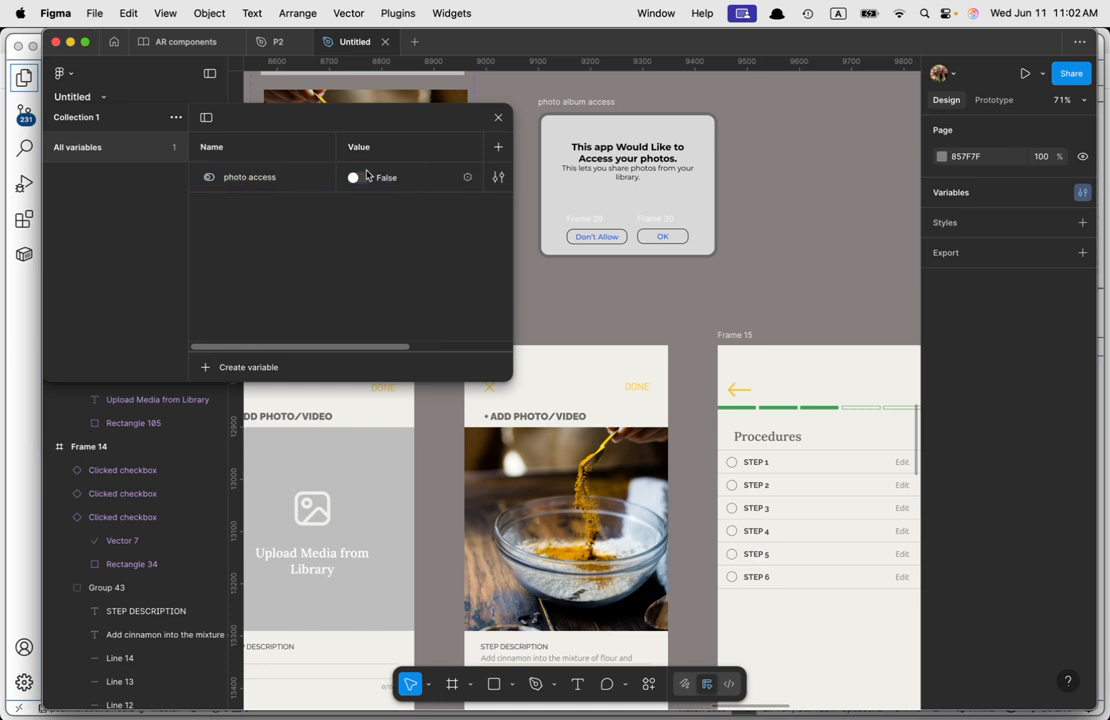
click(499, 119)
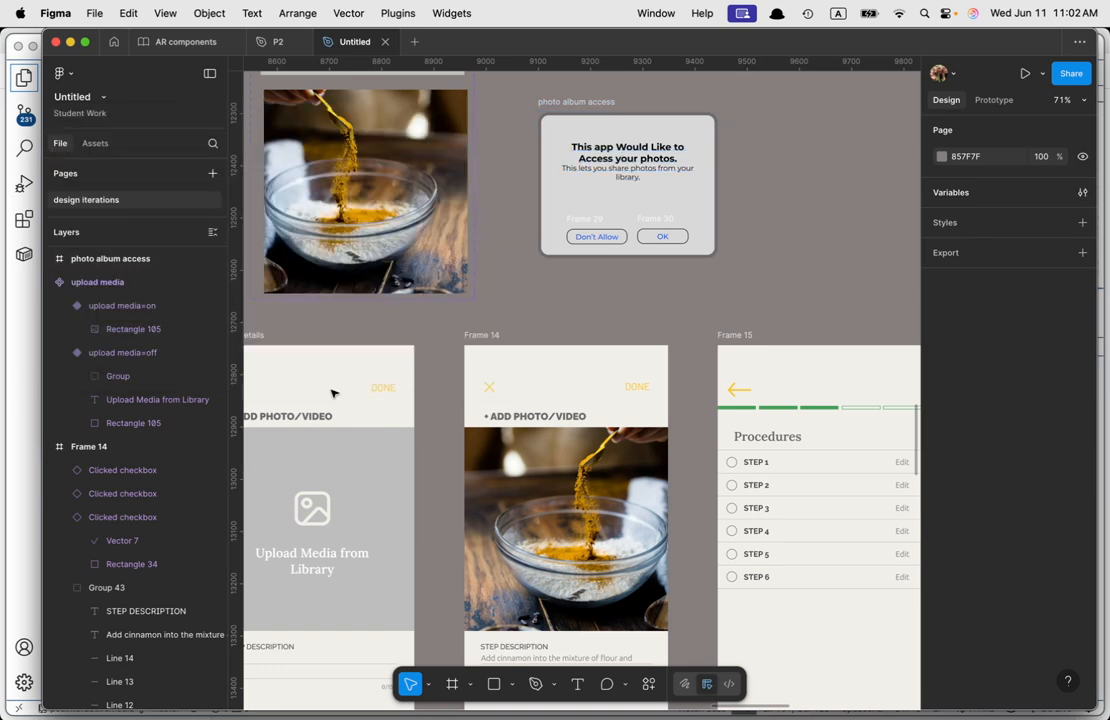
Step: Remove the Navigate to Recipe details action from the "photo album access" frame's click interaction
click(371, 477)
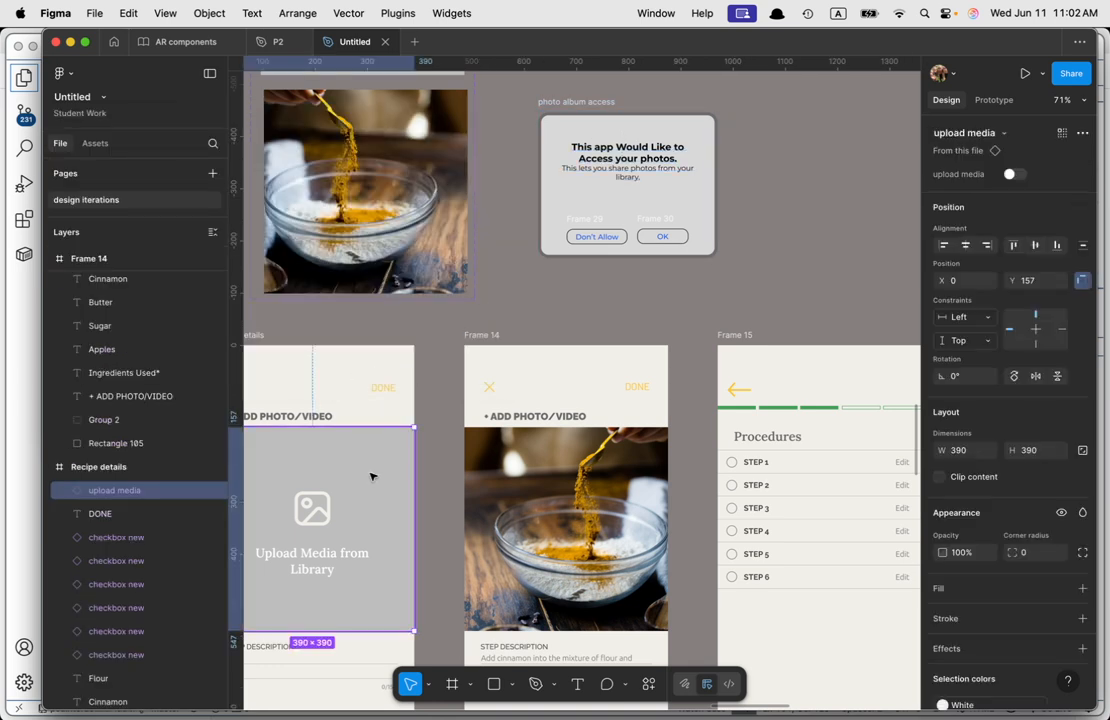
click(655, 131)
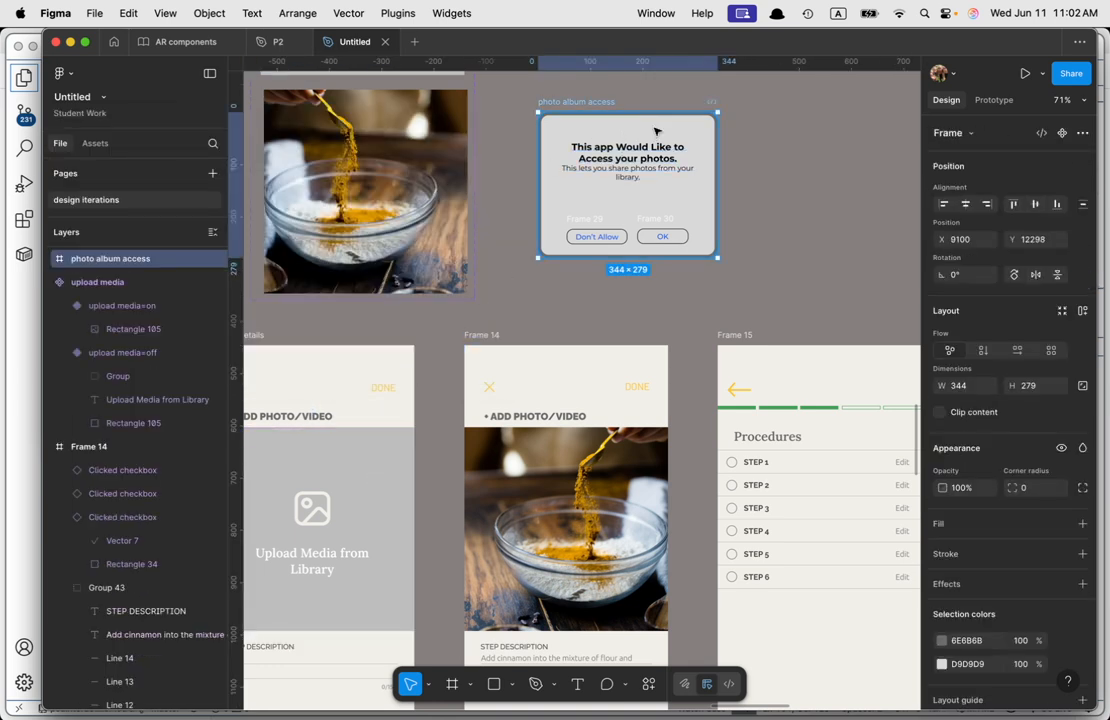
click(993, 100)
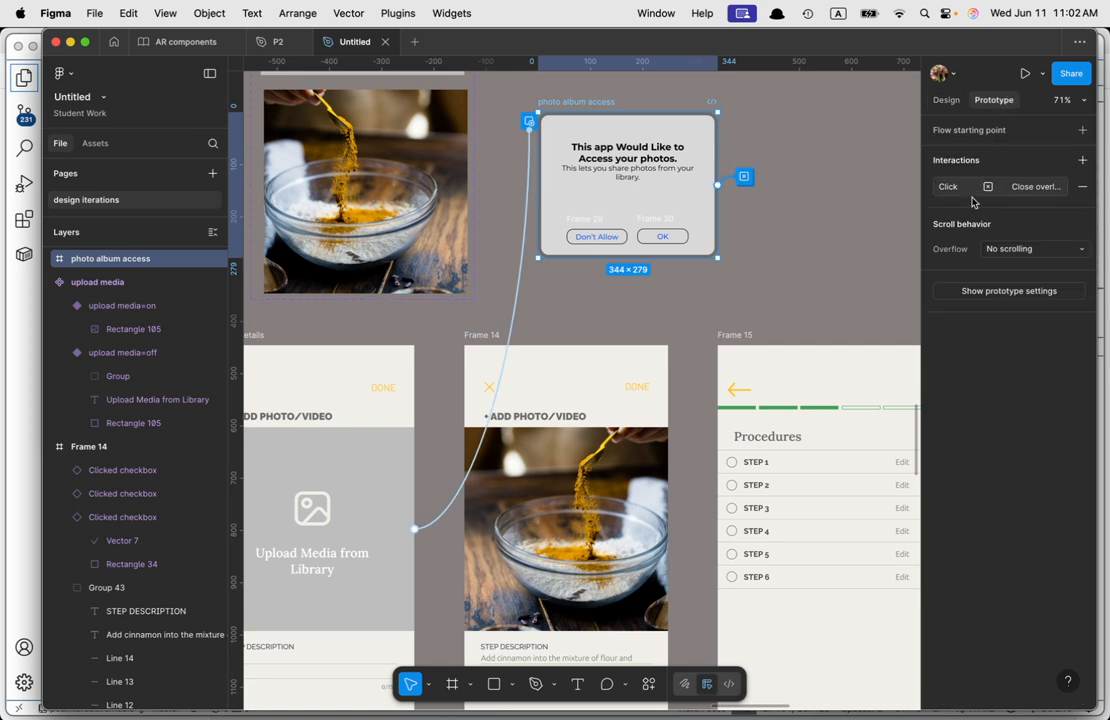
click(1039, 187)
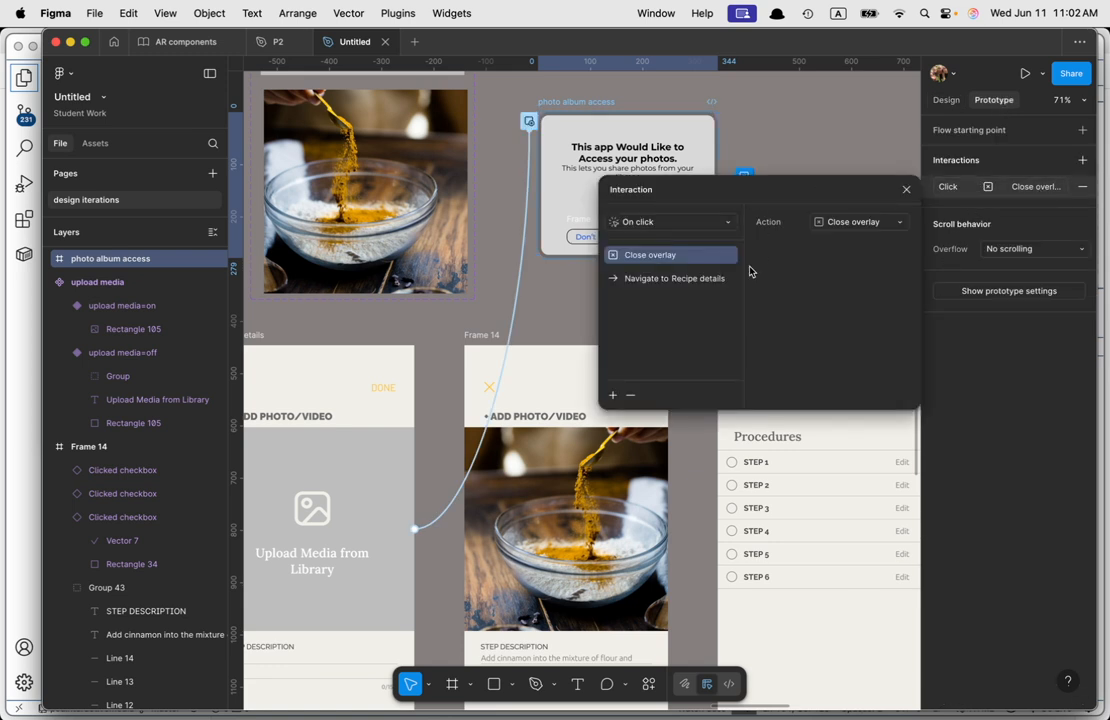
click(650, 284)
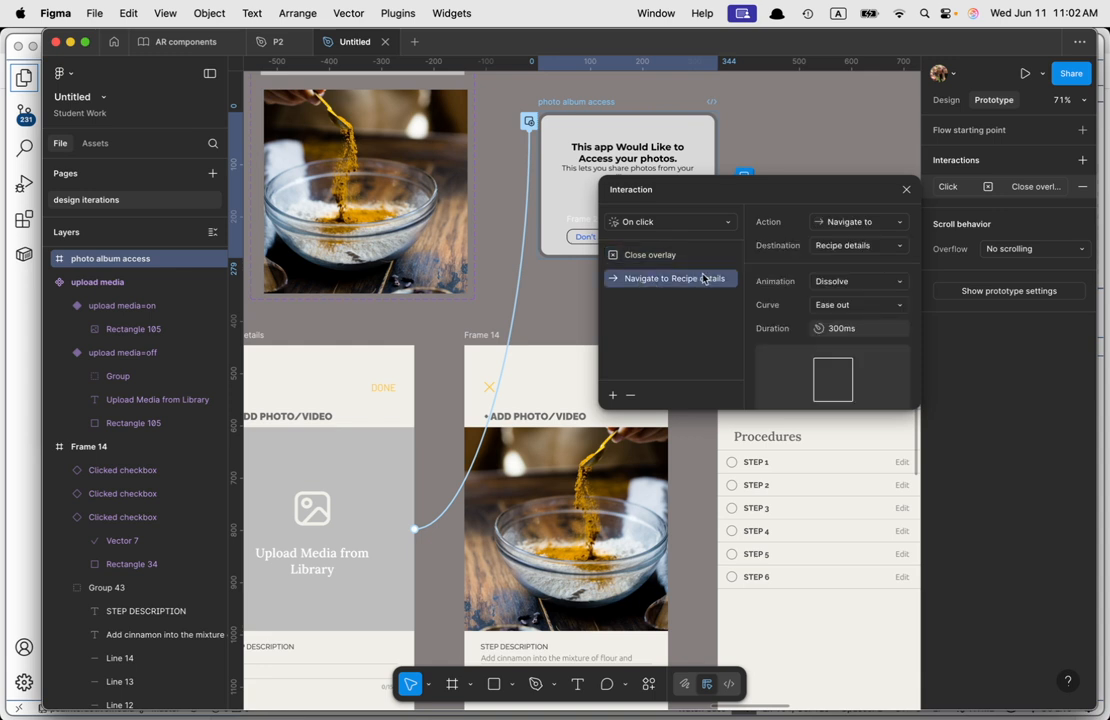
click(630, 395)
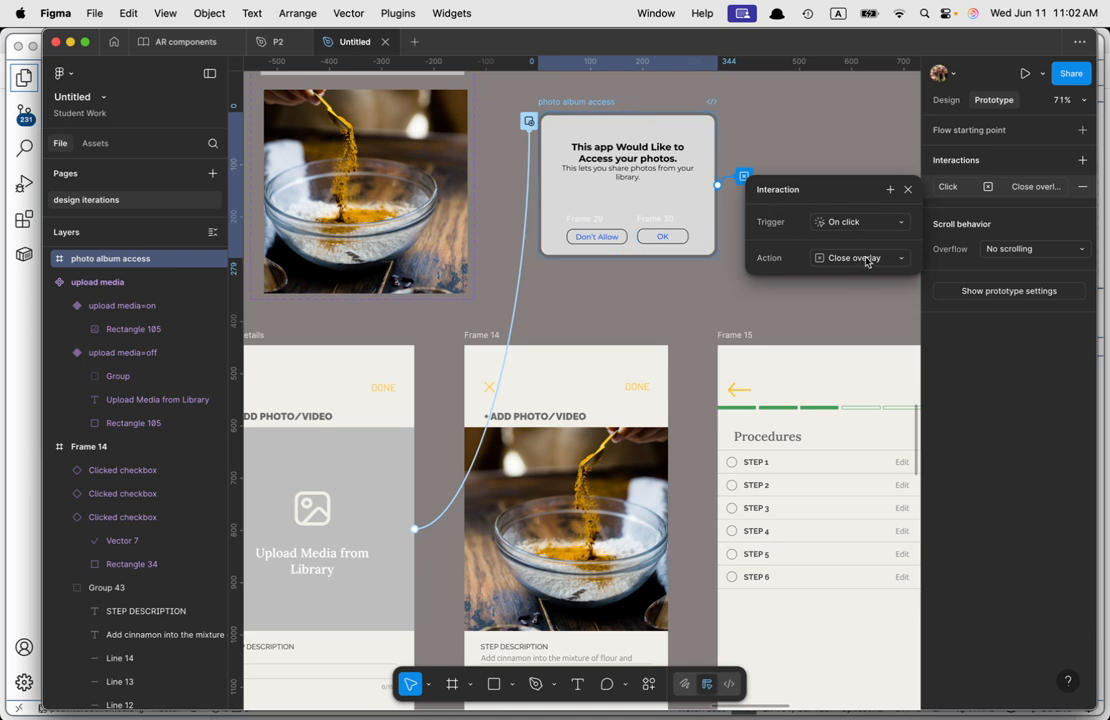
Step: Add a Set variable action after Close overlay in the popup's interaction that sets "photo access" to true
click(891, 190)
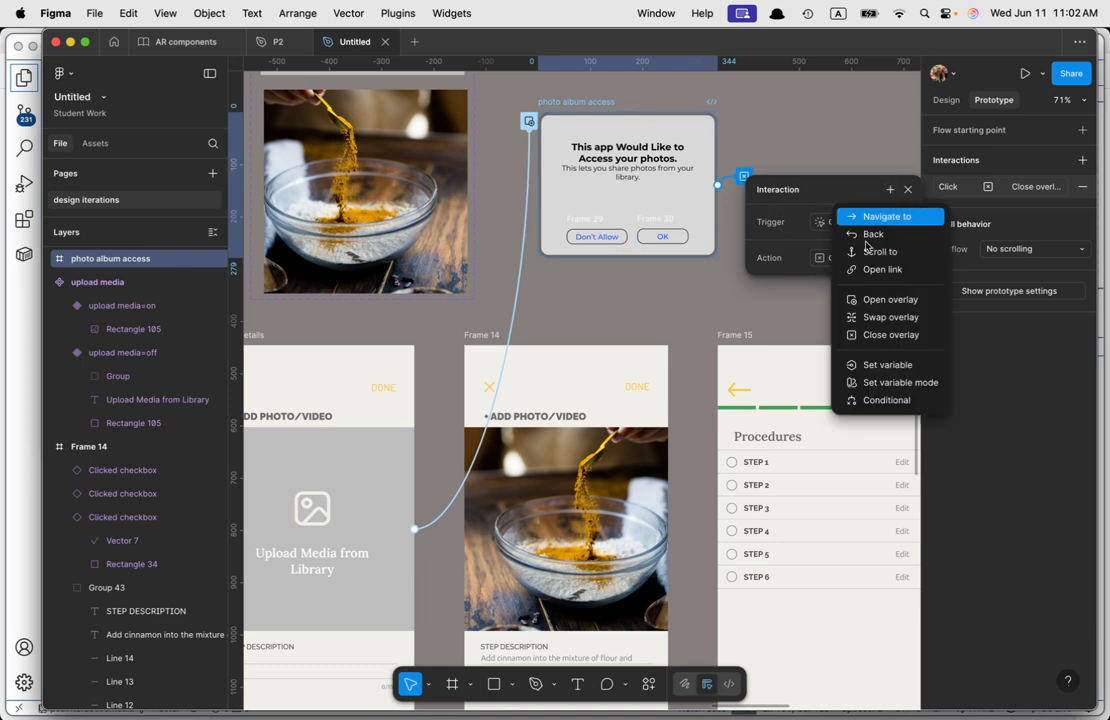
click(900, 366)
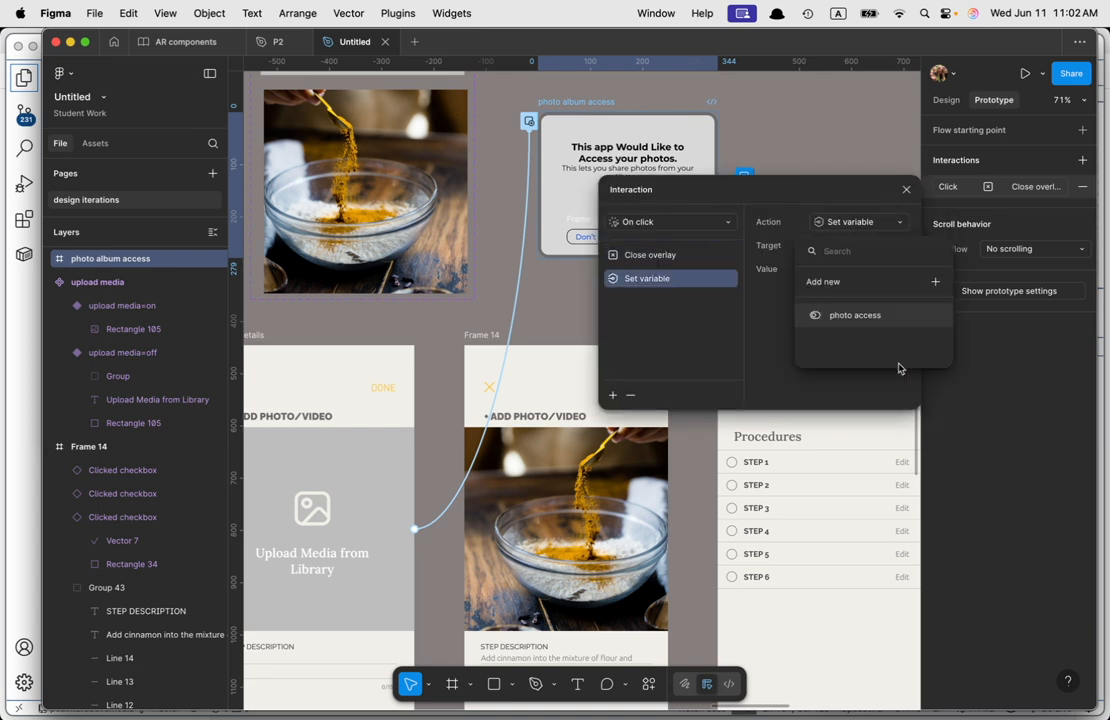
click(858, 315)
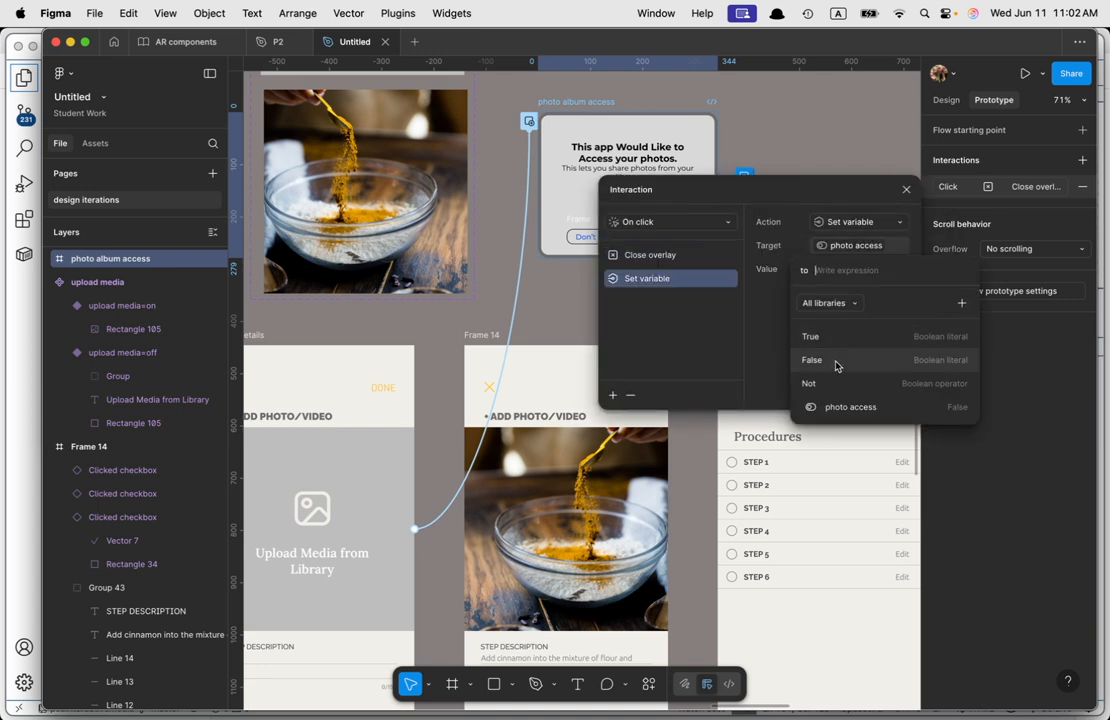
click(833, 337)
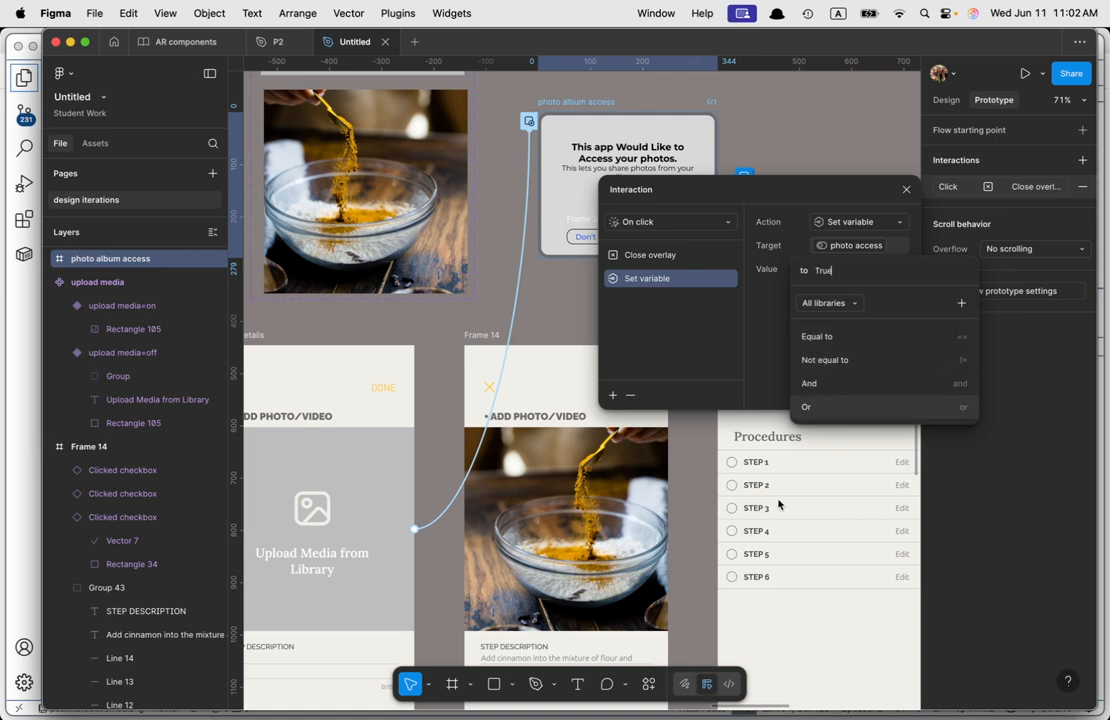
click(907, 191)
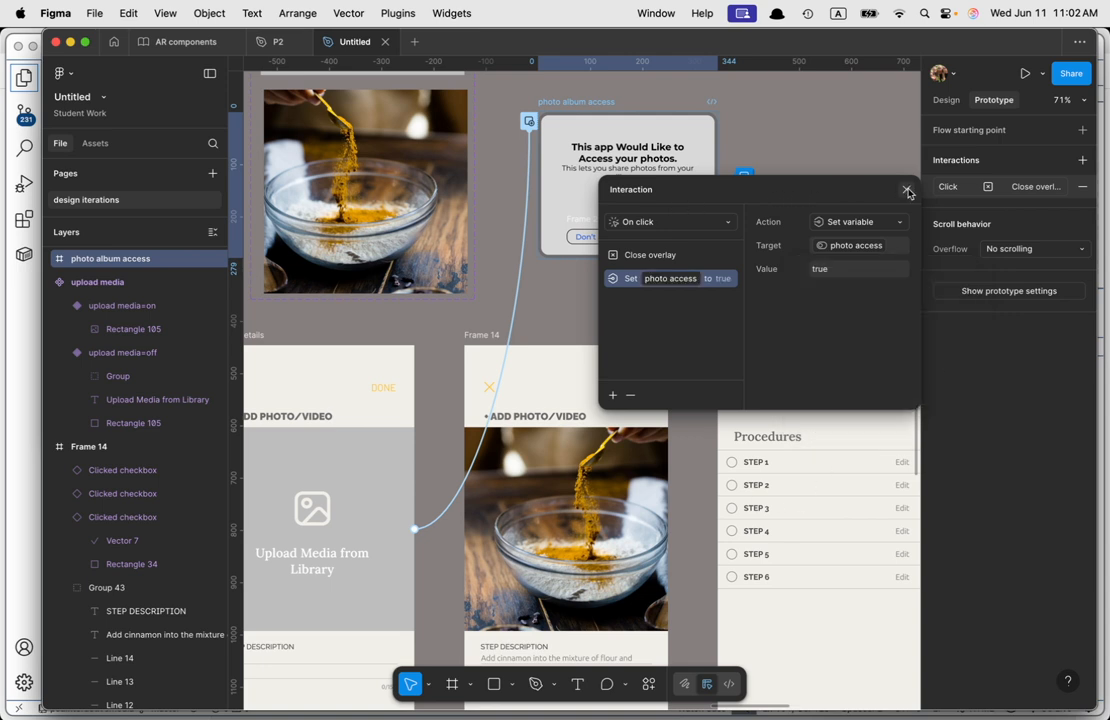
click(907, 191)
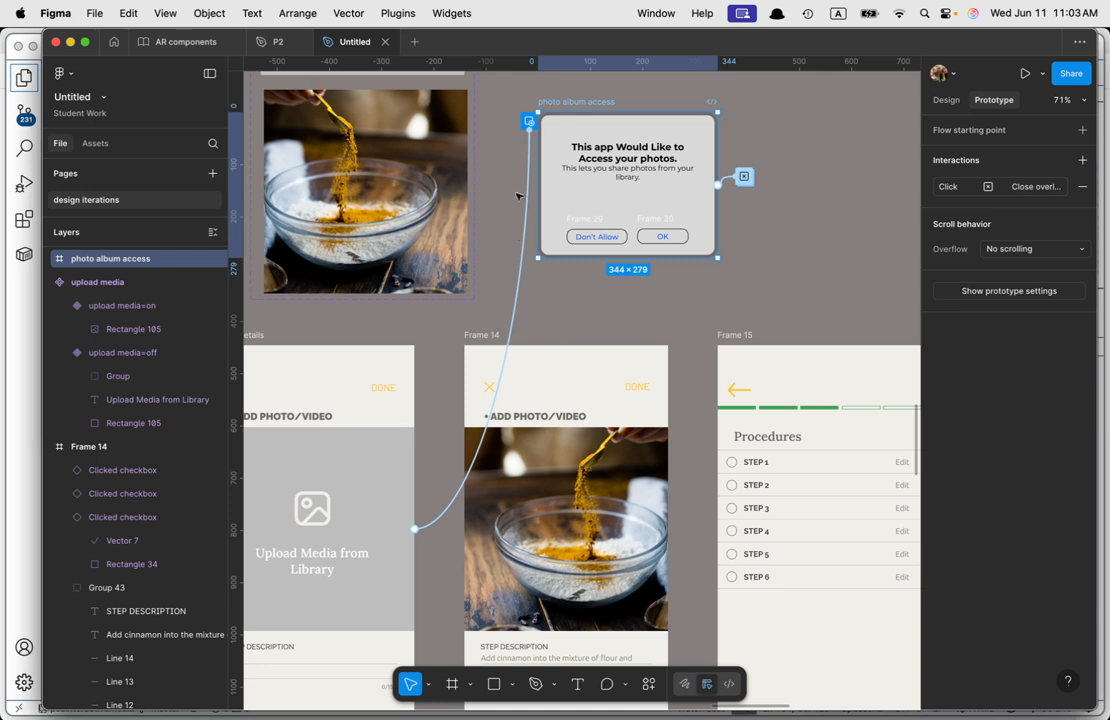
Step: Add a Set variable action to the upload media=off variant's click interaction that sets "photo access" to true
click(358, 456)
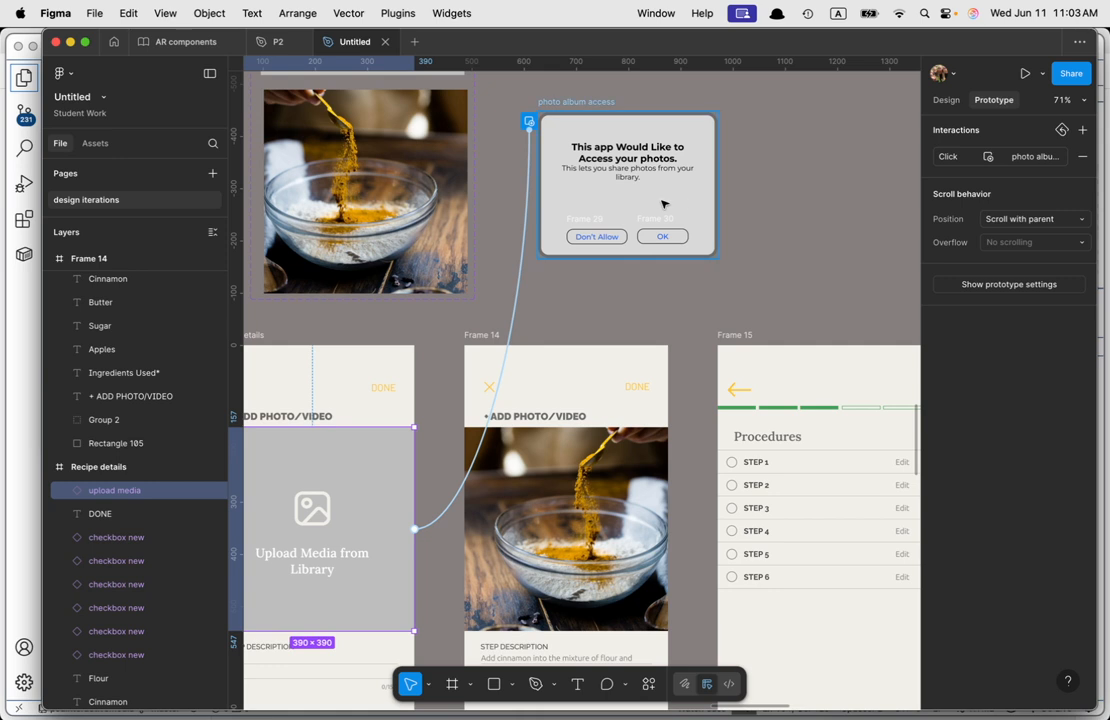
click(563, 495)
scroll(364, 272, up, 5)
click(380, 190)
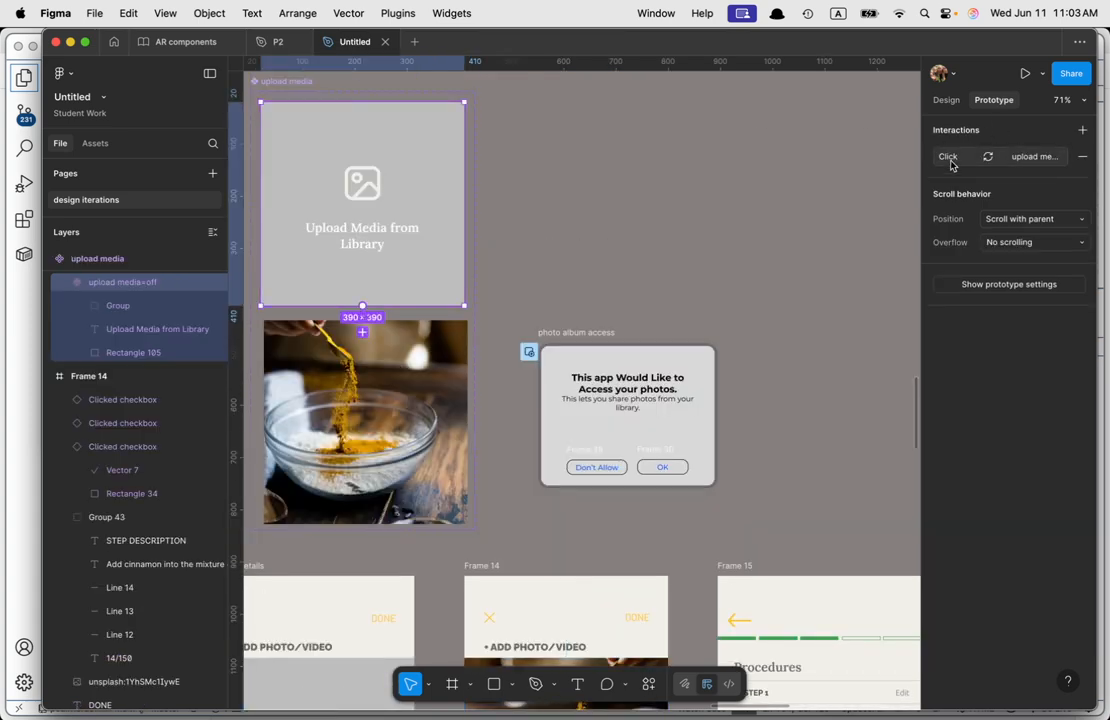
click(1035, 157)
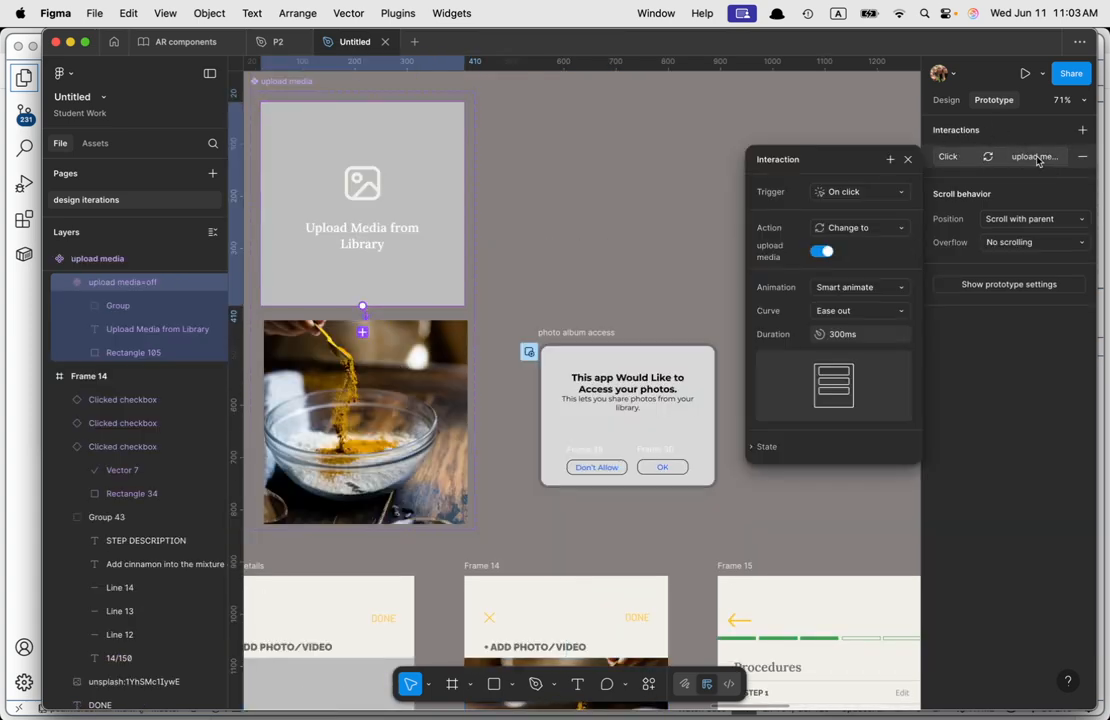
click(890, 162)
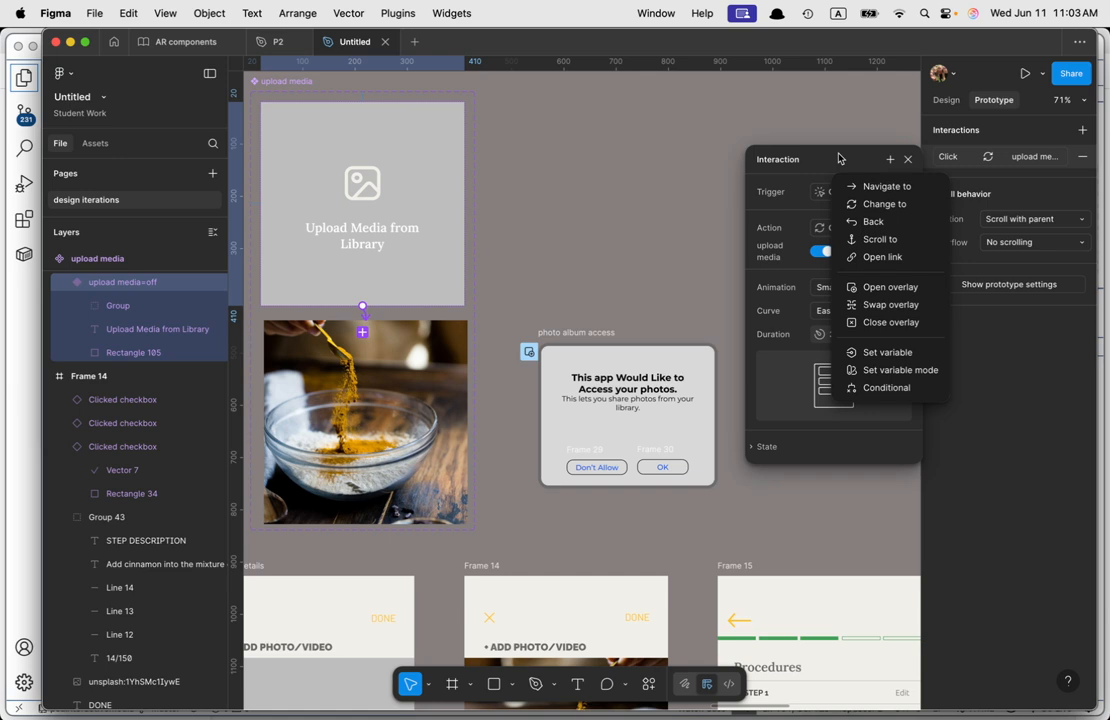
click(886, 352)
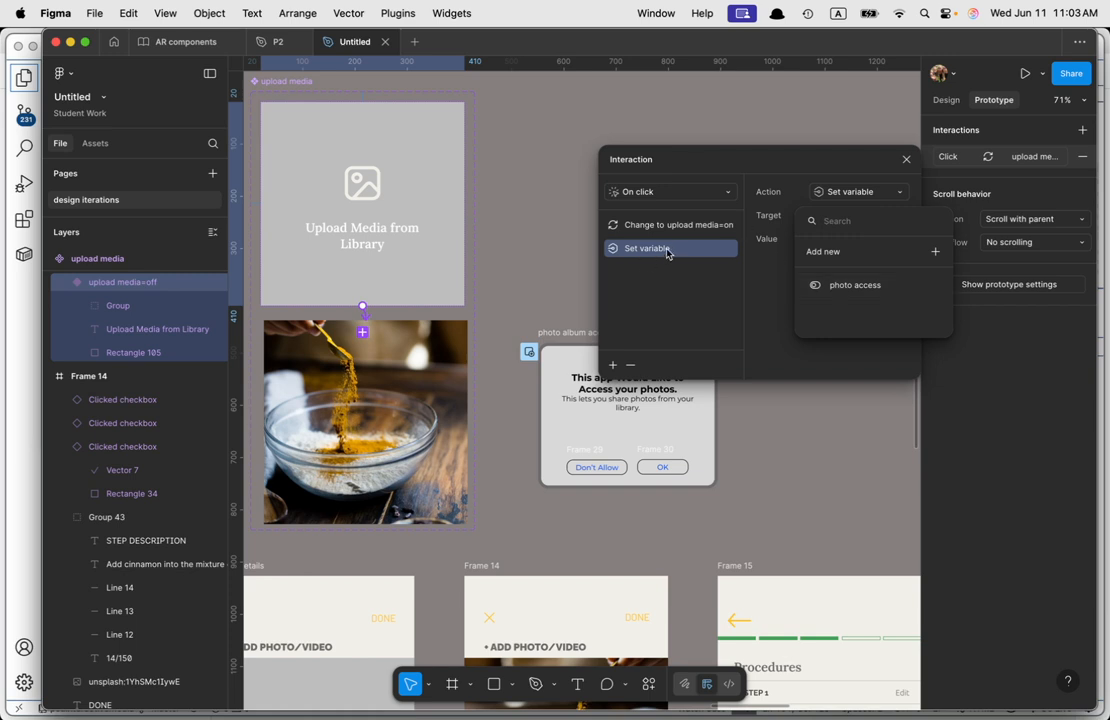
click(858, 288)
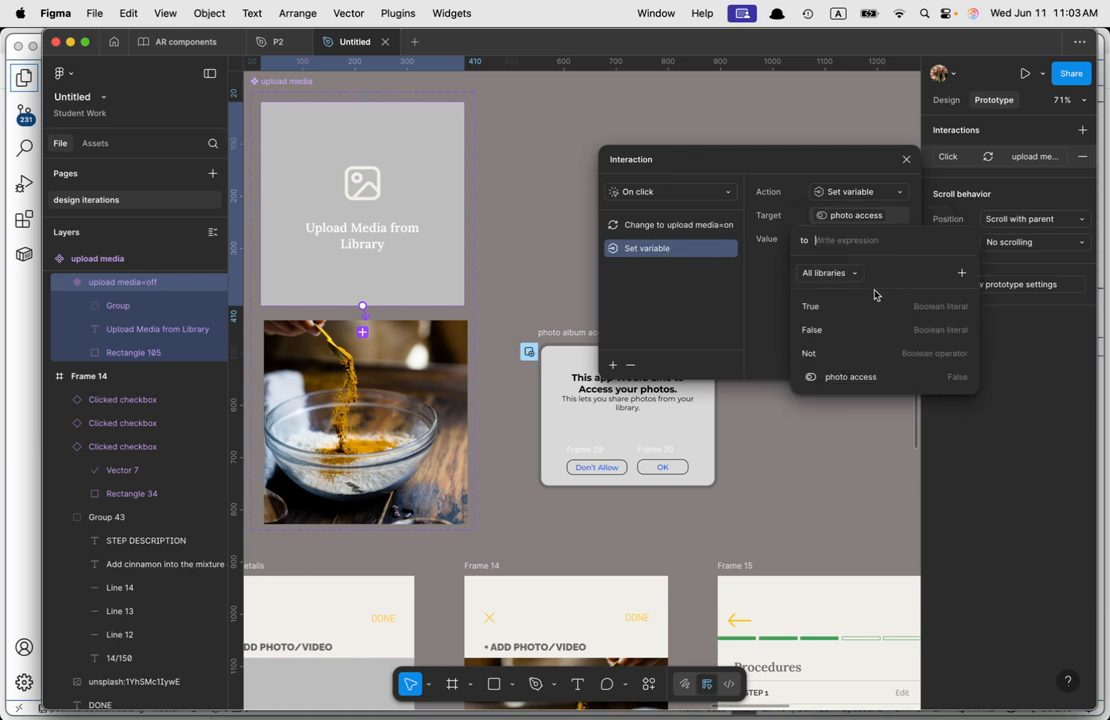
click(829, 306)
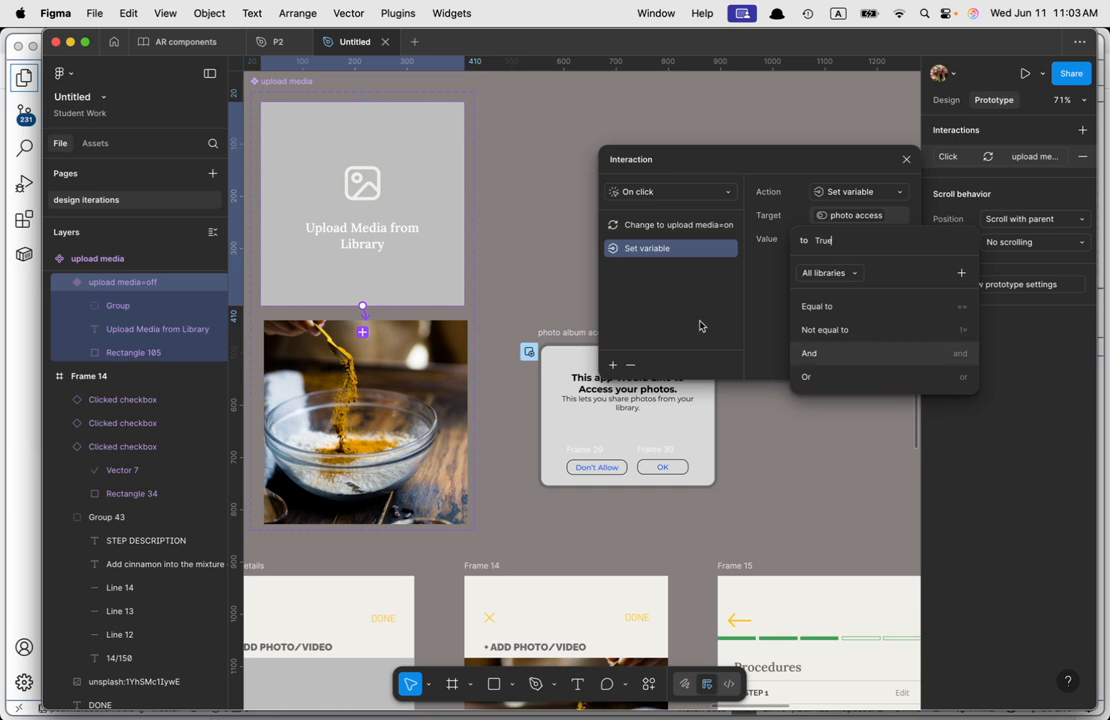
click(733, 315)
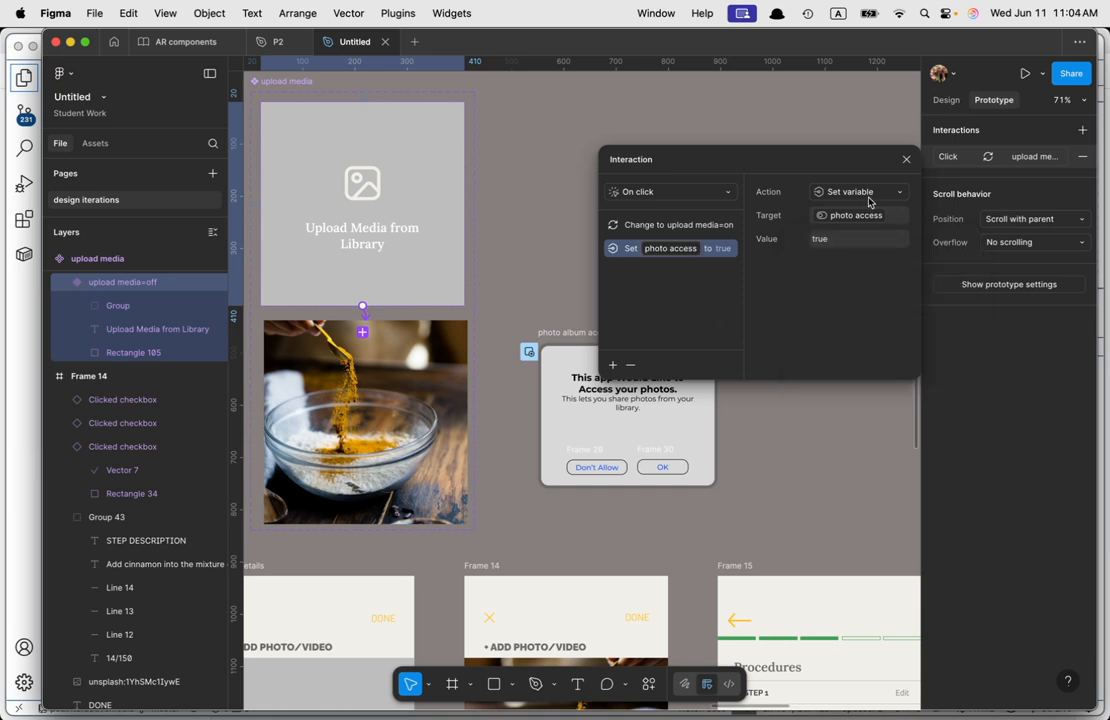
Step: Add a Conditional action to the same interaction with the condition "photo access" == True
click(613, 364)
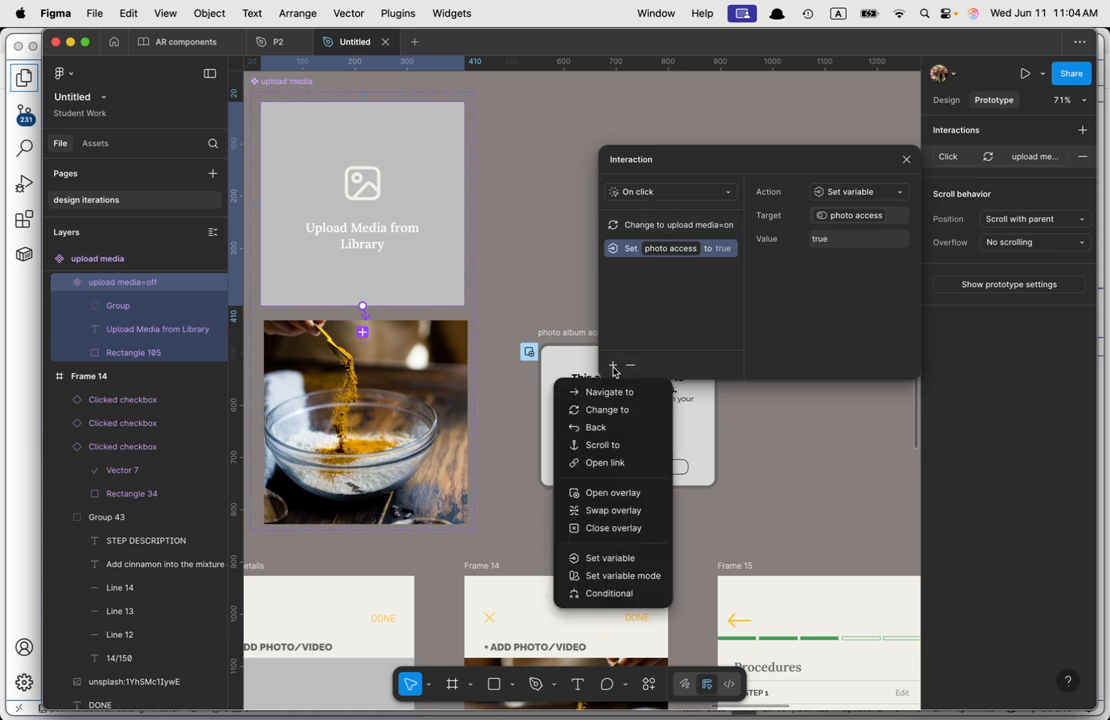
click(610, 593)
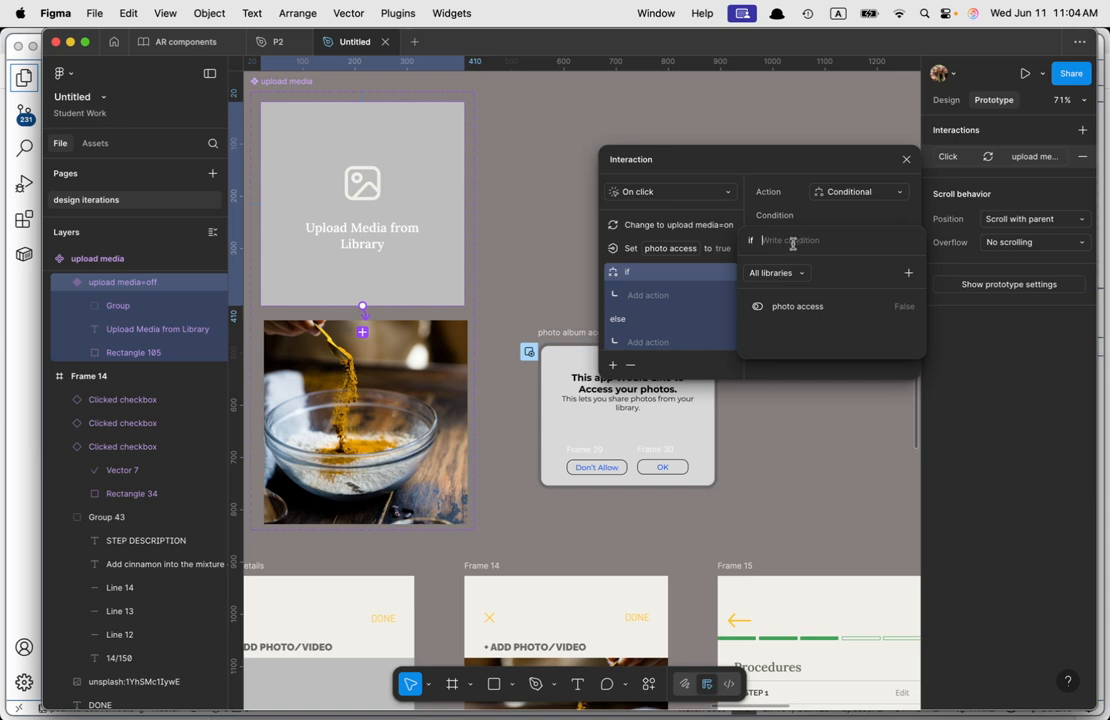
click(810, 307)
click(837, 306)
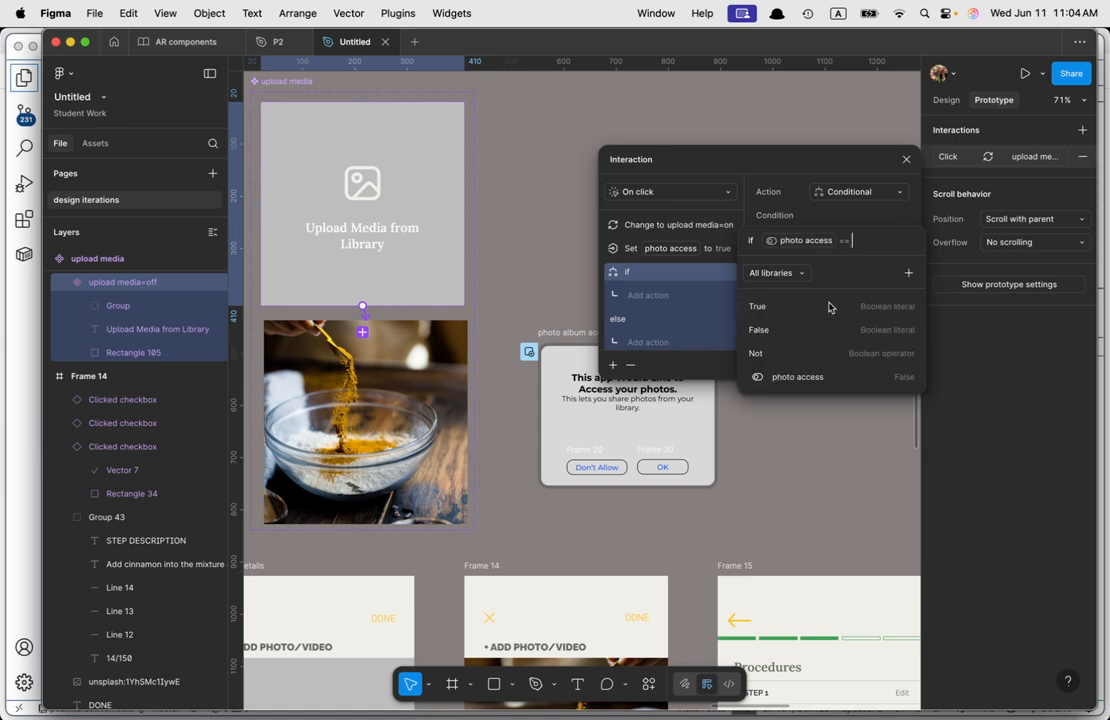
click(797, 308)
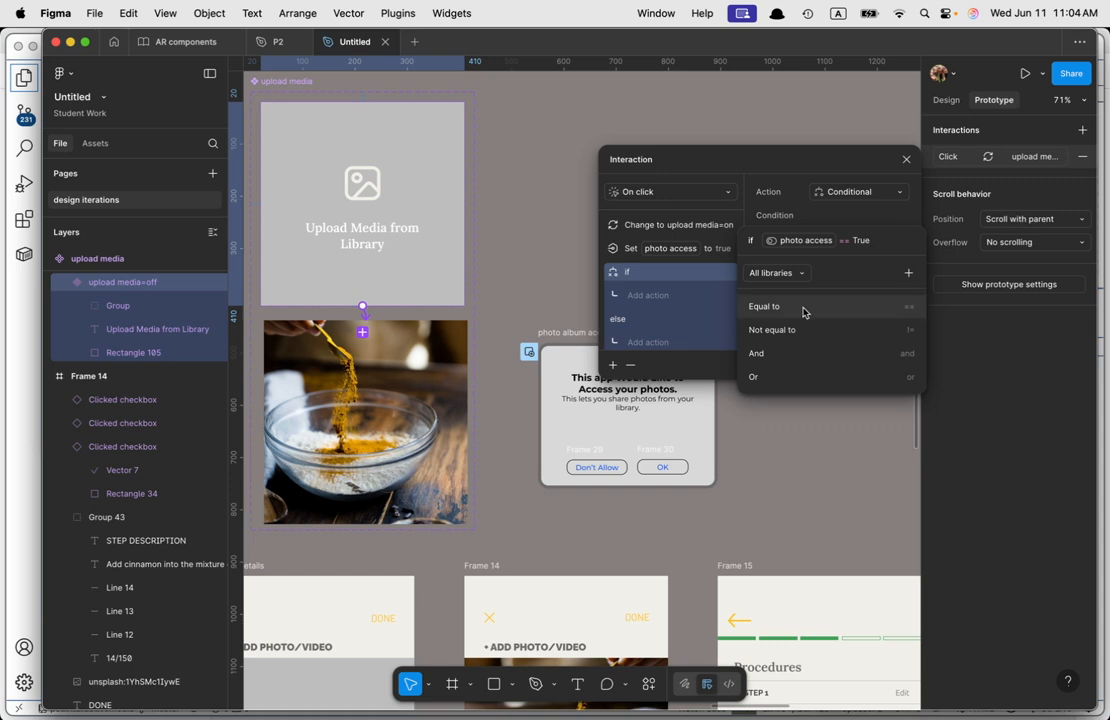
Step: Move the Change to upload media=on action into the if branch and add a Change to action with upload media off under else
click(663, 229)
drag(663, 229, 659, 305)
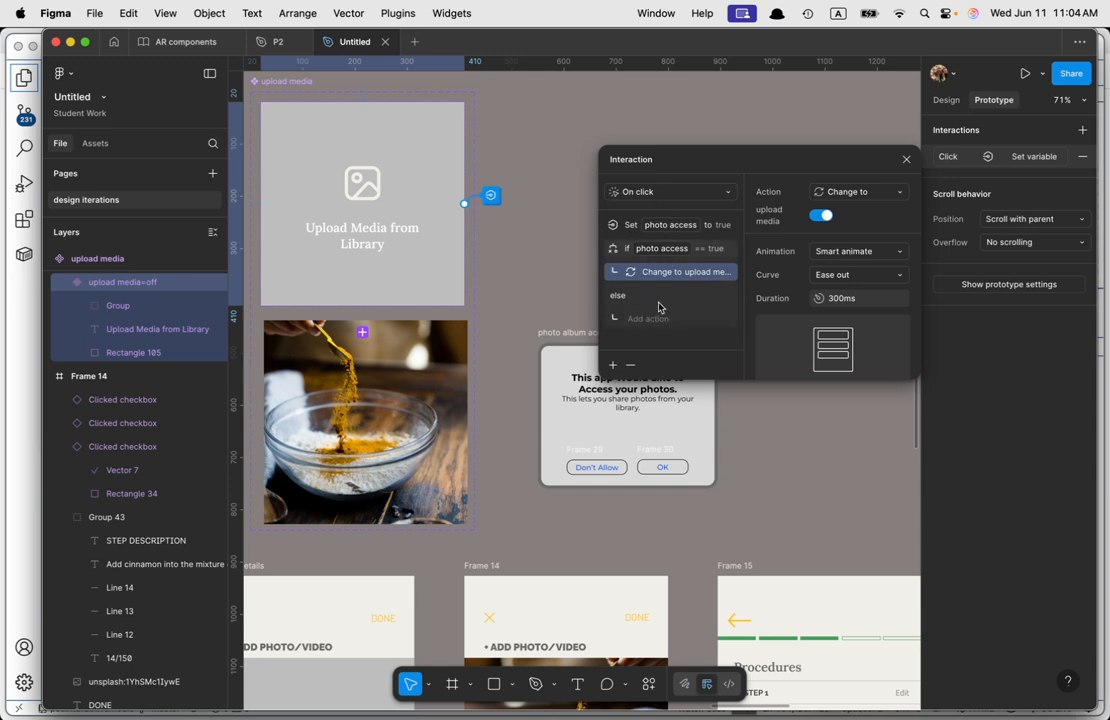
click(662, 321)
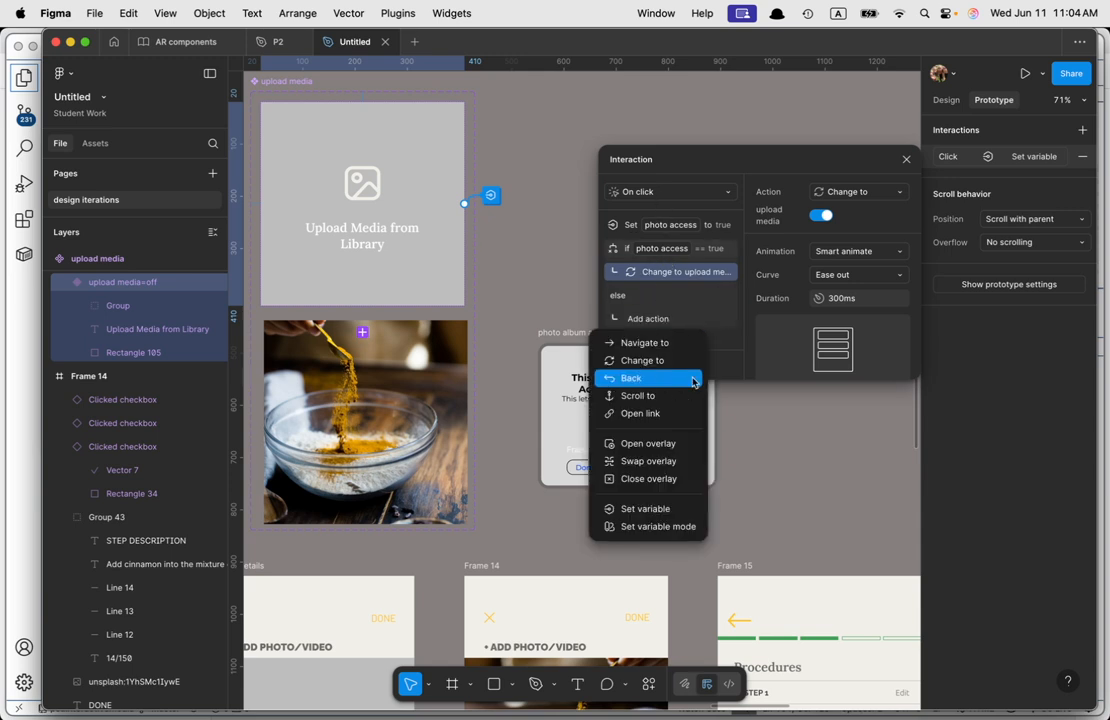
click(670, 372)
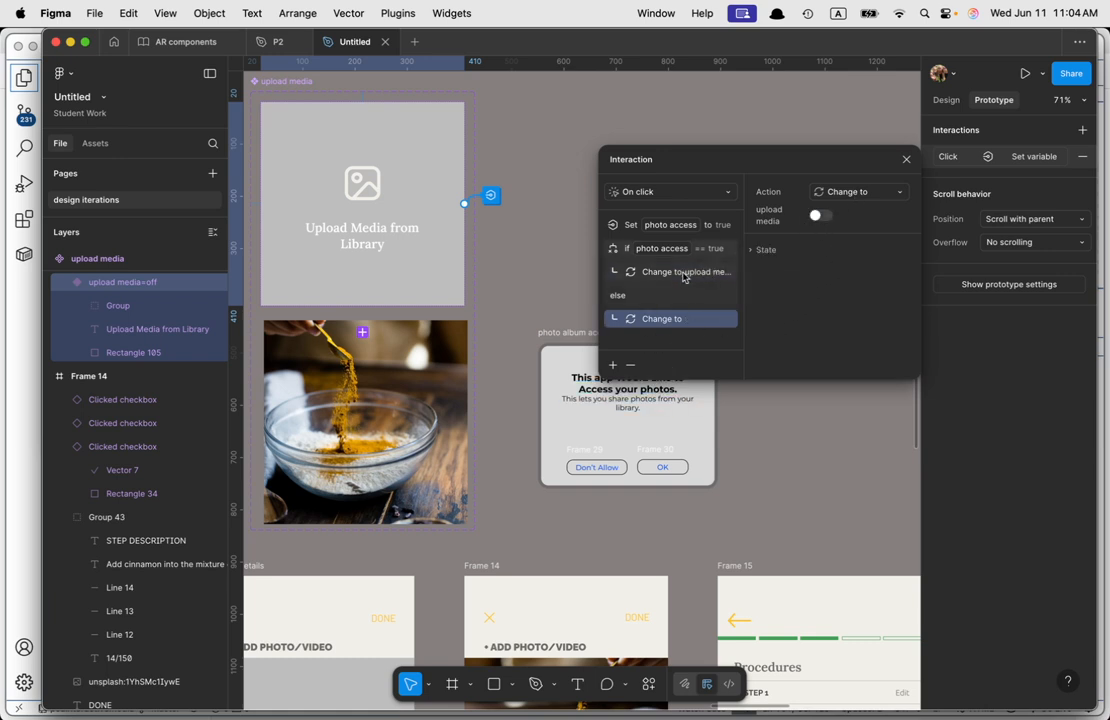
click(684, 274)
click(665, 319)
click(669, 272)
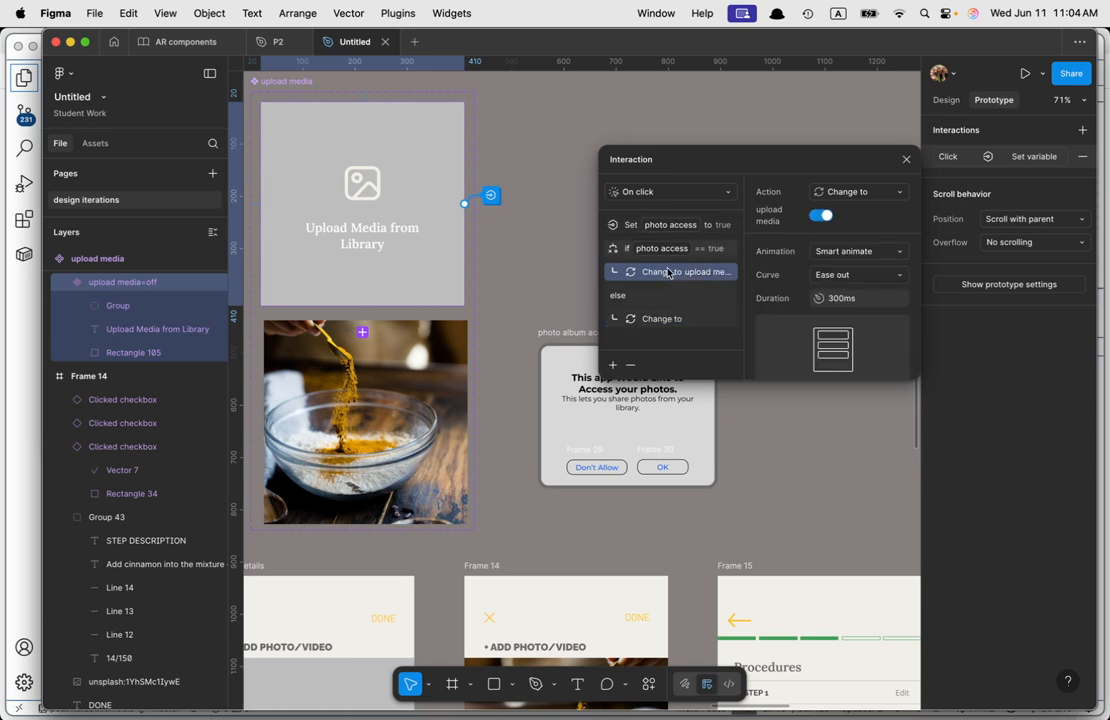
Step: Add a Set variable action to the if branch that sets "photo access" to False, and close the interaction settings
click(613, 366)
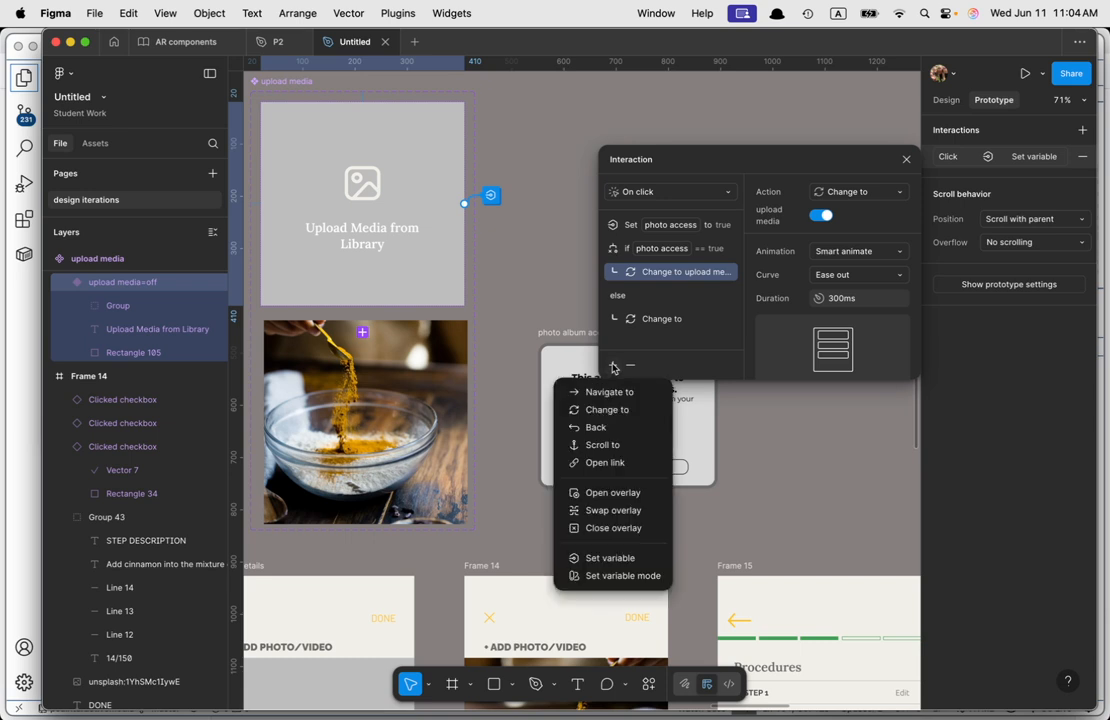
click(634, 563)
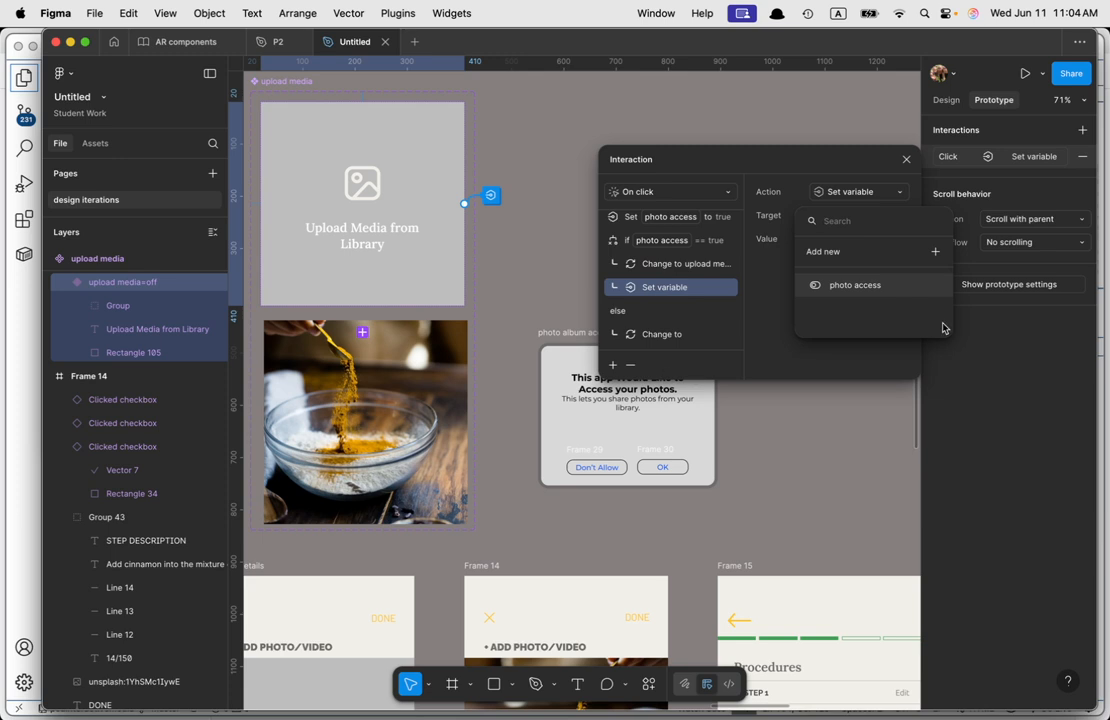
click(852, 288)
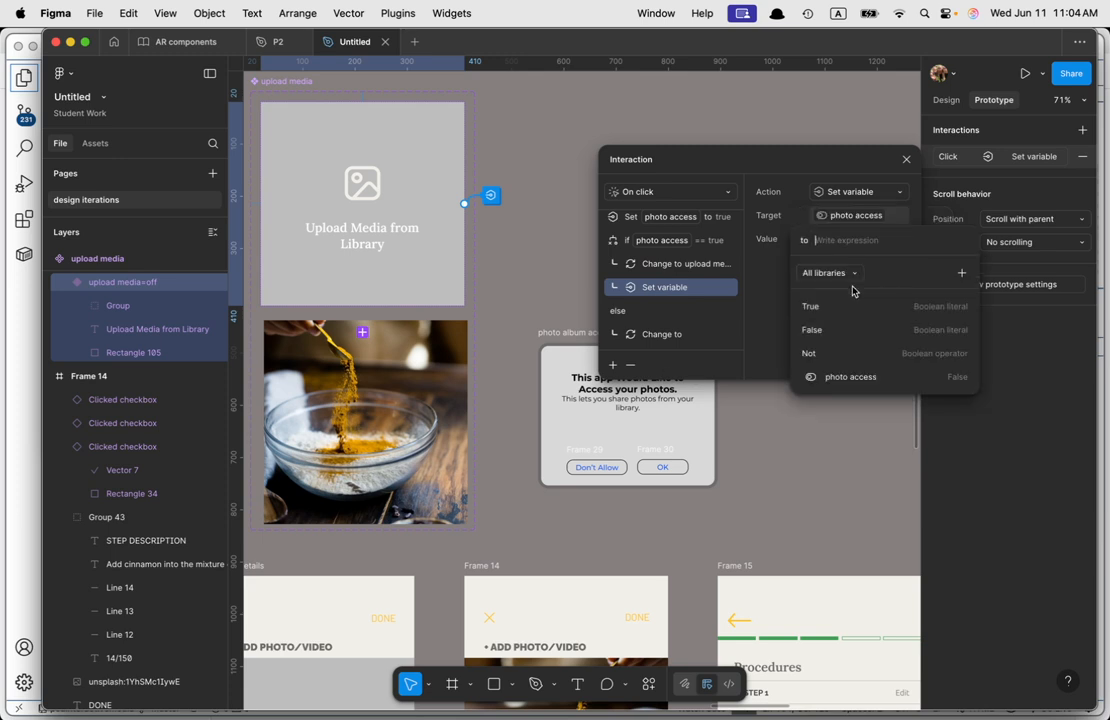
click(819, 330)
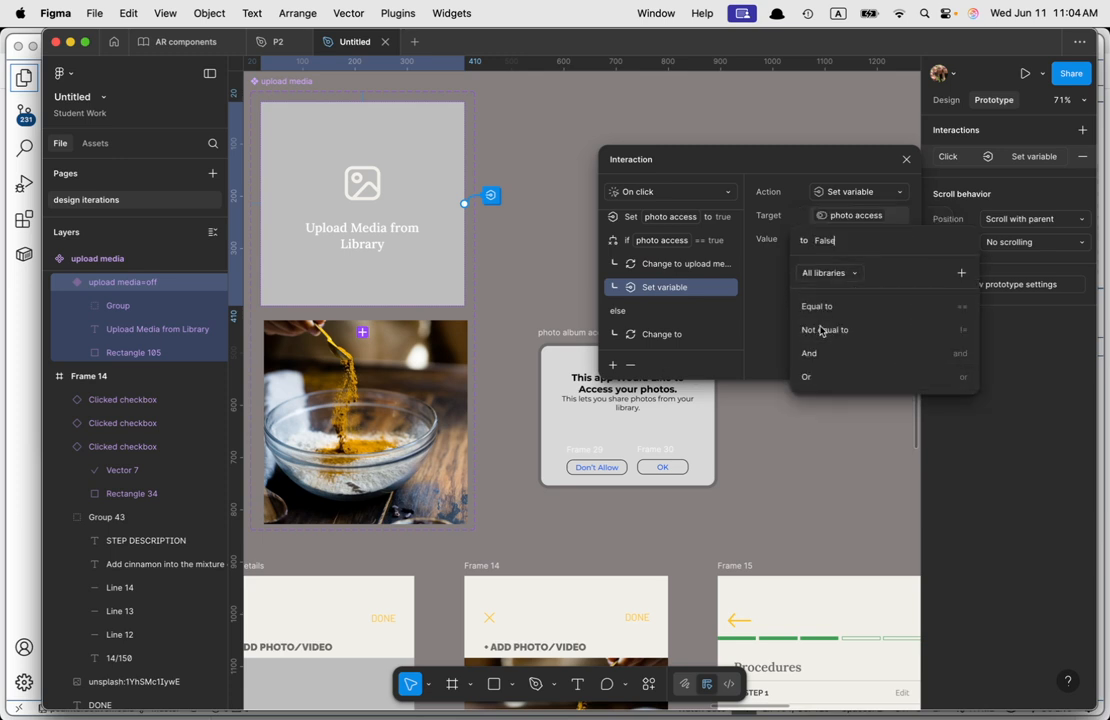
click(904, 160)
click(905, 161)
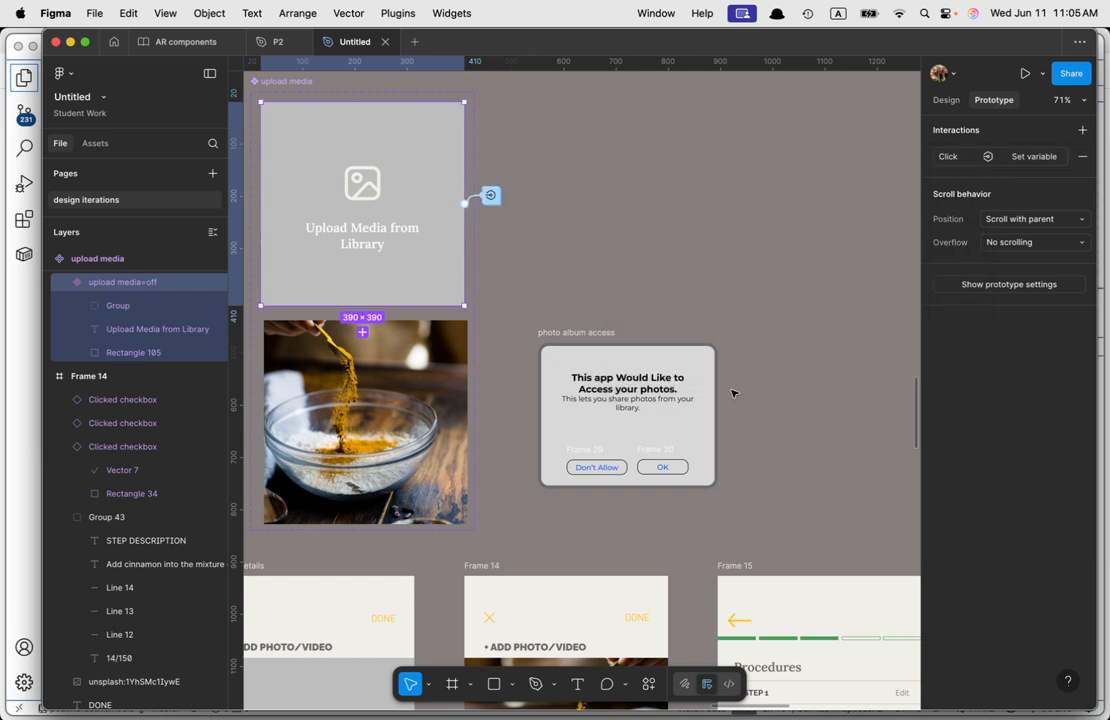
Step: Review the actions in the "photo album access" popup's click interaction
click(645, 409)
click(677, 351)
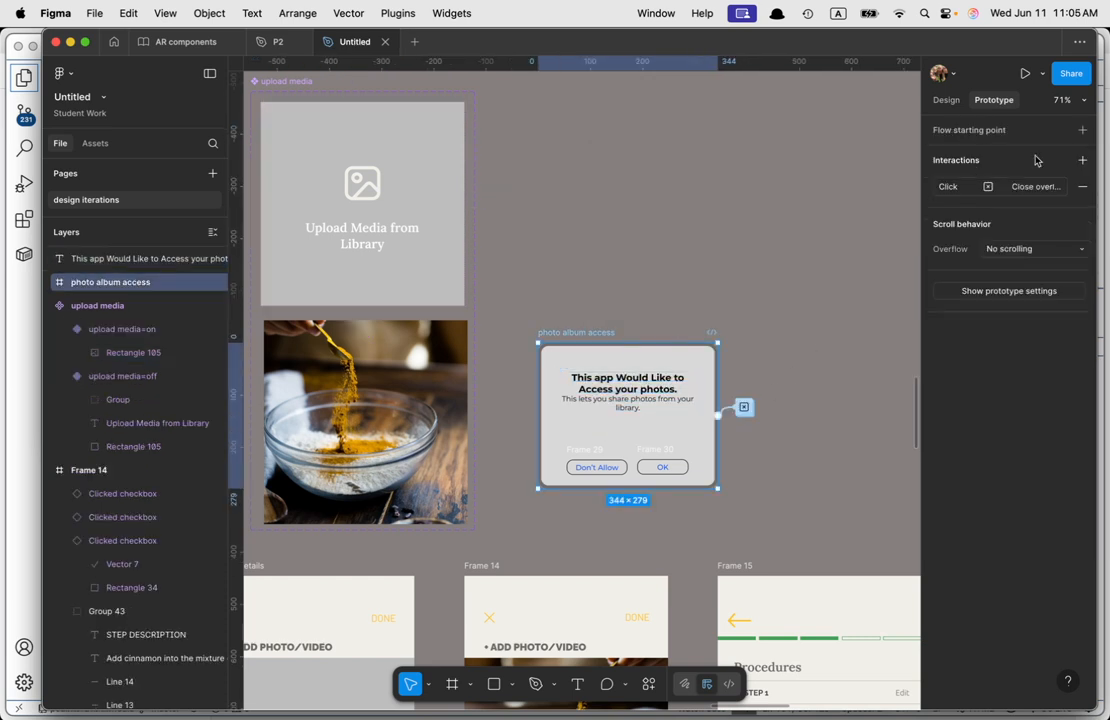
click(947, 187)
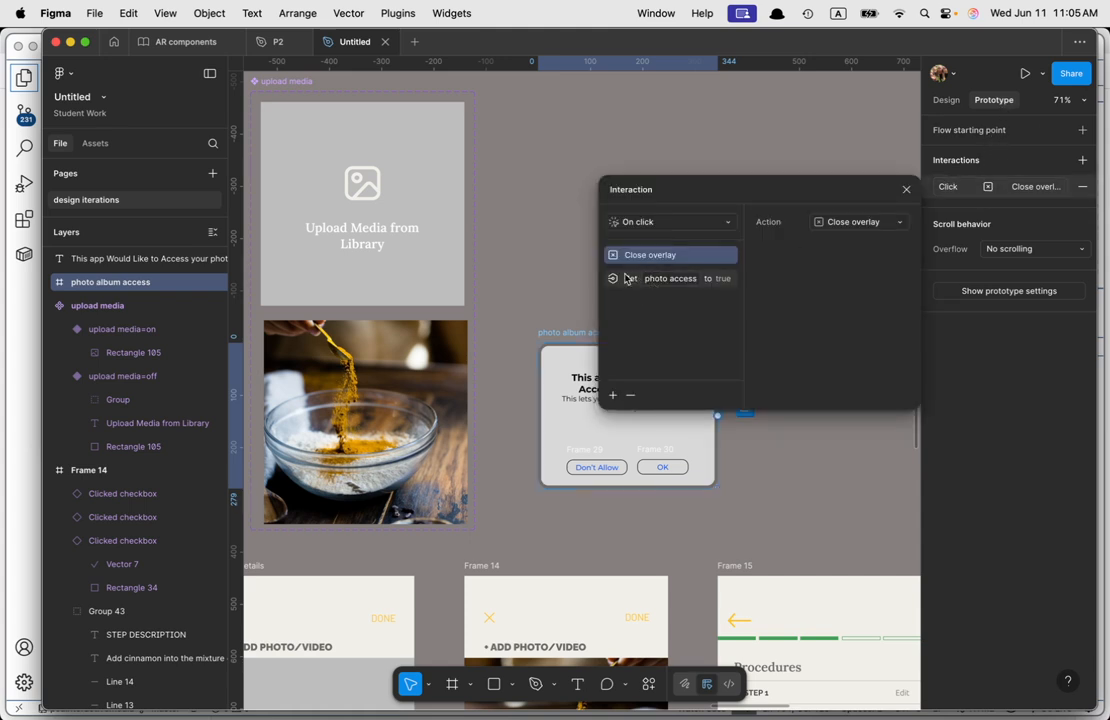
click(906, 189)
Step: Preview the Recipe details frame to check its upload media area in the prototype
scroll(515, 485, down, 3)
scroll(515, 485, down, 3)
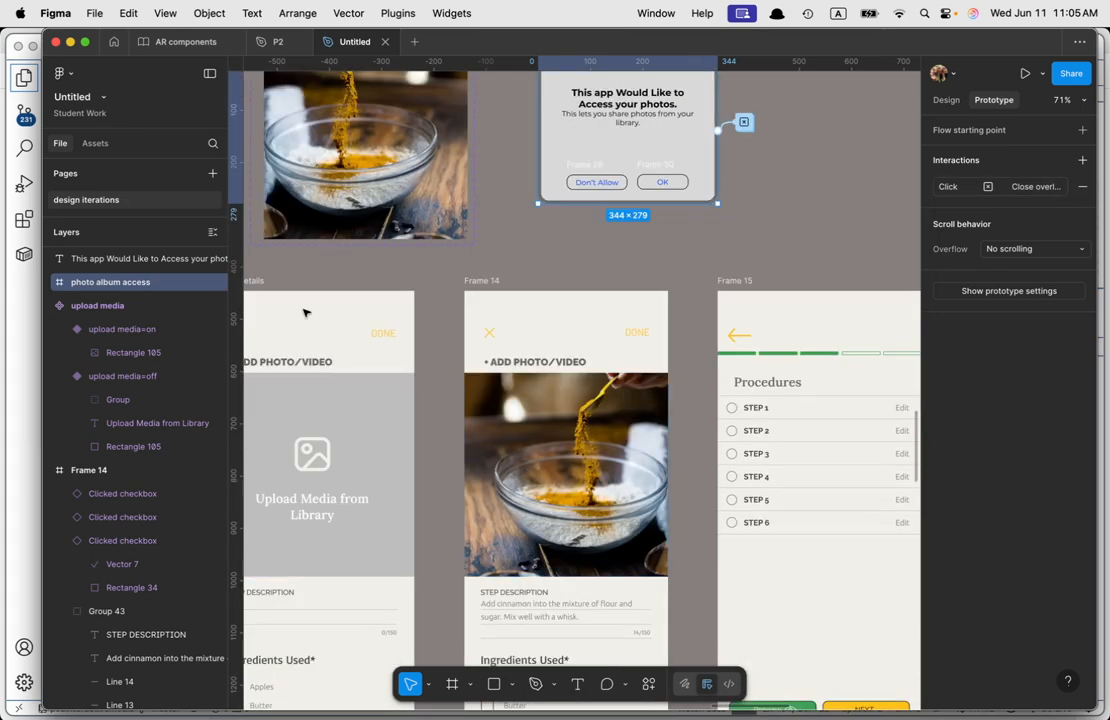
click(264, 283)
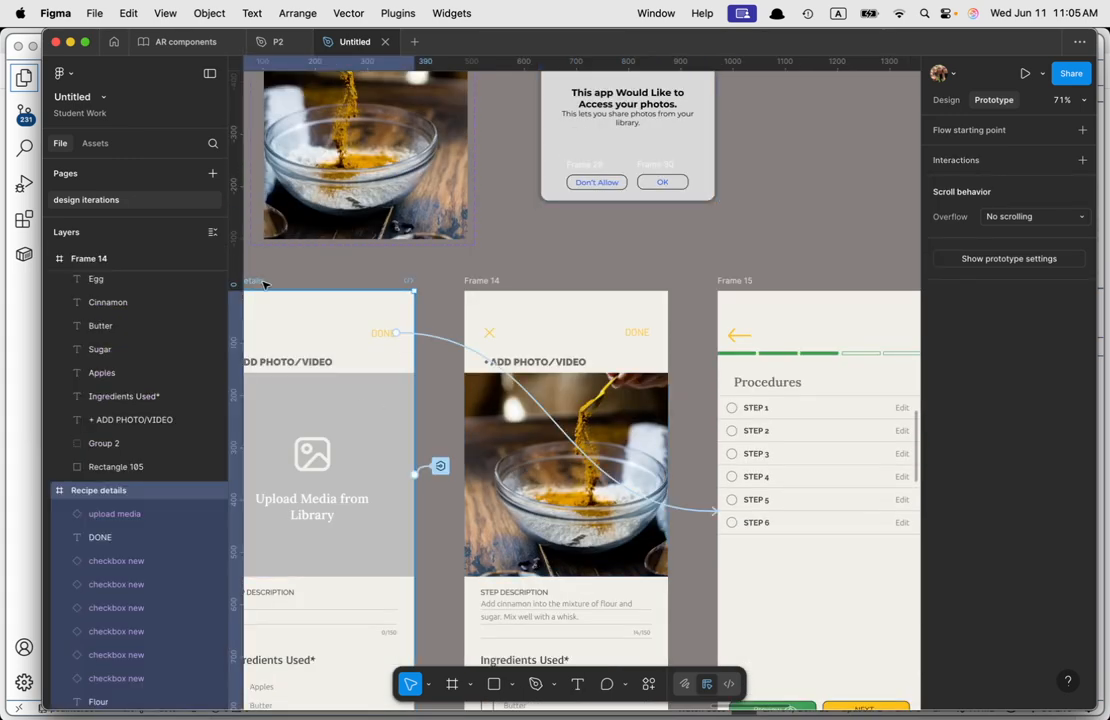
key(shift+space)
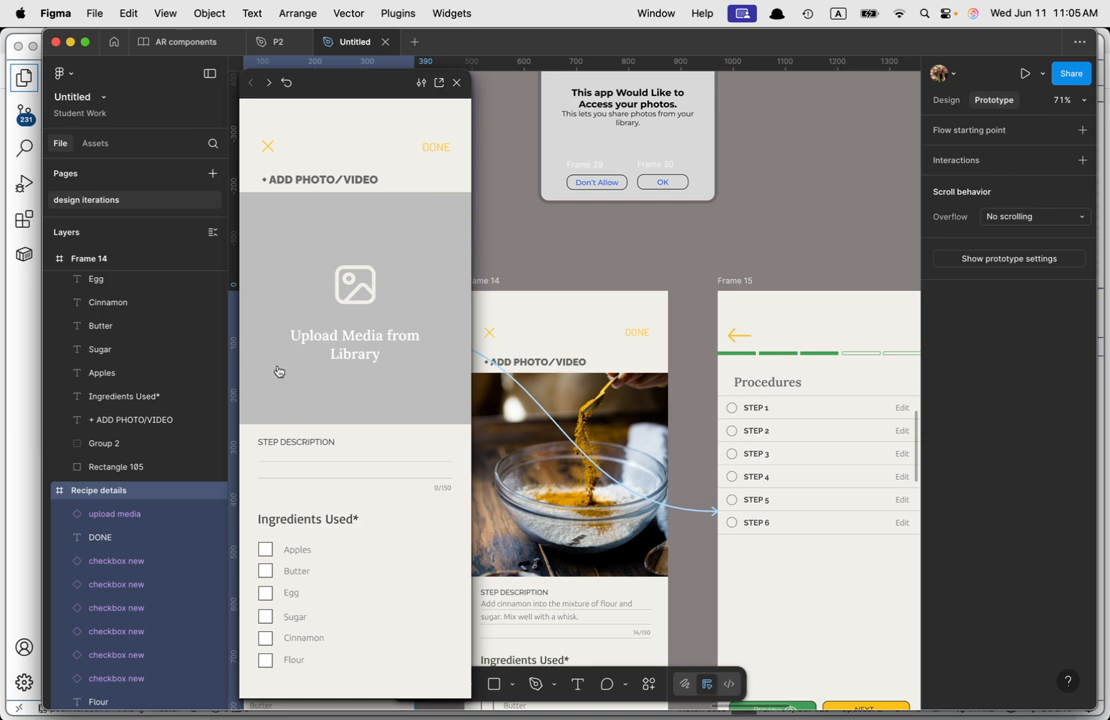
click(456, 82)
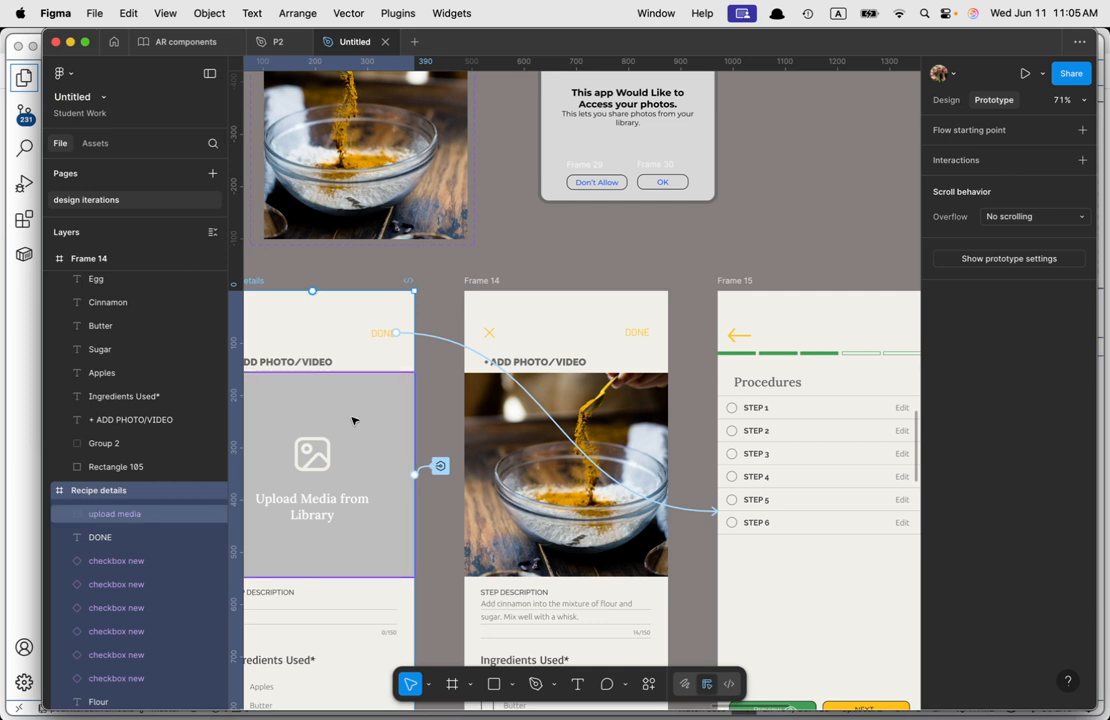
click(338, 381)
click(255, 281)
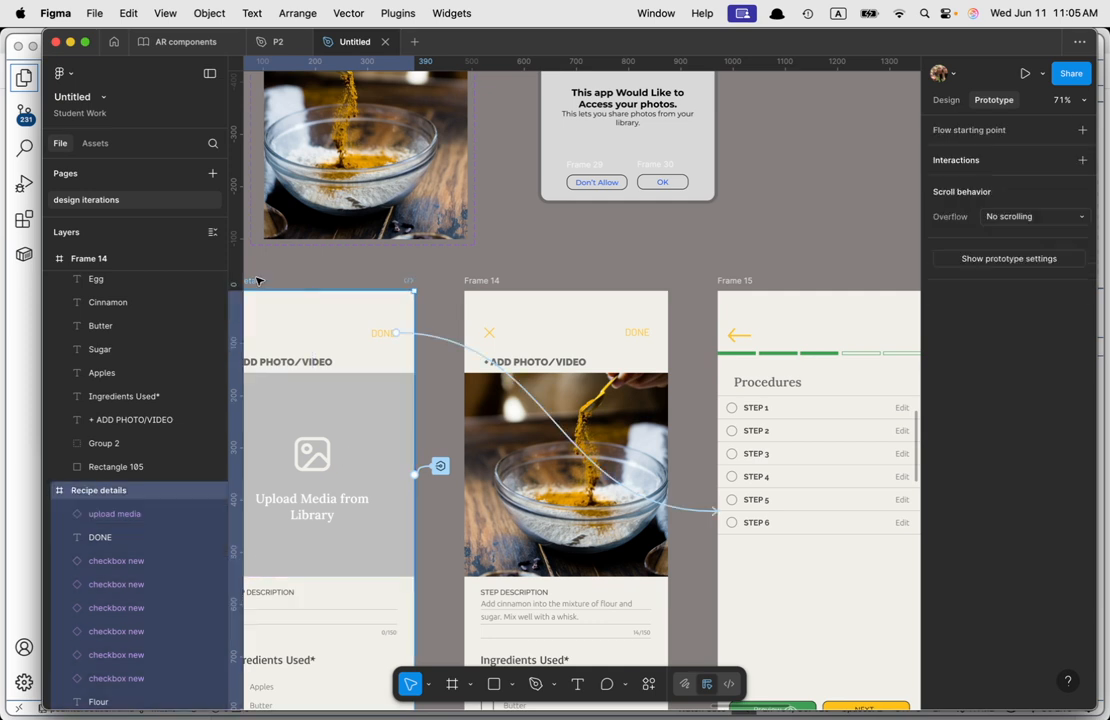
key(shift+space)
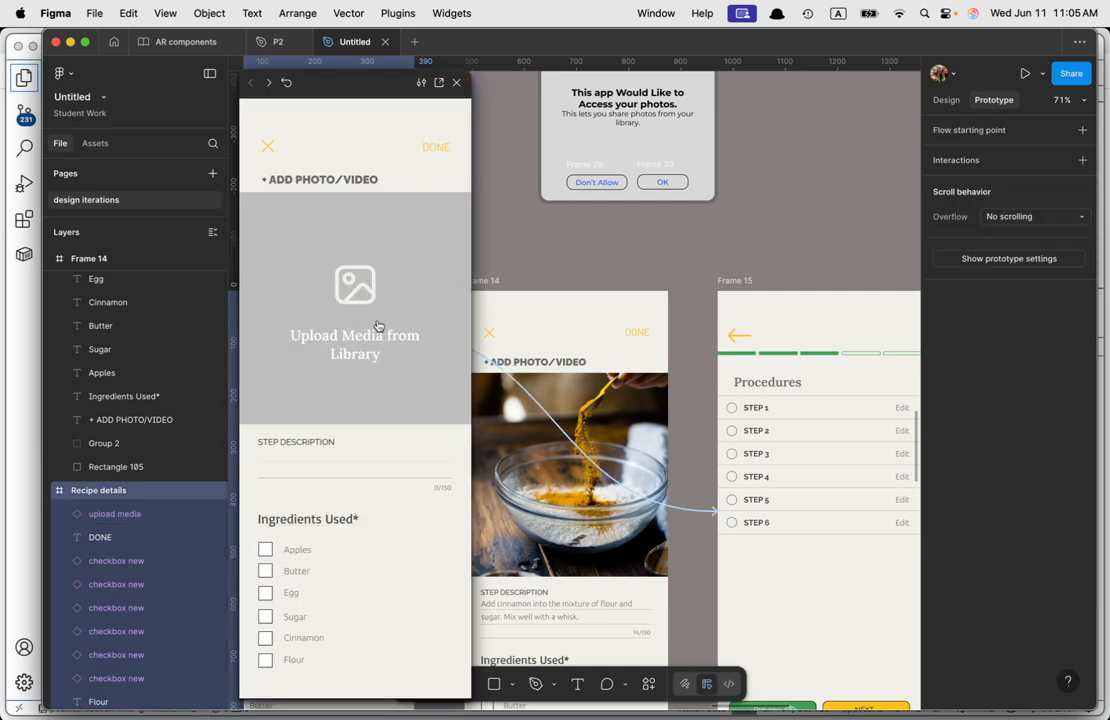
click(456, 83)
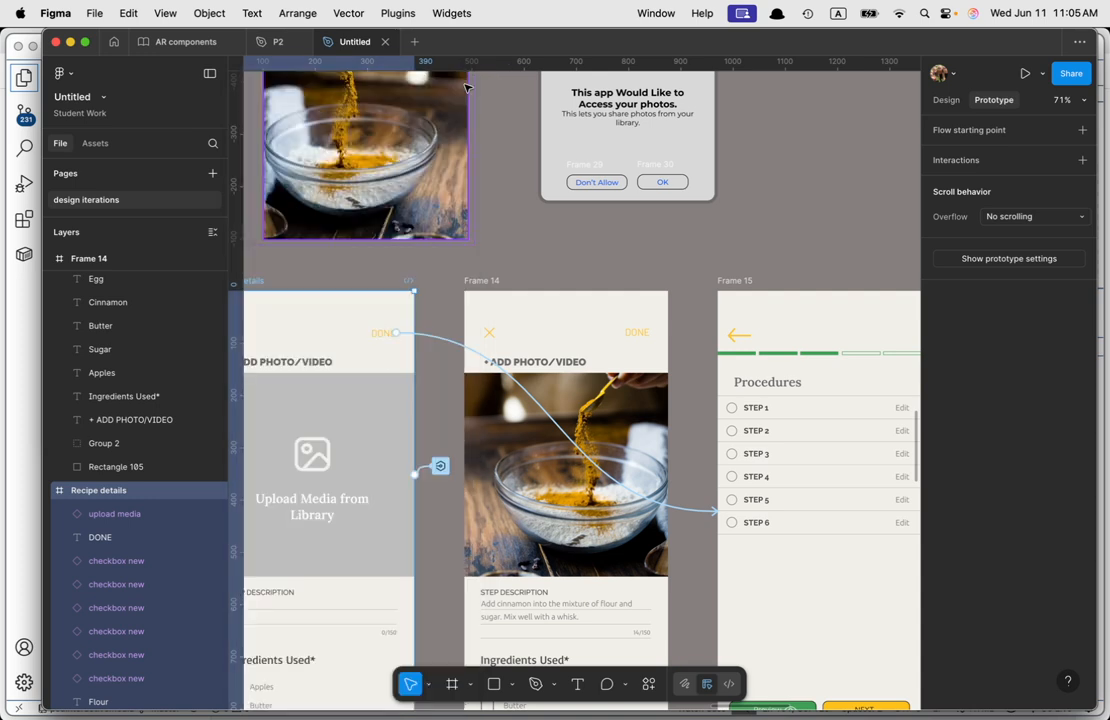
Step: Delete the Set "photo access" to true action from the popup's click interaction, leaving only Close overlay
click(595, 176)
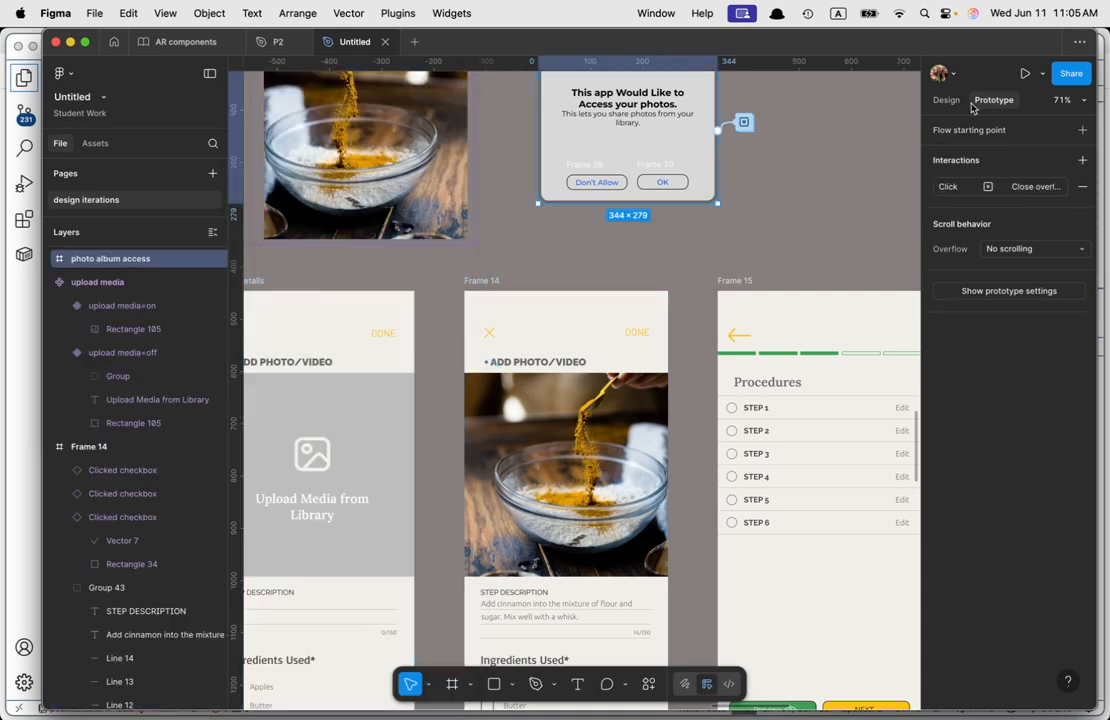
click(960, 190)
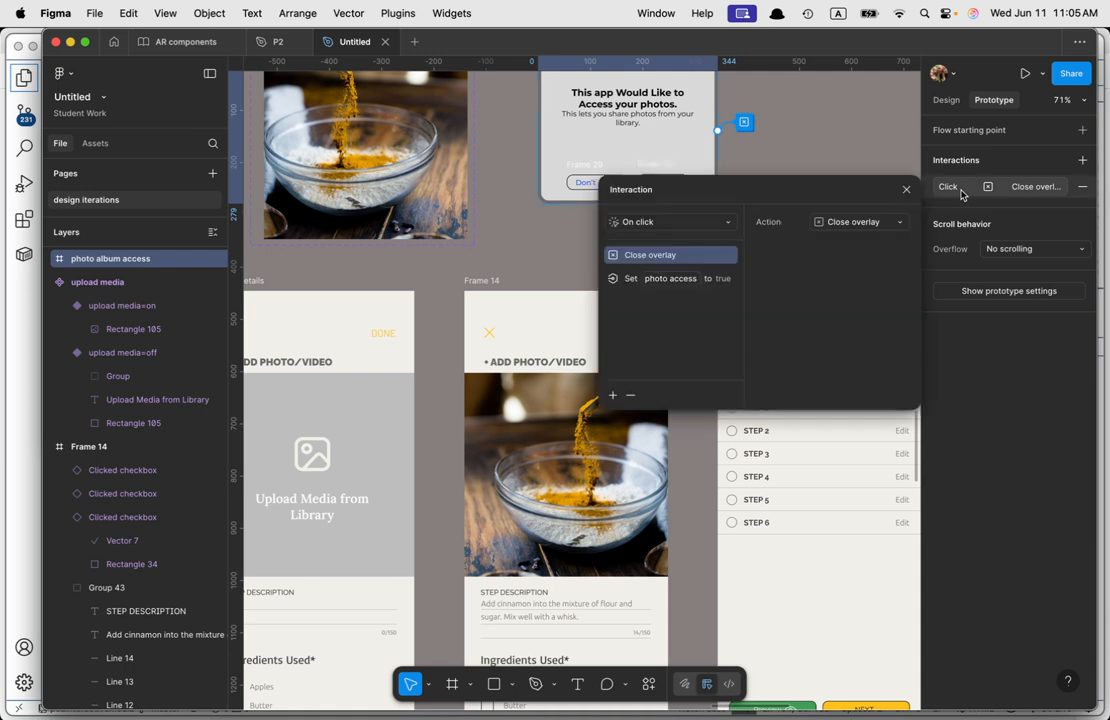
click(728, 280)
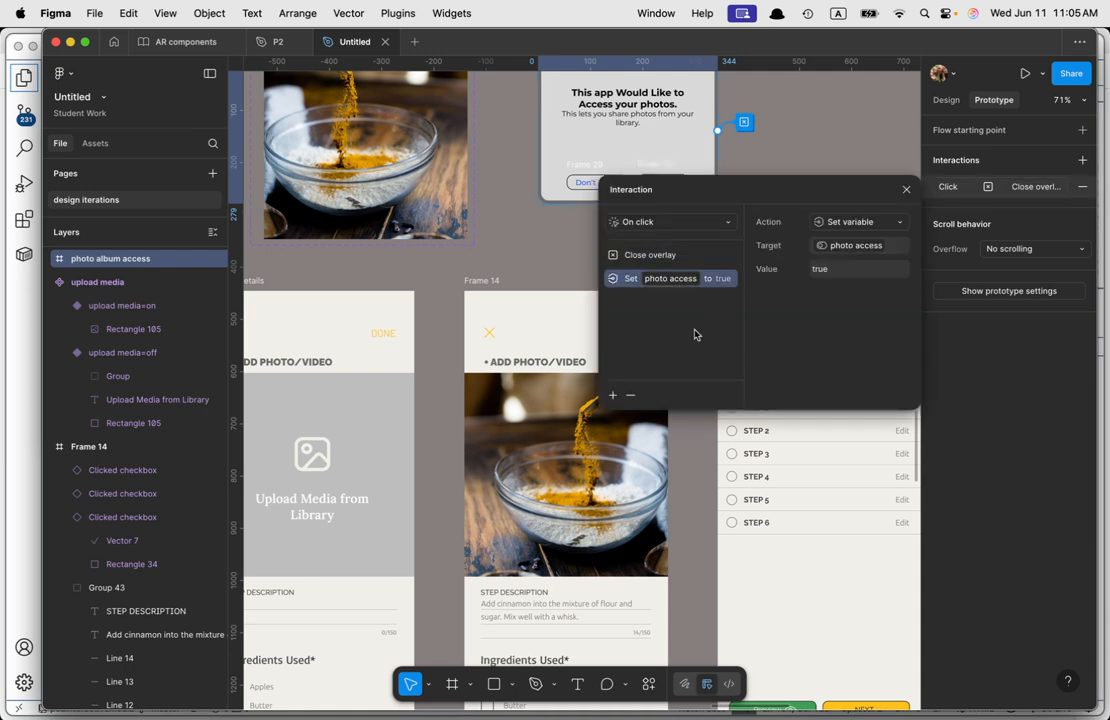
click(630, 398)
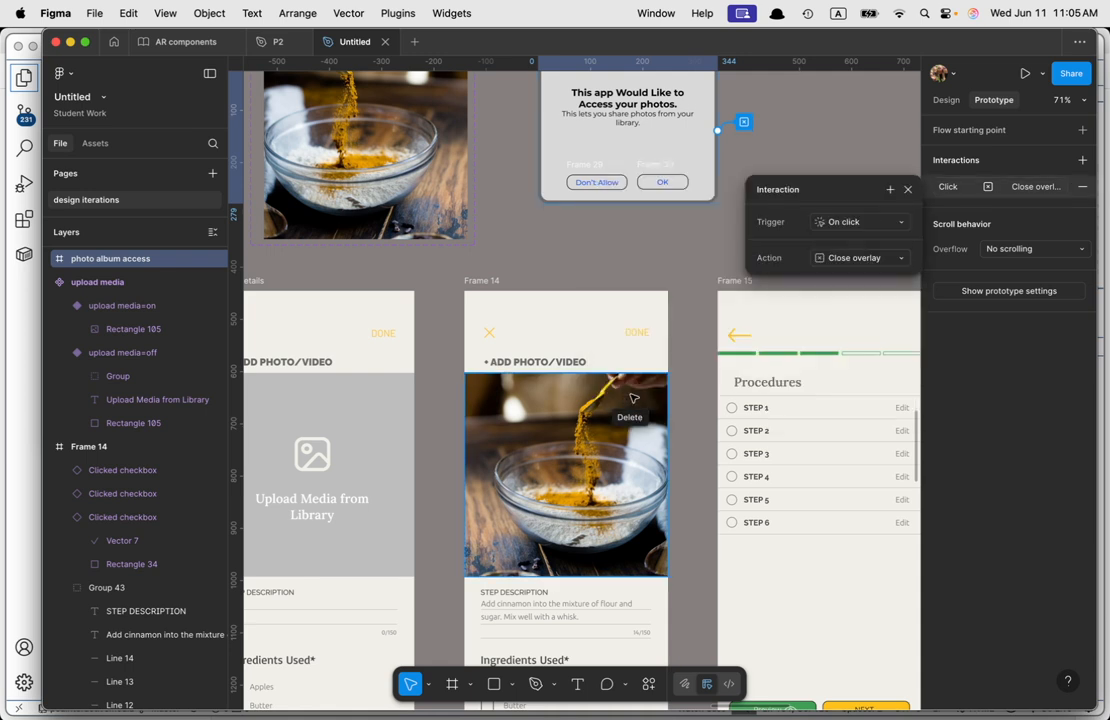
click(379, 404)
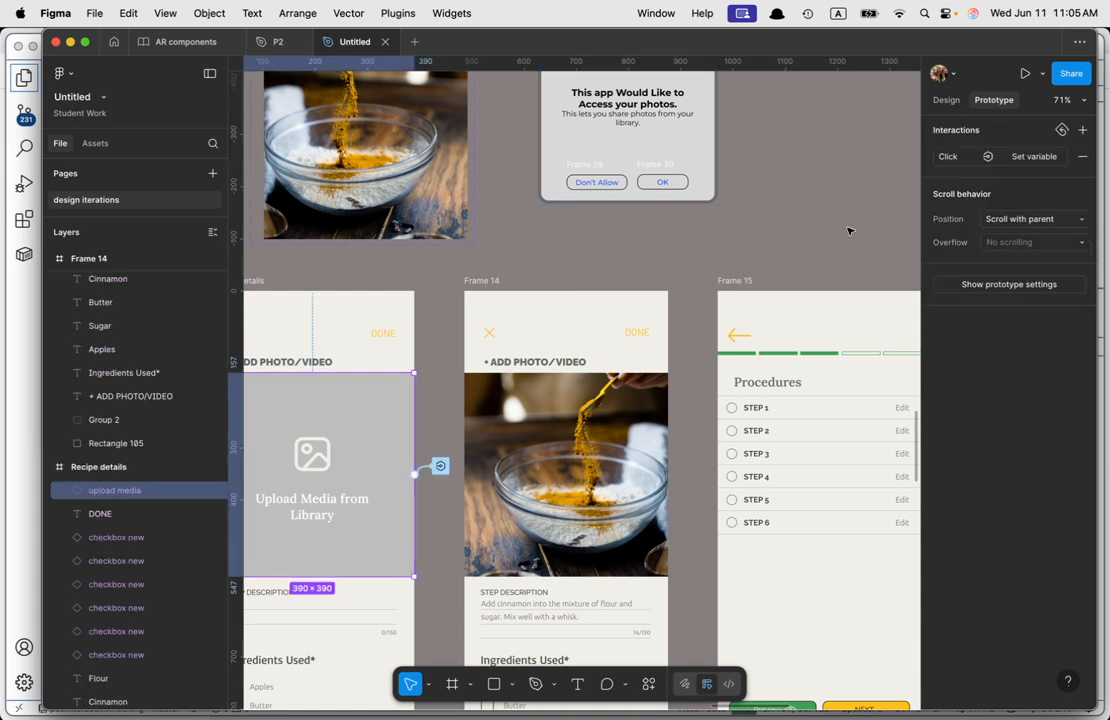
Step: Add an Open overlay action targeting "photo album access" to the click interaction of the upload media component in Recipe details
click(1034, 158)
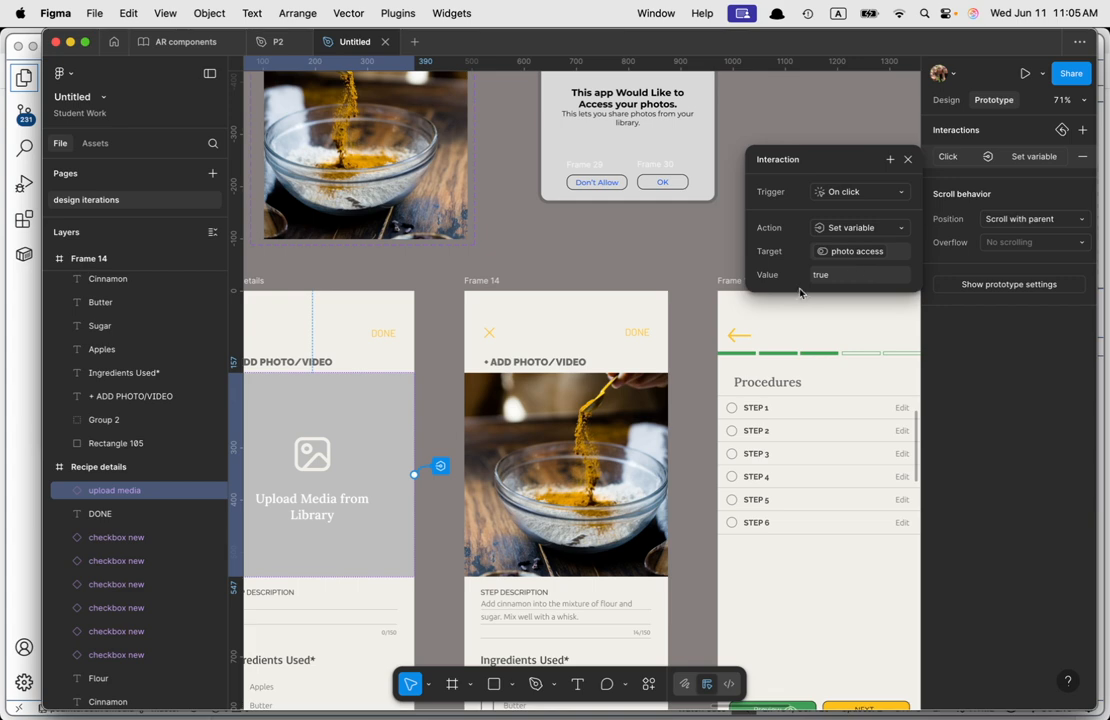
scroll(805, 243, up, 5)
scroll(800, 205, down, 3)
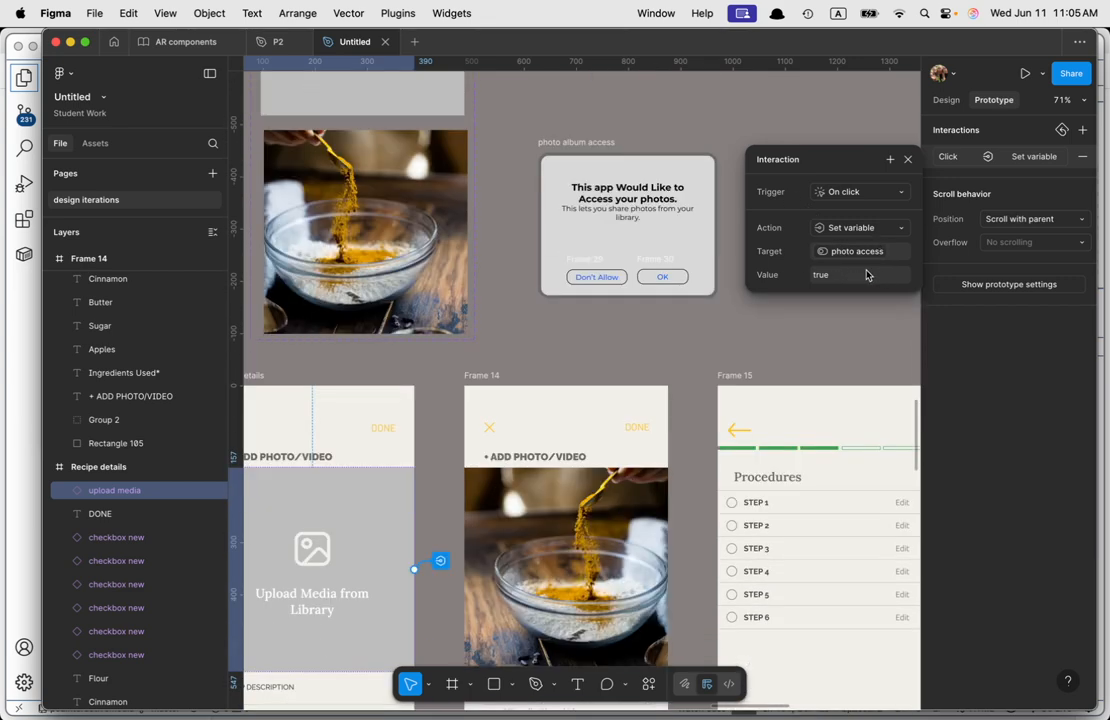
click(890, 160)
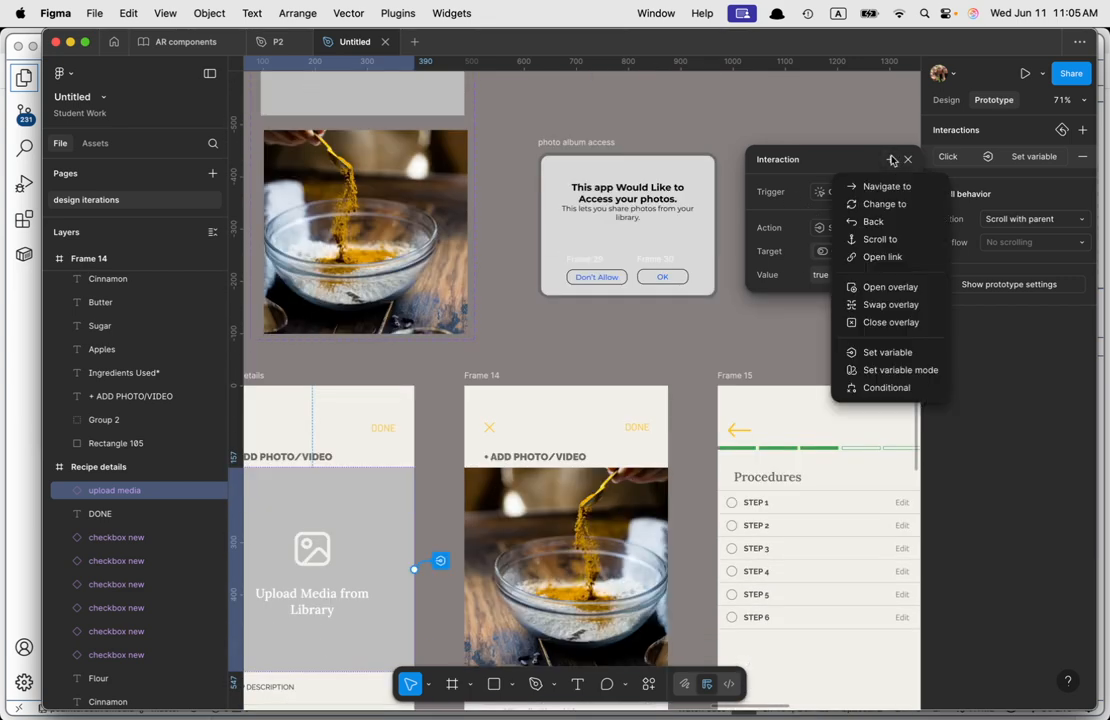
click(888, 289)
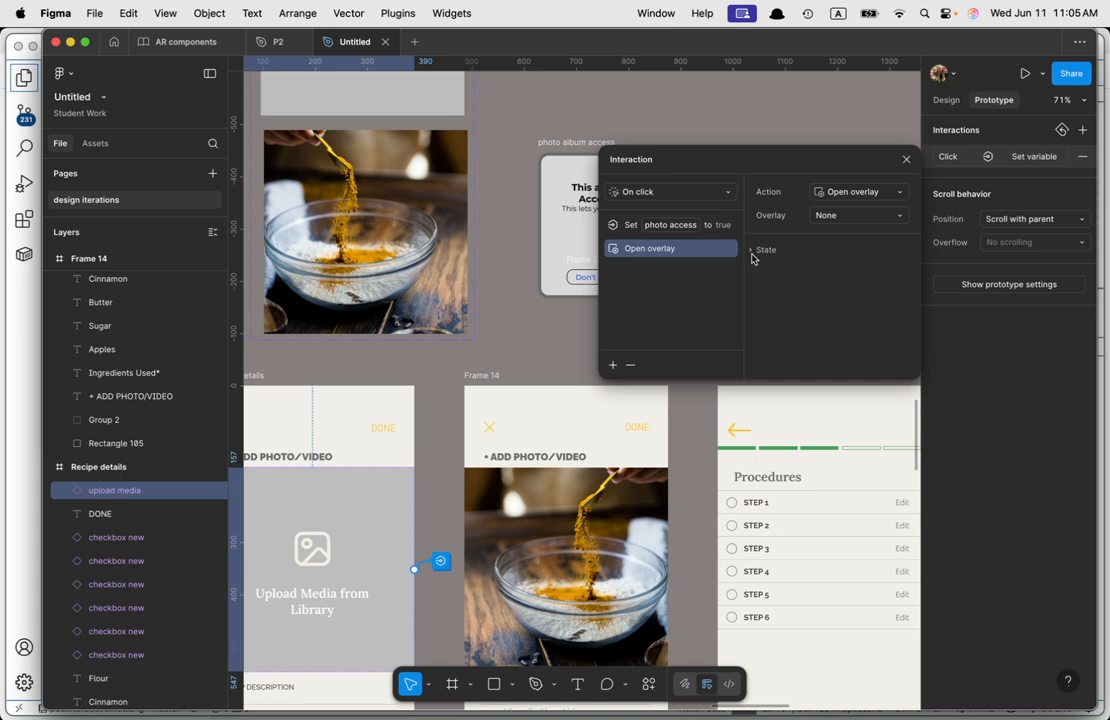
click(836, 215)
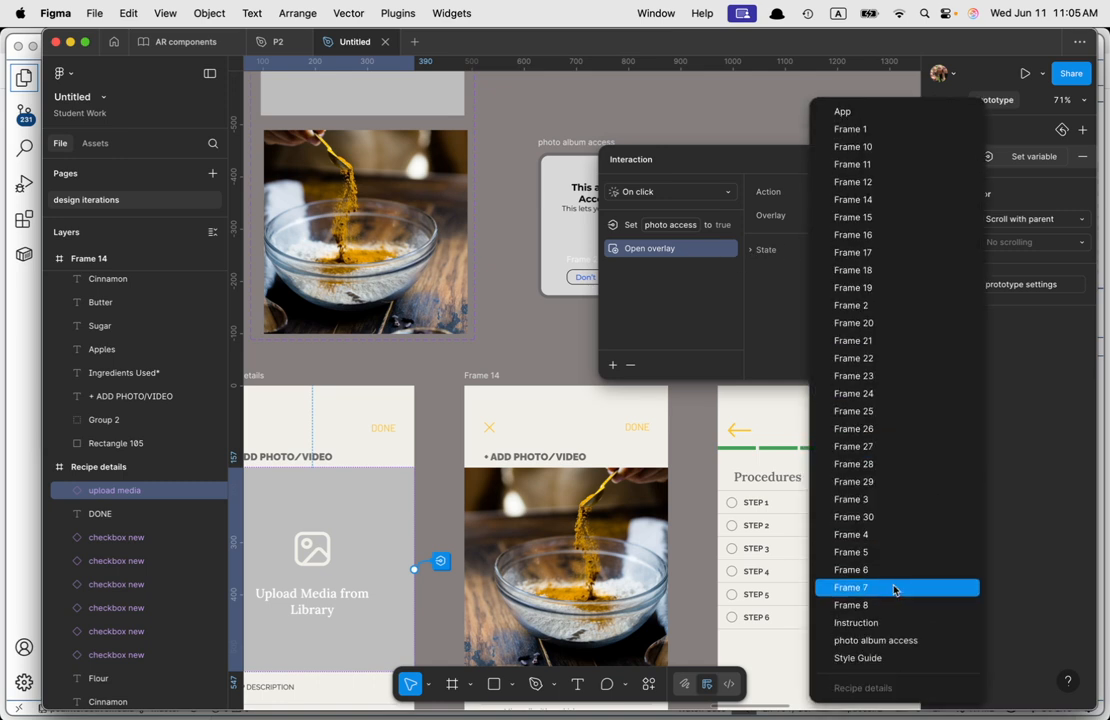
click(897, 640)
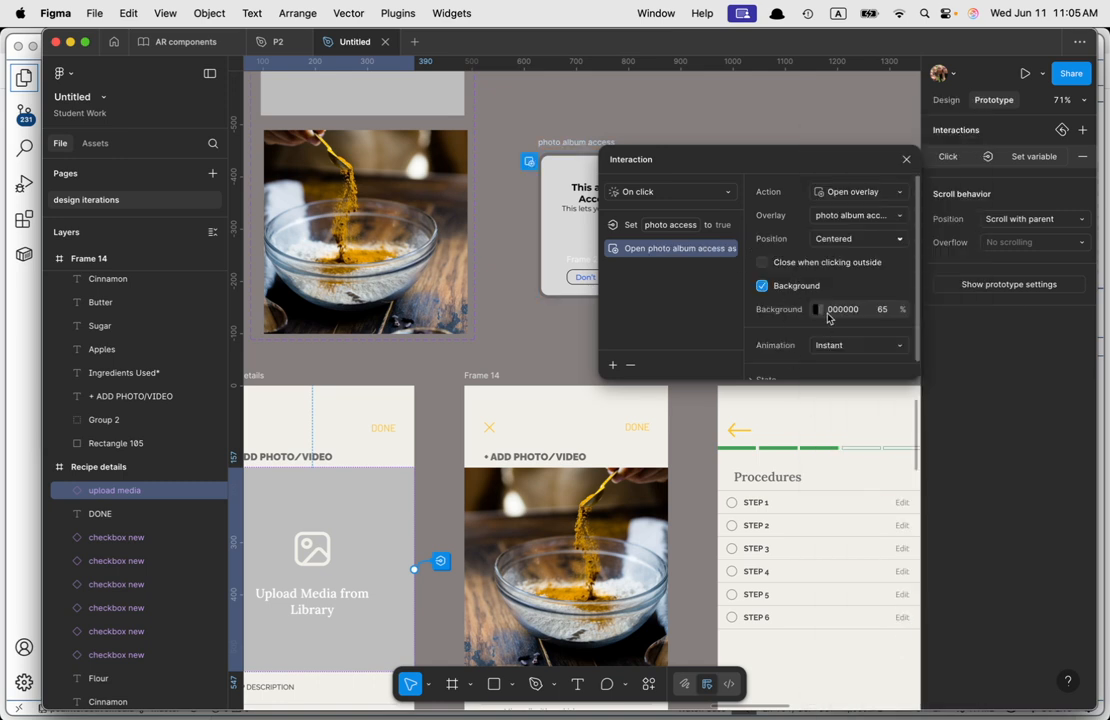
Step: Set the overlay's animation to Dissolve and close the interaction settings
click(847, 345)
click(847, 366)
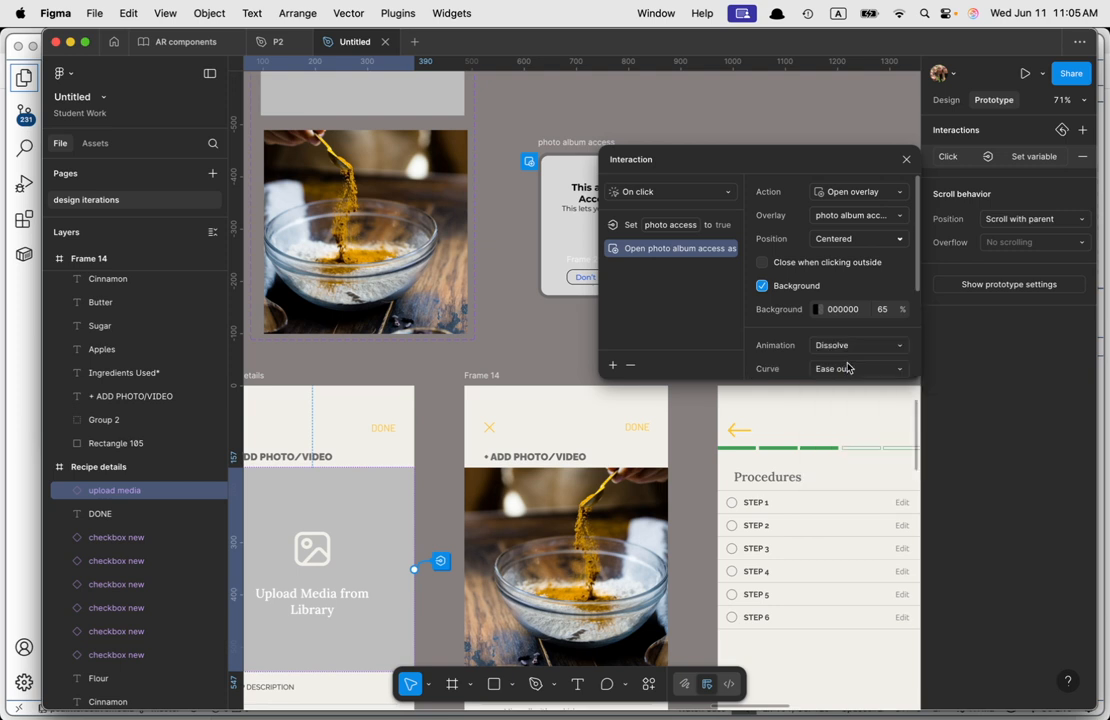
scroll(780, 270, down, 3)
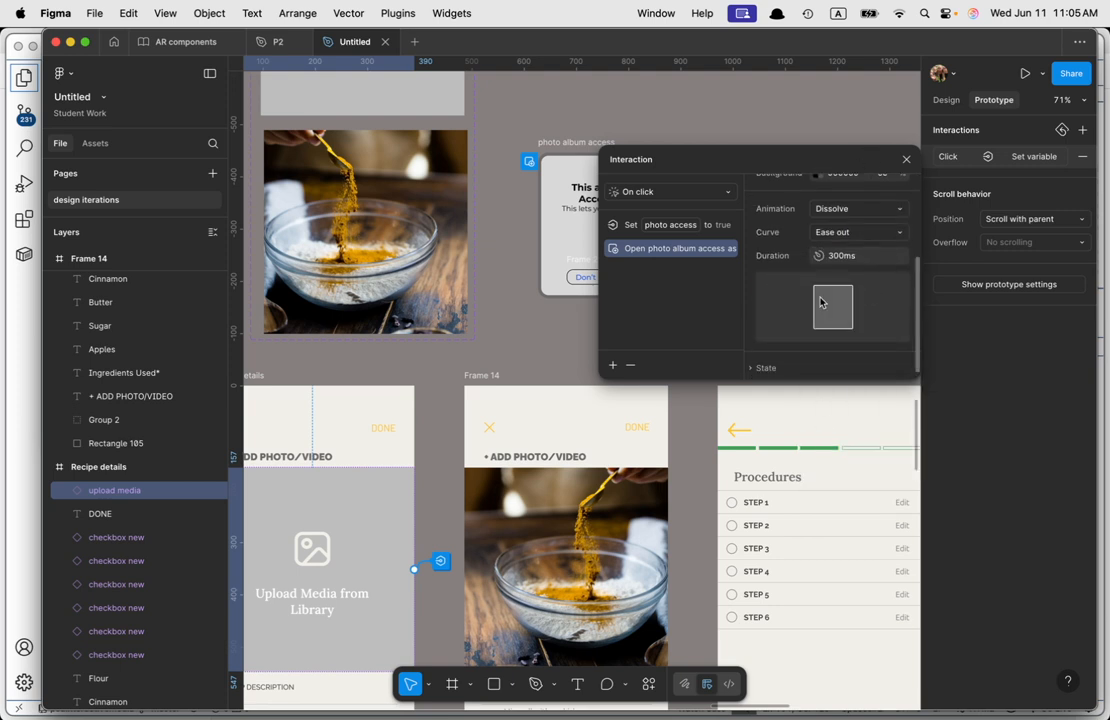
click(905, 159)
Step: Preview the Recipe details frame and test opening and closing the photo-access popup from the upload media area
click(264, 375)
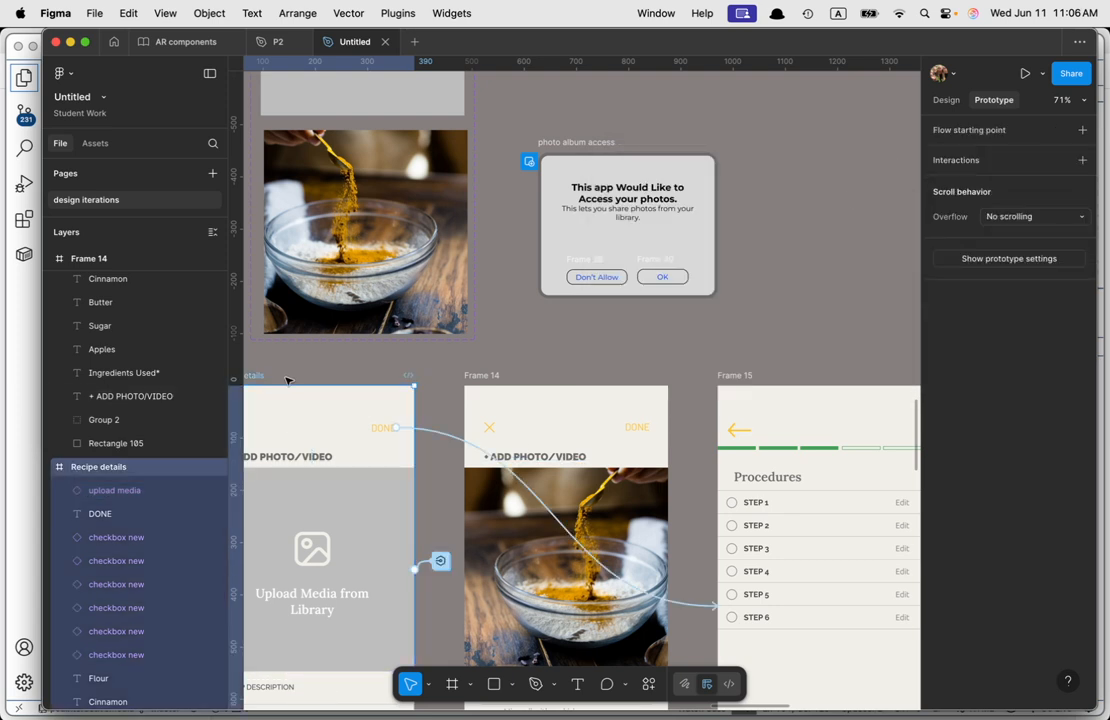
key(shift+space)
click(372, 313)
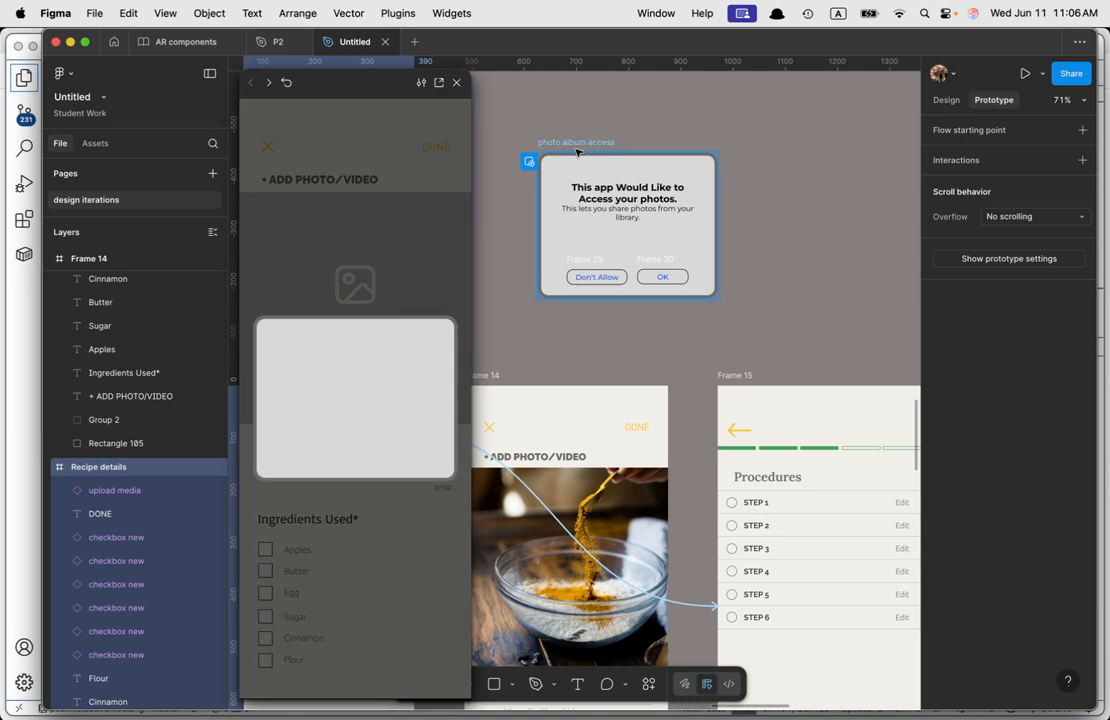
click(397, 414)
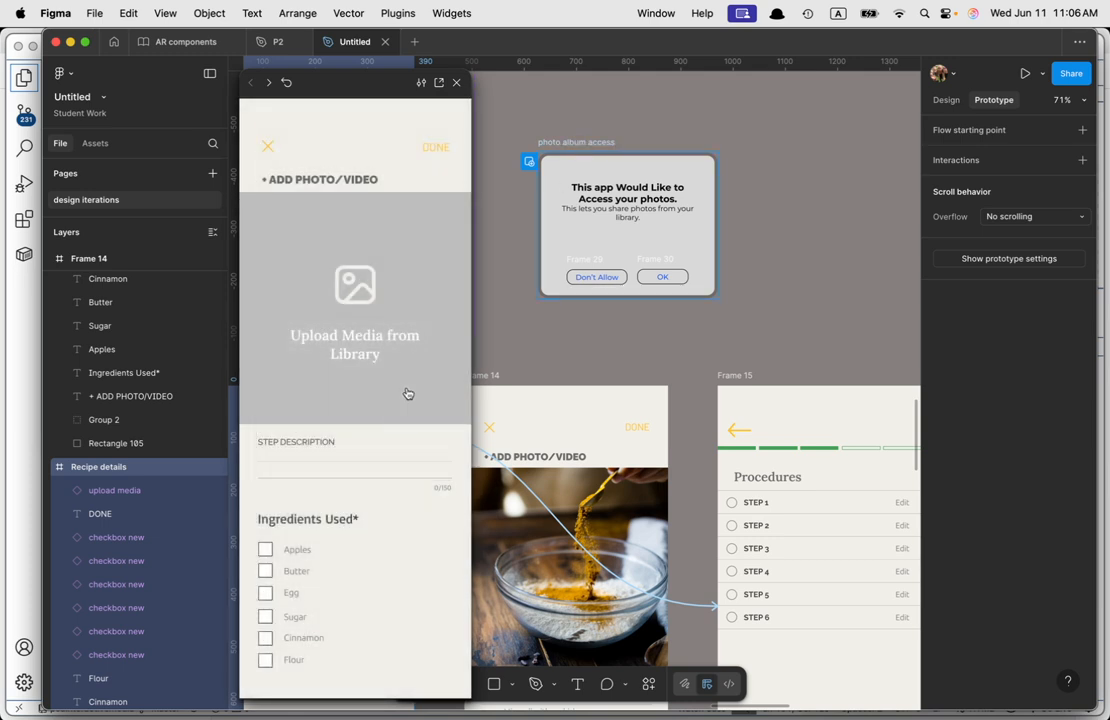
click(407, 393)
click(407, 393)
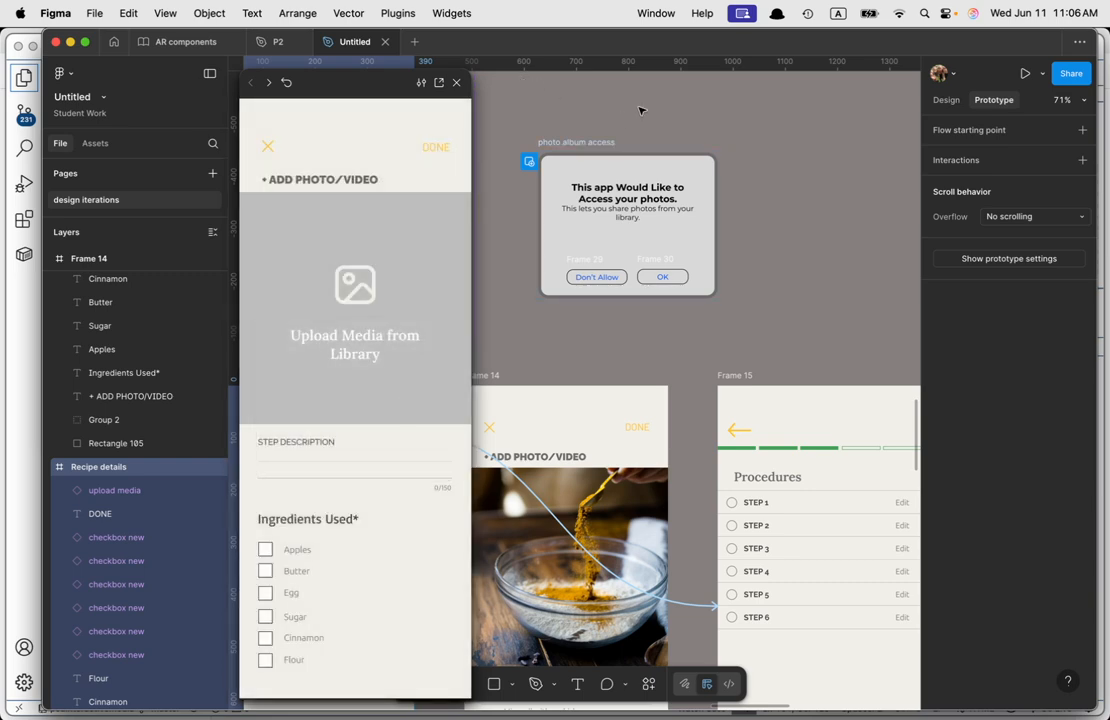
Step: Move Frame 30, Frame 29 and the popup message text into the "photo album access" frame in the layer list
click(548, 103)
click(556, 146)
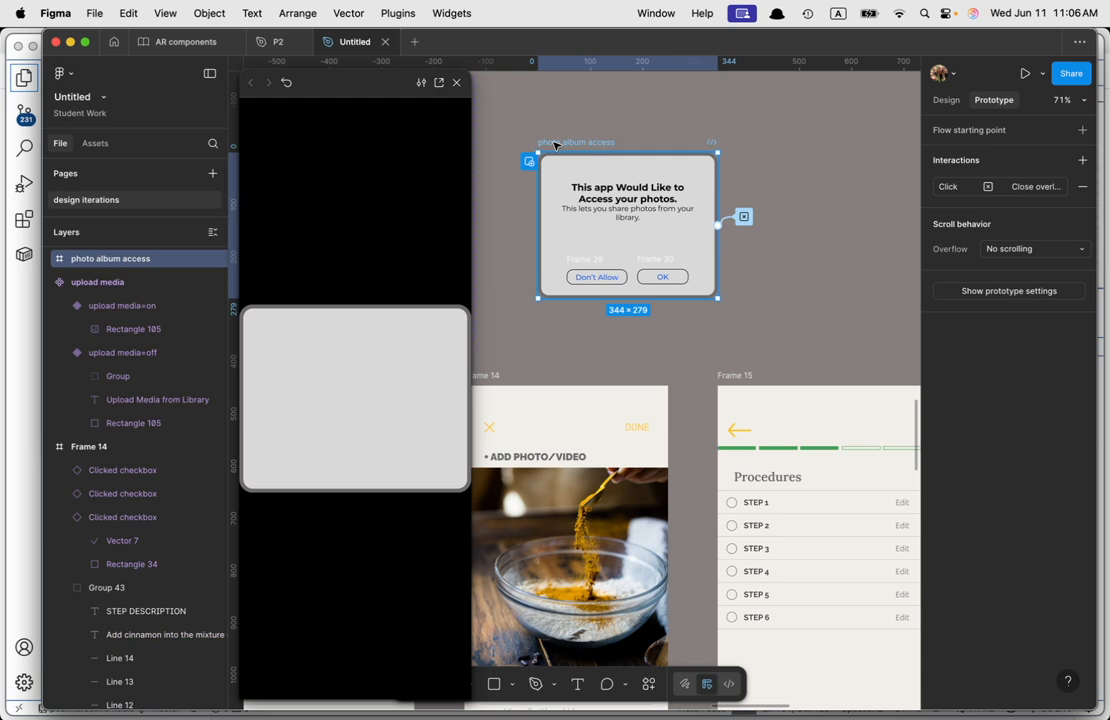
click(636, 196)
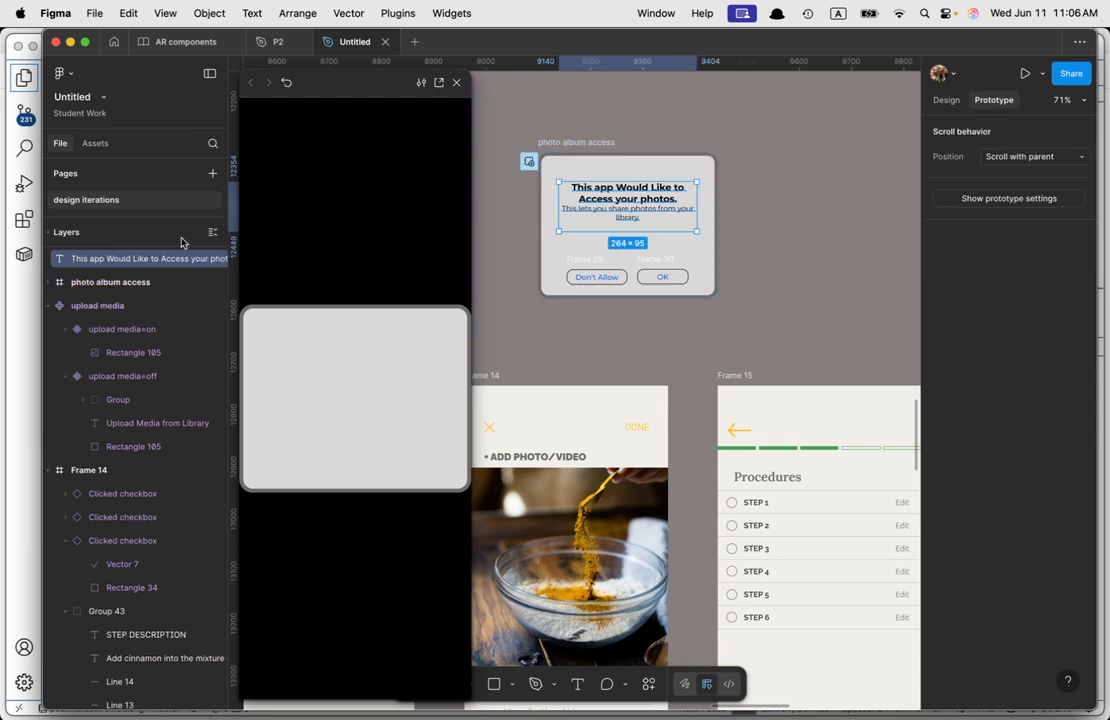
click(120, 282)
scroll(120, 282, up, 3)
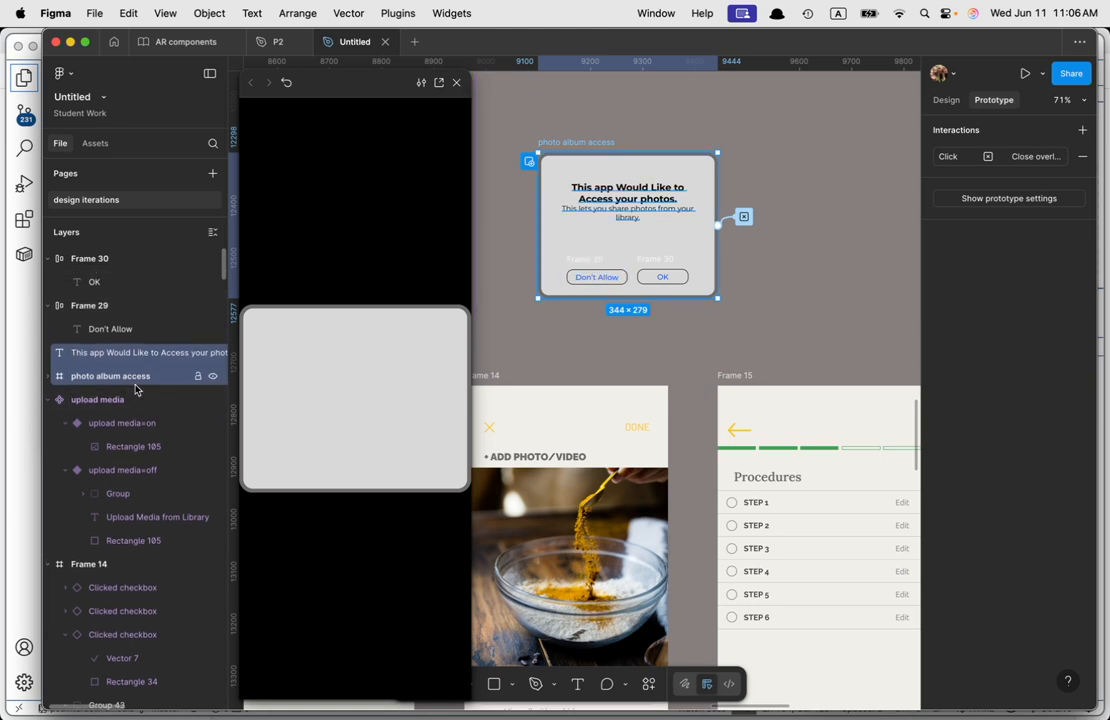
click(577, 145)
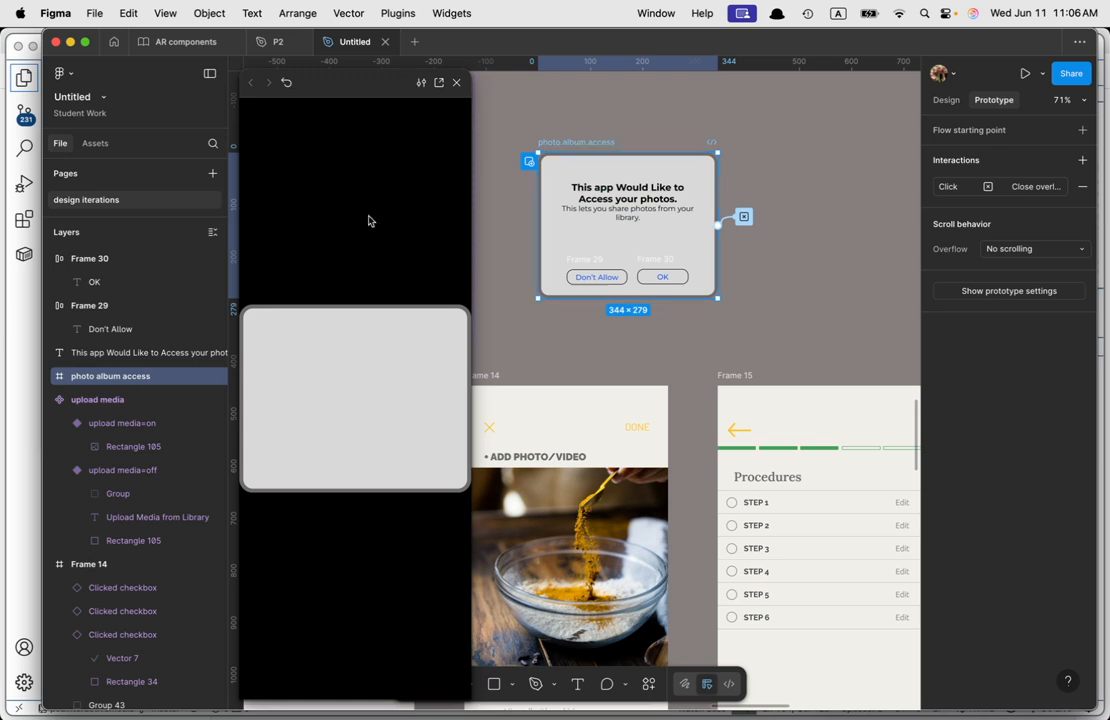
click(137, 353)
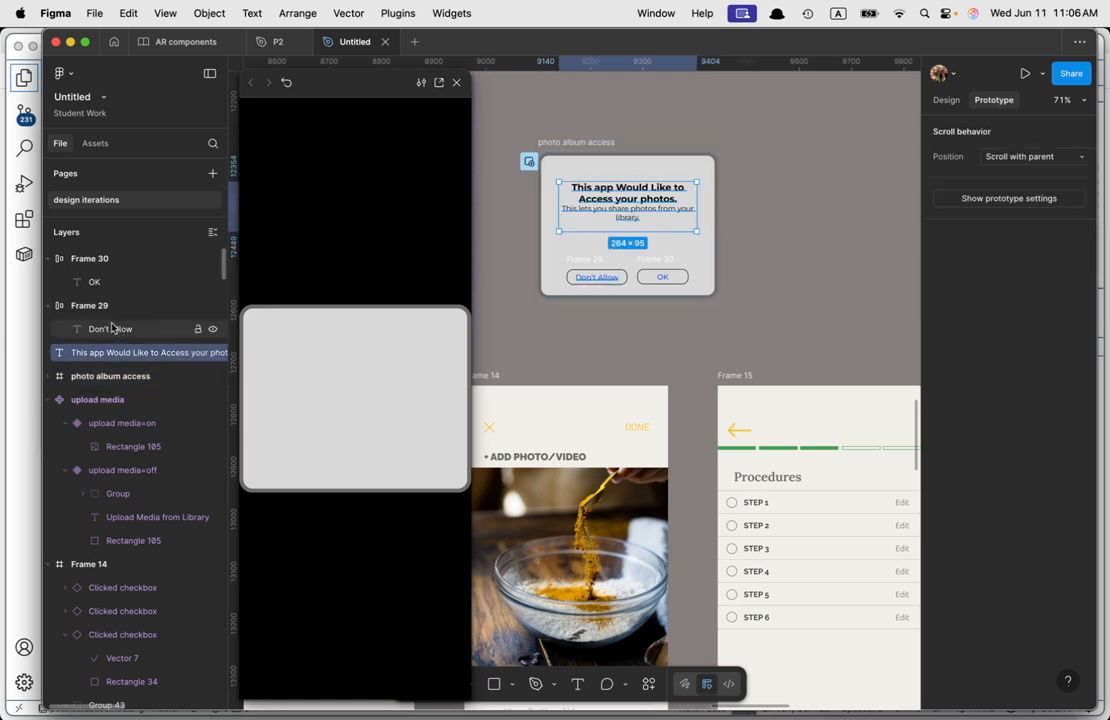
click(97, 262)
shift+click(103, 333)
shift+click(110, 353)
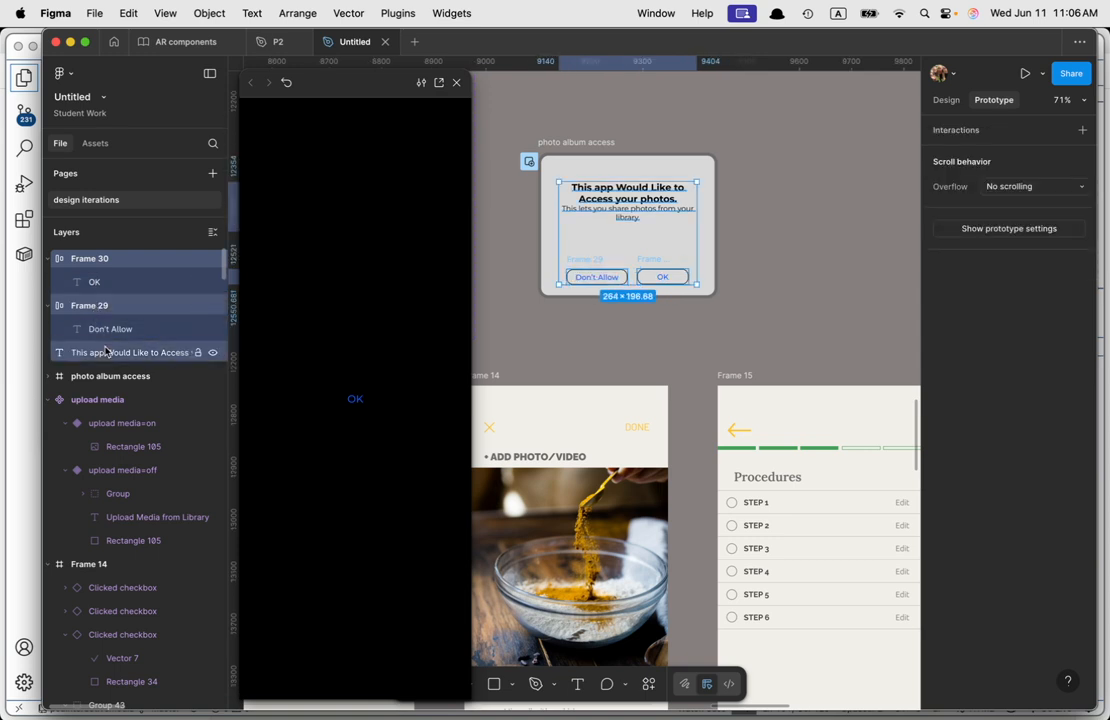
drag(120, 381, 120, 384)
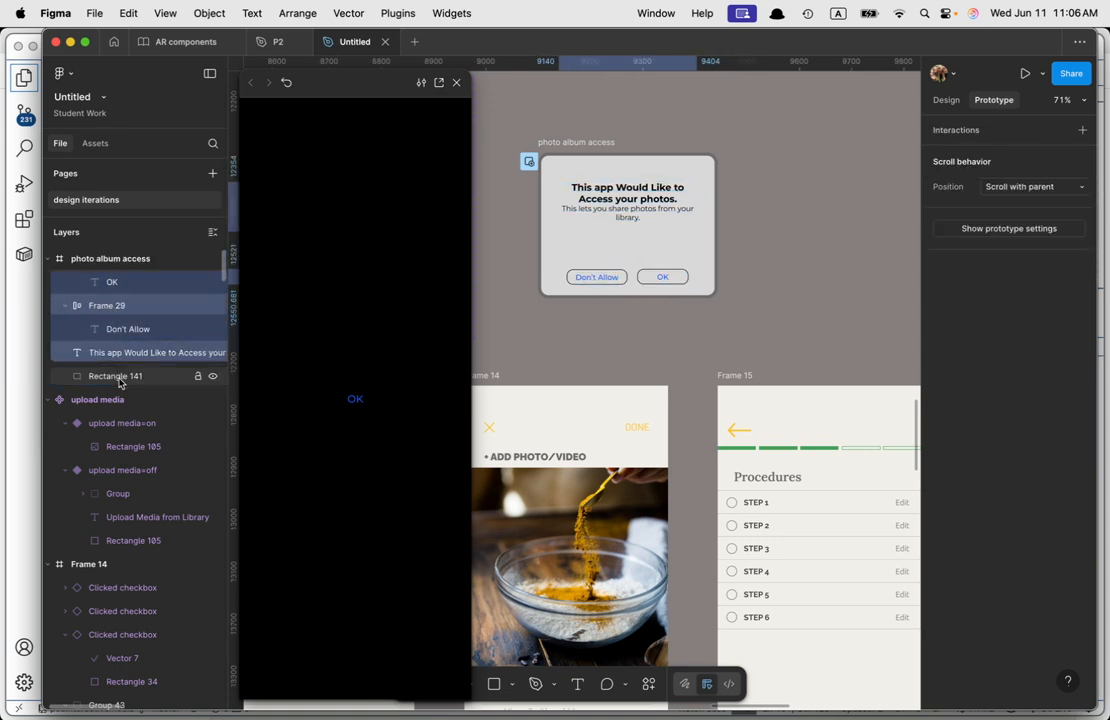
click(808, 229)
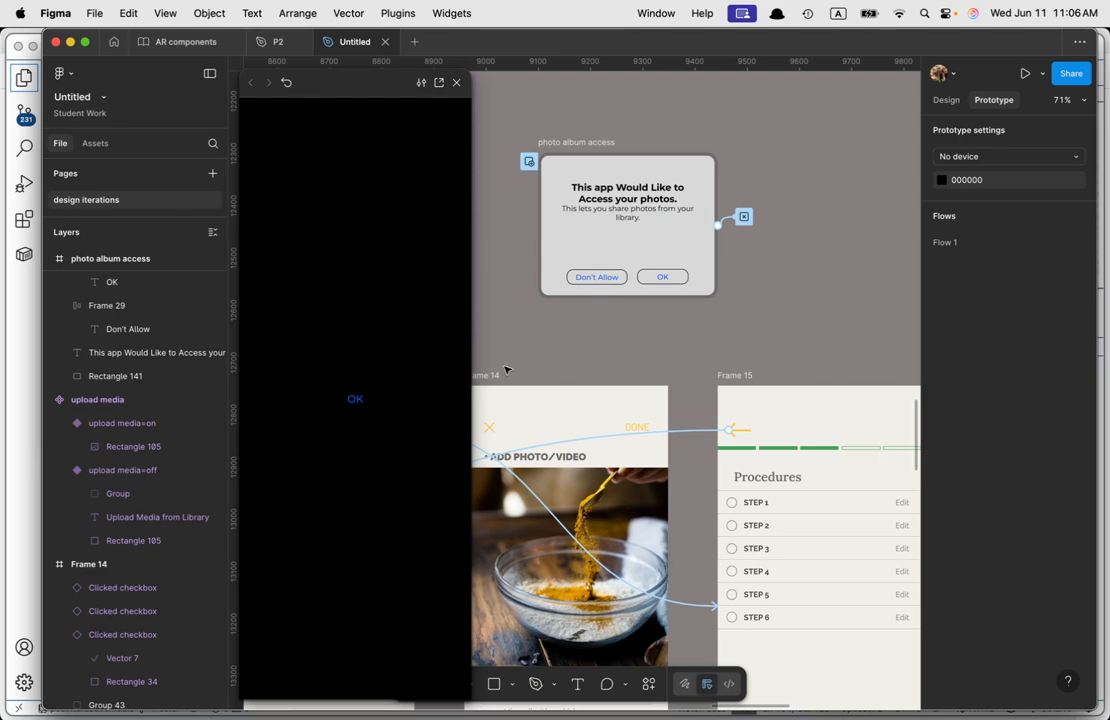
Step: Preview Recipe details again, open the photo-access popup, accept it with OK, and close the preview
click(500, 376)
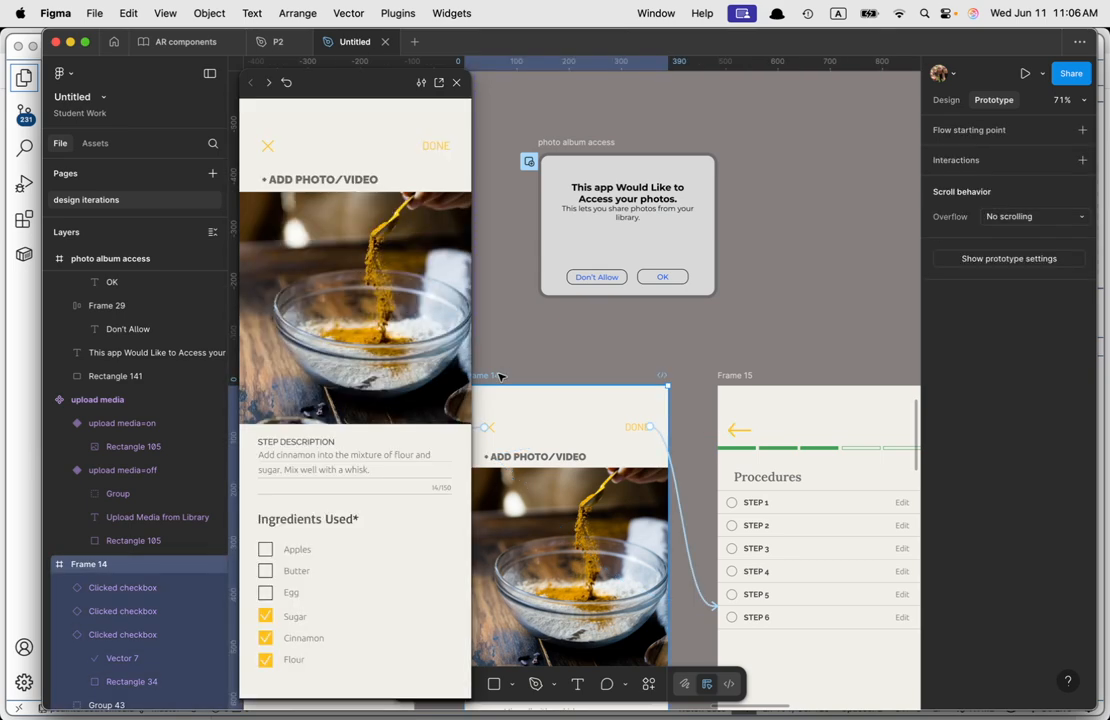
key(shift+space)
scroll(350, 440, down, 5)
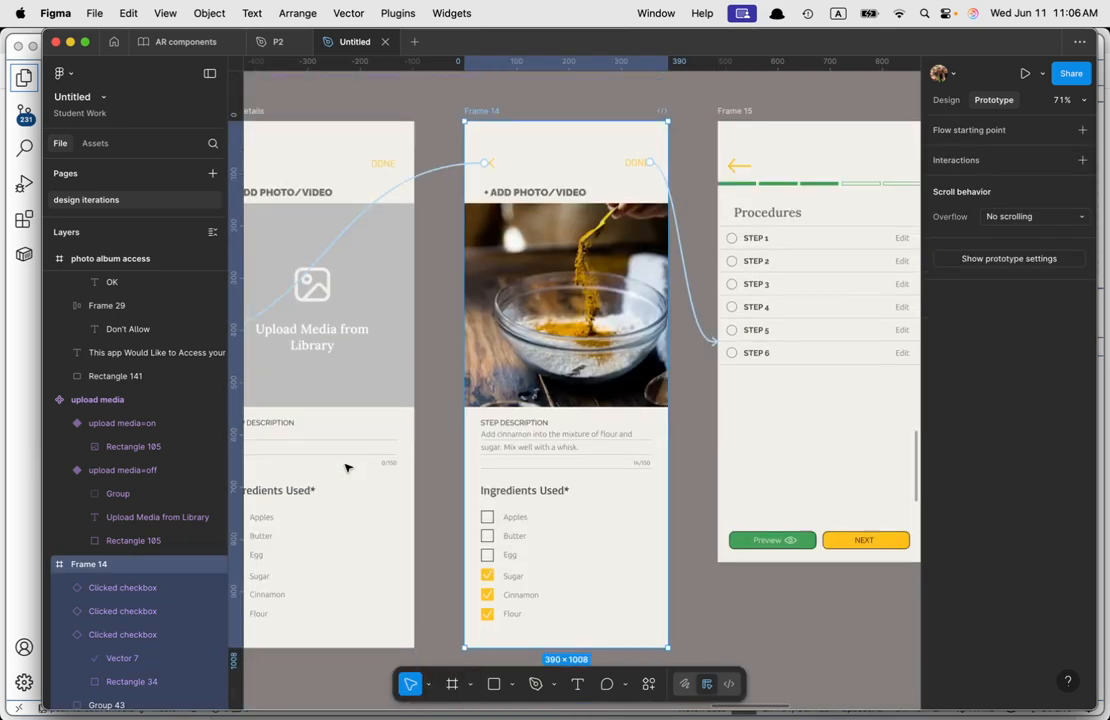
scroll(347, 466, up, 8)
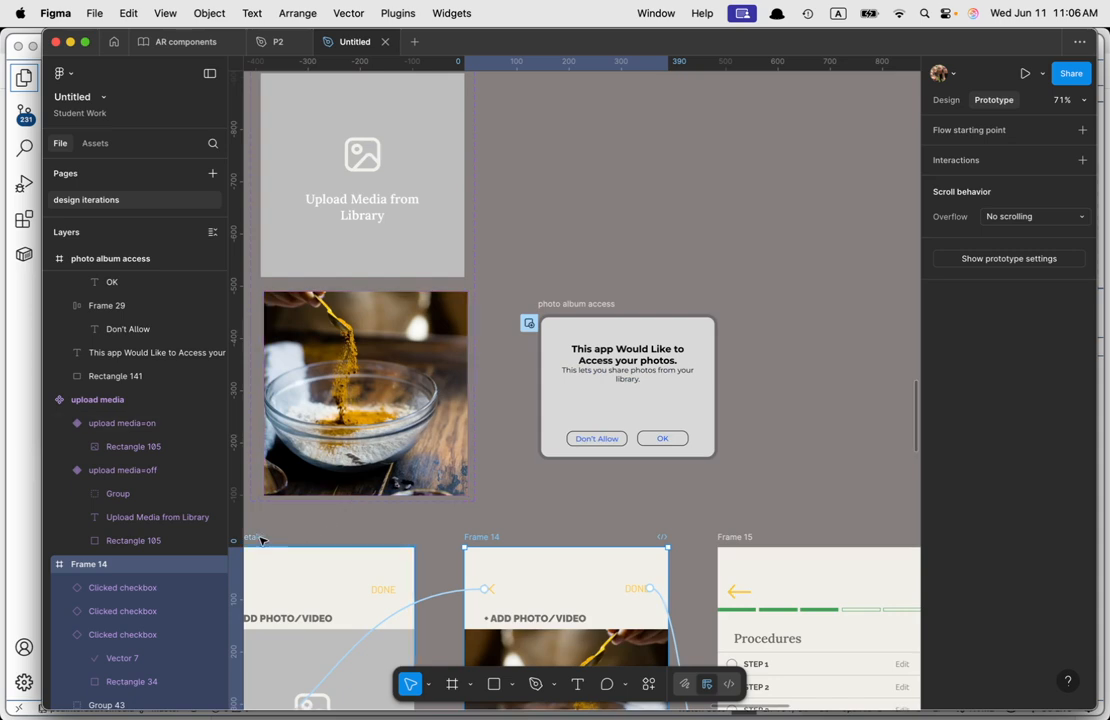
click(282, 553)
key(shift+space)
click(401, 285)
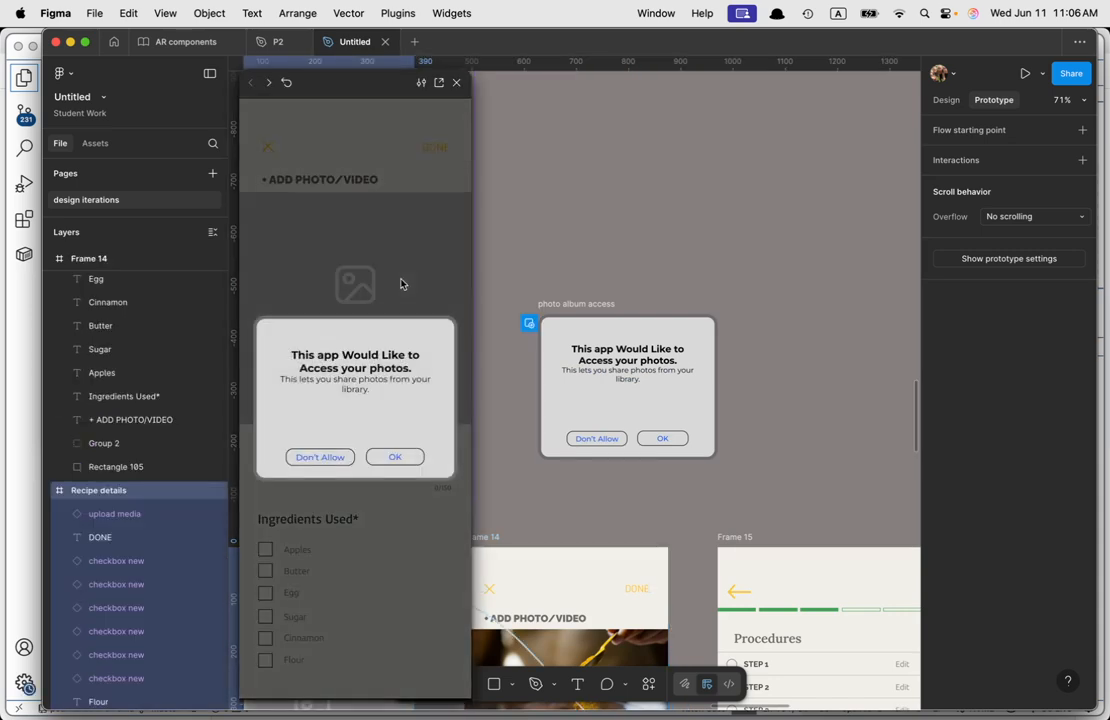
click(395, 456)
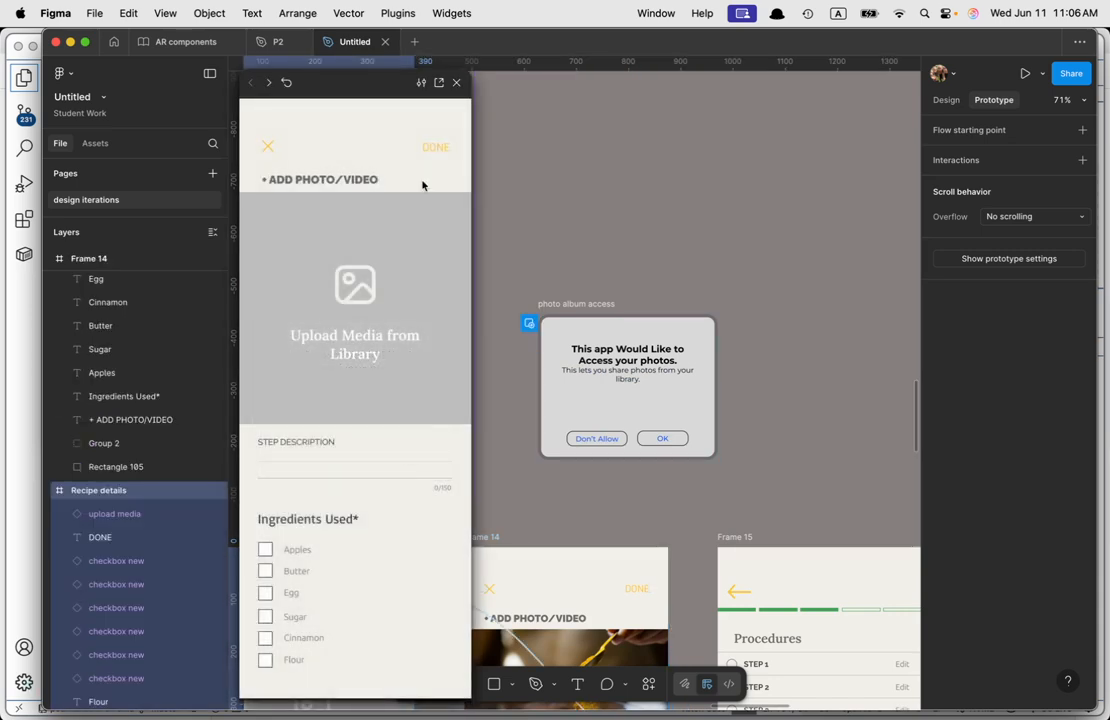
click(457, 86)
Step: Add a second interaction to the upload media component in Recipe details with an After delay trigger of 1 ms
click(642, 233)
scroll(377, 507, down, 3)
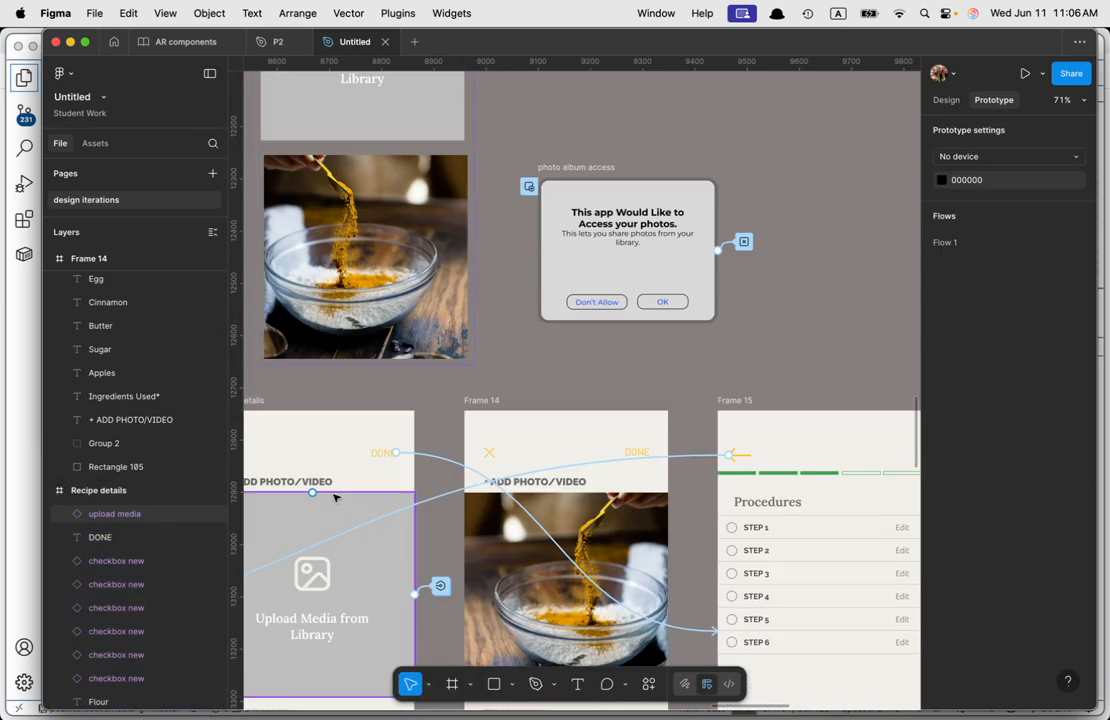
click(335, 497)
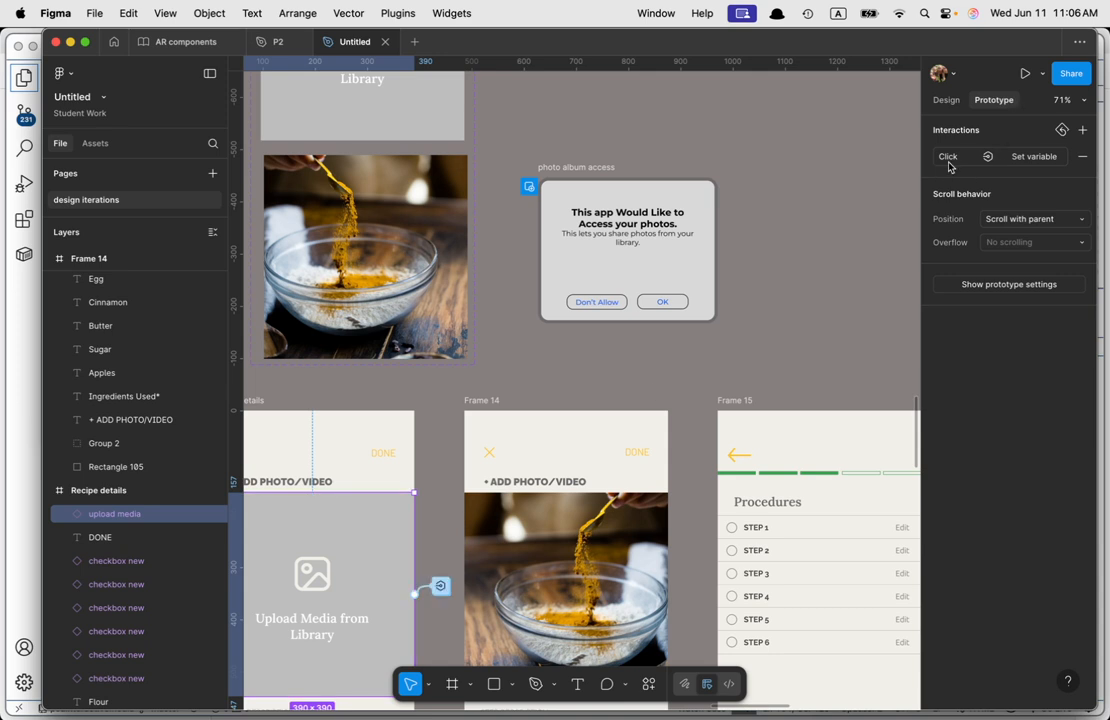
click(1082, 129)
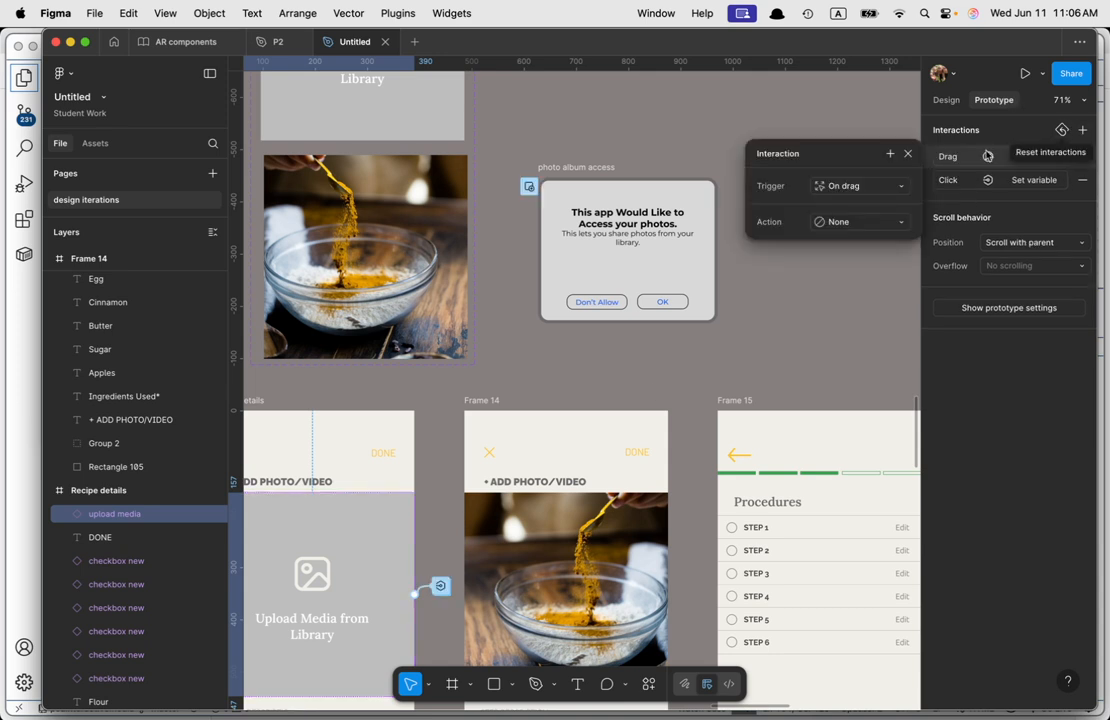
click(871, 188)
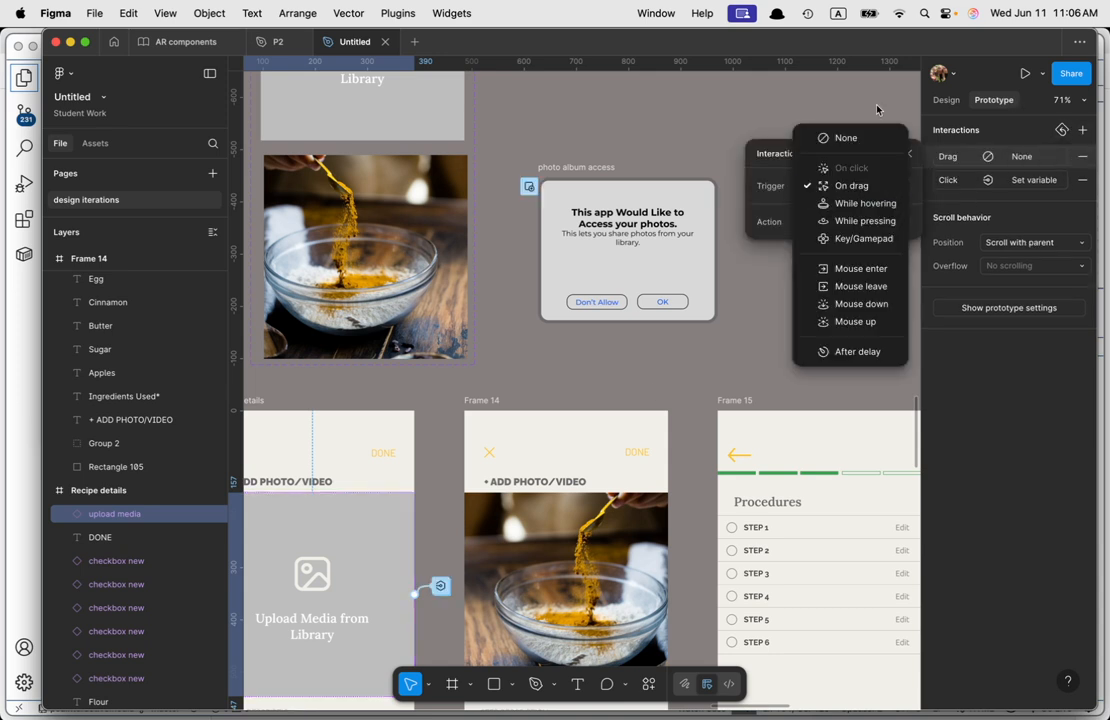
click(858, 352)
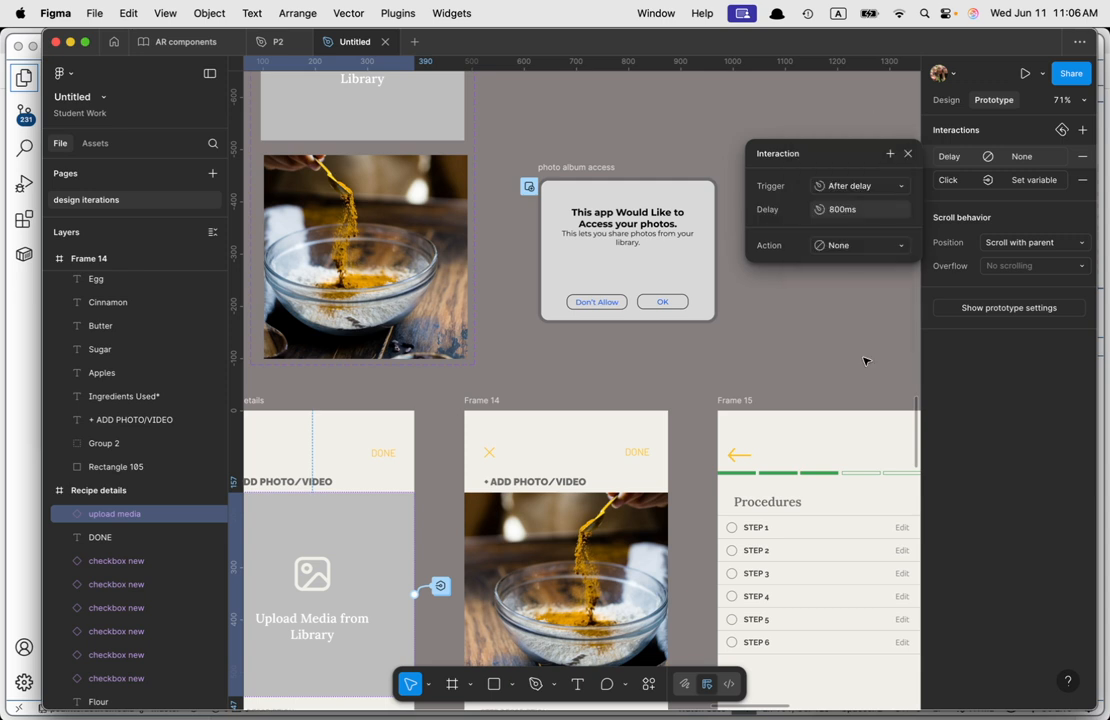
click(878, 211)
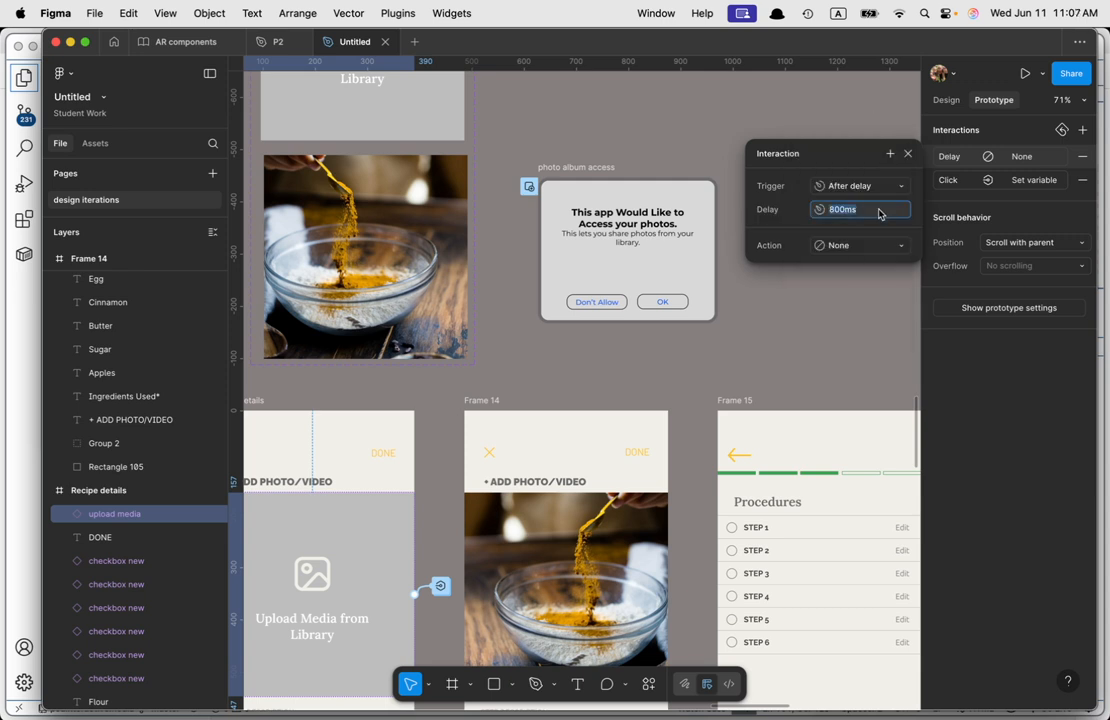
text(1ms)
key(Return)
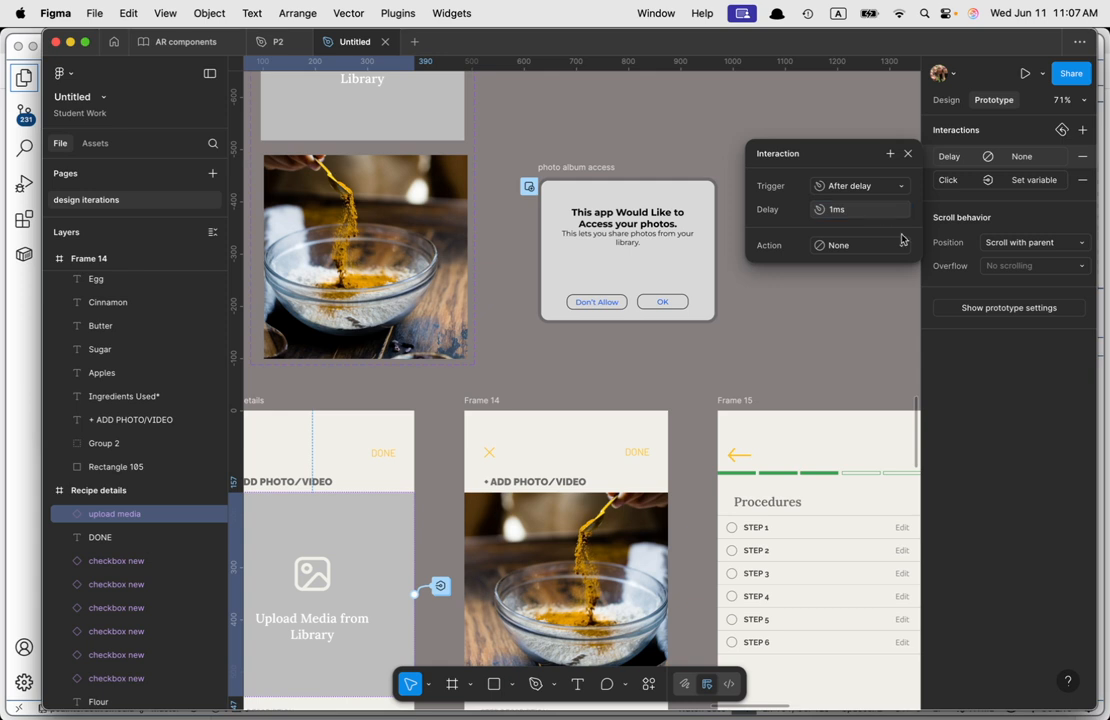
Step: Make the delay interaction's action a Conditional with the condition photo access == true
click(858, 245)
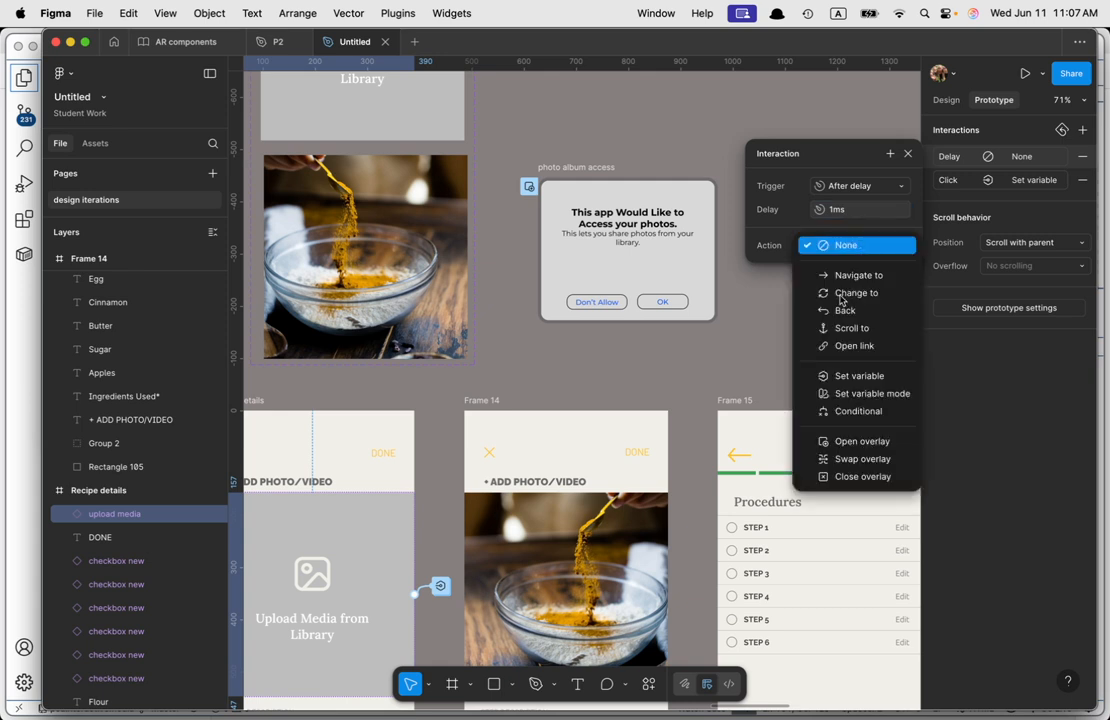
click(879, 413)
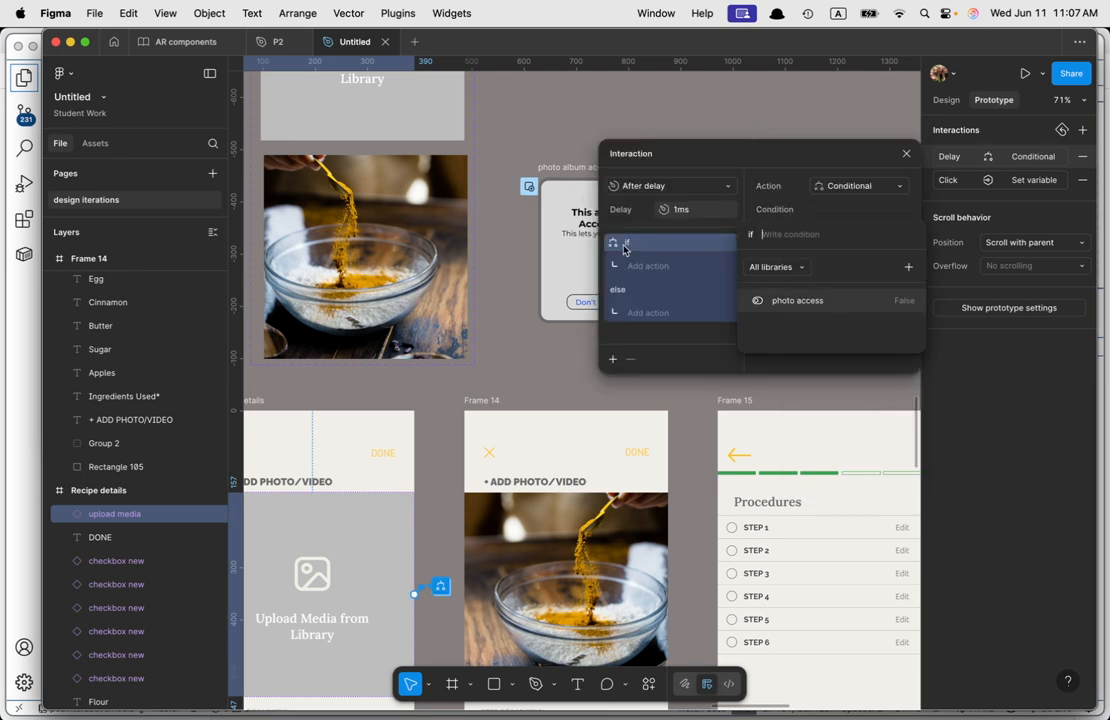
click(808, 302)
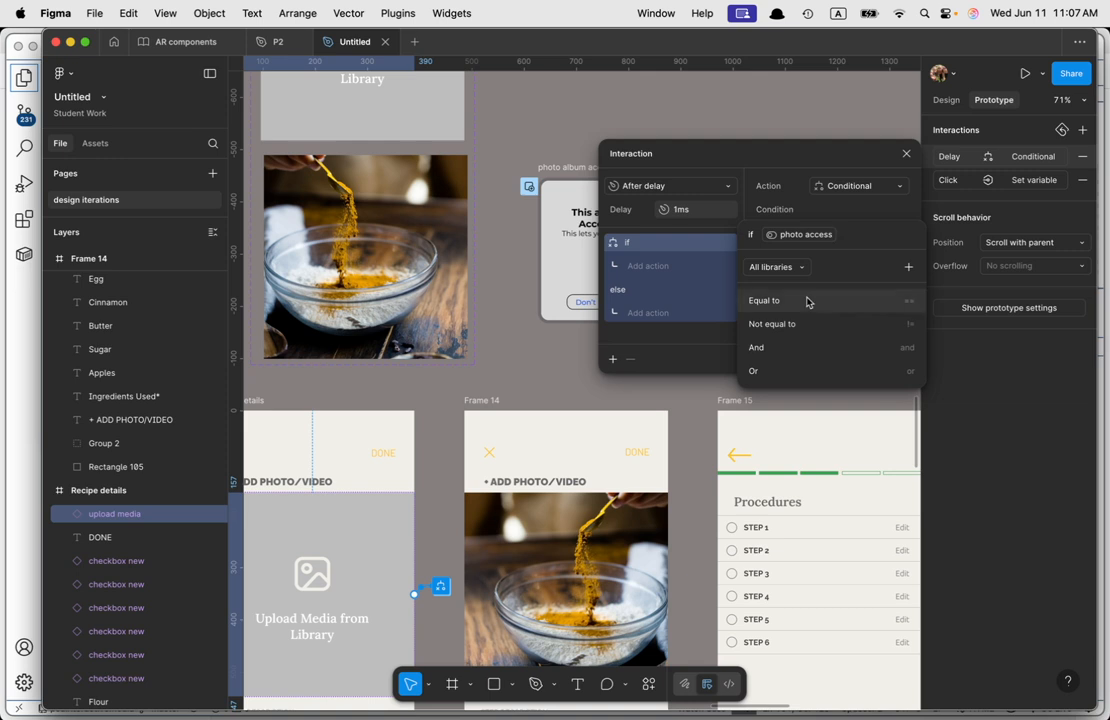
click(787, 299)
click(786, 301)
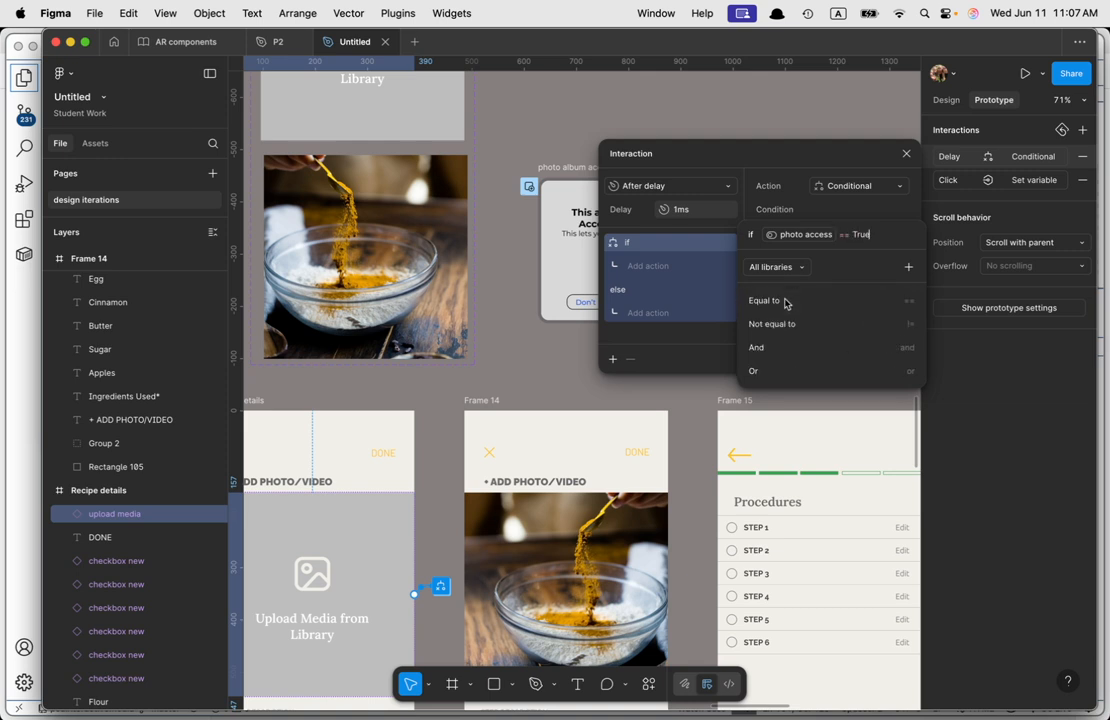
click(657, 264)
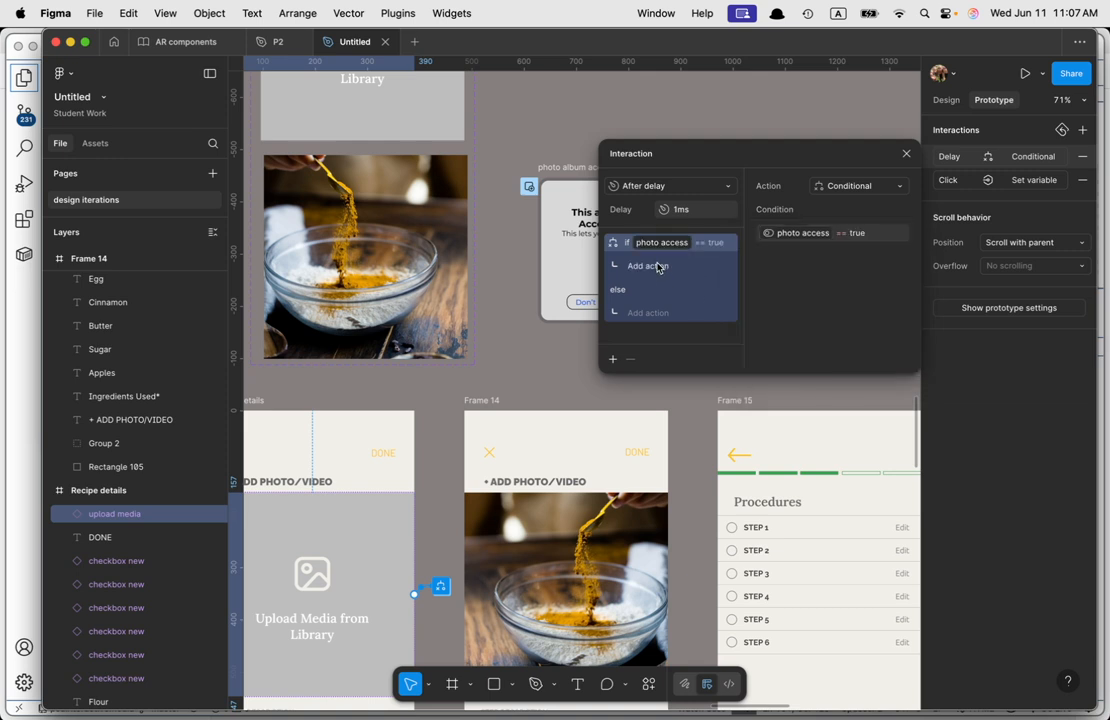
Step: Add a Change to action under the if branch with upload media switched on and a Dissolve animation
click(657, 267)
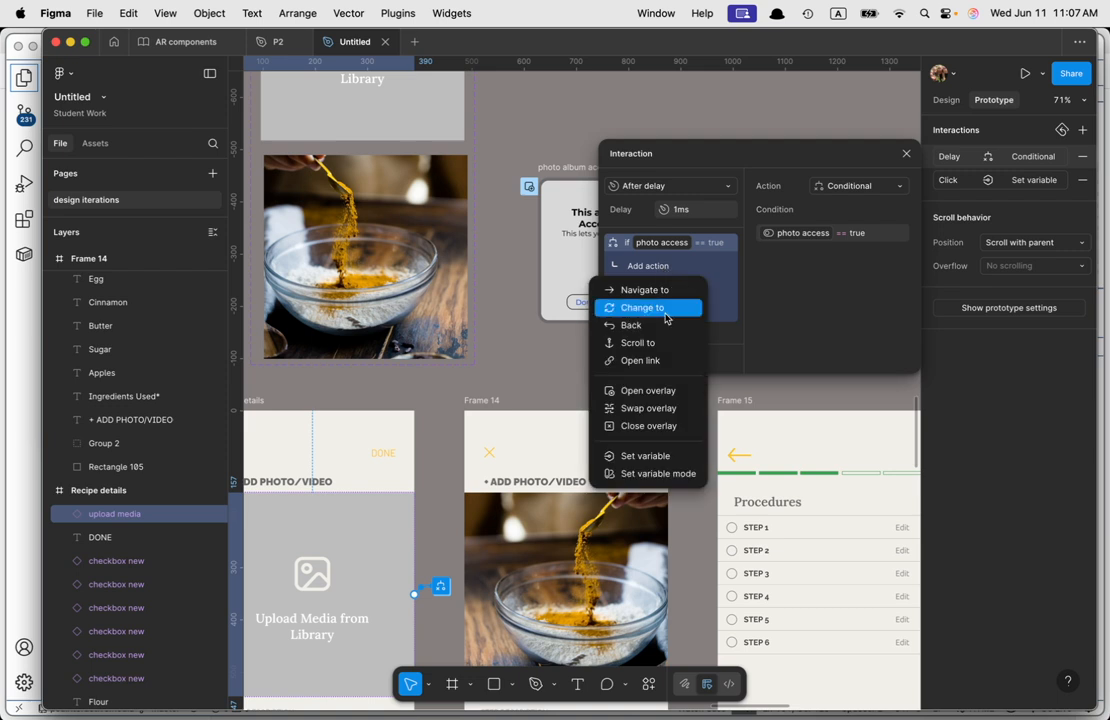
click(645, 240)
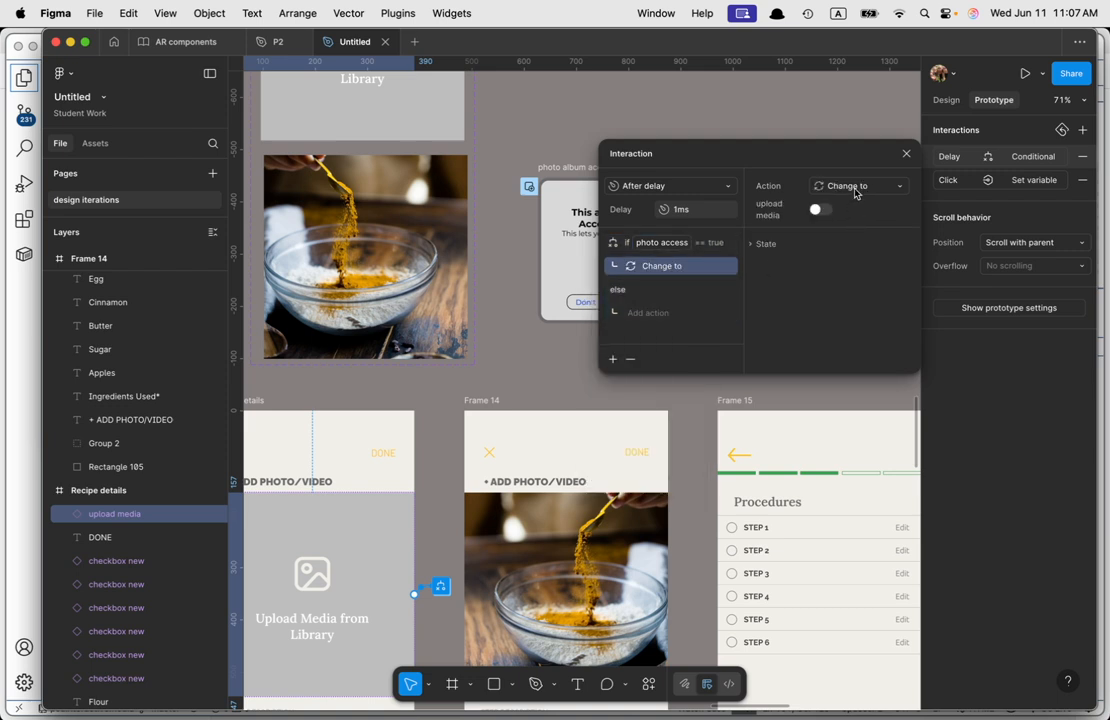
click(822, 210)
click(845, 245)
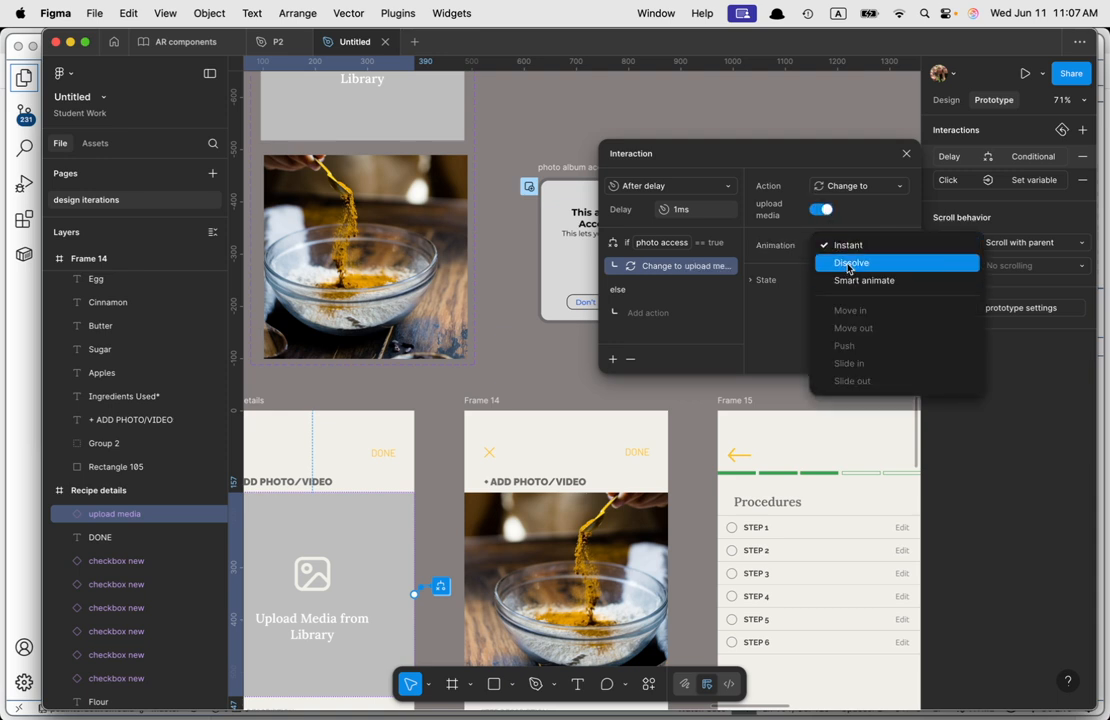
click(848, 263)
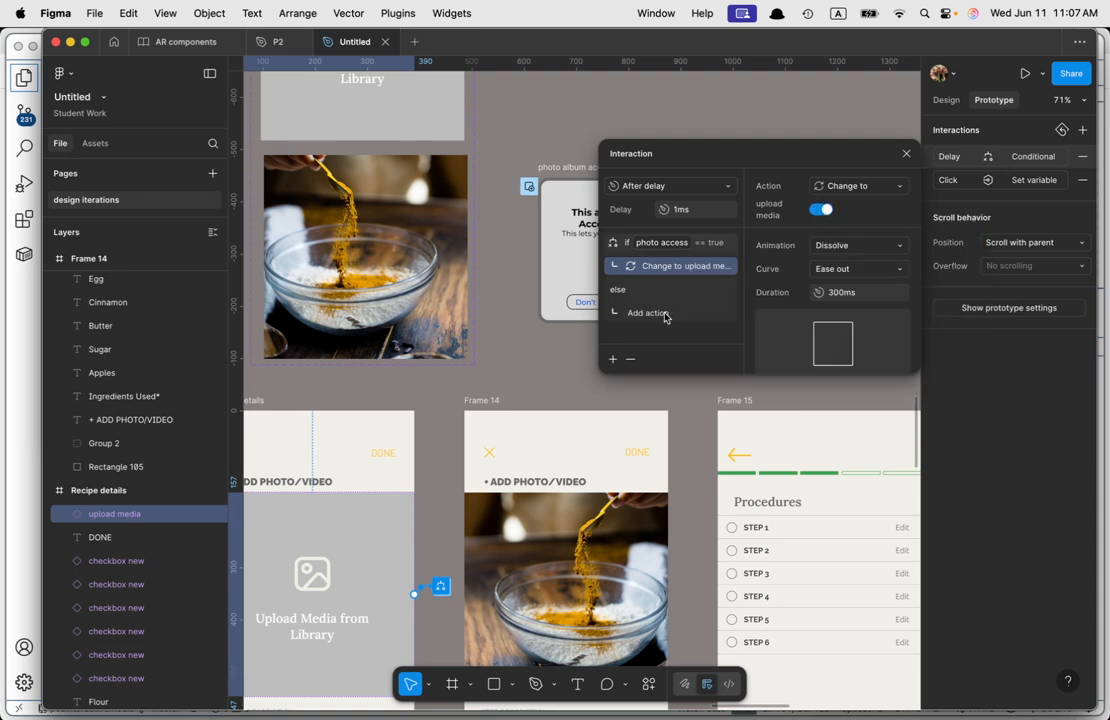
Step: Add a Change to action under the else branch with upload media left off, and close the interaction settings
click(660, 313)
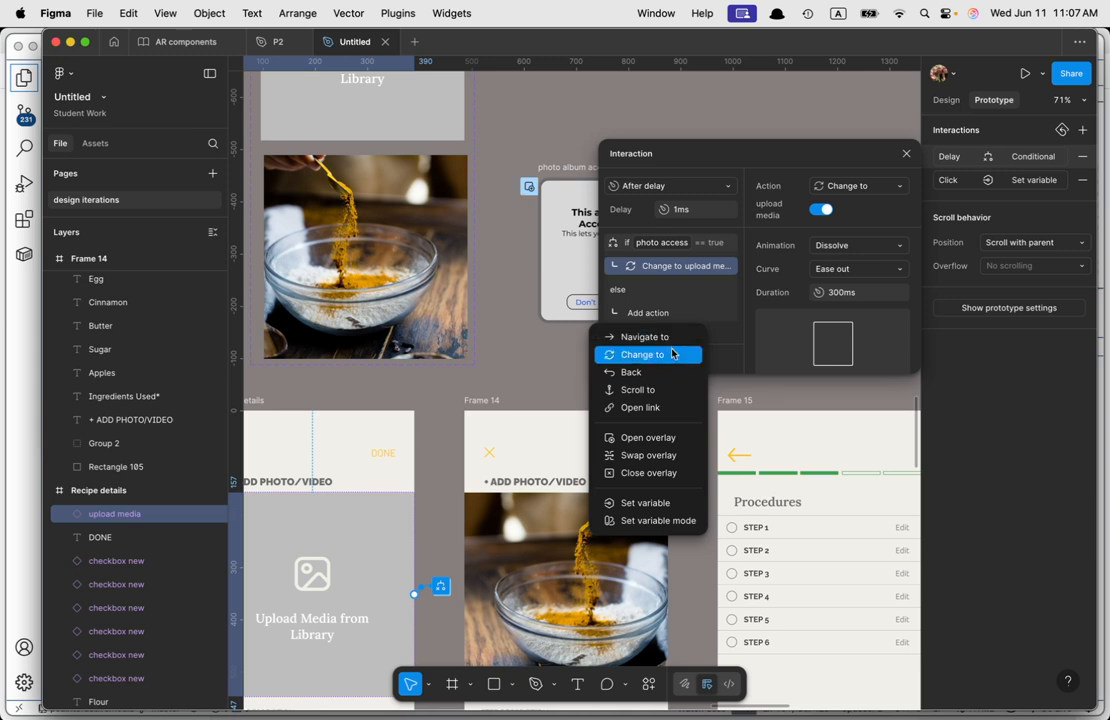
click(650, 354)
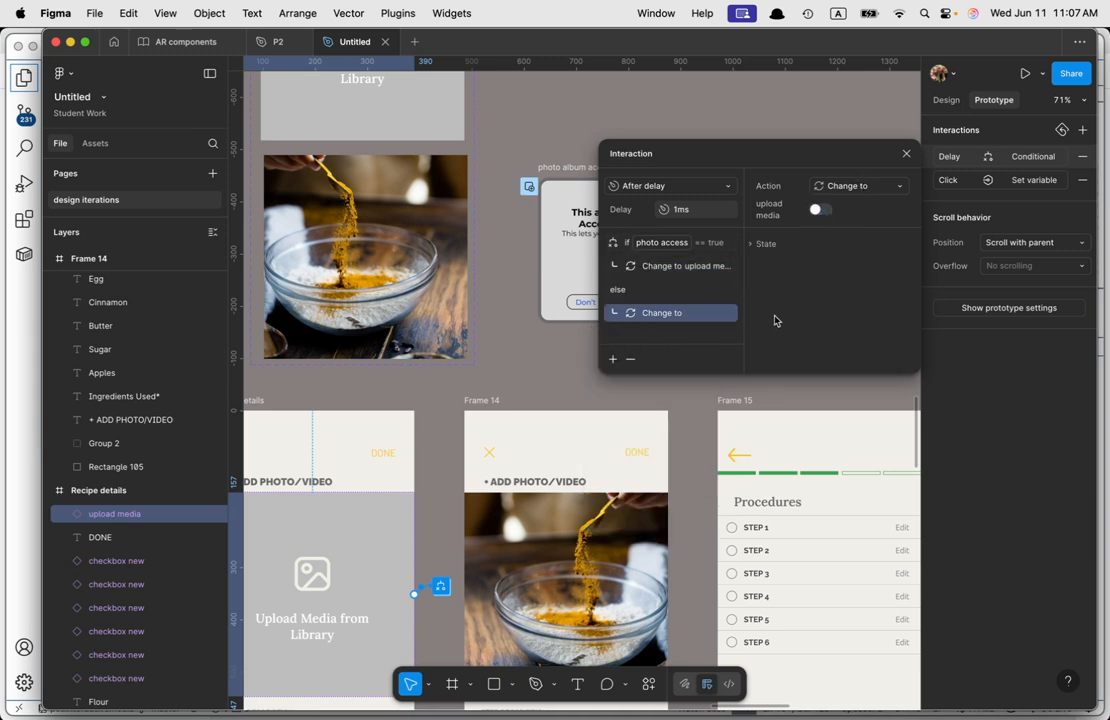
click(712, 266)
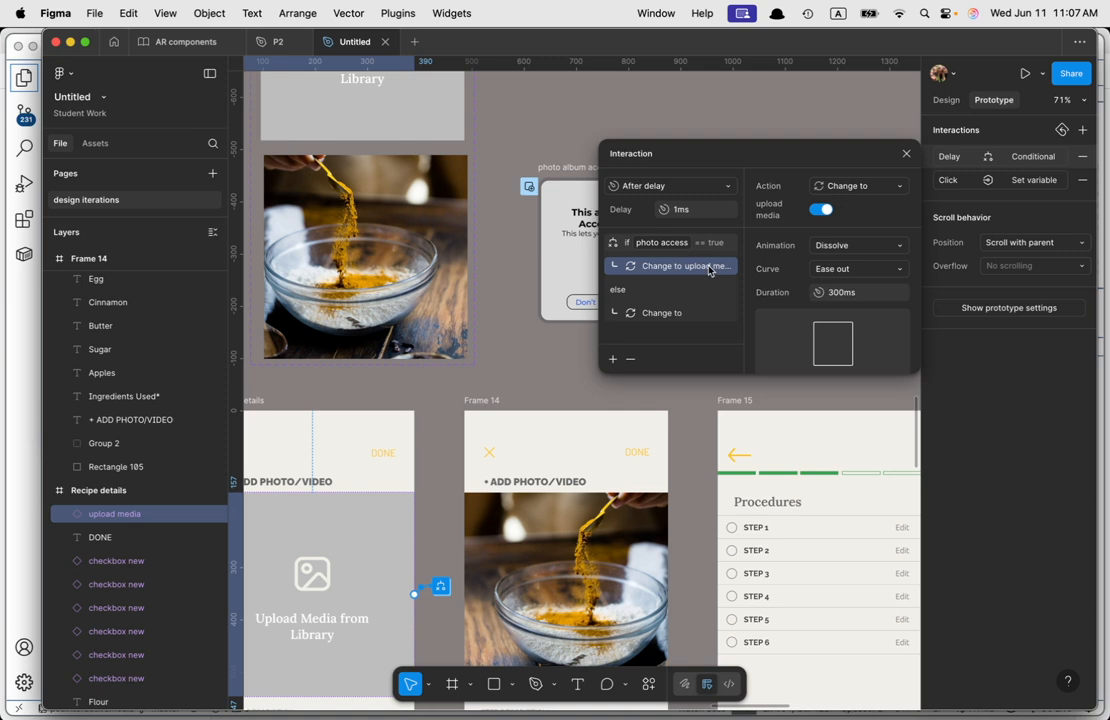
click(672, 313)
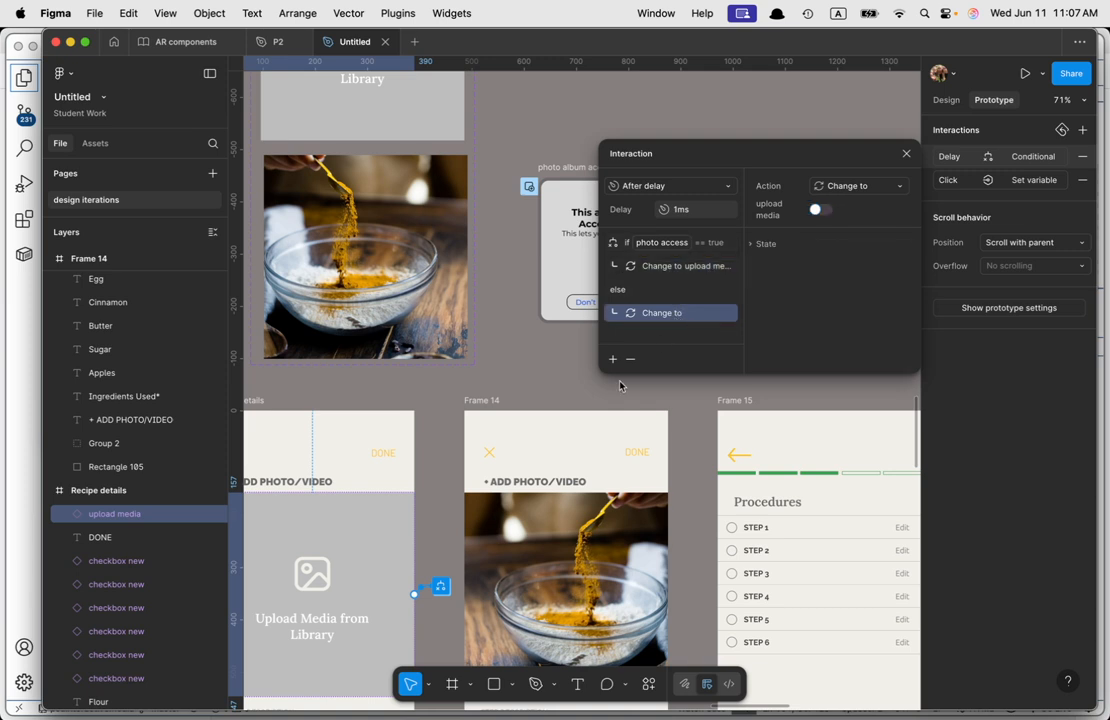
click(315, 388)
Step: Preview the Recipe details frame, open the photo-access popup from the upload media area, accept it with OK, and close the preview
click(261, 402)
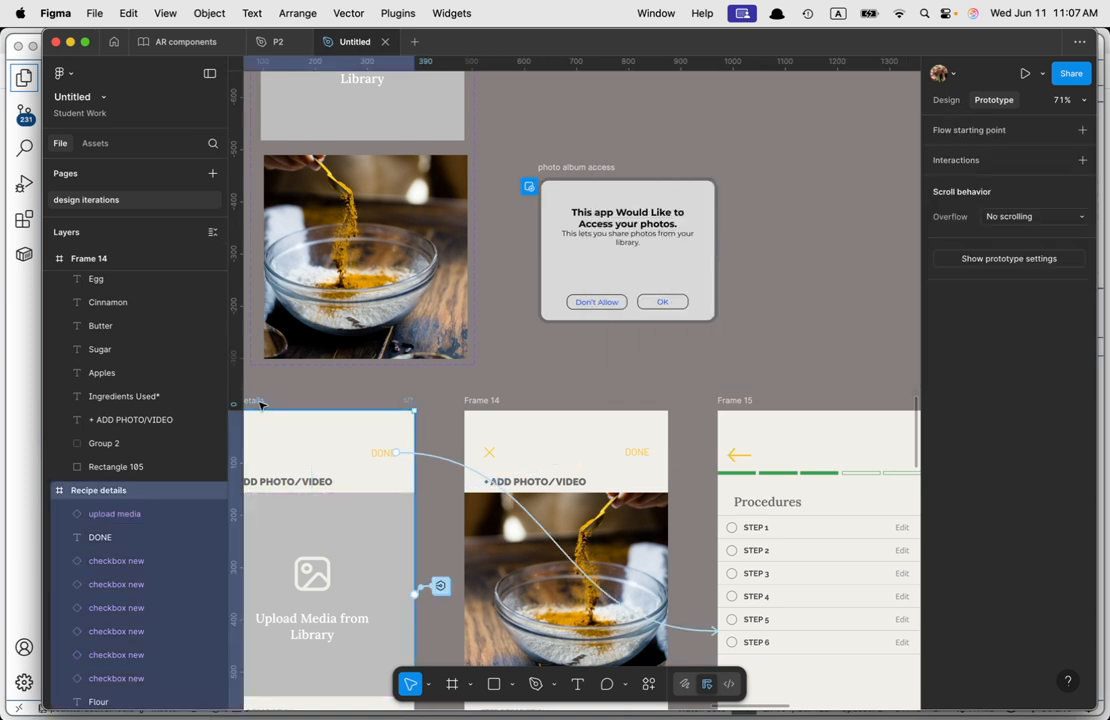
key(shift+space)
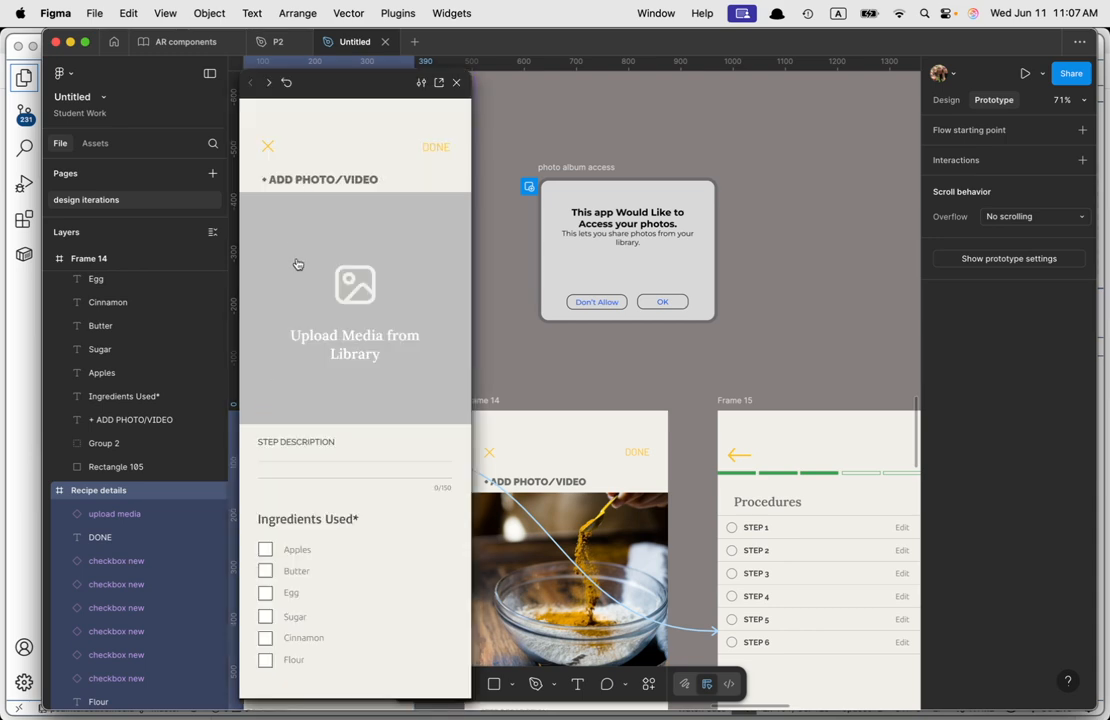
click(350, 252)
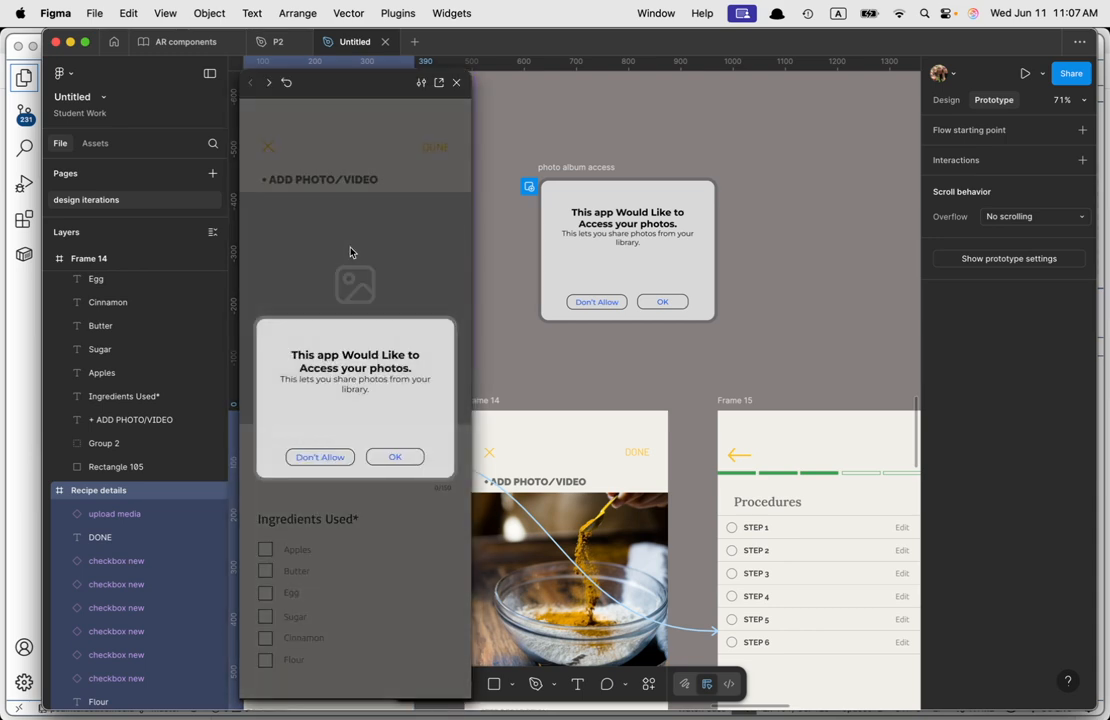
click(398, 456)
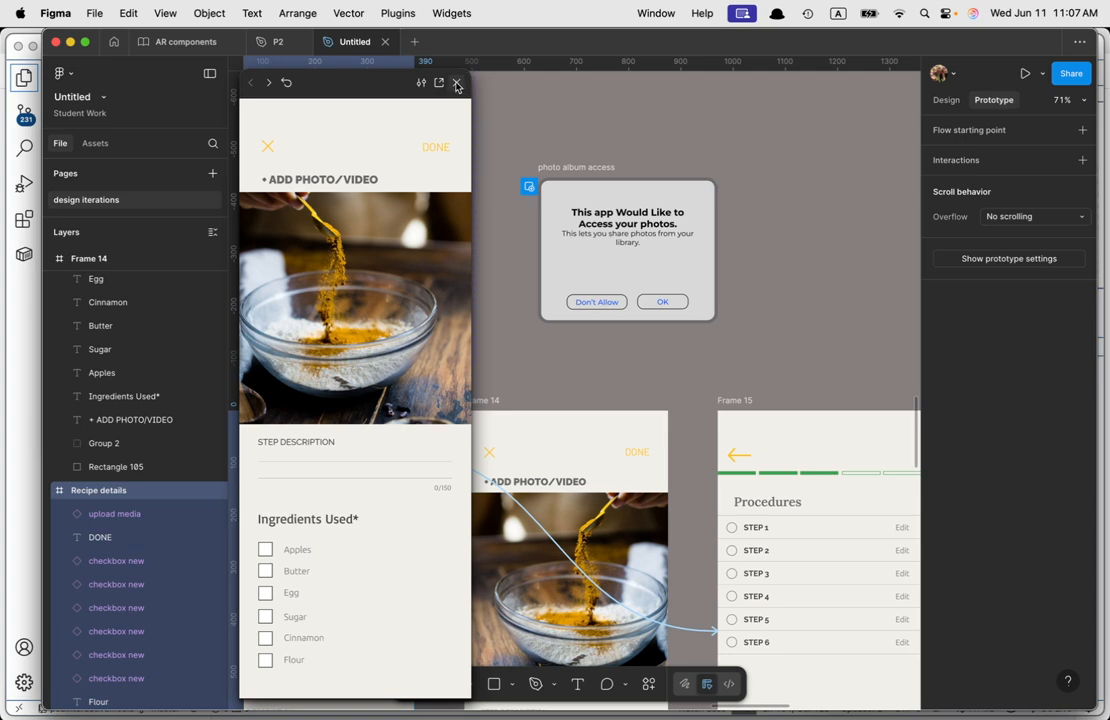
click(456, 86)
click(592, 127)
scroll(558, 249, up, 2)
scroll(612, 288, down, 2)
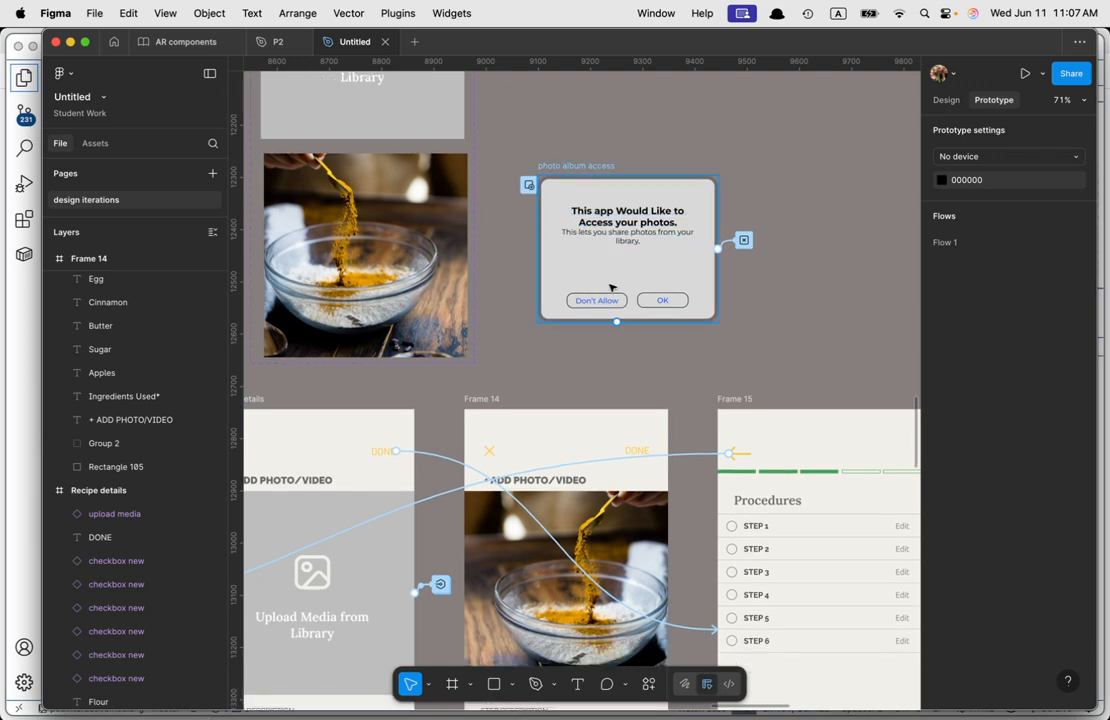
scroll(612, 288, down, 1)
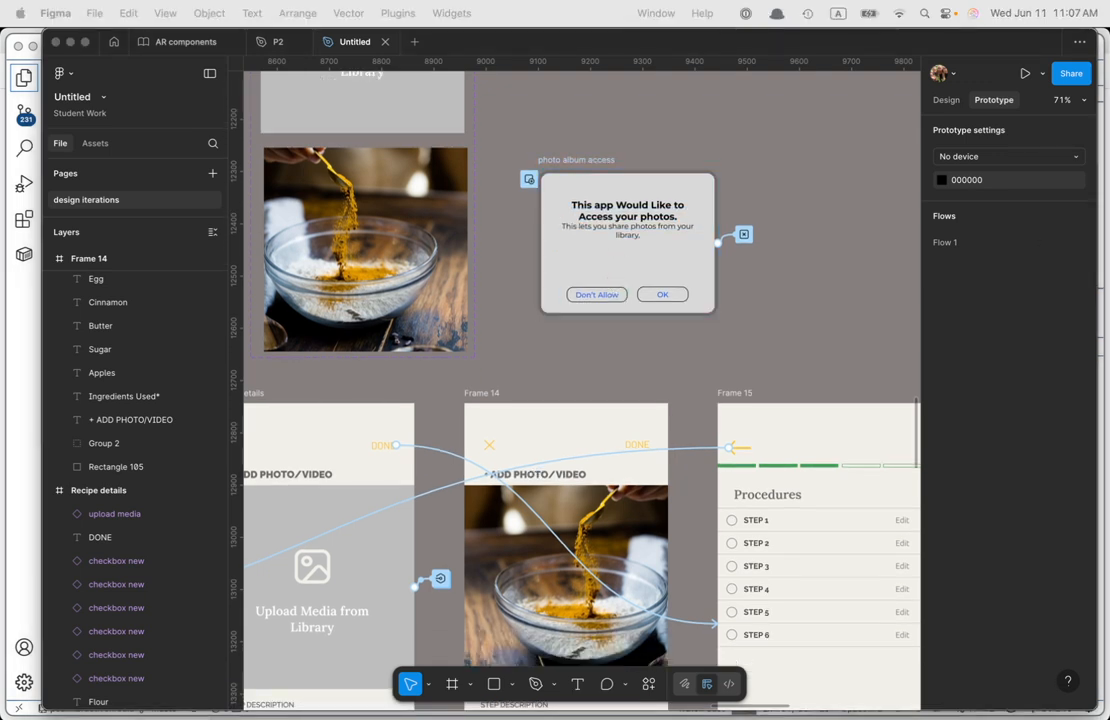